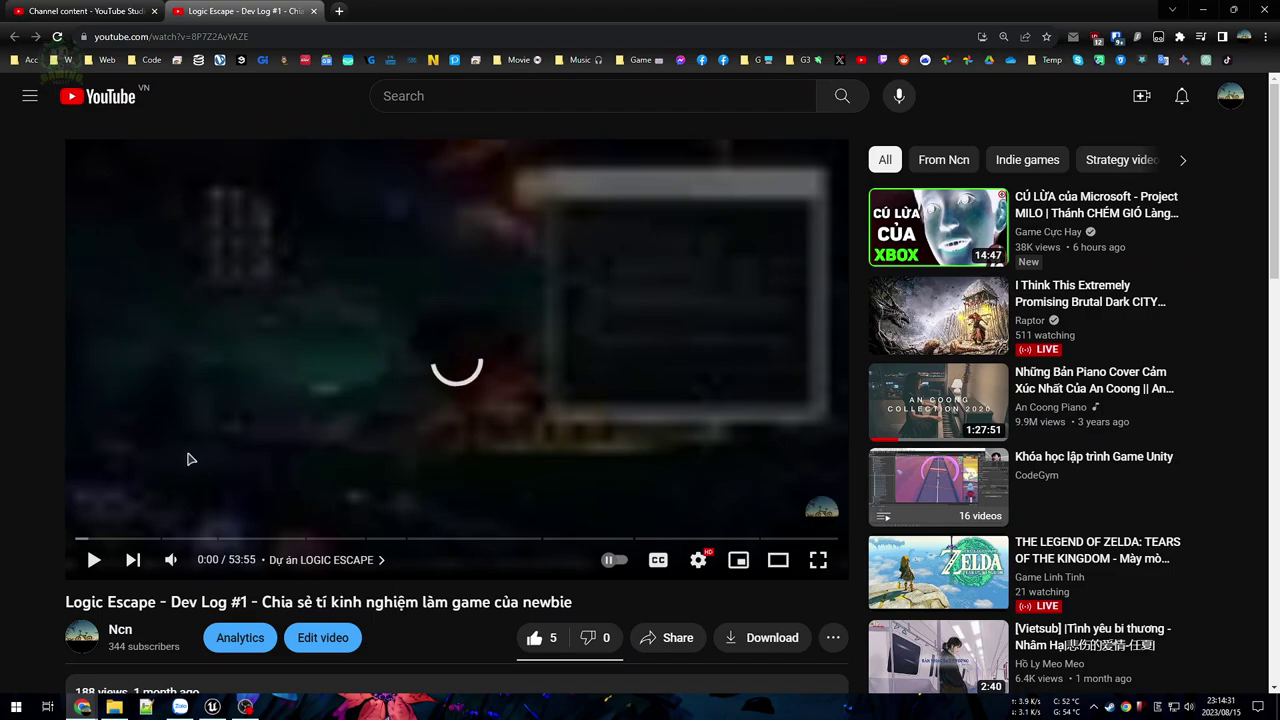
Step: Play the Logic Escape Dev Log #1 video, look over its title, description and comments, and pause it
click(94, 560)
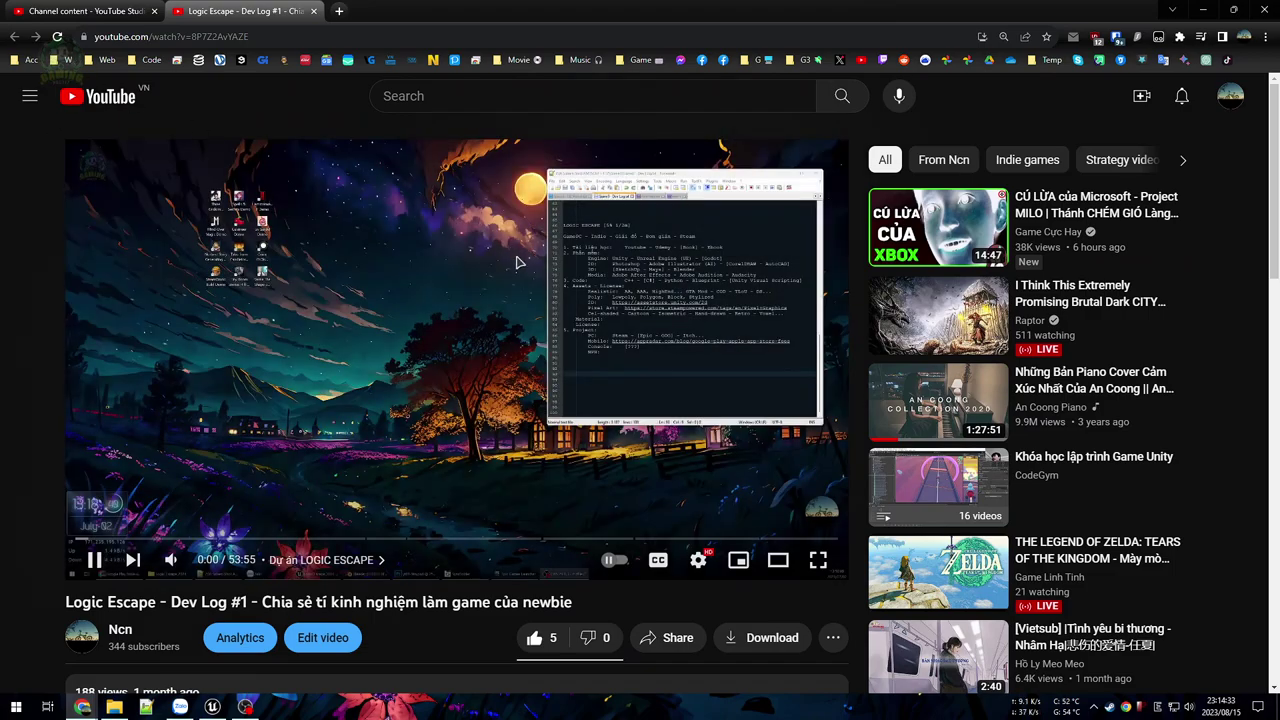
drag(171, 602, 246, 602)
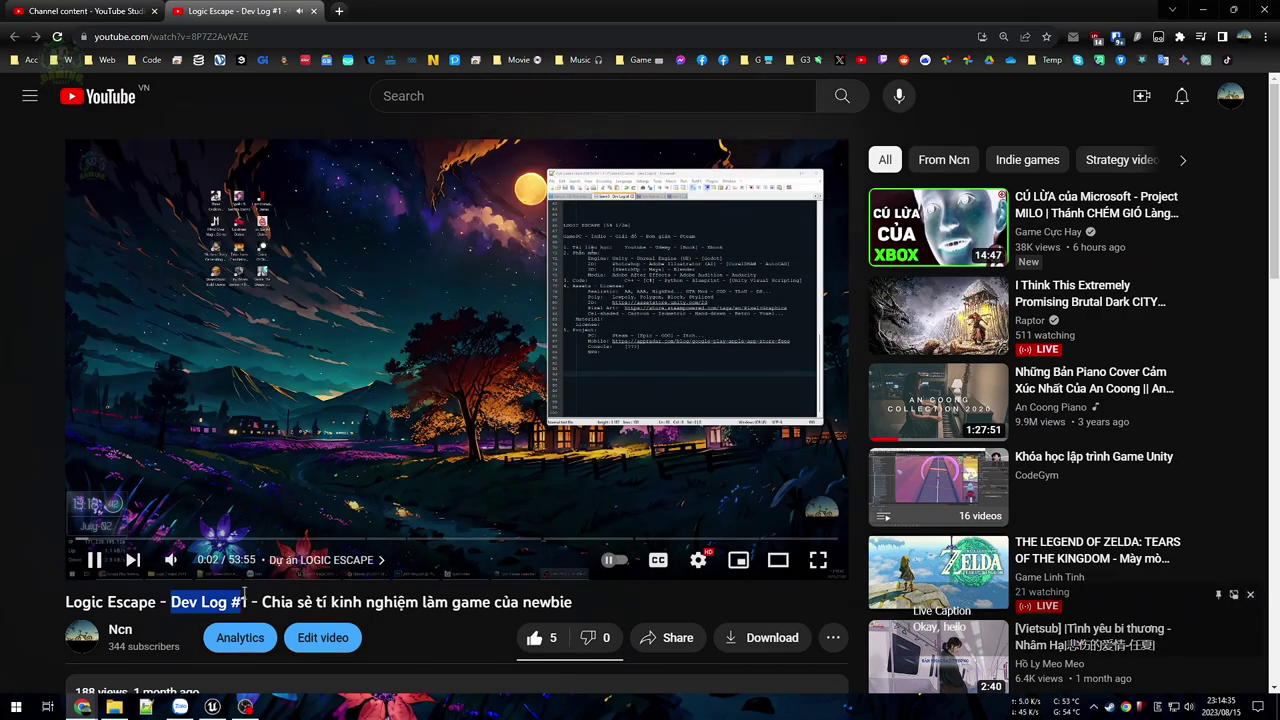
scroll(240, 598, down, 3)
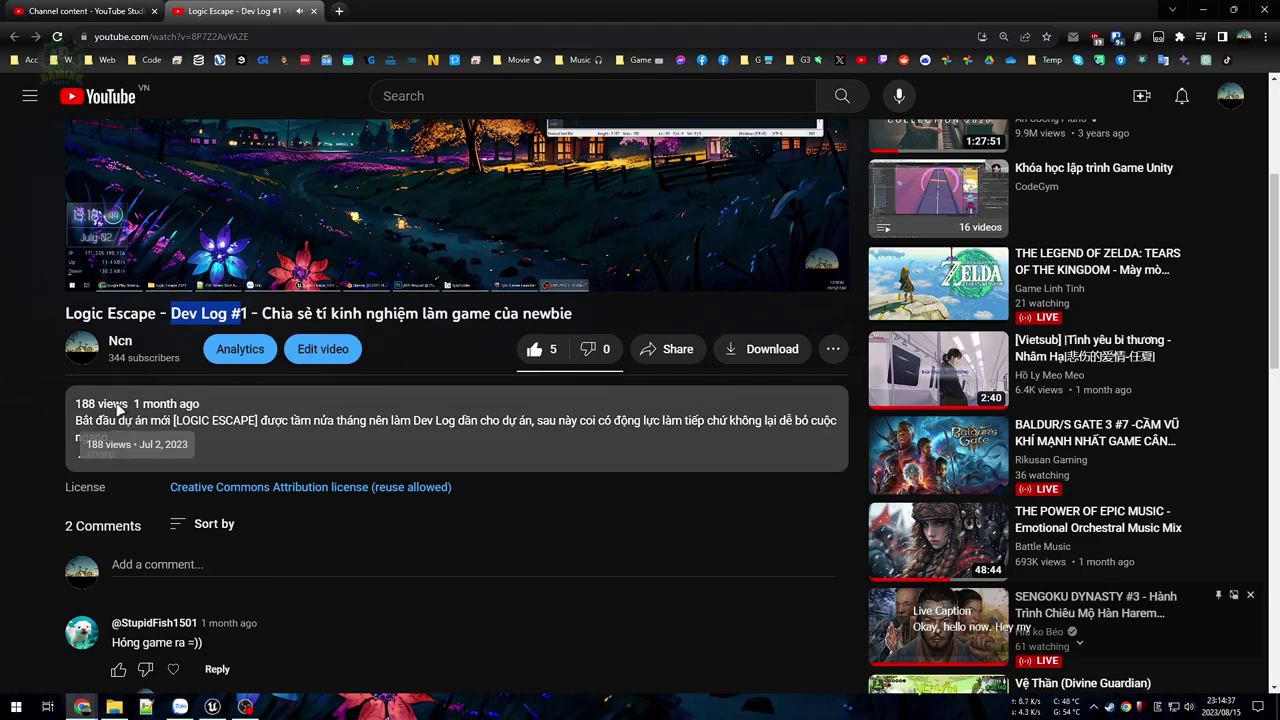
scroll(576, 519, up, 3)
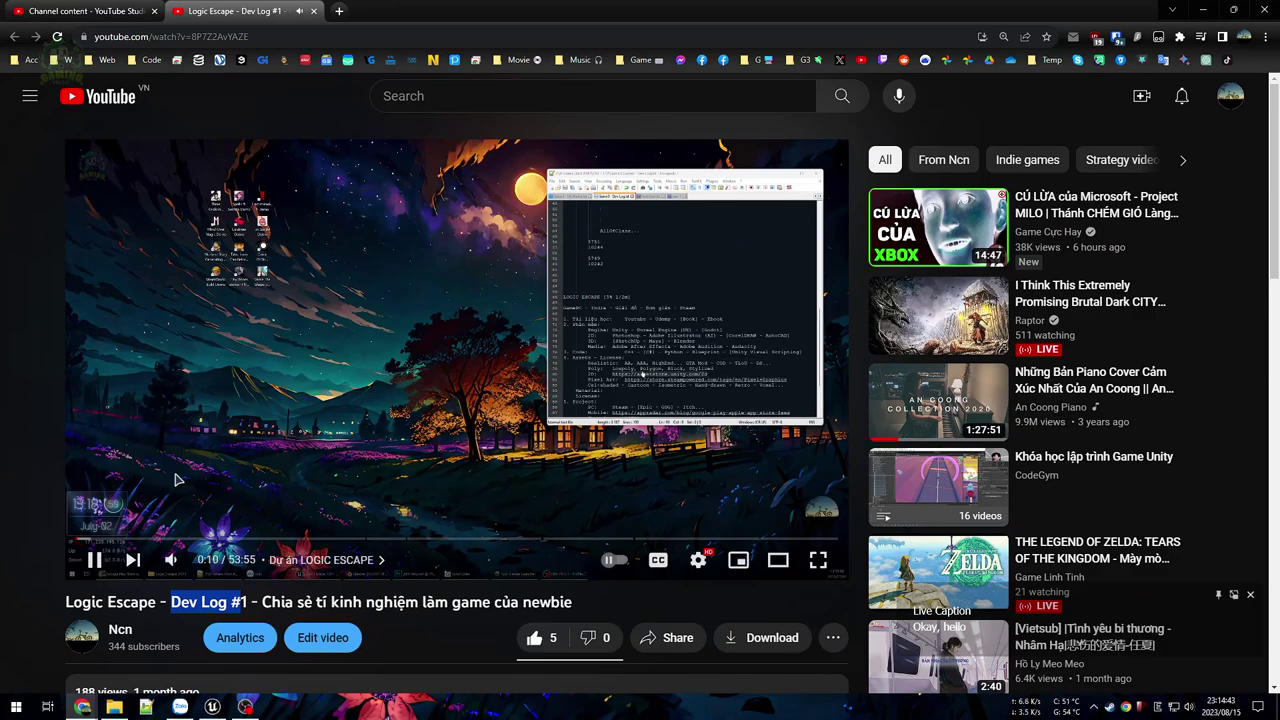
scroll(20, 462, down, 5)
scroll(8, 472, up, 5)
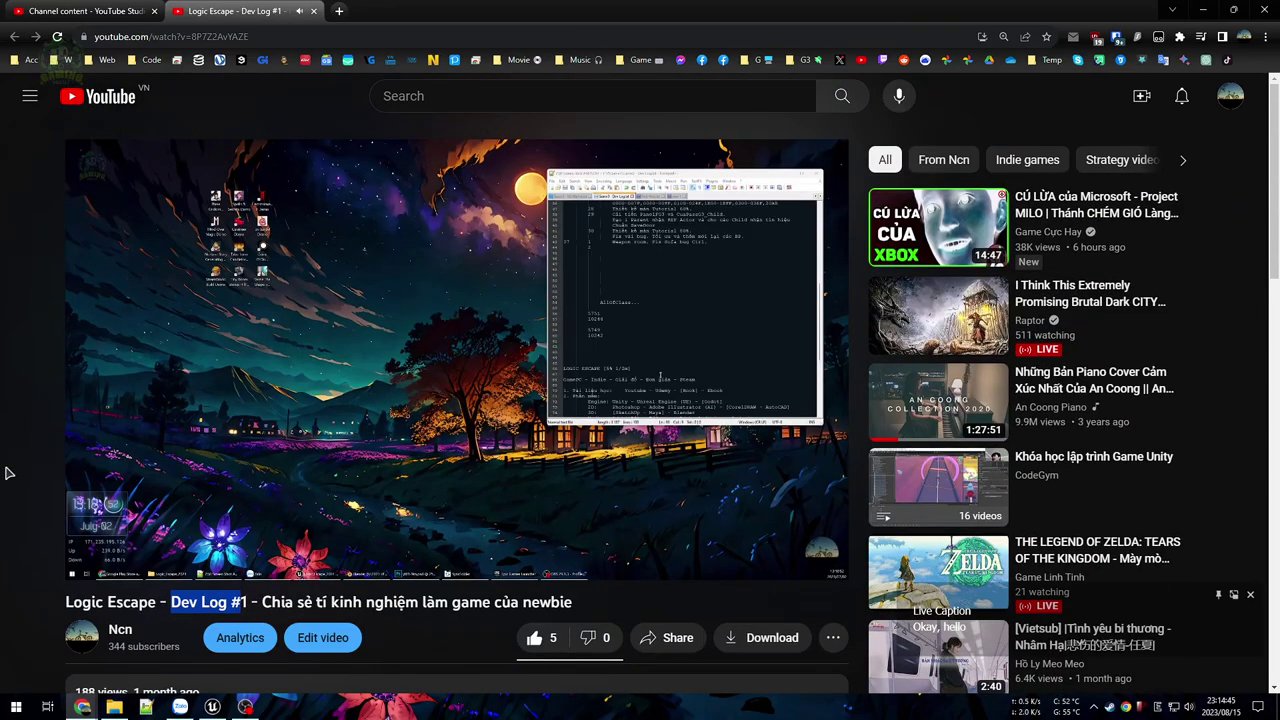
key(space)
scroll(4, 448, down, 3)
scroll(4, 477, up, 3)
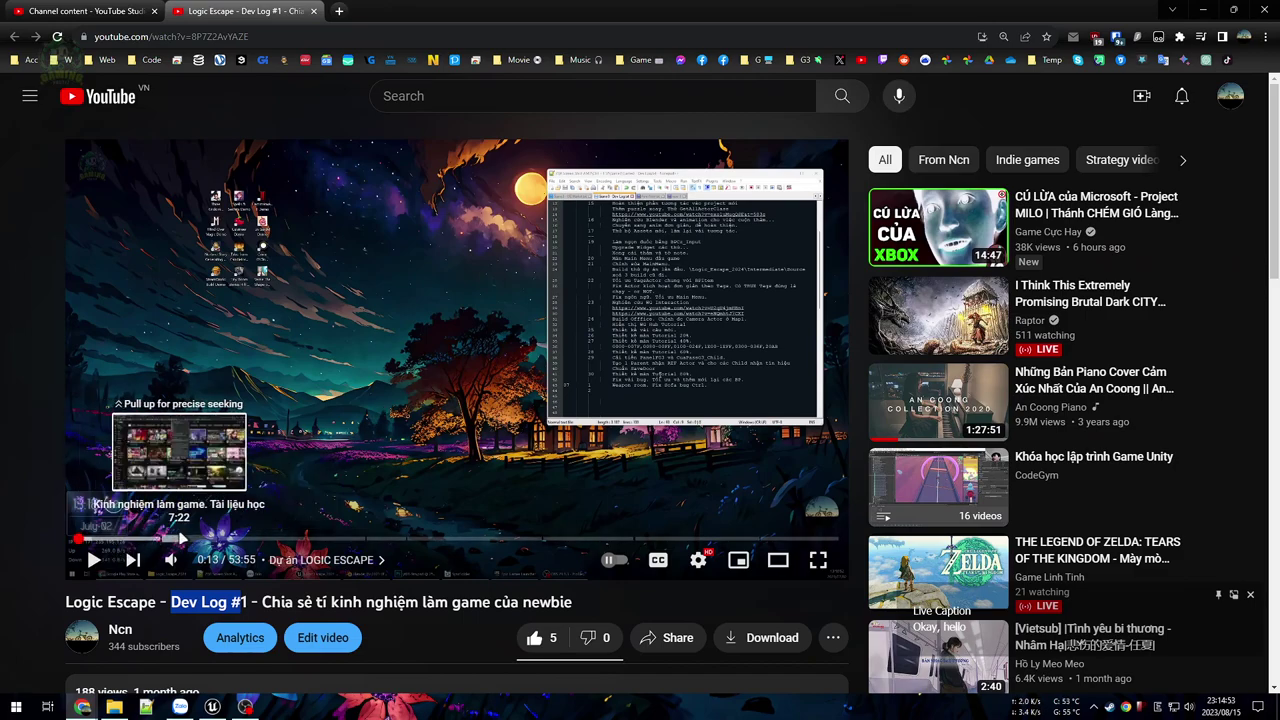
Step: Skip the paused video ahead to 3:56 and mark the new e-mails in the notification as read
click(91, 541)
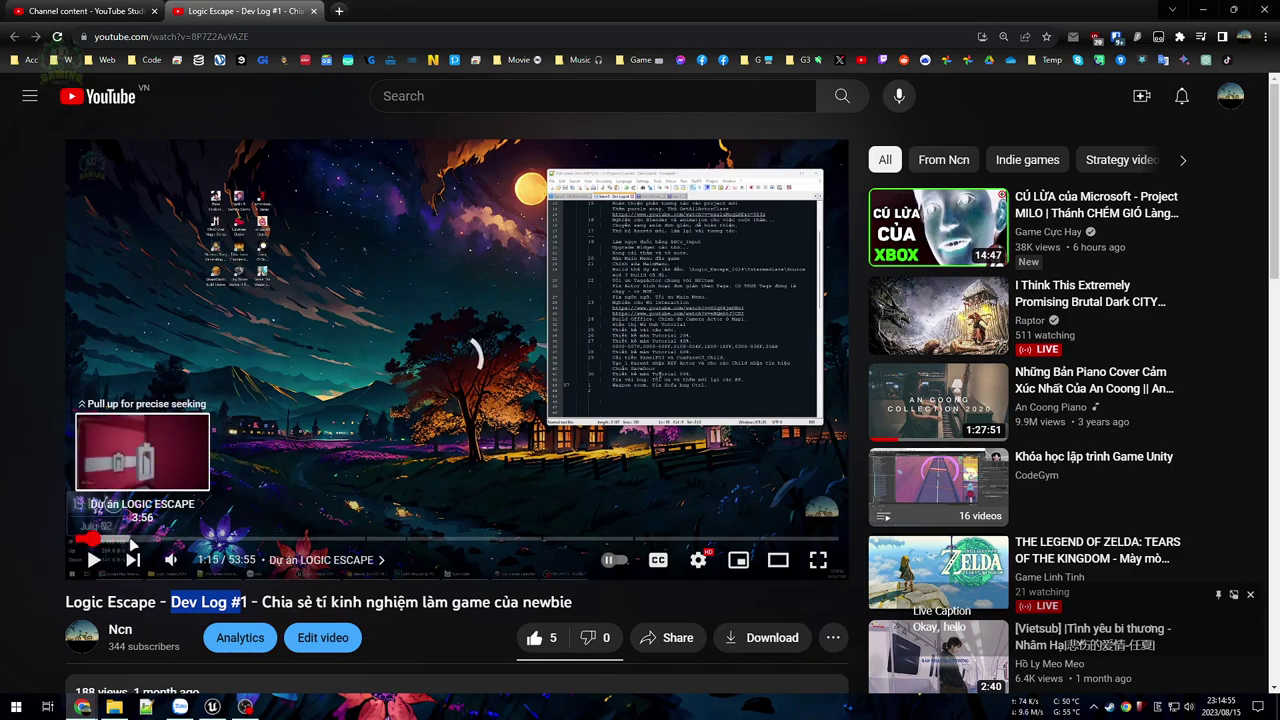
click(123, 541)
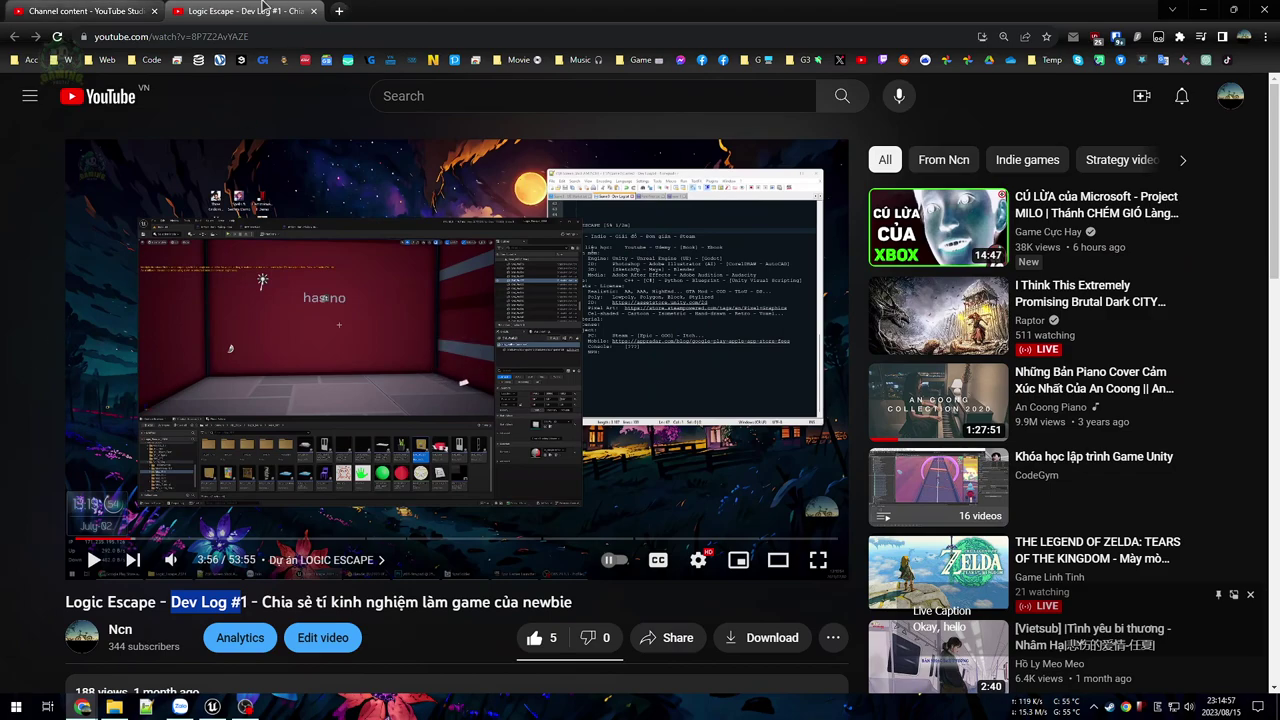
scroll(356, 450, down, 5)
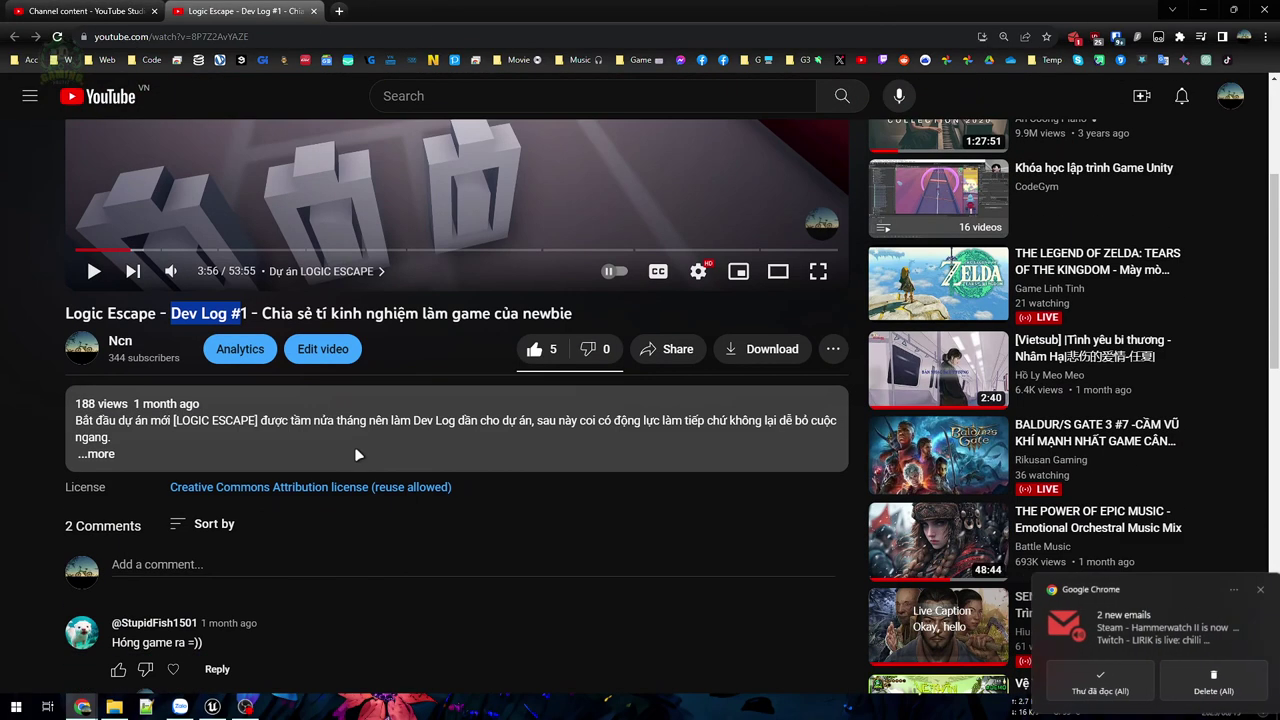
scroll(3, 443, up, 5)
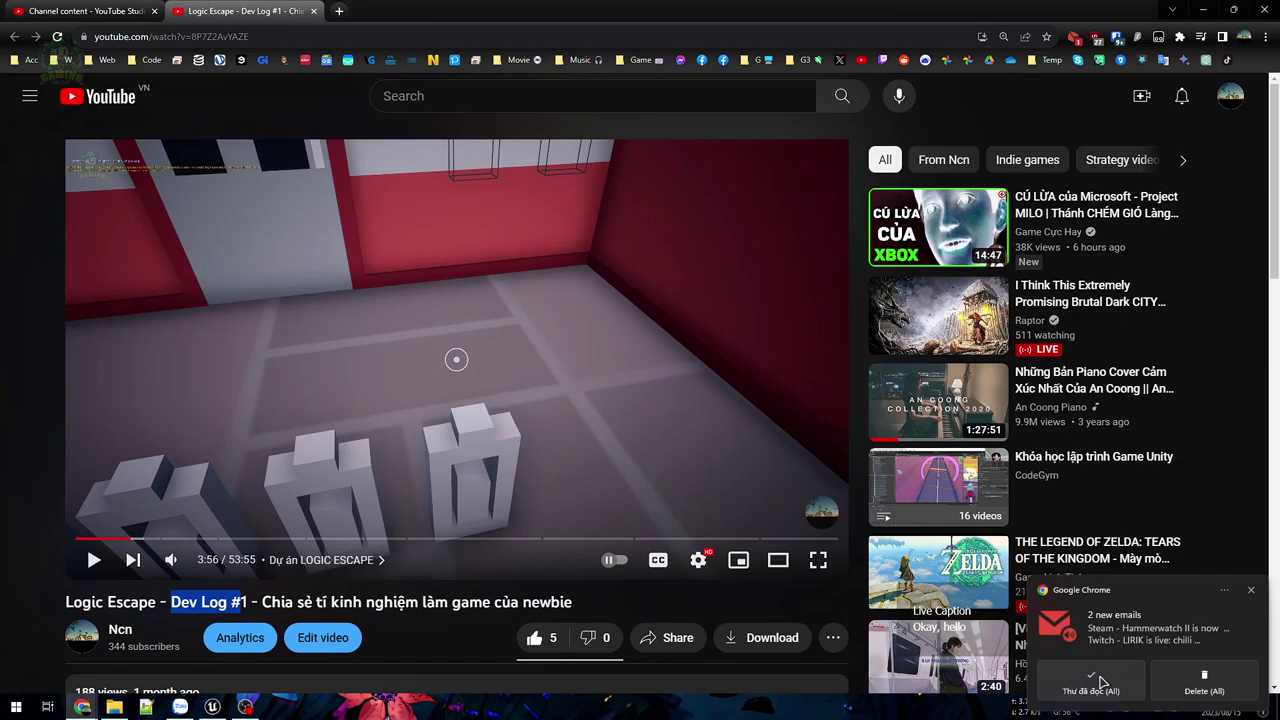
click(1117, 673)
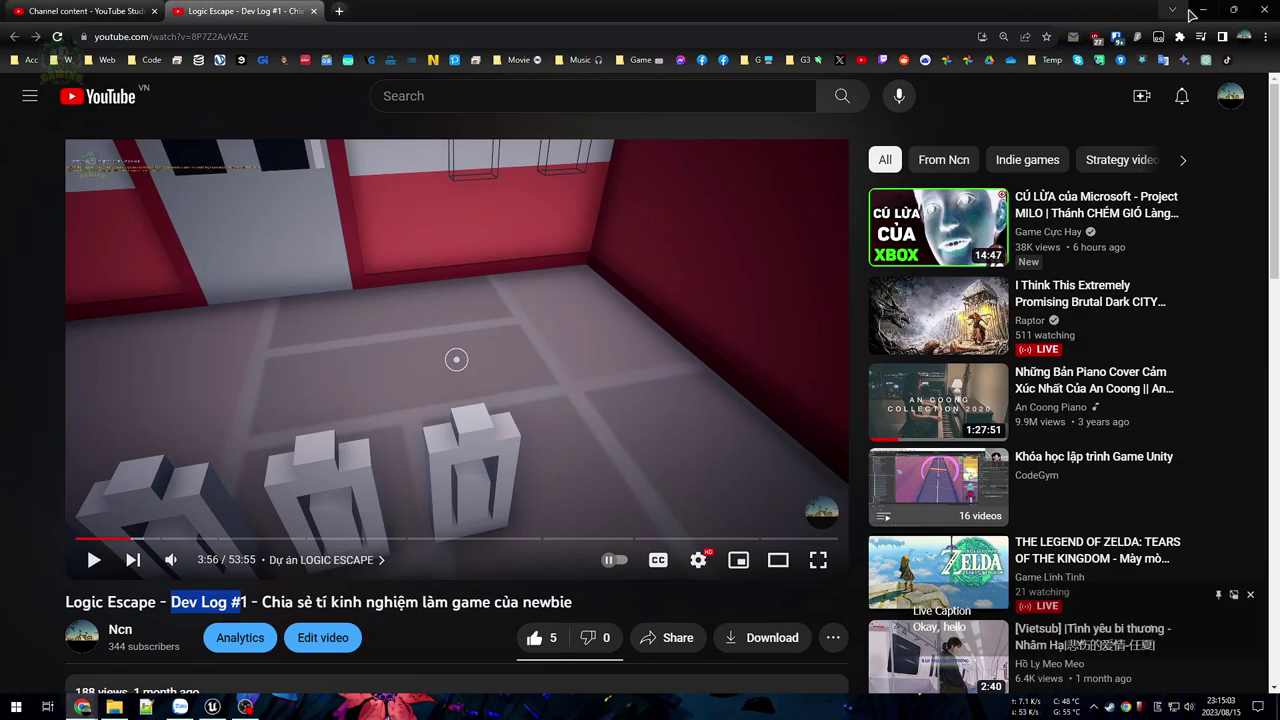
Step: Leave the video page, minimize the browser and switch to the Logic_Escape_Demo project in Unreal Editor
key(ctrl+Tab)
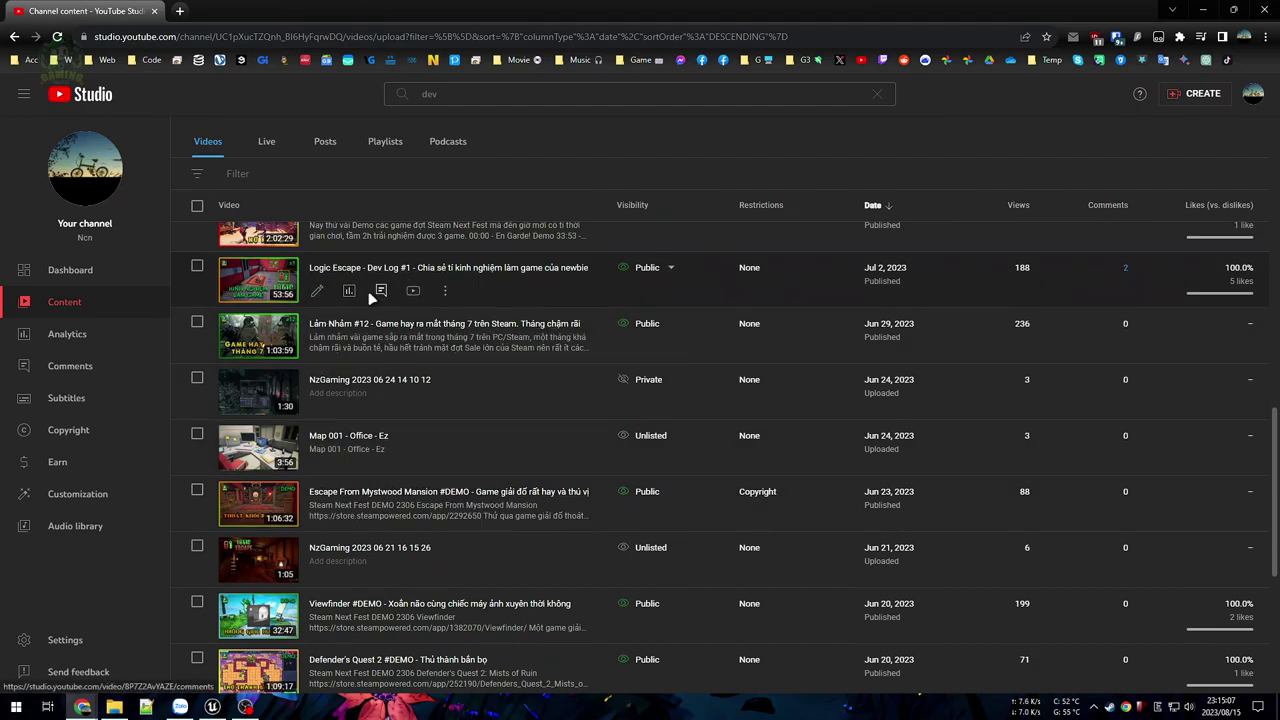
click(1205, 9)
mouse_move(85, 708)
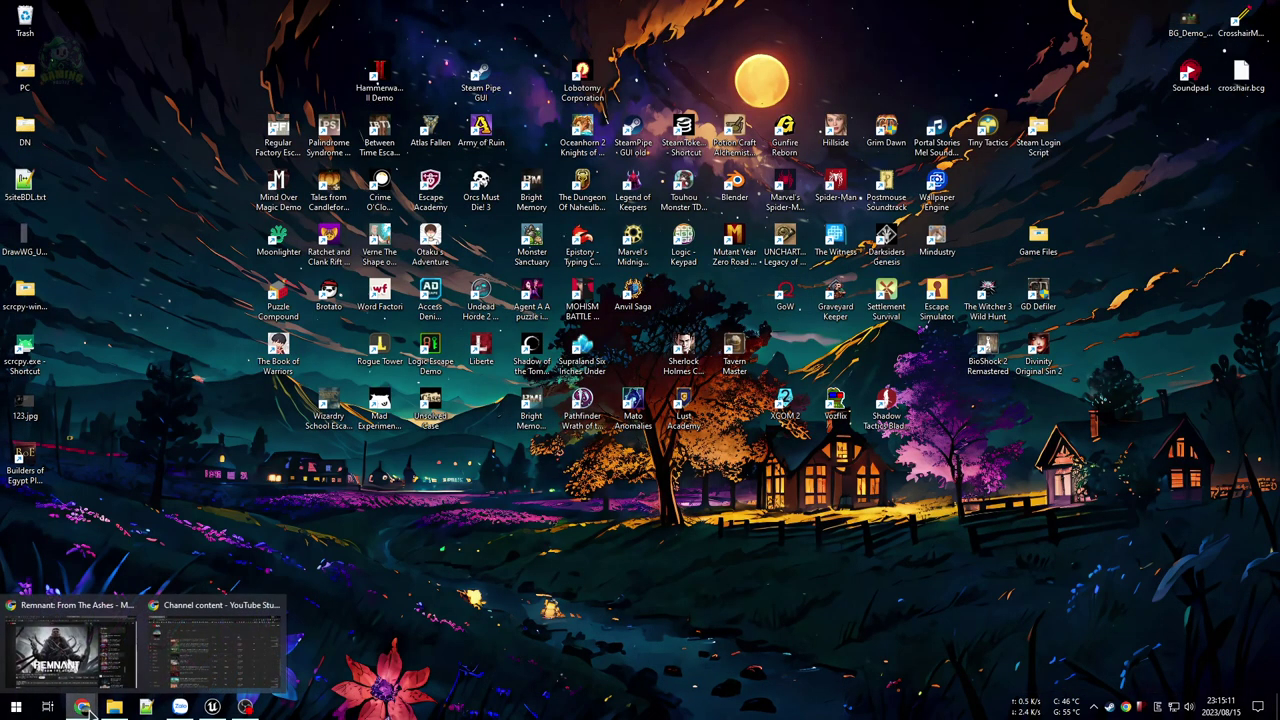
click(212, 707)
right_drag(390, 303, 390, 303)
right_drag(699, 360, 699, 360)
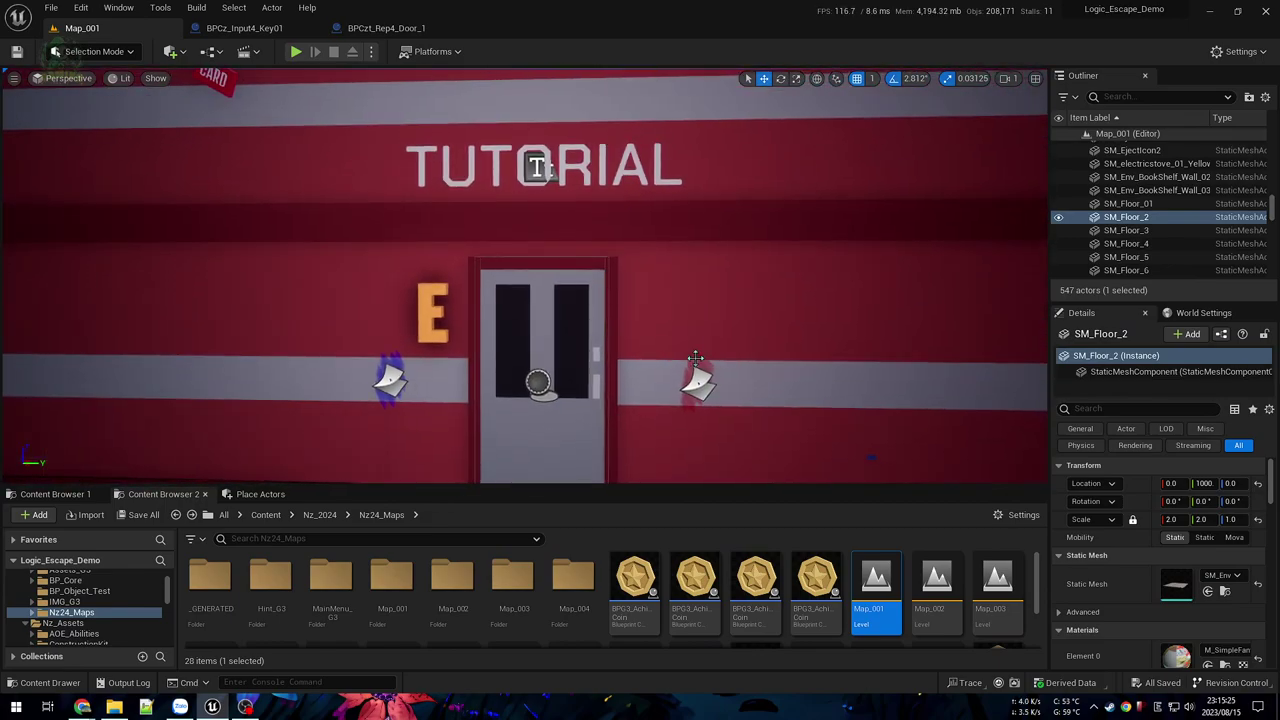
Step: Play-test Map_001 and walk up to the coin beside the S sign to examine it from several angles
key(alt+p)
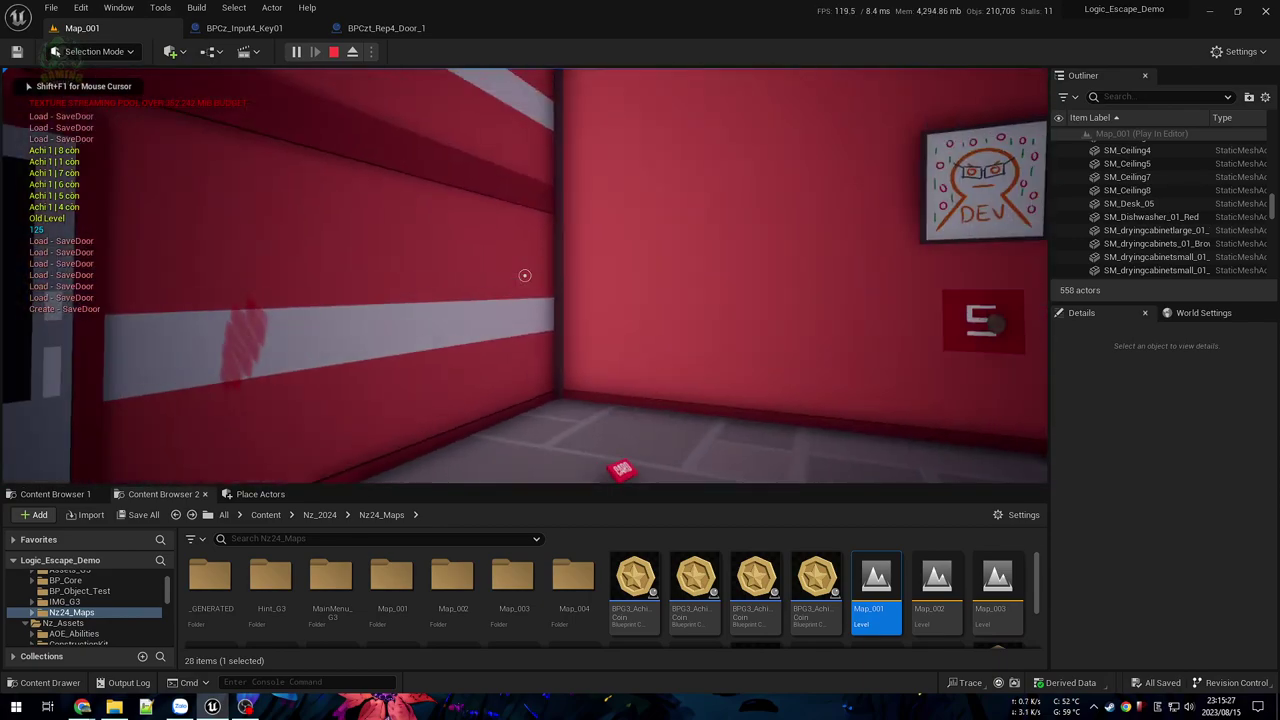
key(w)
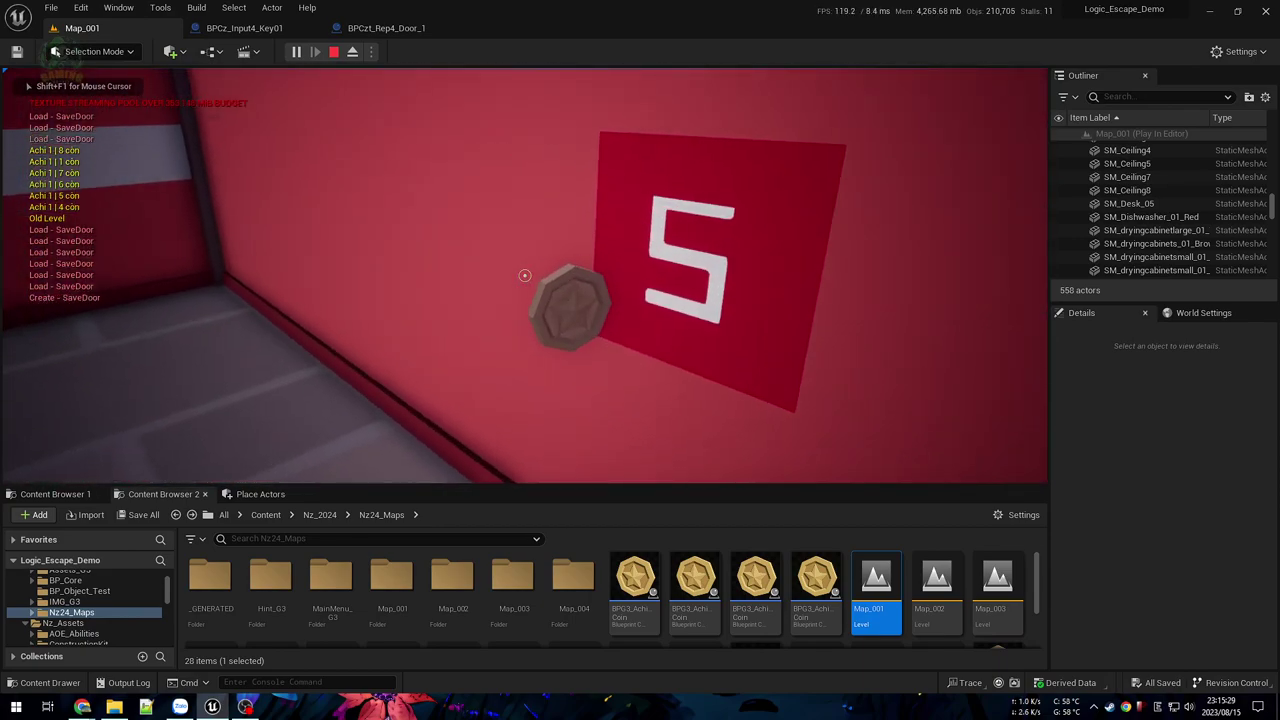
key(d)
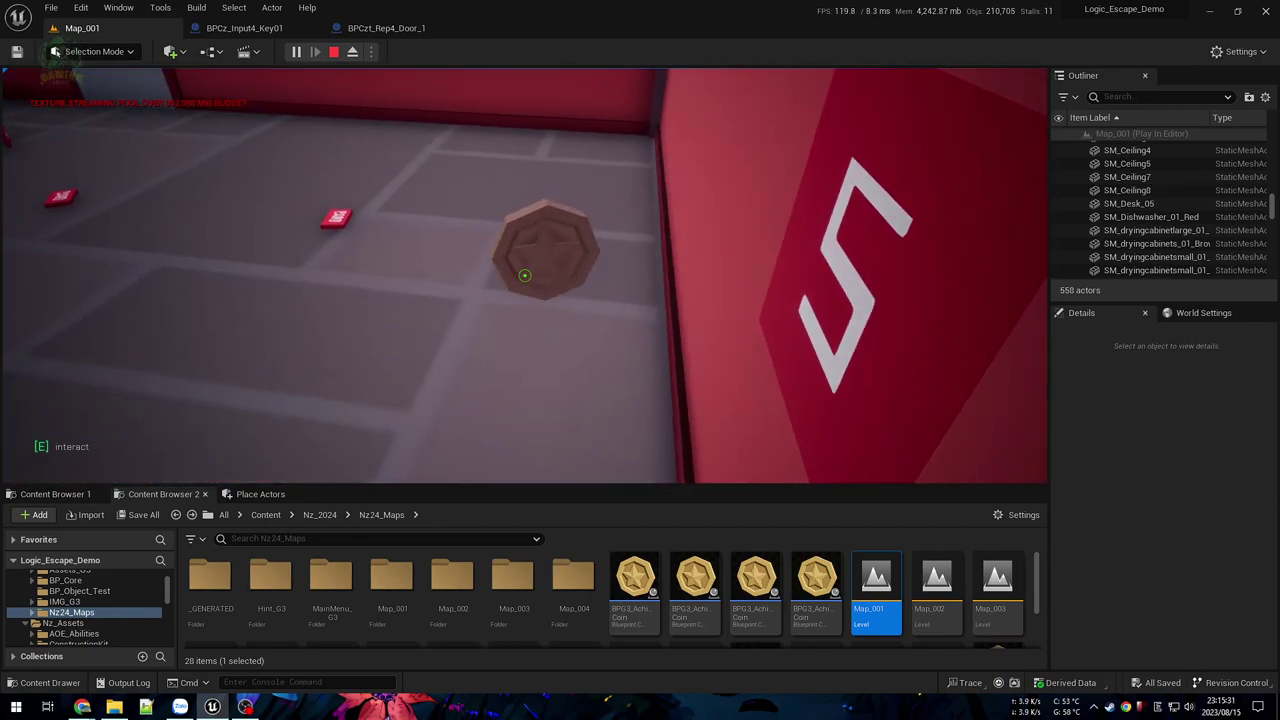
key(w)
key(s)
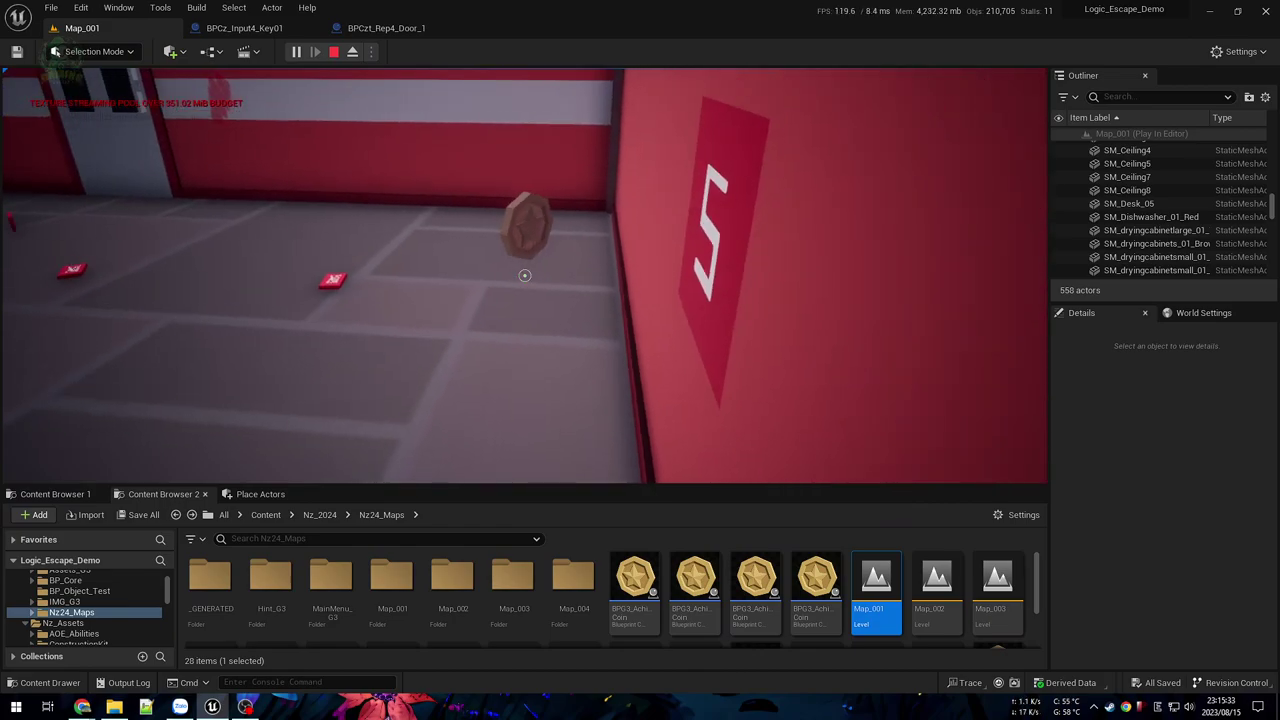
key(w)
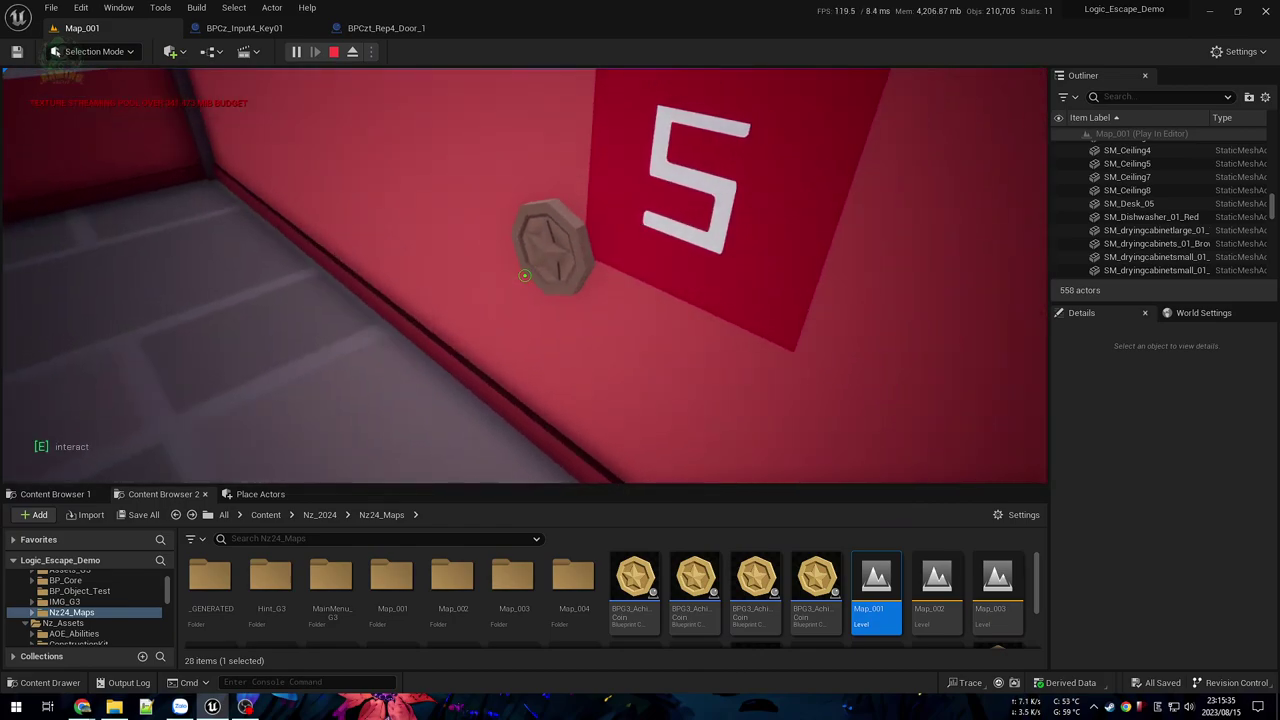
key(w)
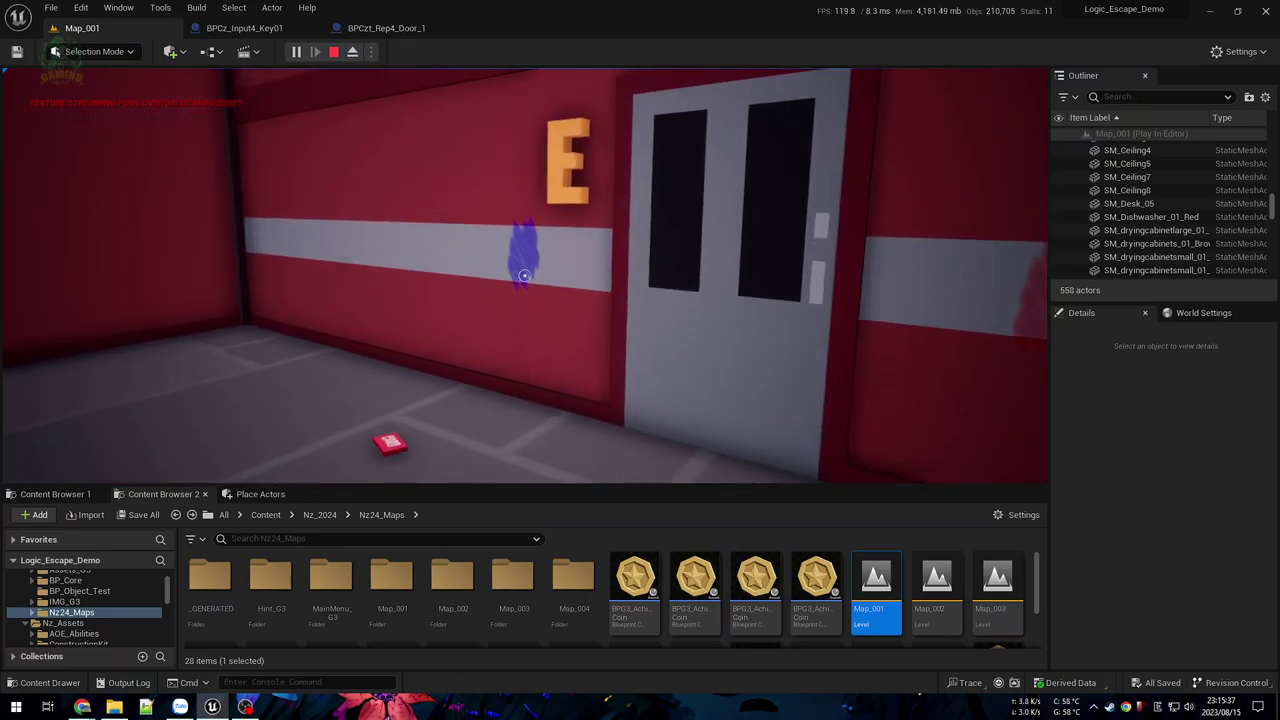
Step: Examine the orange letter E and the coloured scribbles around the door in the running game, and stop the play session
key(super)
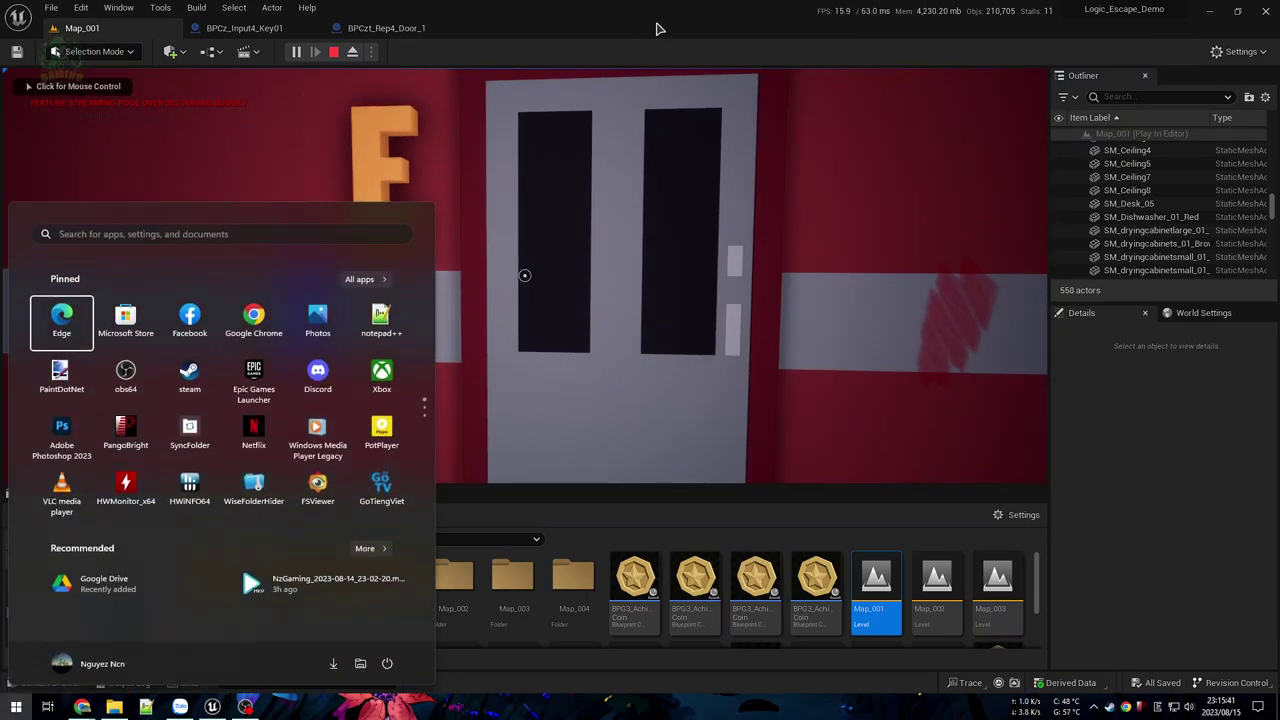
click(657, 25)
key(s)
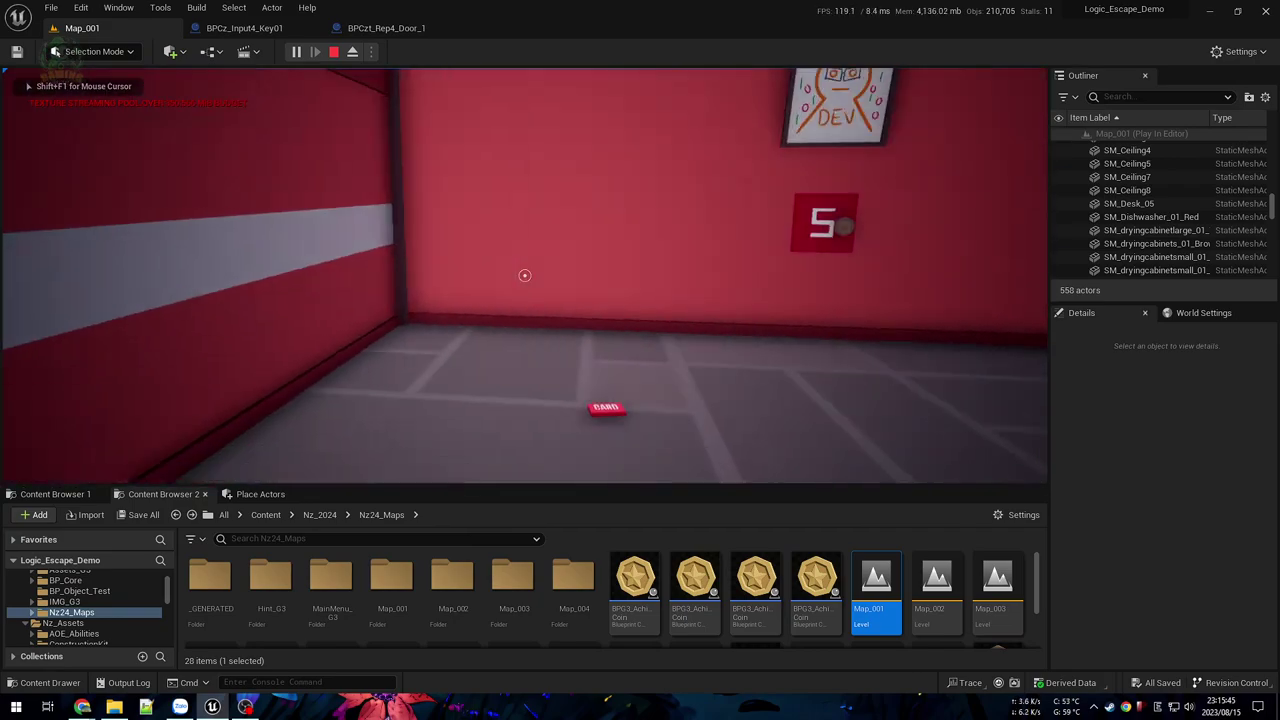
key(w)
key(s)
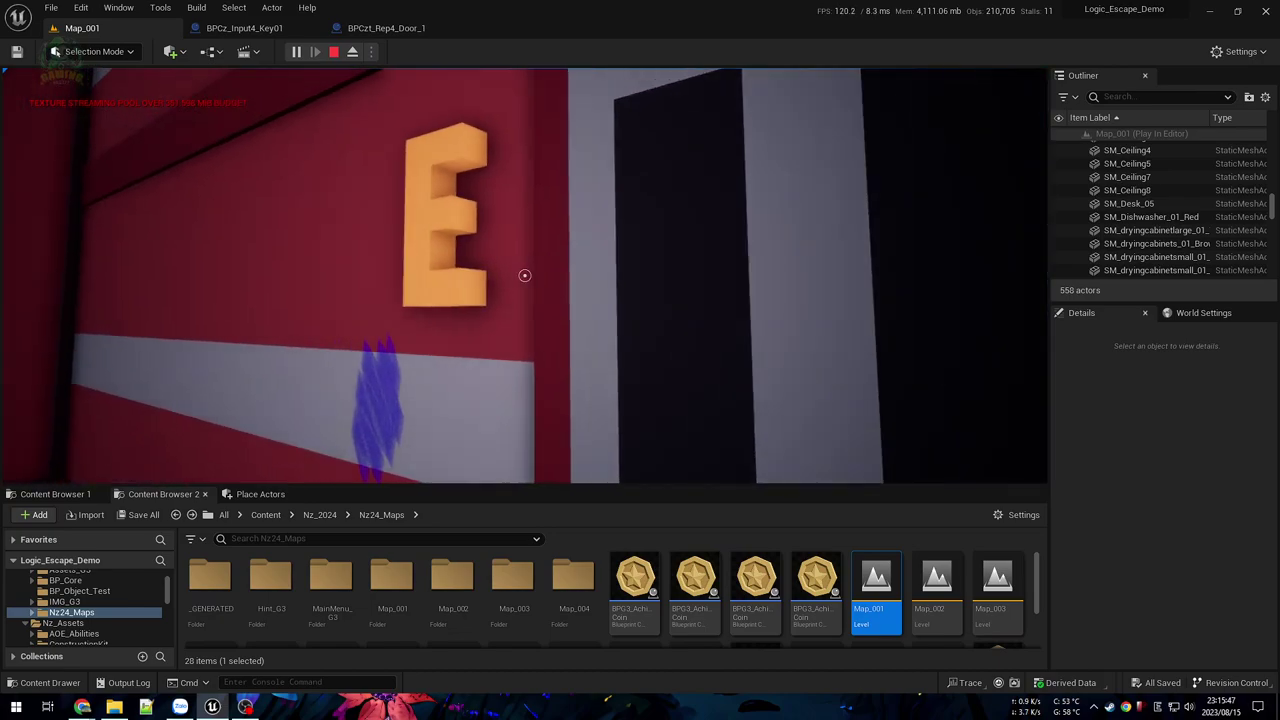
key(w)
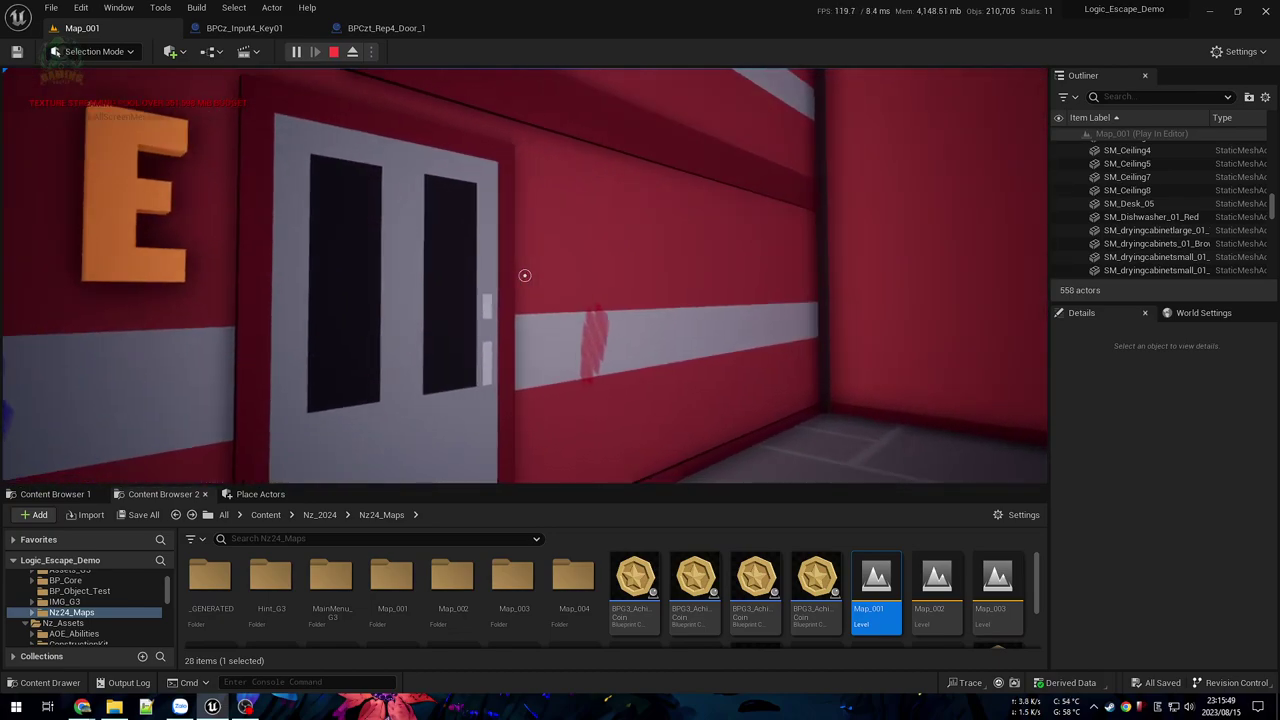
key(Escape)
Step: Fly to the room with the desk and striped rug and select the grey door between the two wall panels
click(520, 310)
key(s)
mouse_move(520, 310)
right_down()
mouse_move(600, 320)
mouse_move(540, 310)
mouse_move(640, 300)
mouse_move(520, 300)
right_up()
key(w)
right_drag(805, 395, 820, 397)
key(w)
right_drag(587, 294, 715, 380)
key(s)
click(543, 212)
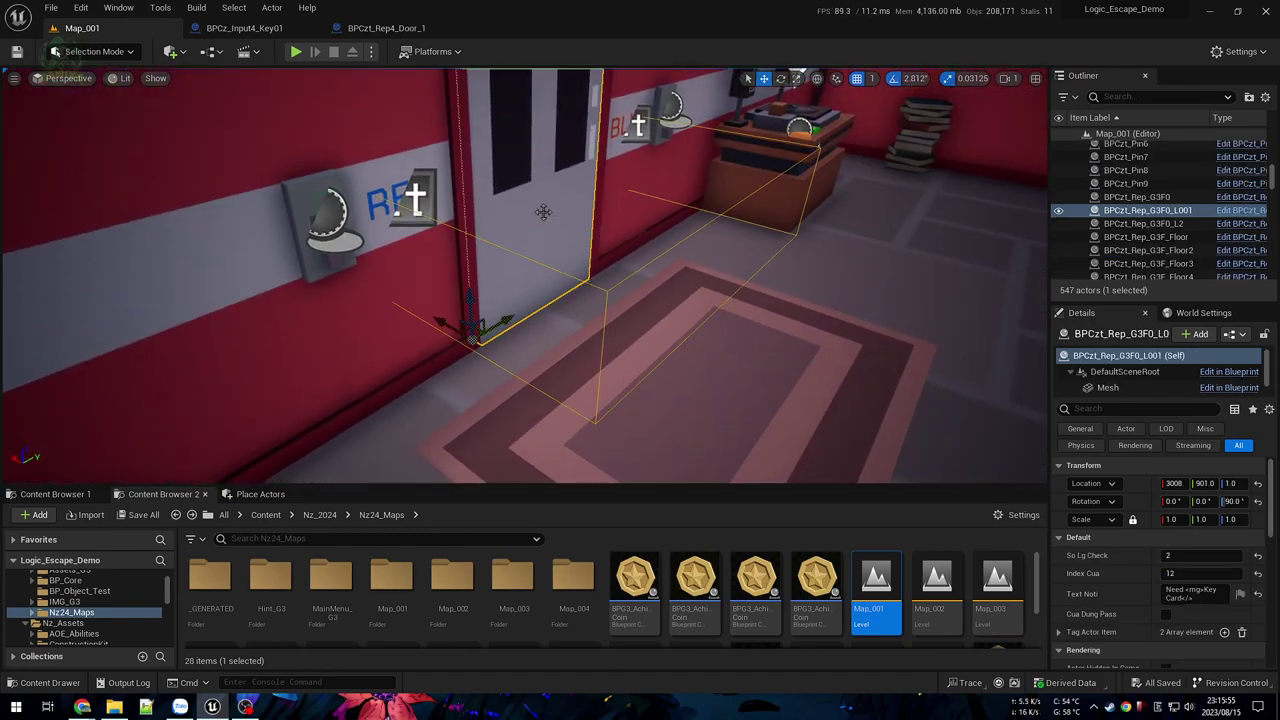
Step: Inspect the wall panels and the RED text beside the selected door at close range
key(w)
right_drag(652, 294, 510, 280)
click(586, 245)
key(w)
right_drag(586, 245, 218, 310)
click(427, 304)
key(w)
right_drag(404, 267, 250, 310)
click(403, 266)
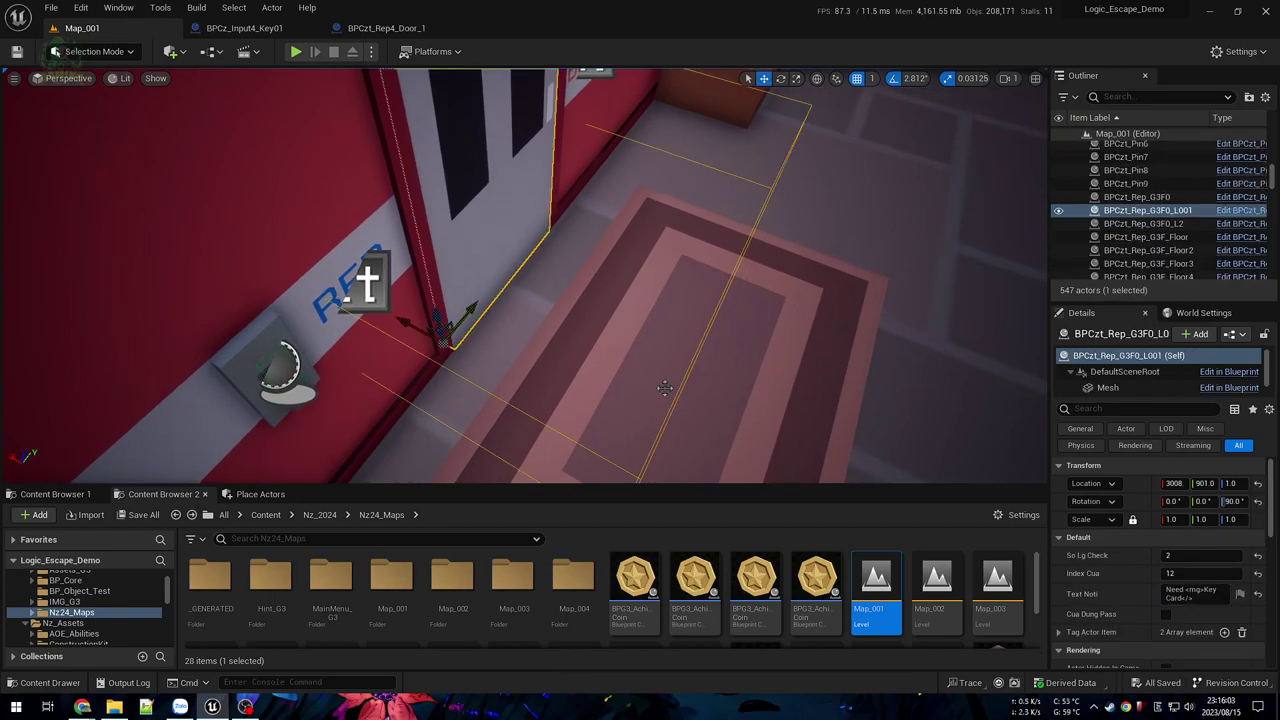
Step: Return to the door beside the orange letter E, select it and focus the view on it
right_drag(714, 282, 575, 242)
key(s)
key(w)
key(d)
key(w)
key(s)
key(w)
right_drag(471, 312, 600, 300)
key(s)
key(w)
click(588, 328)
key(f)
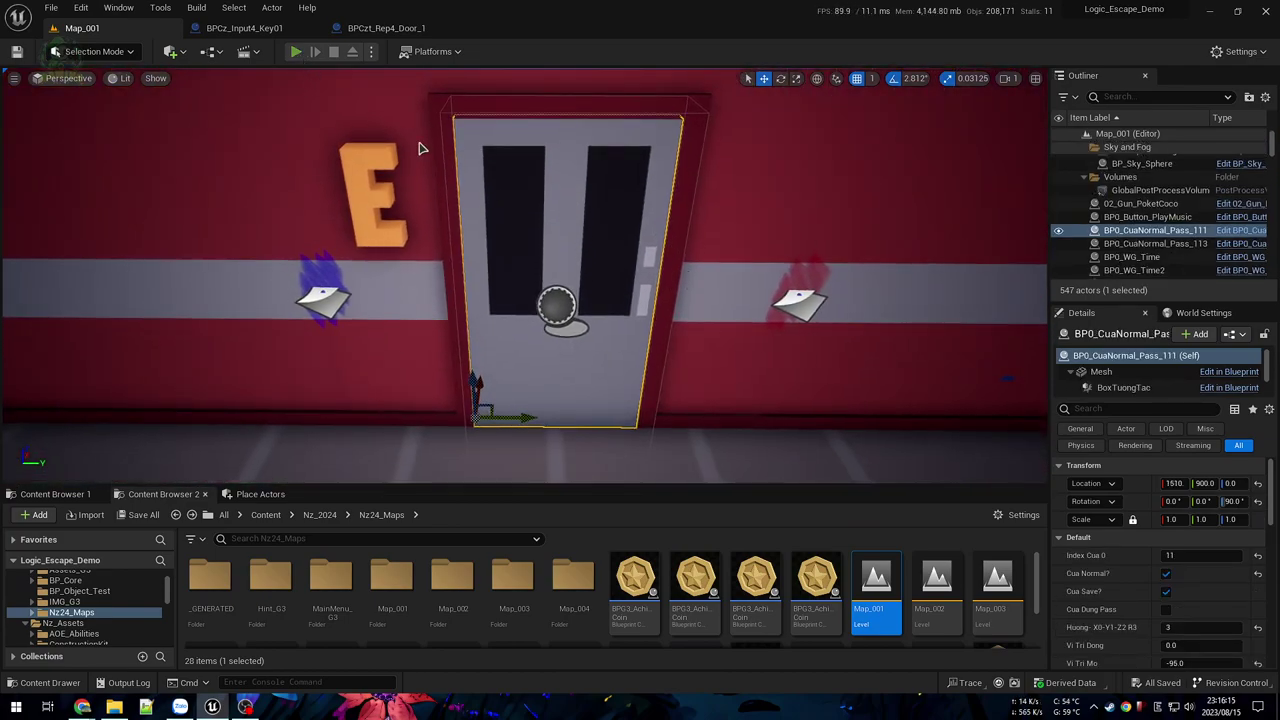
Step: Play-test the level from the door and interact with the door twice
key(alt+p)
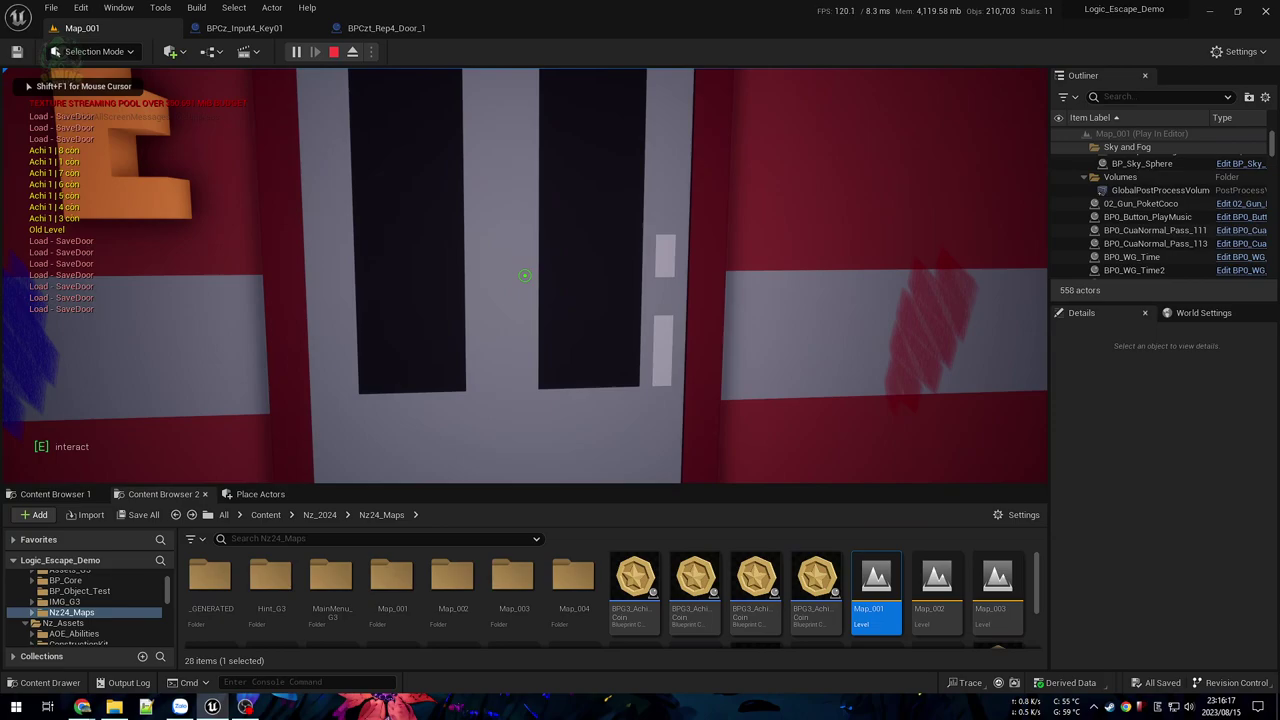
key(a)
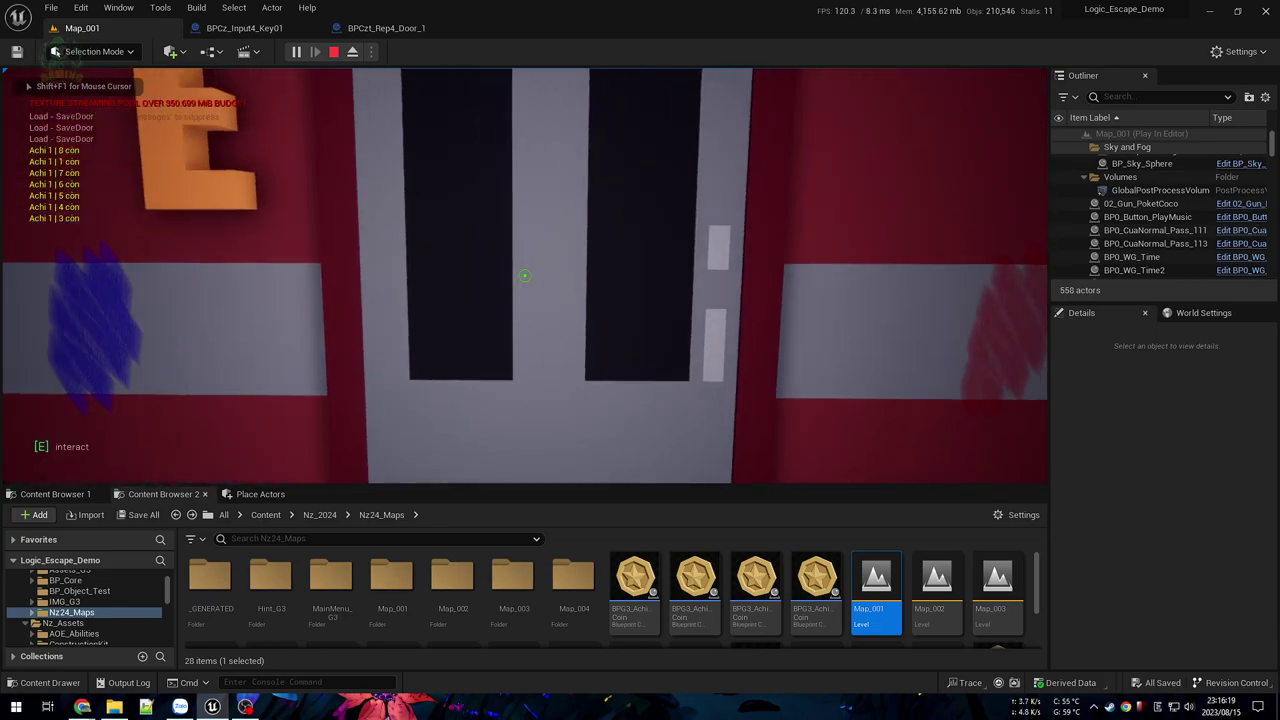
key(d)
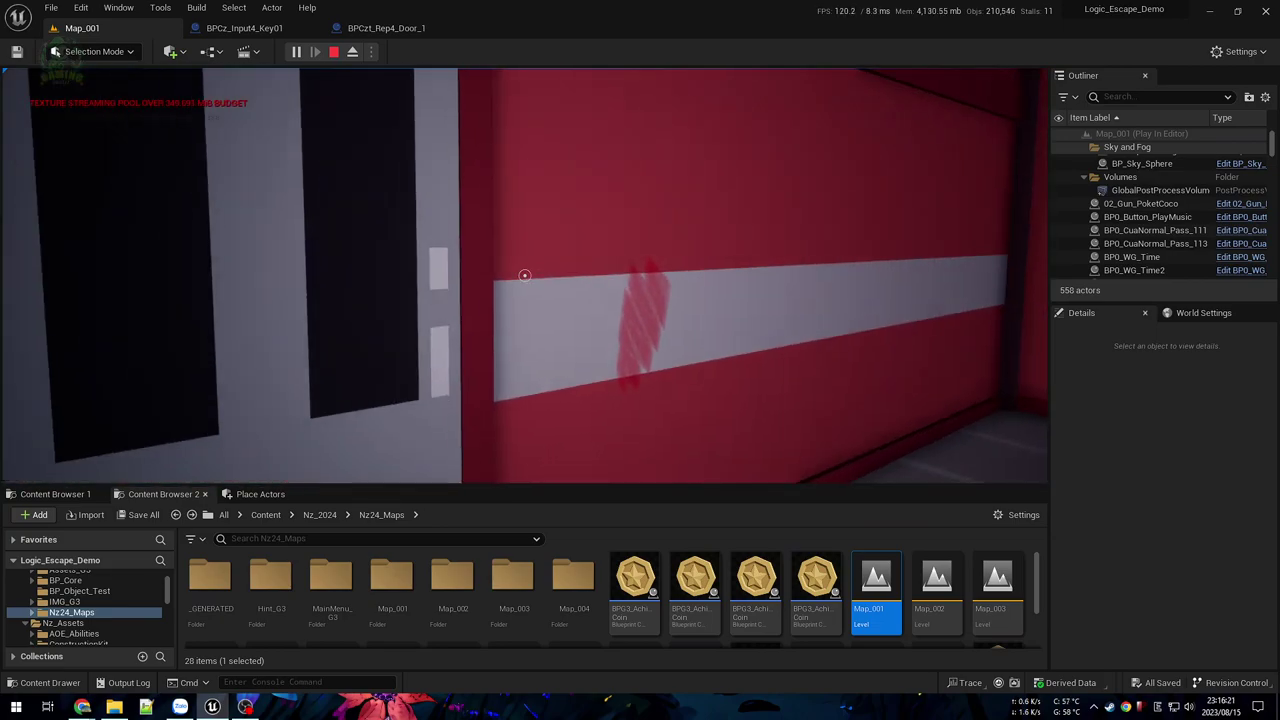
key(a)
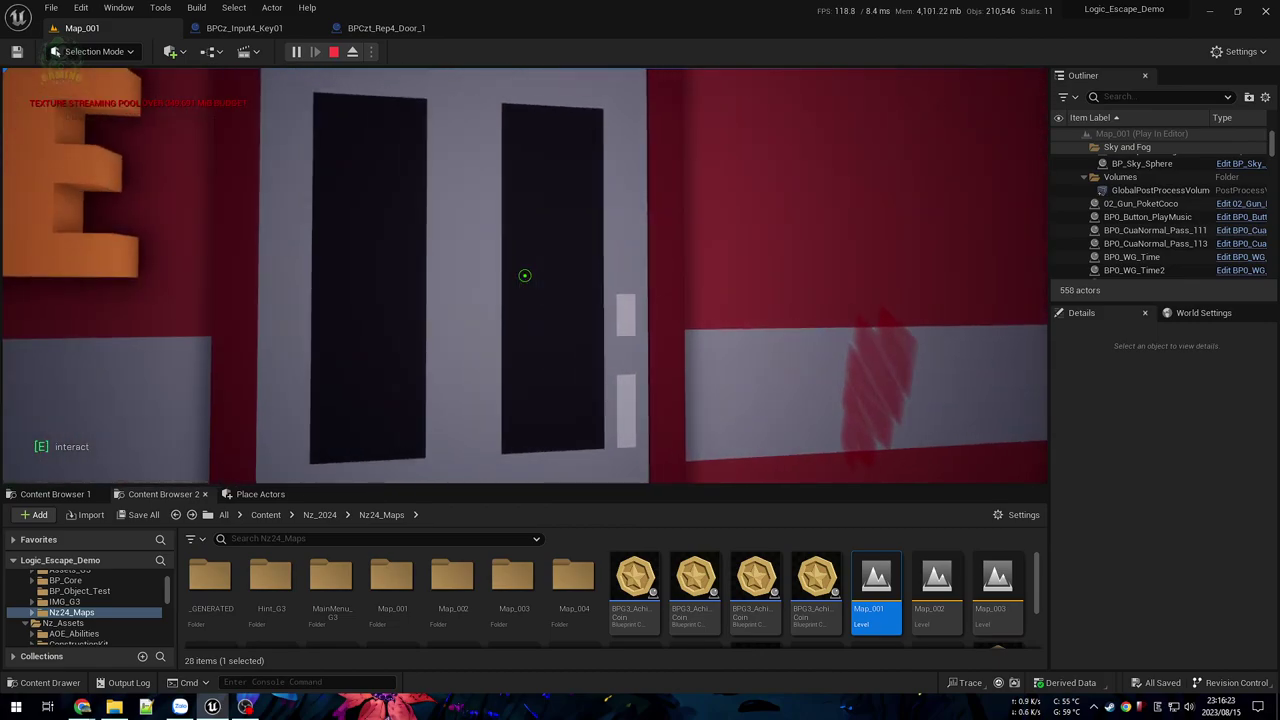
key(e)
key(e)
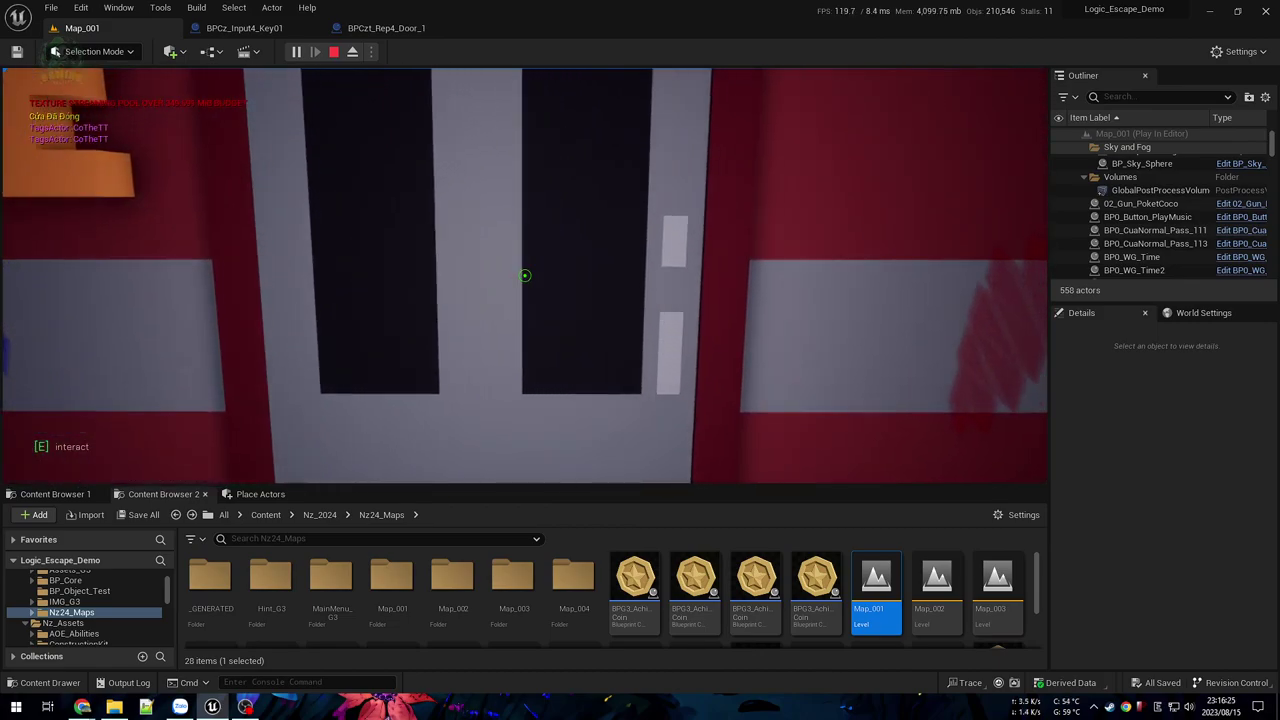
Step: Open the in-game audio settings, set the Music/Background volume to 40 and save the settings
key(s)
key(Escape)
click(271, 183)
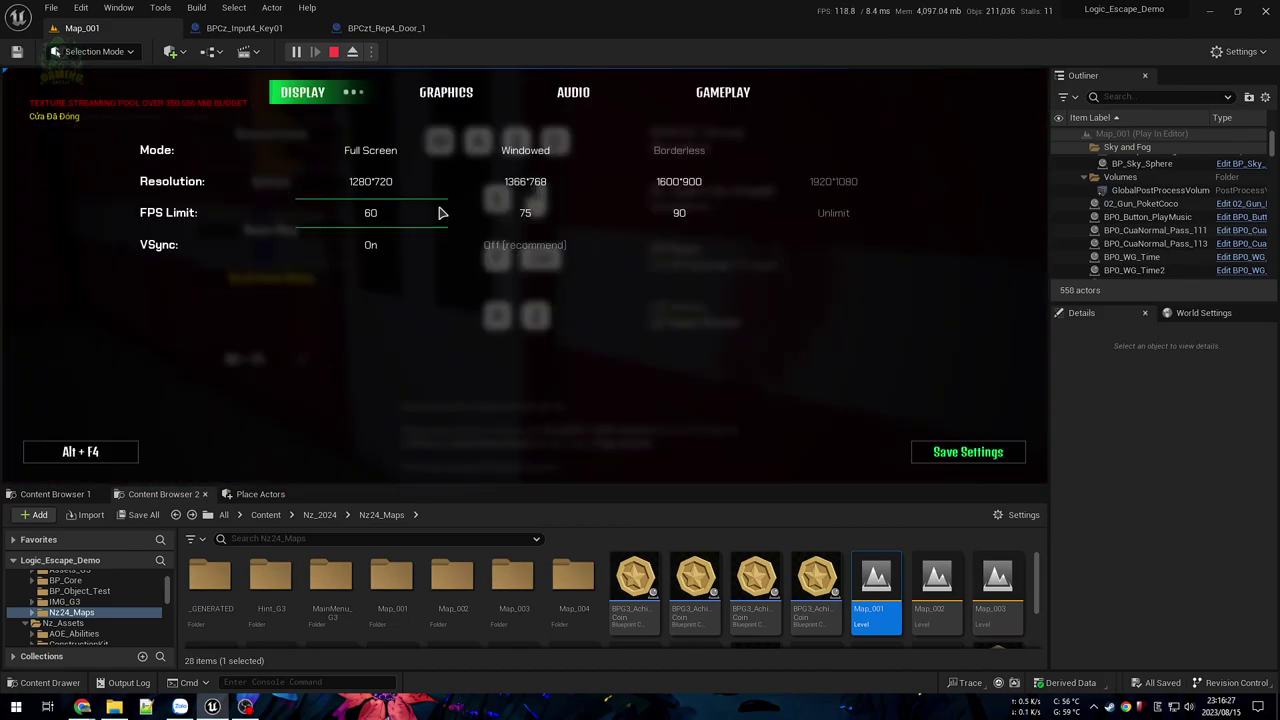
click(573, 93)
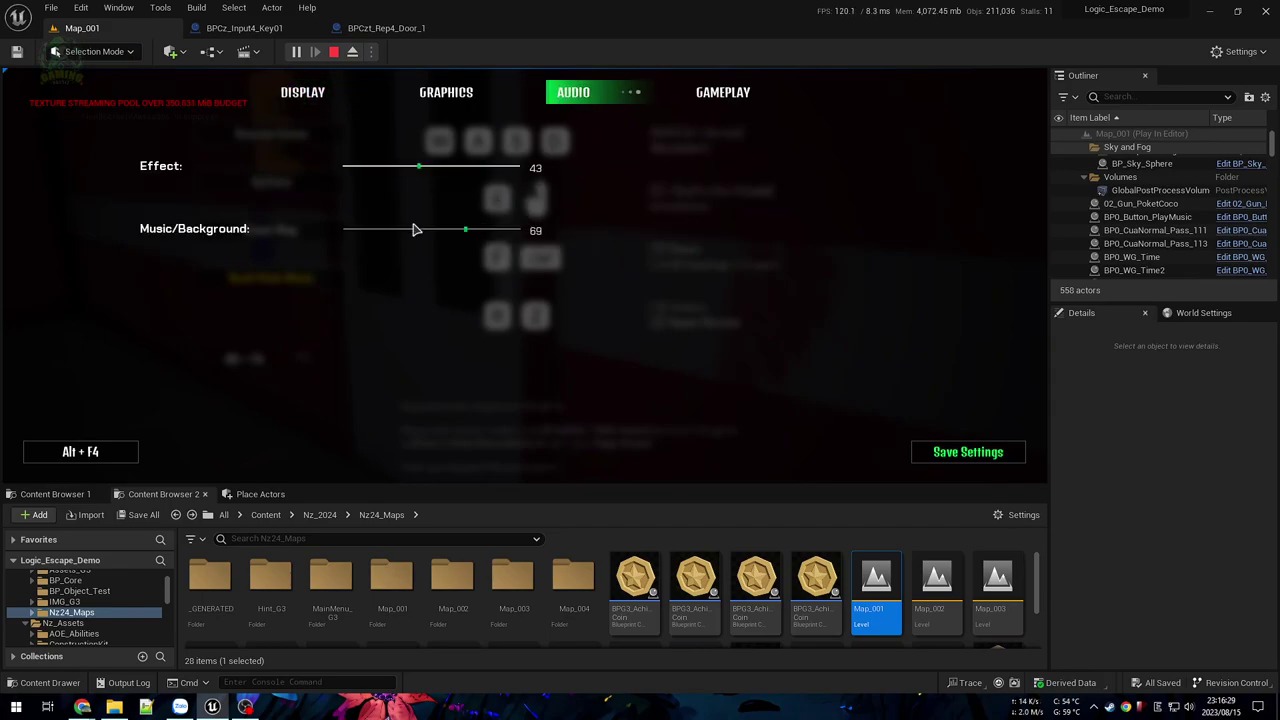
click(934, 452)
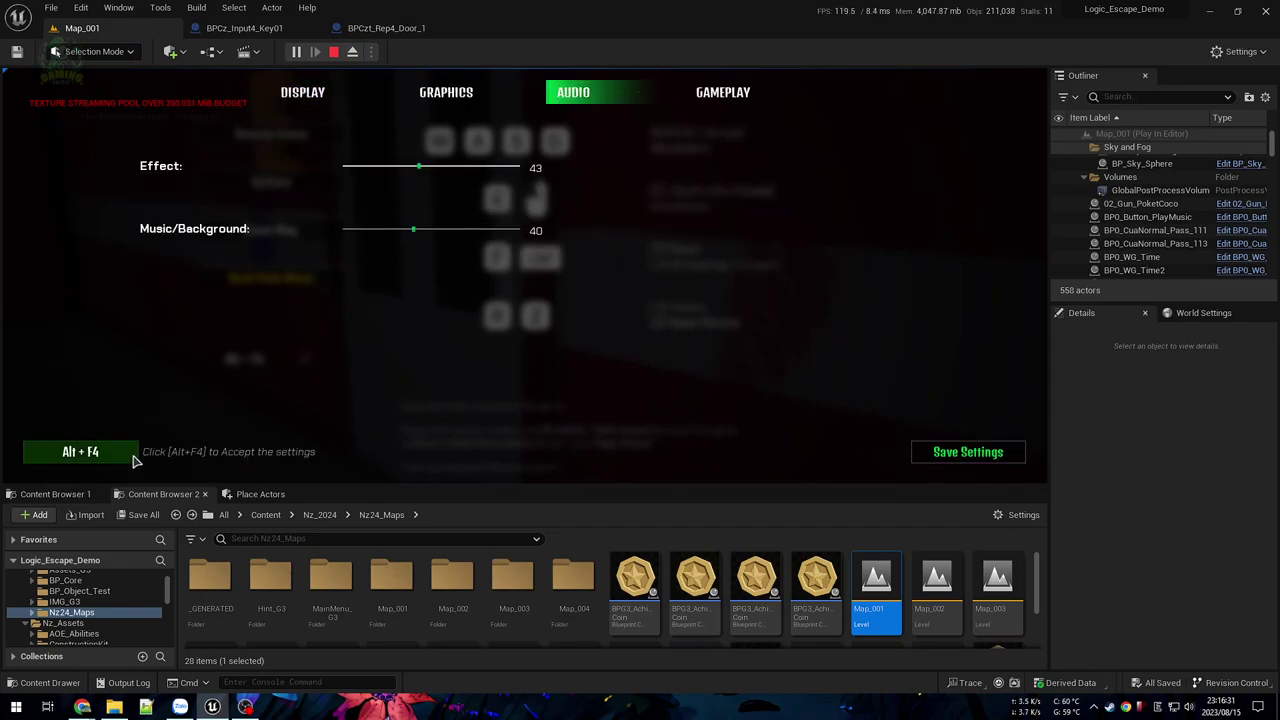
Step: Resume the play-test from the settings menu and inspect the wall text and the door beside the orange letter E
click(132, 455)
click(271, 134)
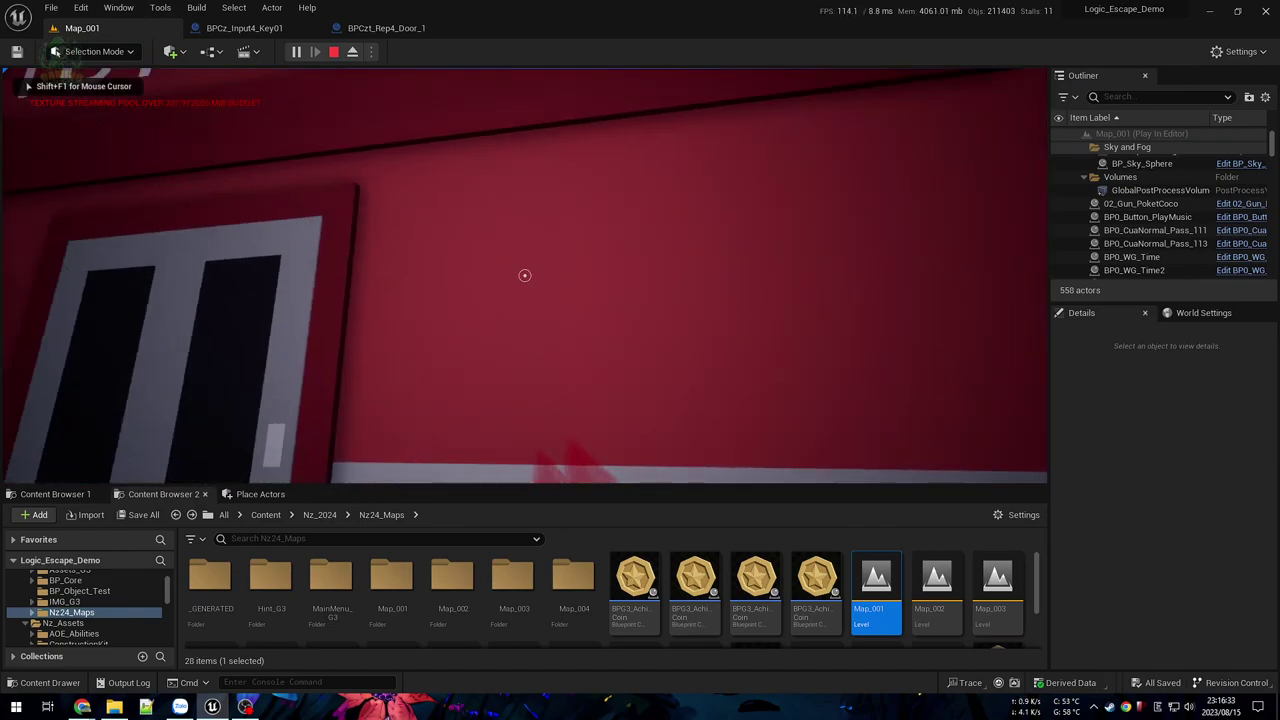
key(s)
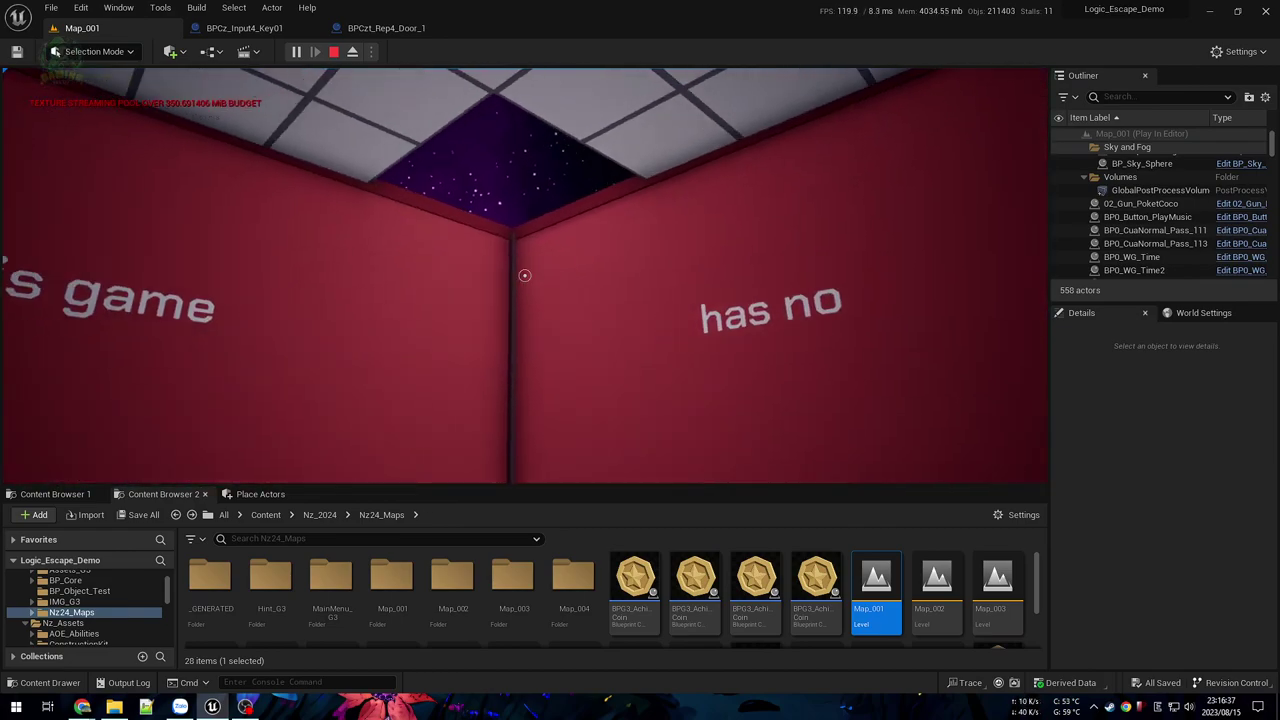
key(w)
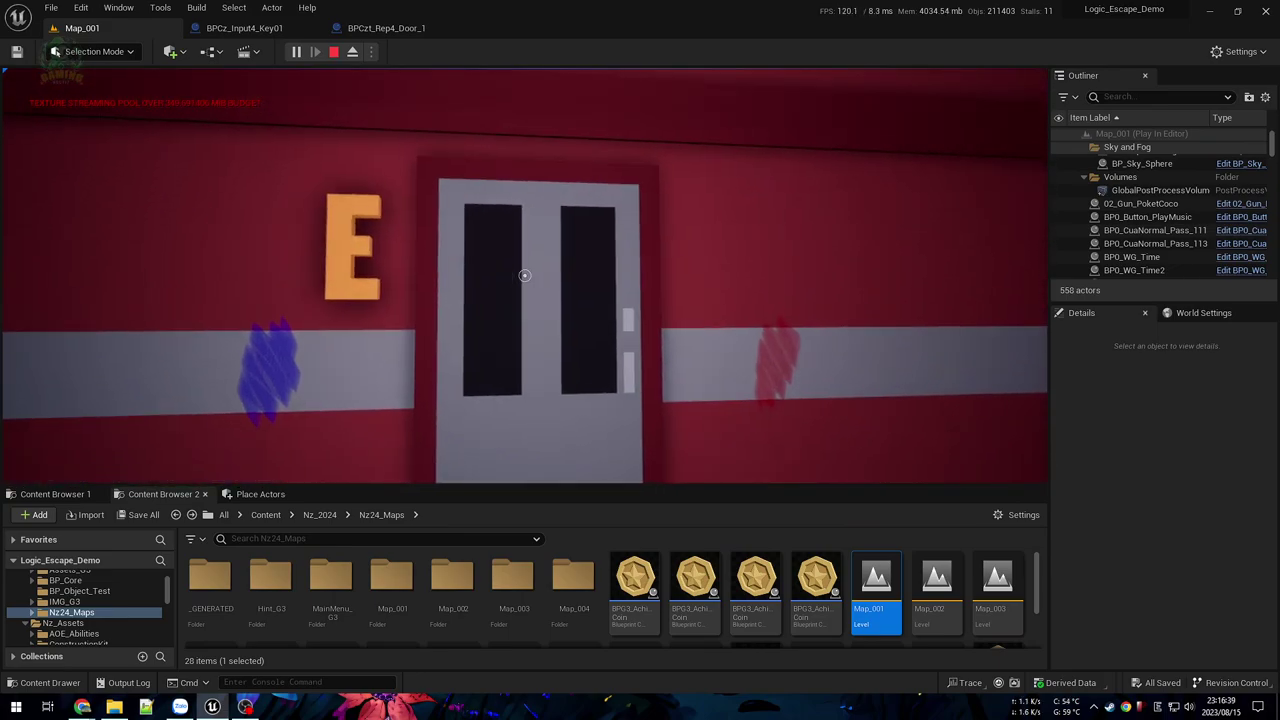
key(s)
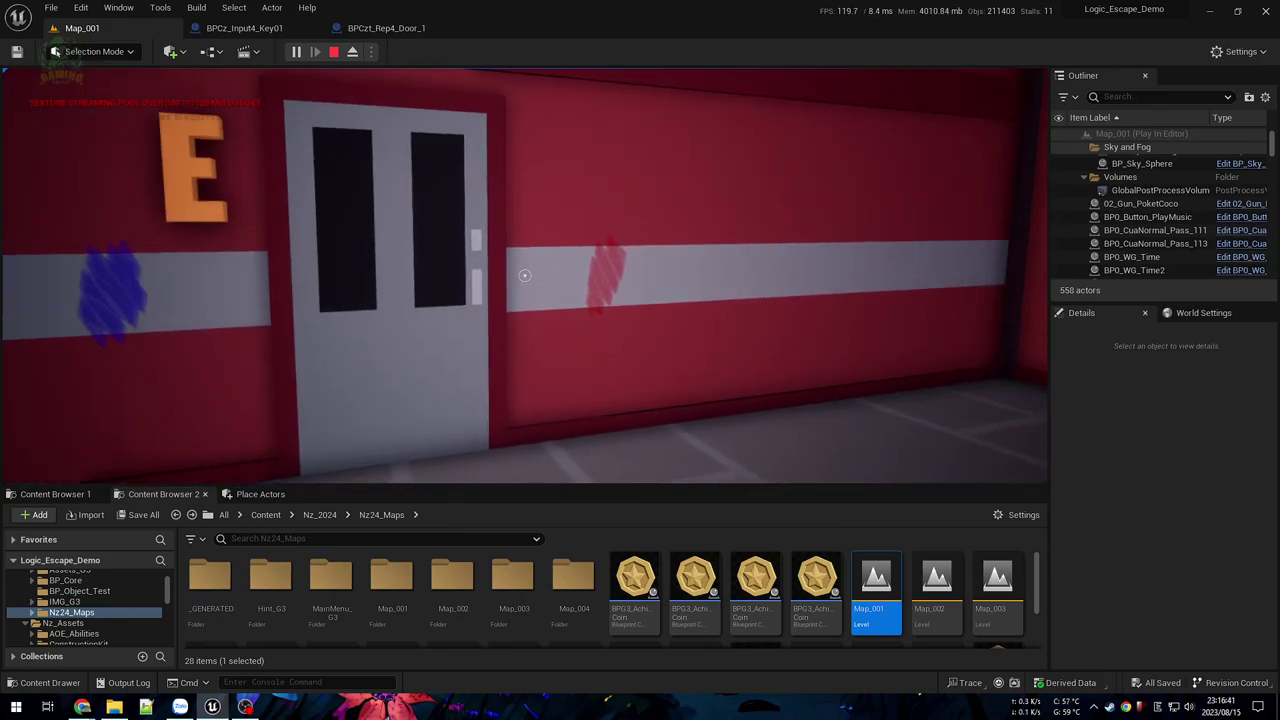
key(w)
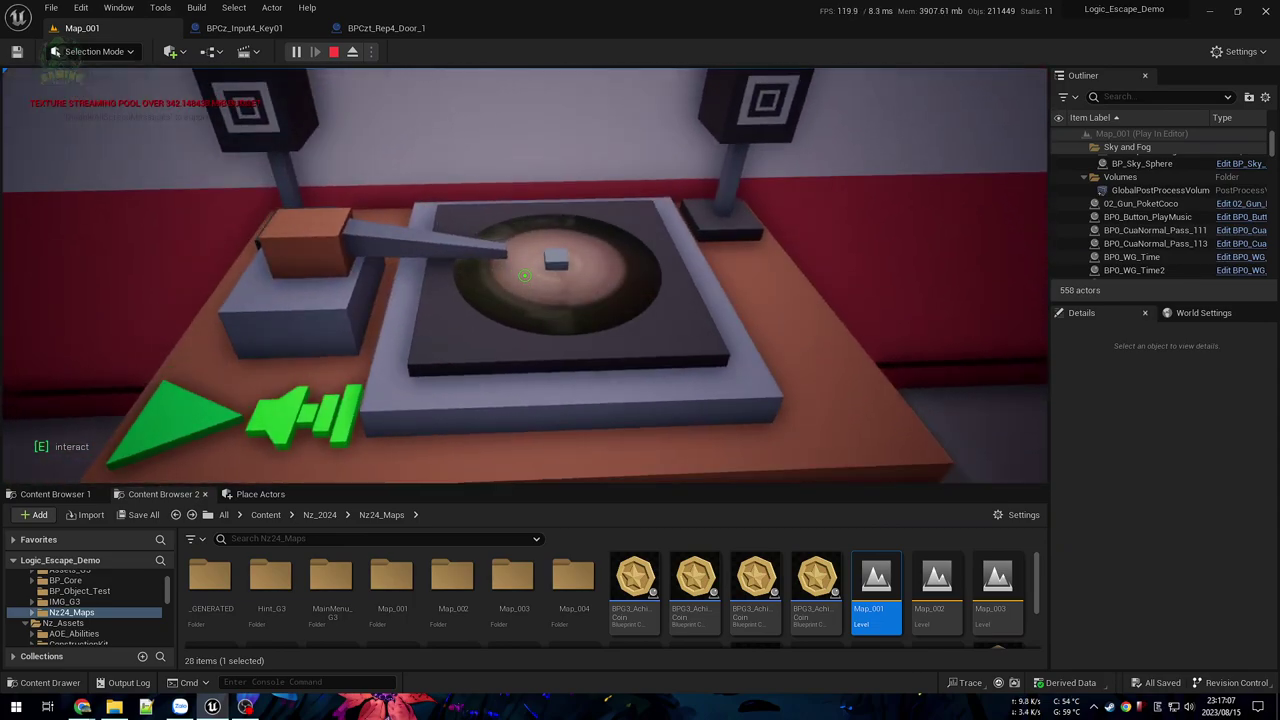
Step: Interact with the record player to stop its music, and view the player from the front and side
key(s)
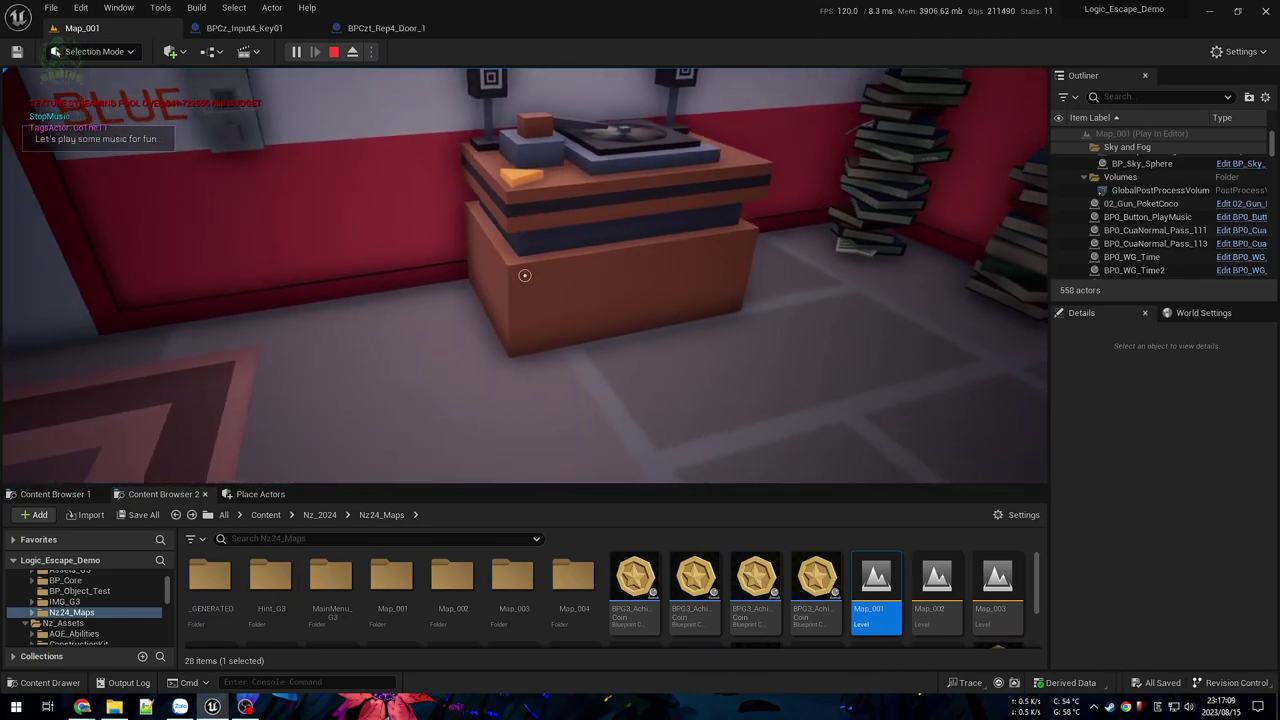
key(w)
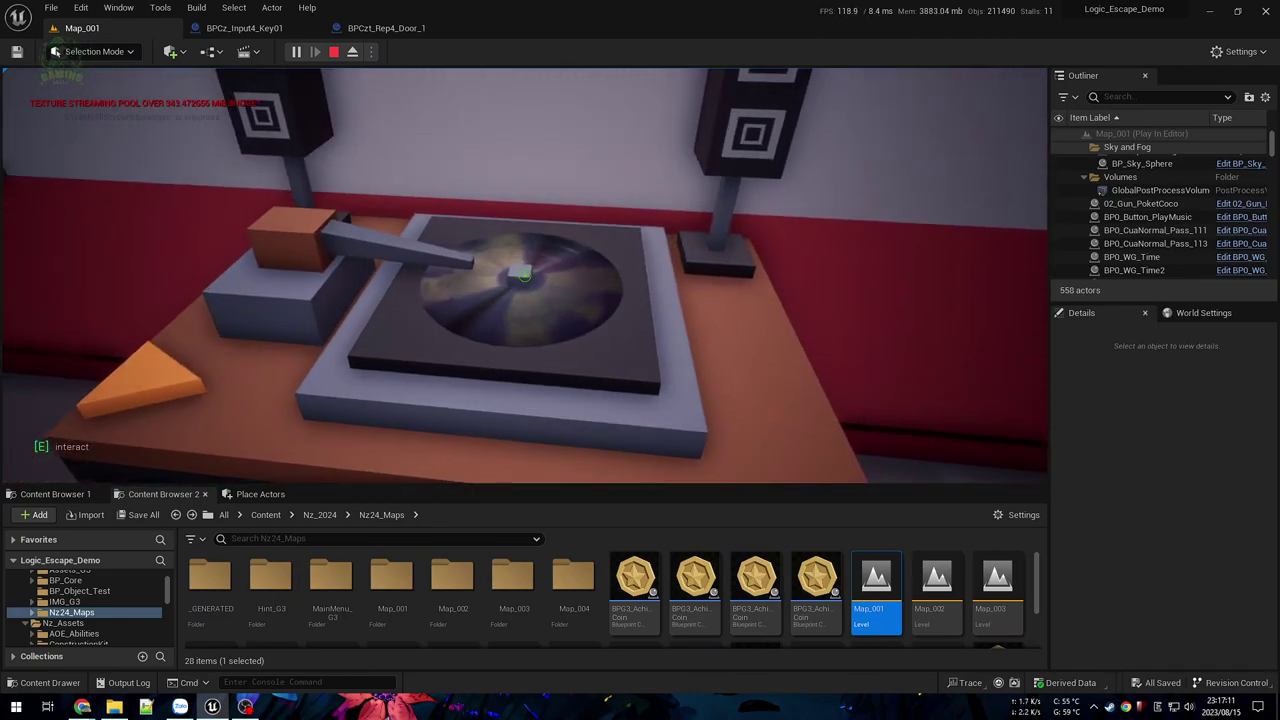
key(d)
key(w)
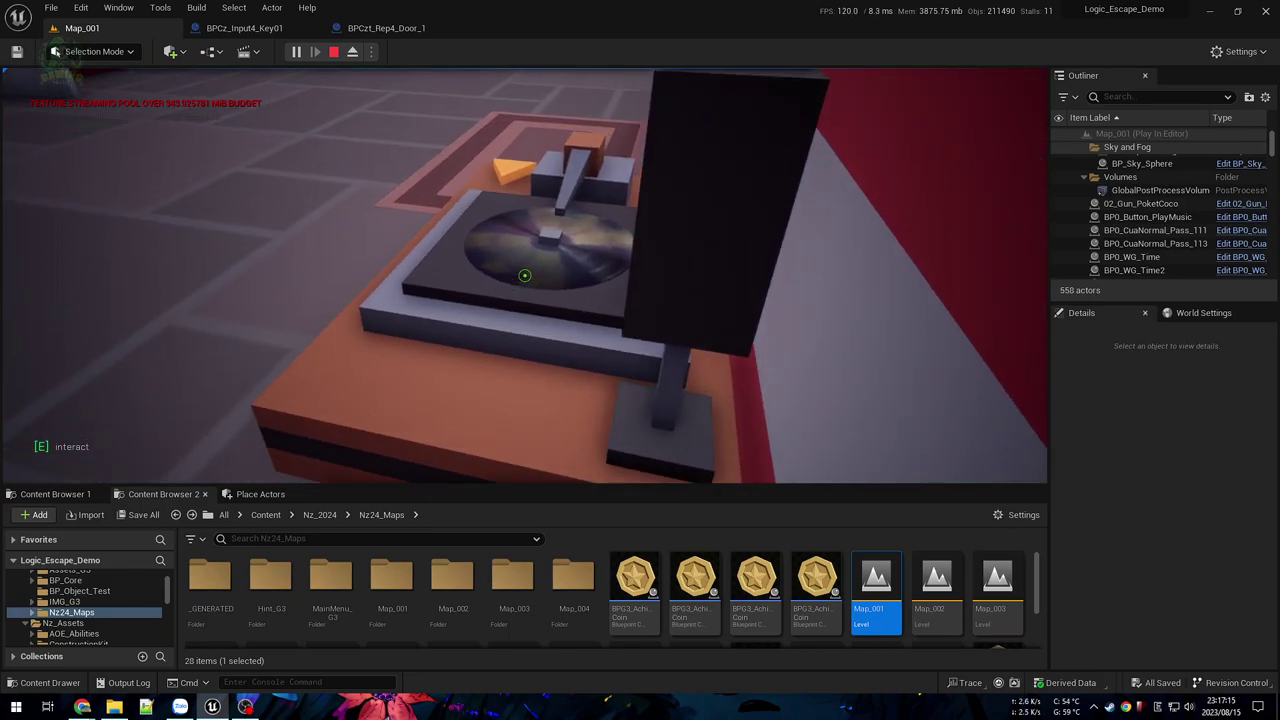
key(a)
key(s)
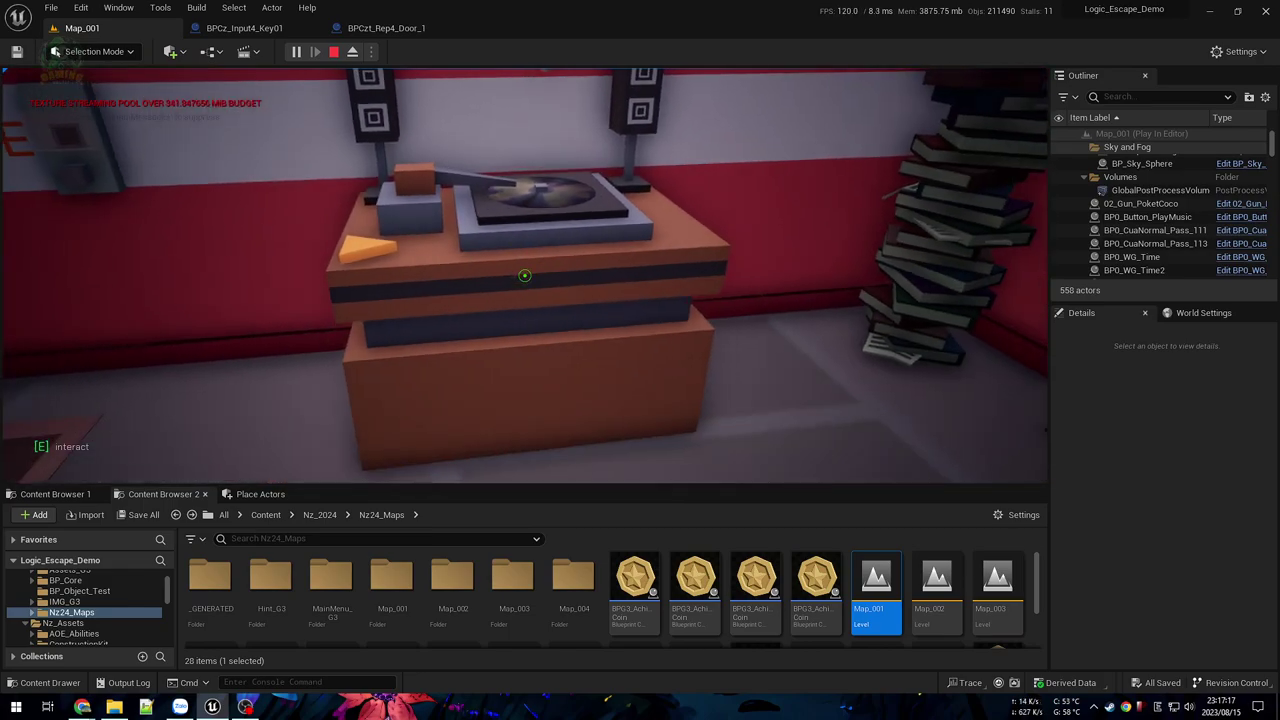
Step: Return to the front of the record player and toggle its music on and off again
key(w)
key(w)
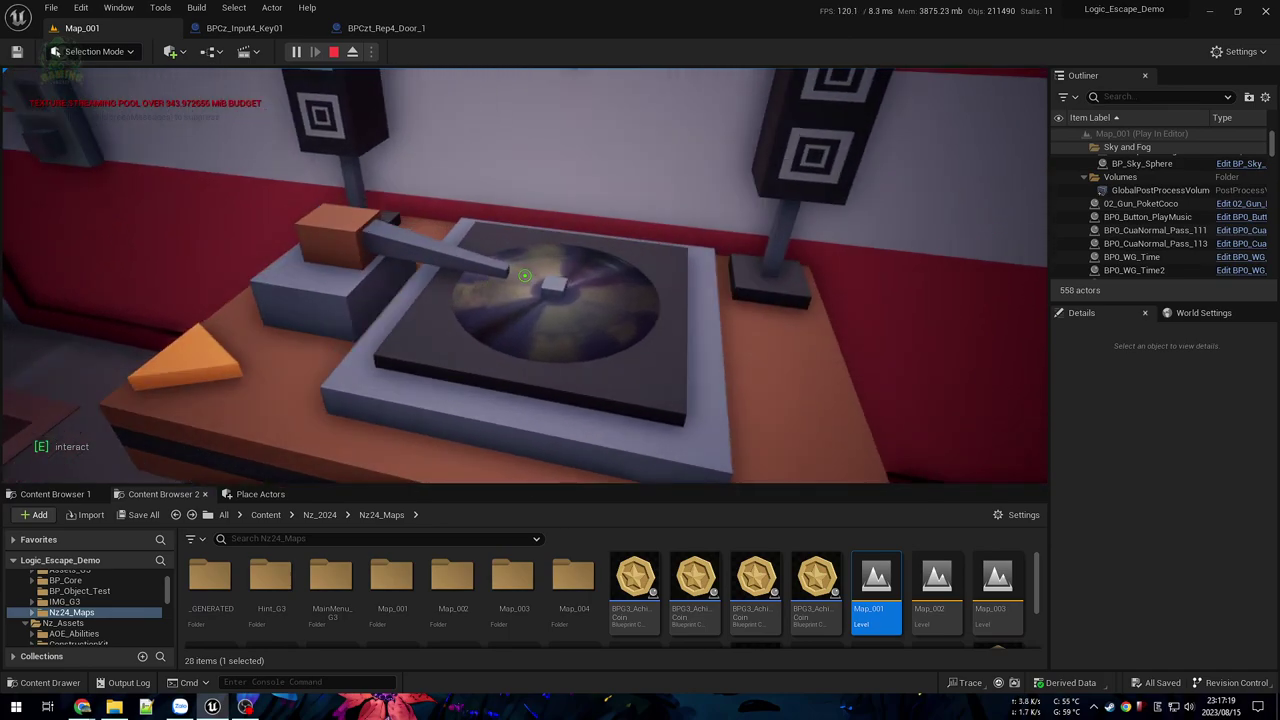
key(a)
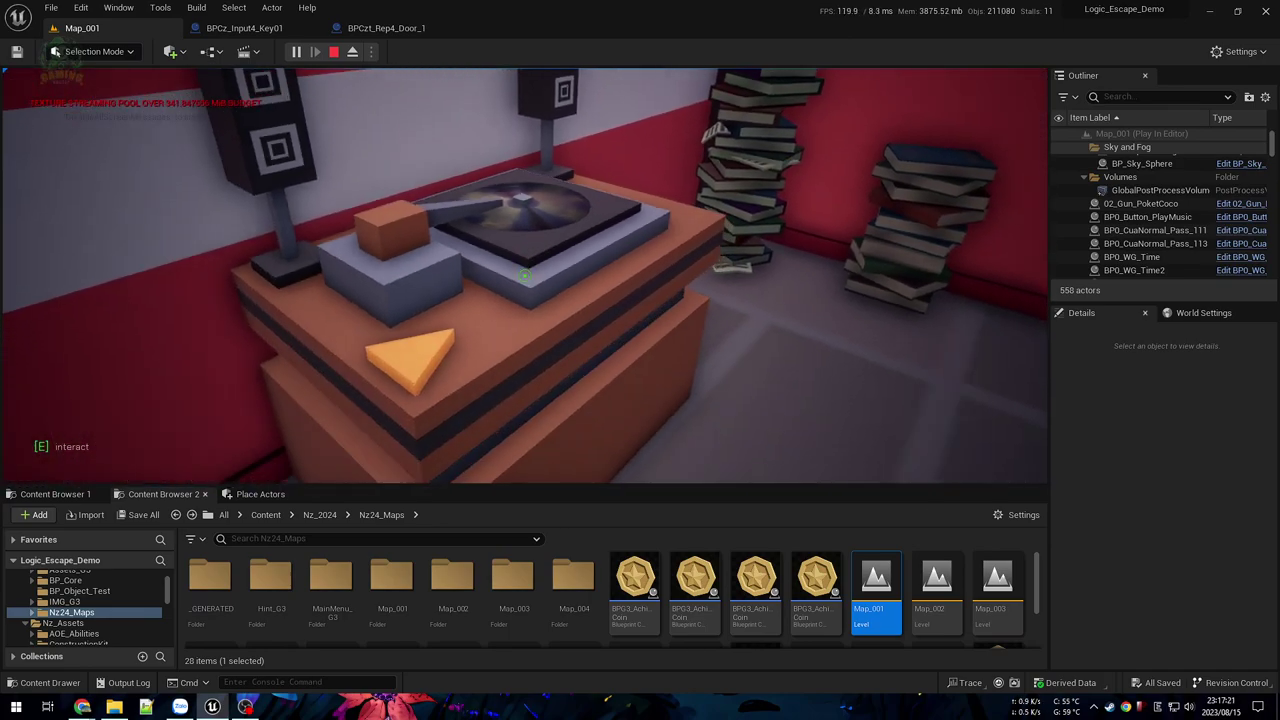
key(w)
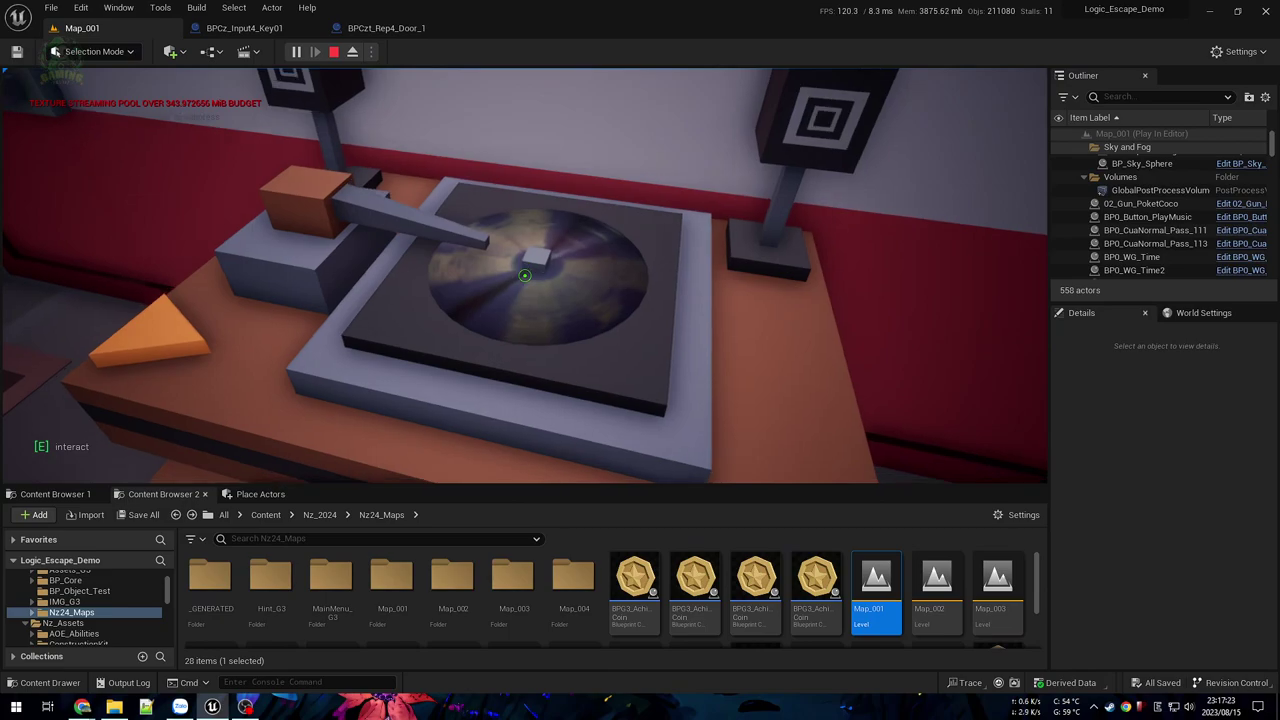
key(a)
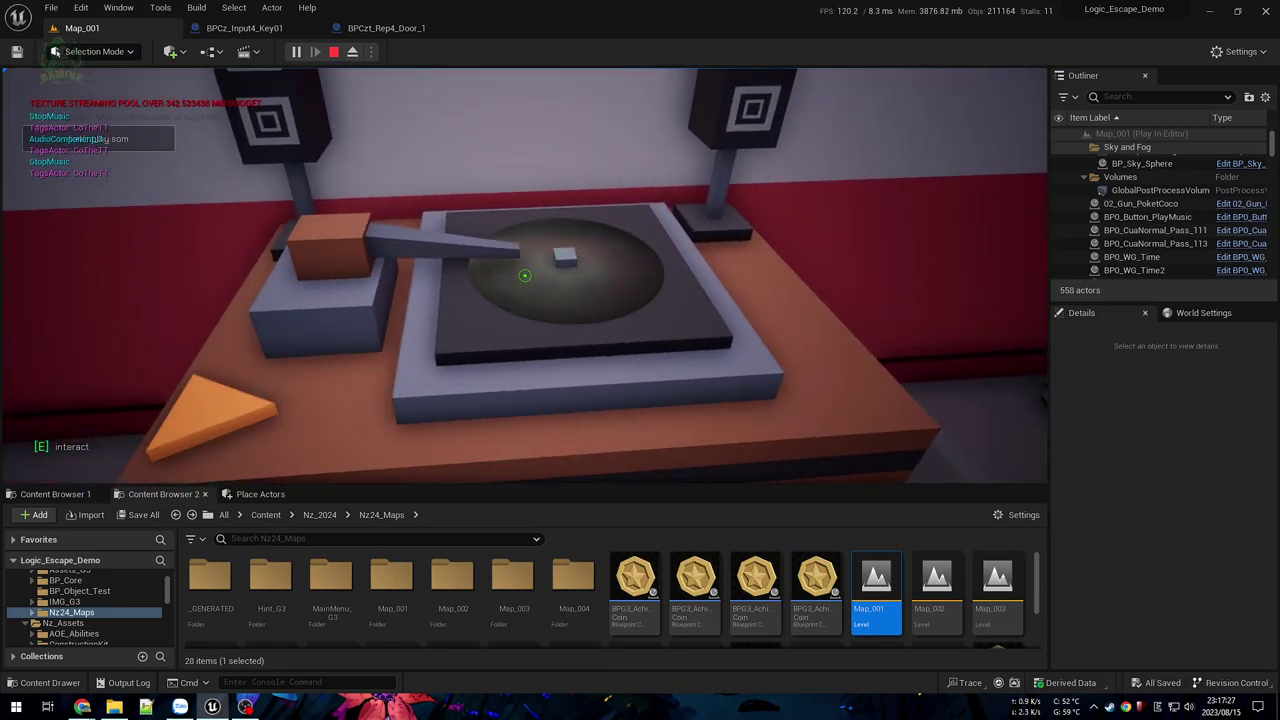
Step: Examine the record player, its speakers and the book stacks beside it from several angles
key(d)
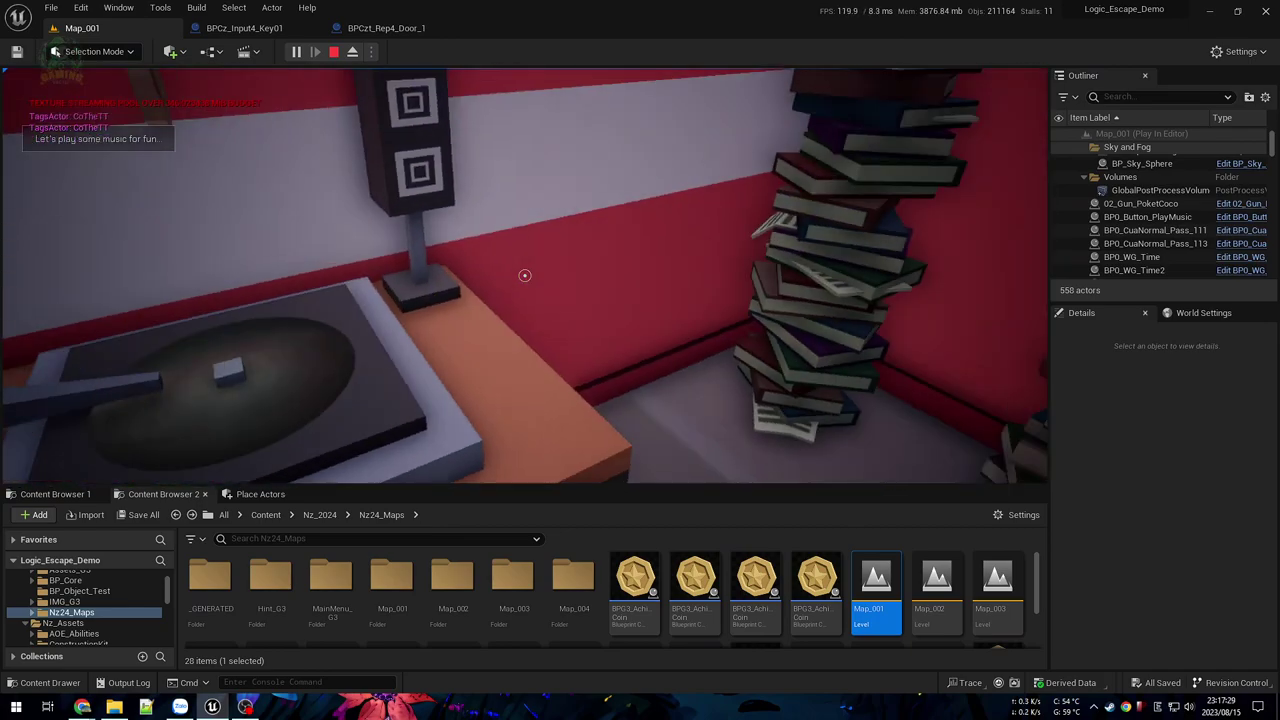
key(w)
key(a)
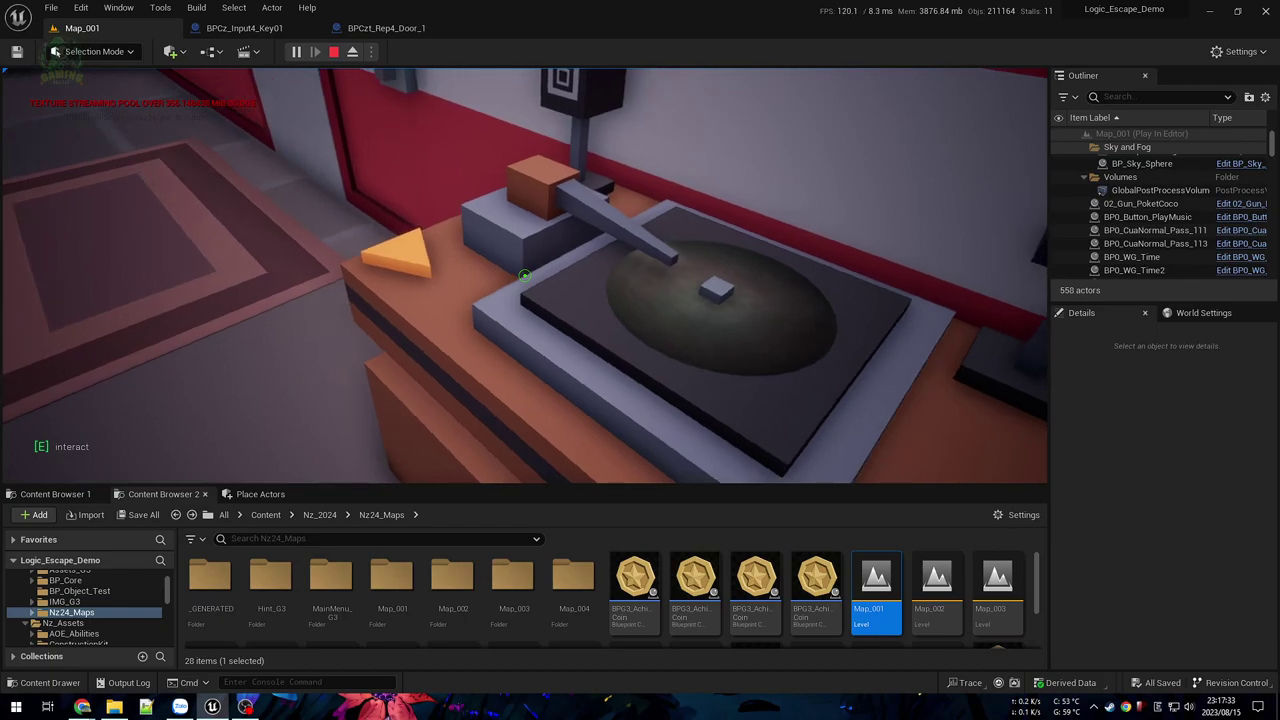
key(s)
key(w)
key(w)
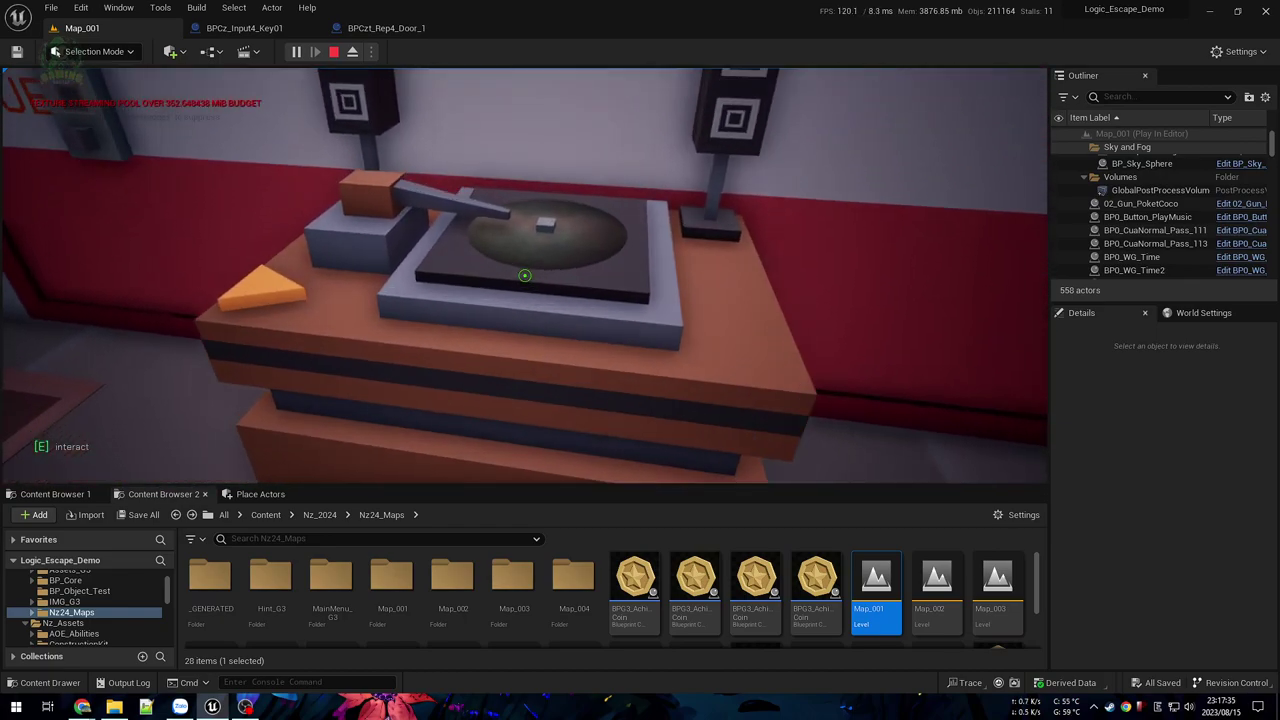
Step: Walk to the three armour figures by the controls wall, pick up a fallen helmet, reset its rotation and place it on a figure
key(s)
mouse_move(524, 275)
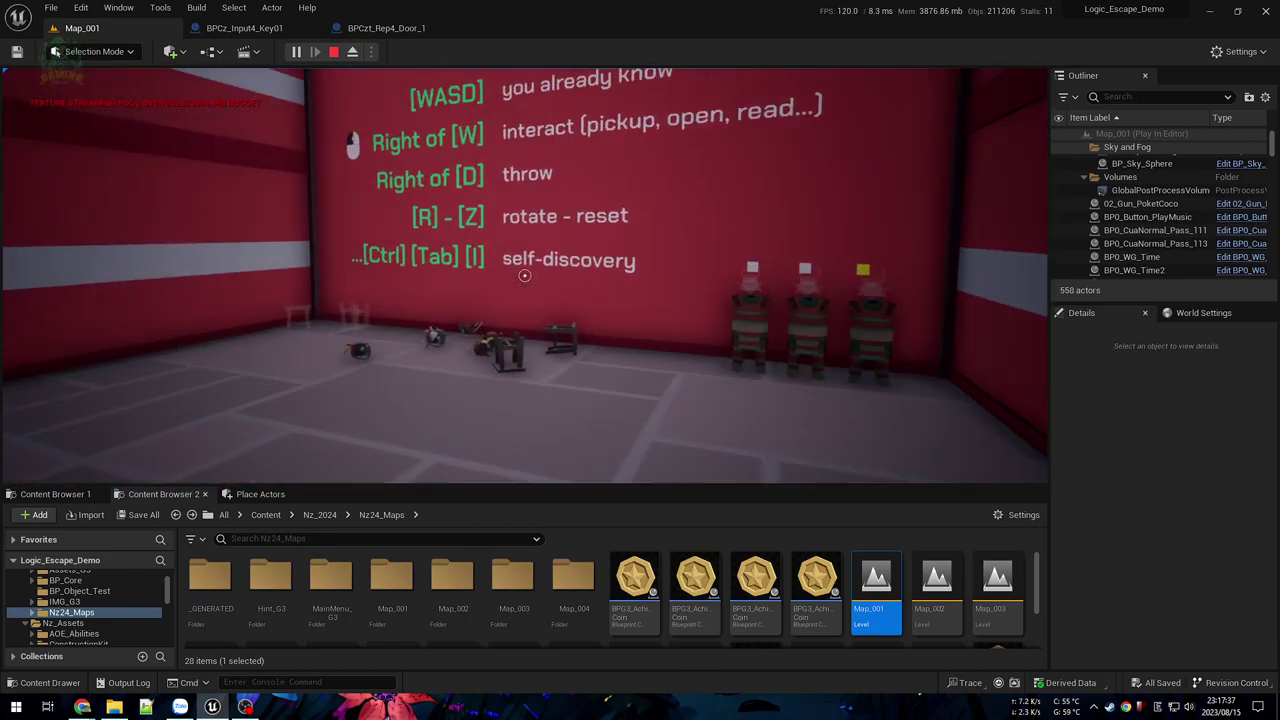
key(w)
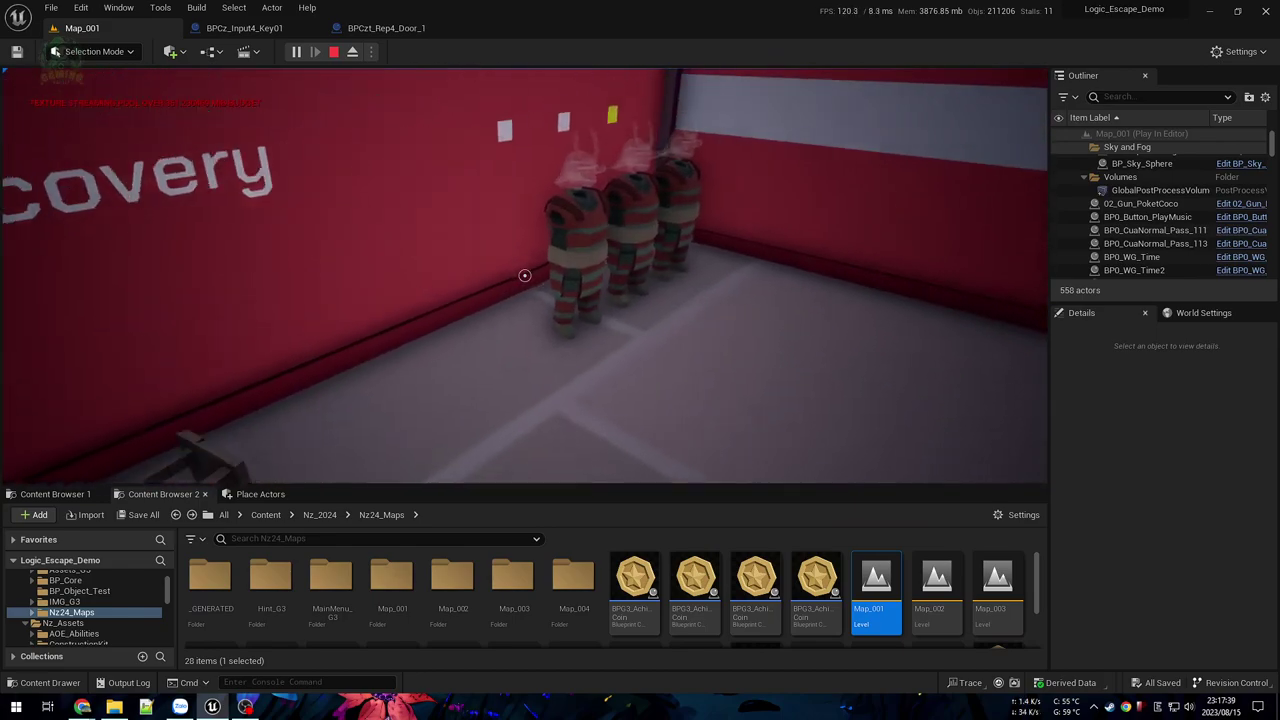
key(w)
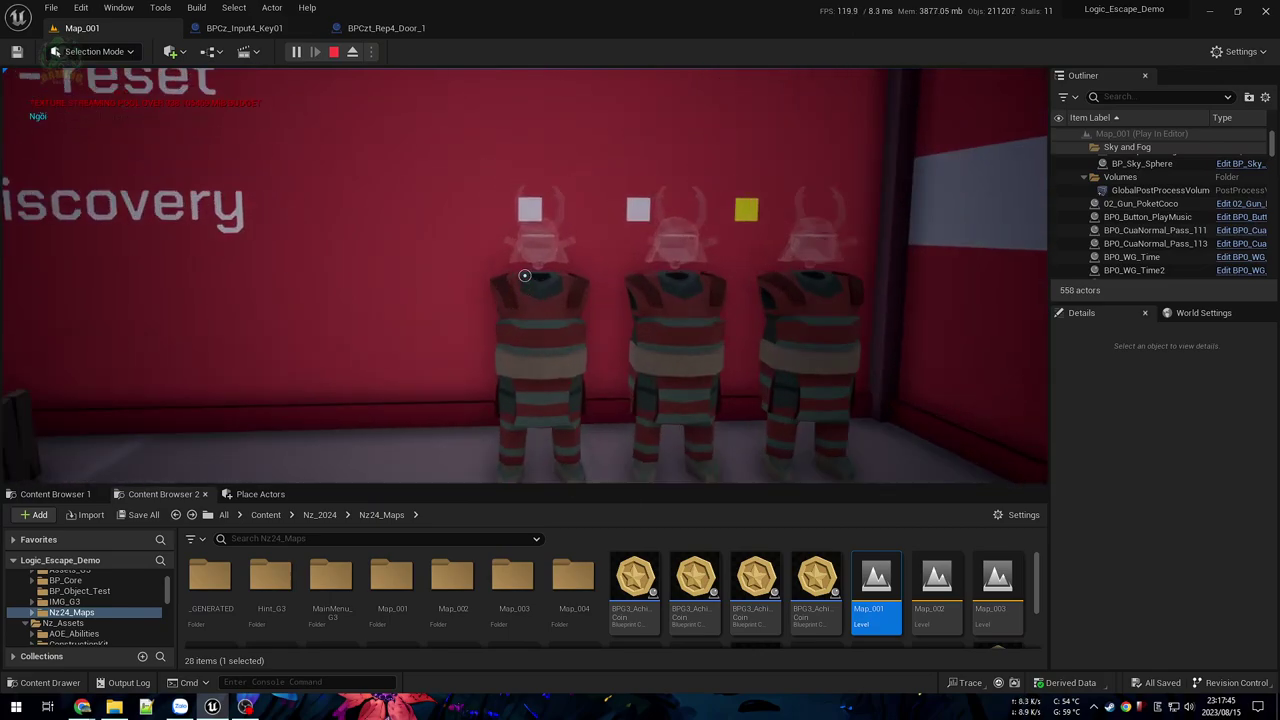
key(w)
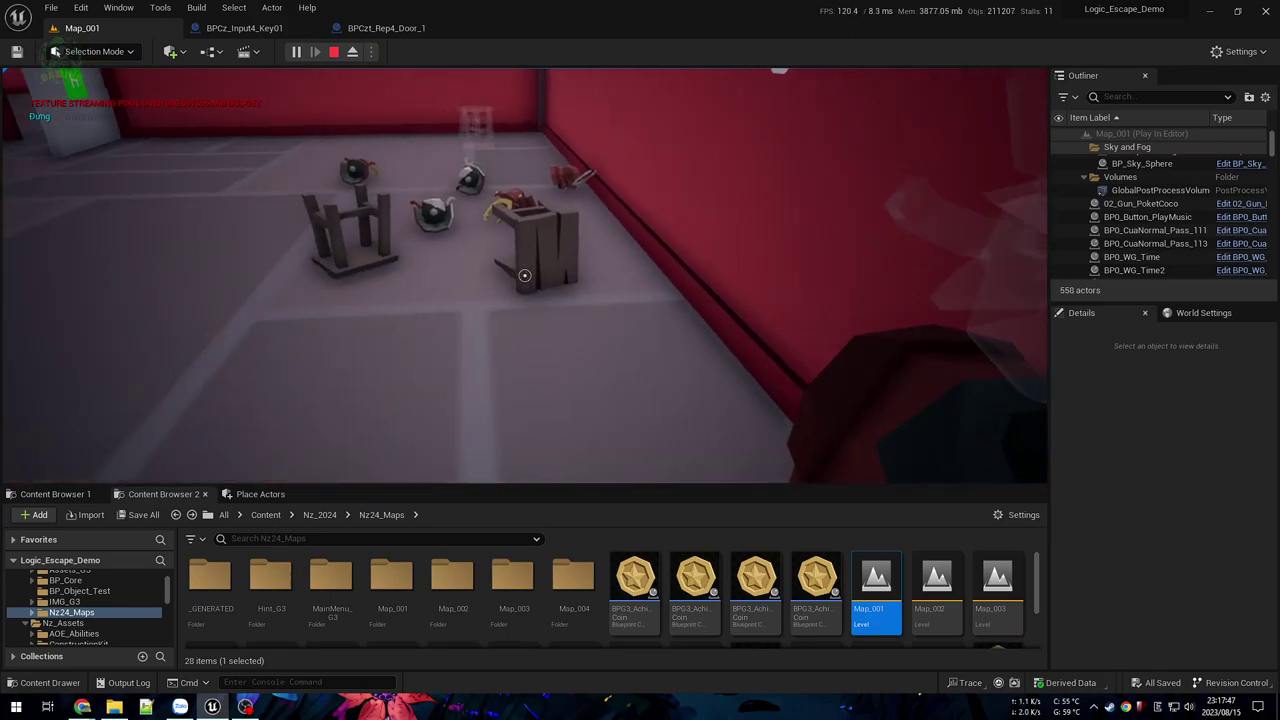
key(w)
key(e)
key(z)
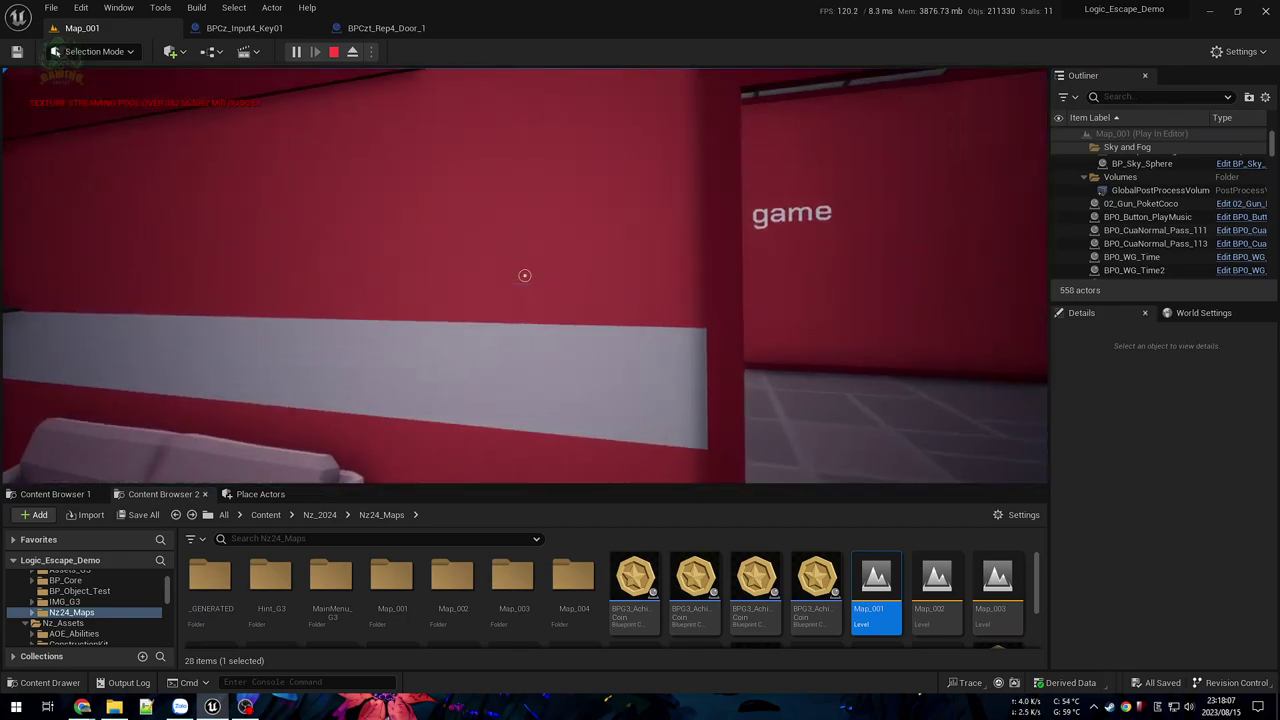
Step: Stop the play-test, select the rug in front of the door and recolour it with the other material from the SimpleOffice Materials folder
key(super)
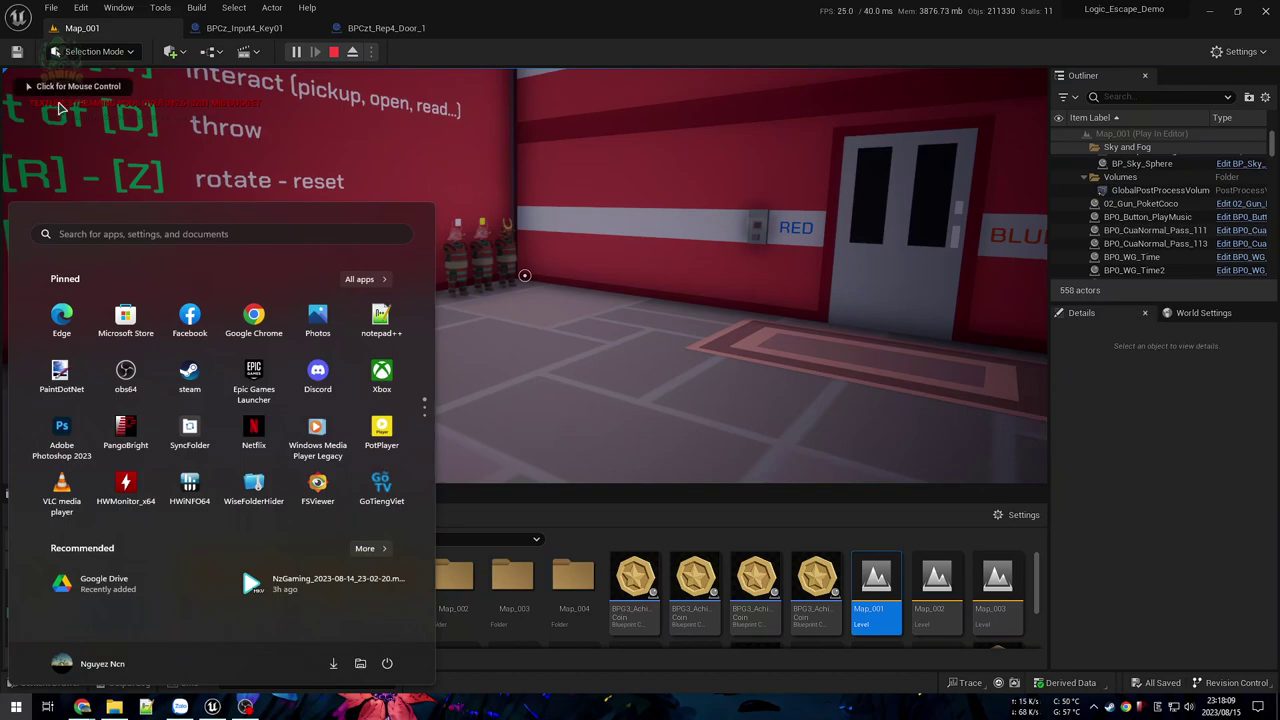
key(super)
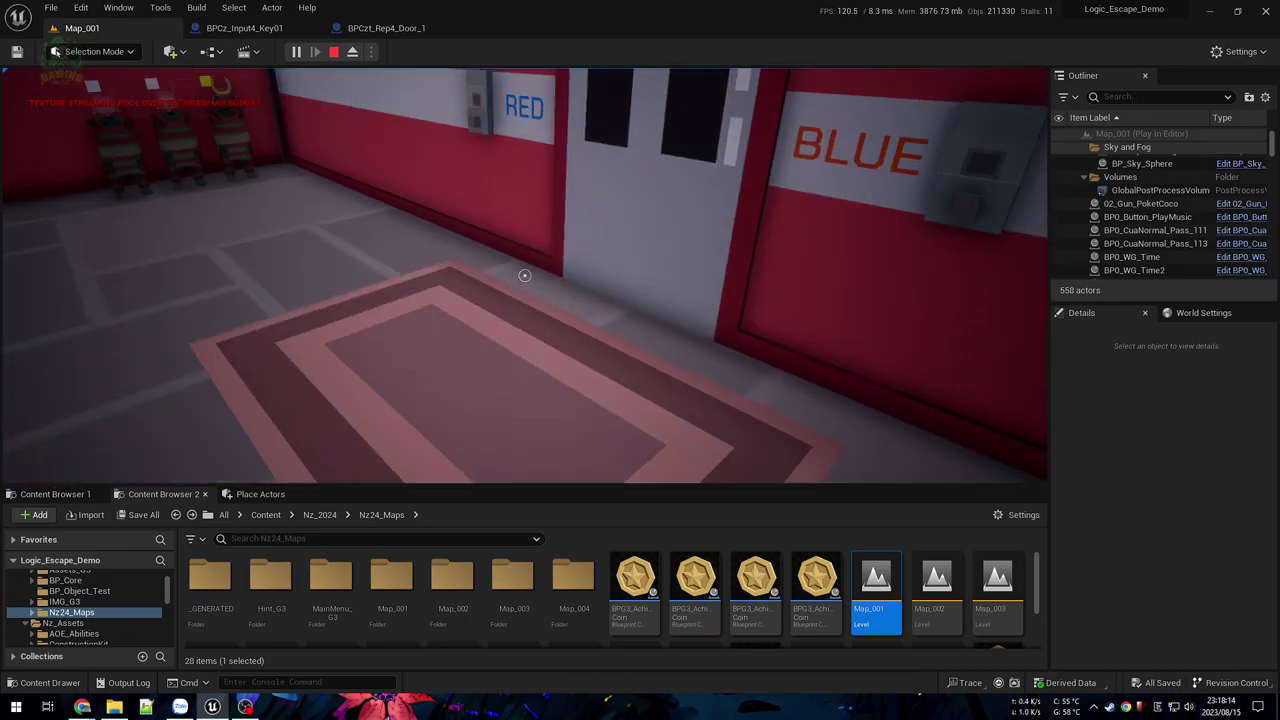
key(Escape)
click(652, 197)
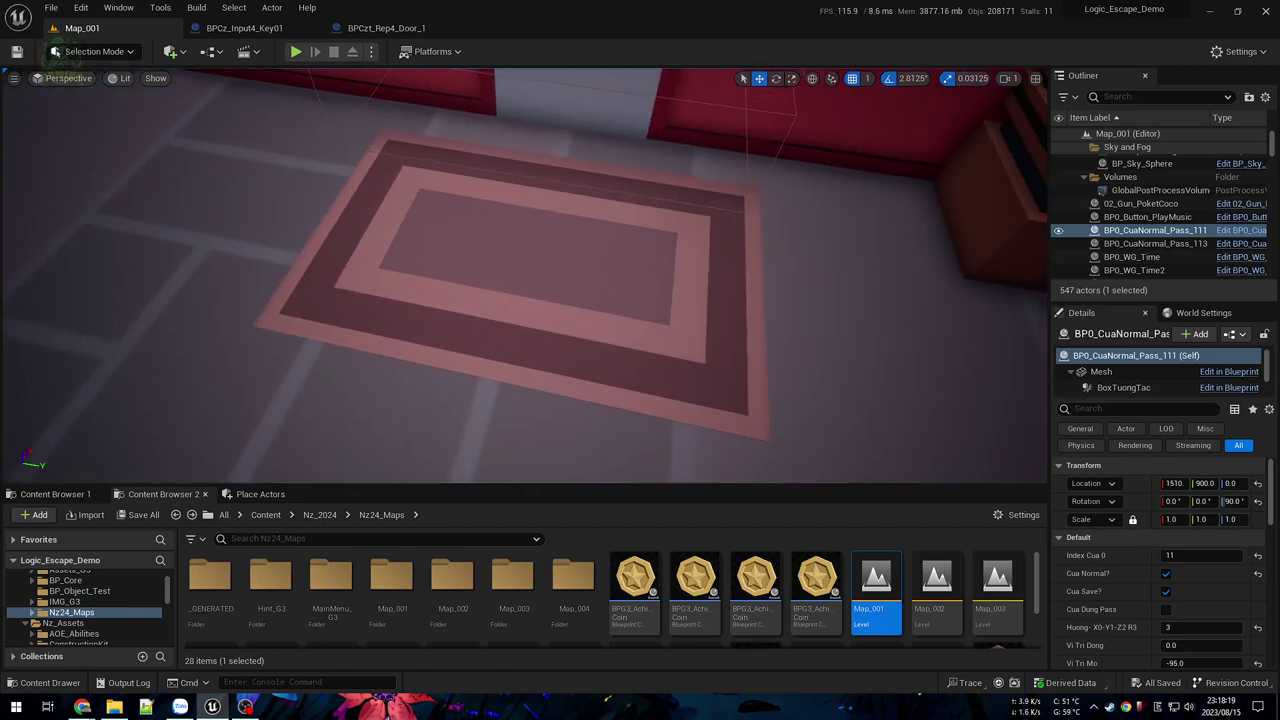
click(540, 275)
click(1226, 665)
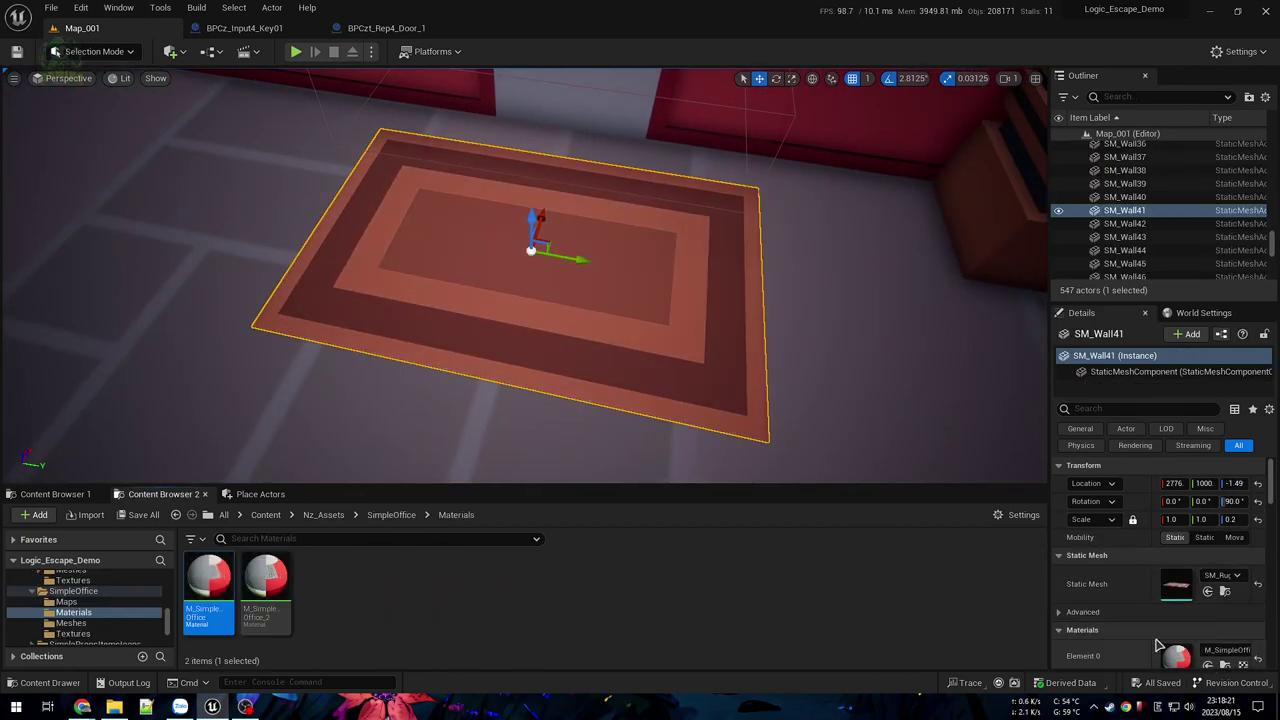
scroll(850, 420, down, 4)
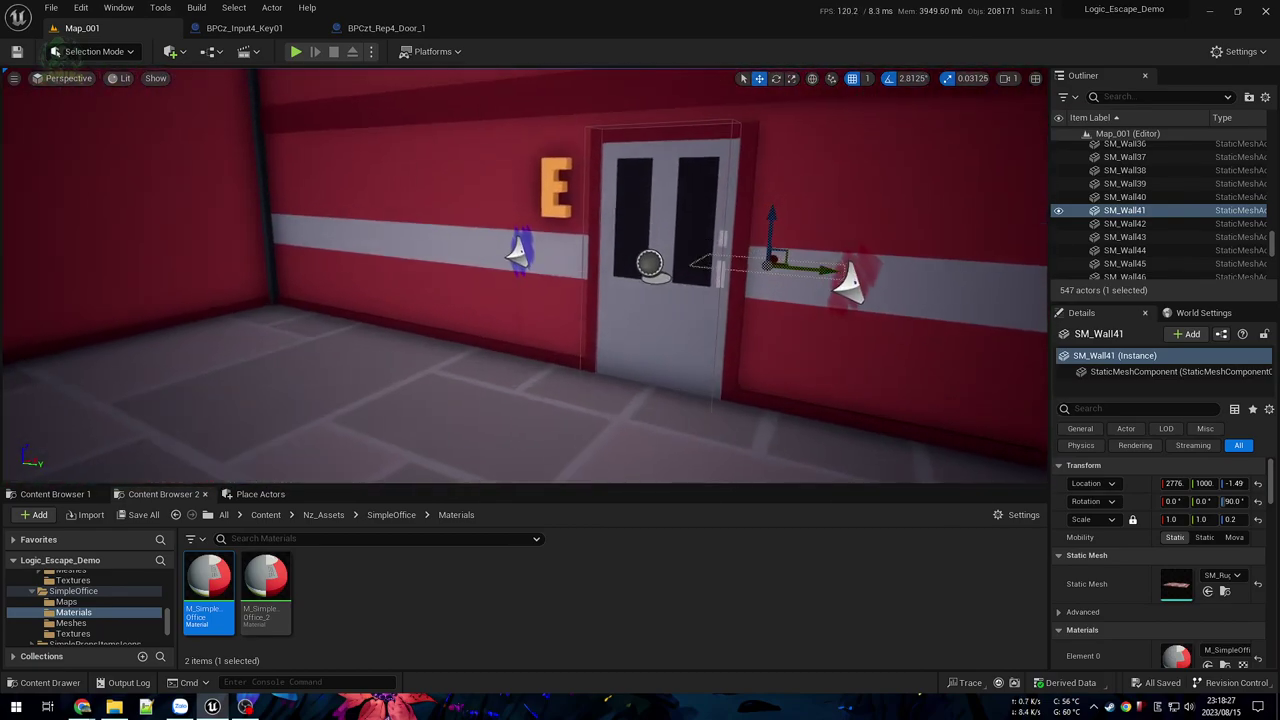
Step: Play-test the level again, placing the red card in the BLUE reader and the blue card in the RED reader
key(alt+p)
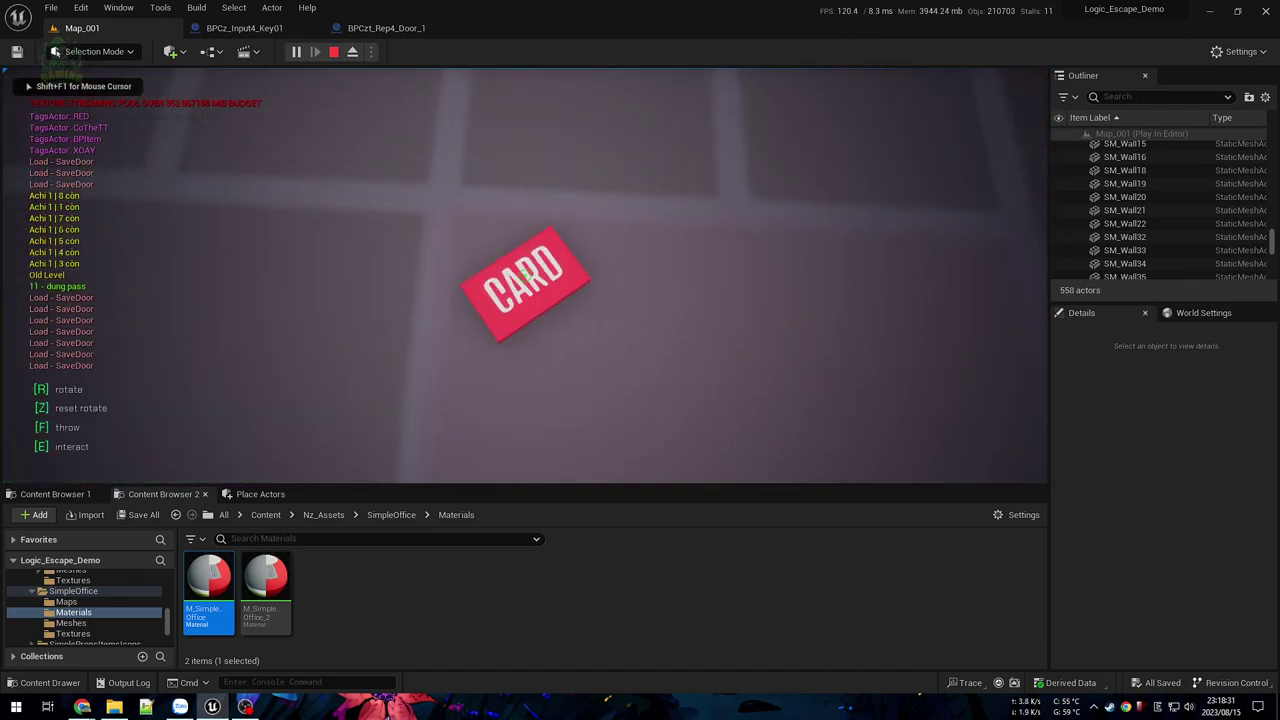
key(w)
key(r)
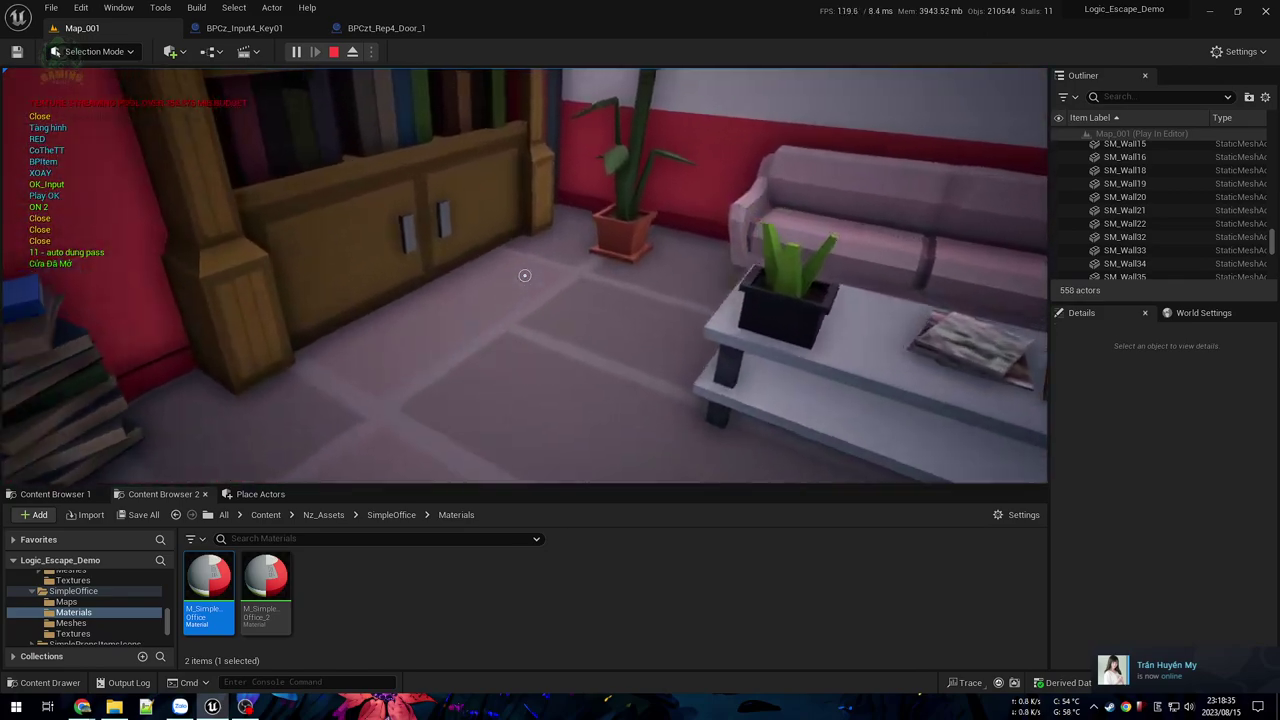
key(w)
key(r)
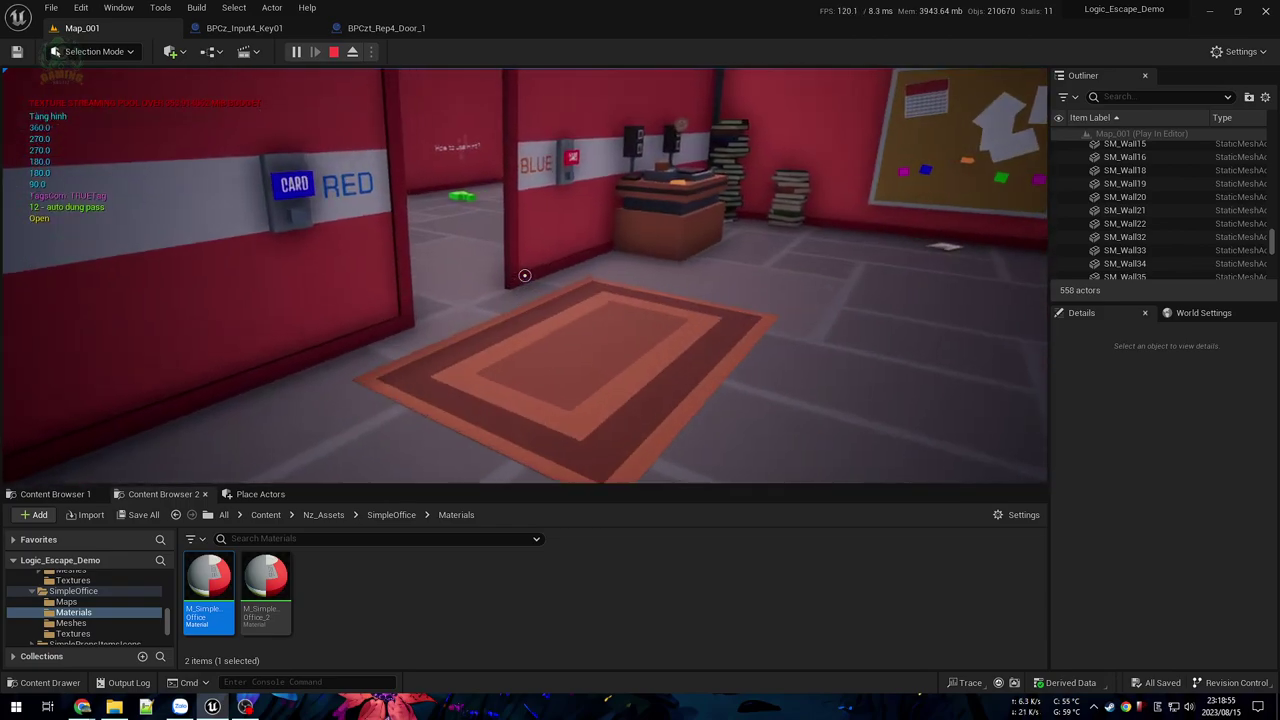
Step: Walk through the opened doorway into the corridor and inspect the orange barrier and the green cube beside it
key(w)
key(w)
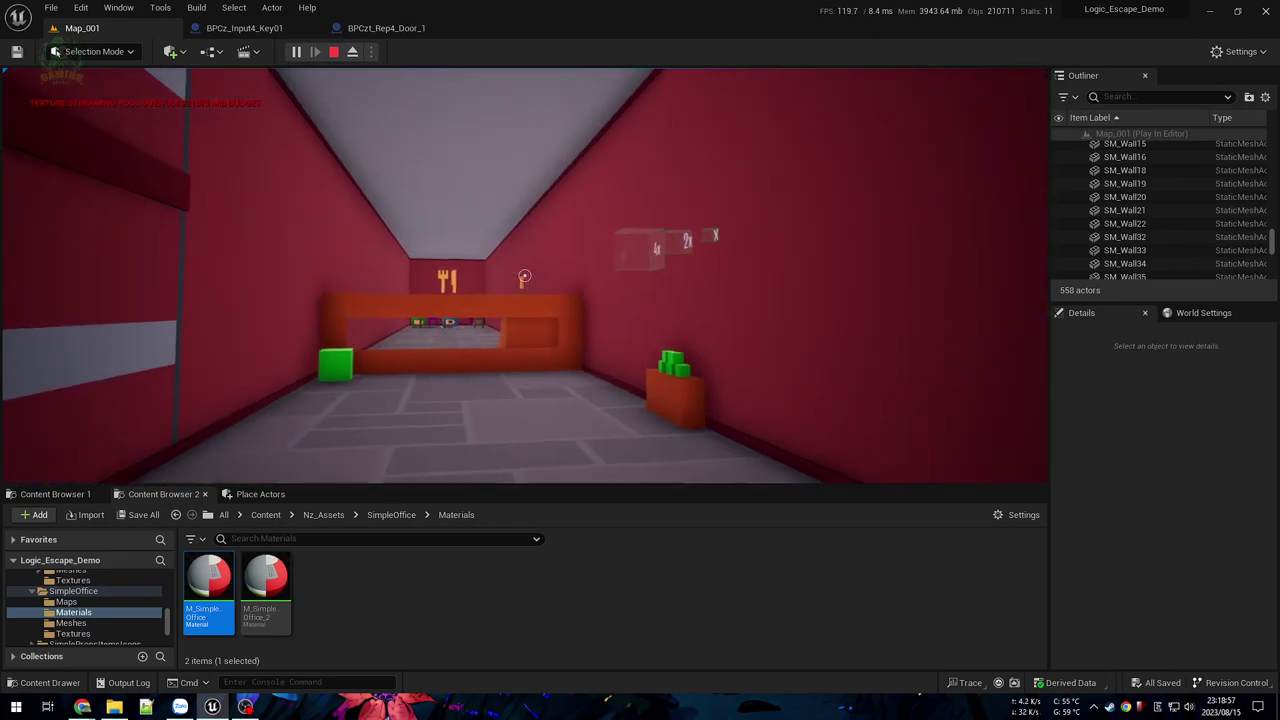
mouse_move(524, 275)
key(w)
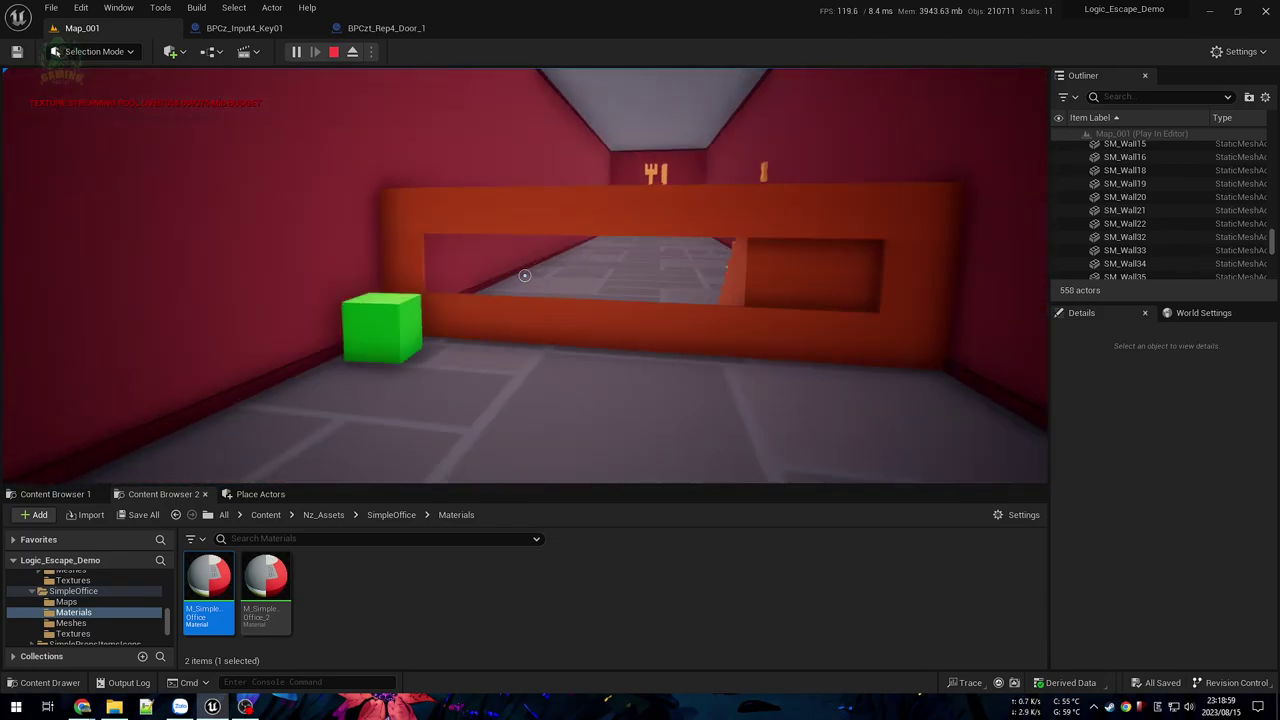
key(w)
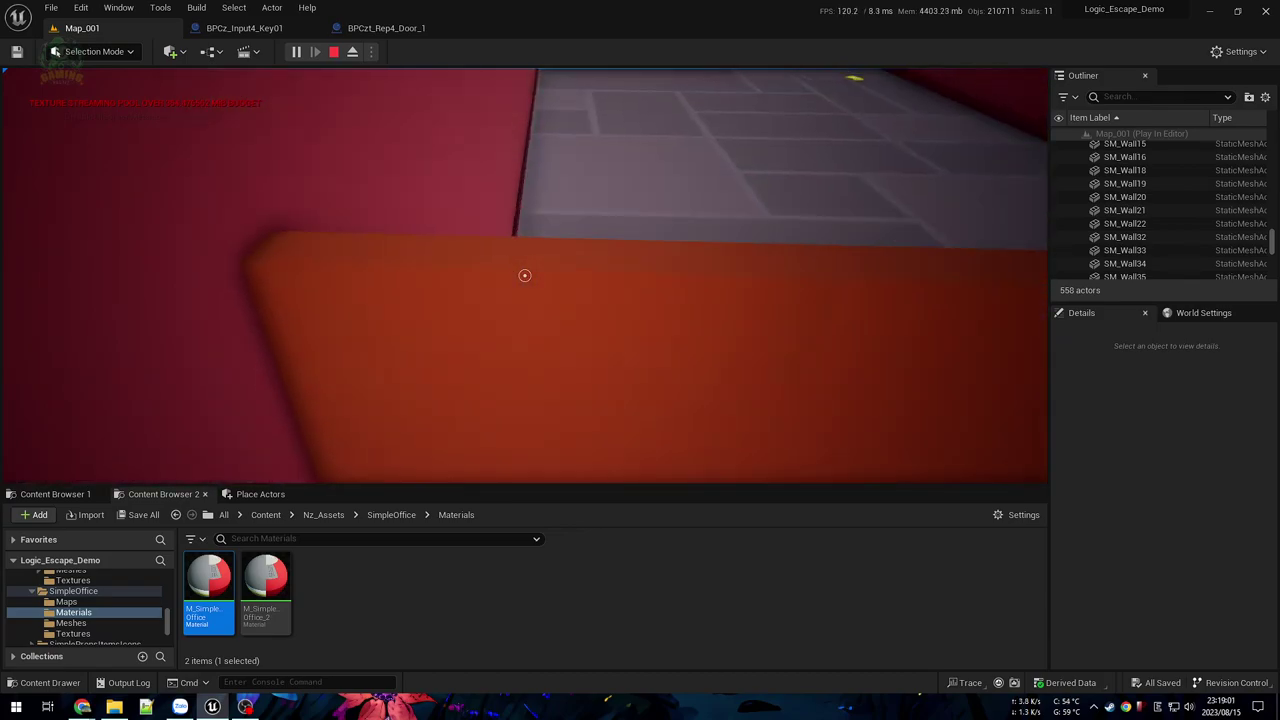
key(w)
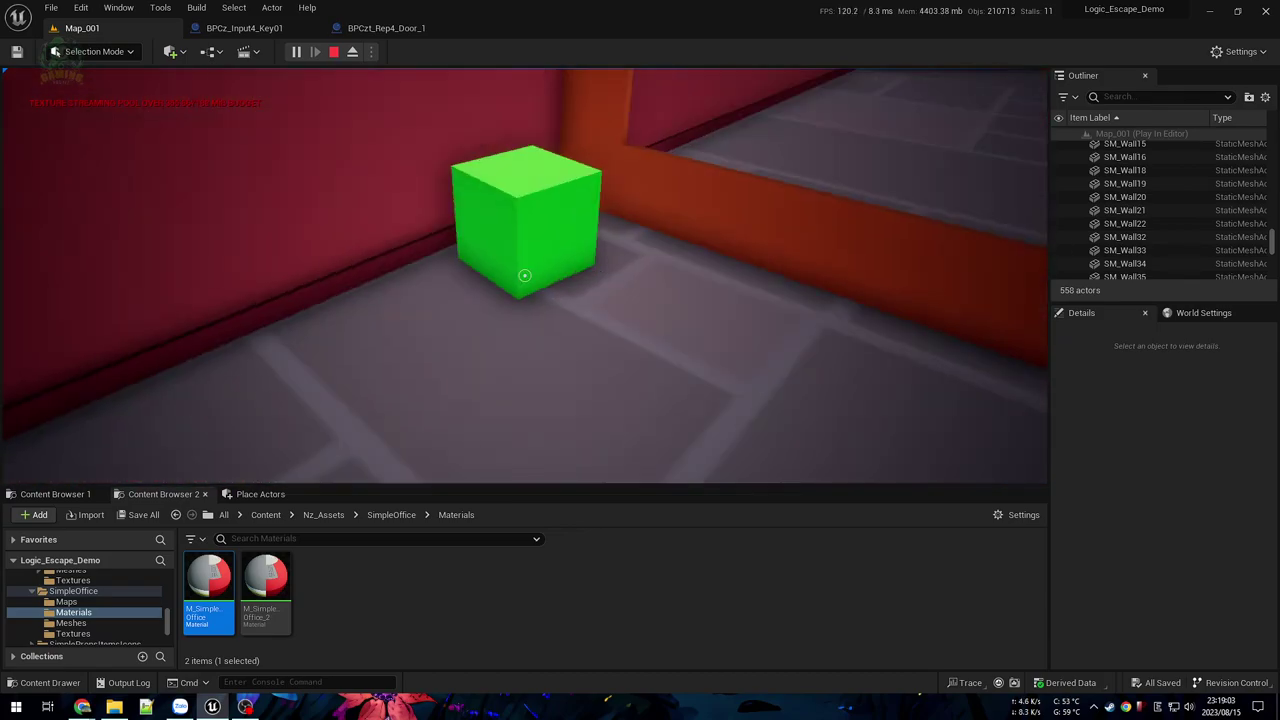
Step: Pick up the green cube beside the orange barrier, throw it and approach the stack of small green cubes
key(w)
key(e)
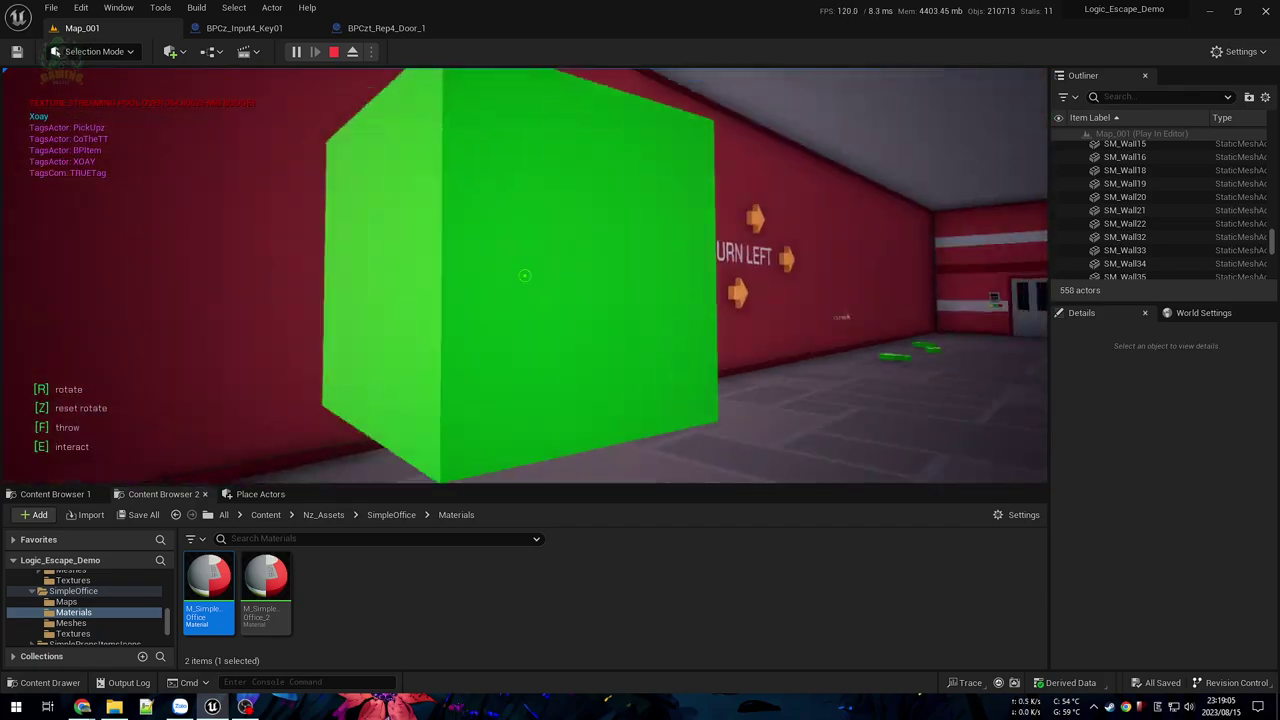
key(e)
key(w)
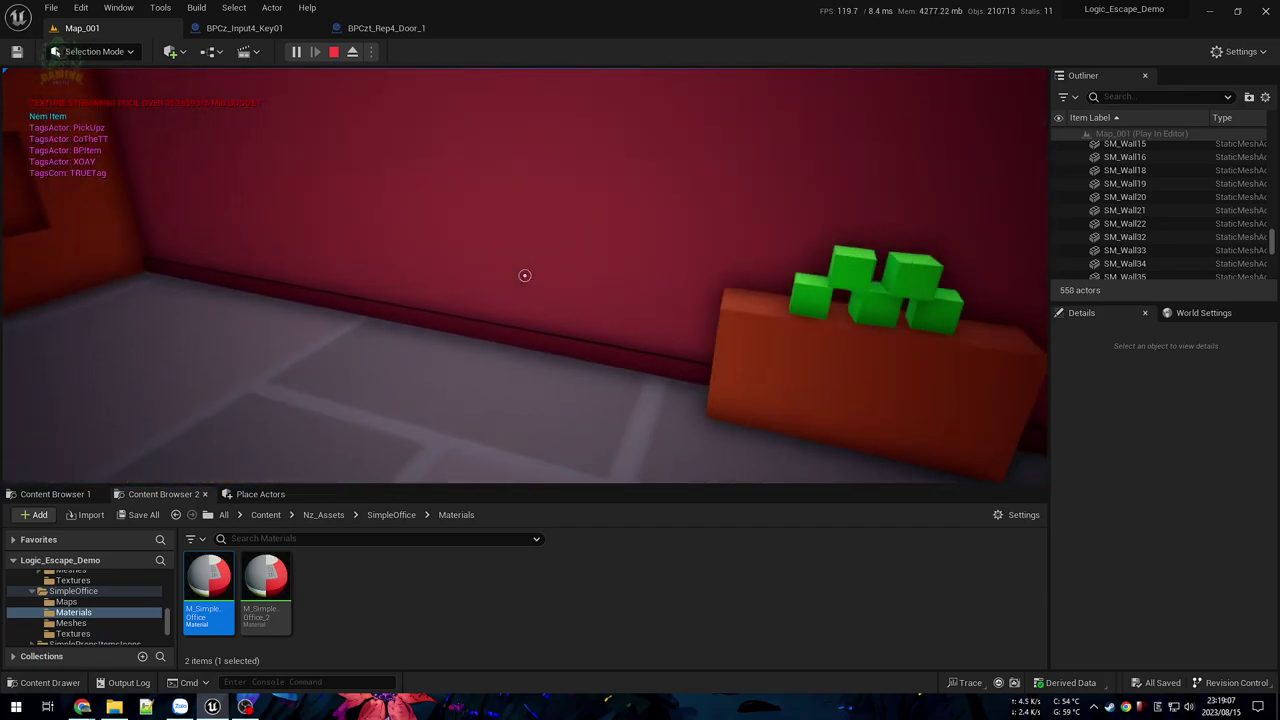
Step: Pick up the green cubes beside the wall marked "4x" and reset their rotation while carrying them
key(w)
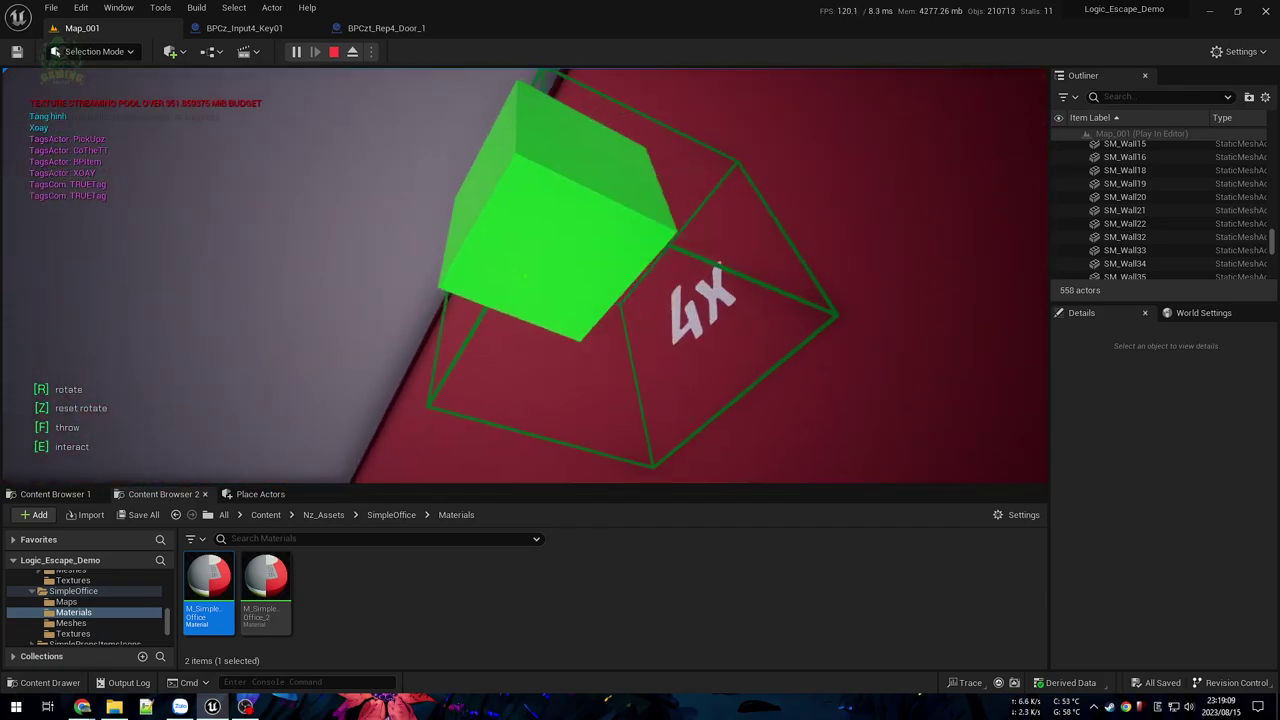
key(z)
key(s)
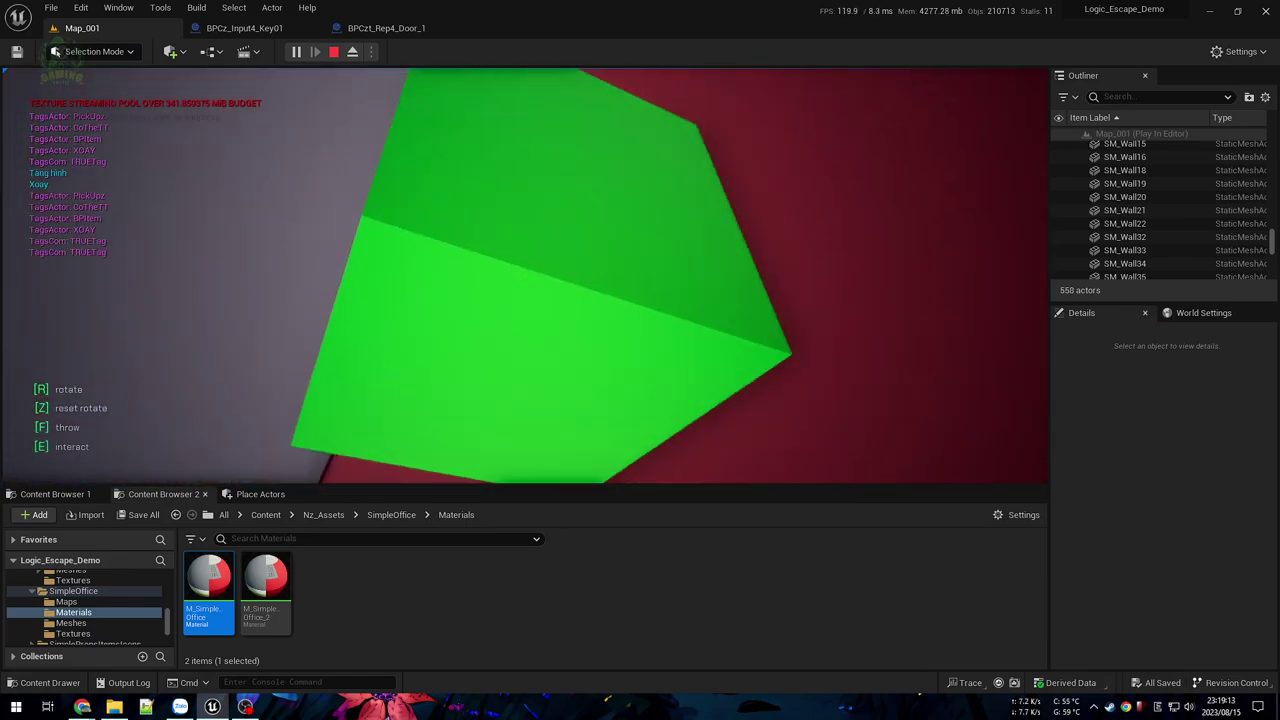
key(z)
key(w)
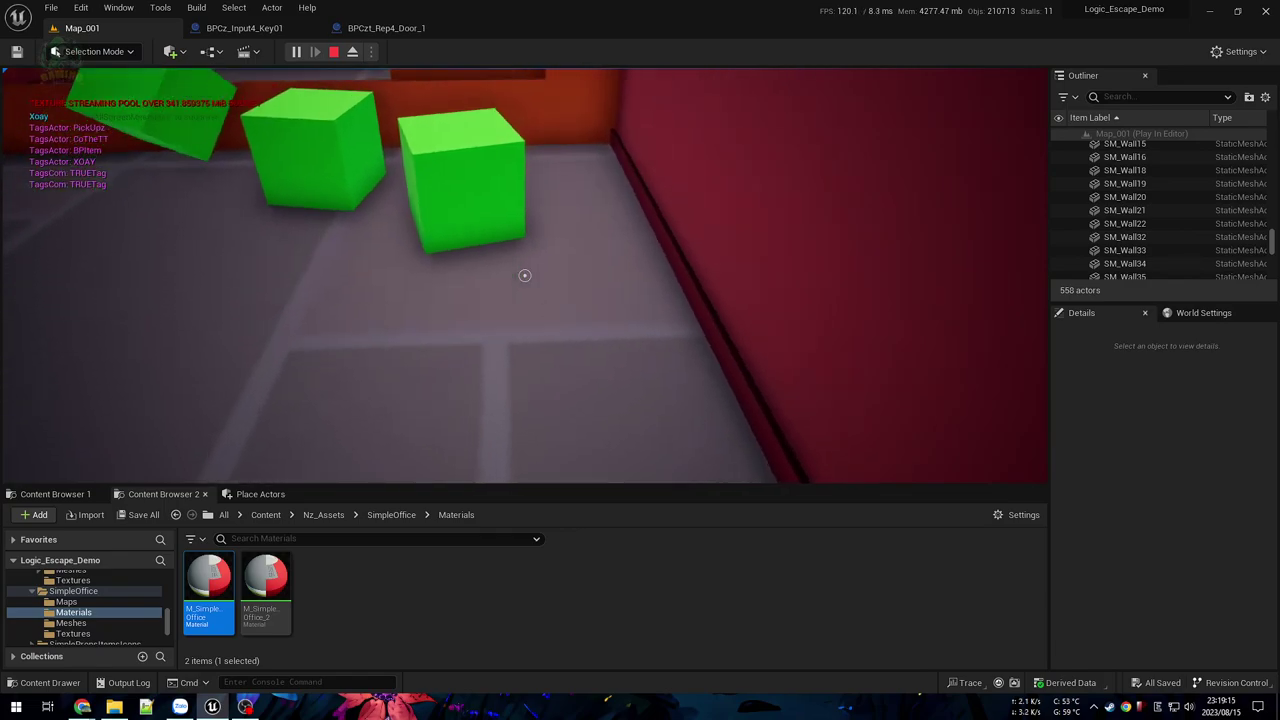
Step: Stack the green cubes into a step in front of the orange barrier and jump over it
key(e)
key(z)
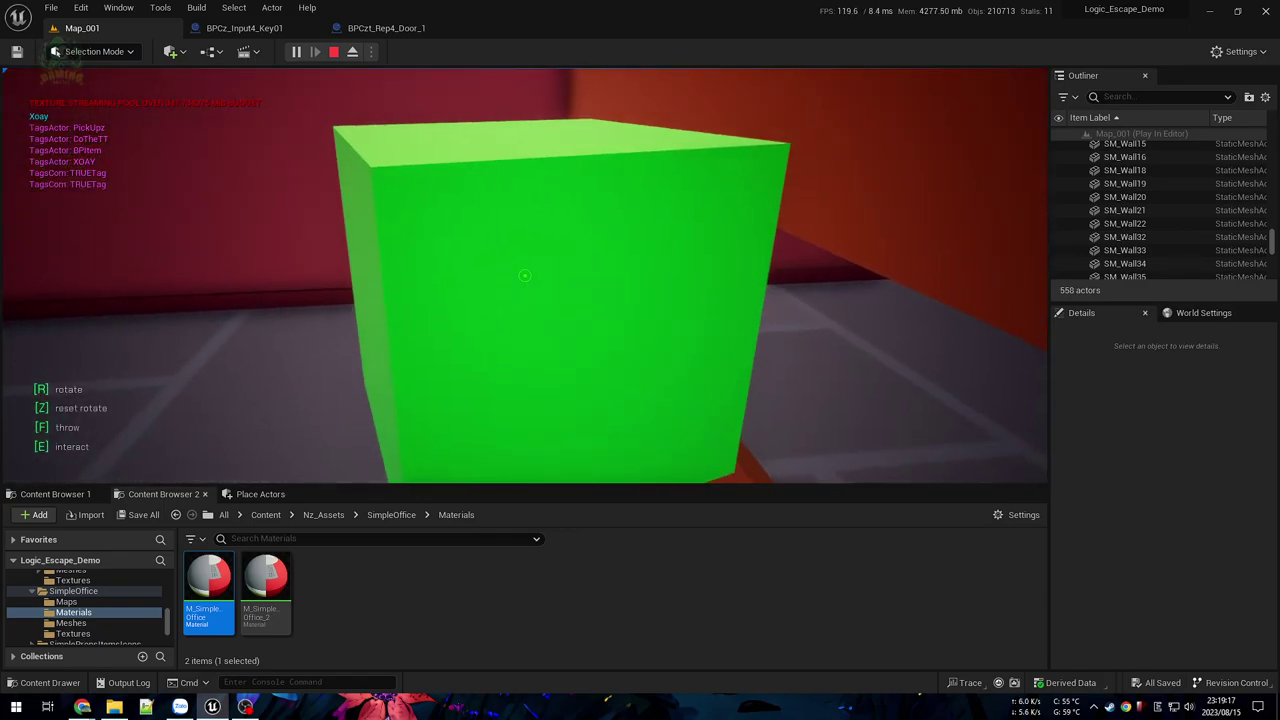
key(w)
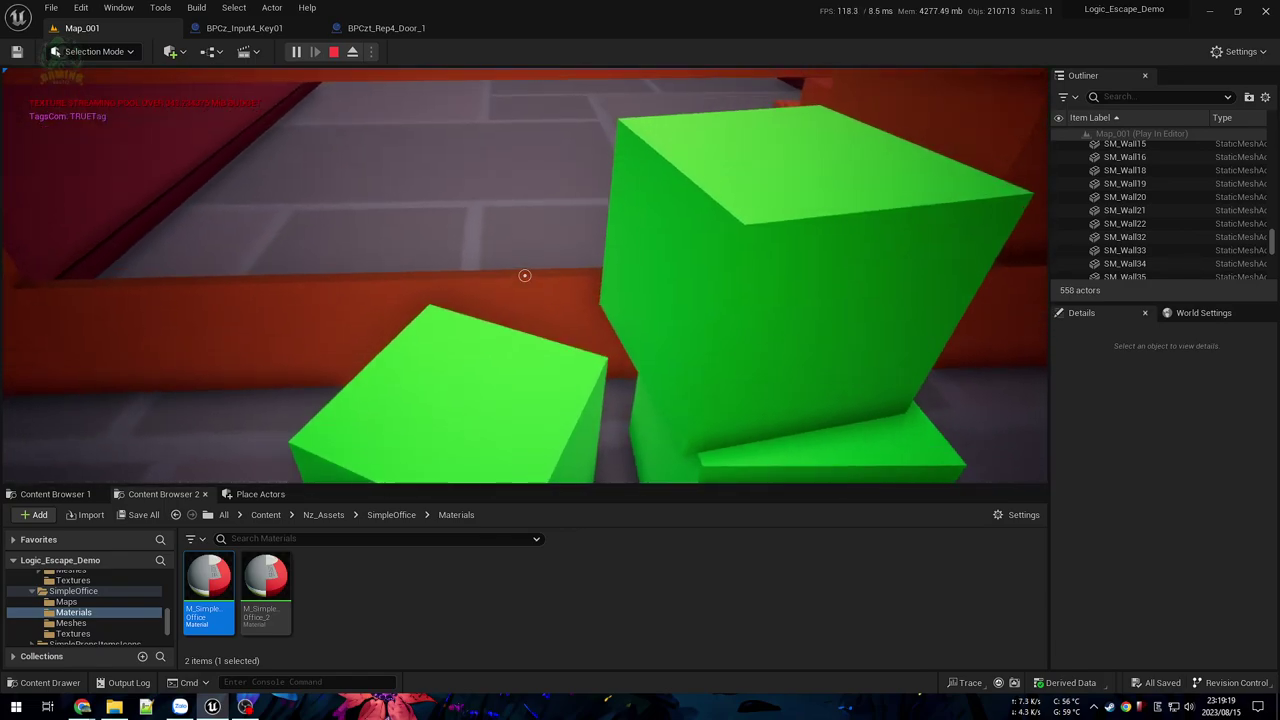
key(space)
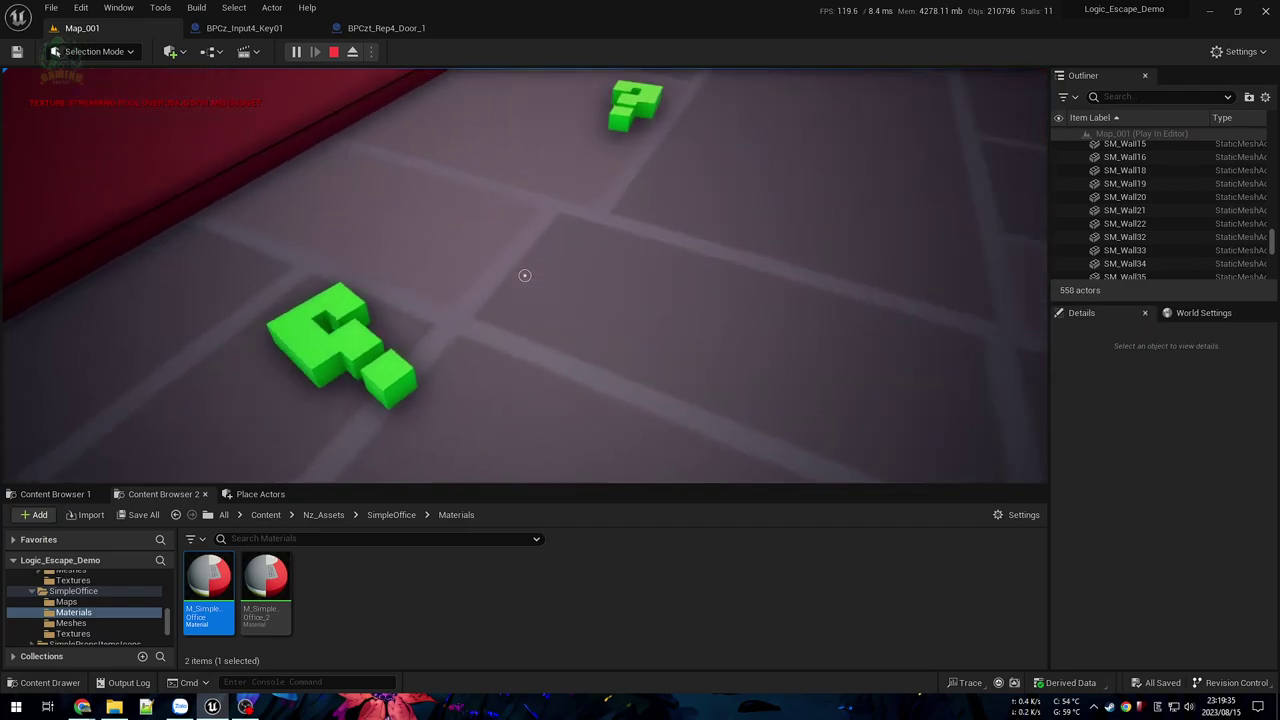
Step: Pick up green question marks from the floor and try them at the "How to use Hint?" wall
key(e)
key(e)
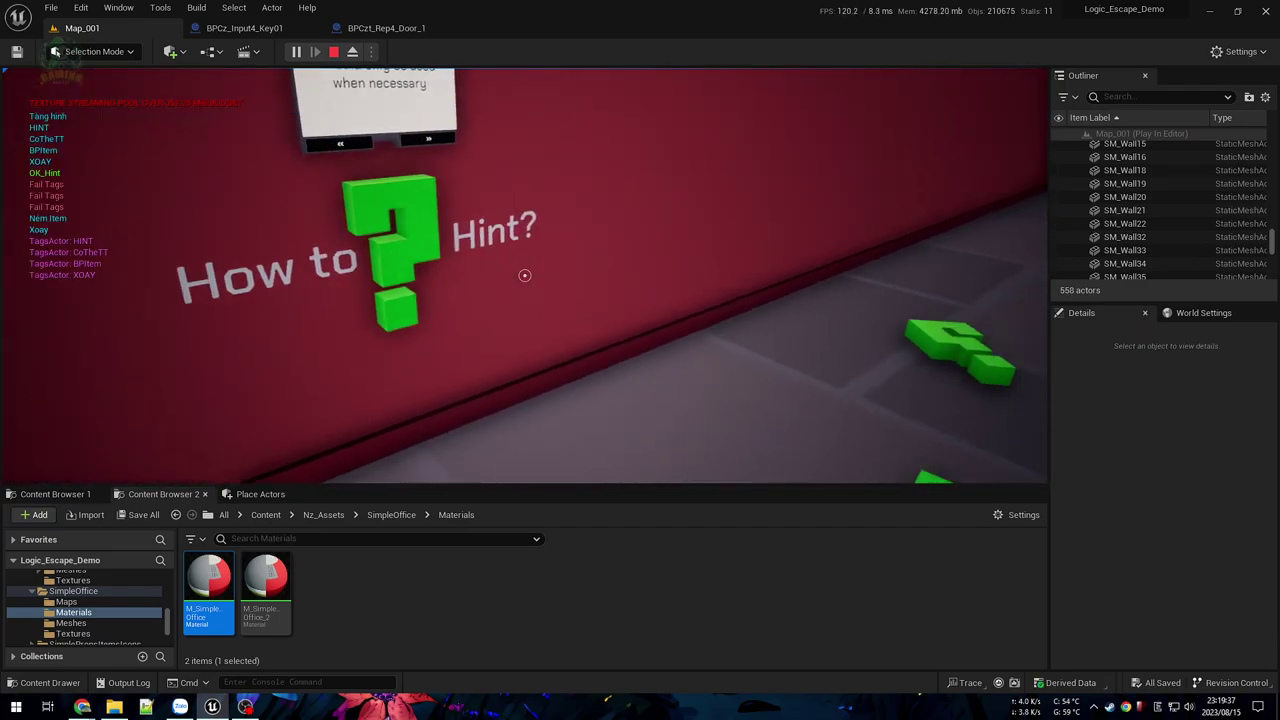
key(w)
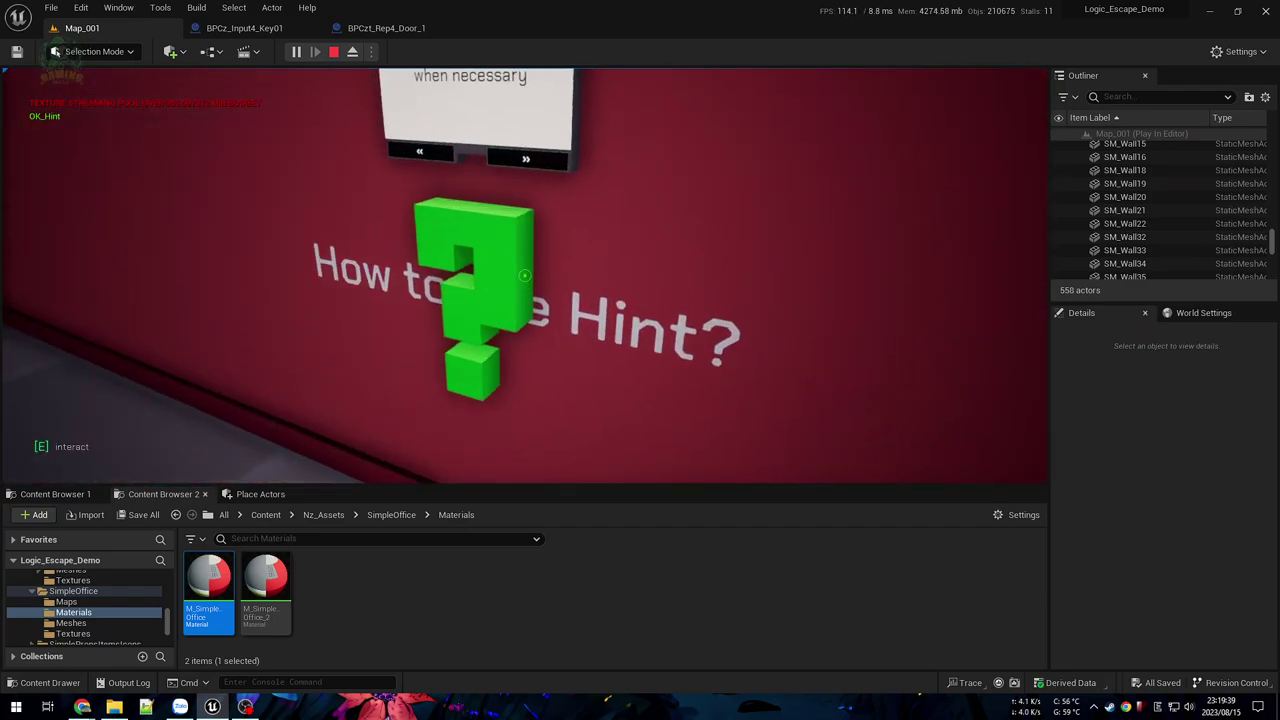
key(e)
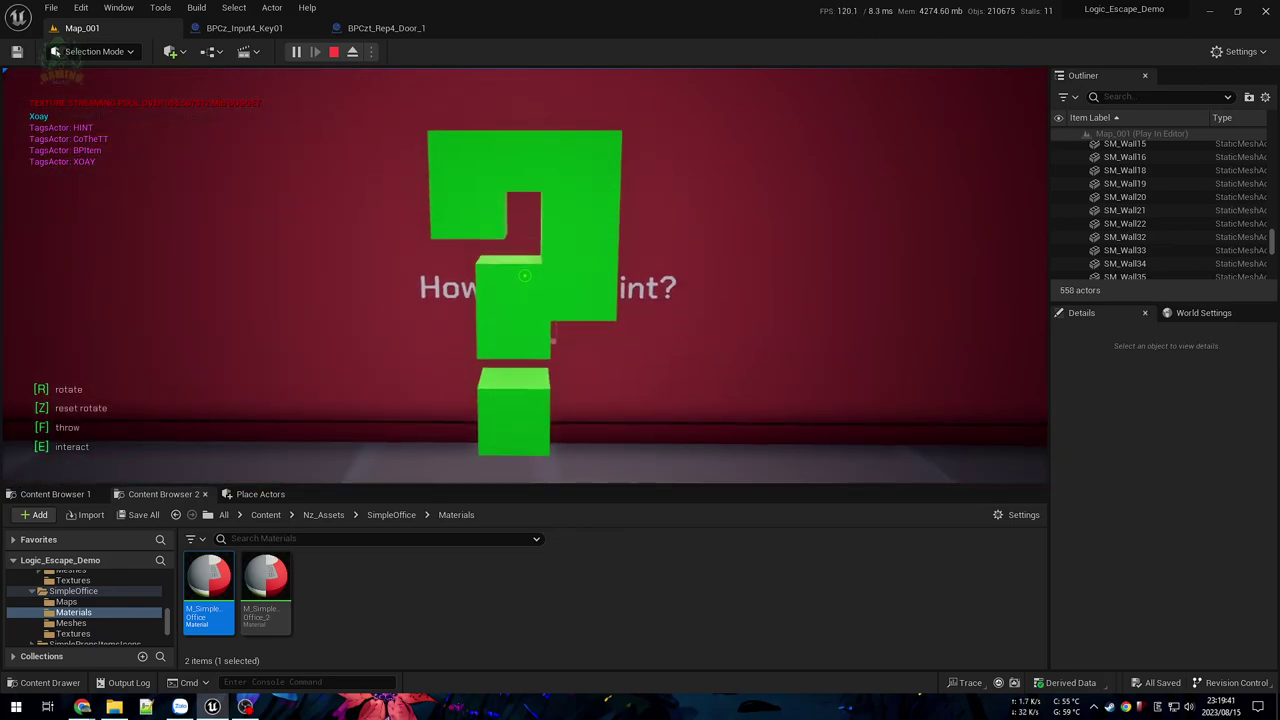
key(f)
key(w)
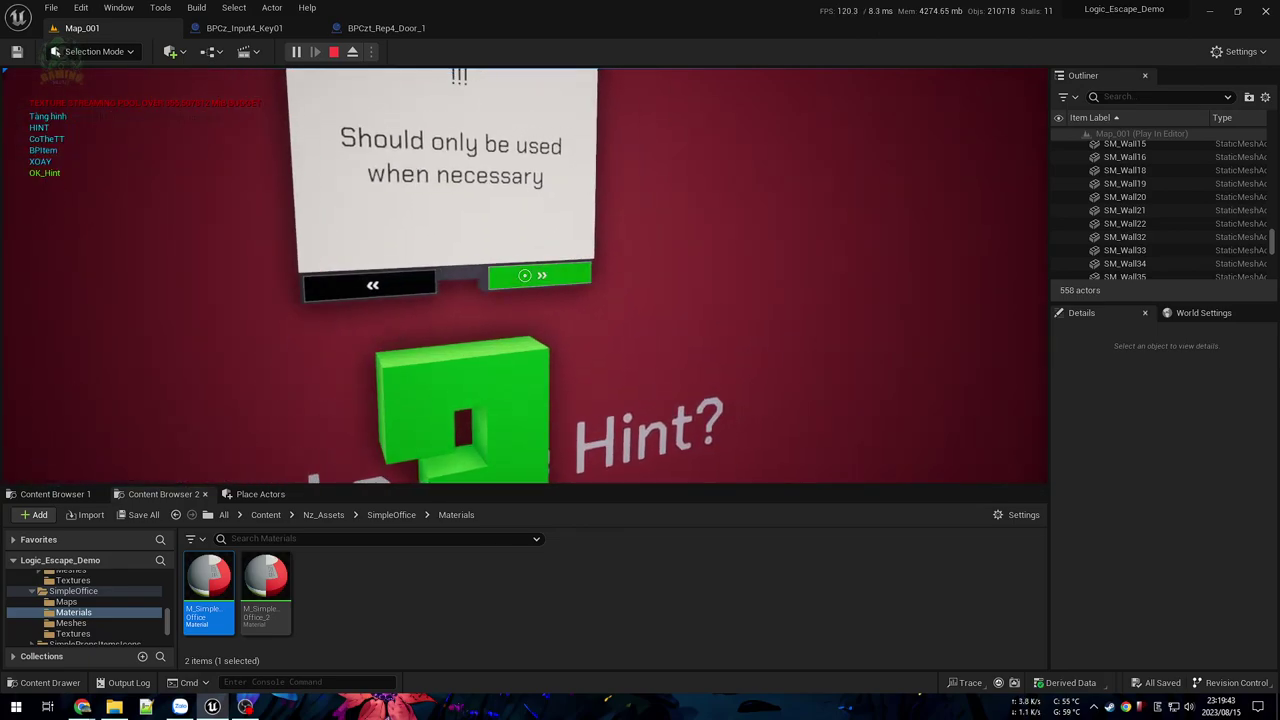
Step: Turn the hint instruction board to its next page, pick up the wall's question mark and throw it
click(525, 276)
key(s)
key(e)
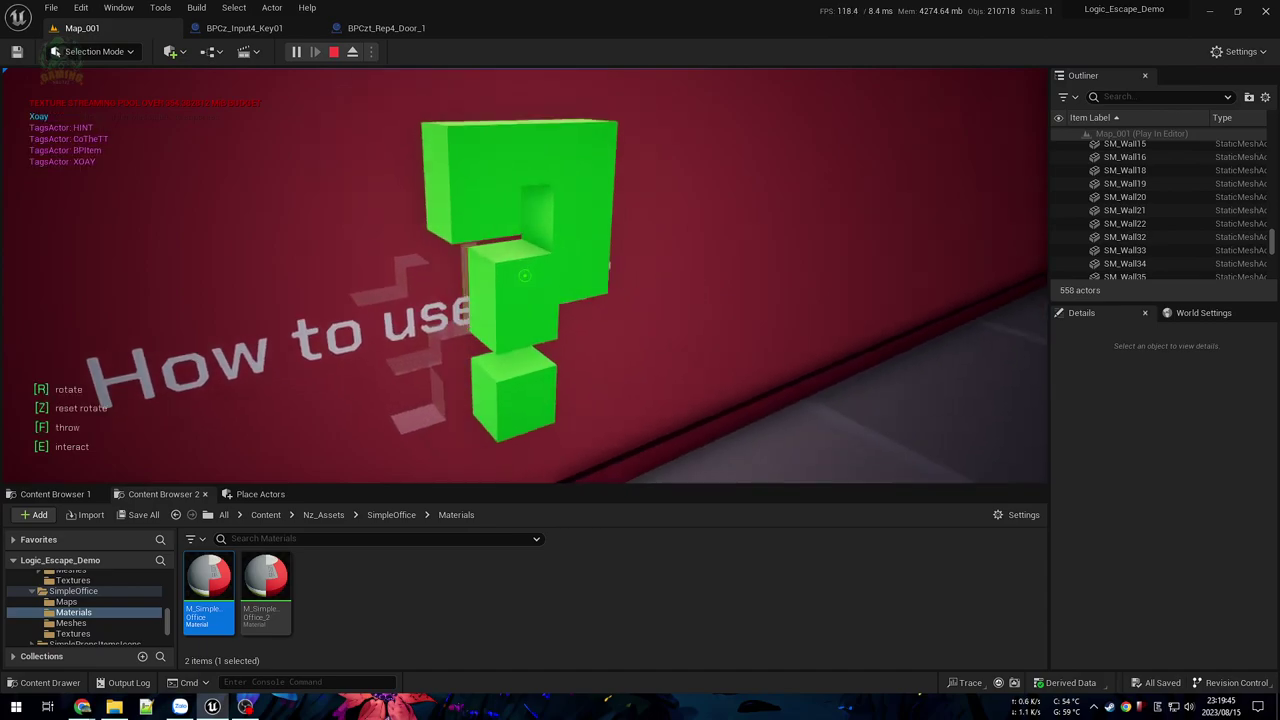
key(f)
key(s)
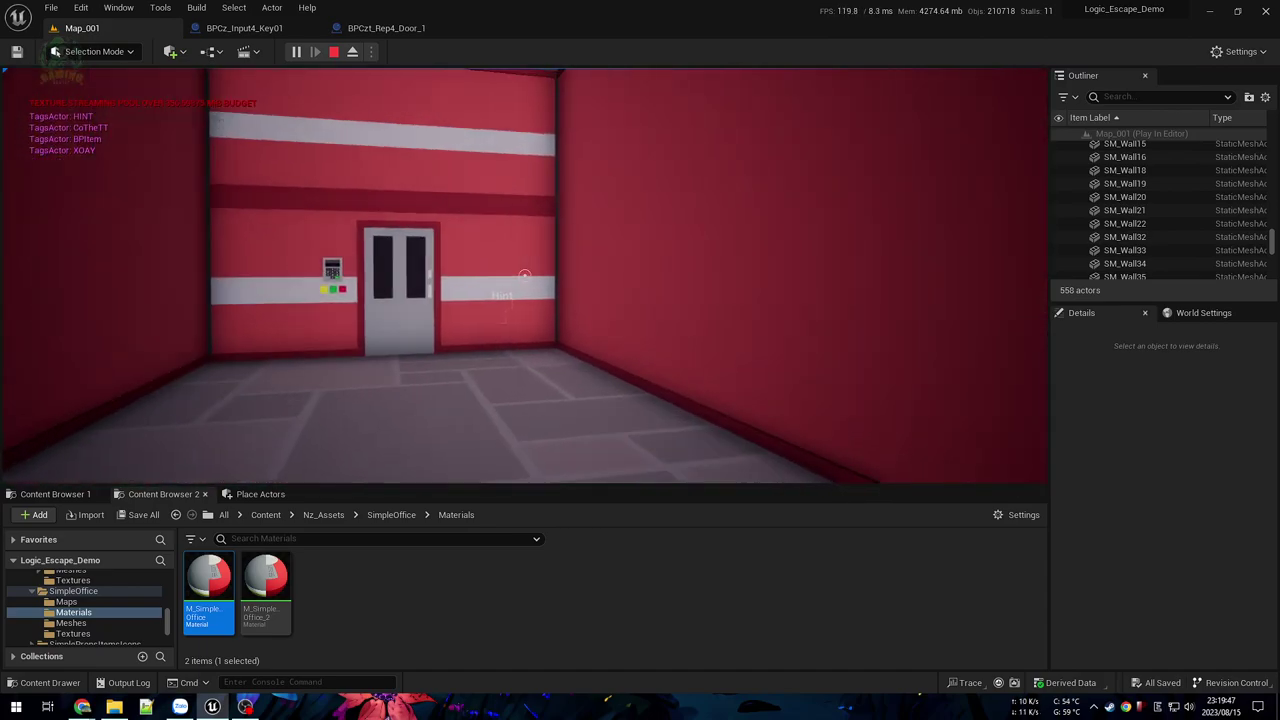
Step: Walk to the door at the corridor's end and inspect its keypad, the coloured squares and the Hint marker
key(w)
key(w)
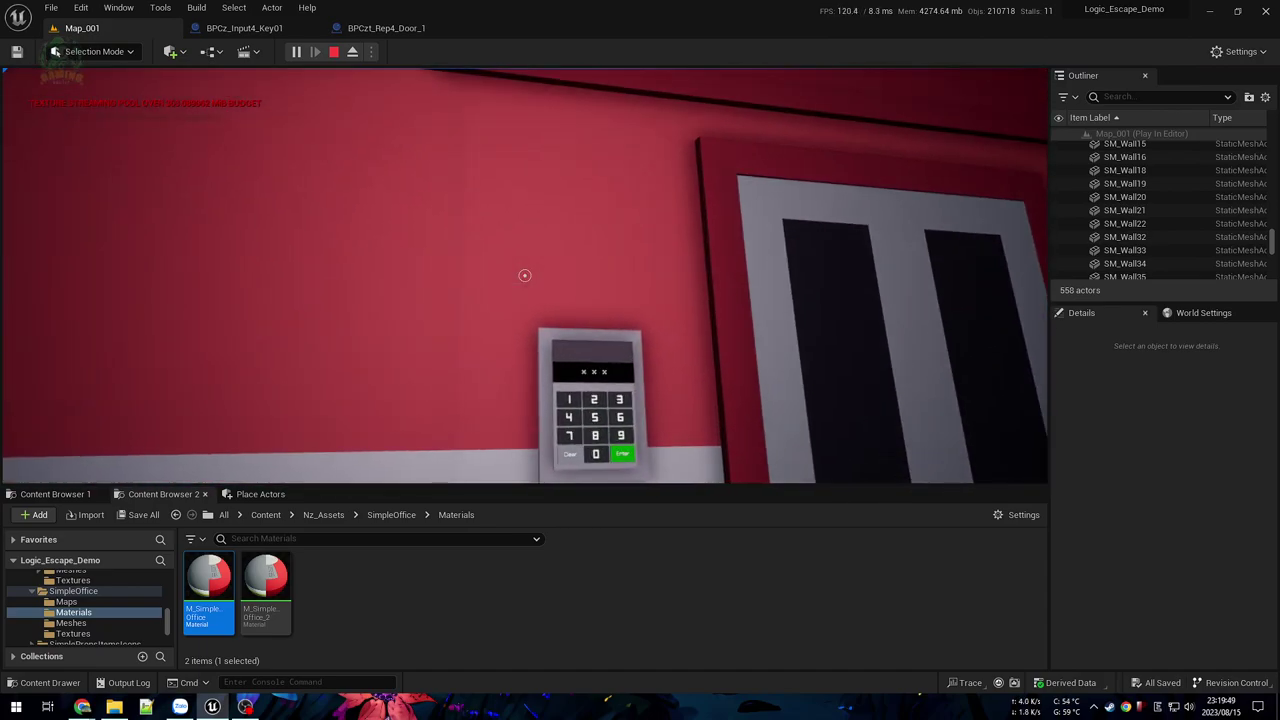
key(s)
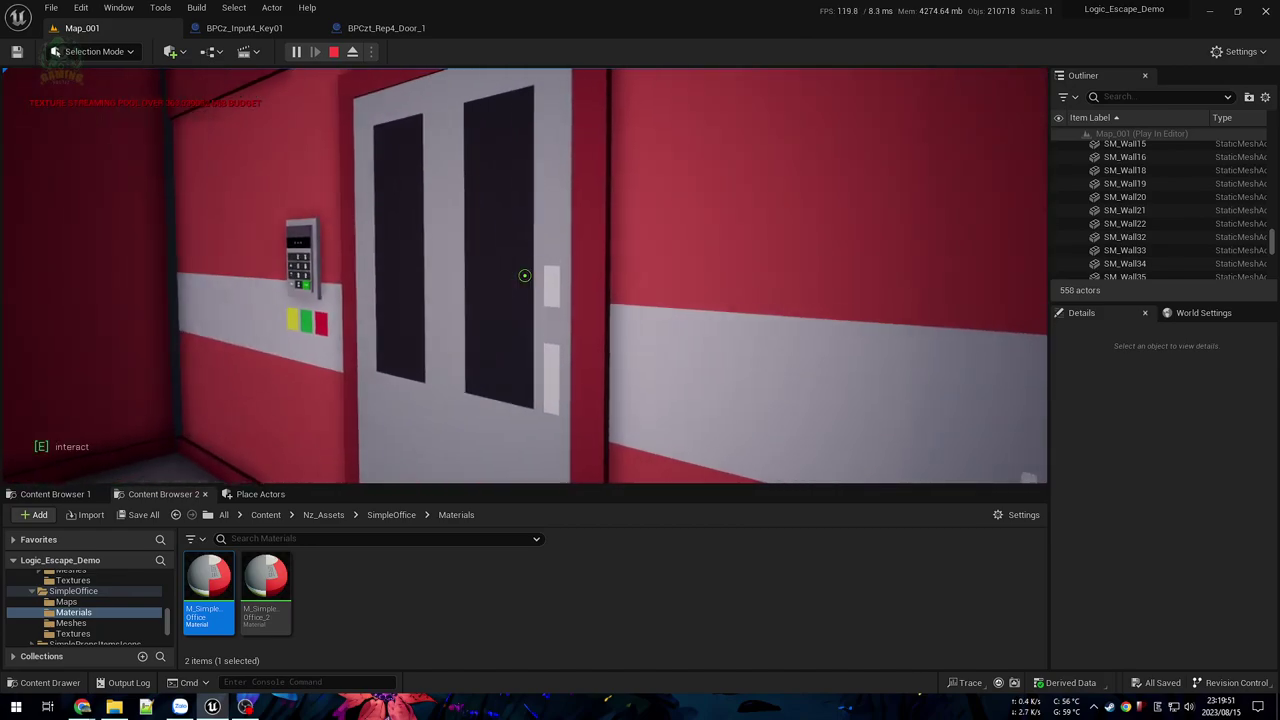
key(w)
key(w)
key(s)
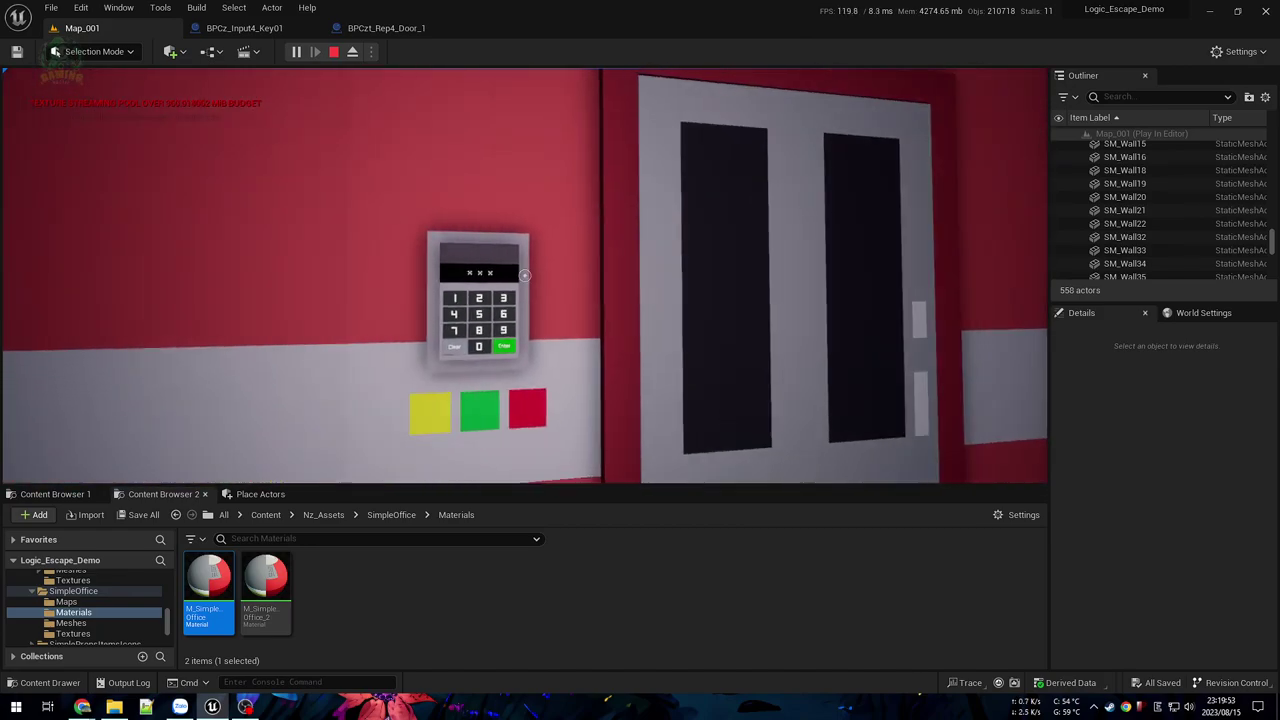
key(s)
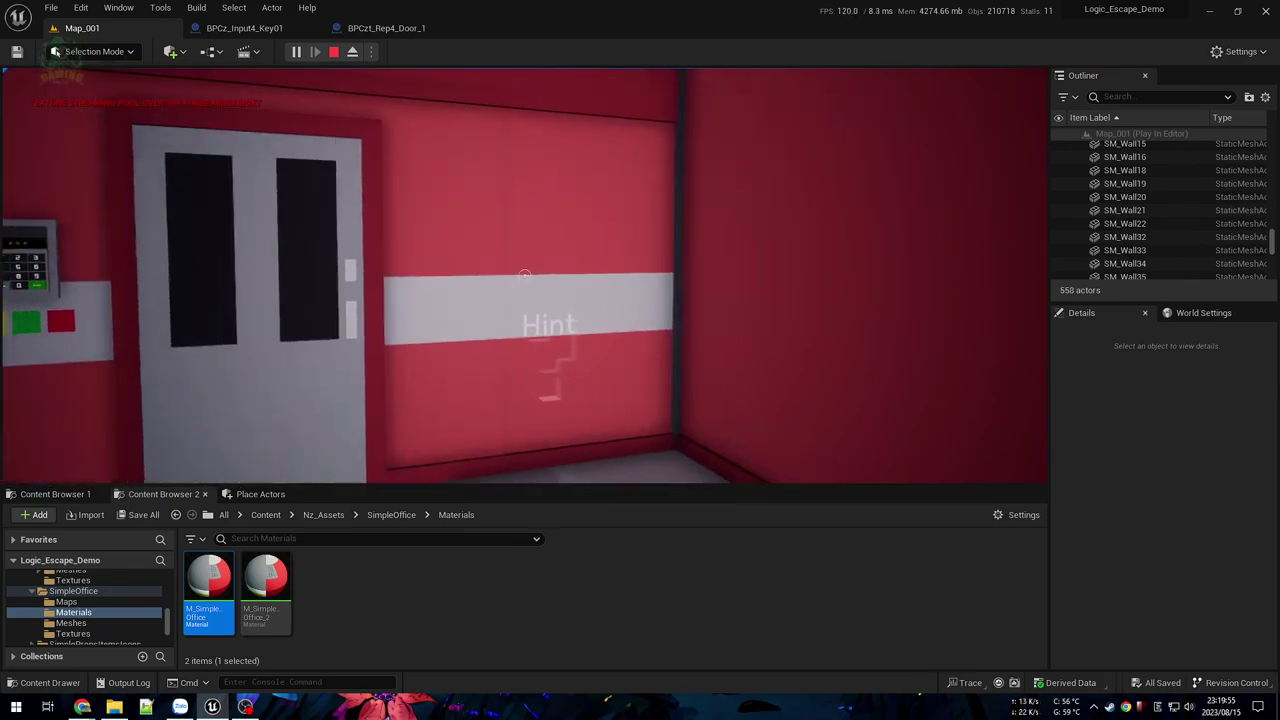
key(w)
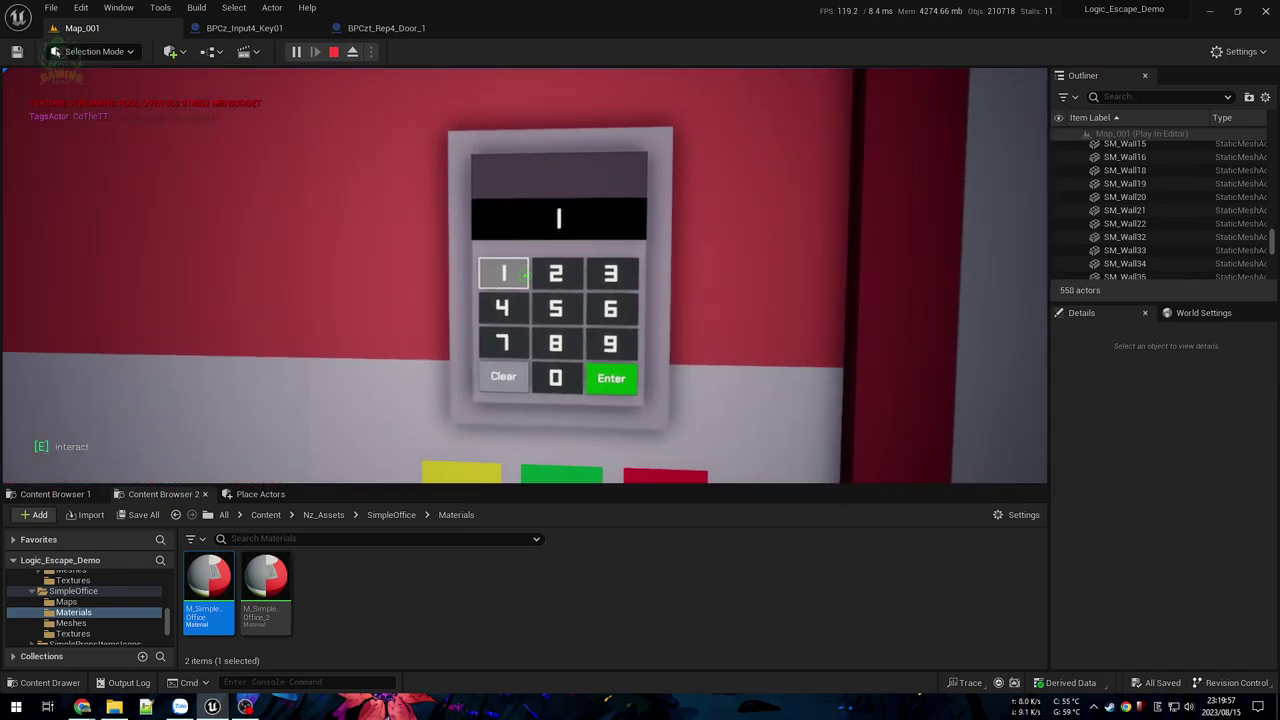
Step: Enter and submit trial codes on the keypad beside the door, clearing the display between attempts
click(524, 275)
click(524, 275)
click(524, 275)
click(524, 275)
key(e)
key(e)
key(e)
key(e)
key(e)
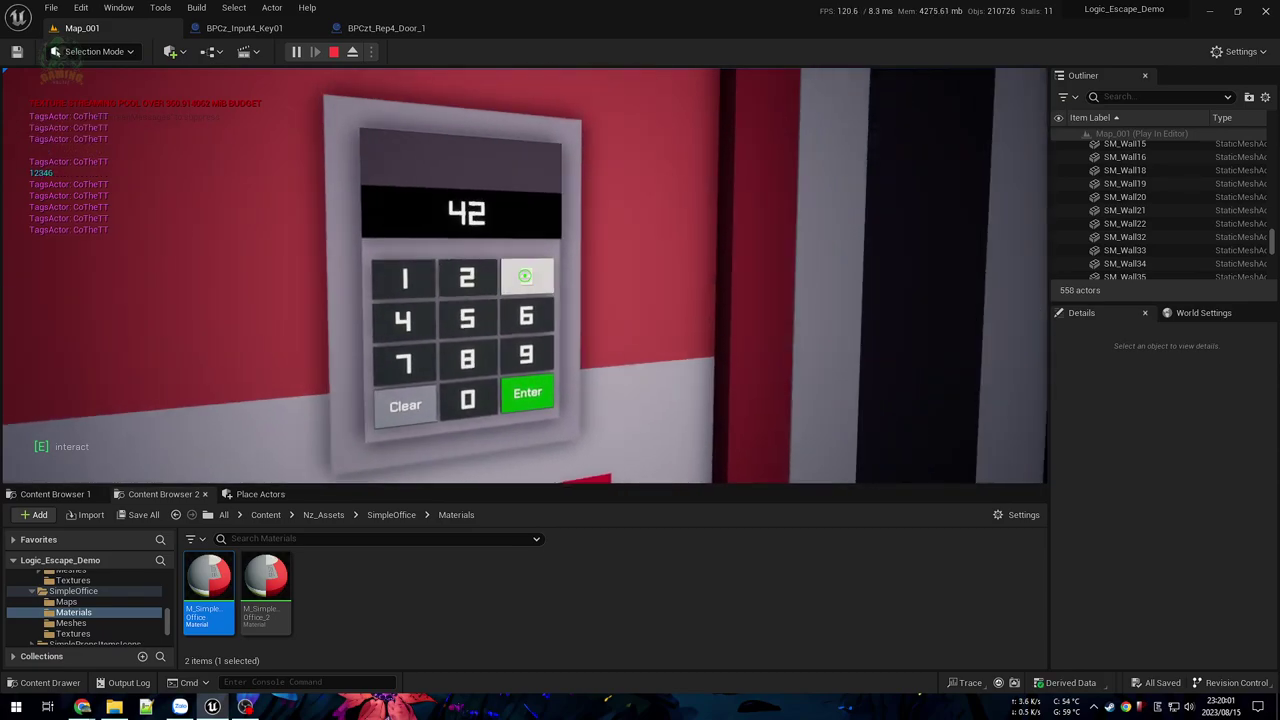
key(e)
key(e)
key(e)
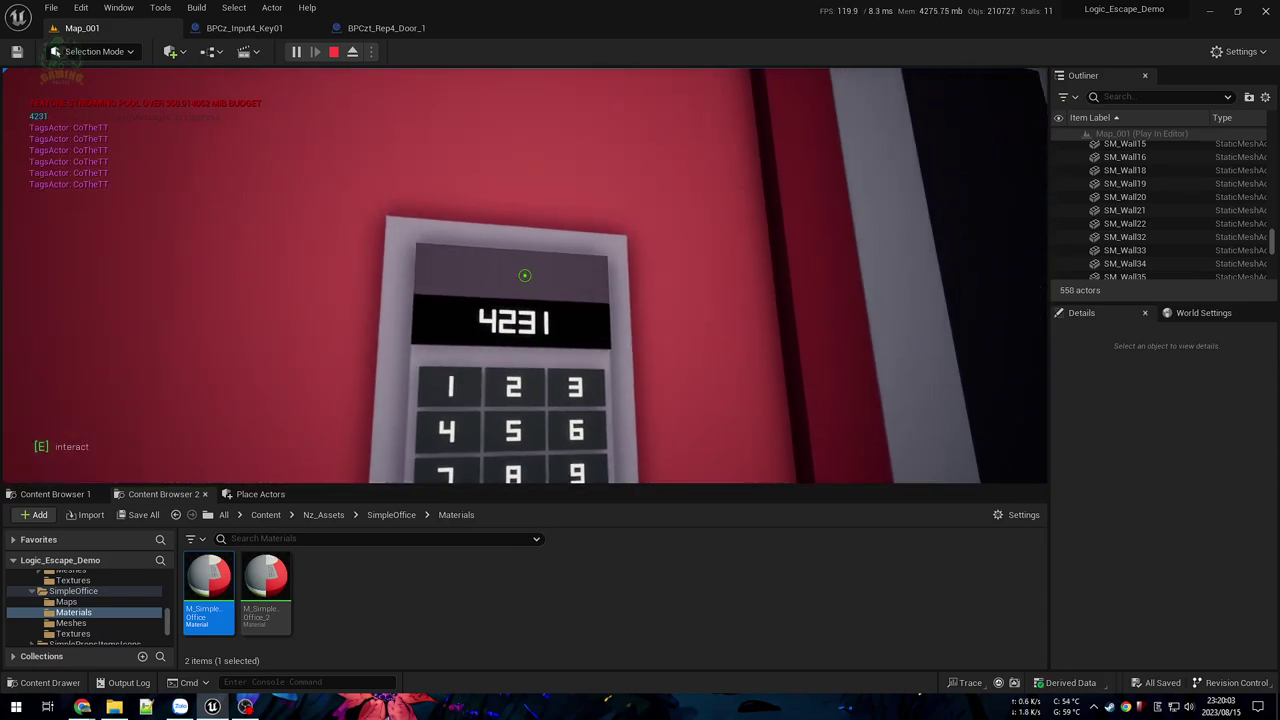
click(524, 275)
click(524, 275)
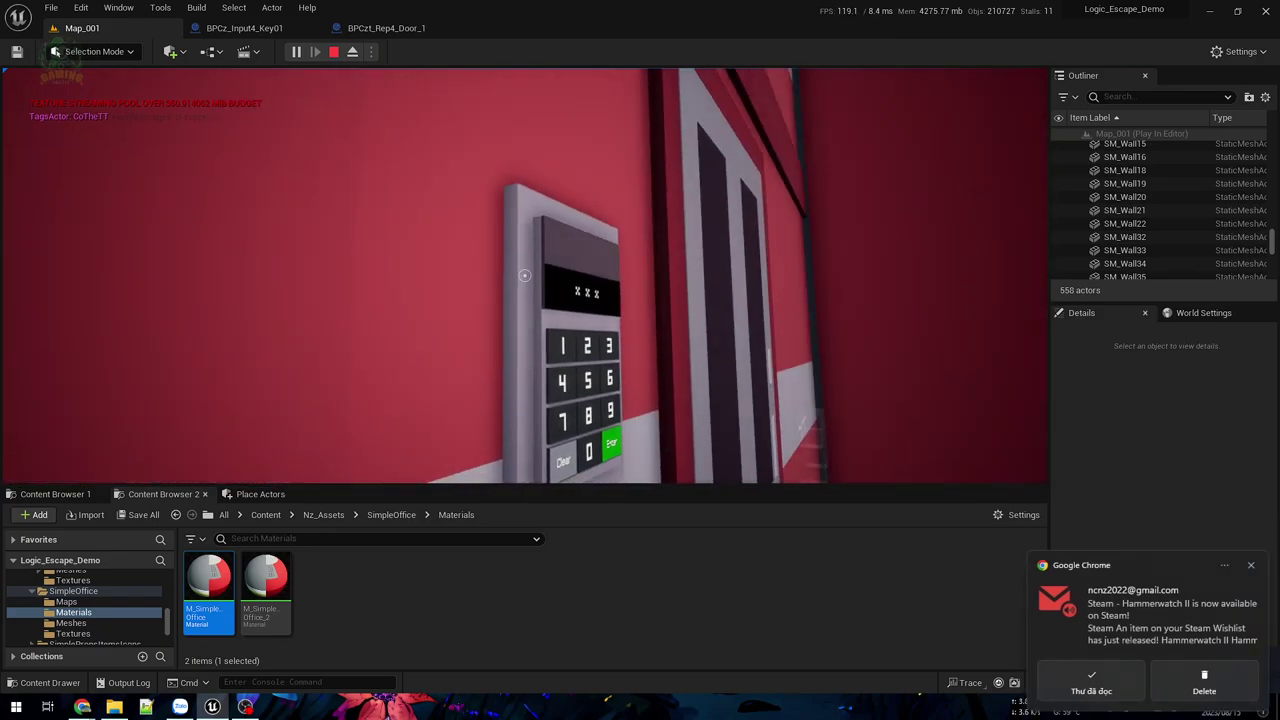
Step: Examine the keypad from several sides, the door and the corridor with the question marks
key(d)
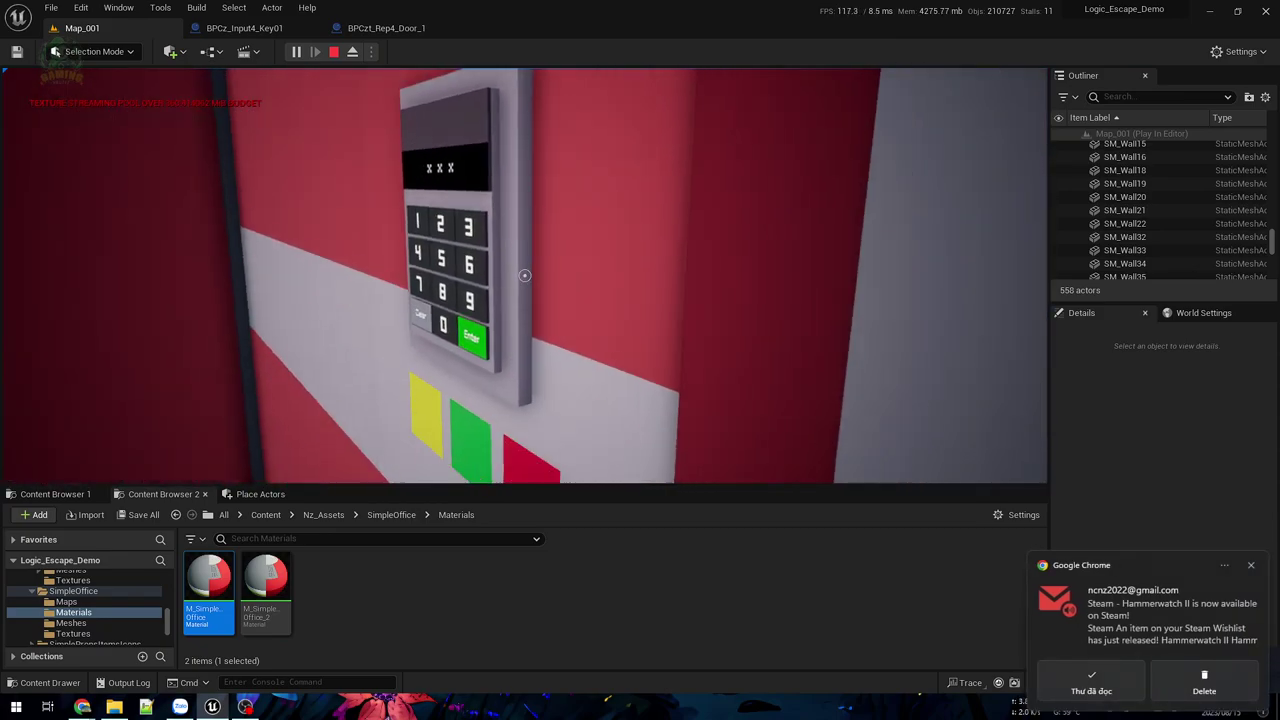
key(w)
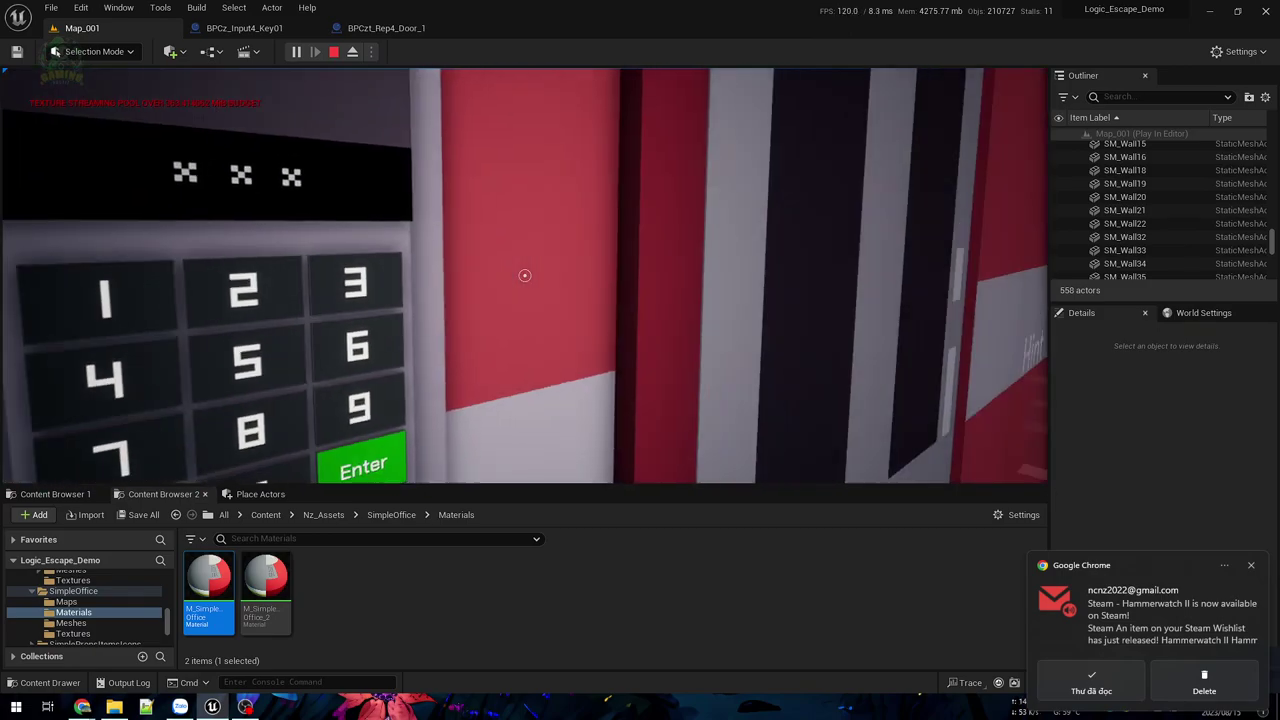
key(s)
key(w)
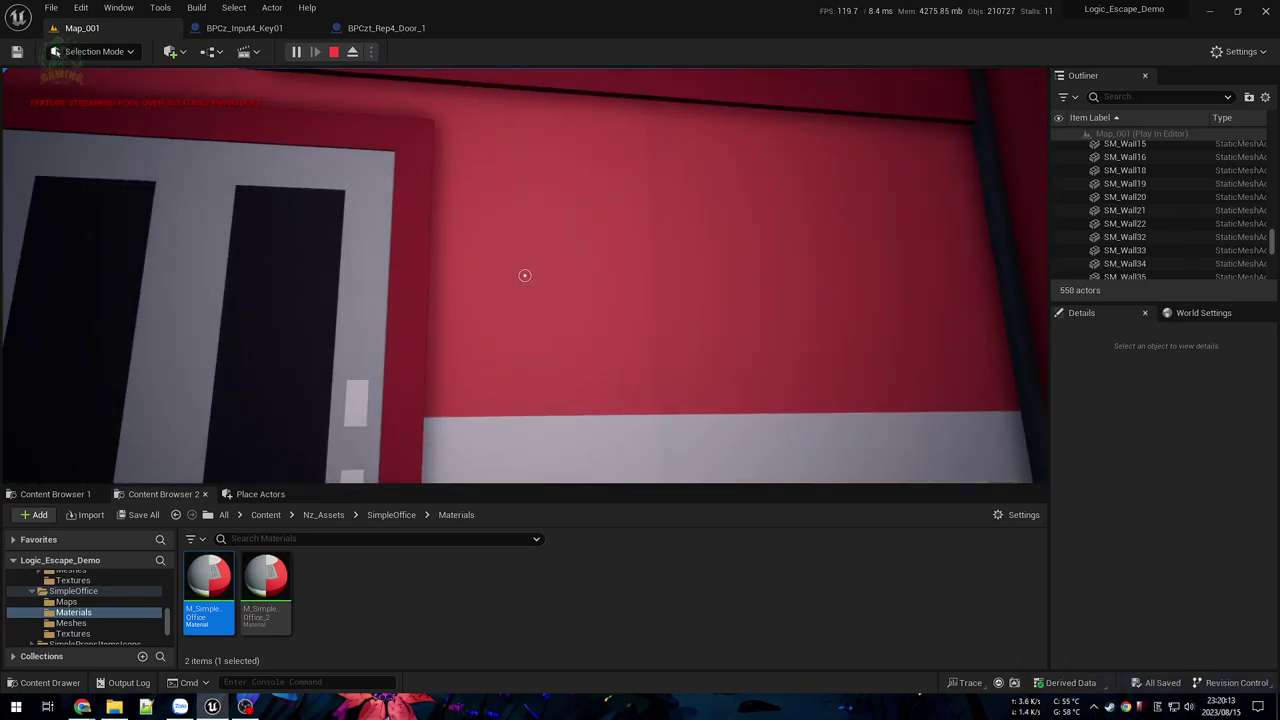
key(s)
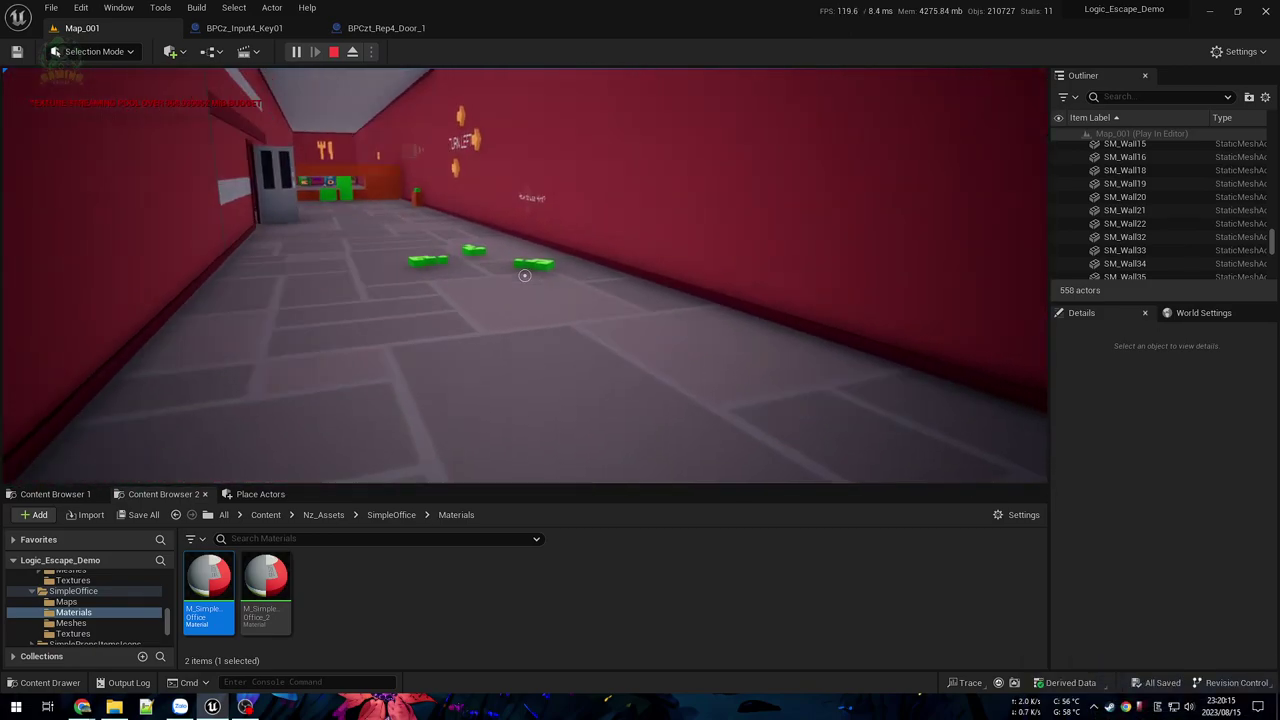
key(w)
key(w)
key(s)
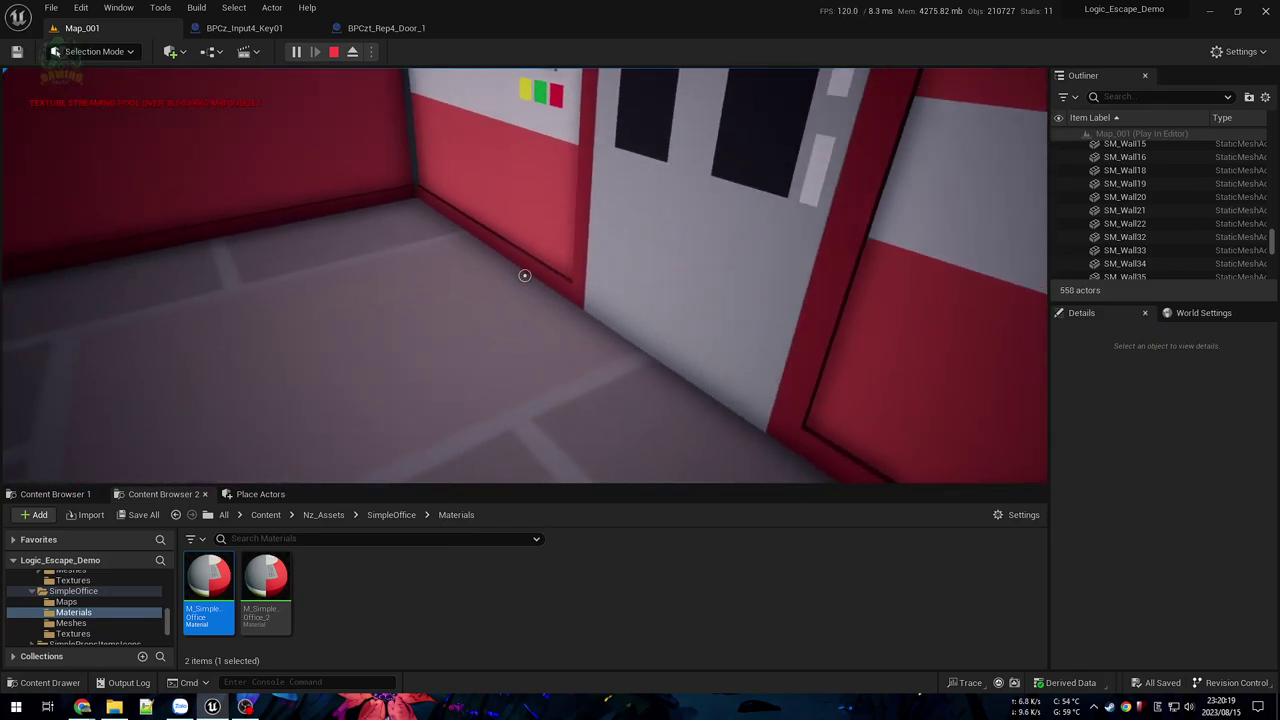
Step: Return to the door keypad, submit another trial code and stop the play-test
key(w)
key(w)
key(s)
key(e)
key(e)
key(e)
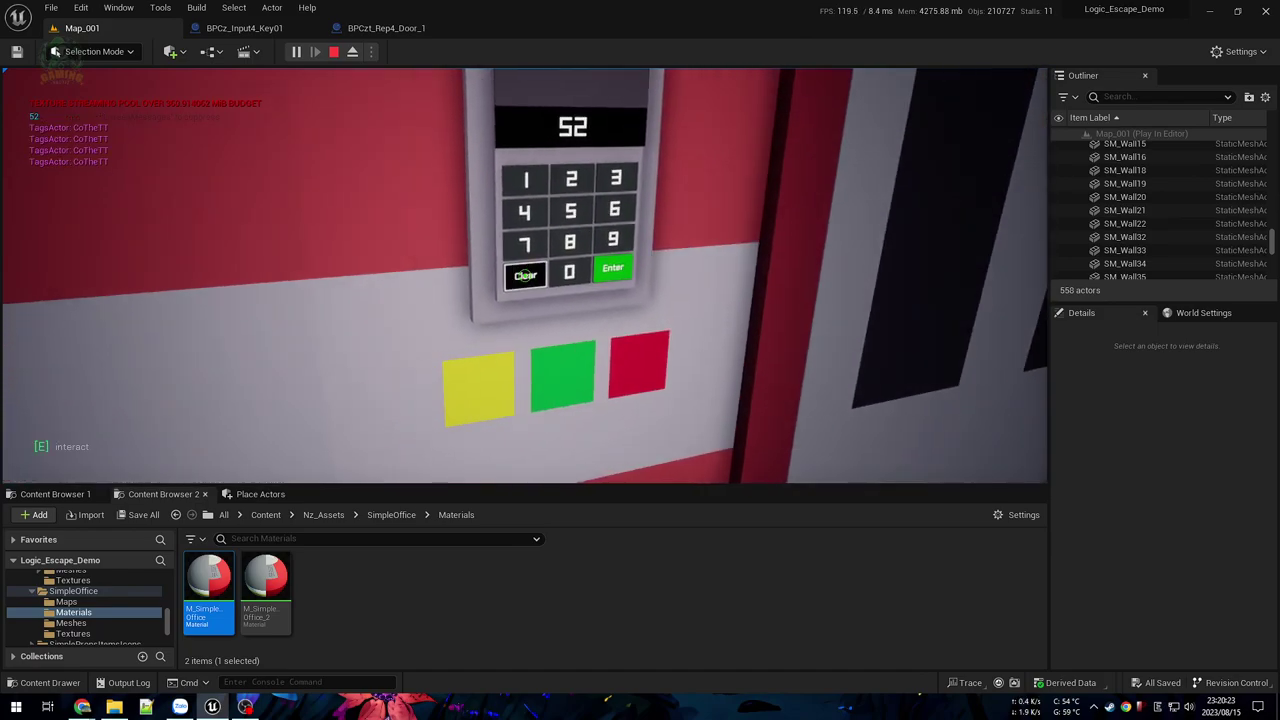
key(Escape)
Step: Briefly play-test beside the food table, select the folding sign SM_SignFolding_04 and locate its material in the Content Browser
click(857, 151)
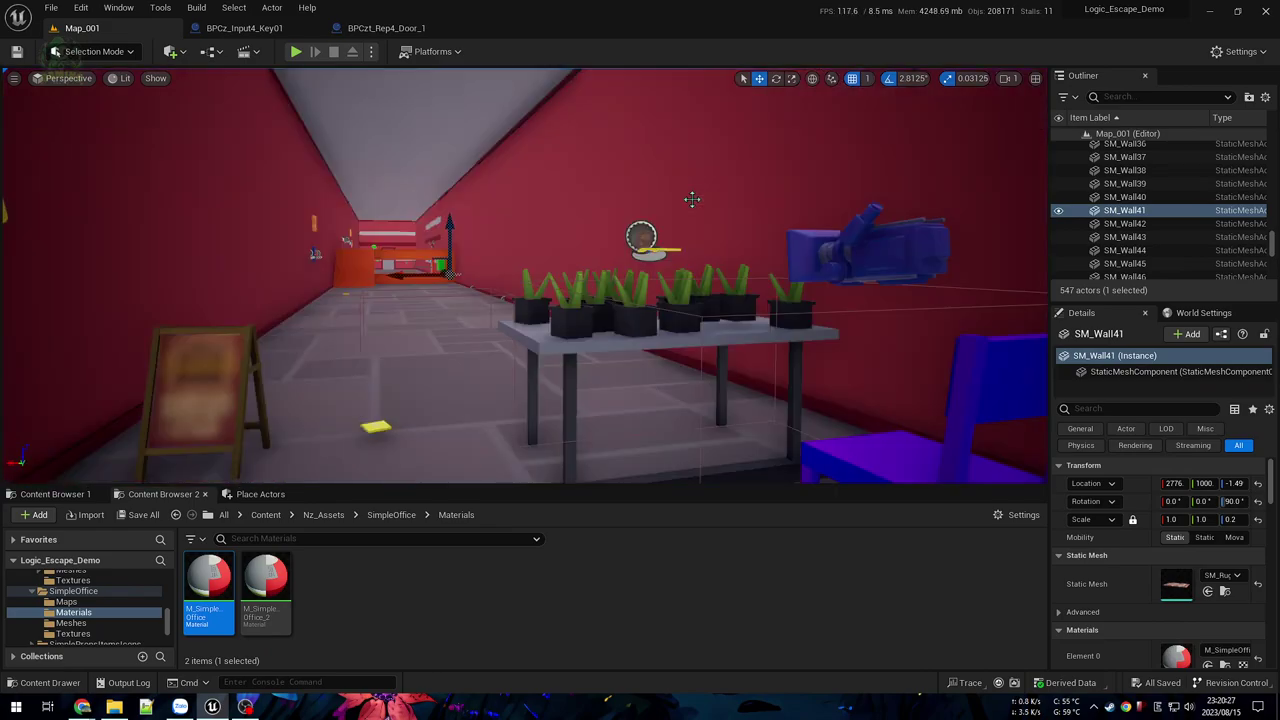
click(295, 52)
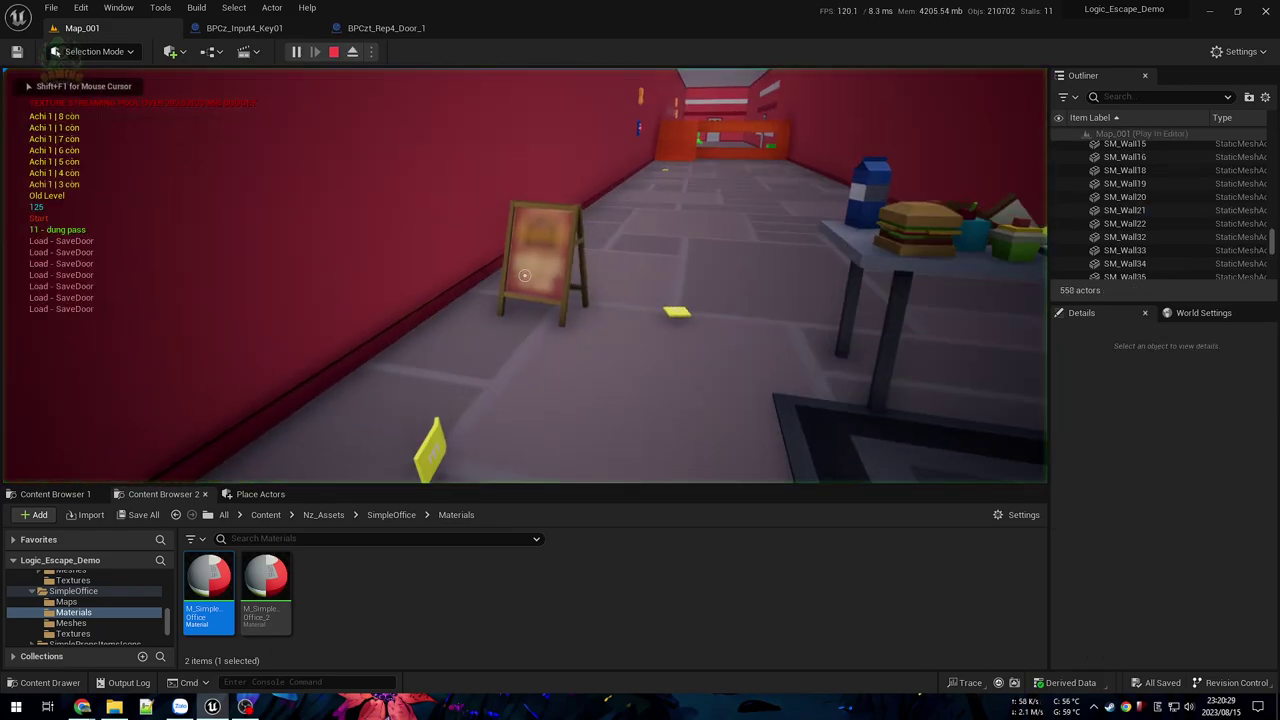
key(Escape)
click(554, 238)
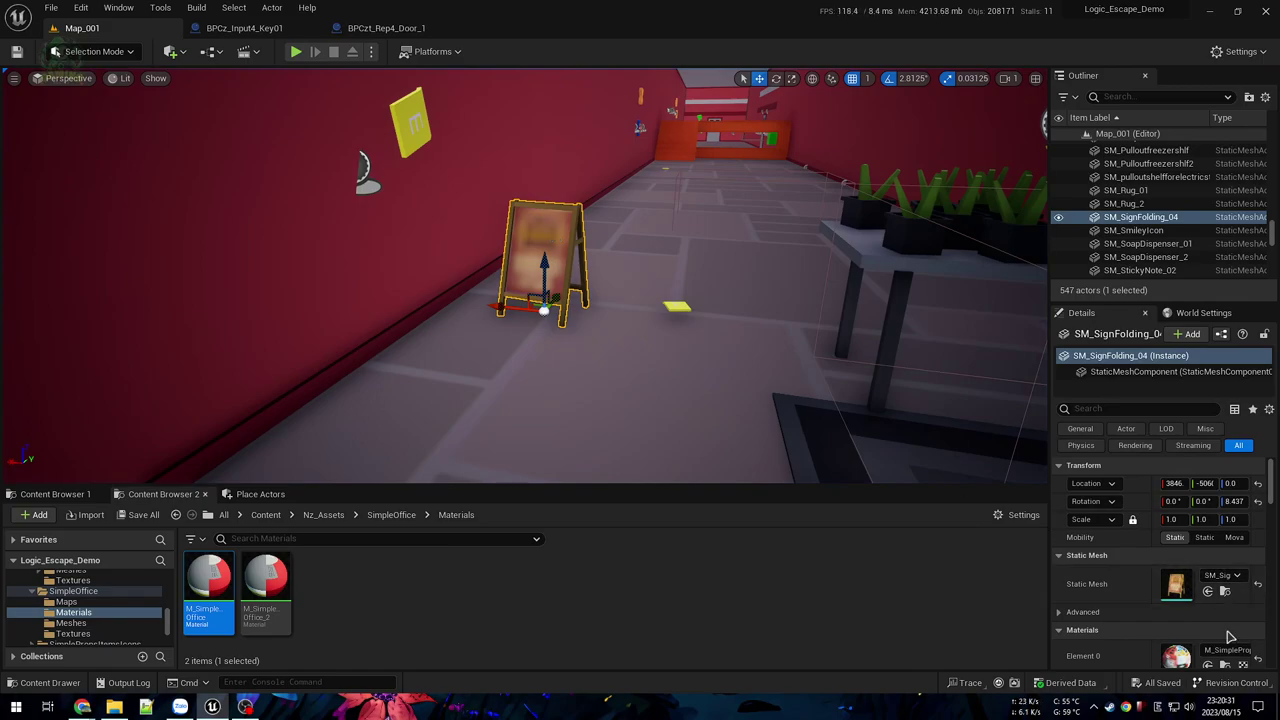
click(1228, 665)
Step: Reframe the view on the Burger Star sign, start a play-test there and inspect the food table
right_drag(690, 330, 870, 320)
right_drag(770, 270, 651, 259)
key(alt+p)
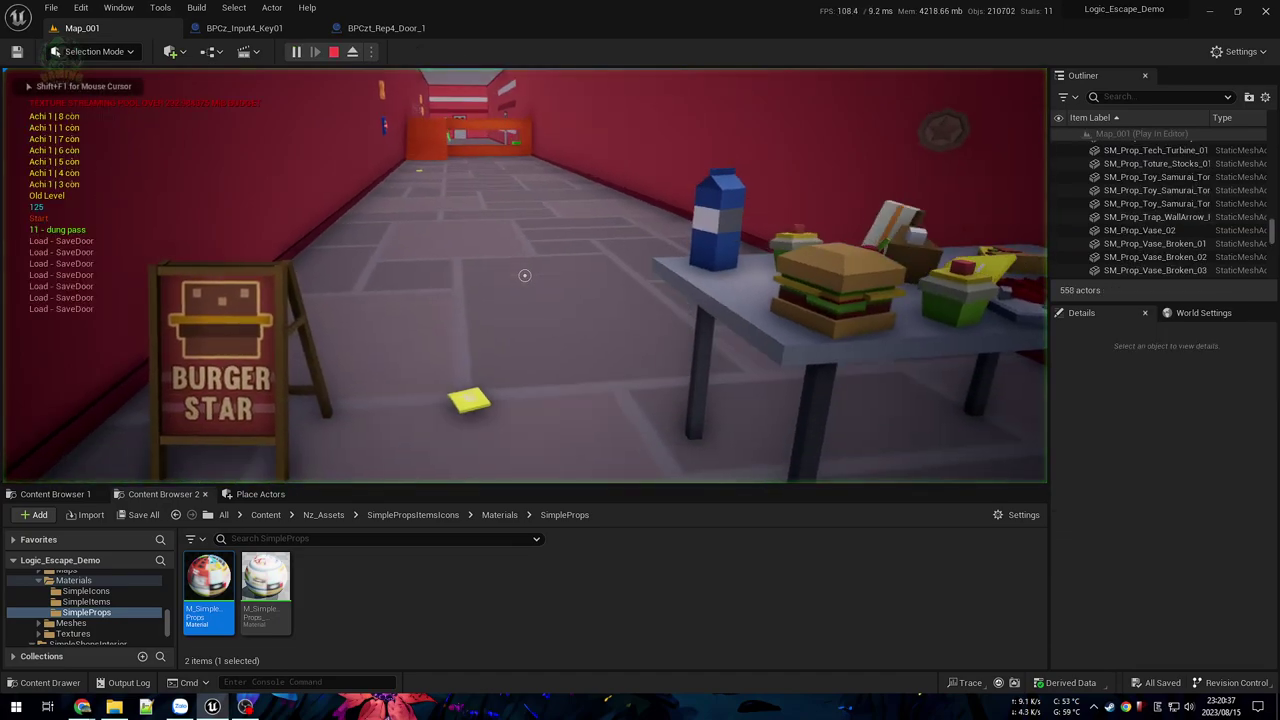
key(w)
key(s)
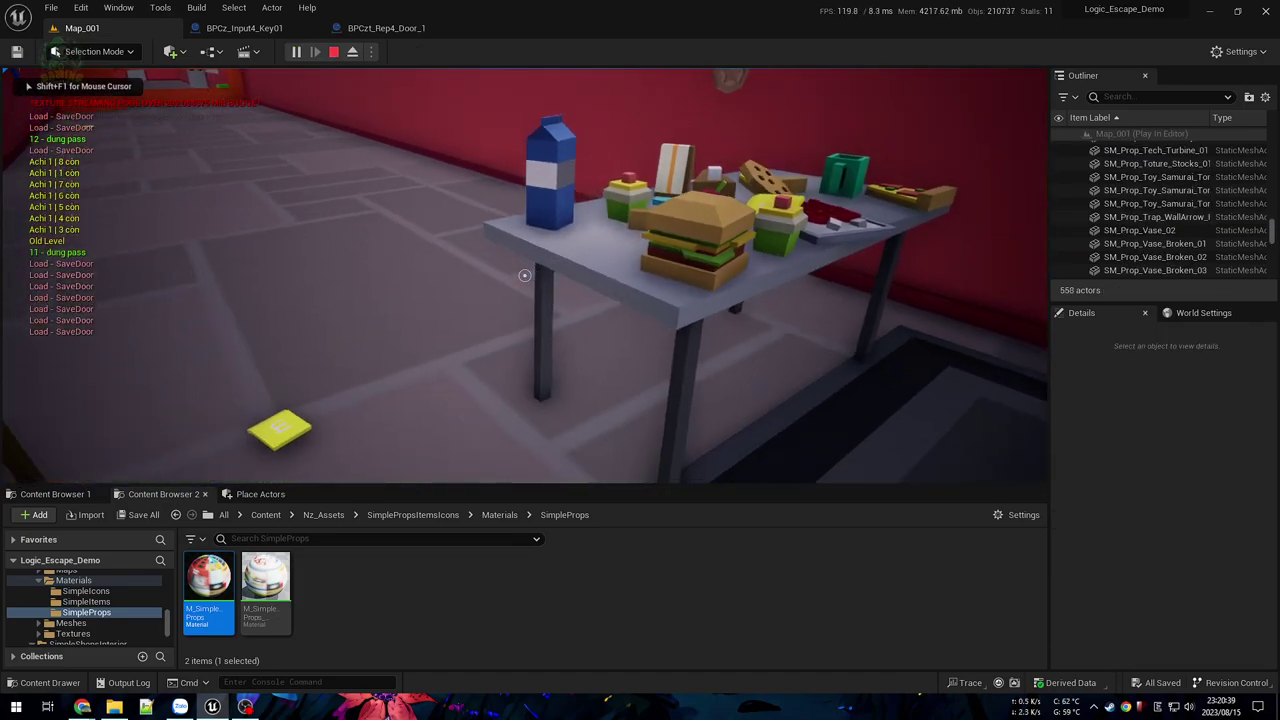
key(w)
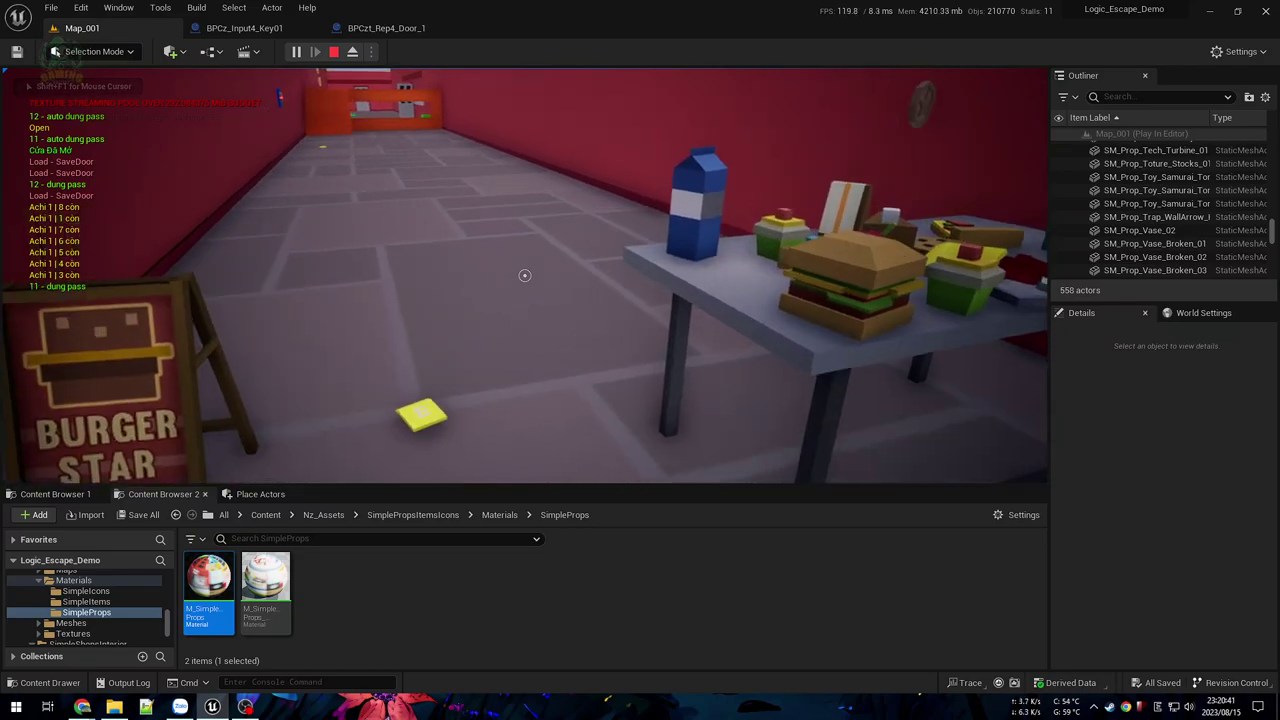
Step: Pick up and throw the milk carton and other food items from the table
key(f)
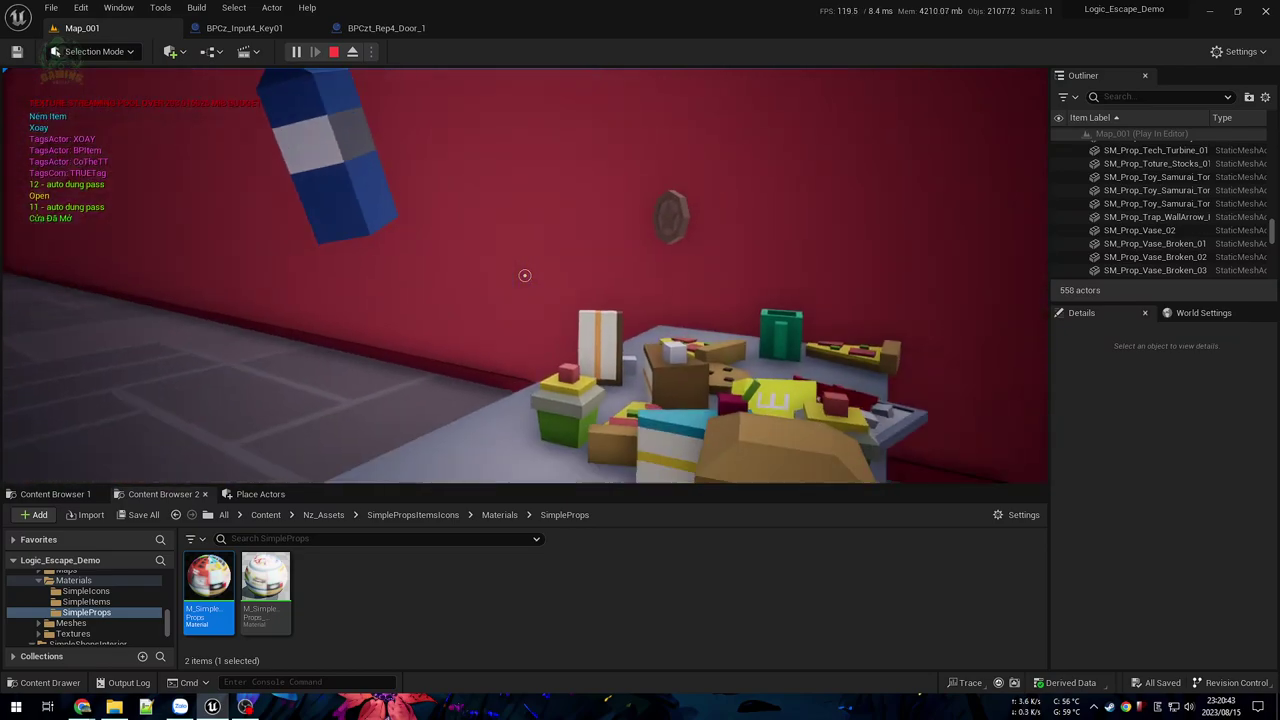
key(e)
key(f)
key(e)
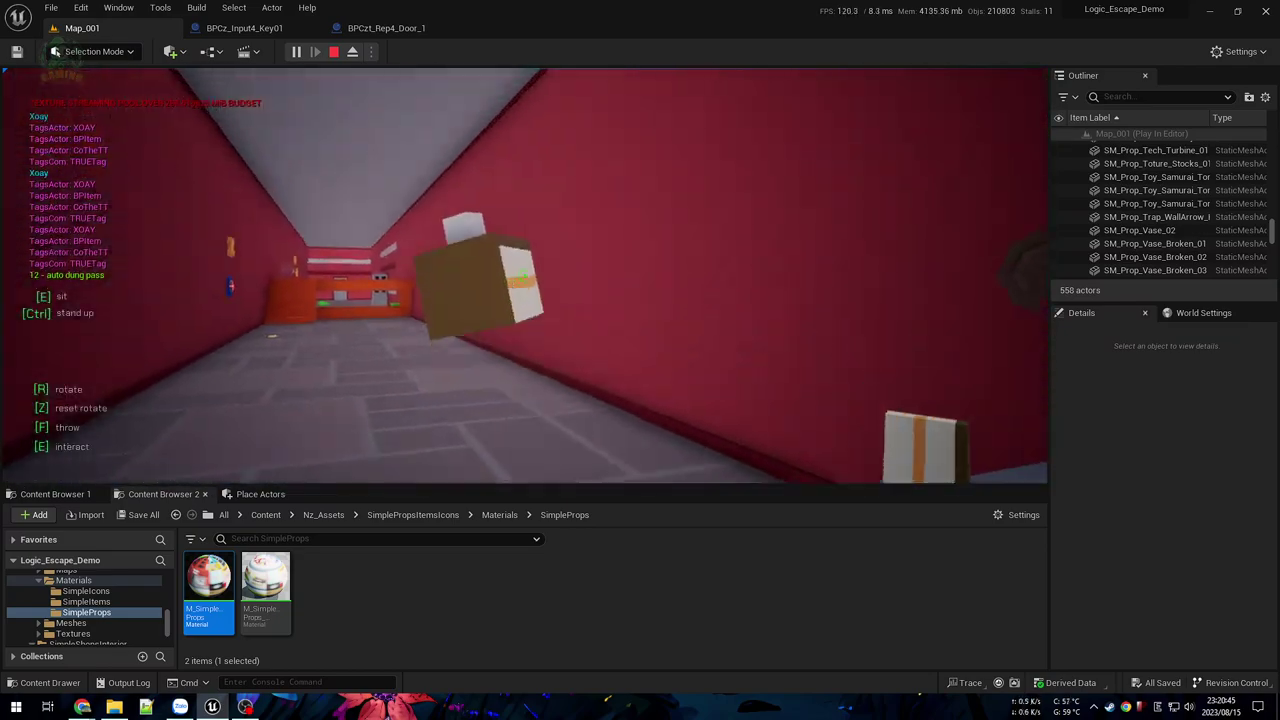
Step: Stop the play-test, move to the shelves of fruit and bread and start a play-test there
key(Escape)
right_drag(249, 248, 249, 248)
key(w)
key(w)
right_drag(460, 255, 540, 257)
key(alt+p)
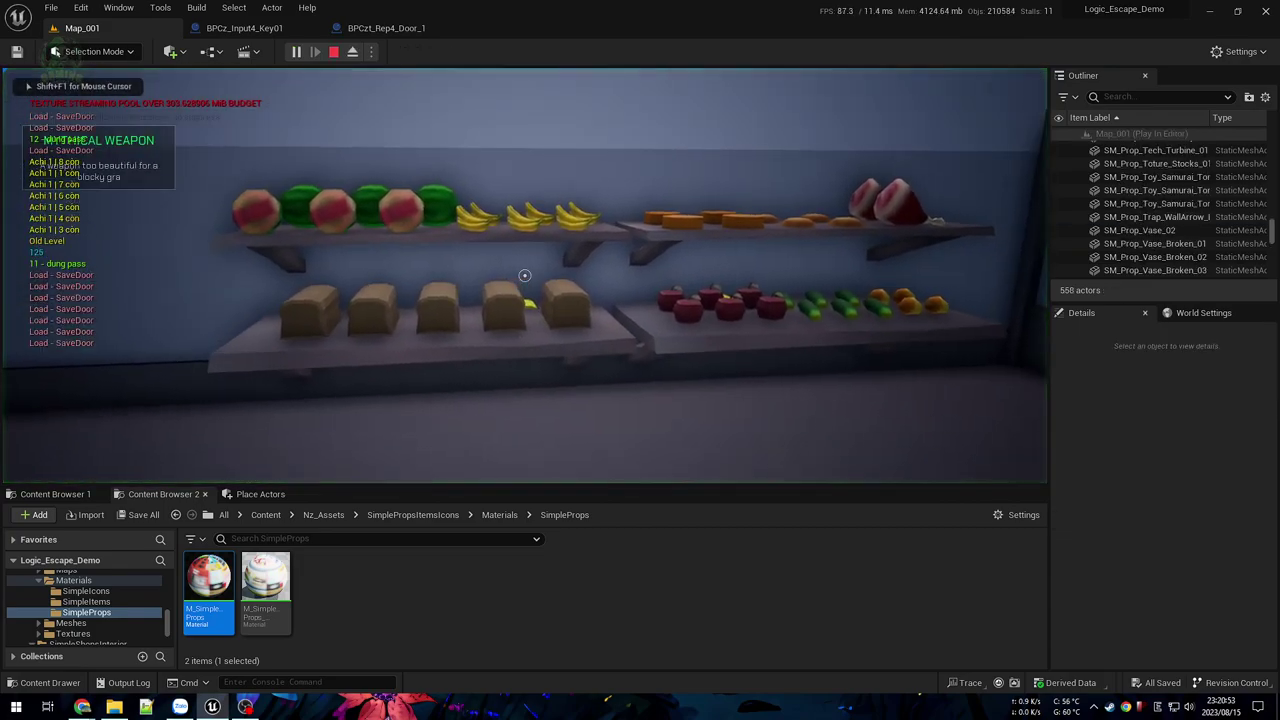
Step: Inspect the food shelves in the play-test, walk to the weapon pedestals and pick up the water gun toy
key(s)
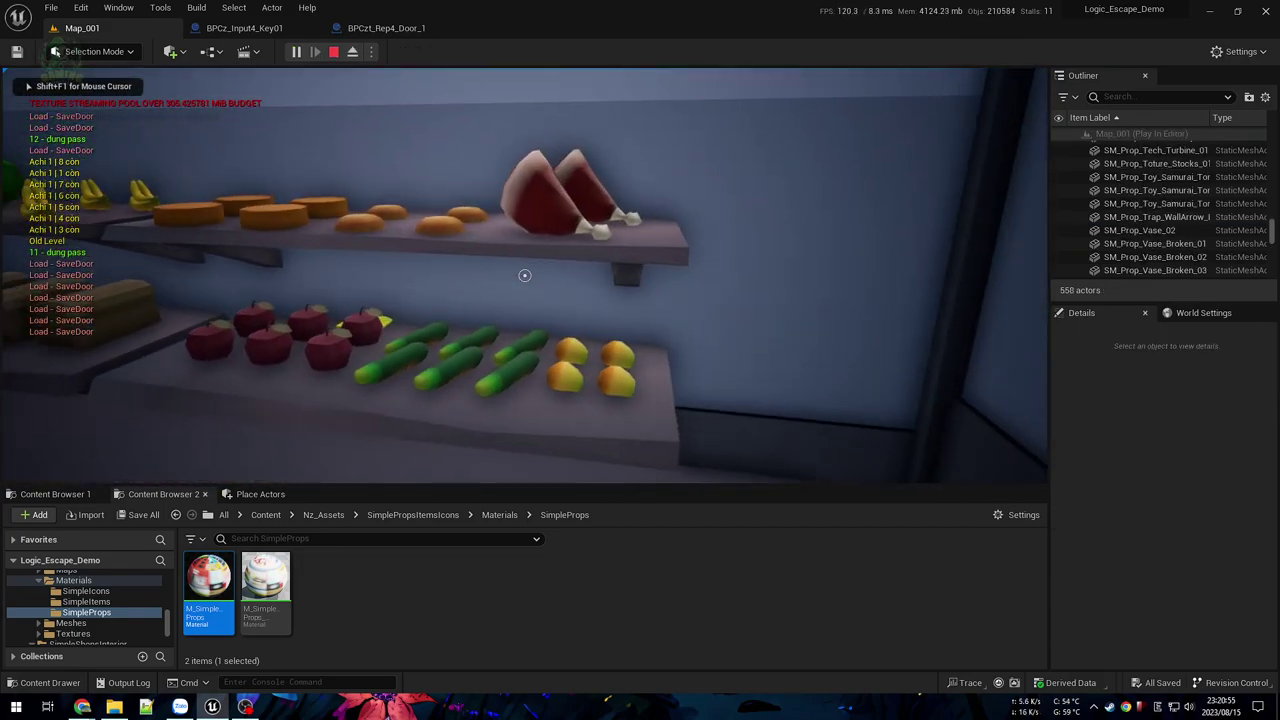
key(w)
key(w)
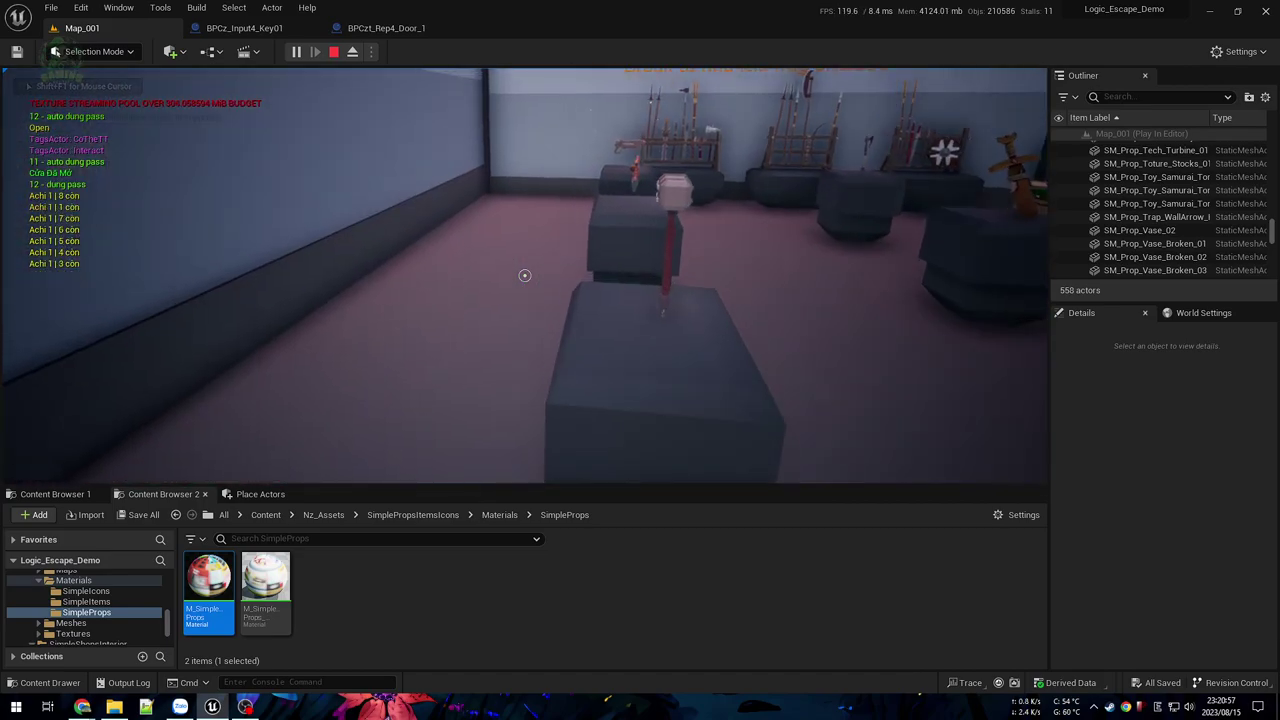
key(e)
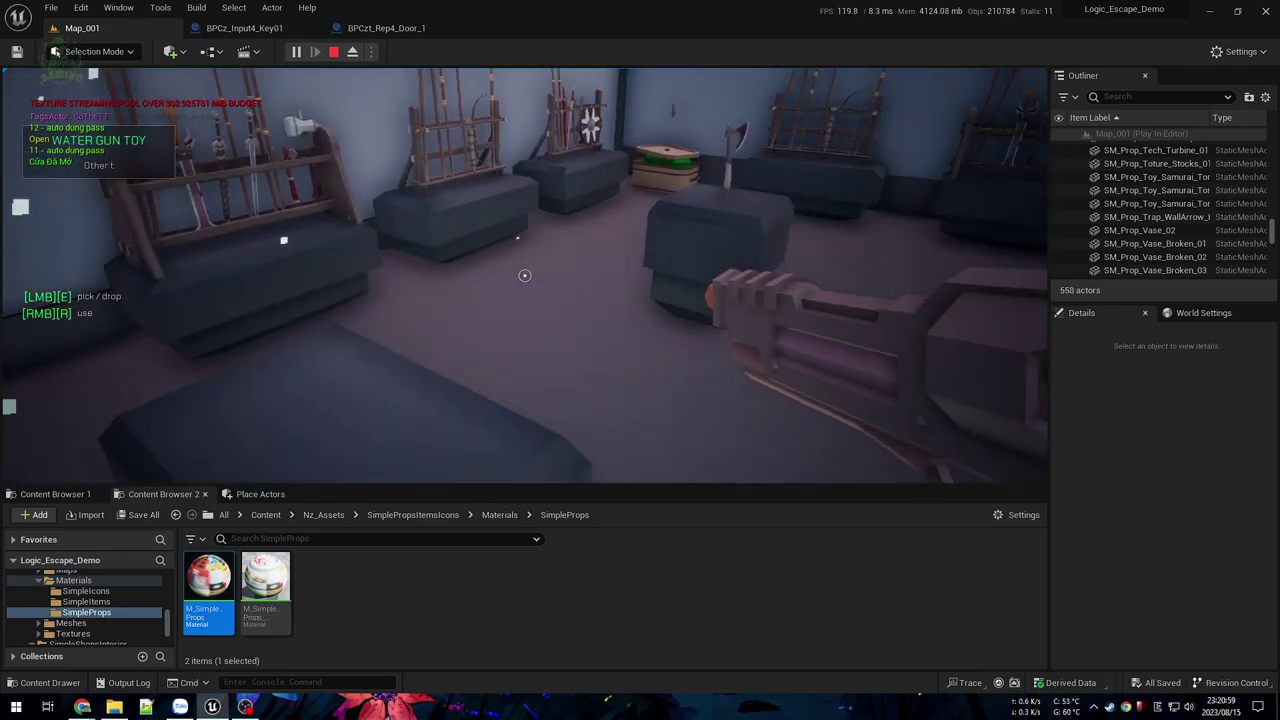
Step: Return to the food shelves and shoot the watermelons, bread and apples with the water gun
key(w)
right_click(524, 275)
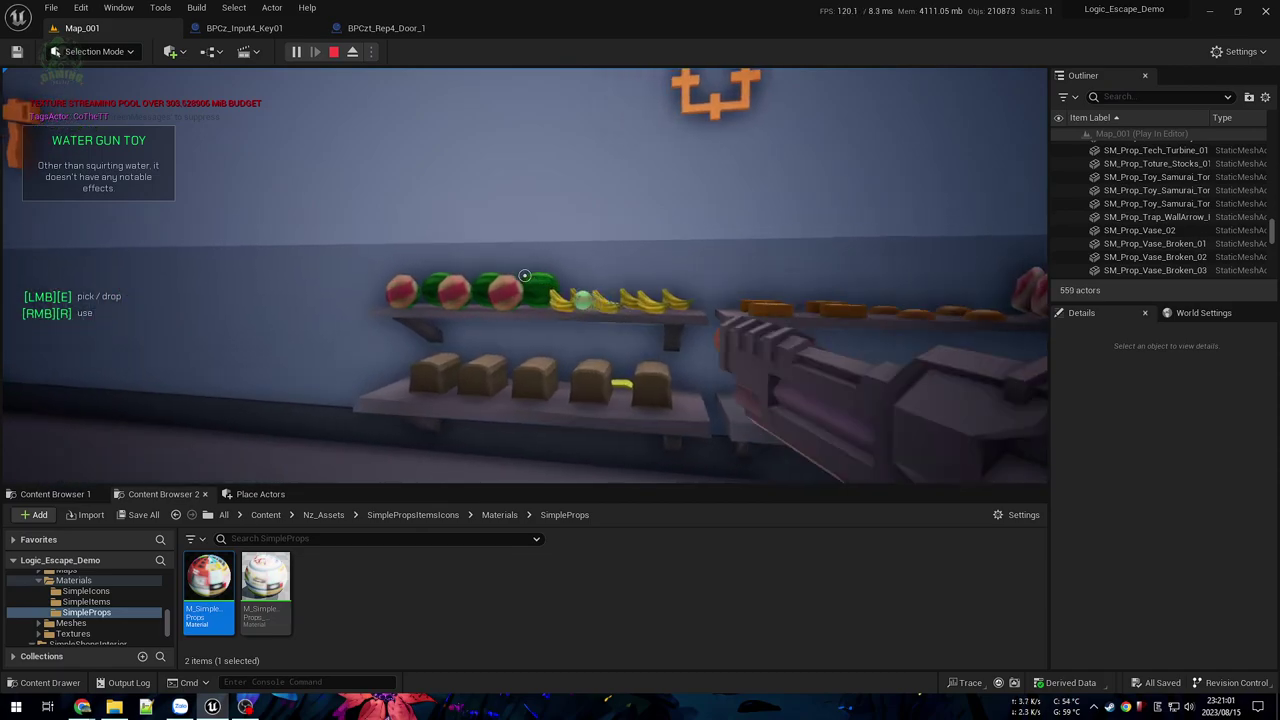
right_click(524, 275)
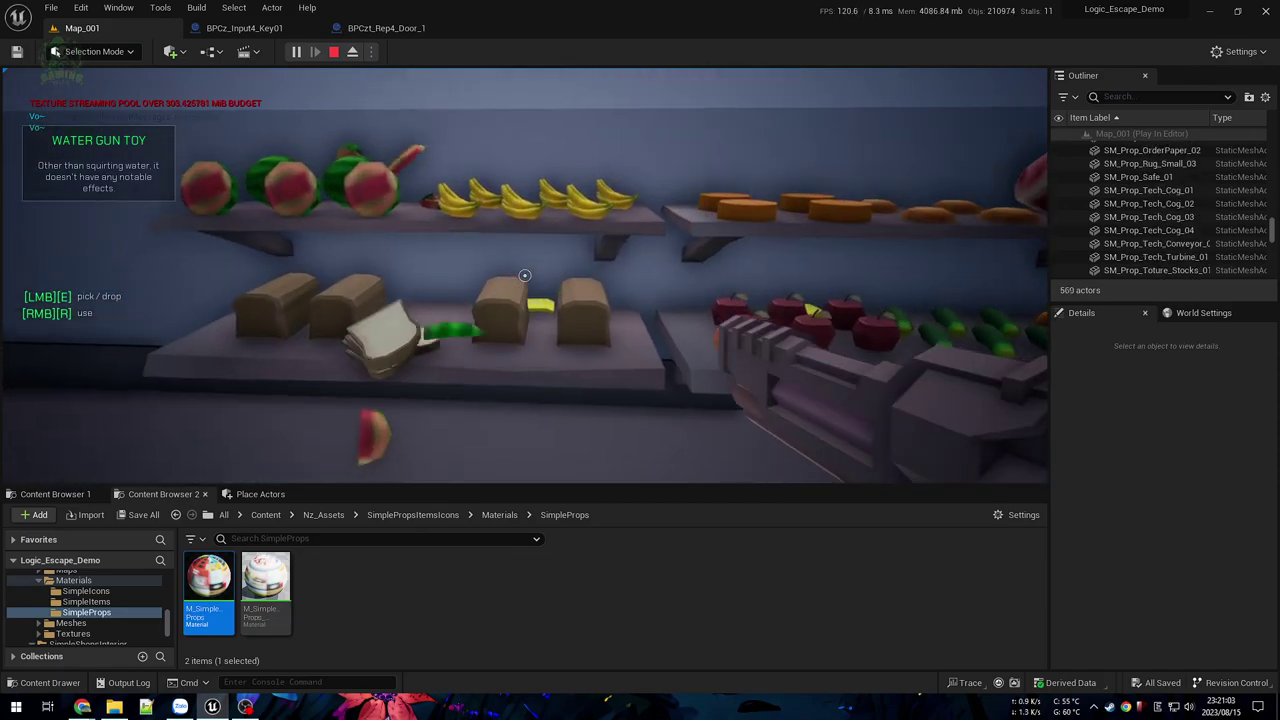
right_click(524, 275)
right_click(524, 275)
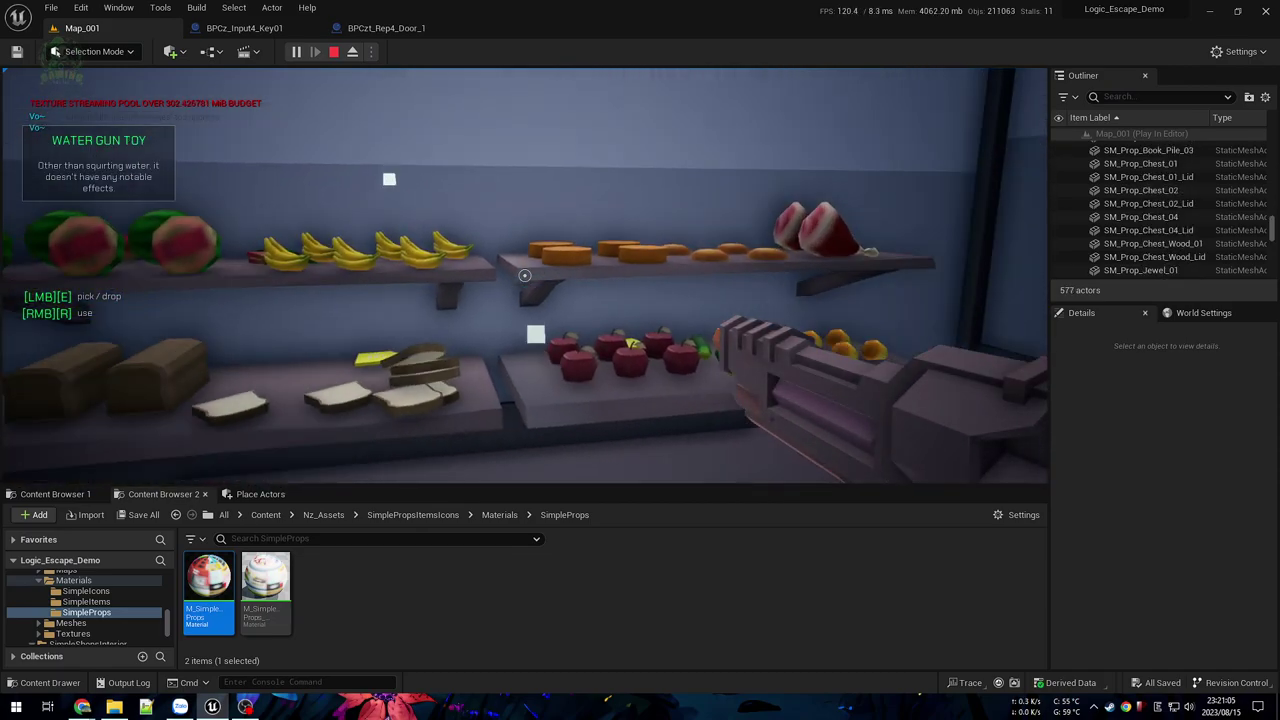
key(super)
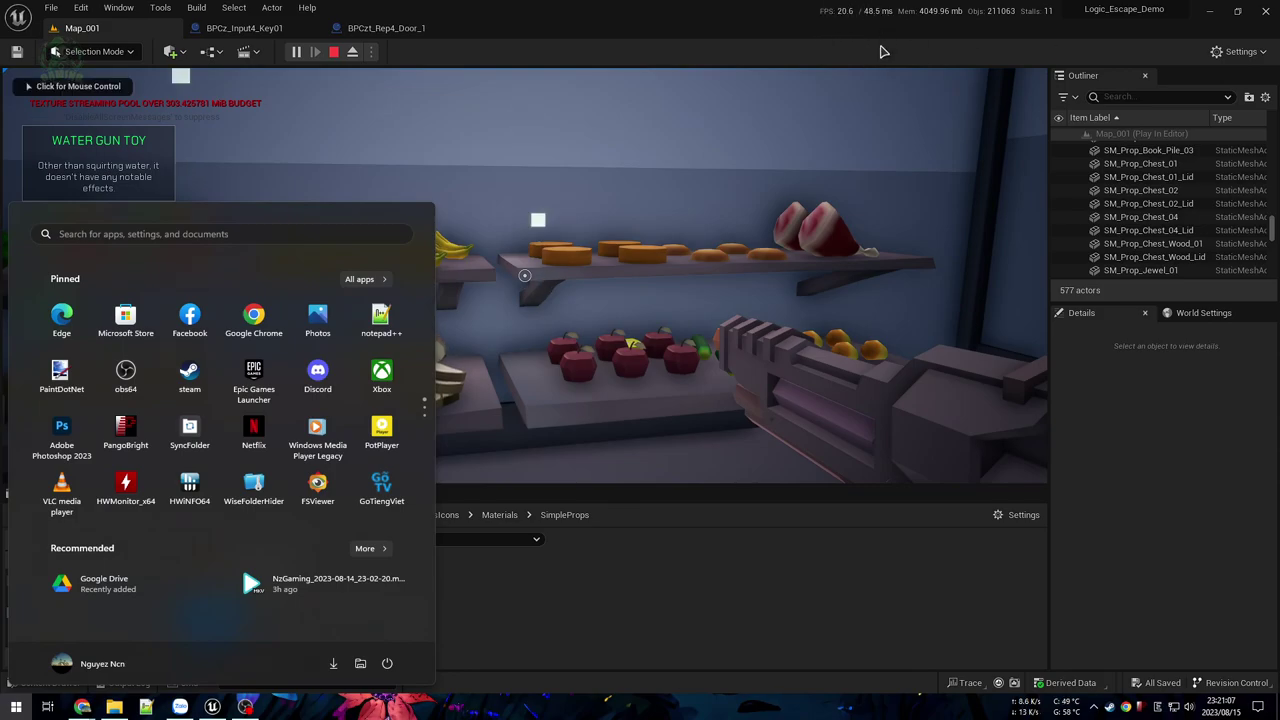
key(super)
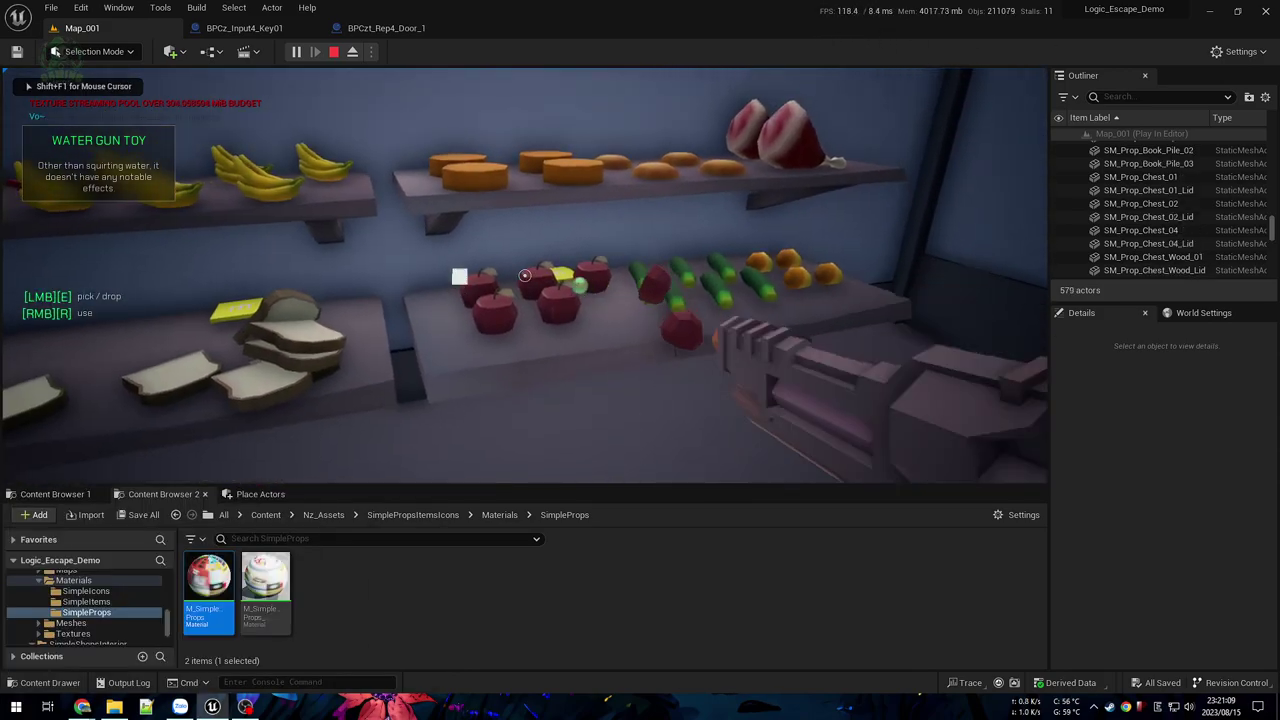
right_click(524, 275)
right_click(524, 275)
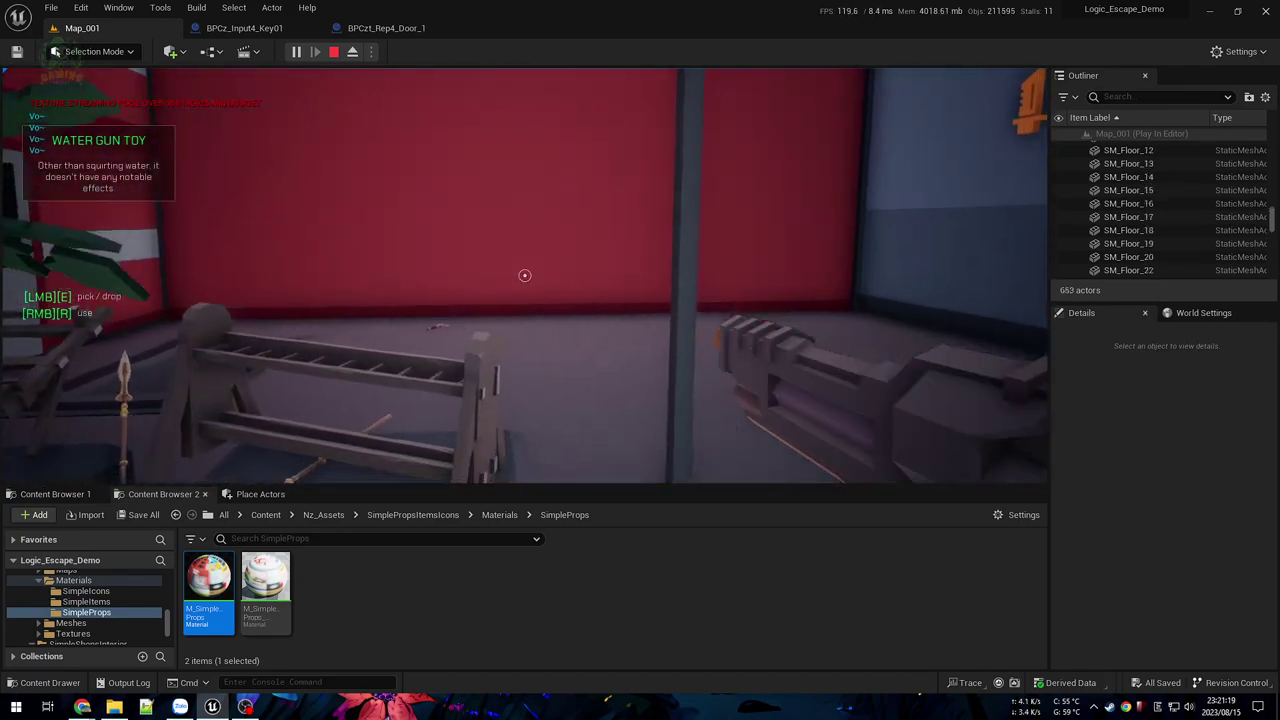
Step: Walk past the weapon pedestals back to the food shelves and stop the play-test
key(w)
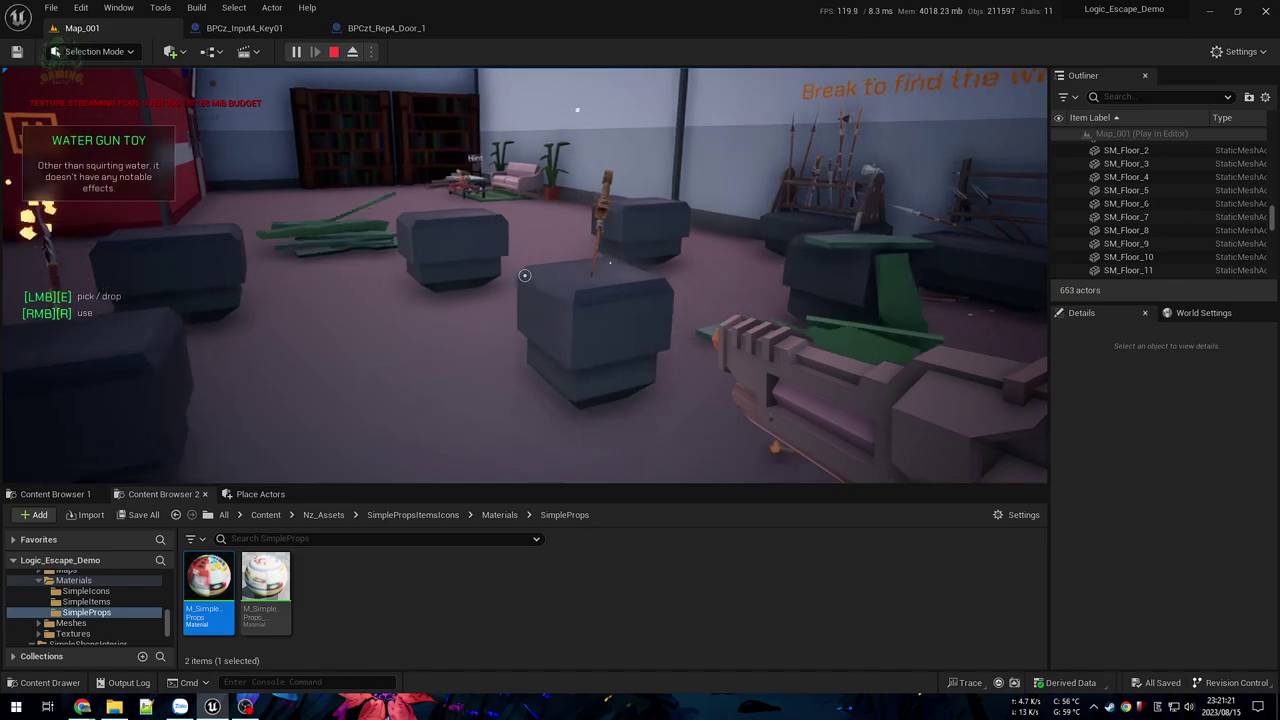
key(w)
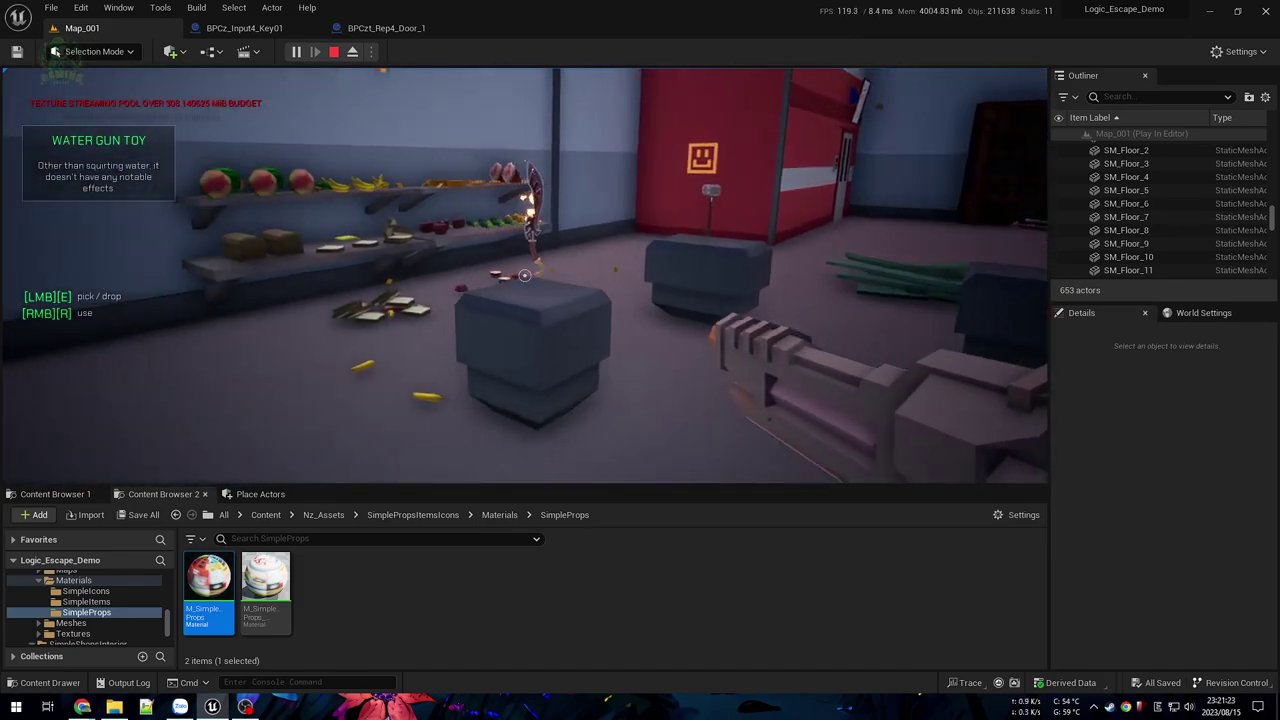
key(w)
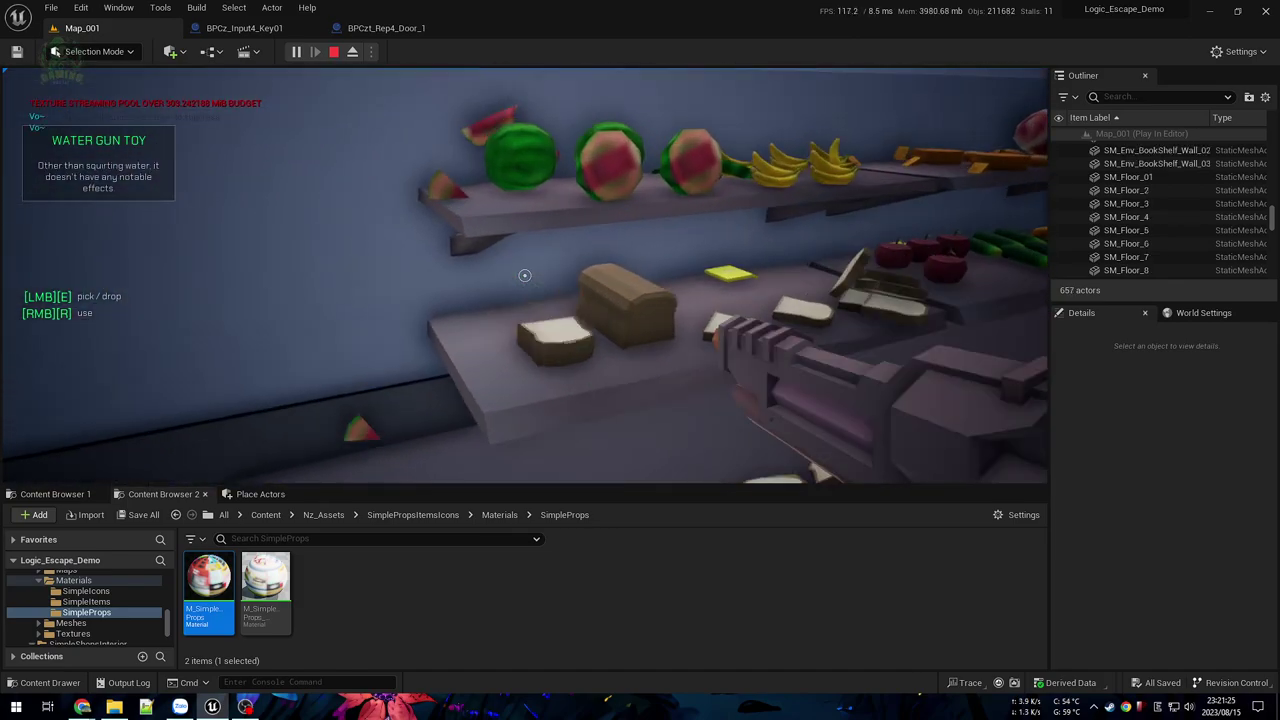
key(Escape)
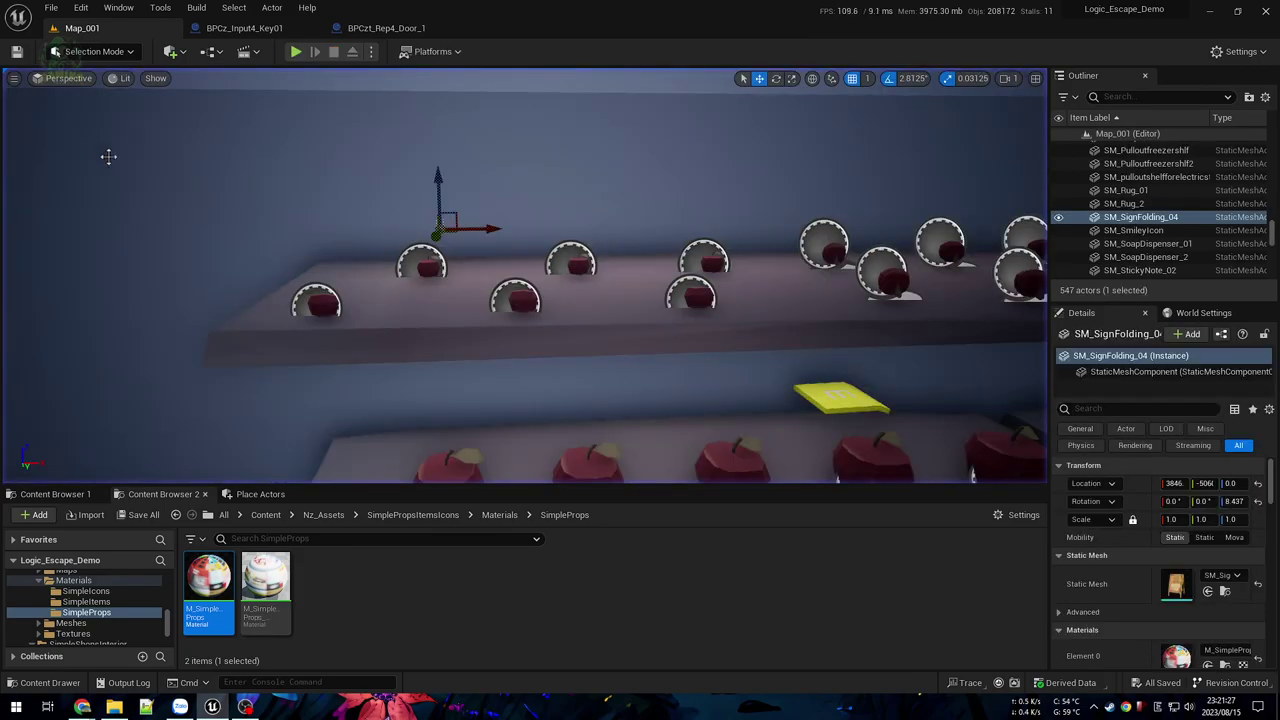
Step: Frame the breakable item BP1_CanBreakItem29 in the viewport and select the water gun BP_Item_Pistol on its pedestal
click(516, 298)
key(f)
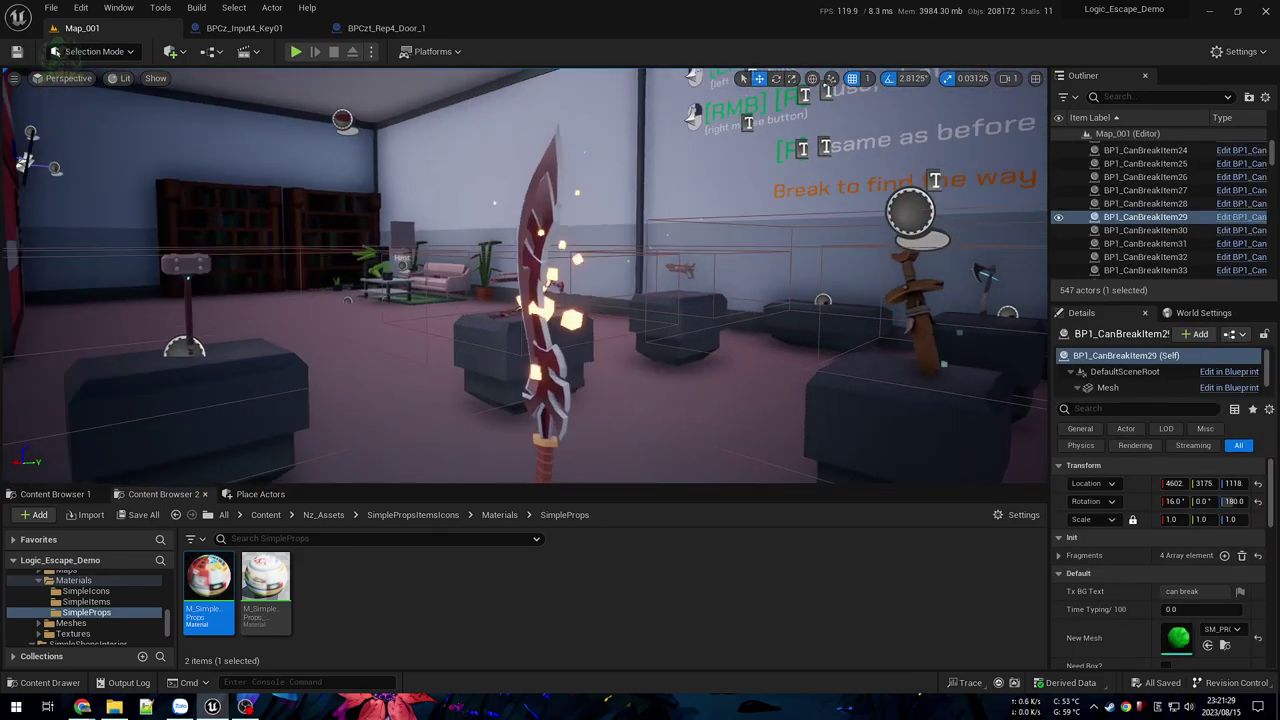
key(w)
mouse_move(734, 340)
right_down()
mouse_move(734, 374)
mouse_move(734, 362)
right_up()
click(732, 352)
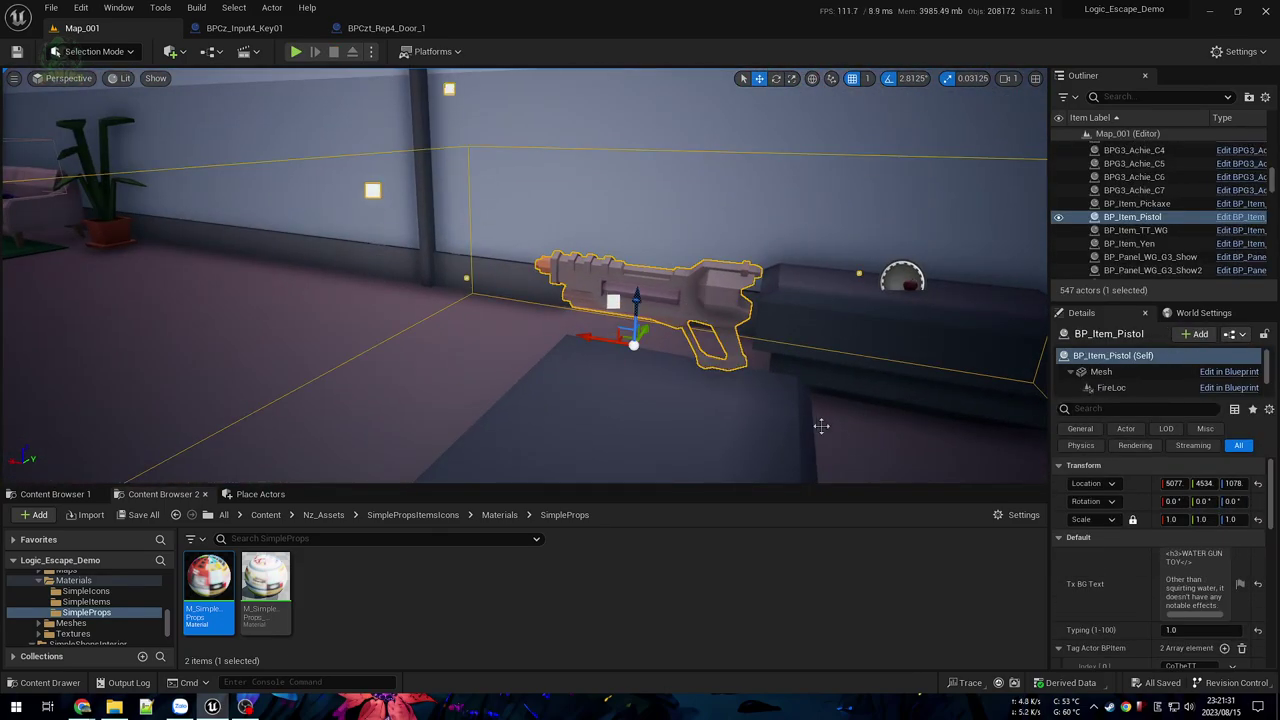
Step: Open the water gun's Blueprint, select its Mesh in the preview and locate the Polygon_Texture material in the Content Browser
scroll(1094, 573, down, 1)
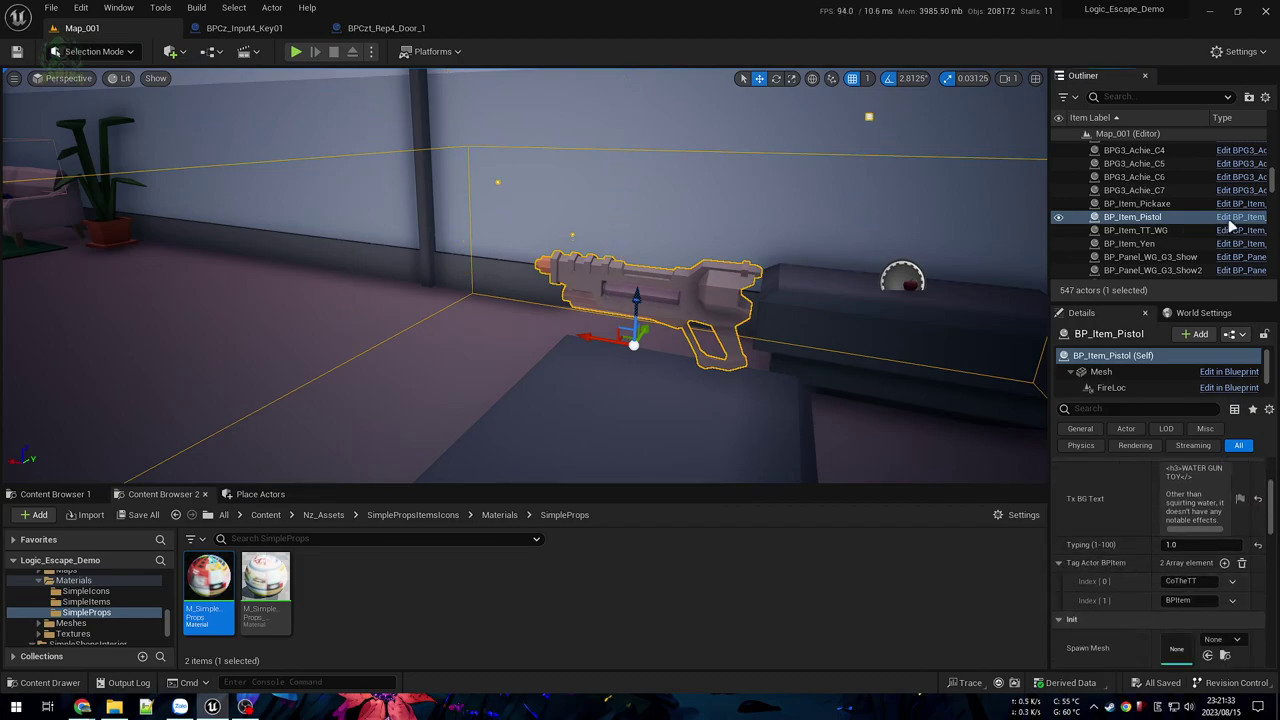
click(1238, 218)
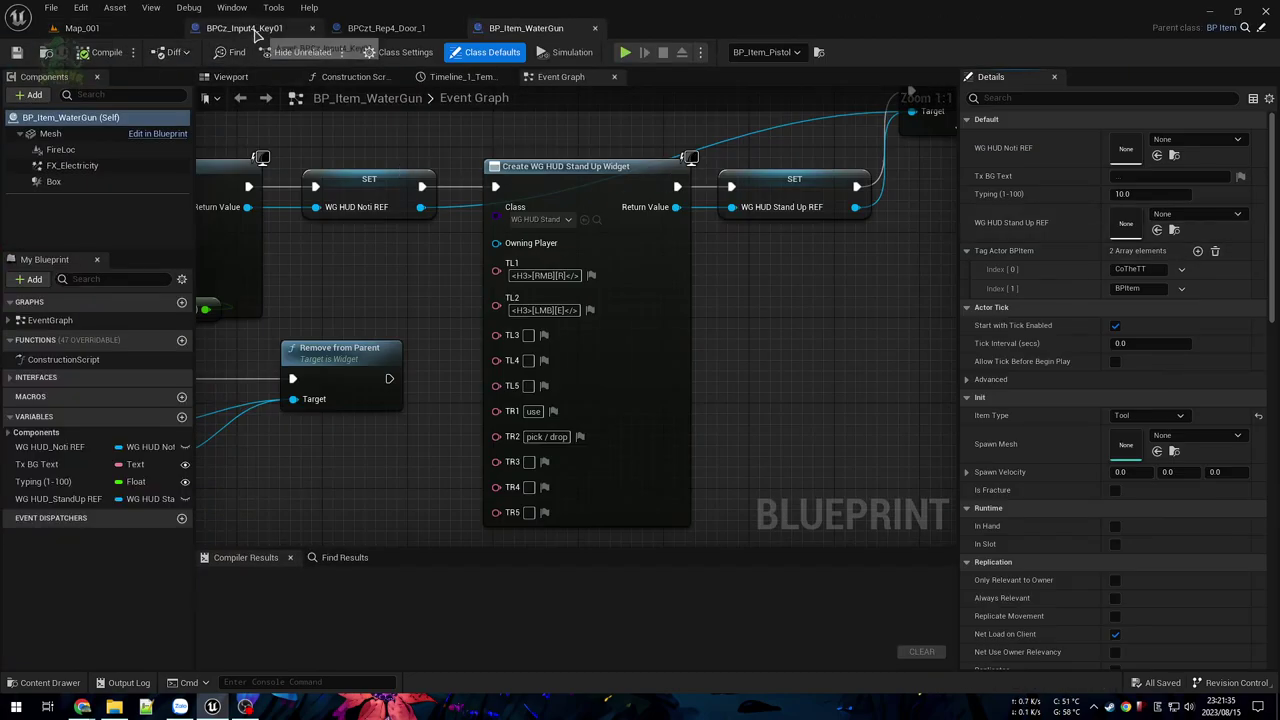
click(230, 77)
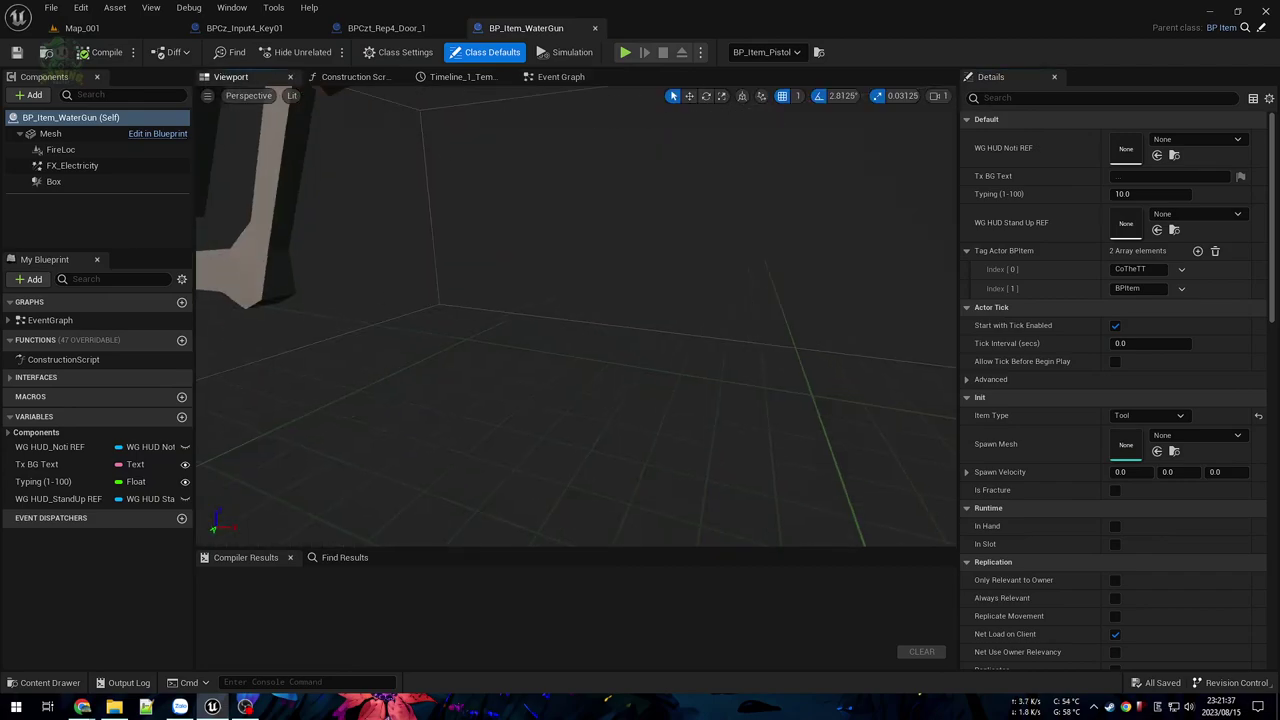
click(550, 345)
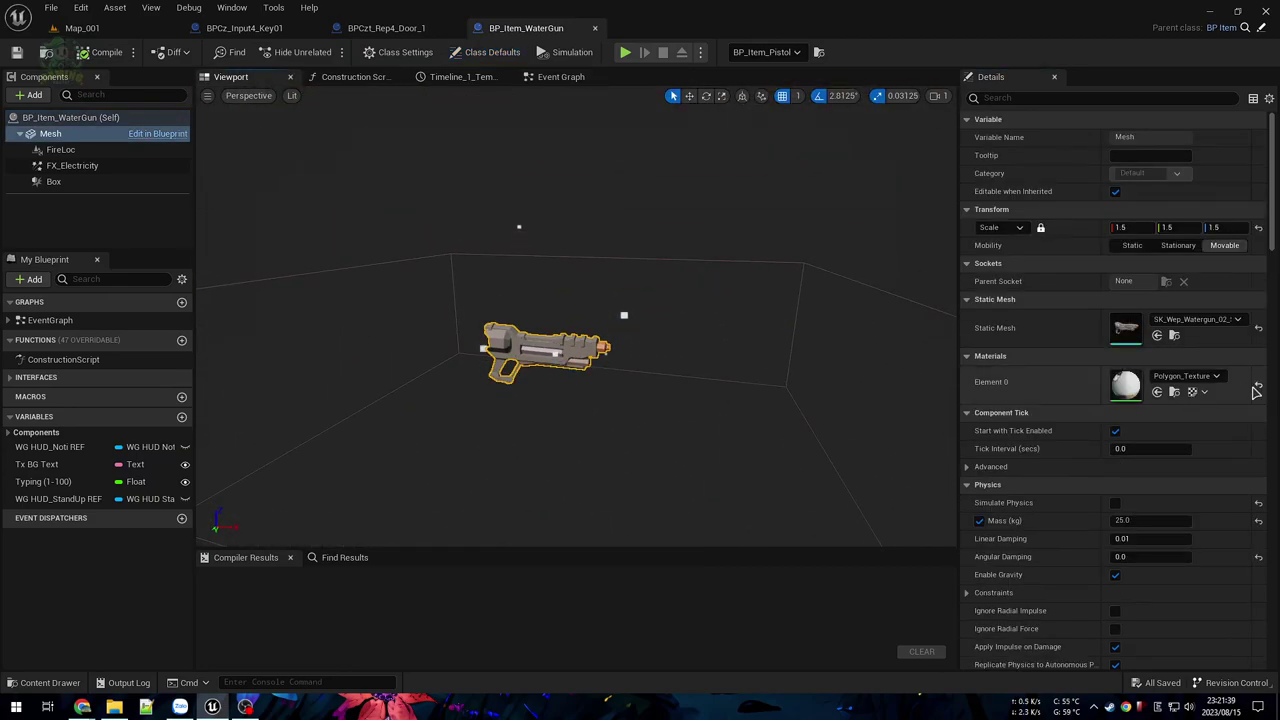
click(1174, 391)
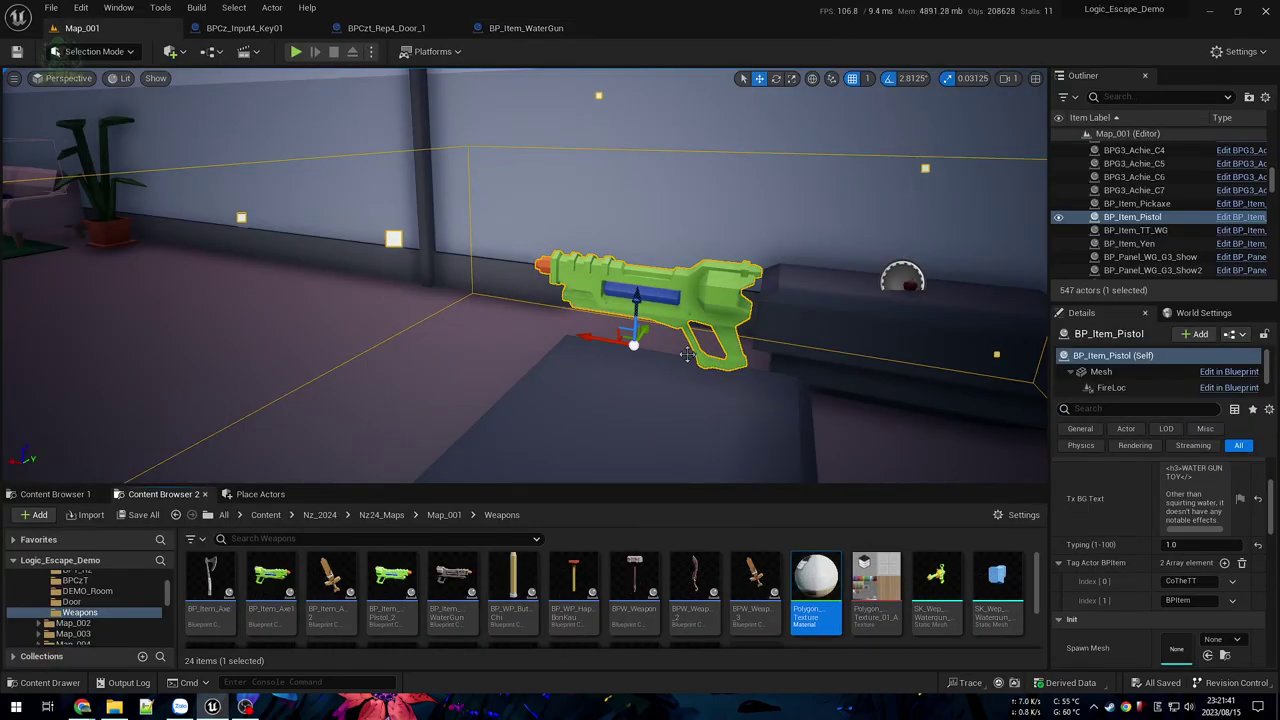
Step: Examine the water gun and the surrounding rooms of Map_001, selecting the 02_Gun_PoketCoco actor
mouse_move(491, 351)
right_down()
mouse_move(350, 360)
mouse_move(491, 351)
right_up()
right_drag(608, 443, 275, 480)
right_drag(617, 310, 415, 350)
click(615, 314)
right_drag(689, 360, 500, 440)
right_drag(643, 300, 600, 240)
right_drag(560, 300, 737, 360)
Step: Return to the Nz24_Maps folder, open the Map_002 level and look over its office desk and shelves
key(alt+Left)
key(alt+Left)
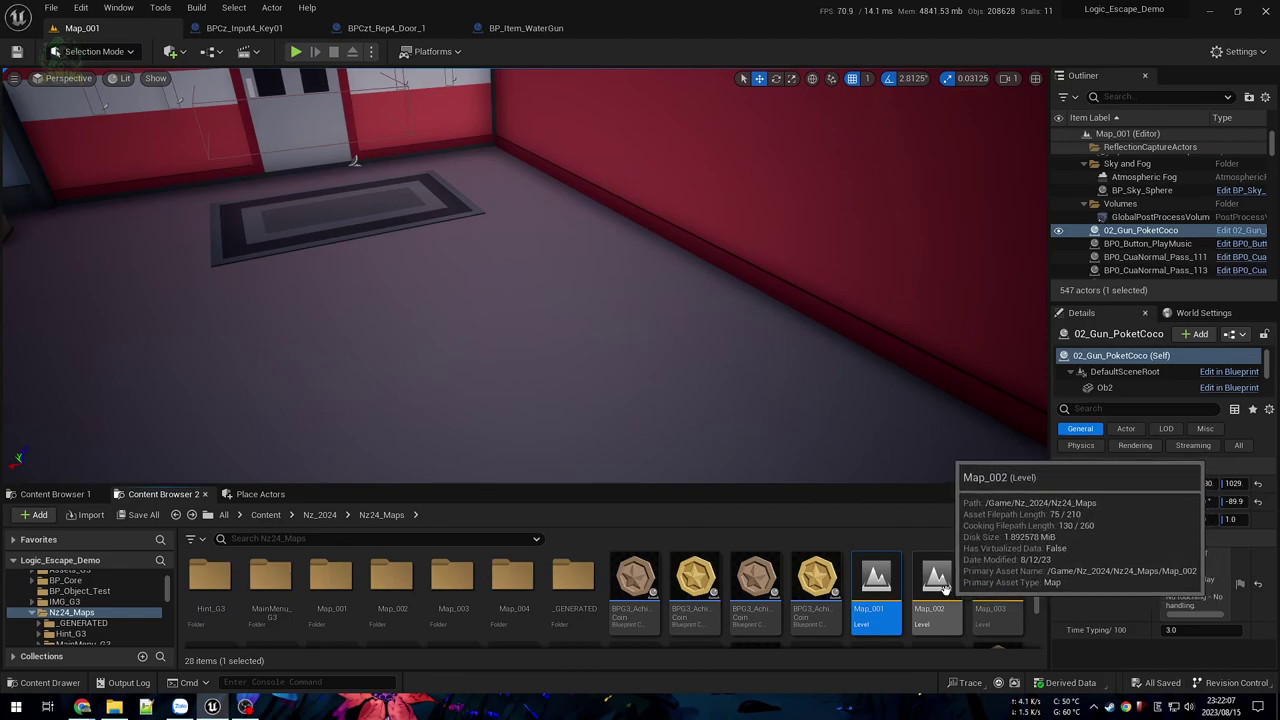
double_click(940, 585)
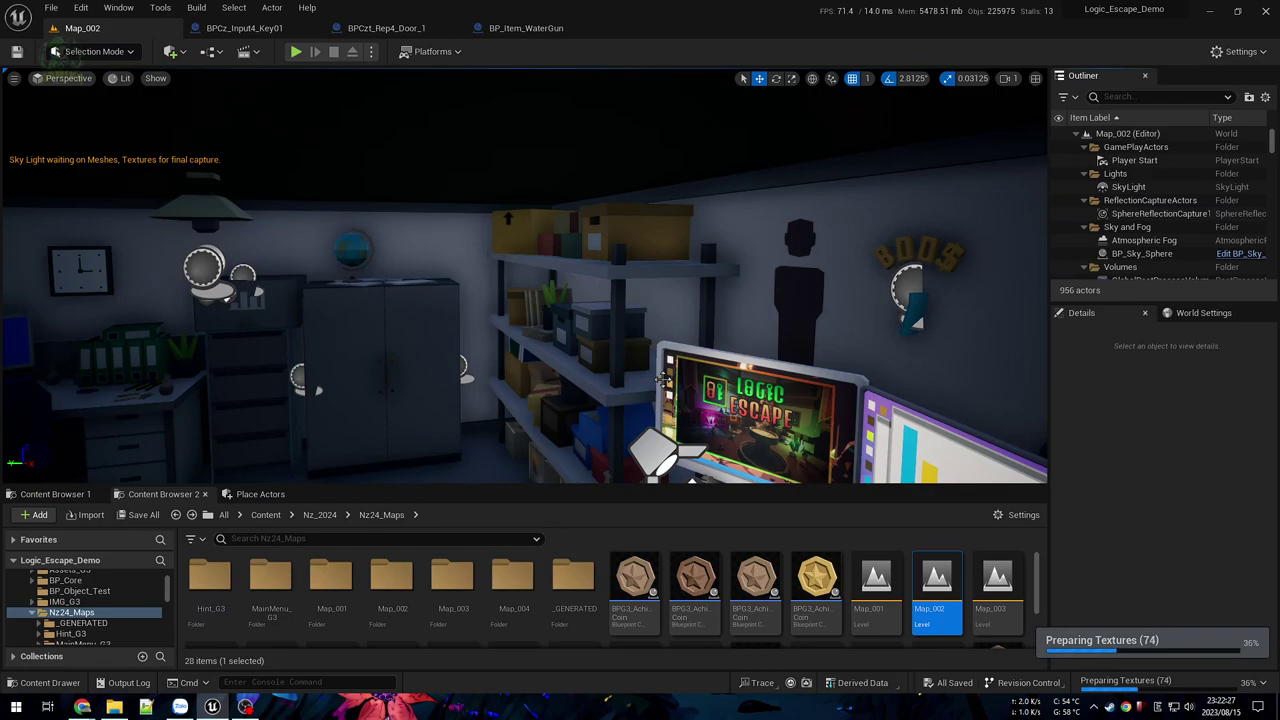
right_drag(629, 363, 594, 375)
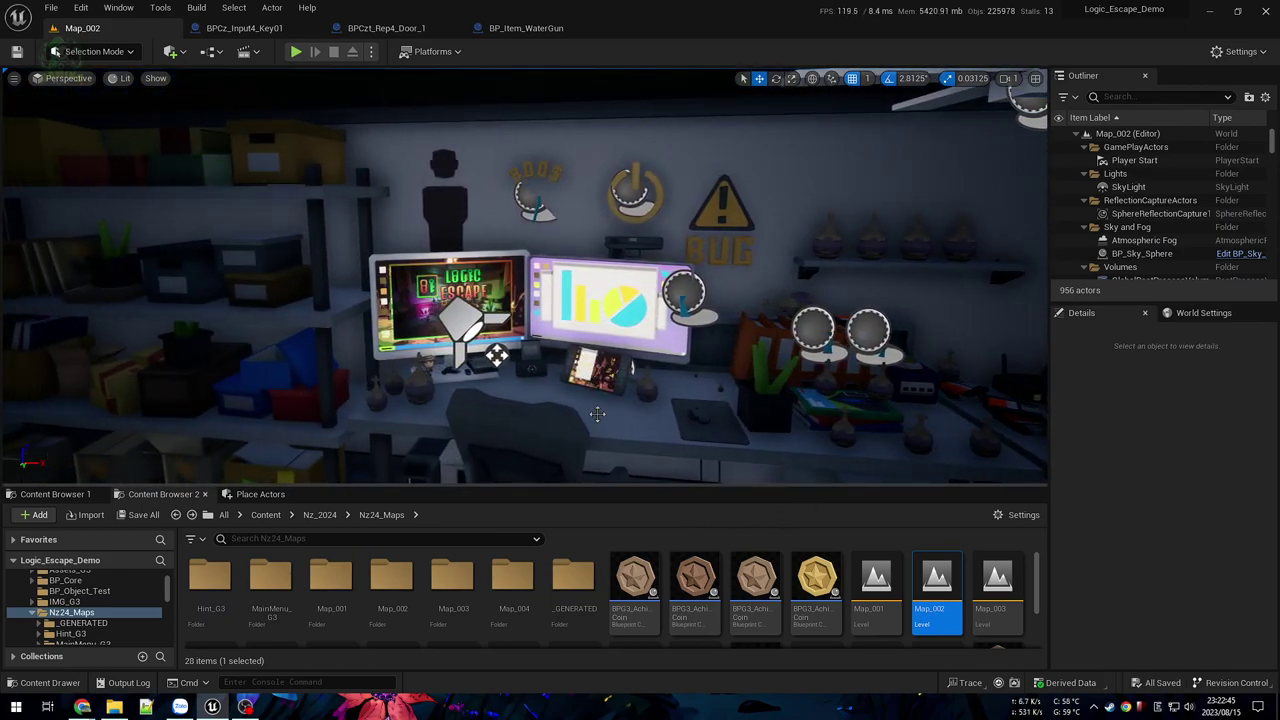
right_drag(607, 363, 656, 382)
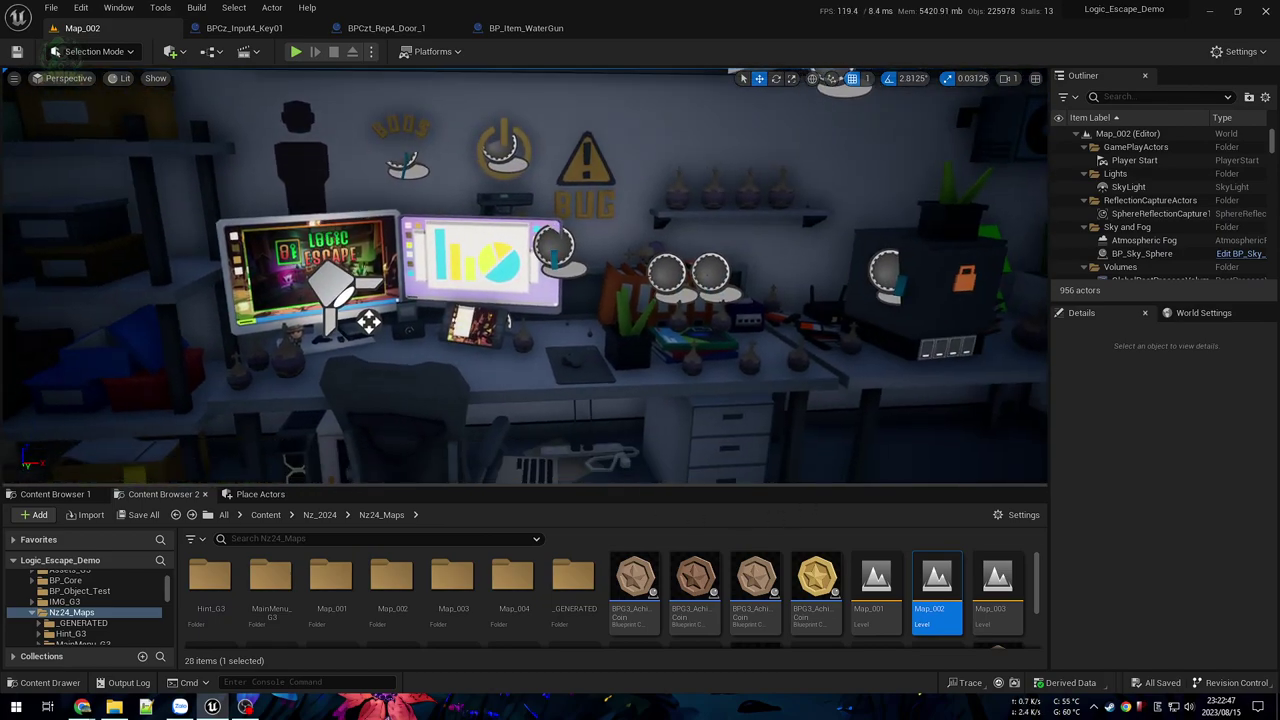
Step: Open the Map_003 level and survey its altar room and the hall with the book-holding statues
double_click(997, 585)
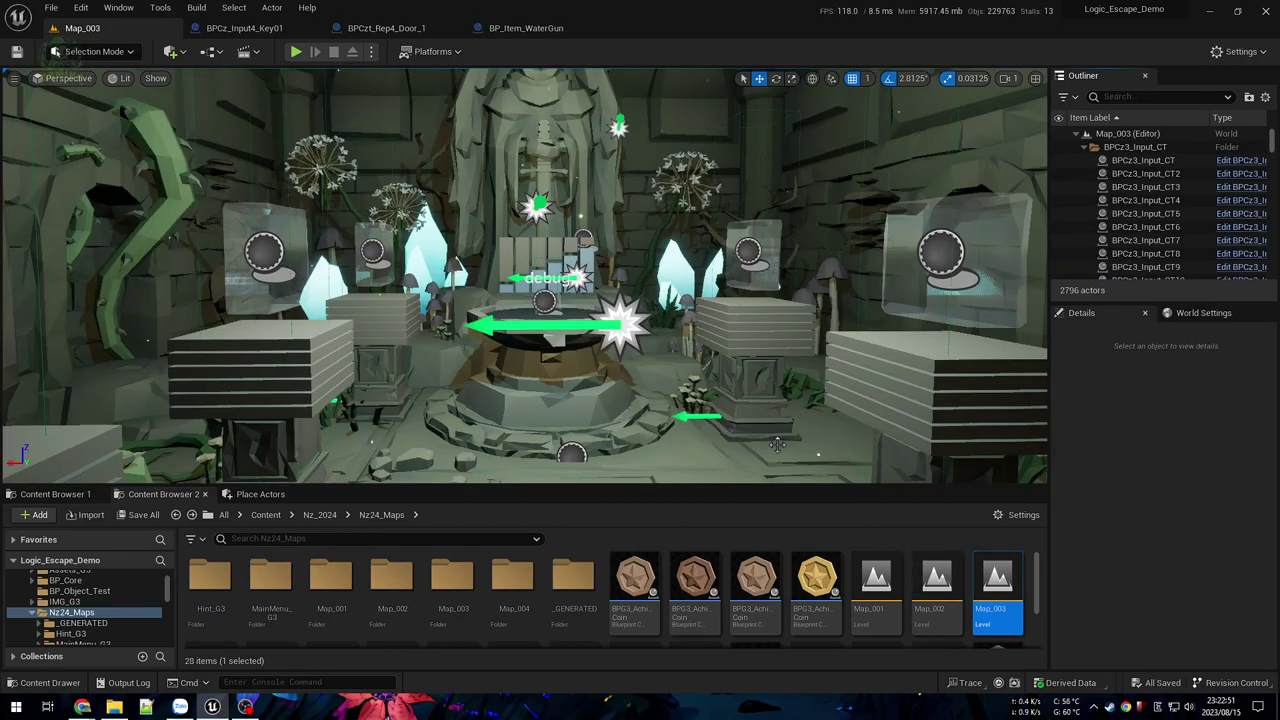
right_drag(600, 405, 500, 400)
right_drag(602, 381, 586, 390)
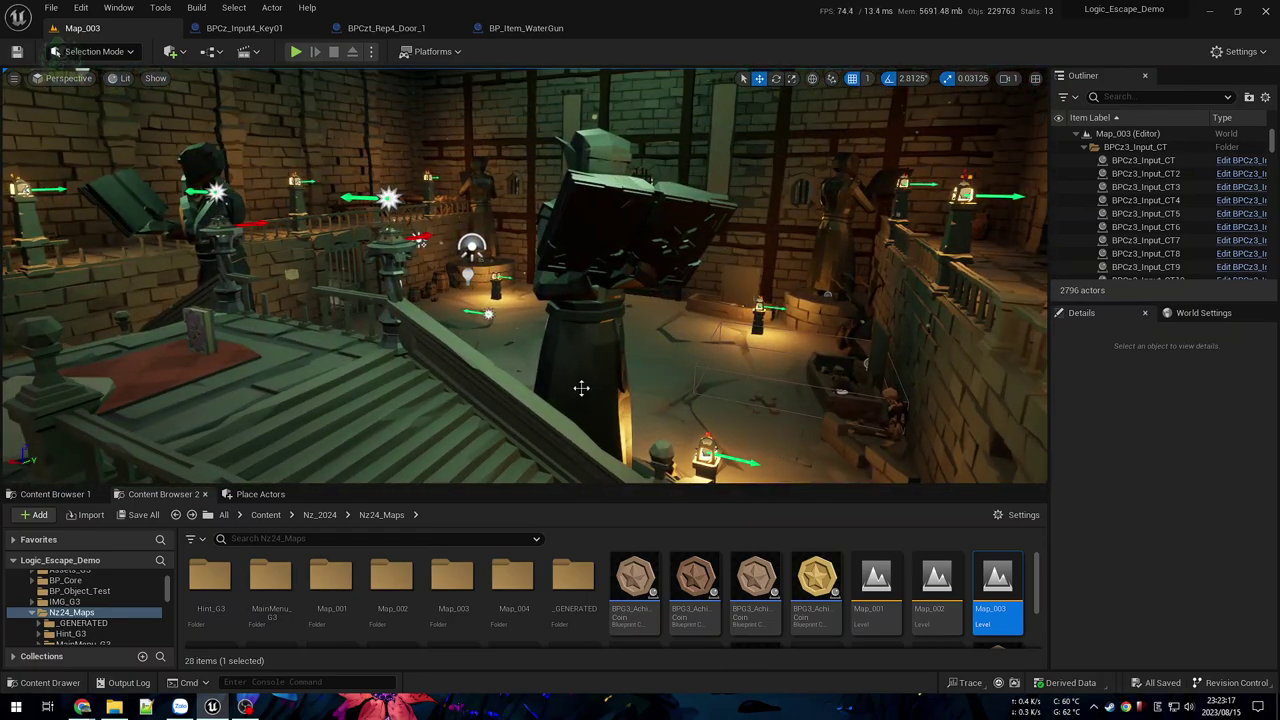
Step: Select the statue BPCz_Con3_Tuong4 and examine the staircase and carpeted walkway around it
click(584, 372)
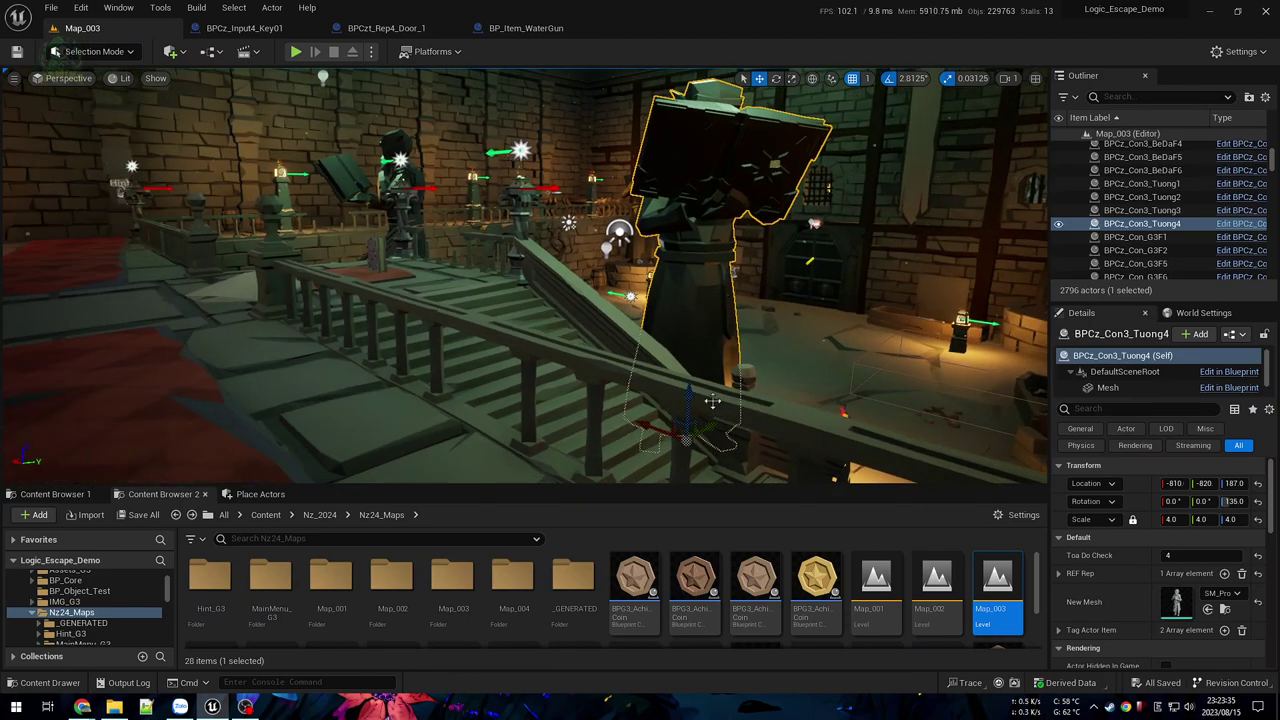
right_drag(671, 399, 550, 390)
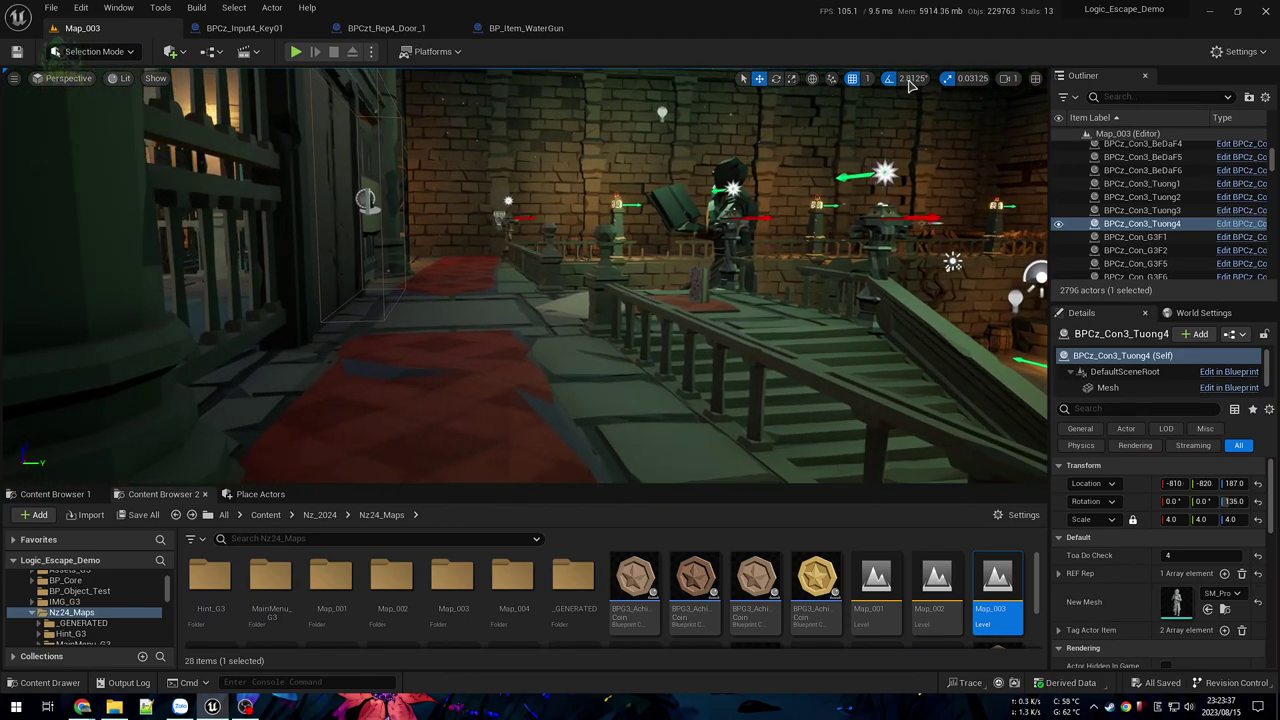
right_drag(728, 293, 846, 376)
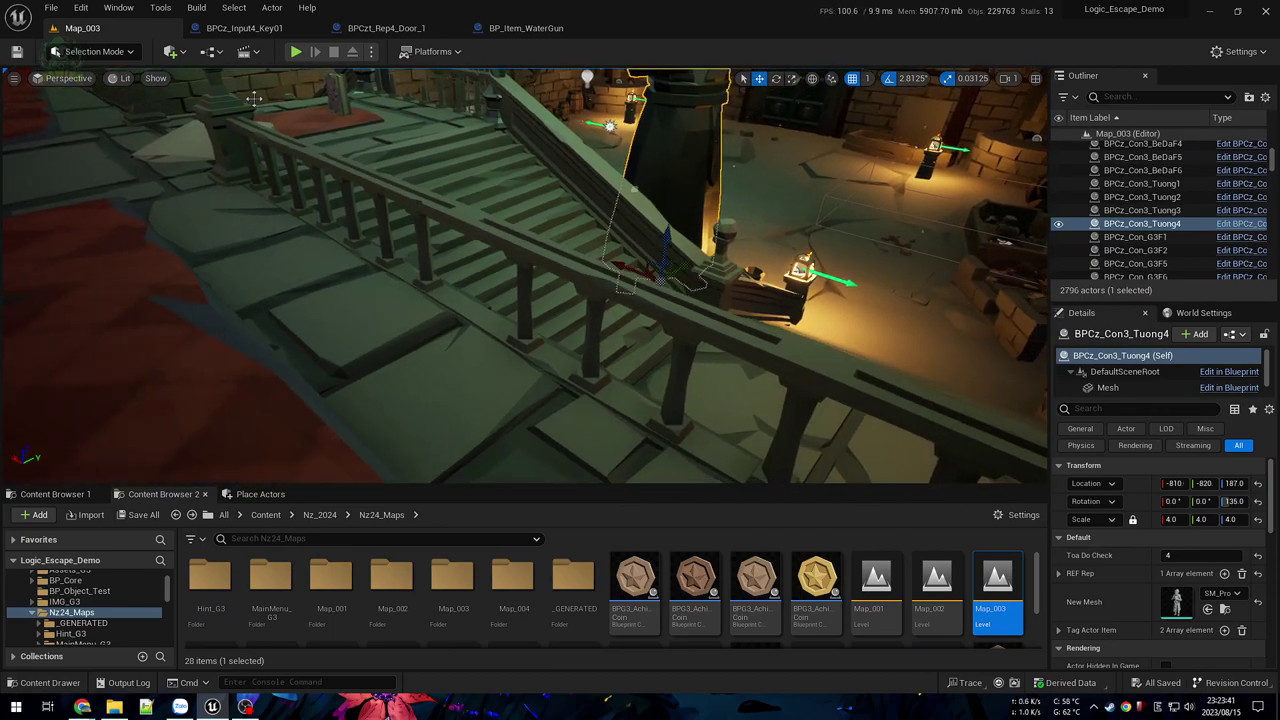
right_drag(447, 210, 317, 337)
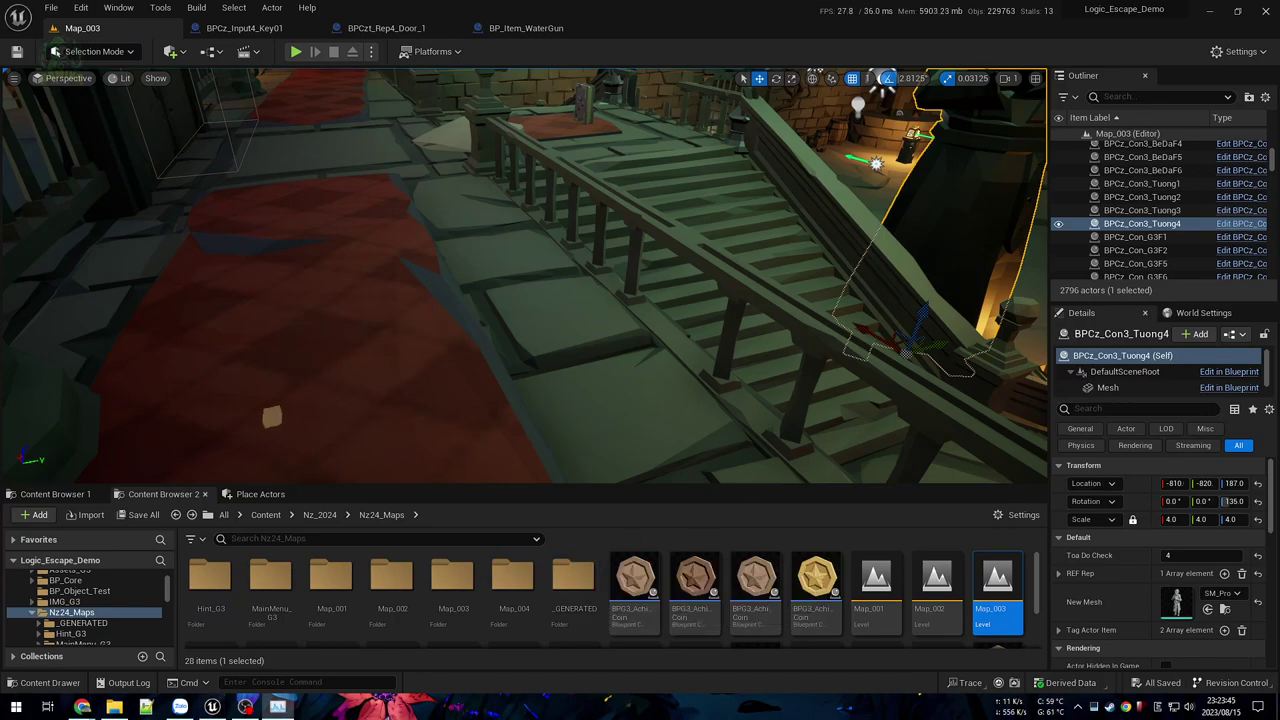
Step: Check the GPU performance in Task Manager and close it
key(ctrl+shift+Escape)
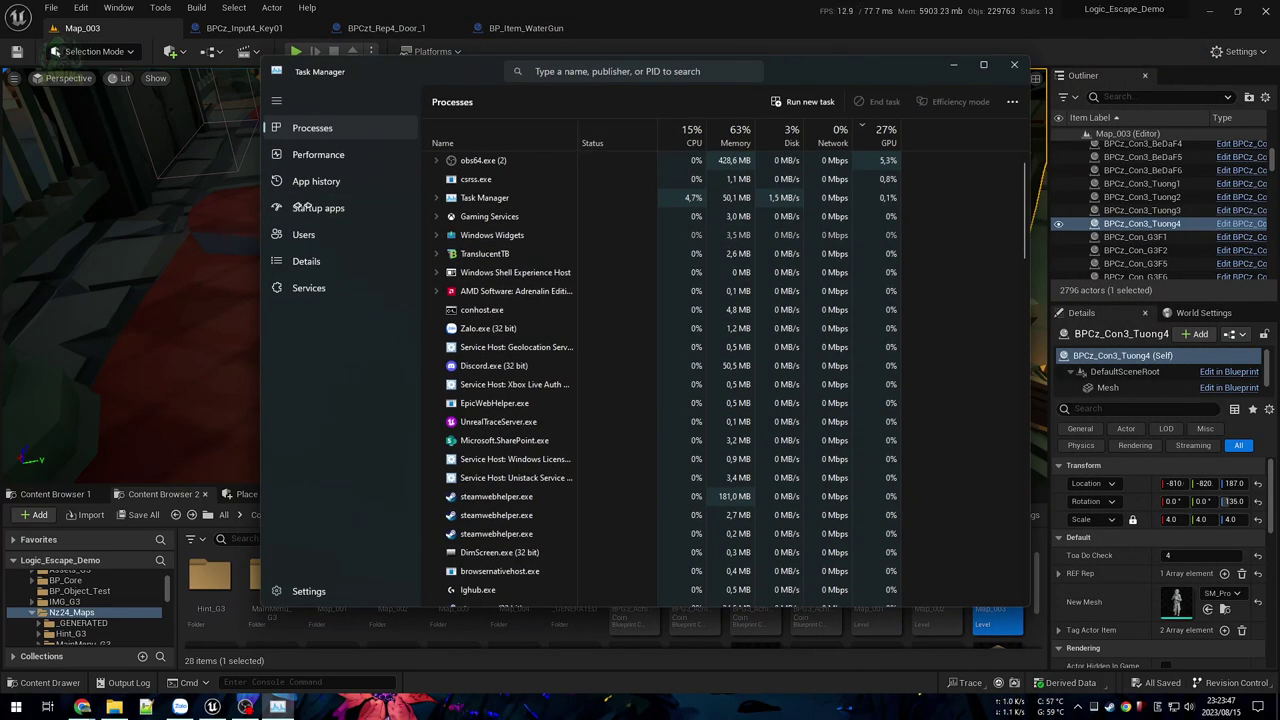
click(336, 158)
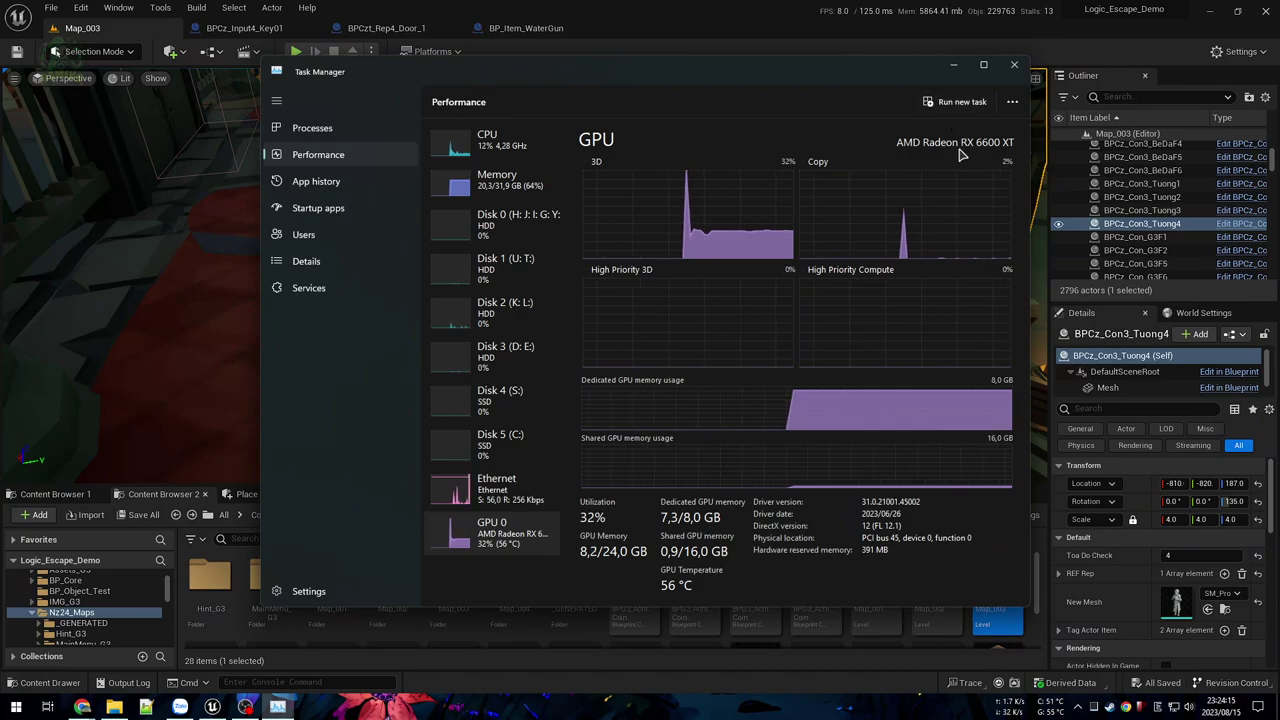
click(1015, 67)
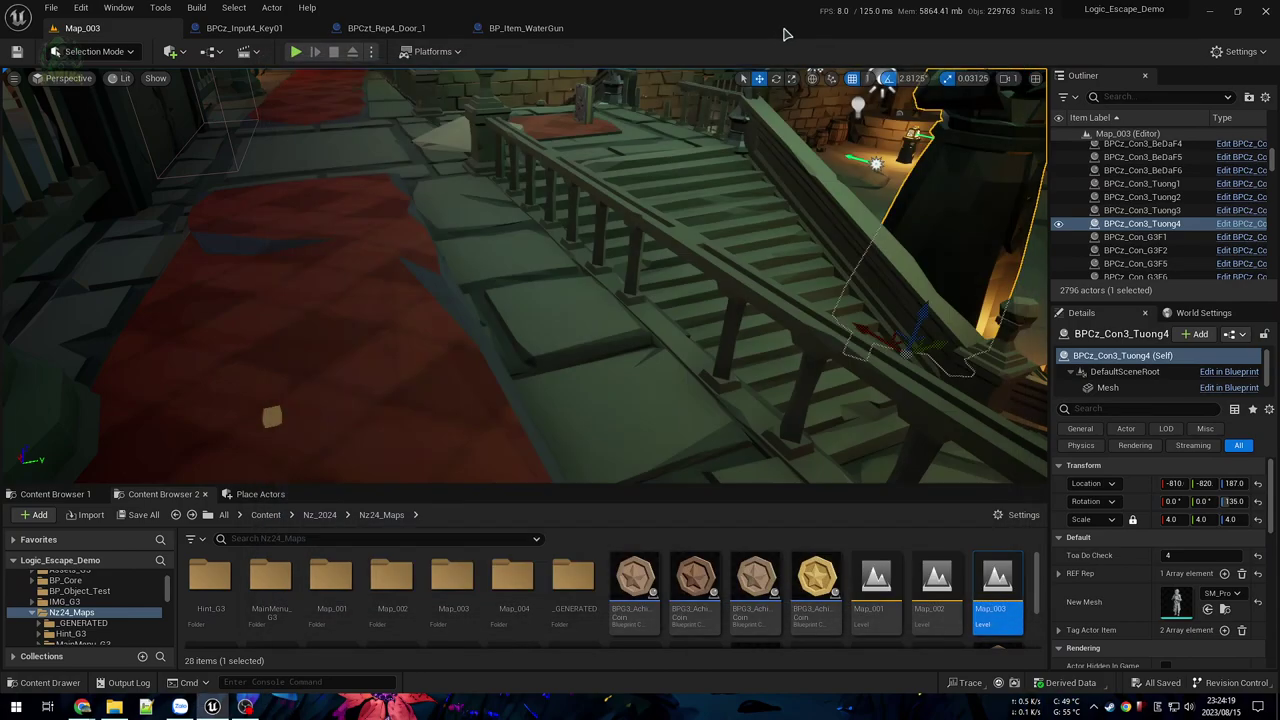
Step: Look over the Map_003 staircase once more and open the Map_004 level
mouse_move(680, 292)
right_down()
mouse_move(752, 272)
mouse_move(680, 292)
right_up()
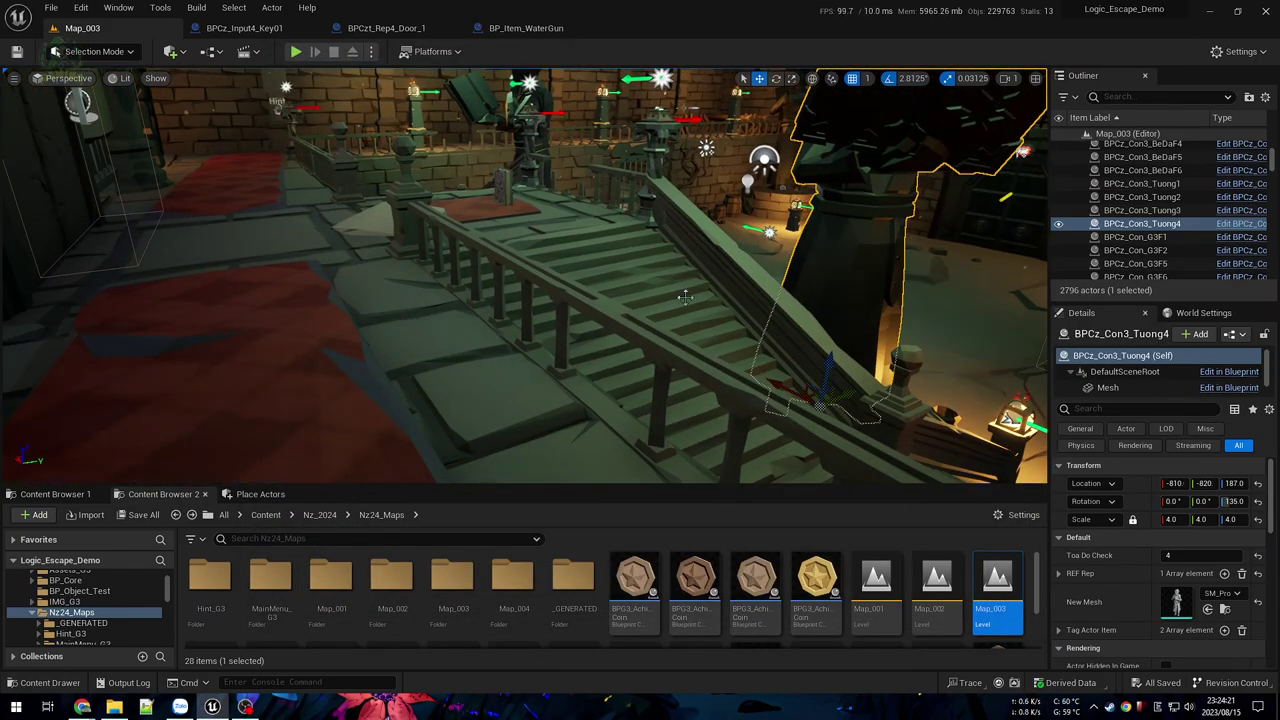
scroll(857, 588, down, 3)
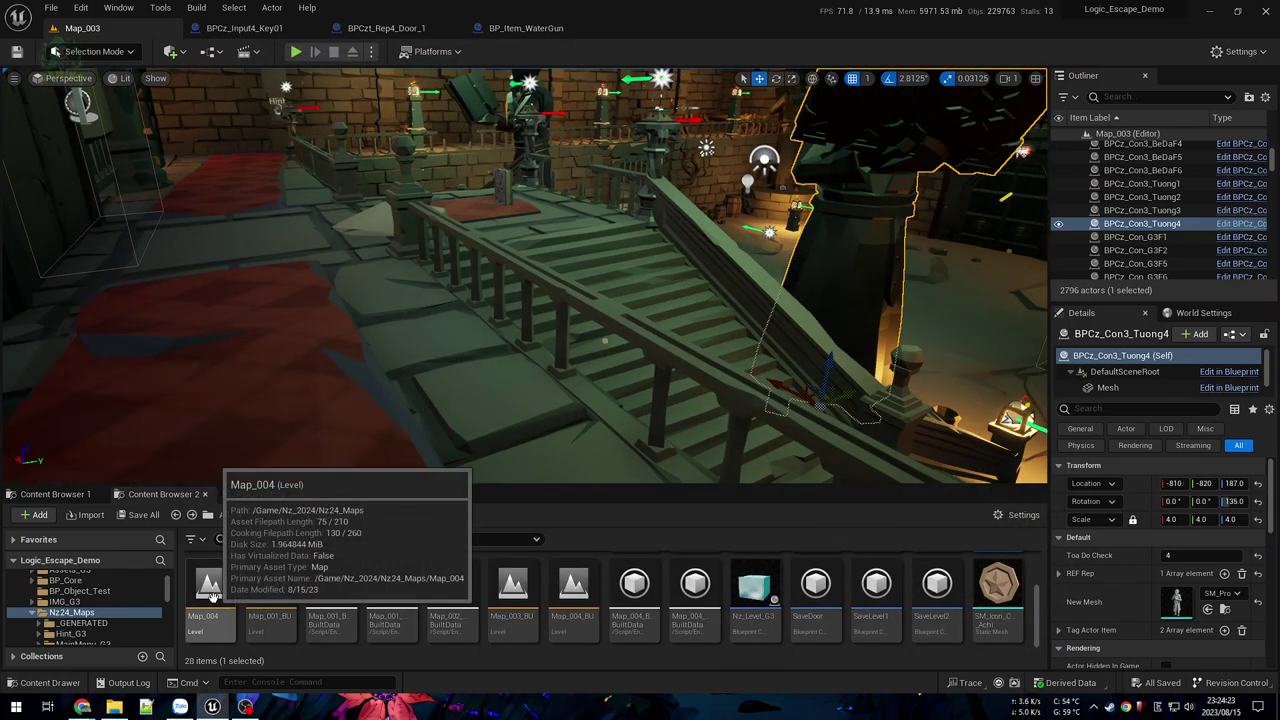
key(f)
double_click(210, 590)
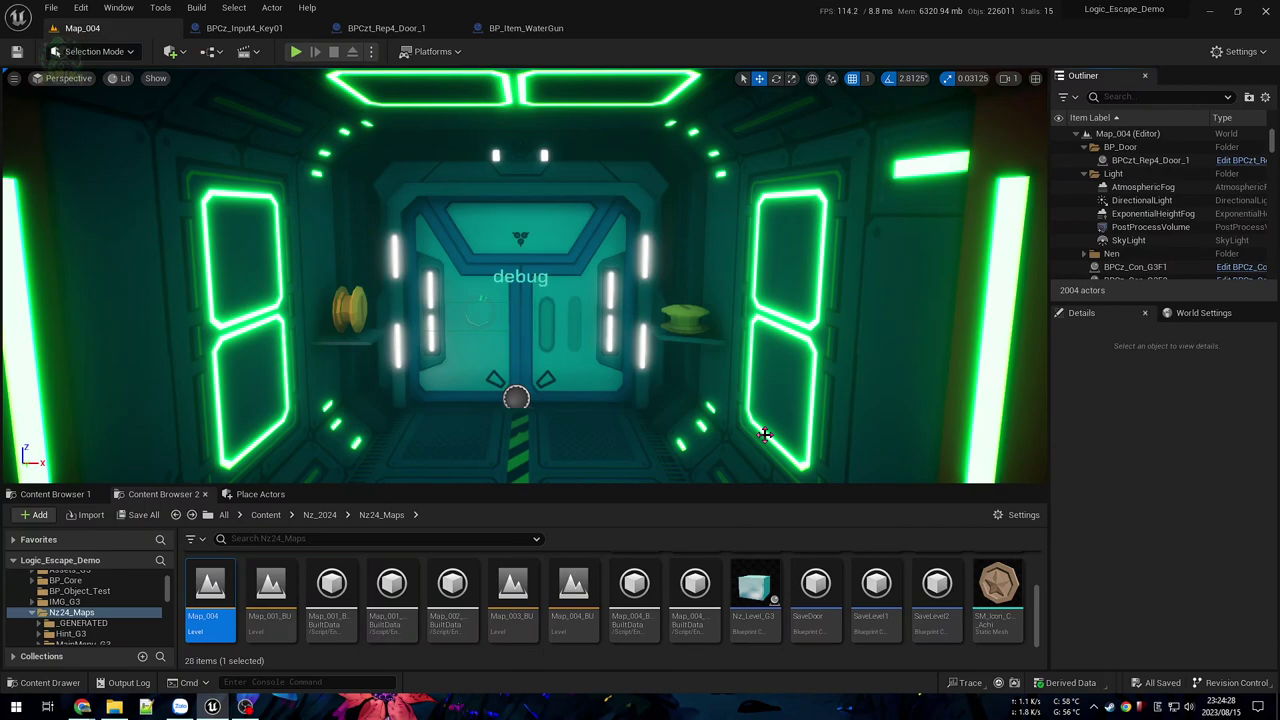
Step: Select the debug door at the end of the neon-green corridor and open its BPCzt_Rep4_Door_3 blueprint to view the door model
right_drag(722, 418, 704, 426)
key(w)
key(s)
key(s)
mouse_move(562, 355)
right_down()
mouse_move(562, 372)
mouse_move(562, 356)
right_up()
key(w)
click(562, 356)
mouse_move(657, 340)
right_down()
mouse_move(645, 322)
mouse_move(657, 334)
right_up()
key(s)
click(1221, 225)
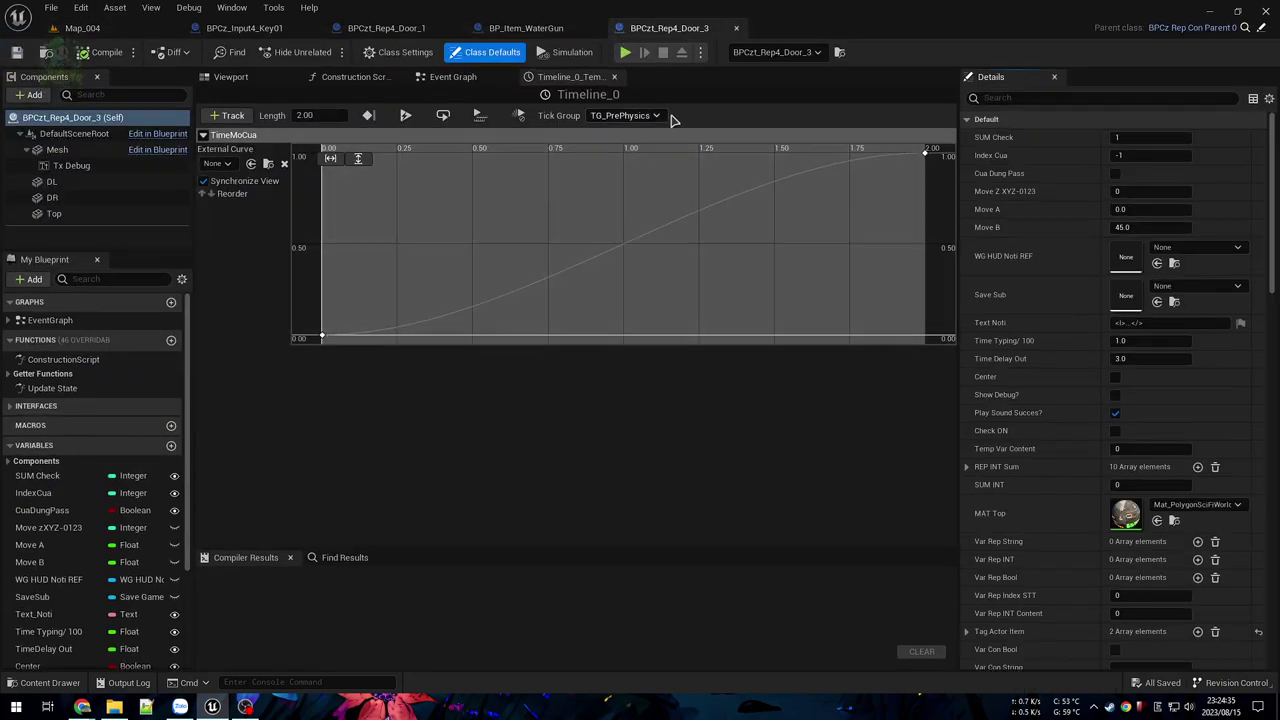
click(265, 77)
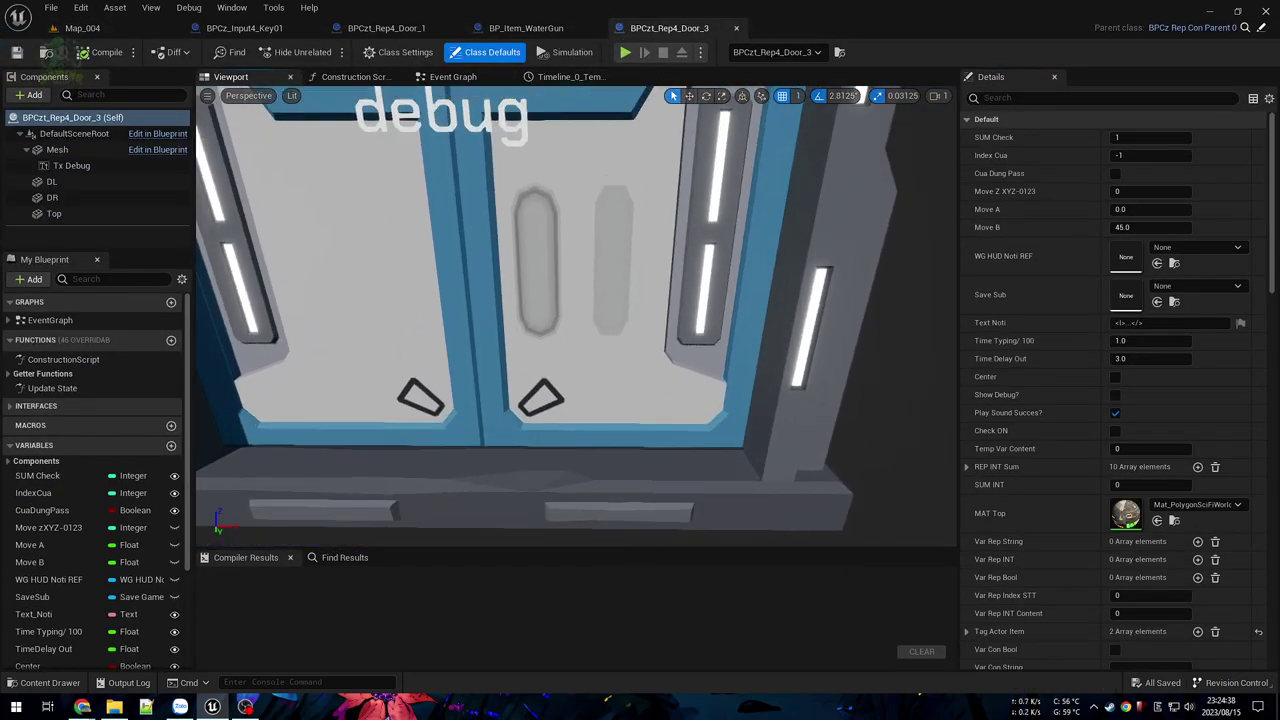
Step: Return to Map_004 and inspect the shelf key BP_PUp_Key4 and the door's key slot BPCz_Input4_Key3
click(82, 28)
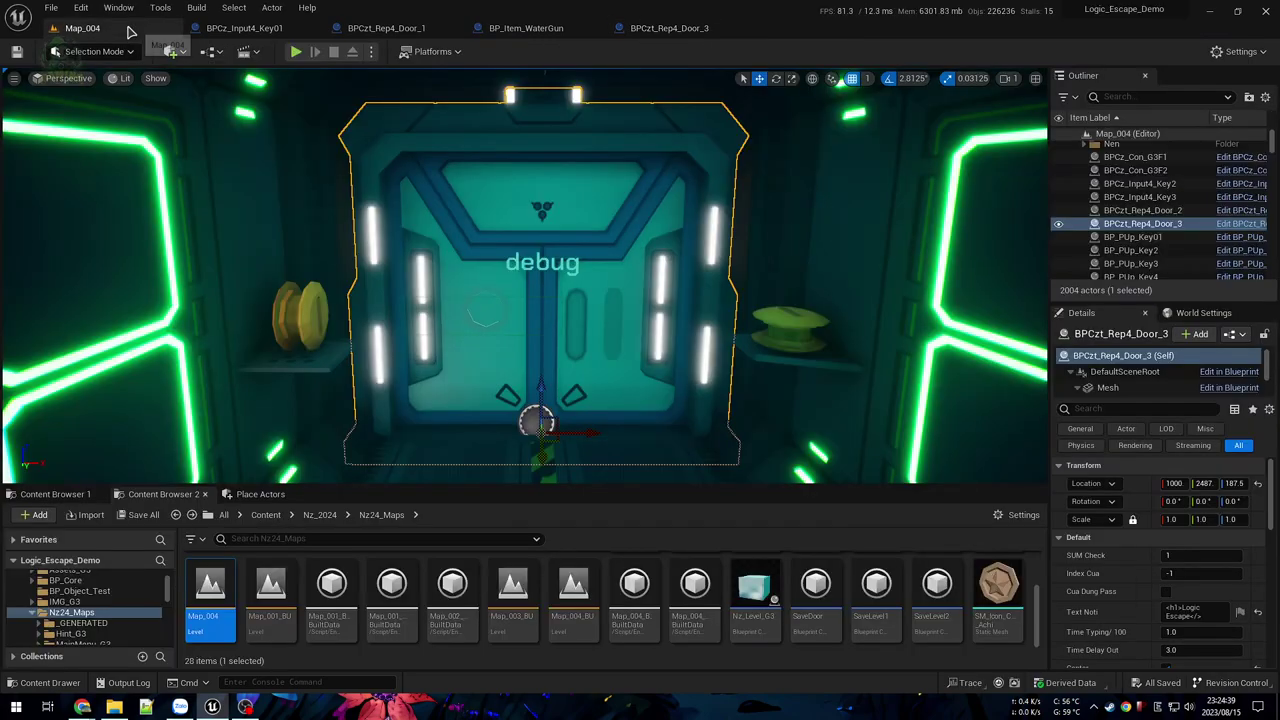
click(303, 318)
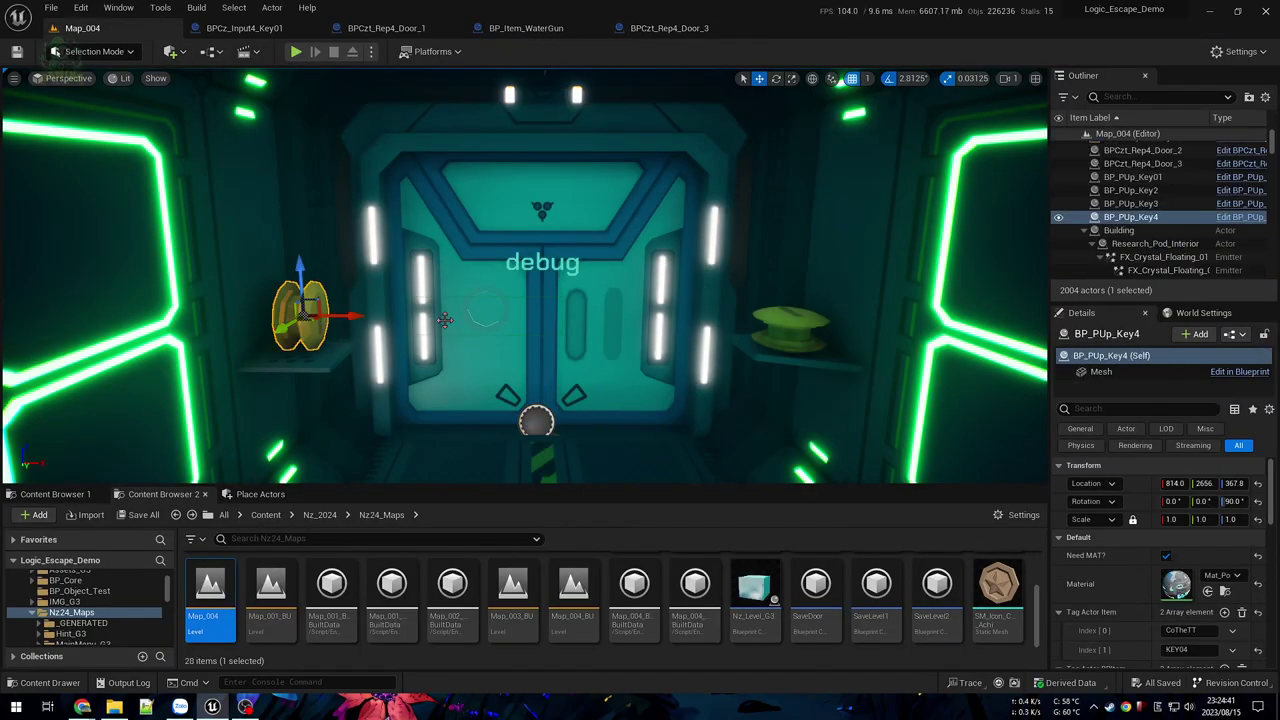
click(502, 311)
key(w)
mouse_move(502, 311)
right_down()
mouse_move(475, 322)
mouse_move(490, 305)
right_up()
key(s)
key(w)
right_drag(580, 332, 587, 322)
key(s)
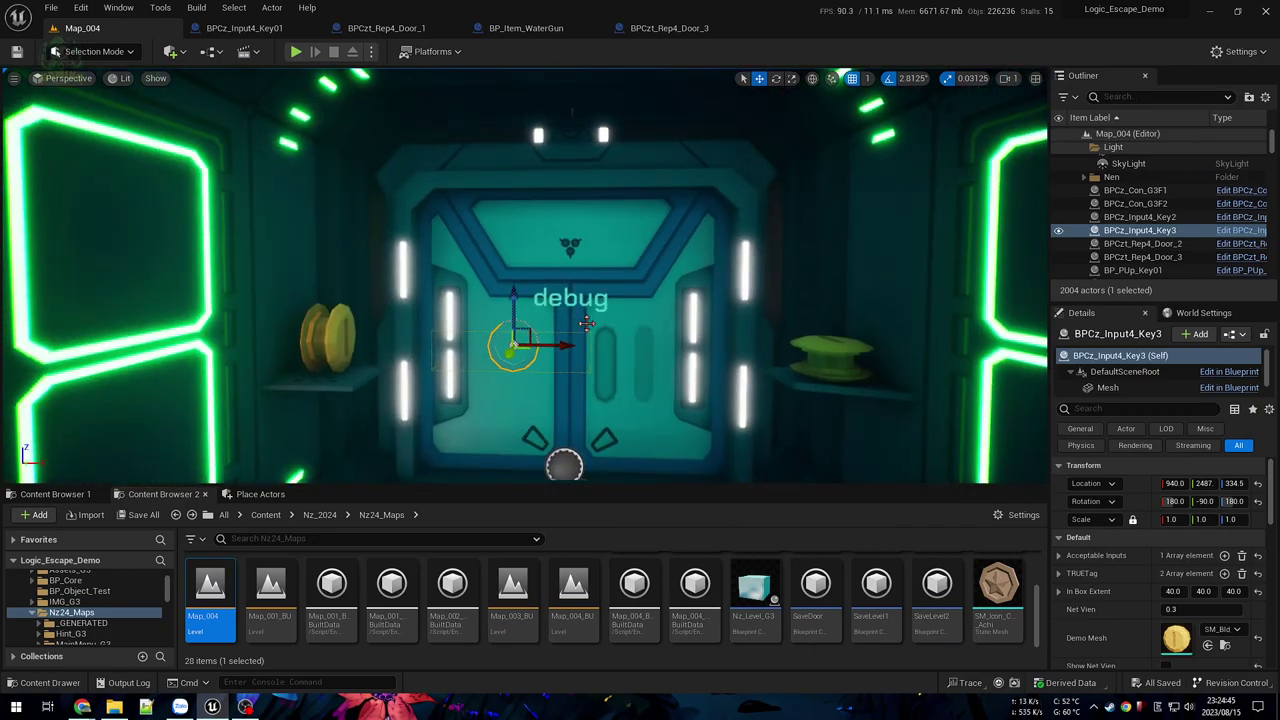
Step: Play-test the double door between the two key shelves until it opens, and stop the session
key(alt+p)
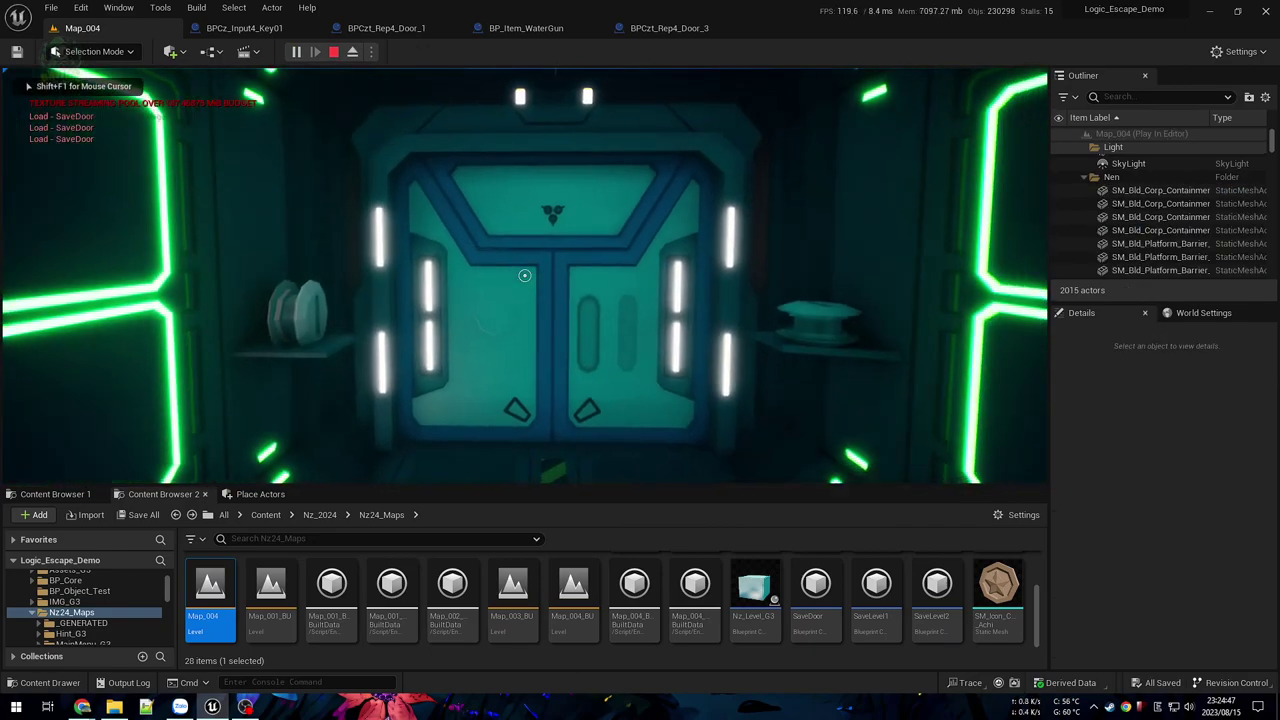
key(s)
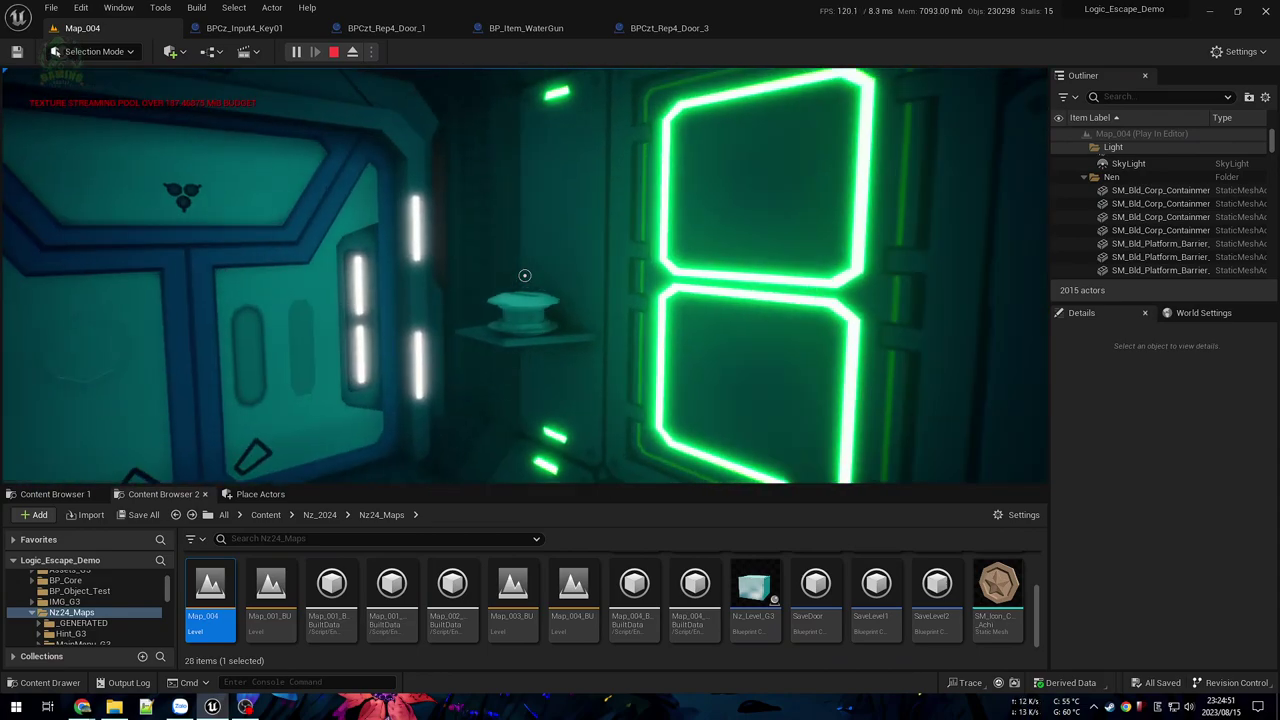
key(w)
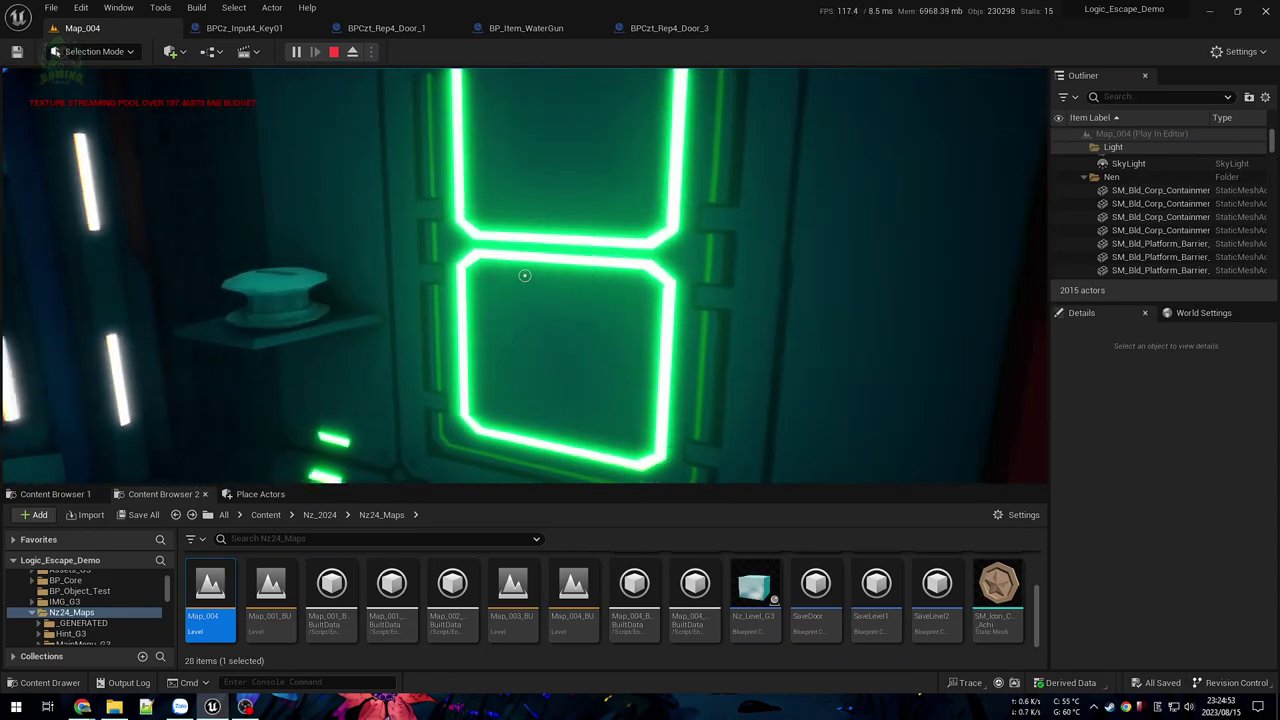
key(s)
key(w)
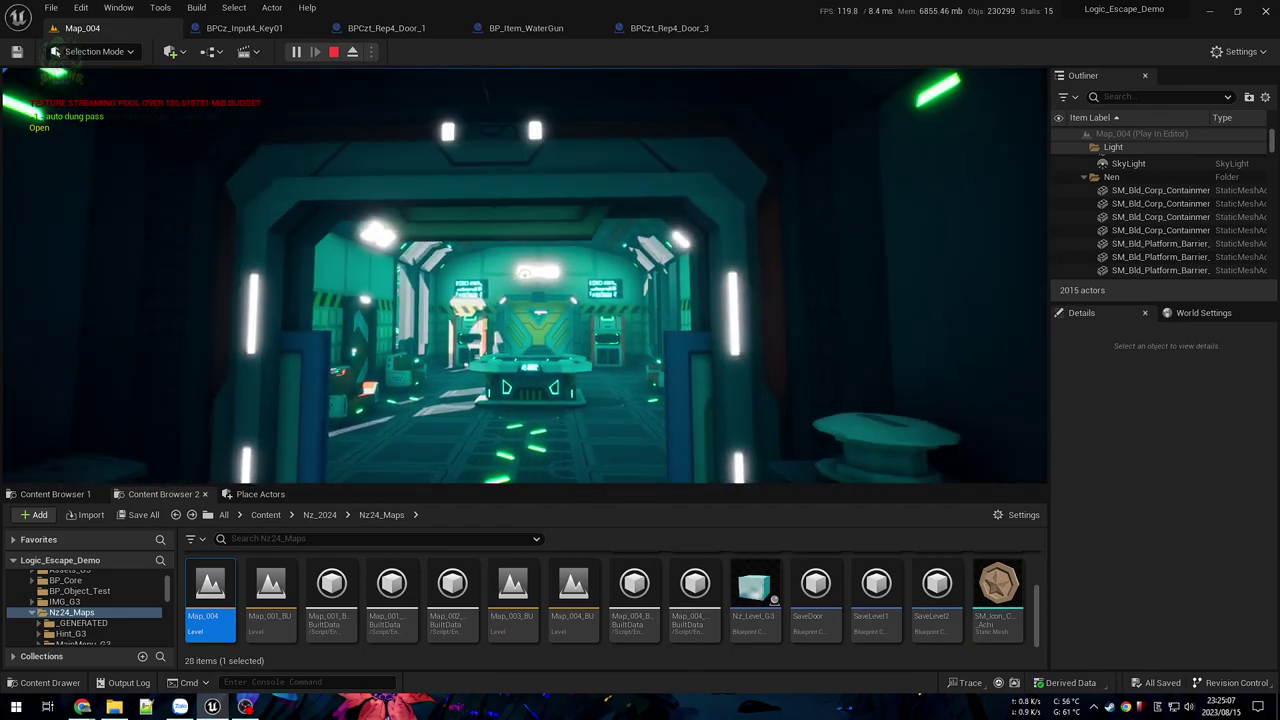
key(Escape)
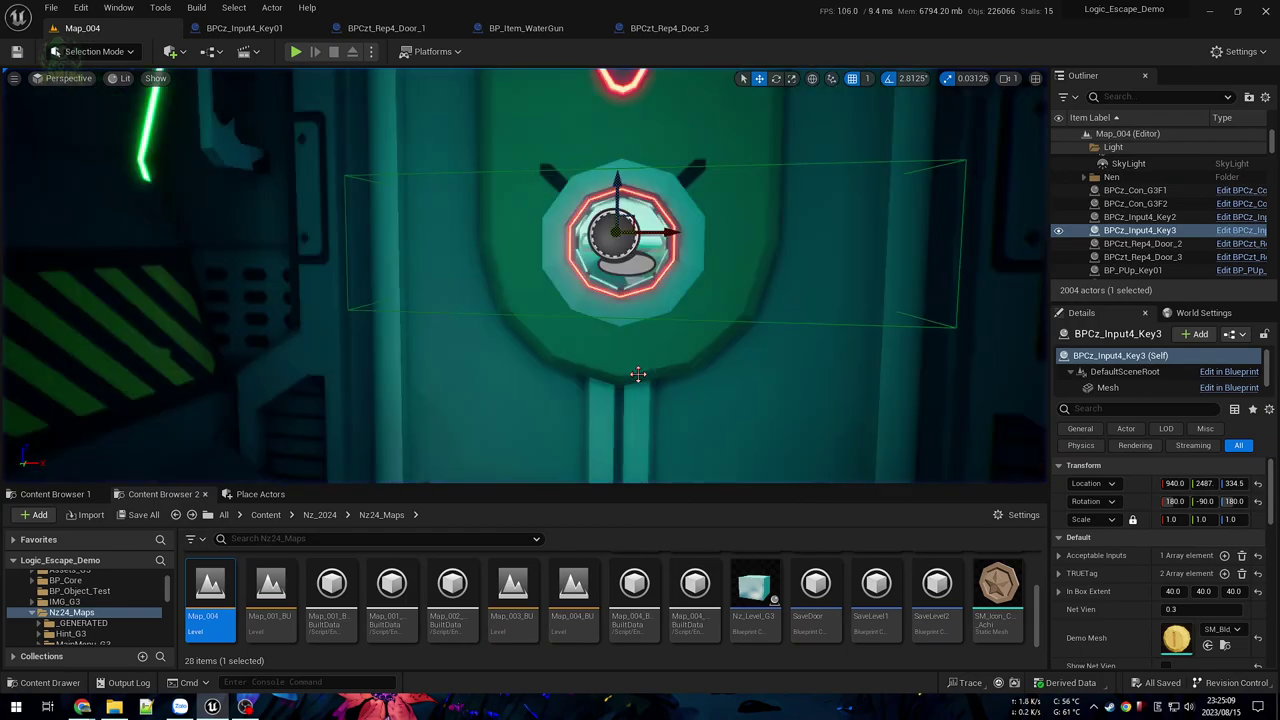
Step: Start a play-test of Map_004, pick up the yellow round key and rotate it in front of the entrance door
key(alt+p)
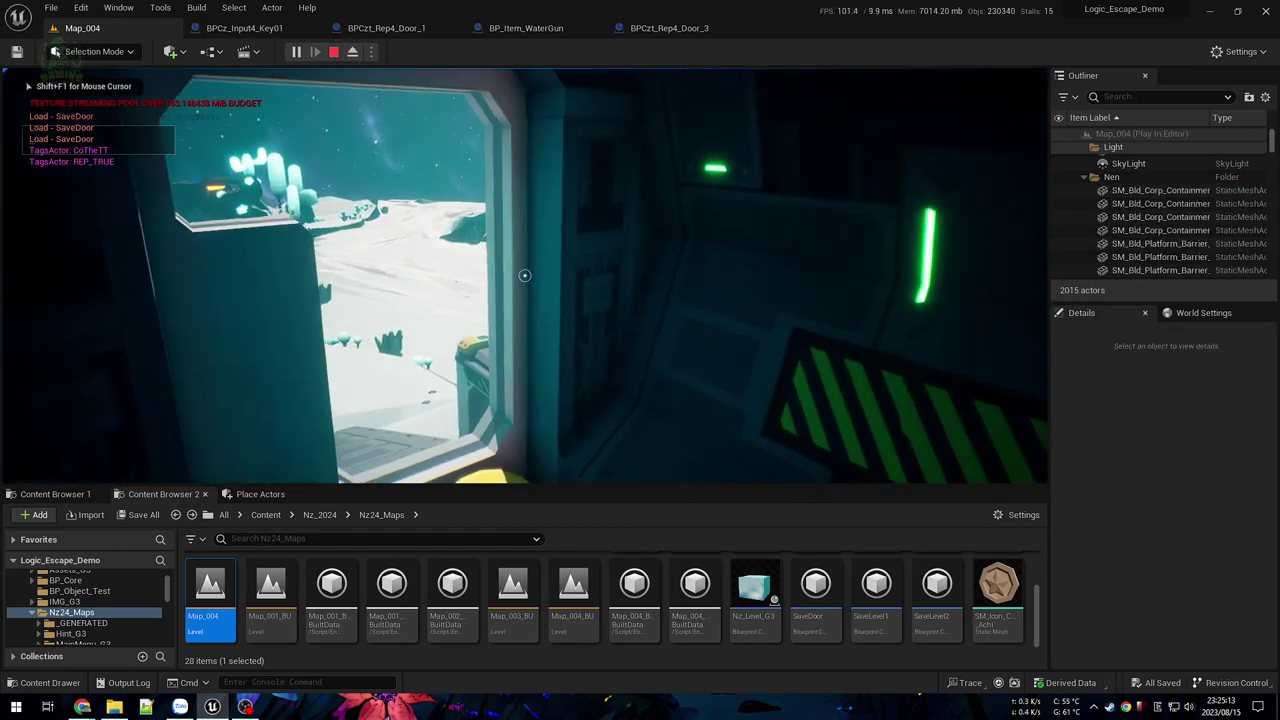
key(w)
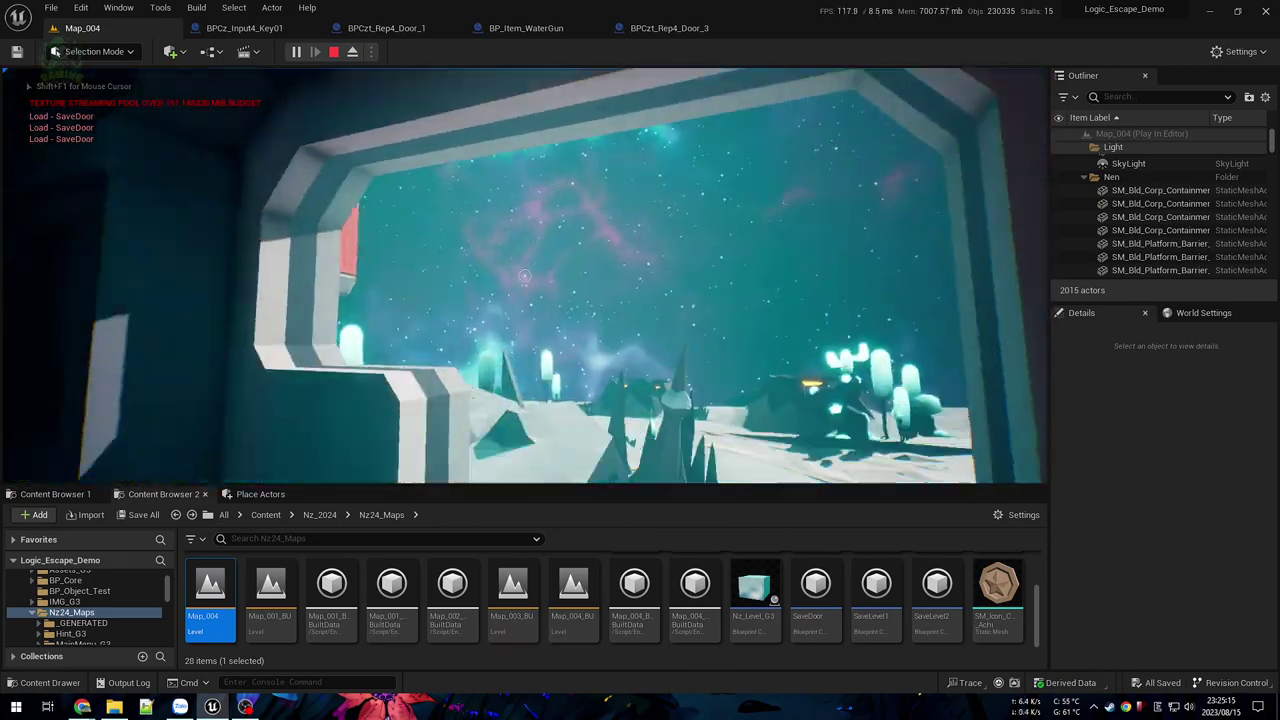
key(e)
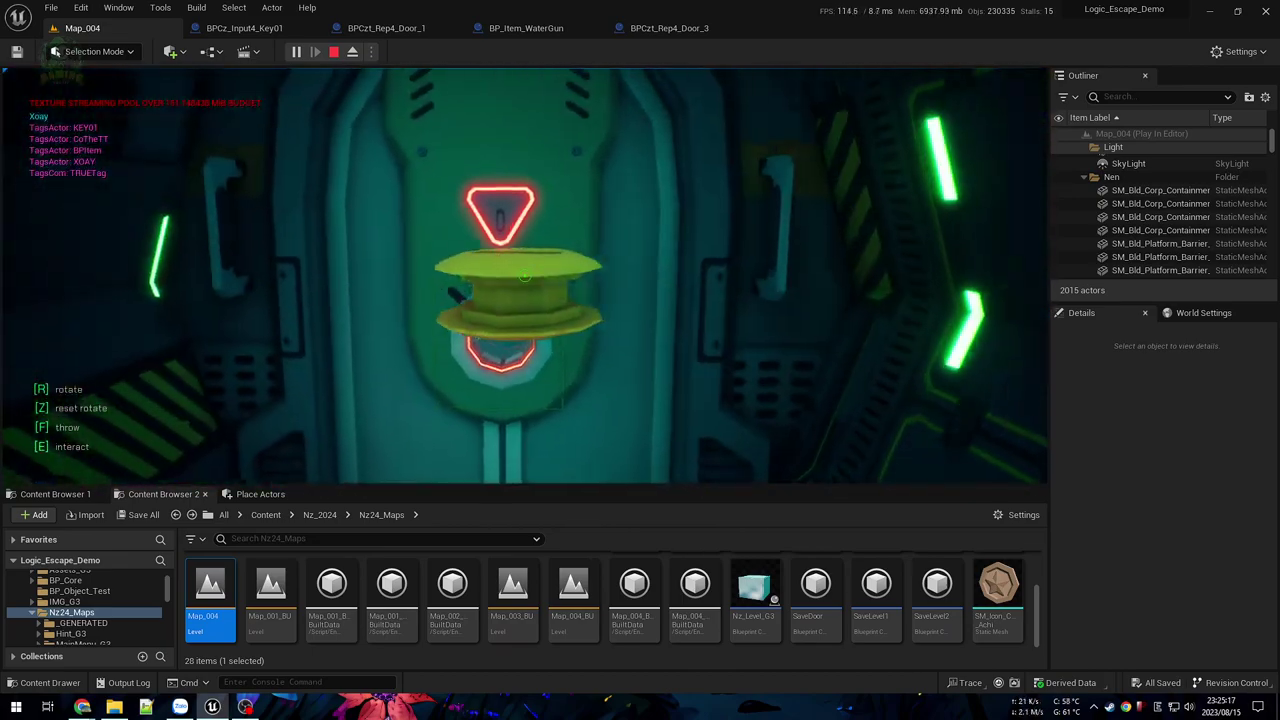
key(r)
key(r)
key(r)
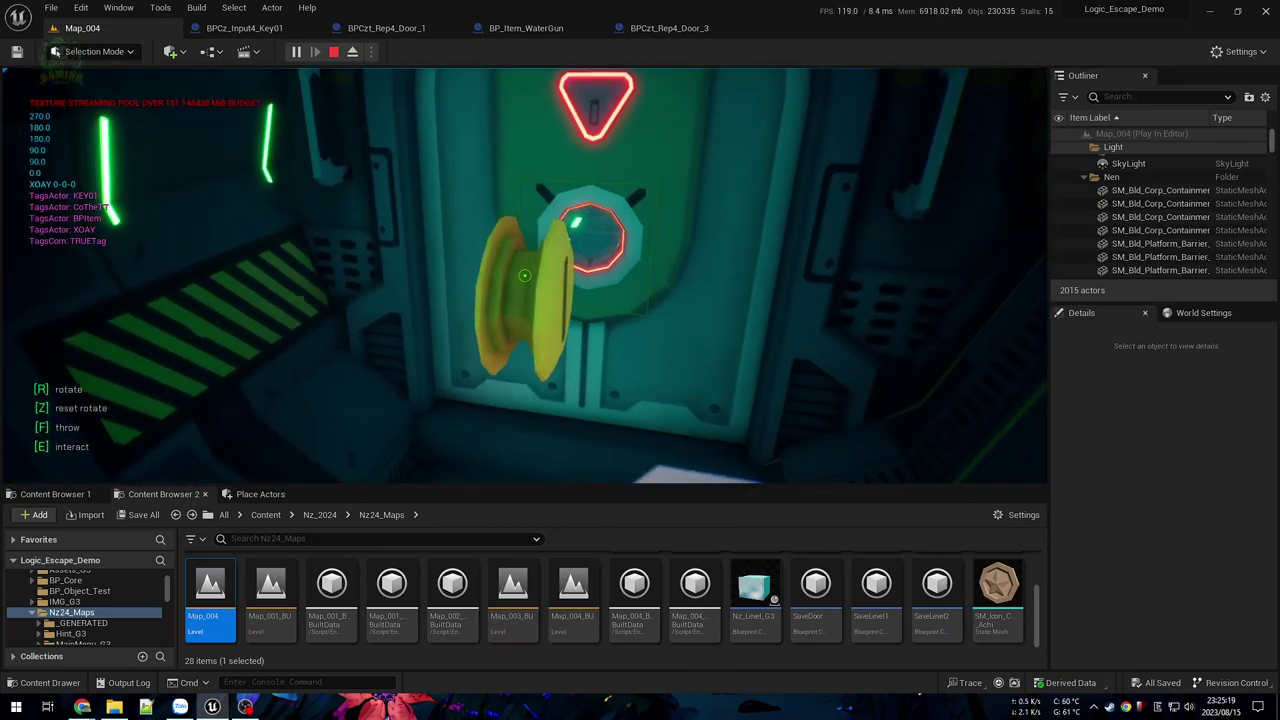
Step: Insert the rotated key into the entrance door's round slot to open the corridor, and end the play-test
key(f)
key(s)
key(w)
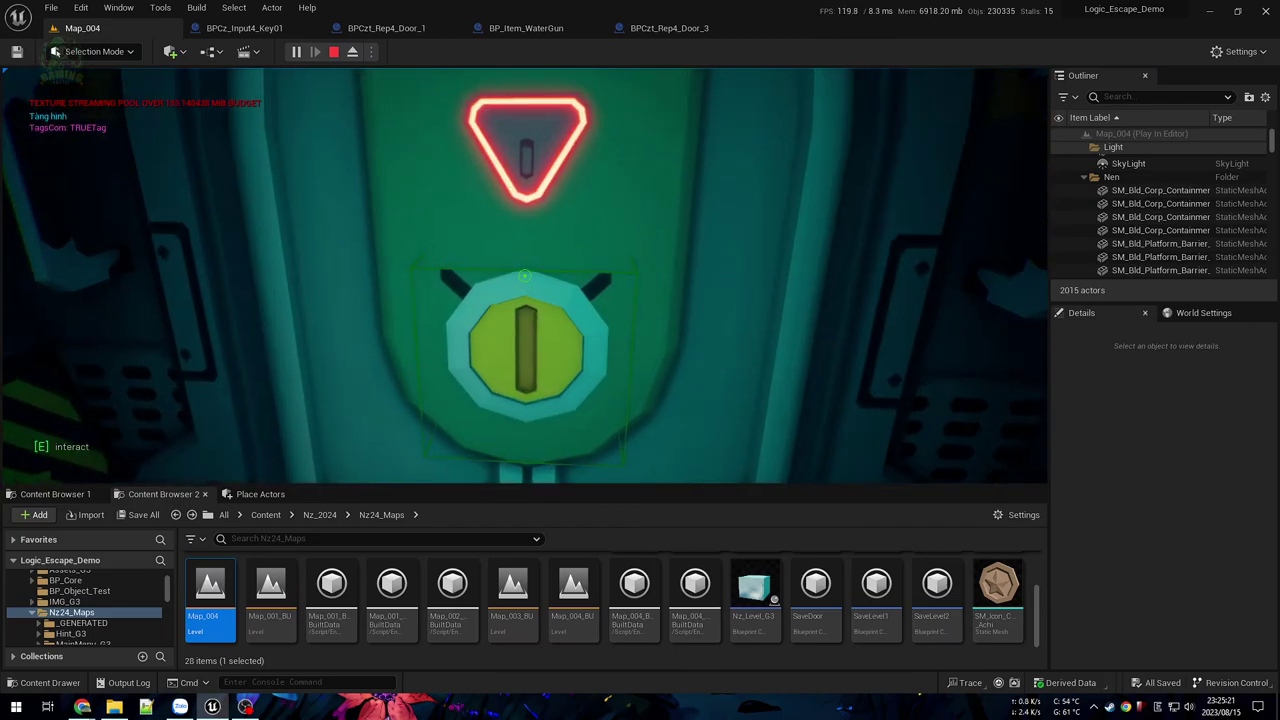
key(s)
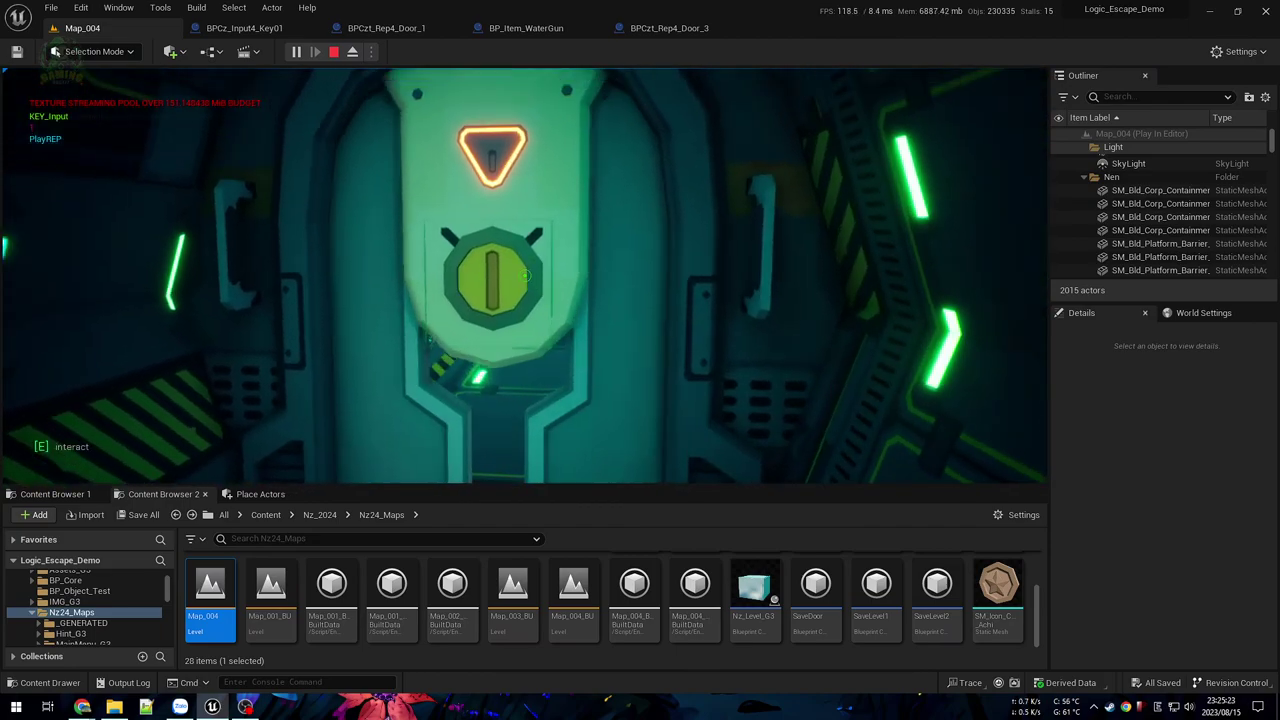
key(w)
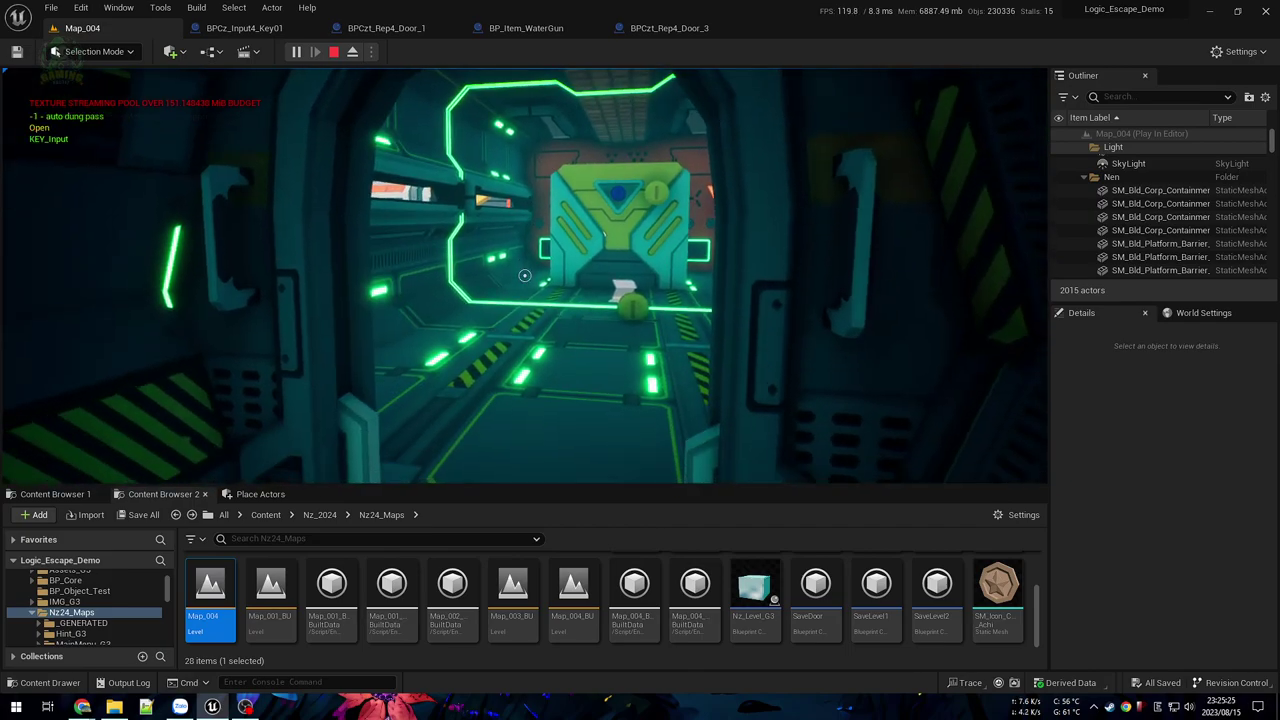
key(Escape)
Step: Duplicate the key BP_PUp_Key01 beside the original and set the copy's second actor tag to KEY02
right_drag(834, 257, 400, 366)
key(f)
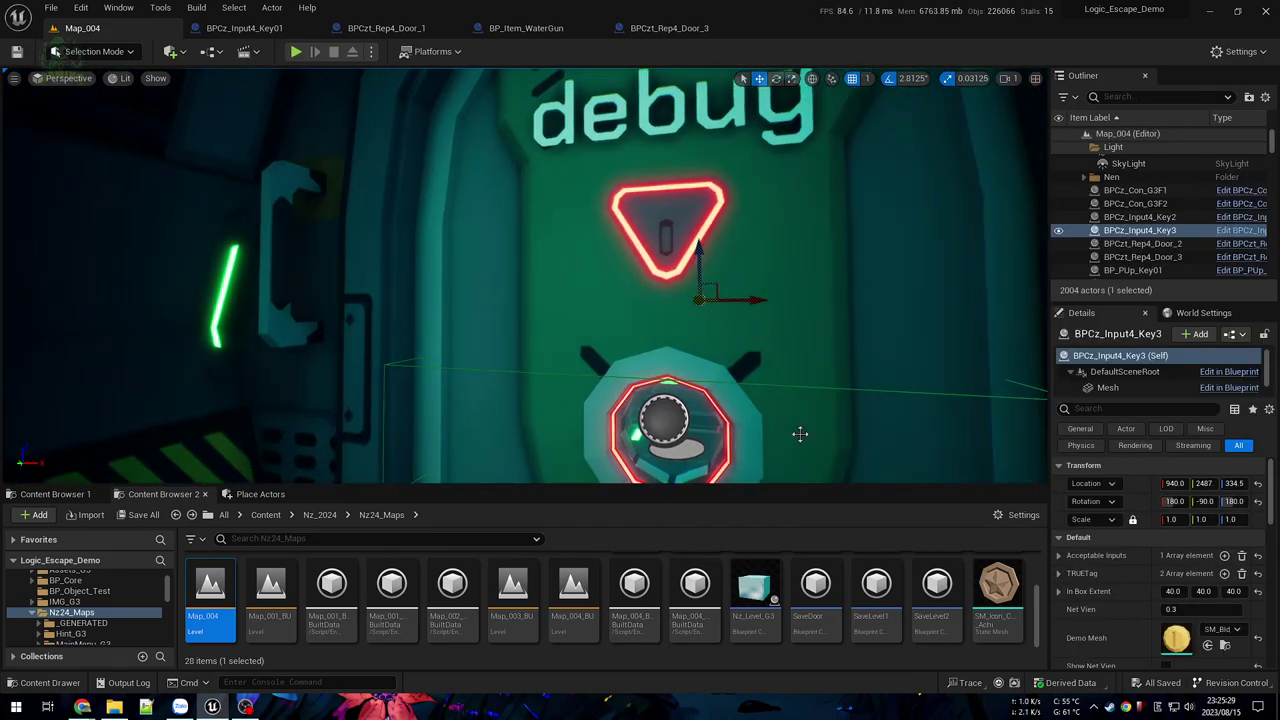
right_drag(693, 413, 440, 420)
key(w)
click(366, 250)
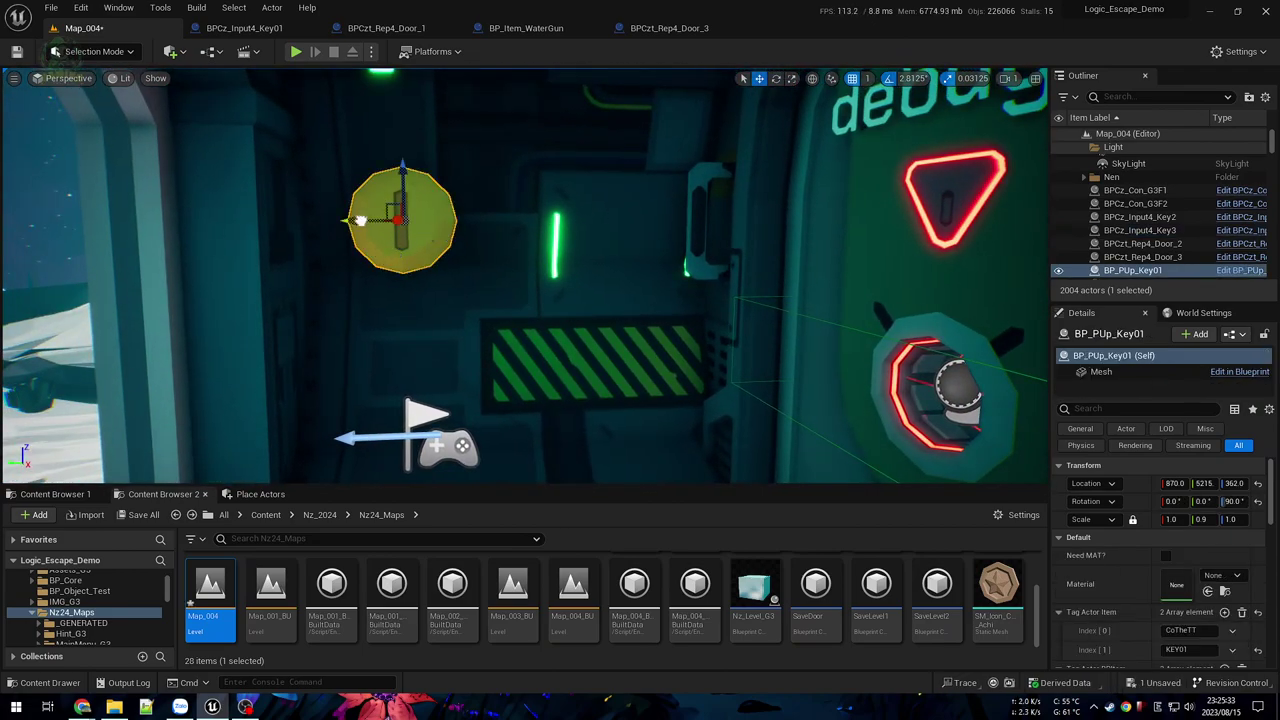
alt+drag(398, 238, 525, 241)
click(1198, 650)
key(BackSpace)
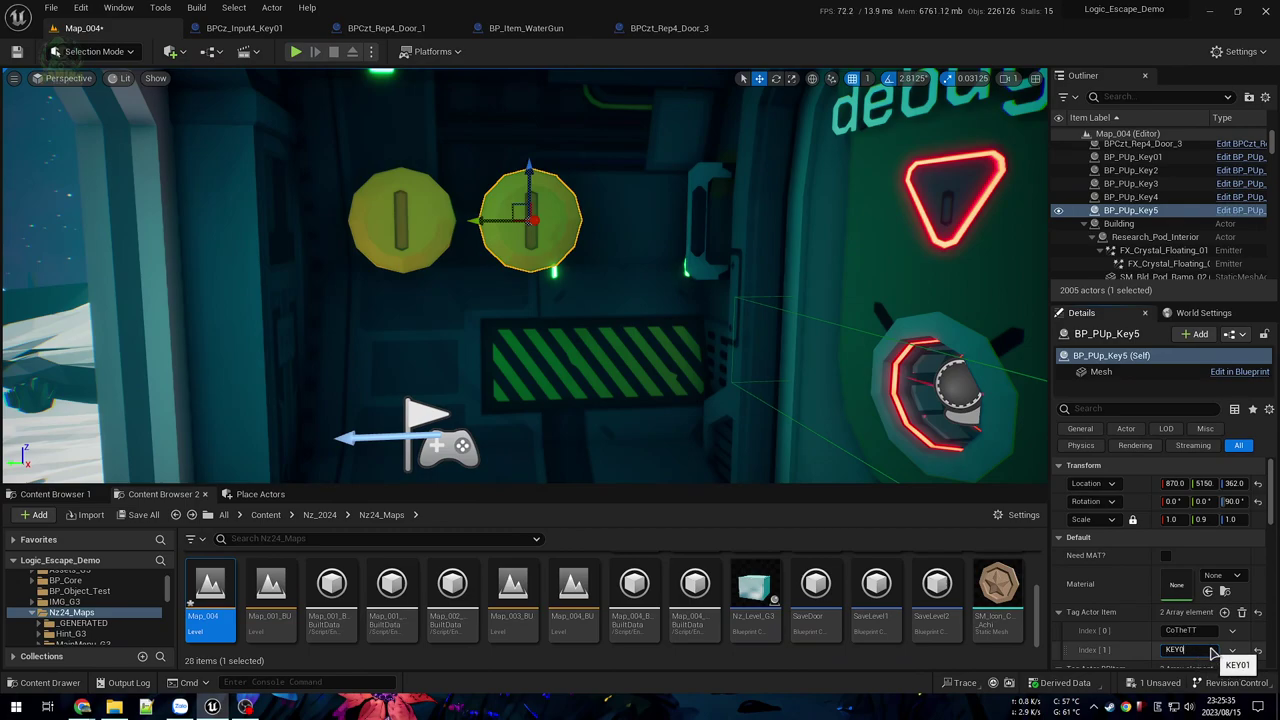
Step: Play-test the duplicated KEY02 key by inserting it into the entrance door's slot and taking it out again, and stop
right_drag(720, 330, 660, 360)
key(w)
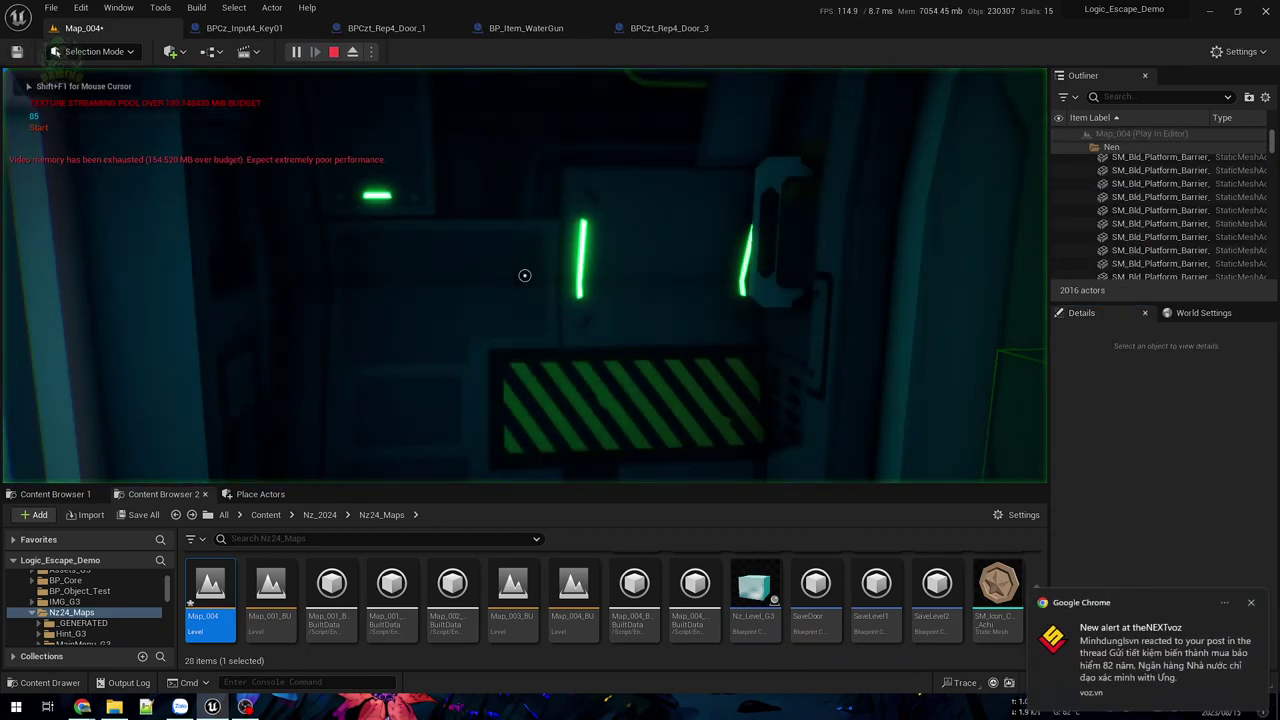
click(615, 239)
key(e)
key(e)
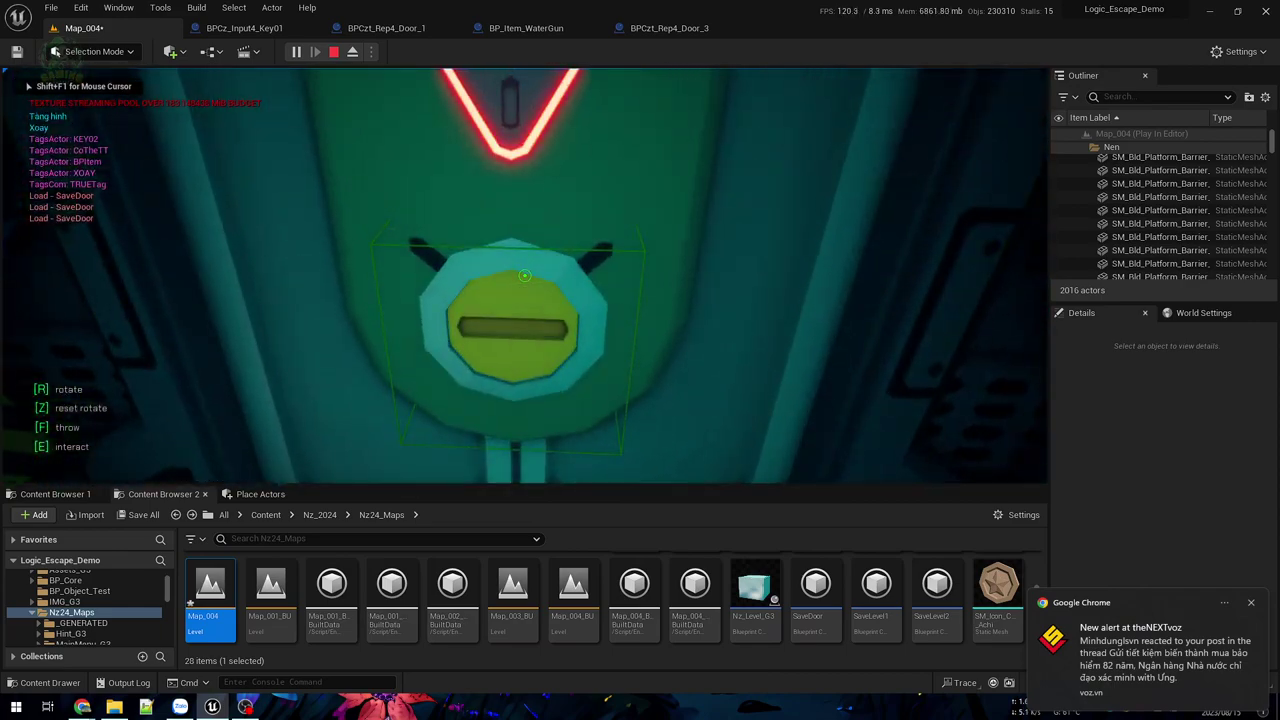
key(e)
key(e)
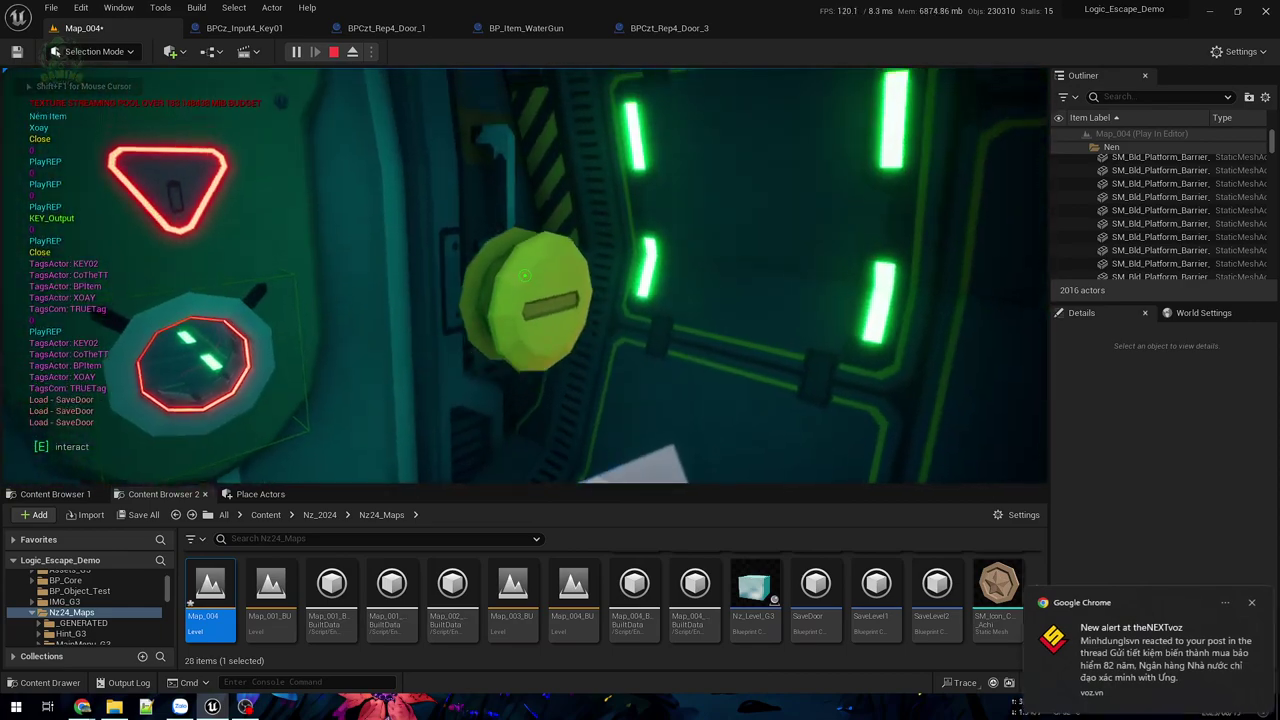
key(e)
key(e)
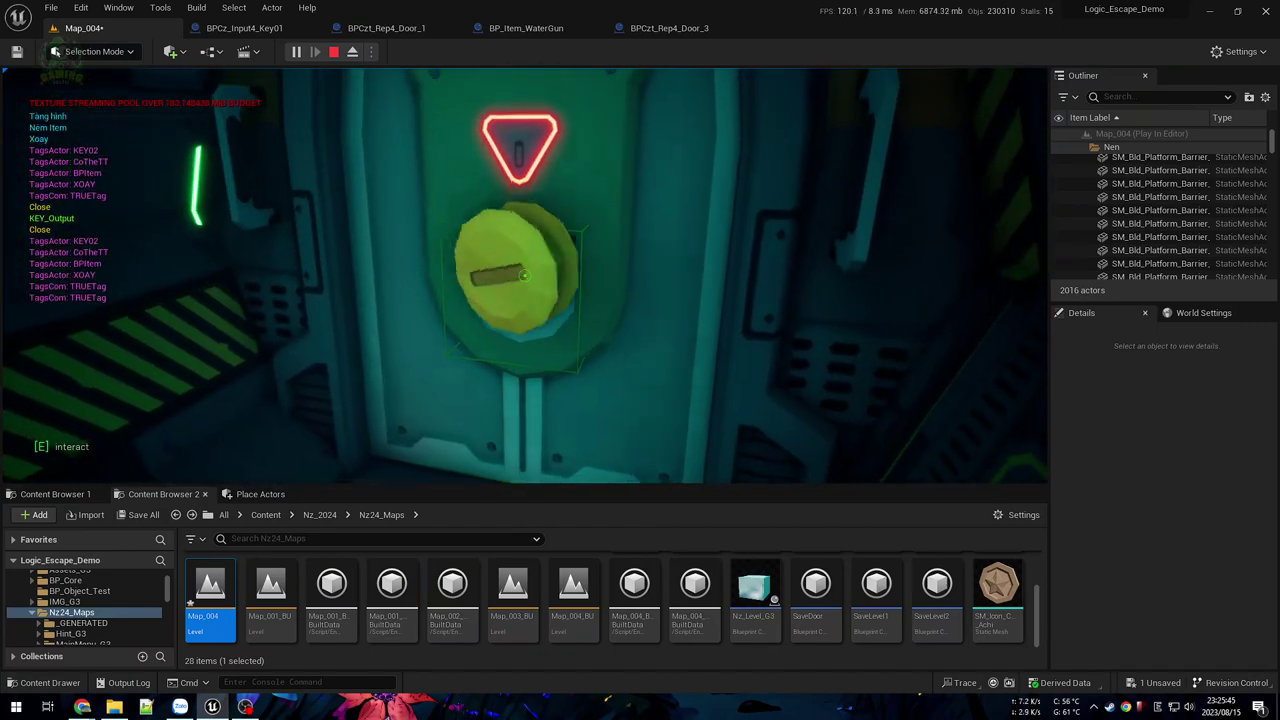
key(Escape)
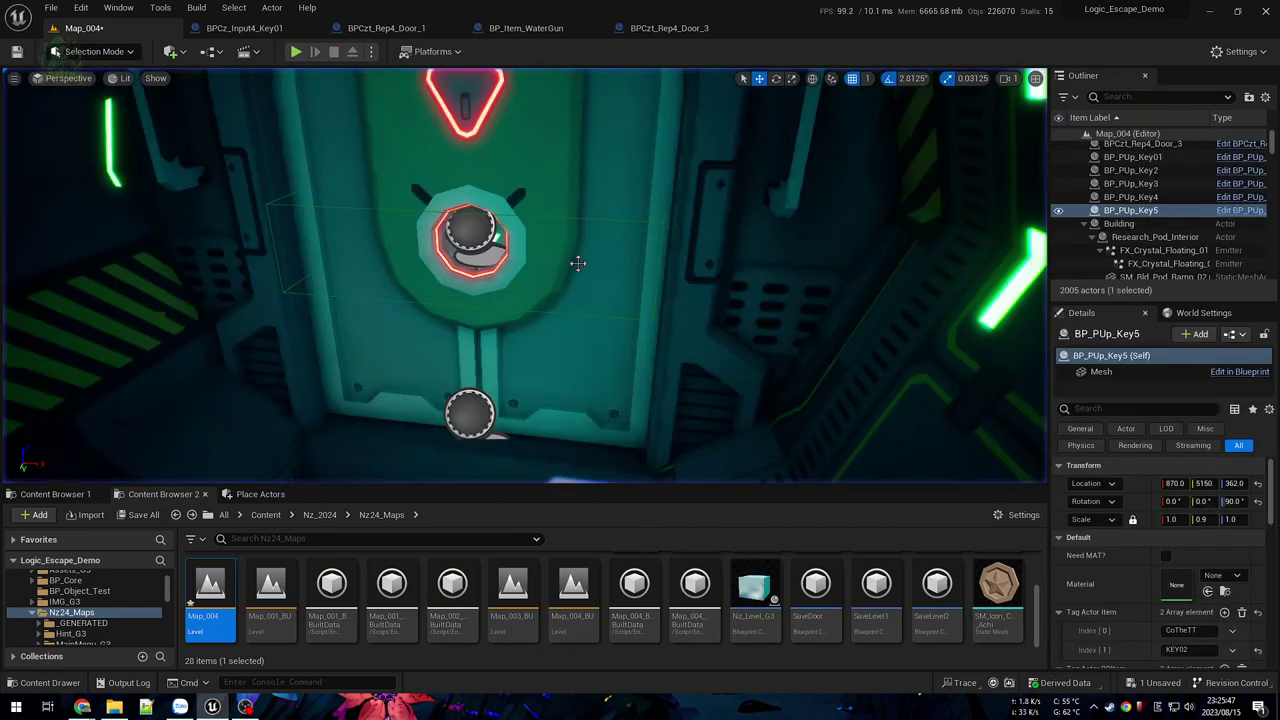
Step: Turn off Show Net Vien on the key slot BPCz_Input4_Key2 and save the level
click(510, 262)
scroll(1154, 583, down, 5)
click(1166, 560)
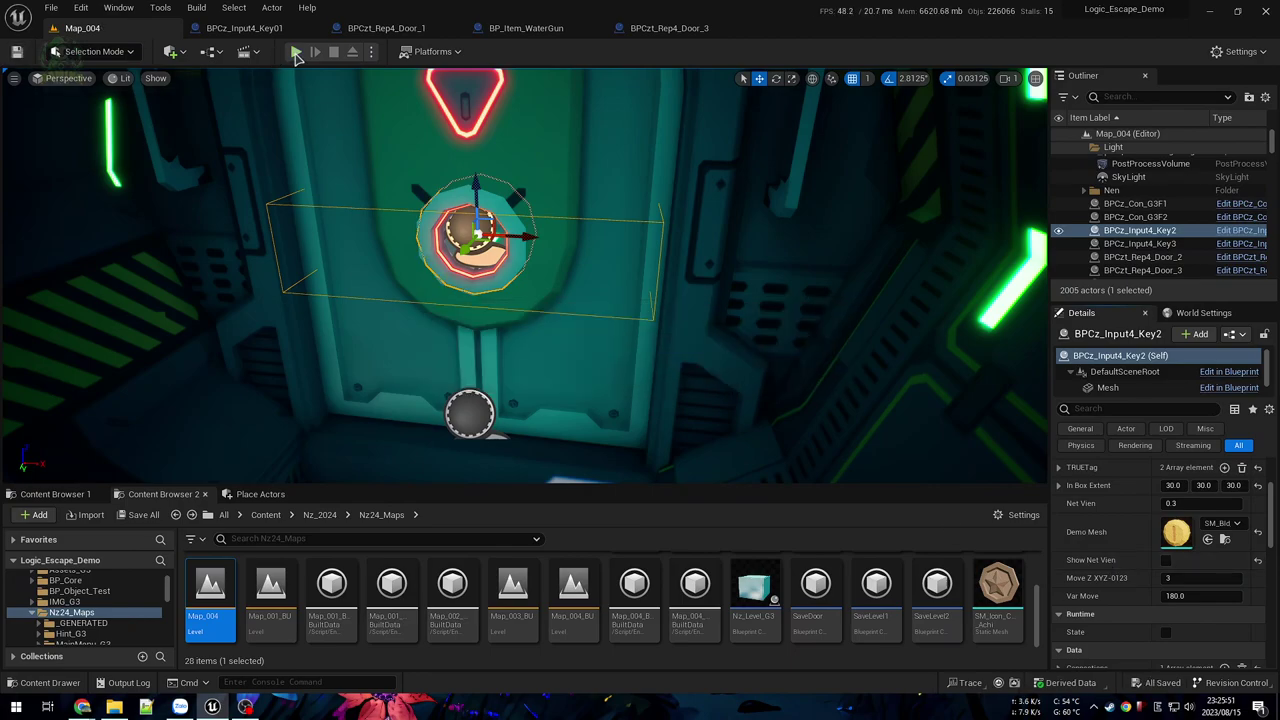
Step: Play-test Map_004 up to the green gate with the blue triangular lock, and stop the session
key(alt+p)
key(Escape)
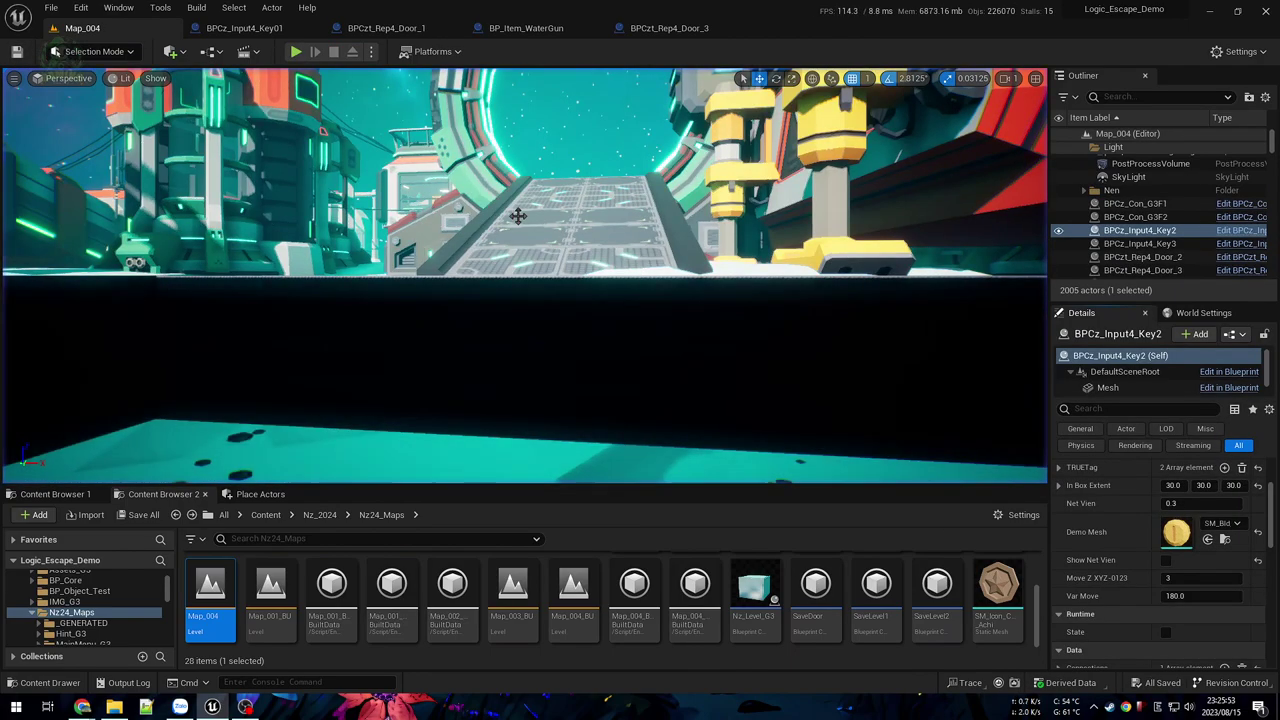
key(alt+p)
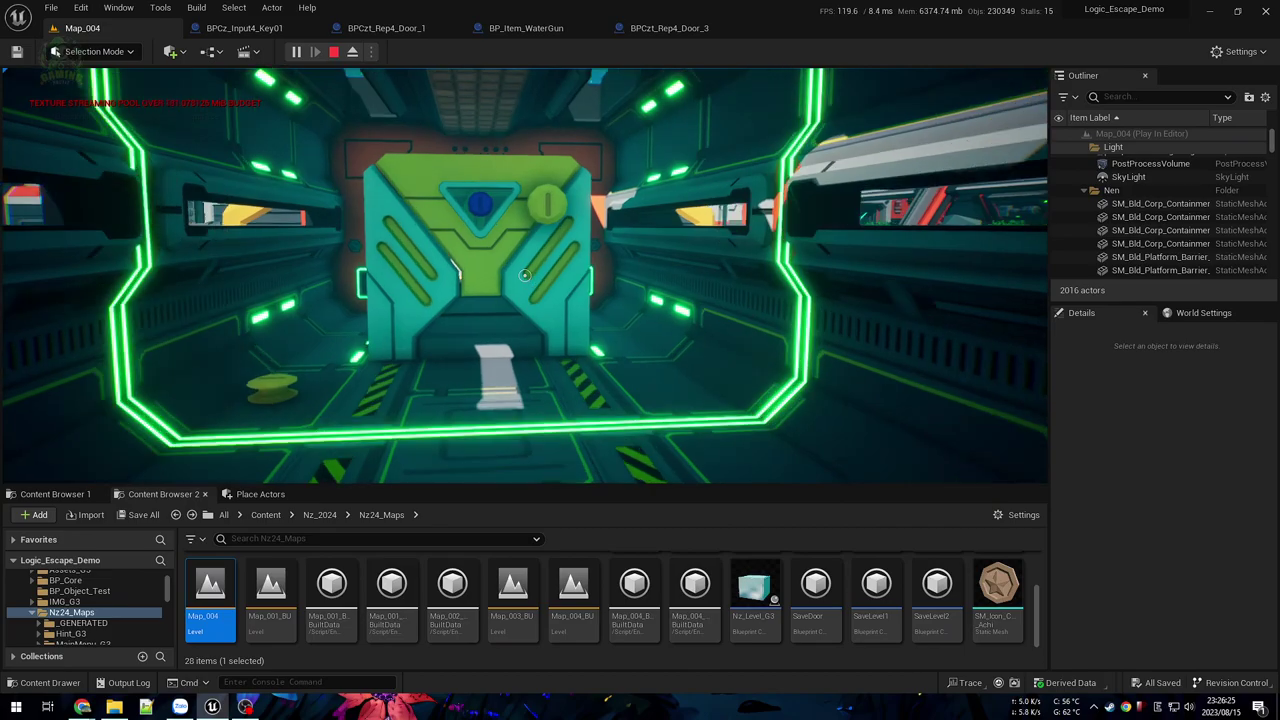
key(w)
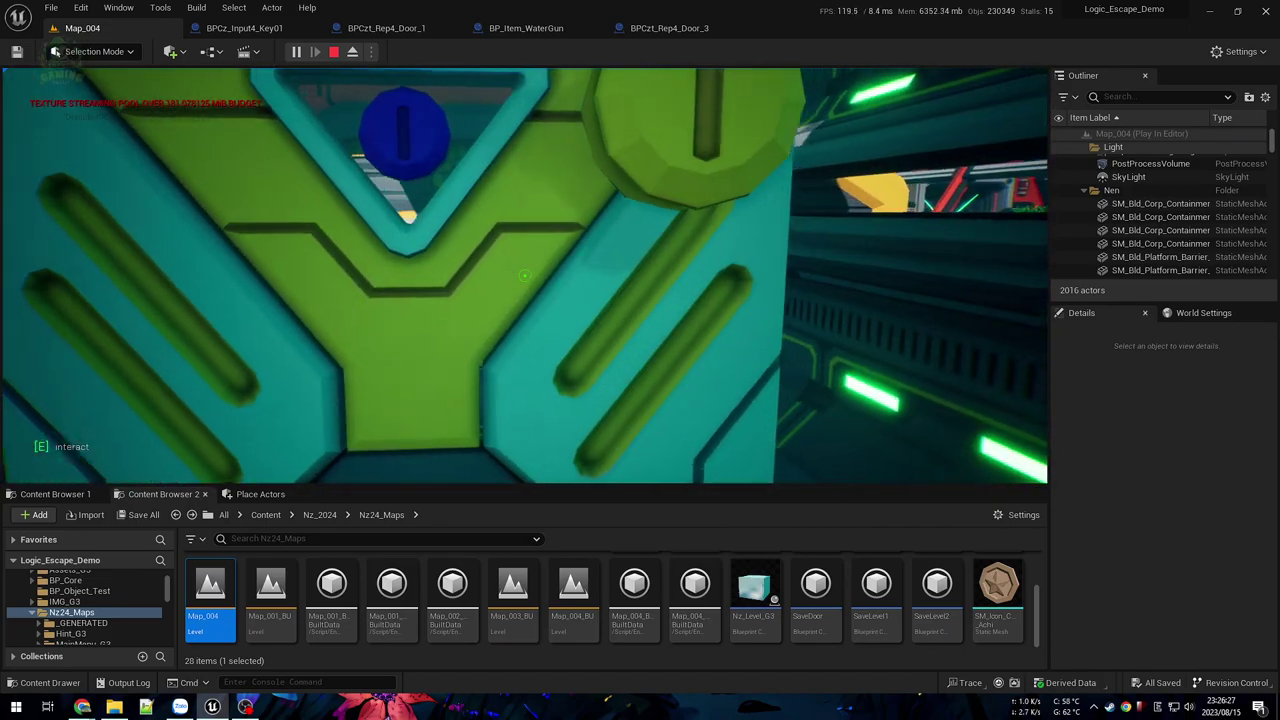
key(s)
key(w)
key(Escape)
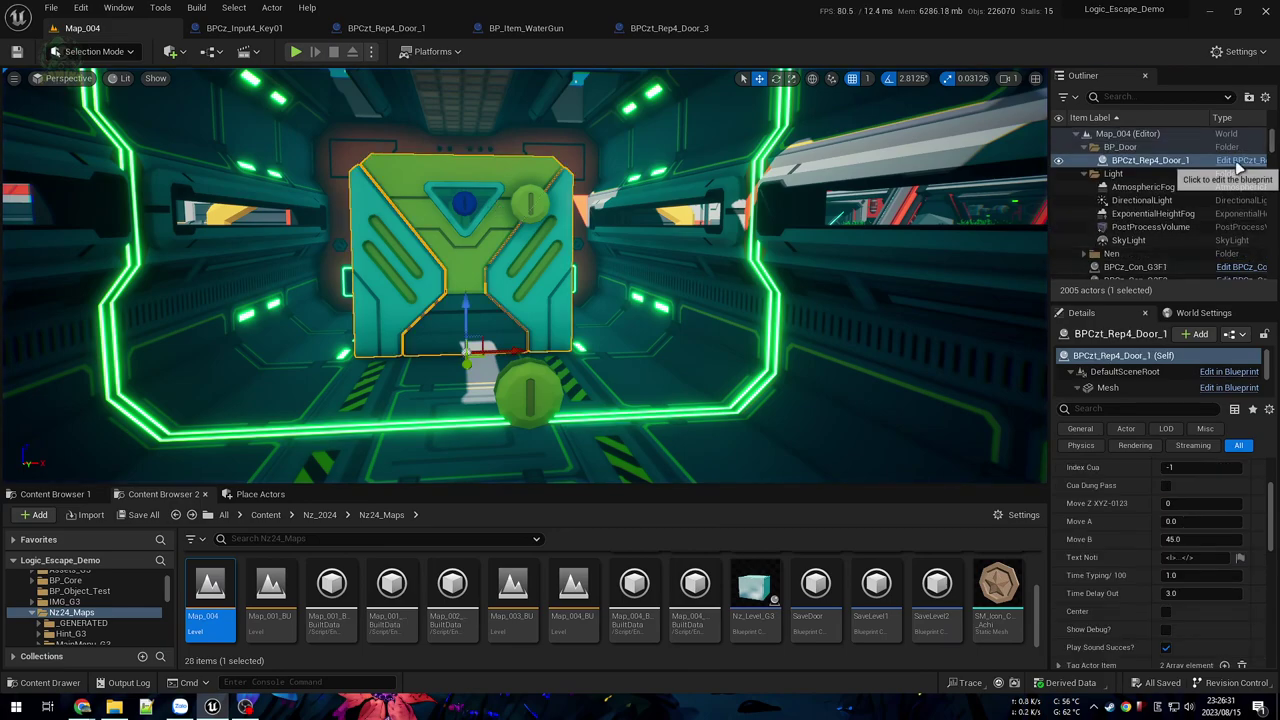
Step: Open the gate's BPCzt_Rep4_Door_1 blueprint, view the whole model and select its DR door mesh
click(1240, 160)
click(230, 77)
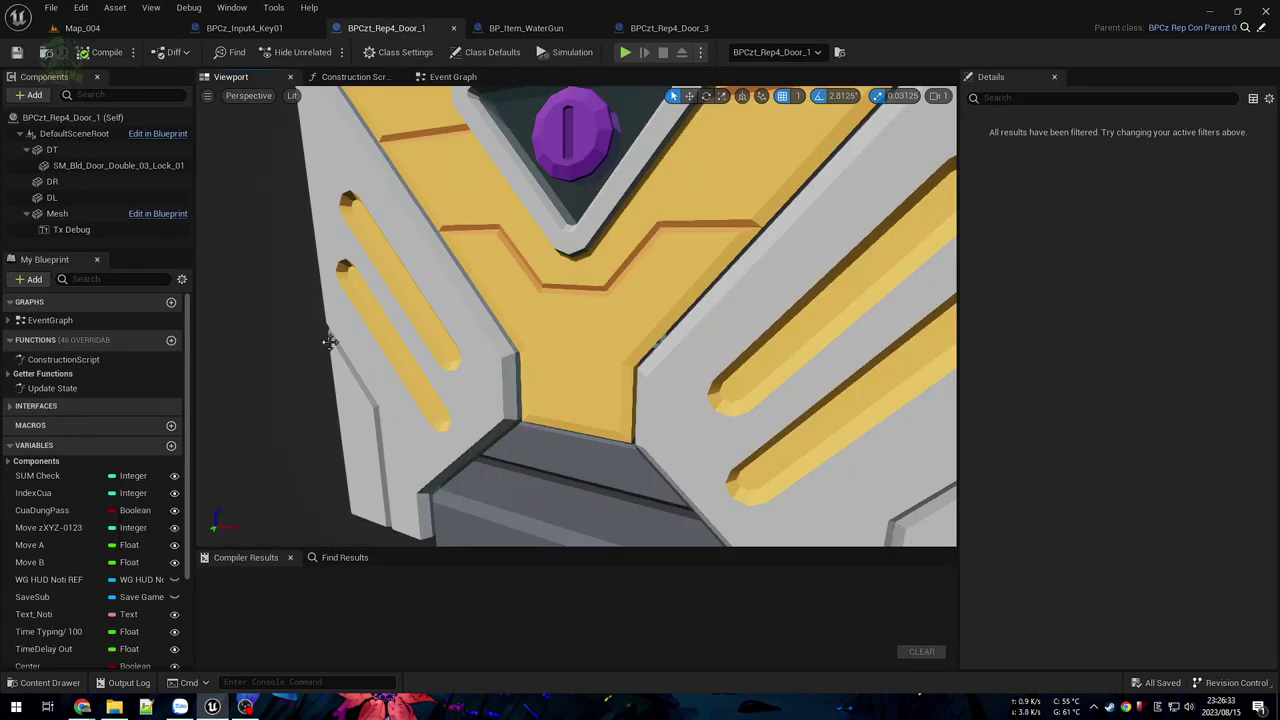
click(420, 345)
key(s)
right_drag(569, 337, 625, 342)
click(562, 340)
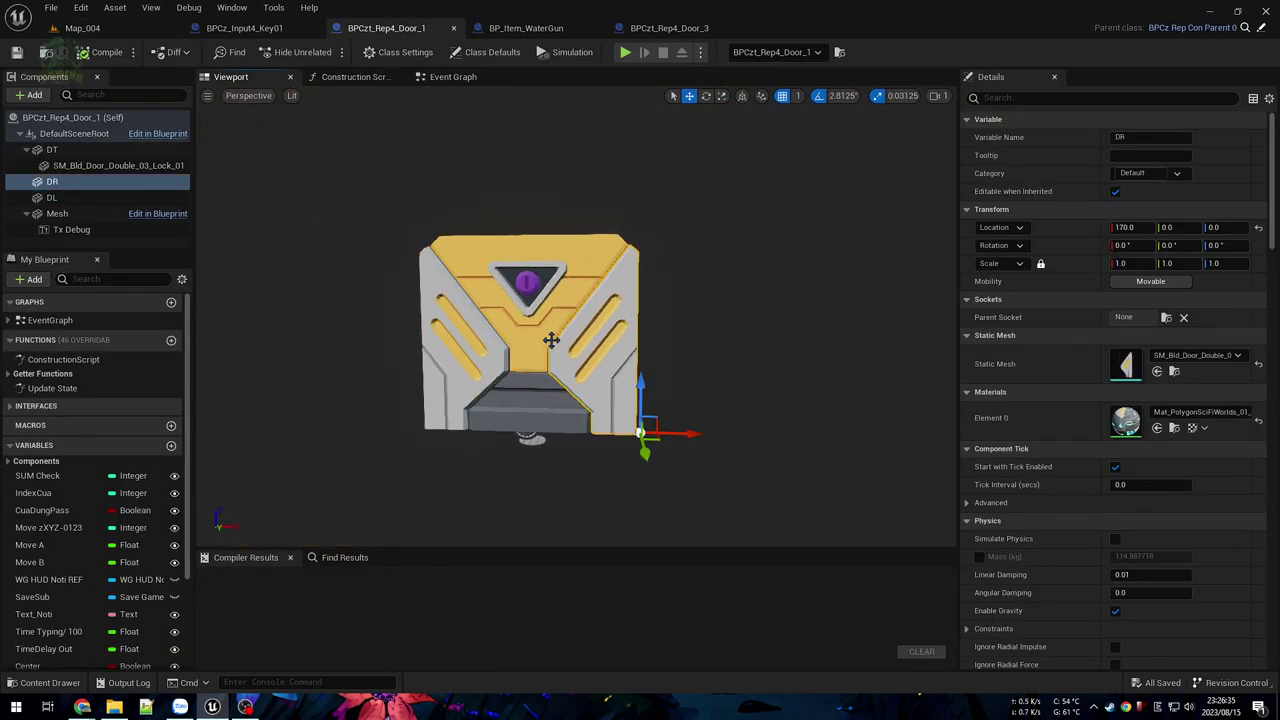
Step: Set the X location of the gate blueprint's DL door mesh to -168
scroll(540, 335, up, 10)
click(528, 335)
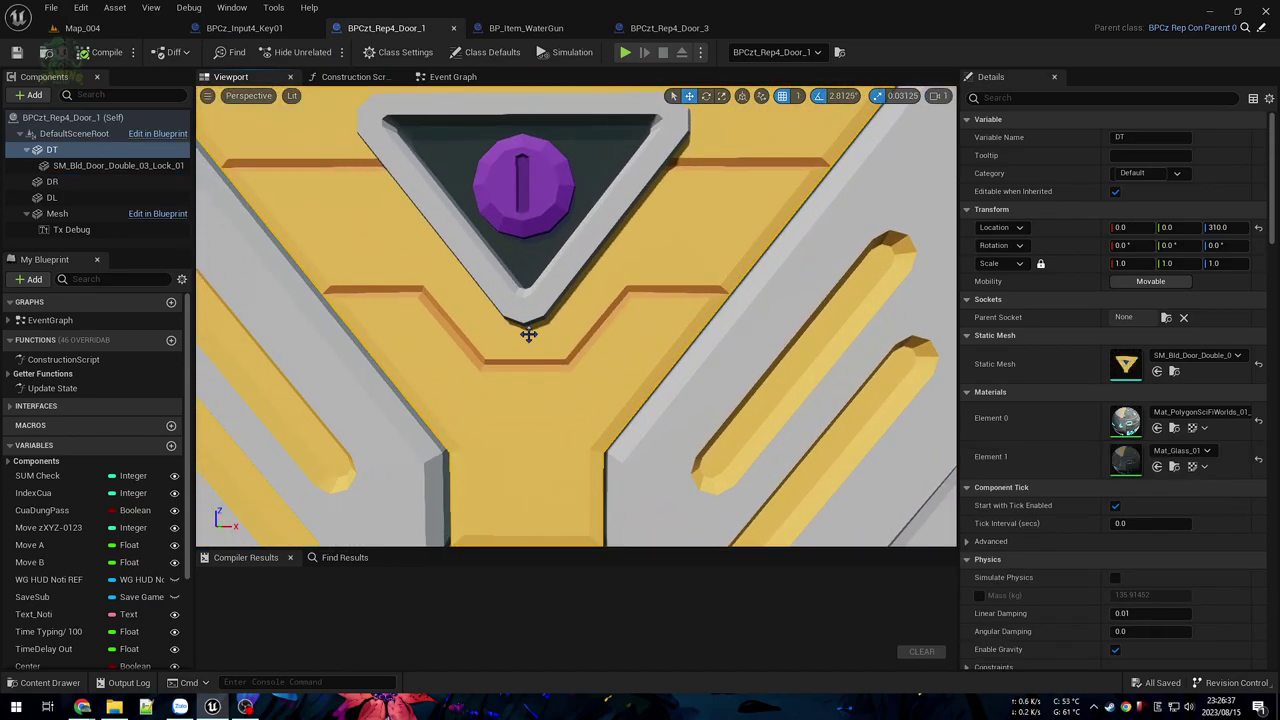
scroll(528, 335, down, 8)
click(440, 347)
click(1130, 227)
text(-168)
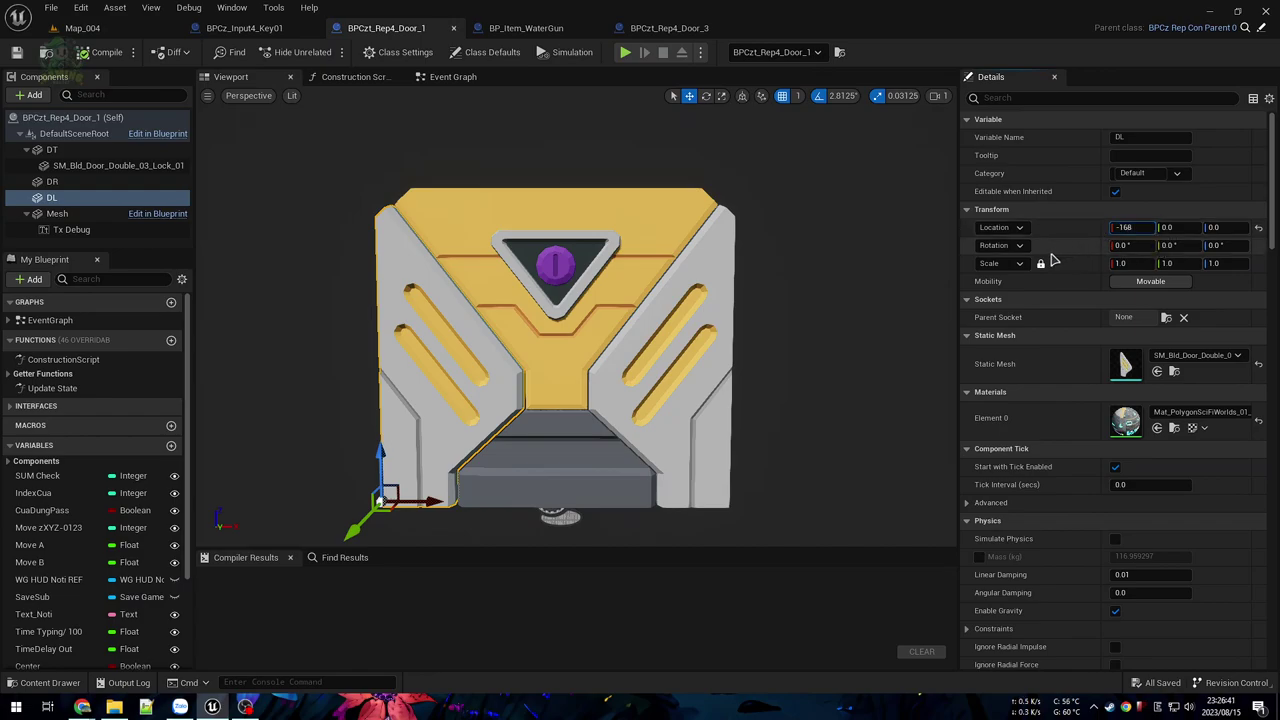
key(Return)
Step: Set the X location of the gate blueprint's DR door mesh to 168 and inspect the seam between the panels
click(677, 351)
click(1140, 229)
text(138)
key(BackSpace)
key(BackSpace)
text(689)
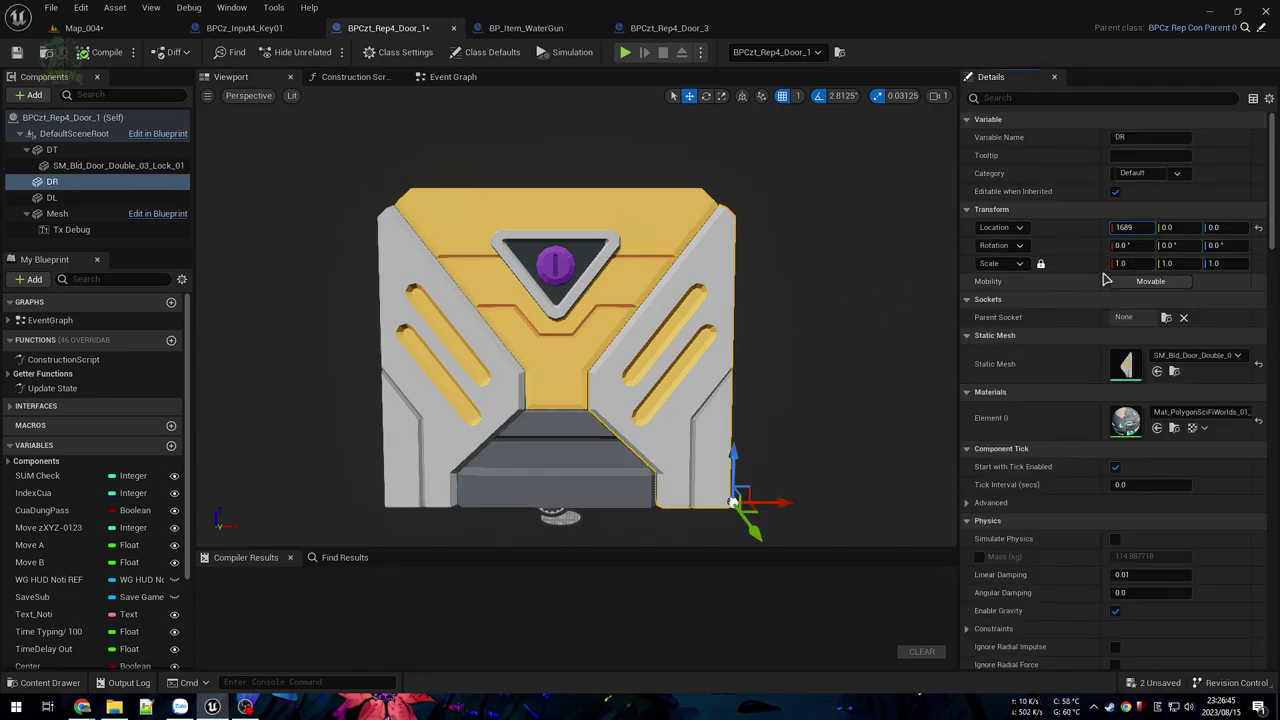
key(Return)
text(168)
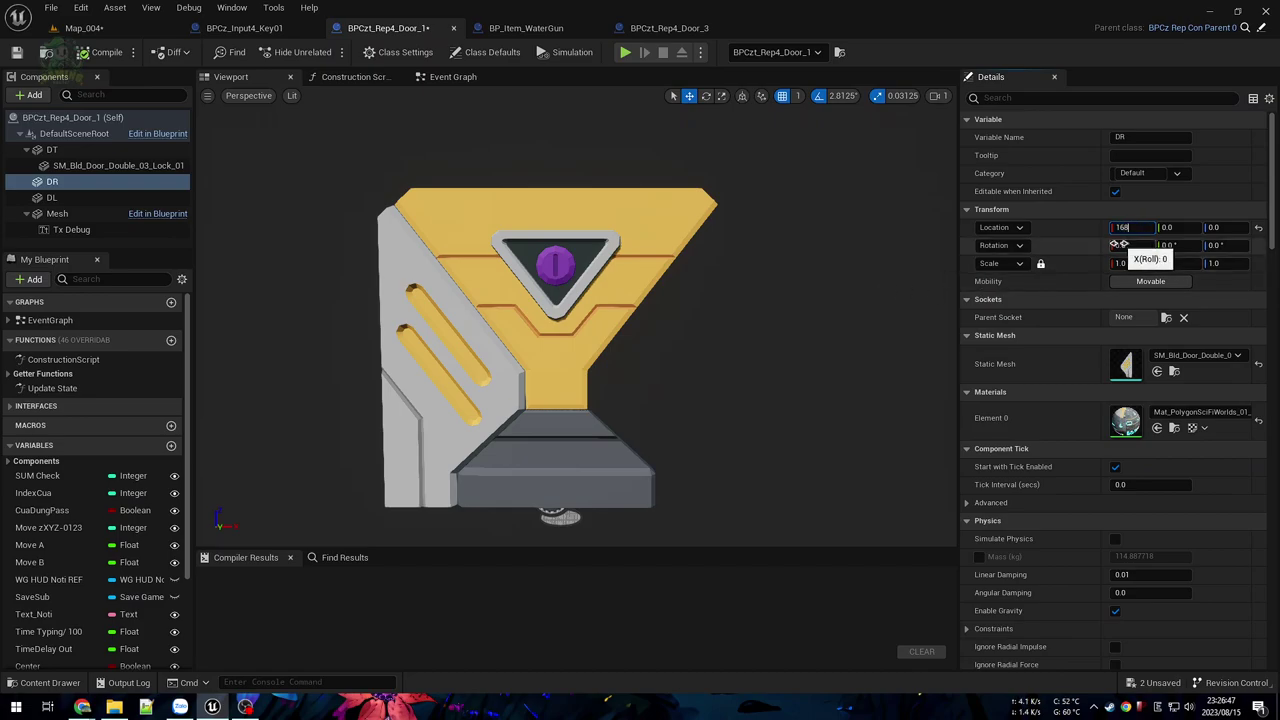
key(Return)
right_drag(731, 293, 705, 352)
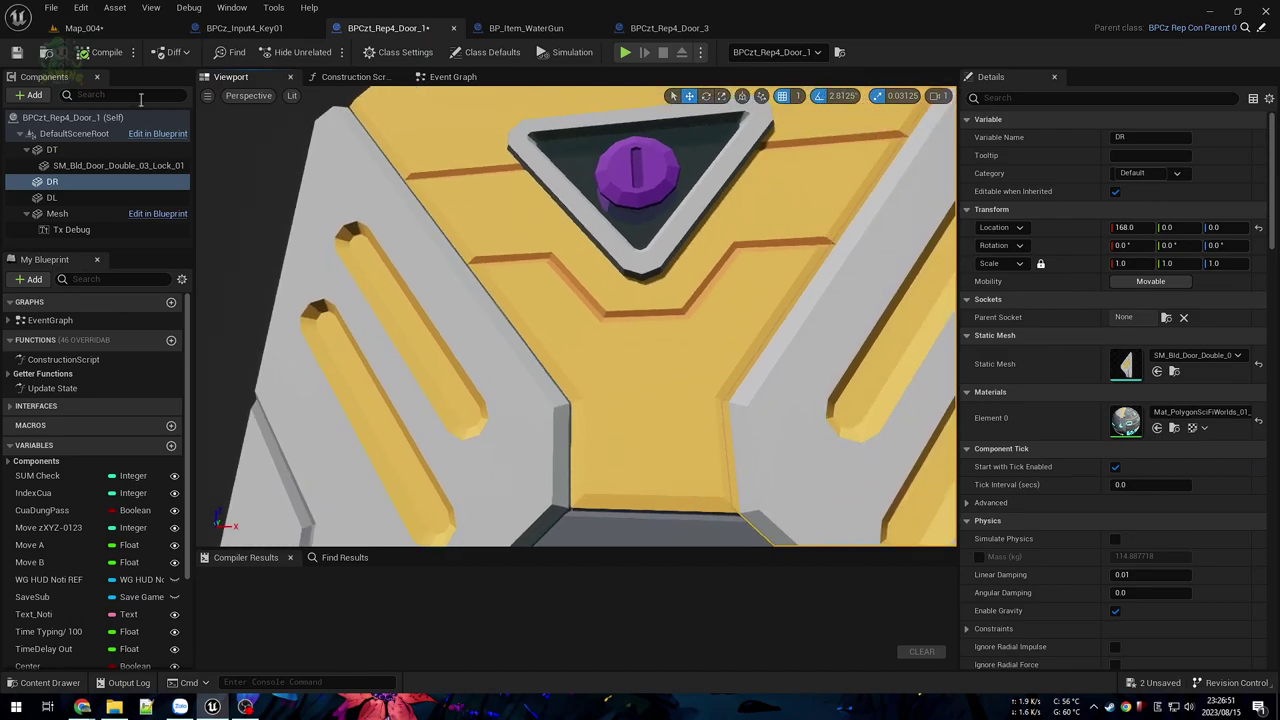
Step: In Map_004, move the loose round green lock mesh along X from the gate's right side to its upper-left corner
click(80, 28)
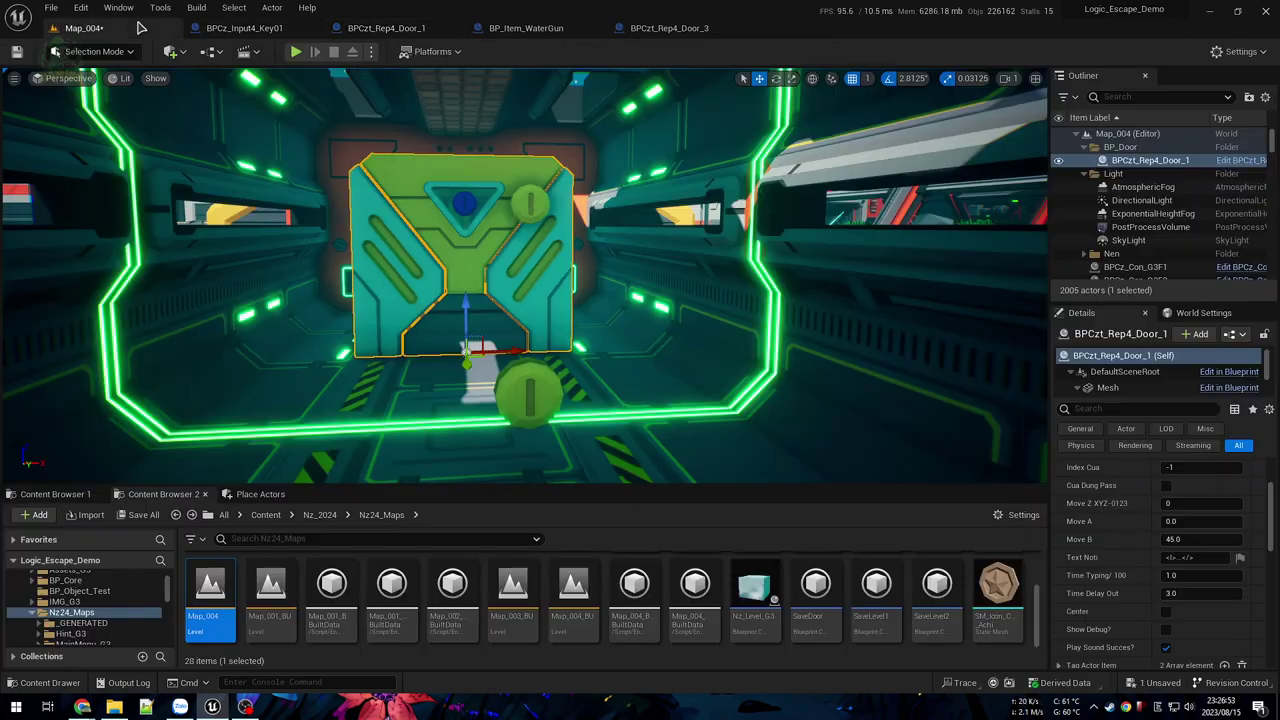
key(w)
right_drag(600, 300, 552, 316)
click(618, 180)
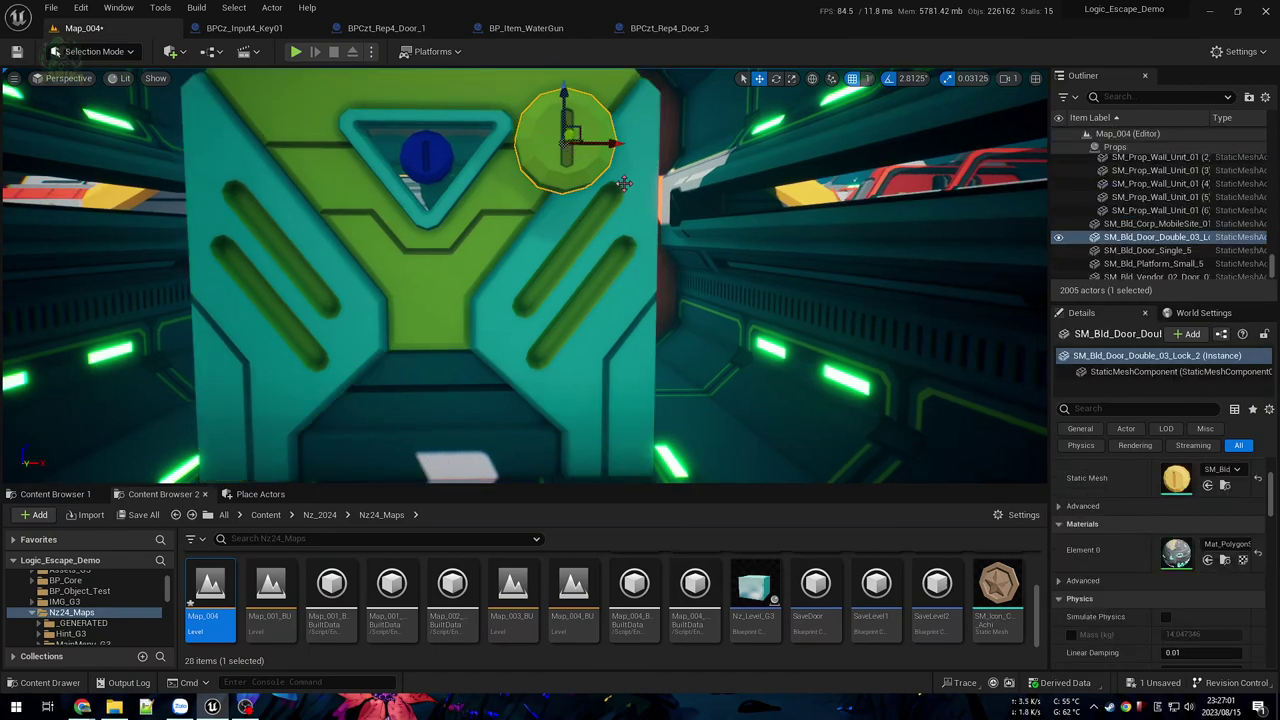
drag(610, 145, 288, 145)
Step: Select the gate in Map_004, check the BPCzt_Rep4_Door_3 blueprint, and save the level
click(483, 165)
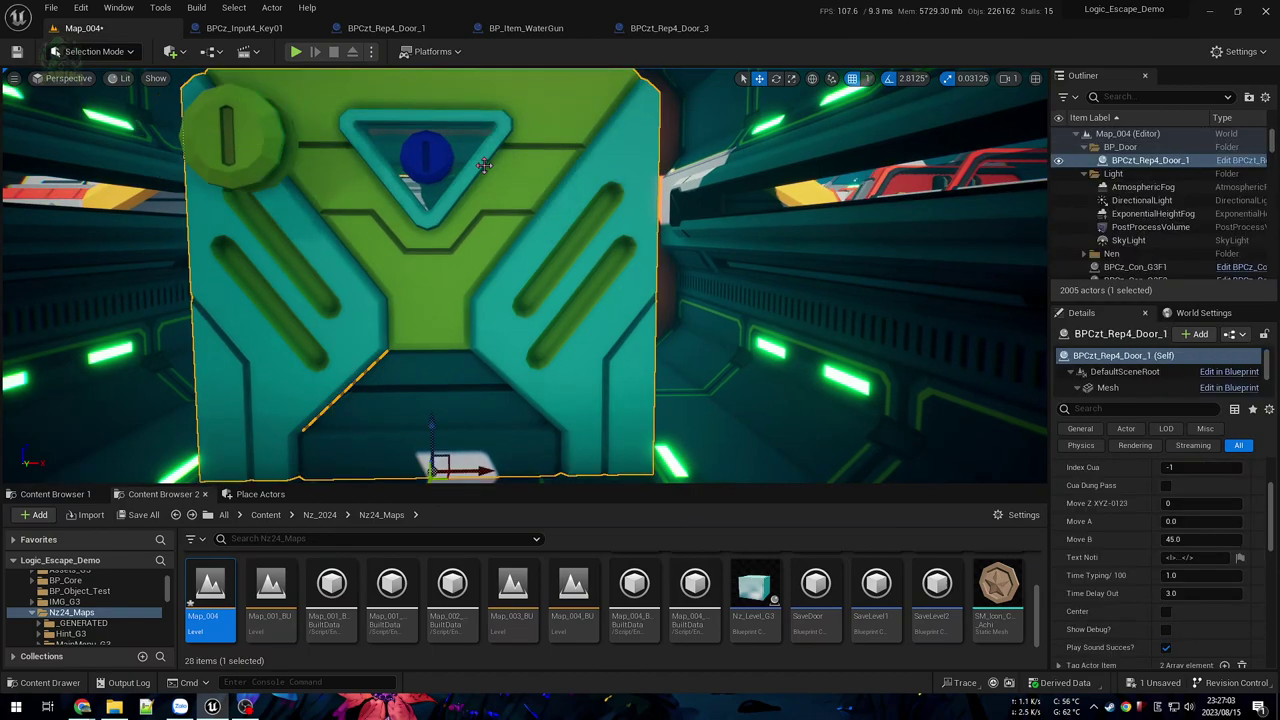
click(669, 28)
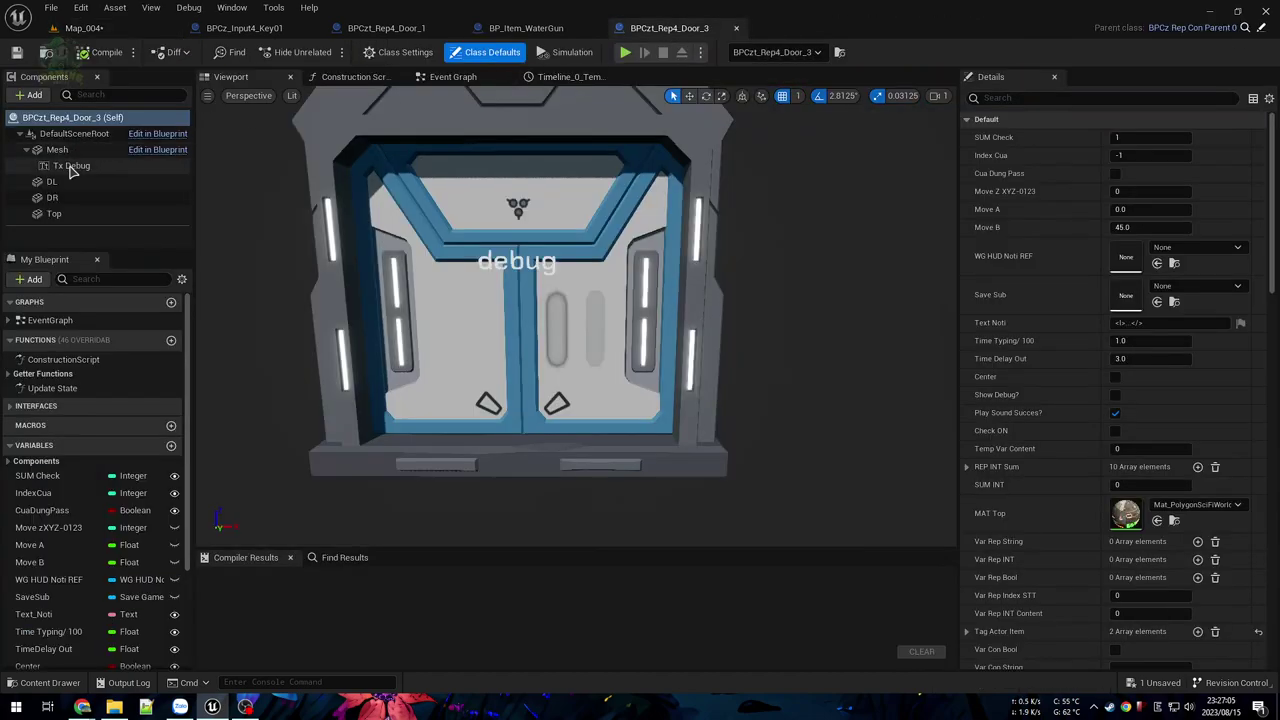
mouse_move(485, 142)
right_down()
mouse_move(465, 132)
mouse_move(485, 142)
right_up()
click(80, 28)
click(16, 51)
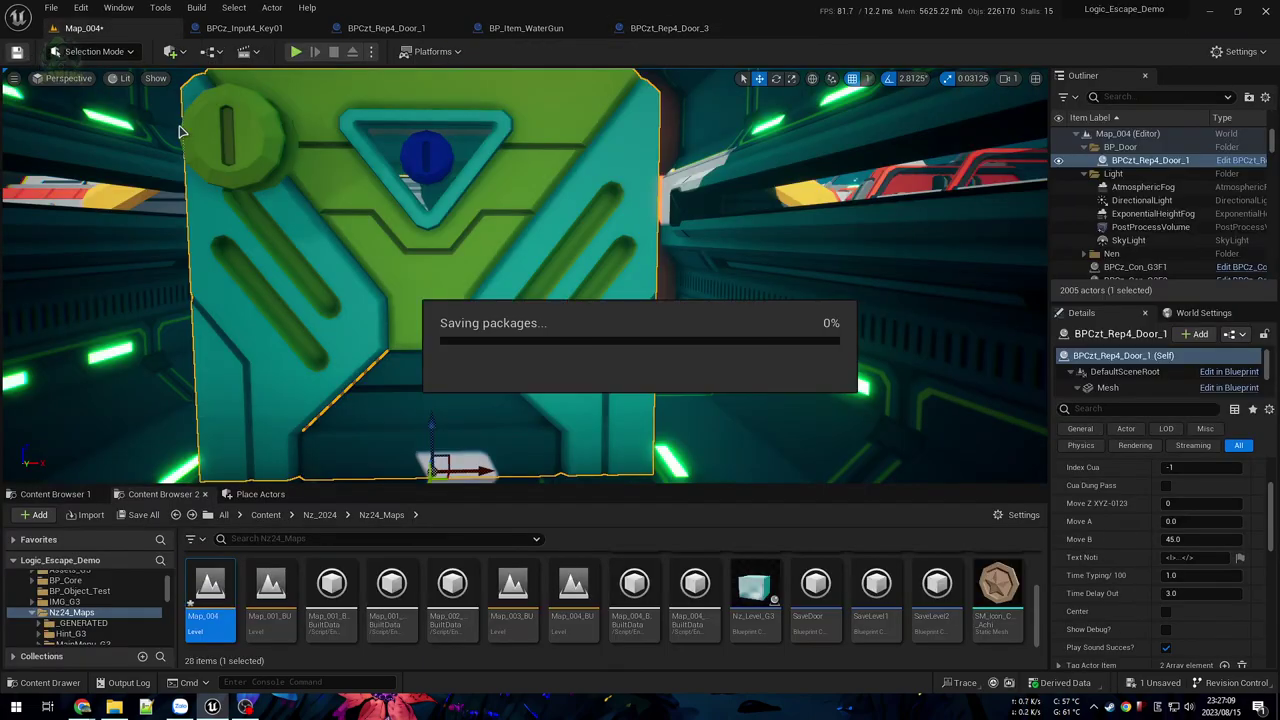
Step: Look at the BPG3_Achie3_Coin blueprint from the Nz24_Maps folder and return to the level
right_drag(525, 275, 820, 290)
right_drag(586, 251, 586, 251)
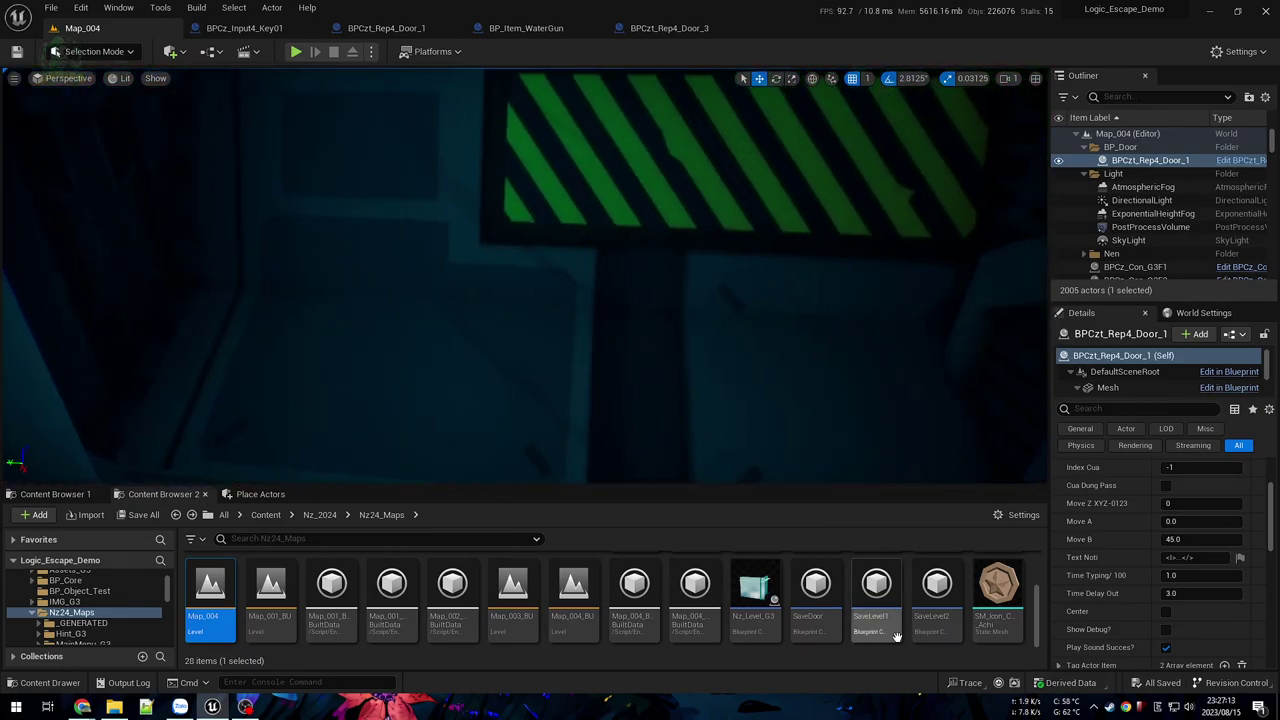
scroll(893, 605, up, 1)
scroll(893, 605, up, 1)
double_click(756, 600)
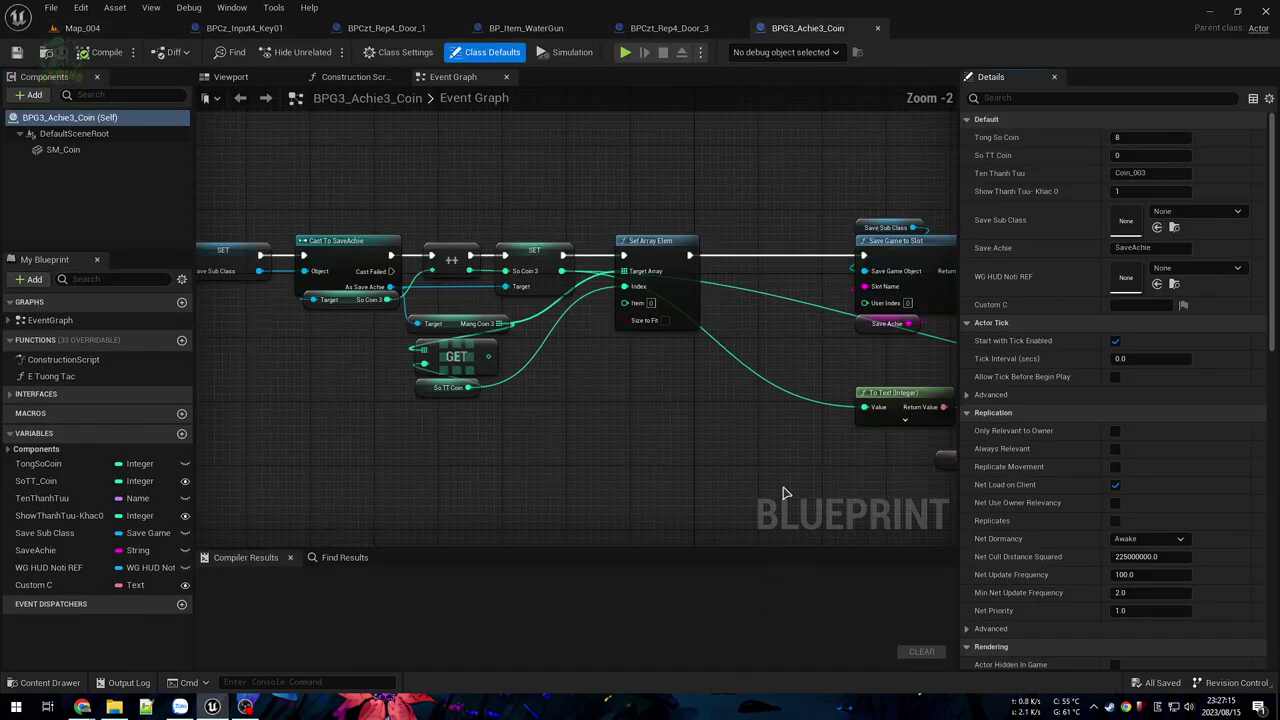
click(113, 30)
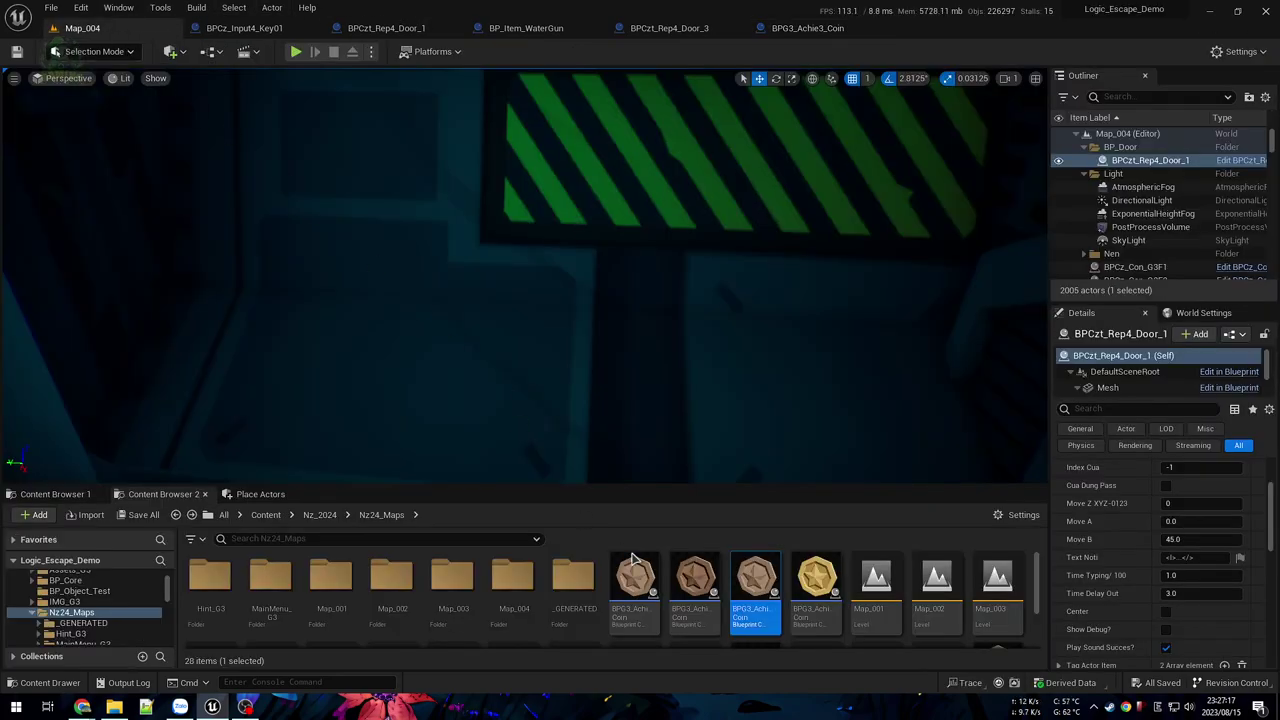
Step: Open the Map_003 level and tour its shrine hall with the angel statue
double_click(997, 590)
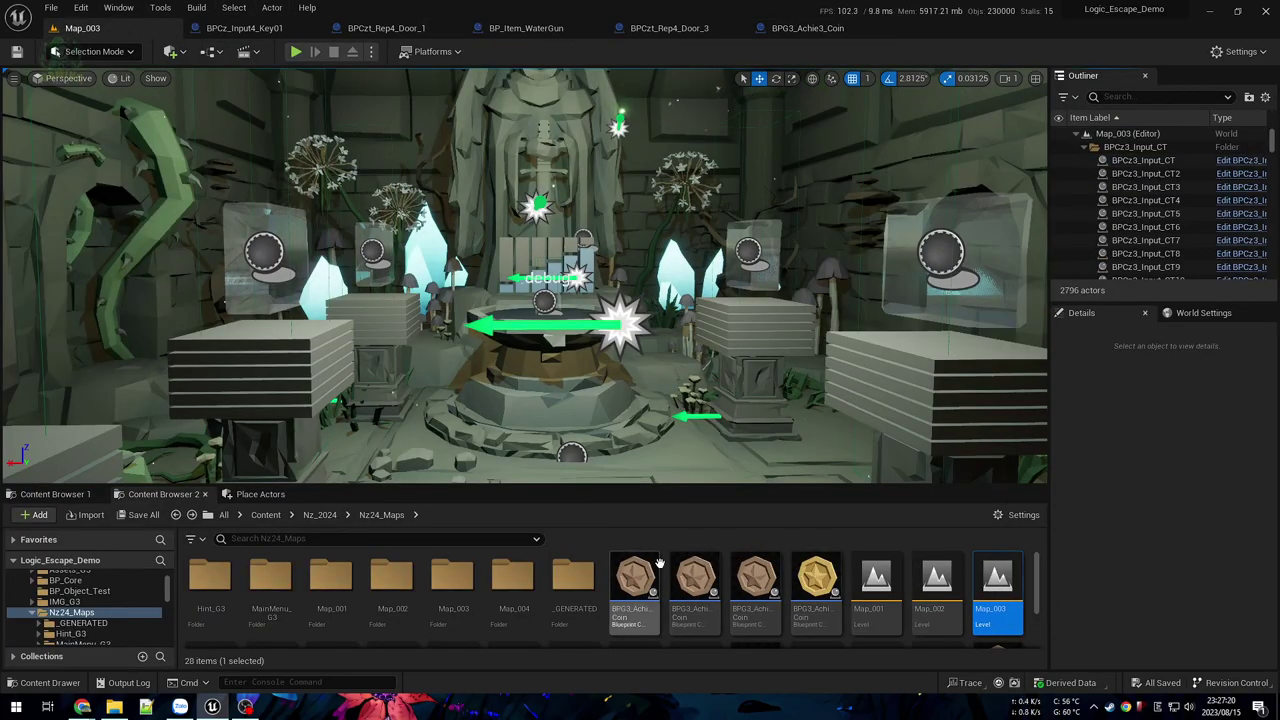
right_drag(622, 410, 150, 412)
mouse_move(660, 445)
right_down()
mouse_move(630, 442)
mouse_move(645, 444)
right_up()
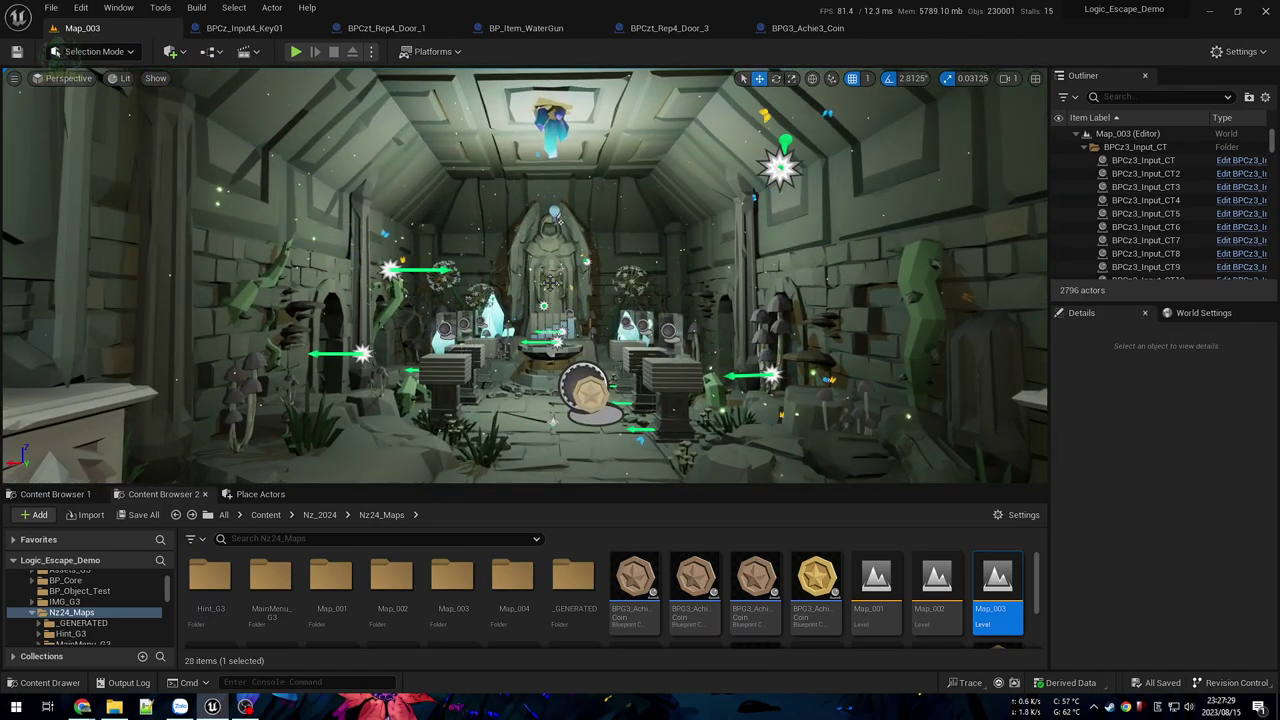
Step: Locate the materials used by the shrine's angel statue and by a giant mushroom in the PolygonDungeons content
click(551, 283)
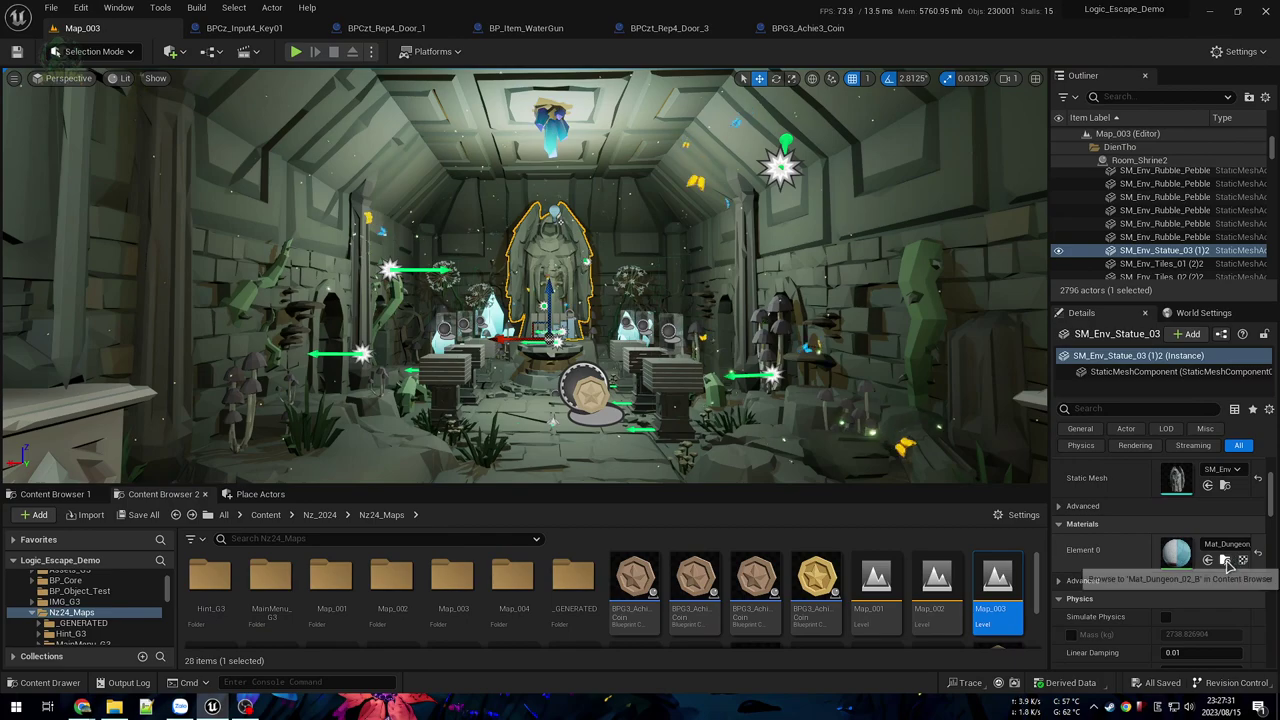
click(1225, 560)
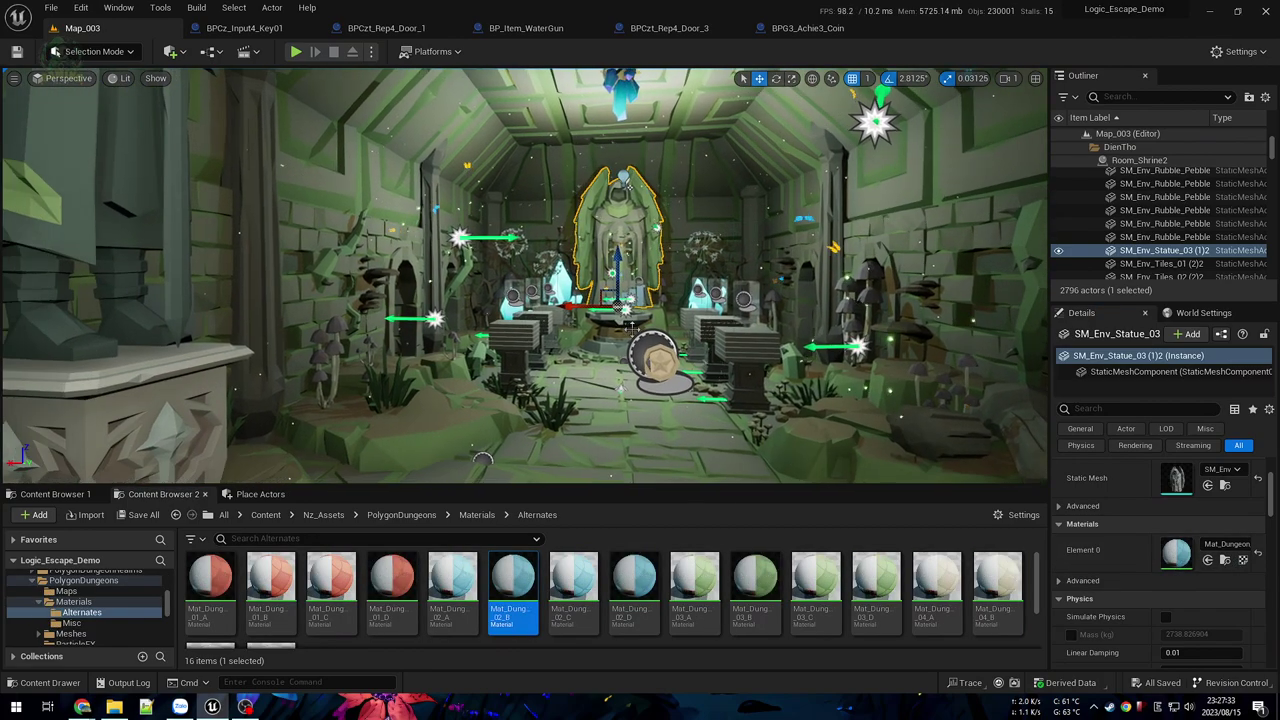
click(325, 370)
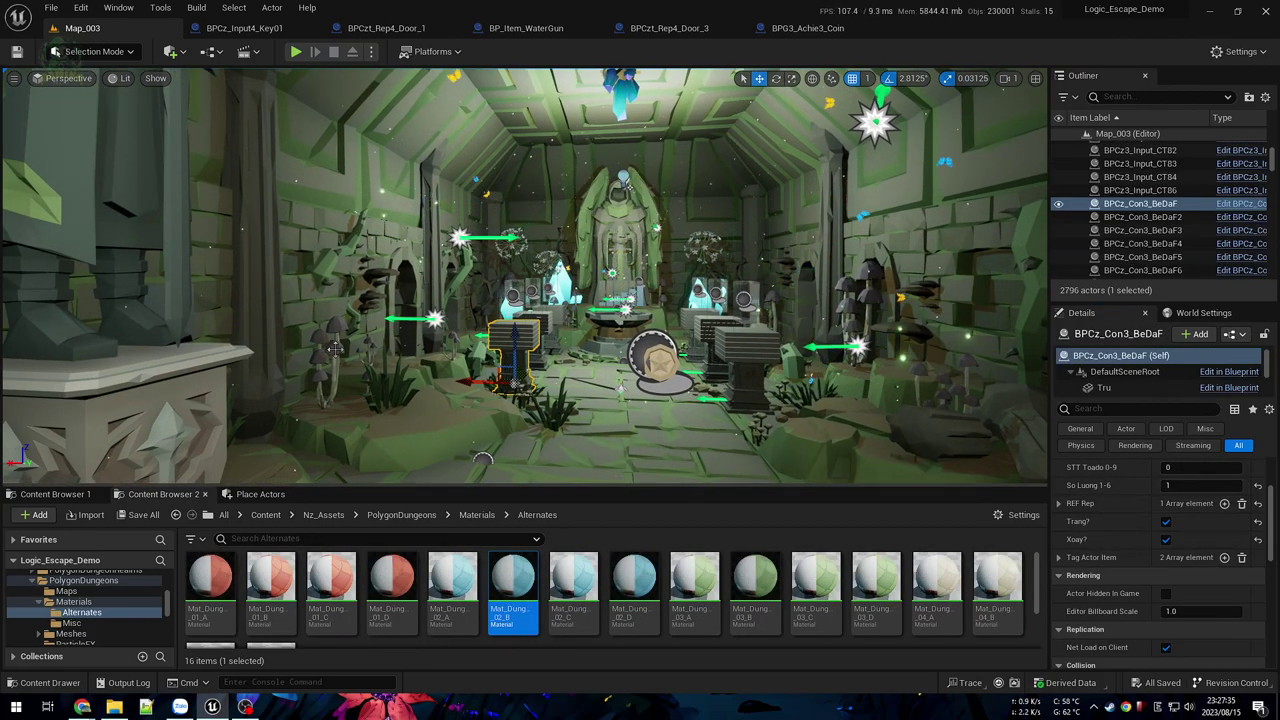
click(1225, 560)
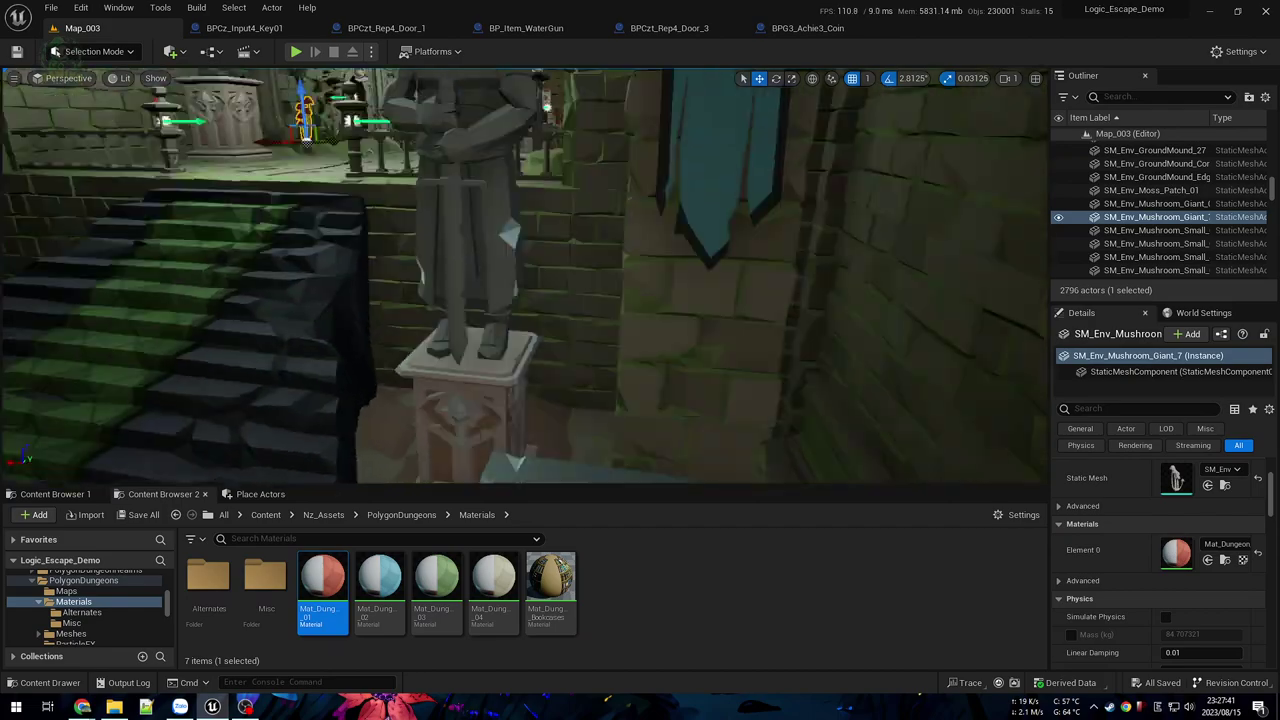
Step: Play-test Map_003 from the stairs into the shrine hall, stop the session, and view the hall in the editor
key(alt+p)
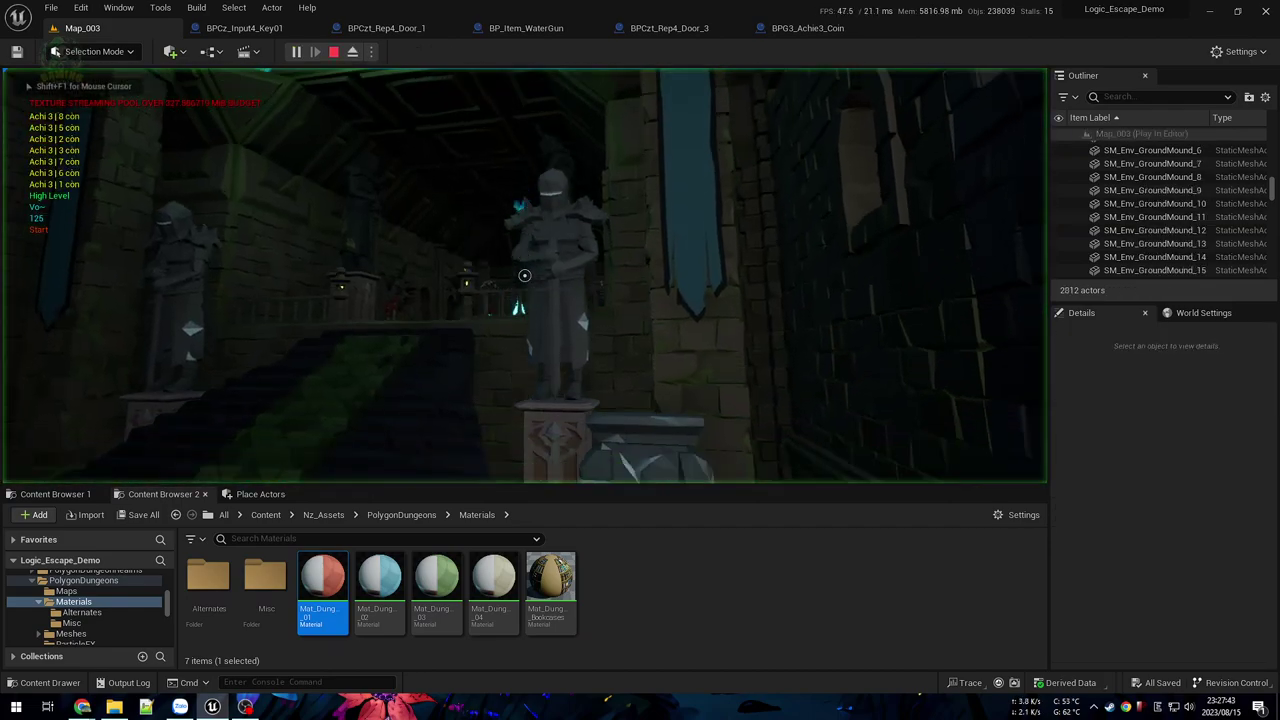
key(s)
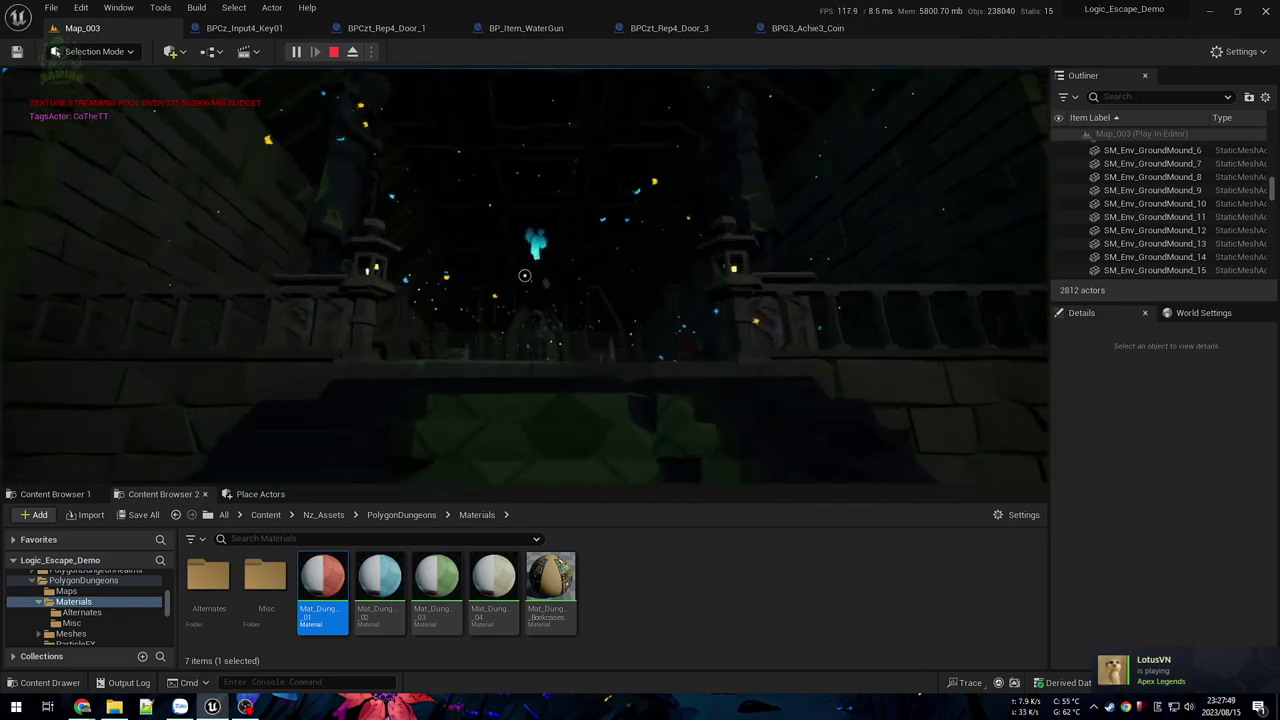
key(w)
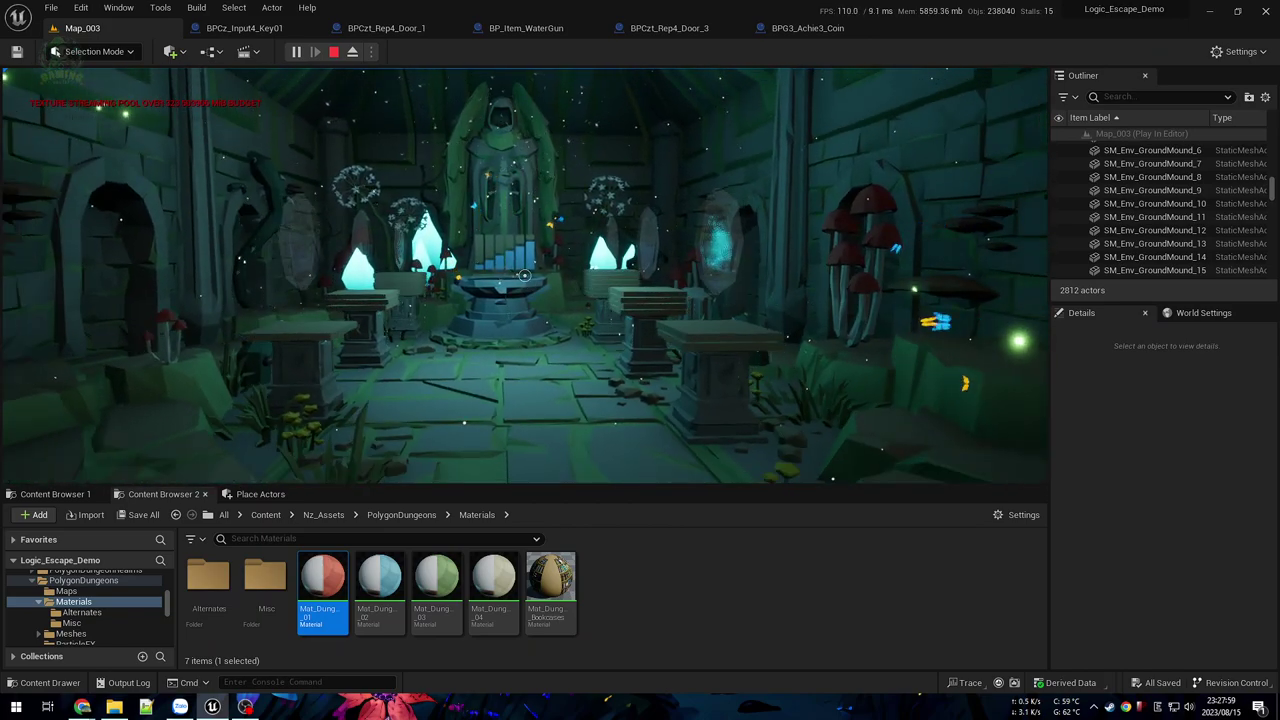
key(s)
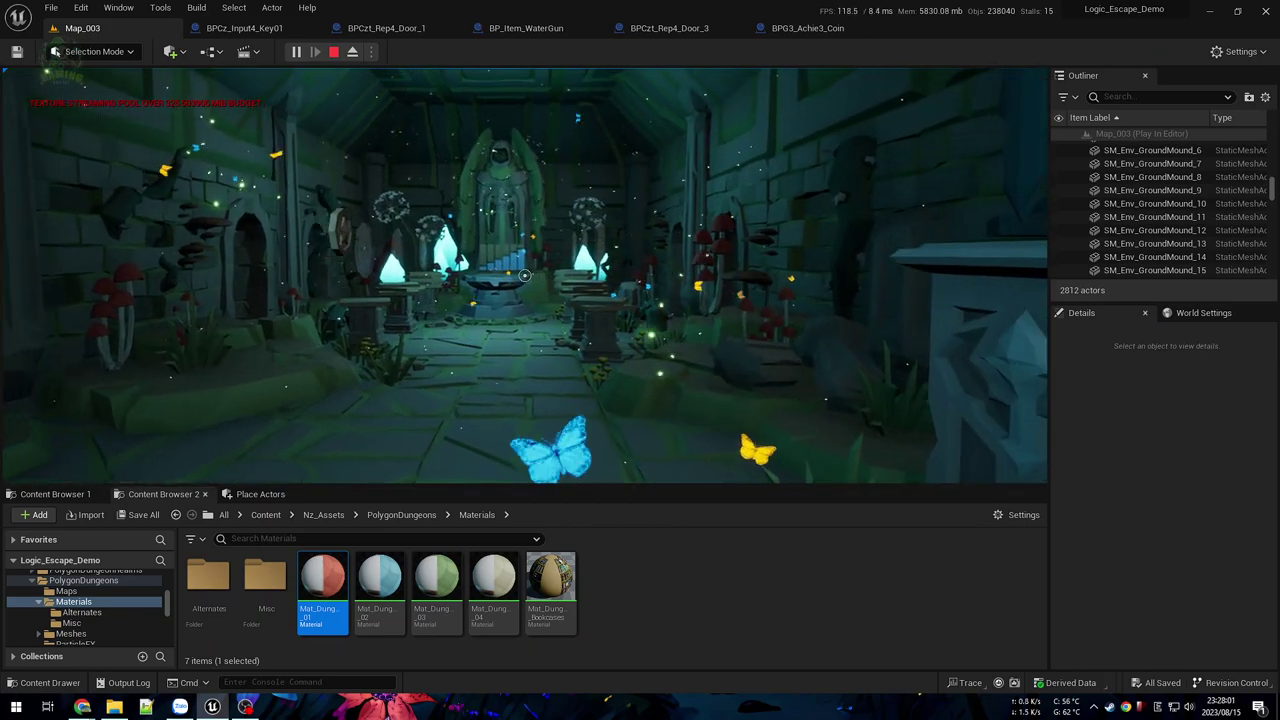
key(Escape)
right_drag(467, 119, 413, 133)
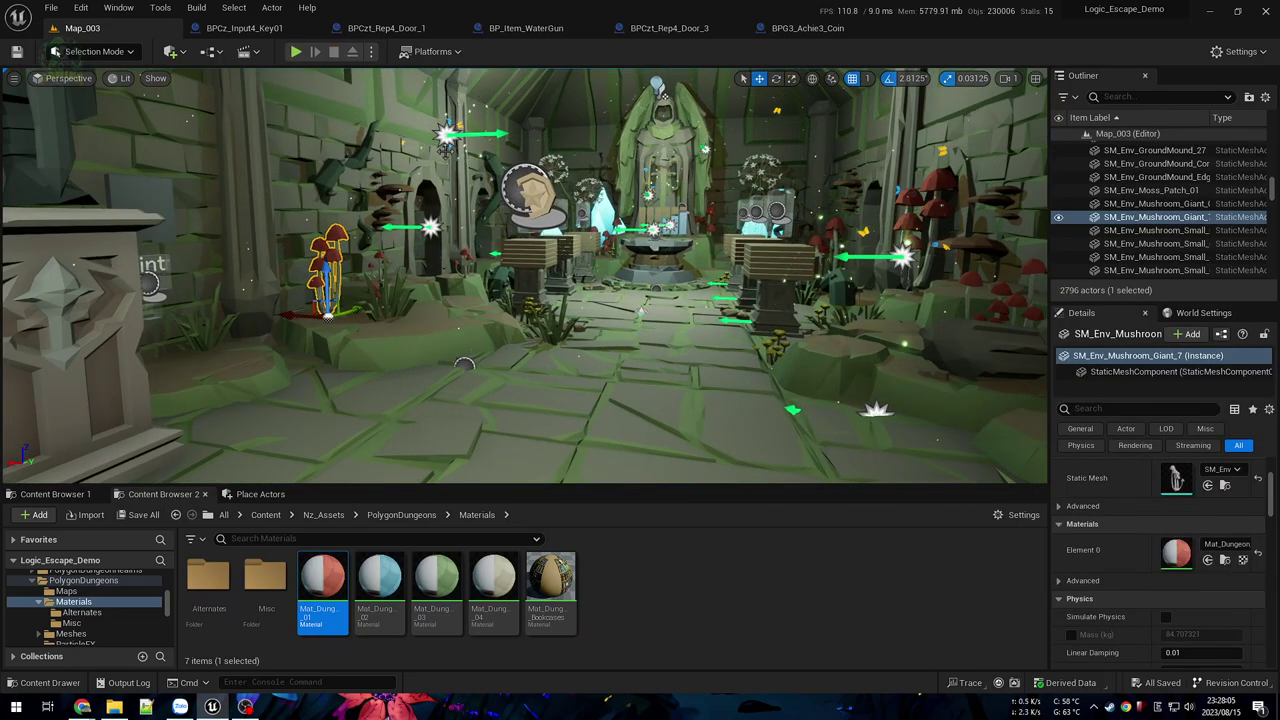
mouse_move(98, 706)
click(215, 652)
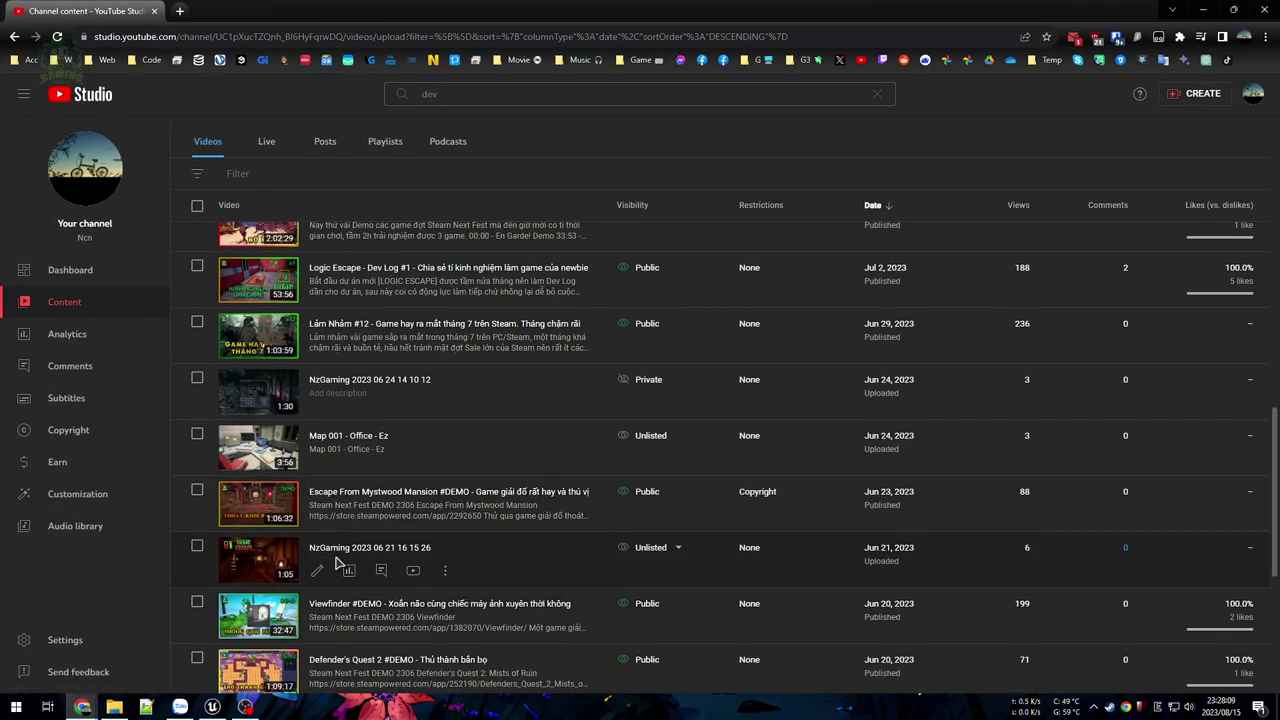
click(407, 577)
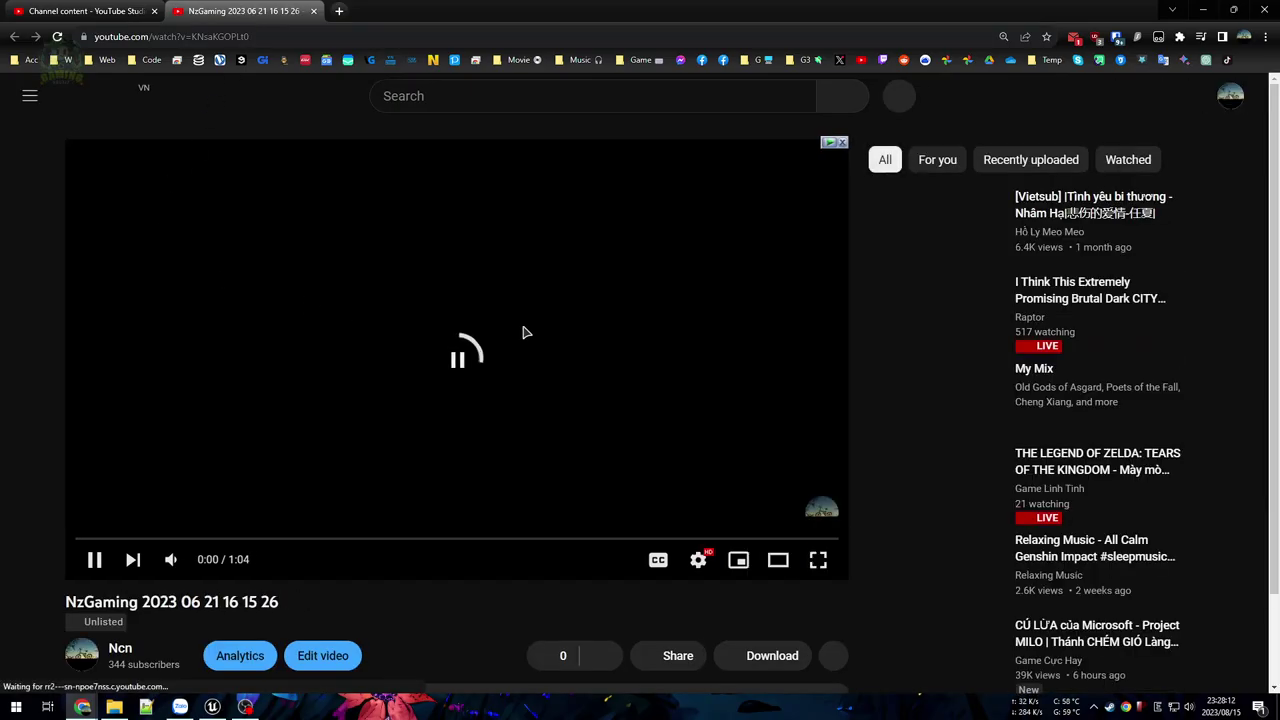
double_click(524, 332)
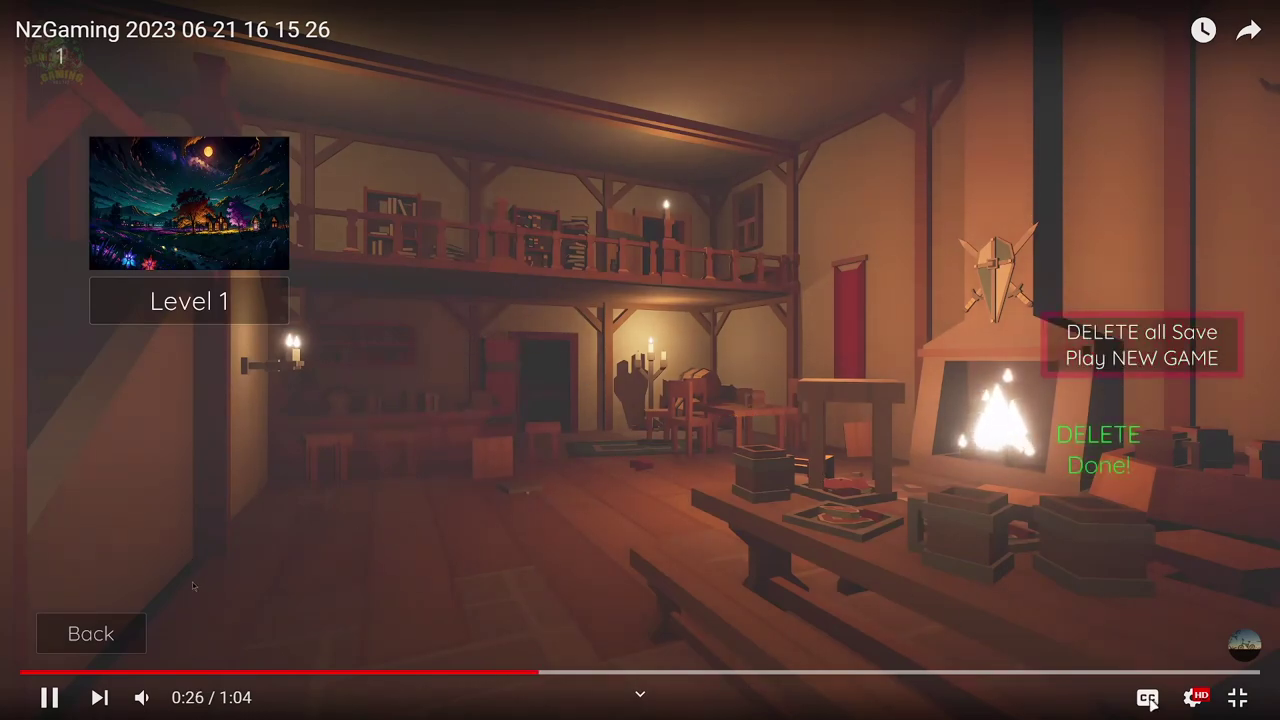
click(1237, 697)
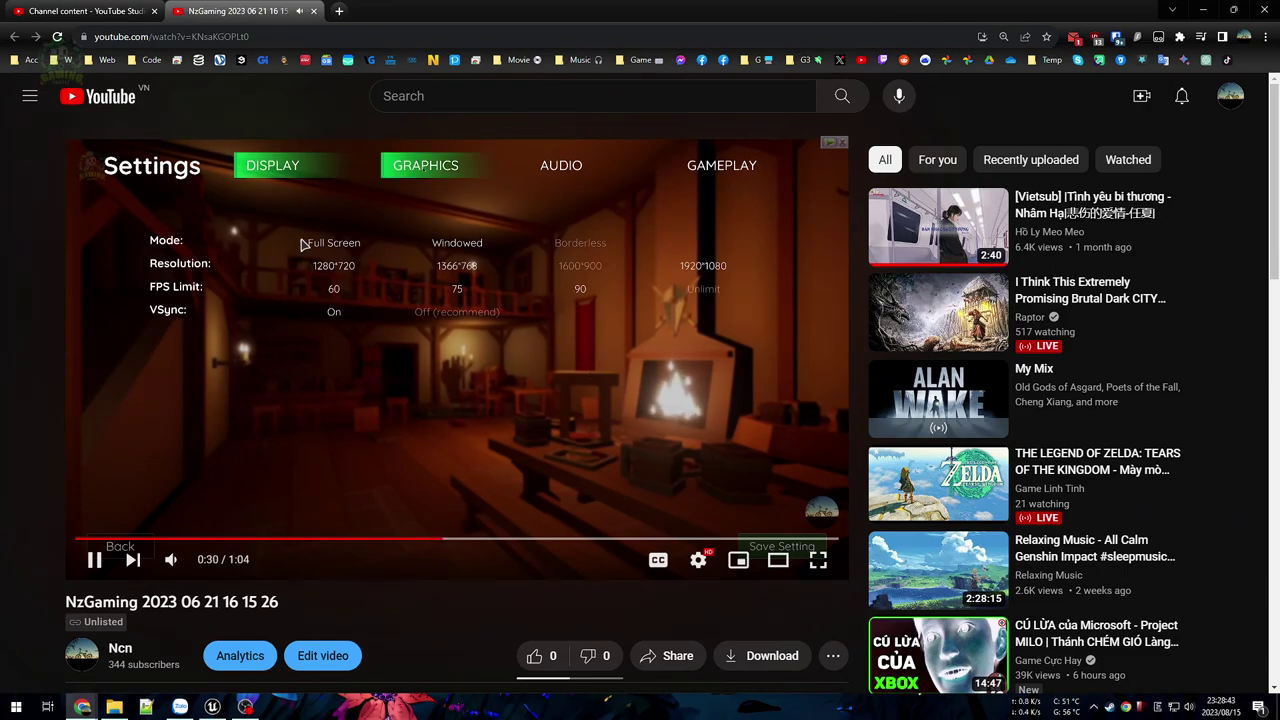
click(85, 11)
click(212, 707)
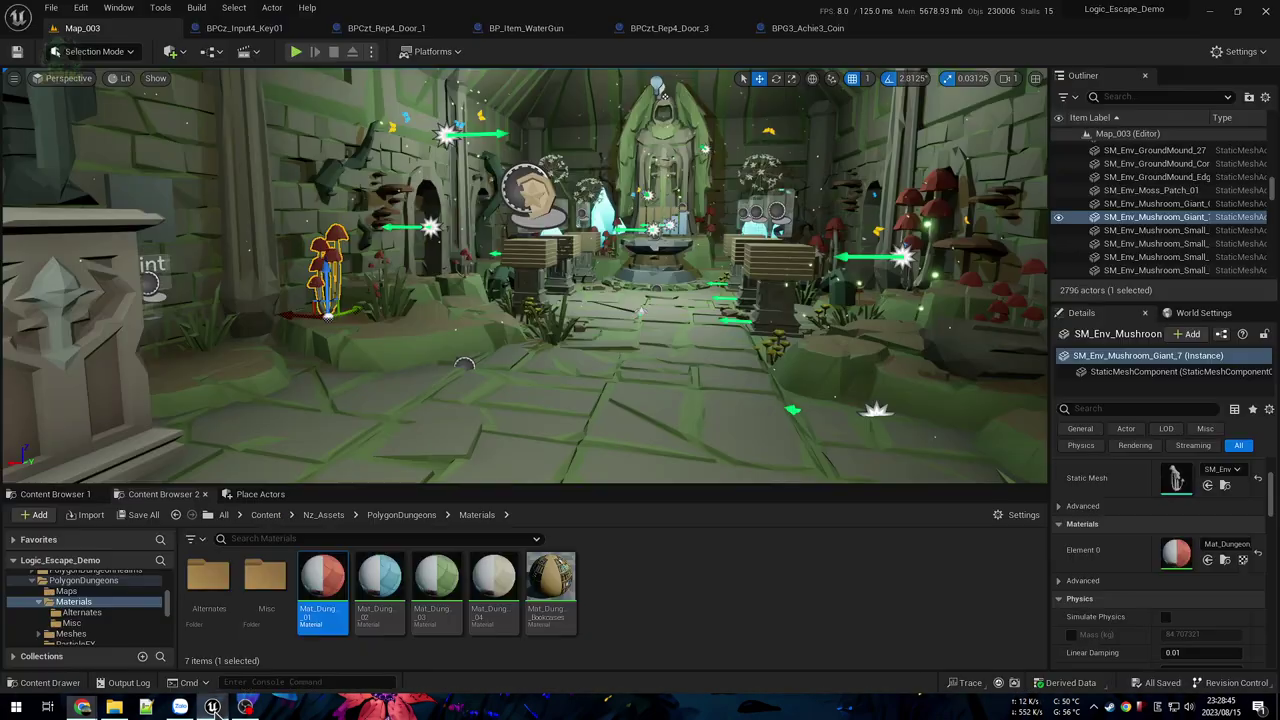
Step: Play-test Map_003 in full screen and leave the level for the game's main menu
right_drag(570, 442, 525, 454)
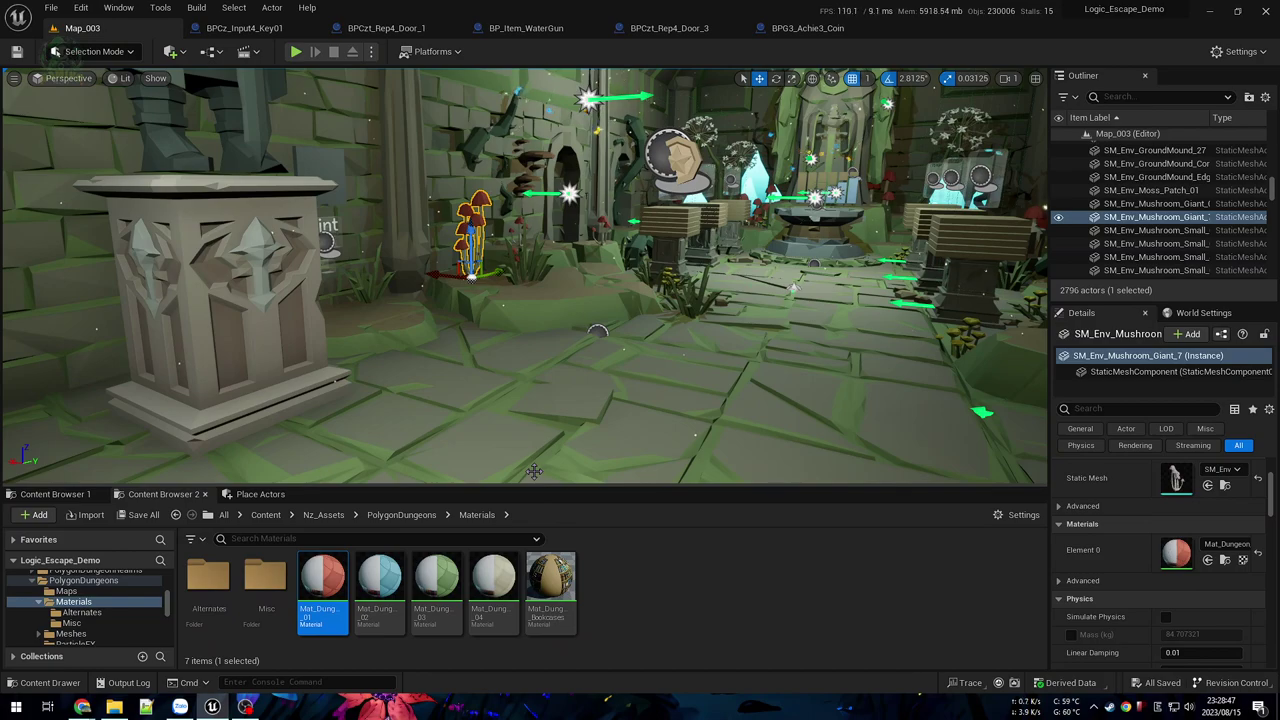
key(alt+p)
key(F11)
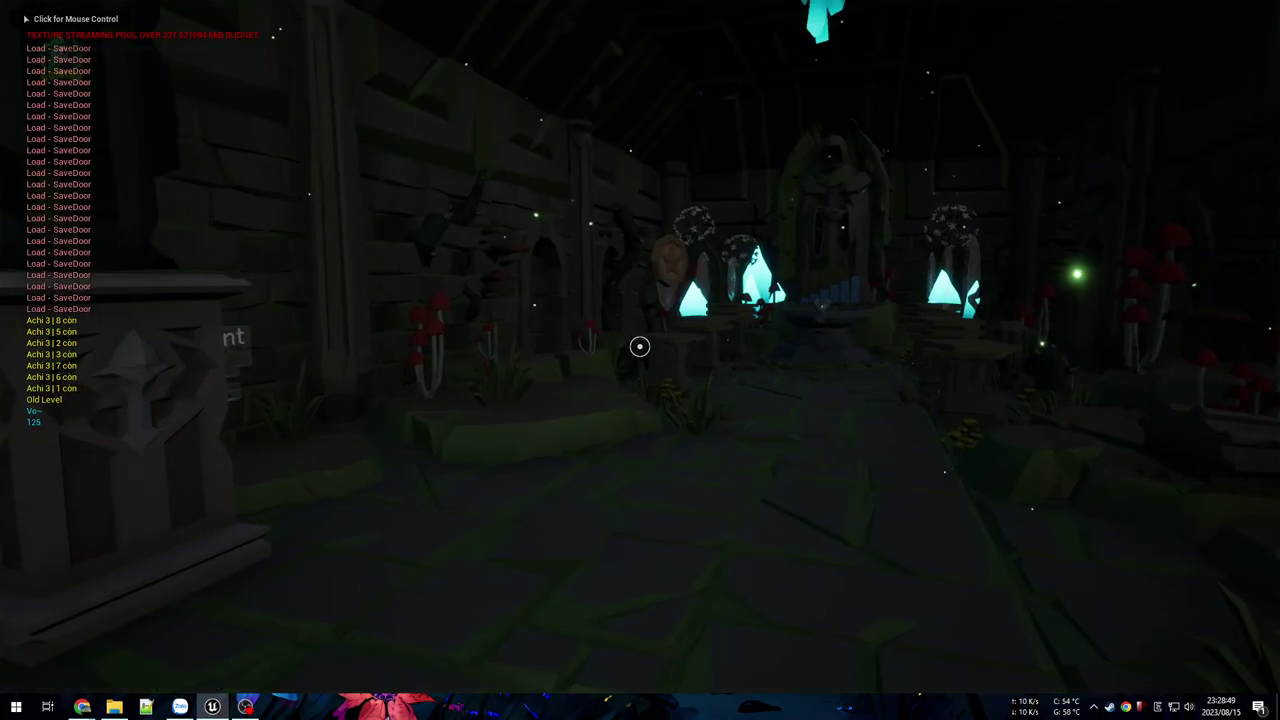
key(Escape)
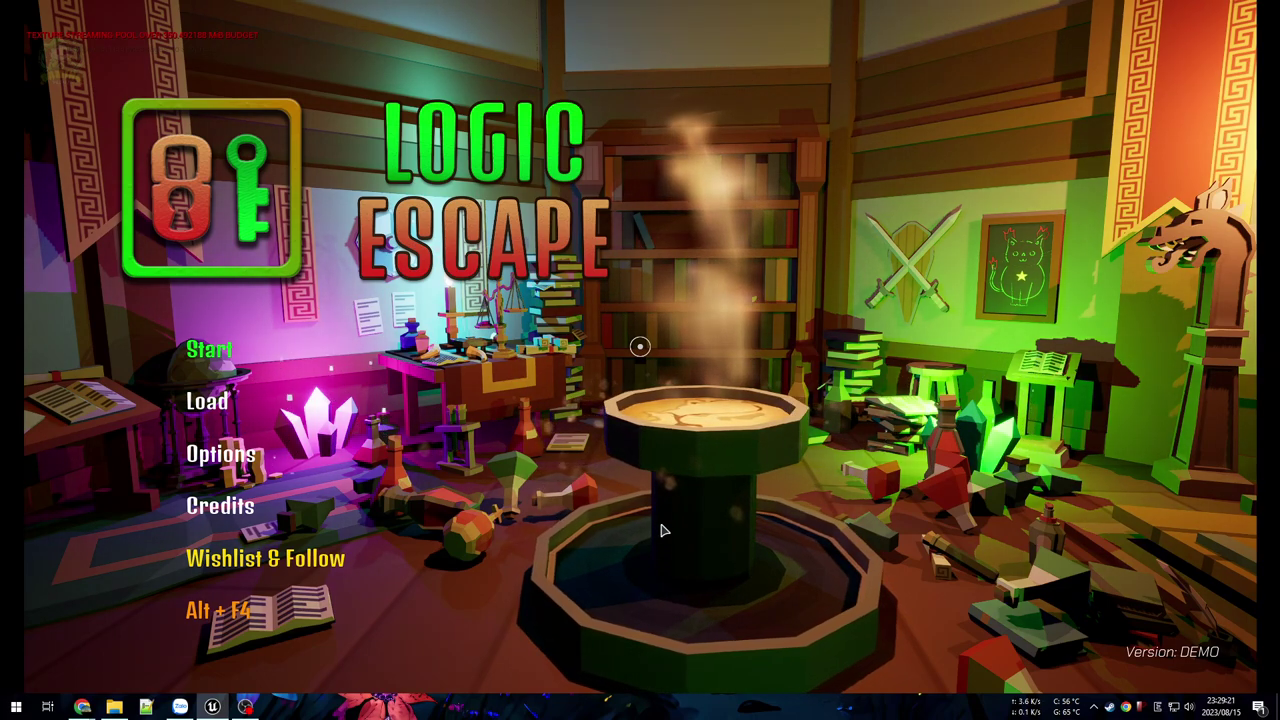
Step: Review the game's Display, Graphics, Audio and Gameplay options and save the settings
click(218, 462)
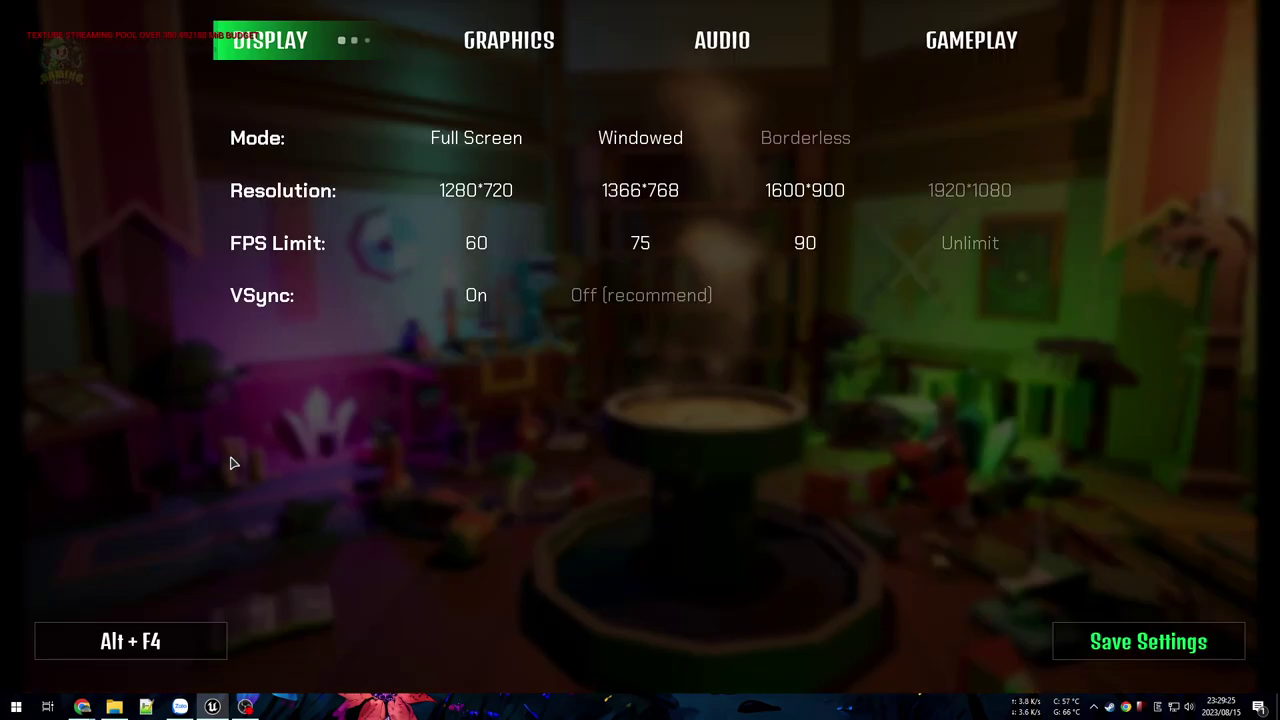
click(509, 40)
click(722, 40)
click(971, 40)
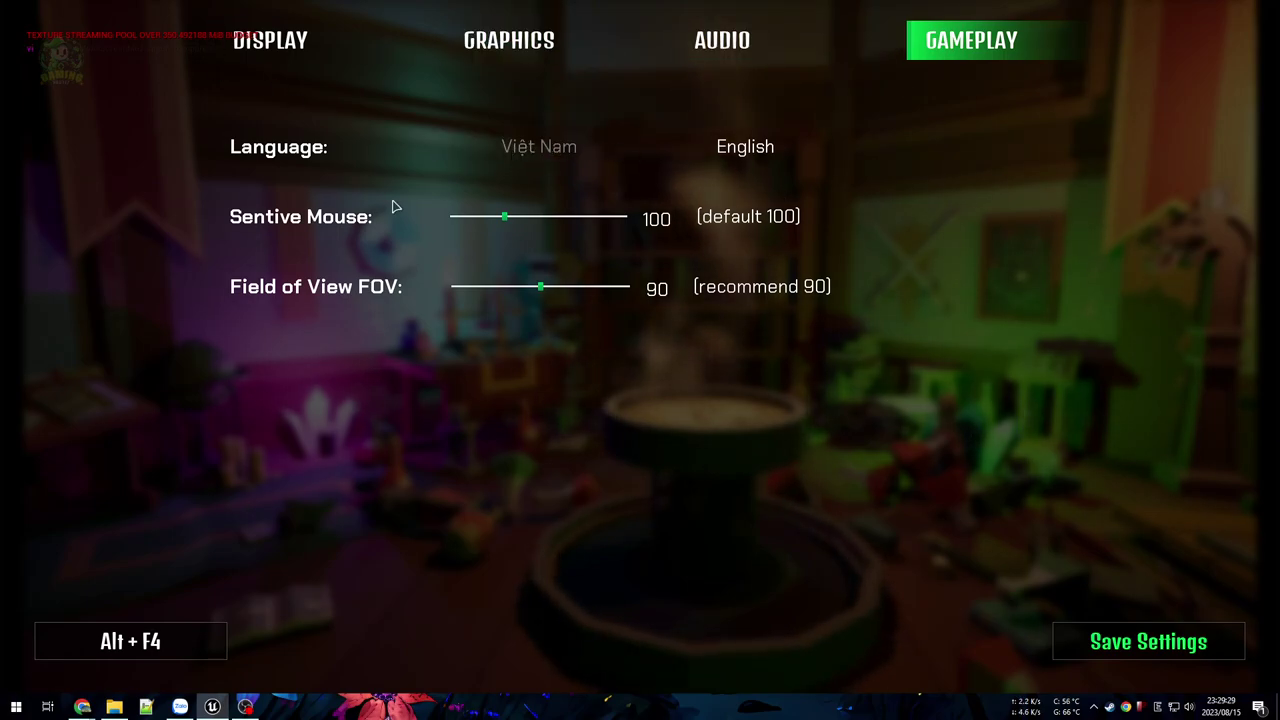
click(1148, 641)
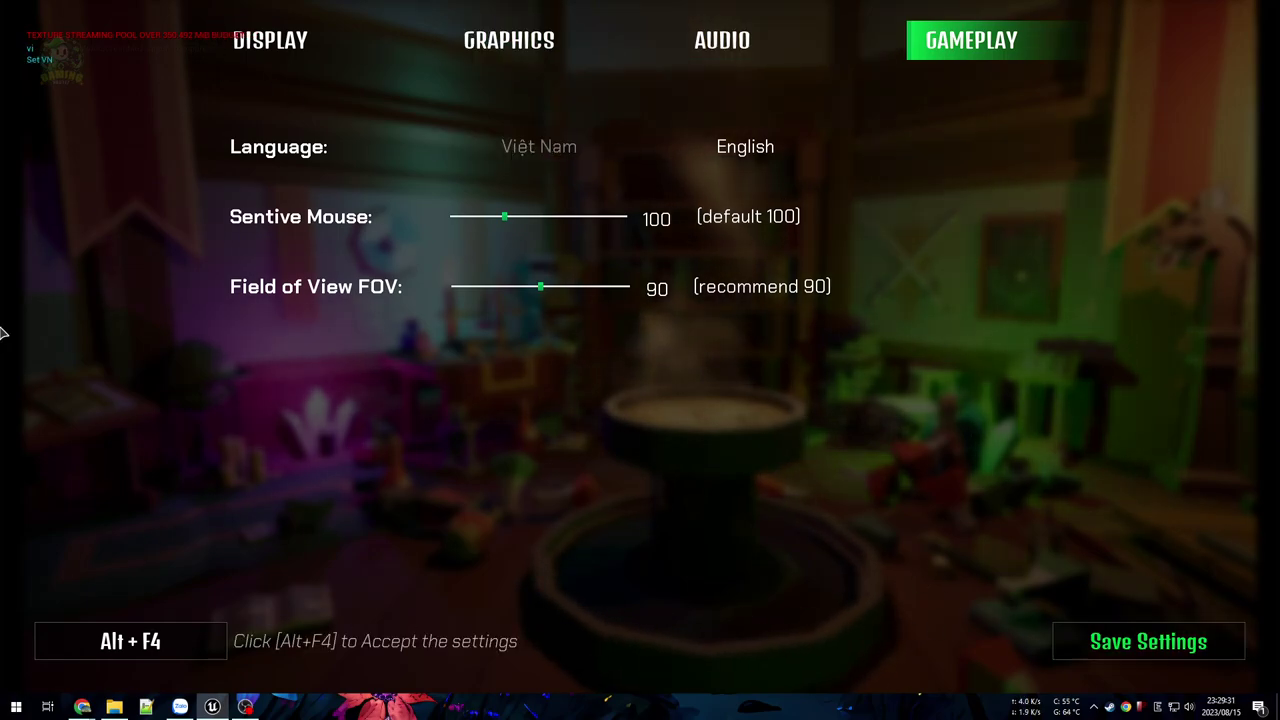
Step: Leave the options screen, quit the game from the main menu and close the Message Log
click(168, 630)
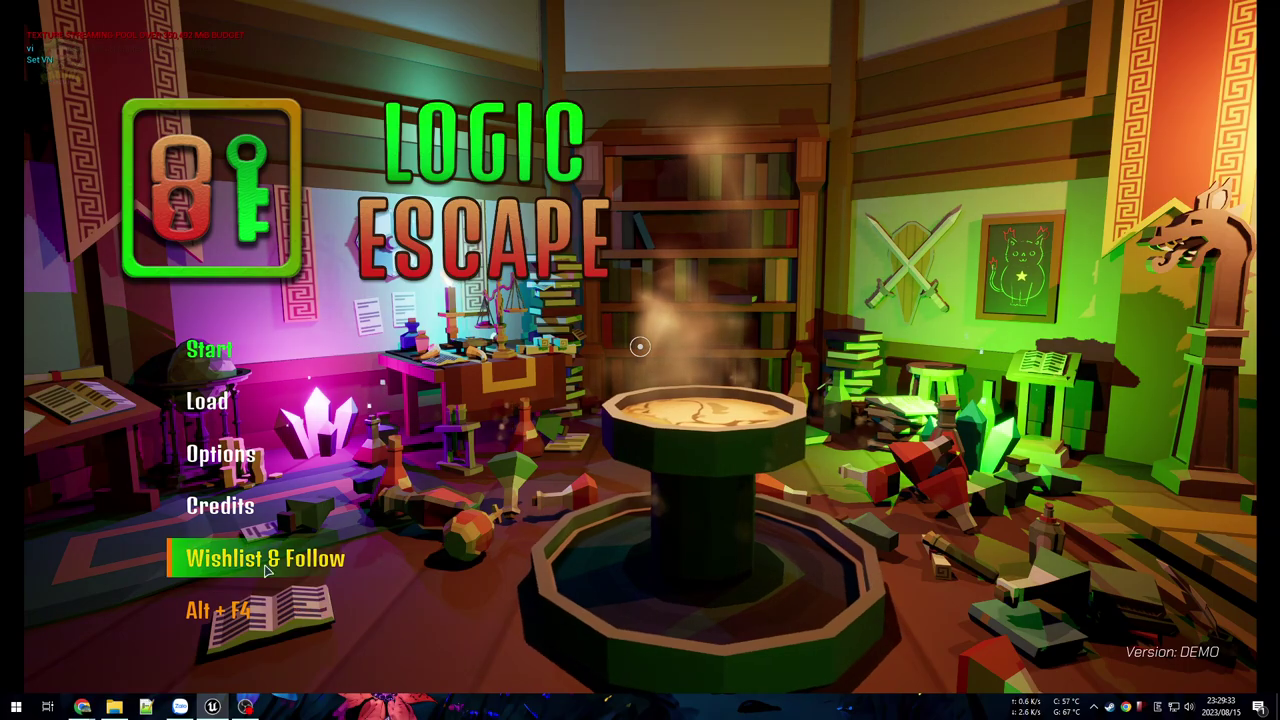
click(200, 610)
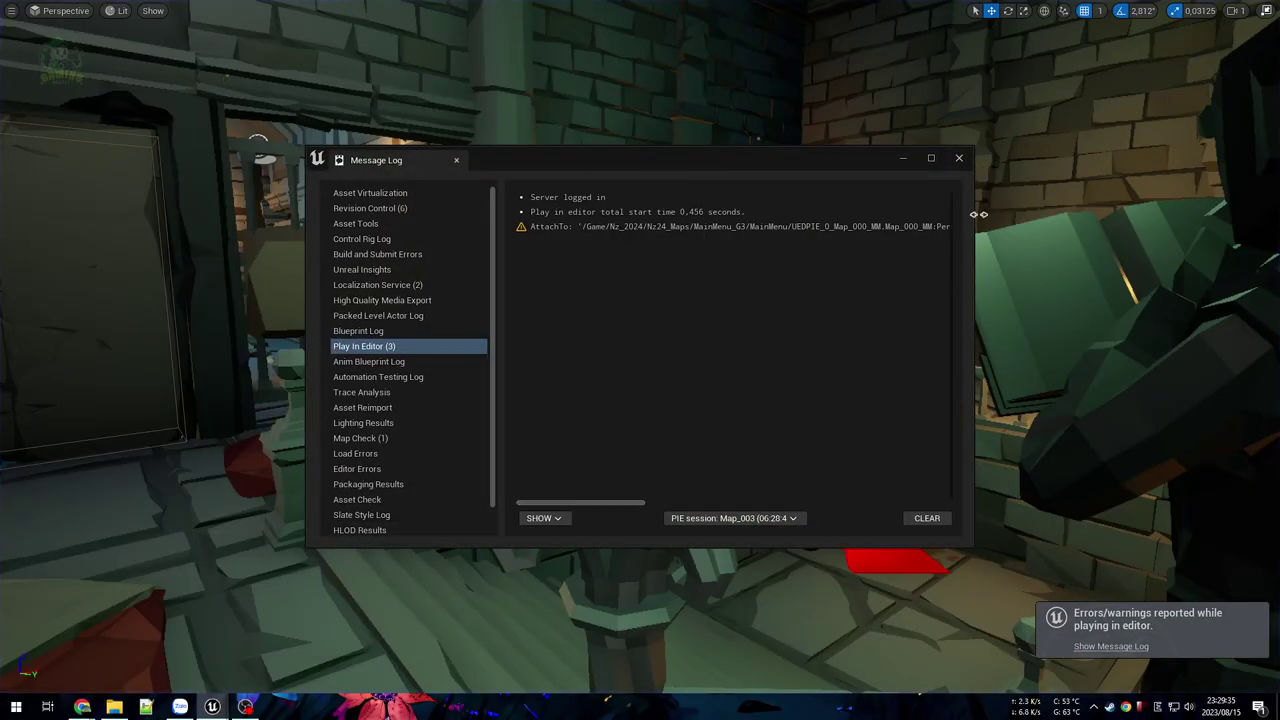
click(961, 159)
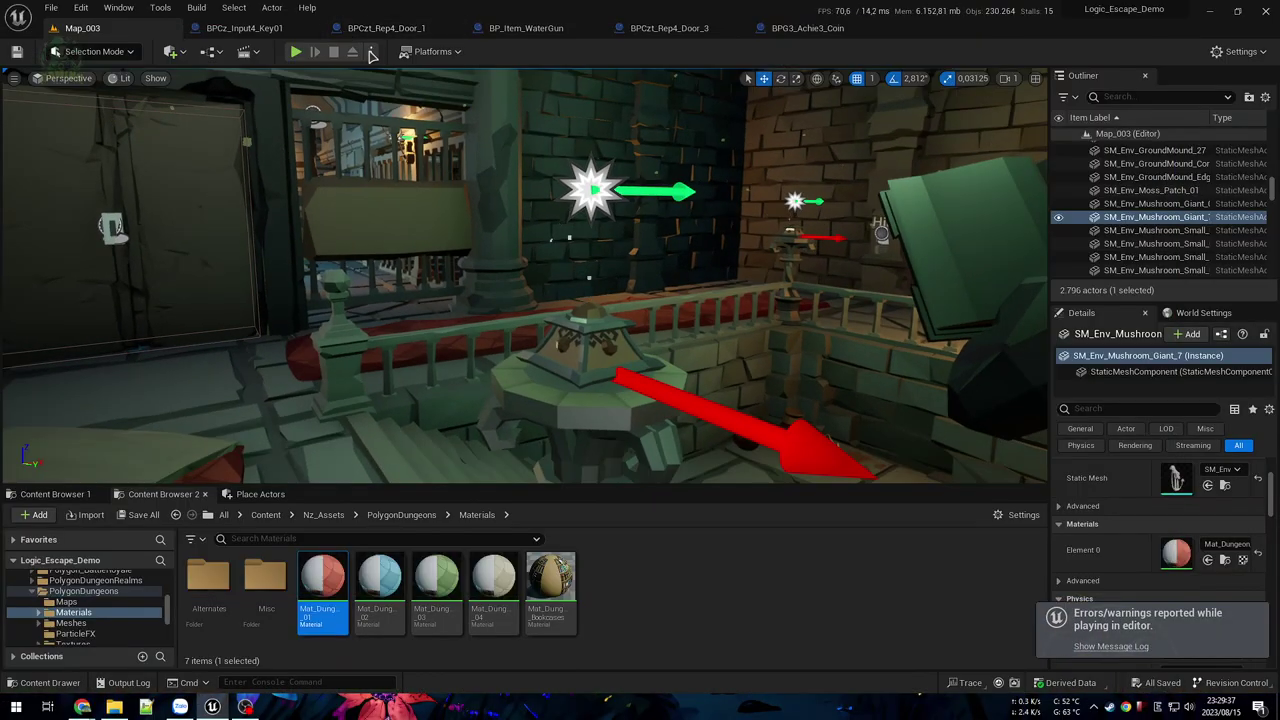
Step: Launch Map_003 as a standalone game and return from the level to the game's main menu
click(370, 53)
click(461, 148)
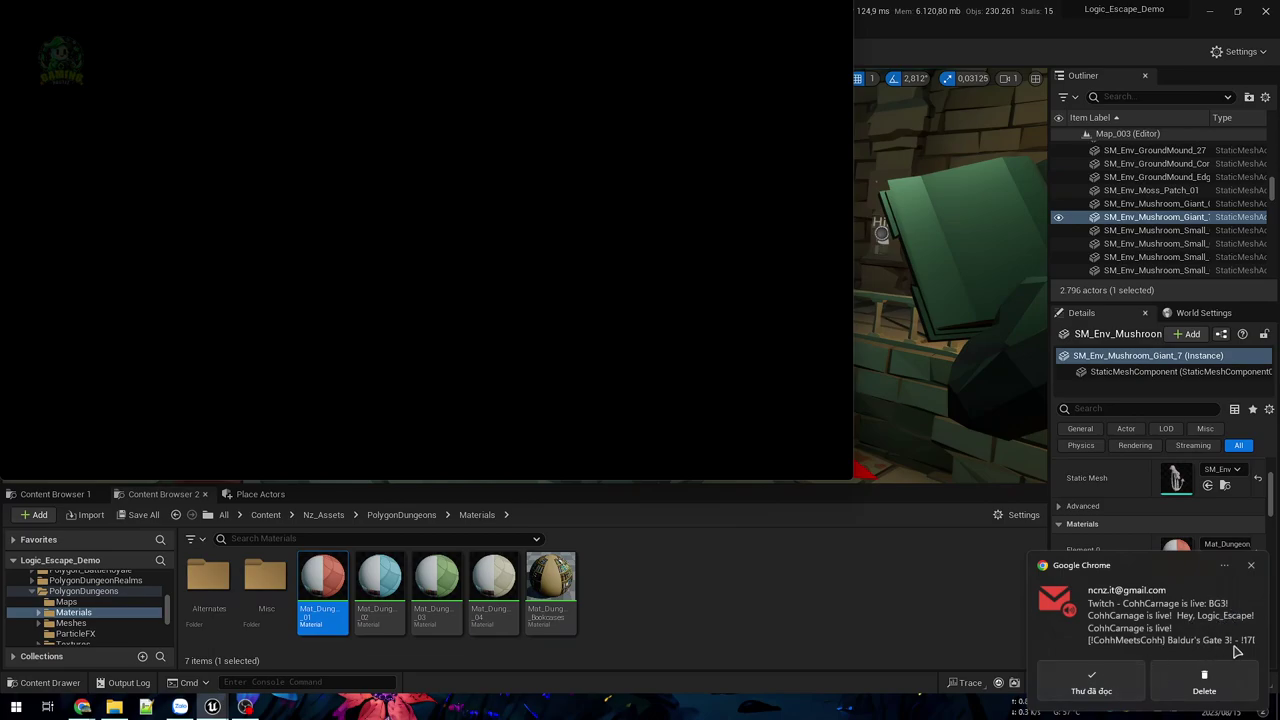
click(1073, 685)
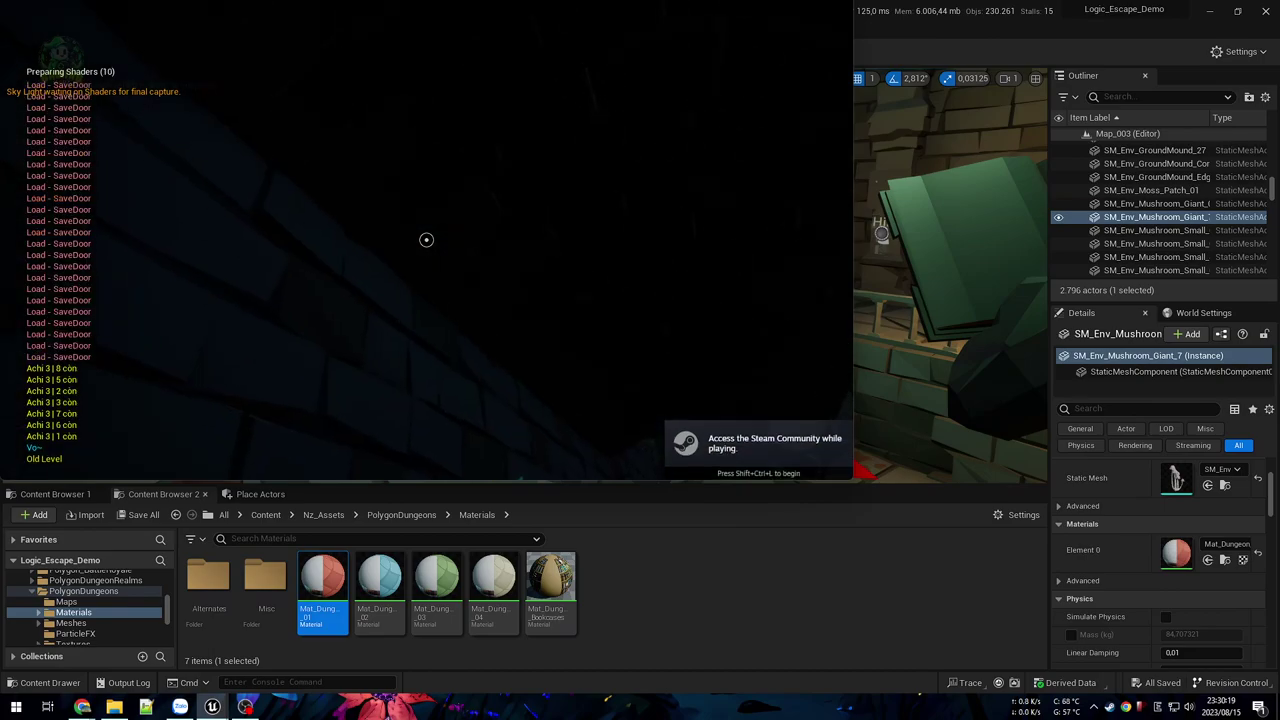
key(Escape)
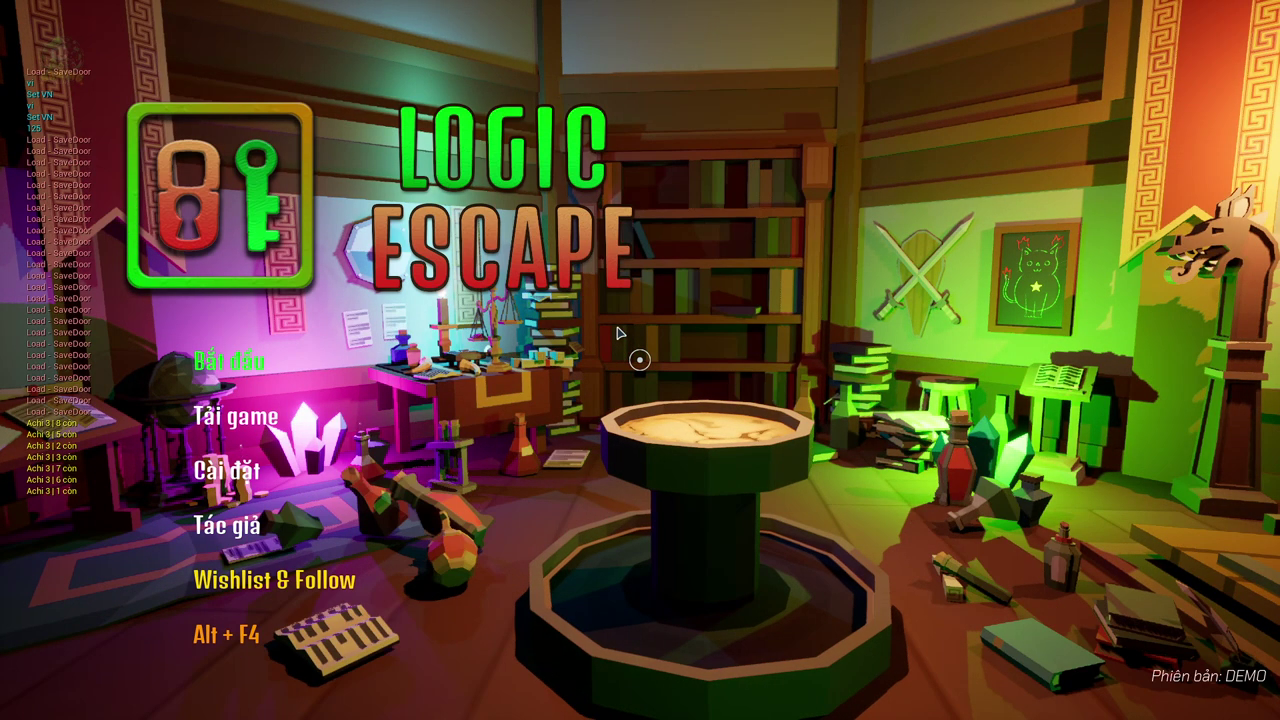
Step: Switch the game's language to English in the gameplay settings and back to Vietnamese, returning to the main menu
key(Down)
key(Down)
key(Up)
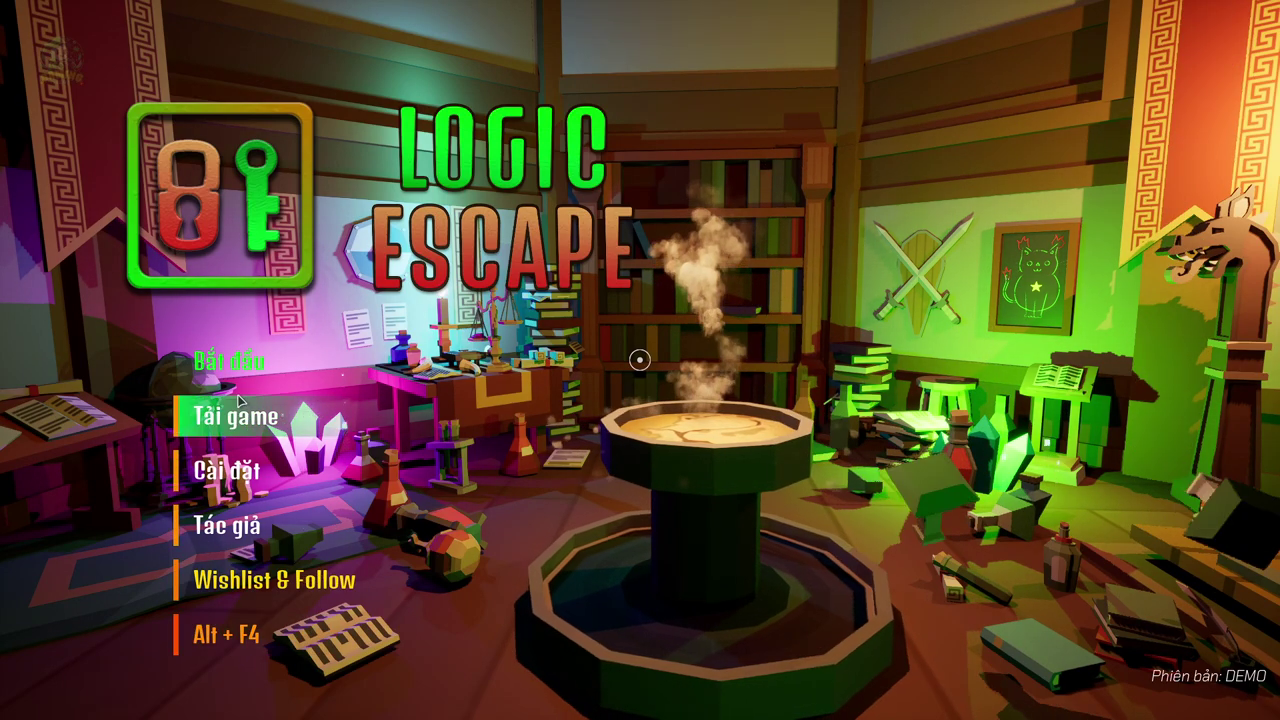
click(237, 473)
click(975, 42)
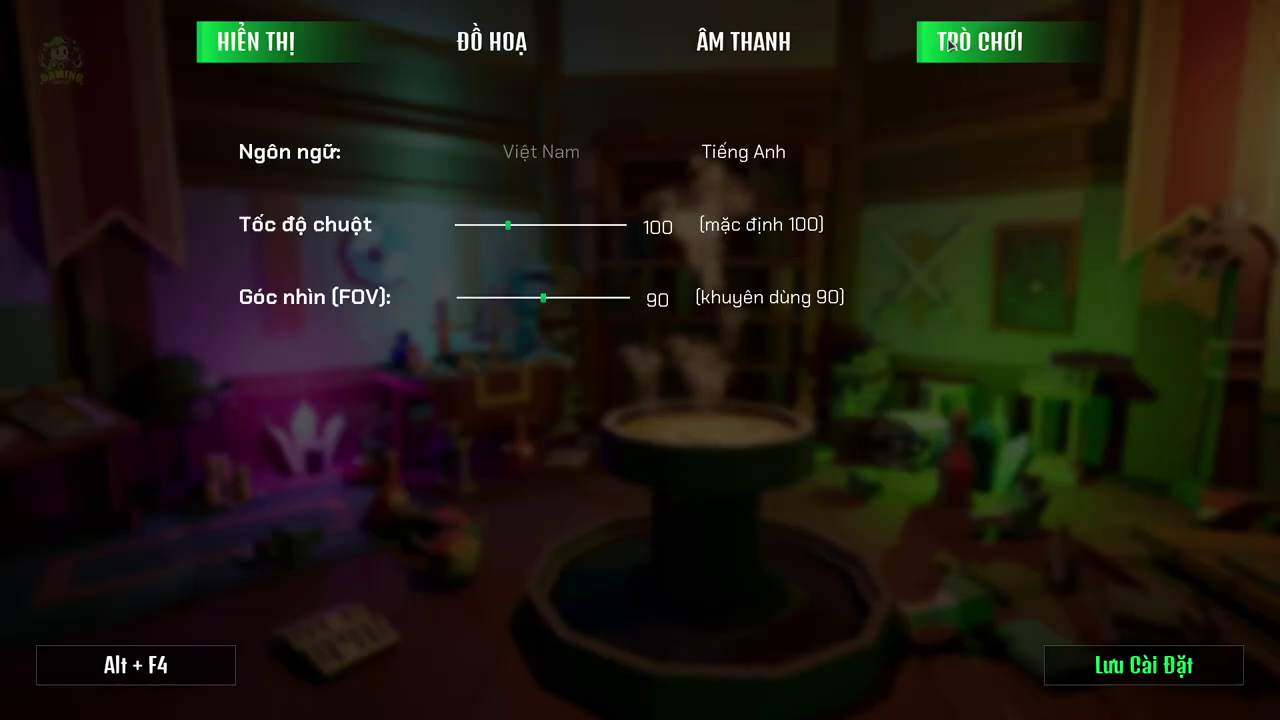
click(1150, 665)
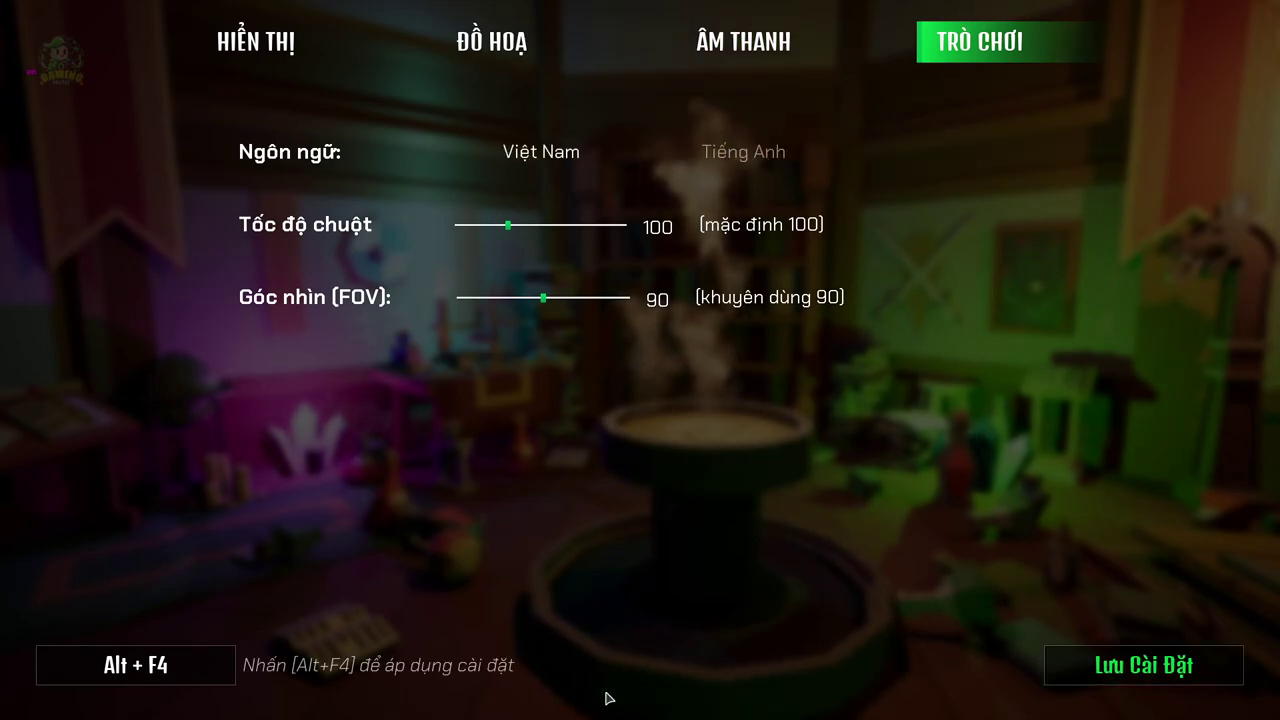
click(543, 153)
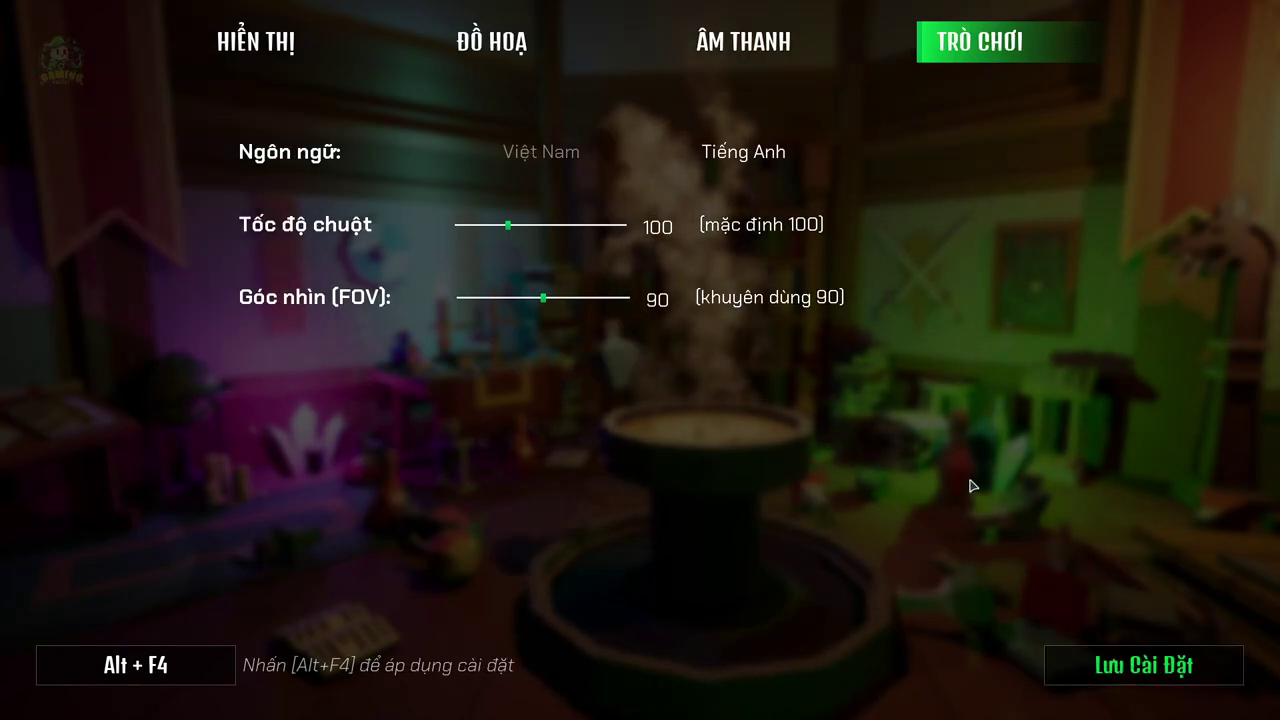
click(155, 673)
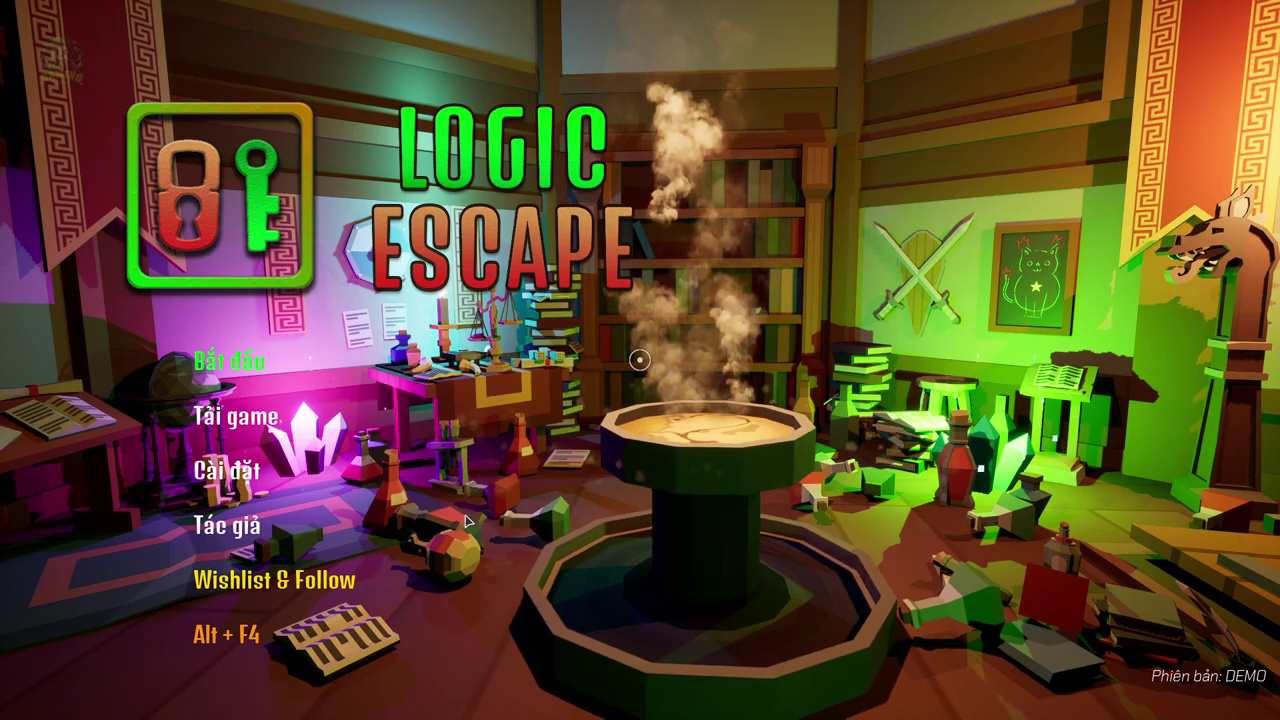
Step: Set the game's language to English, save the settings and return to the main menu
click(281, 474)
click(993, 45)
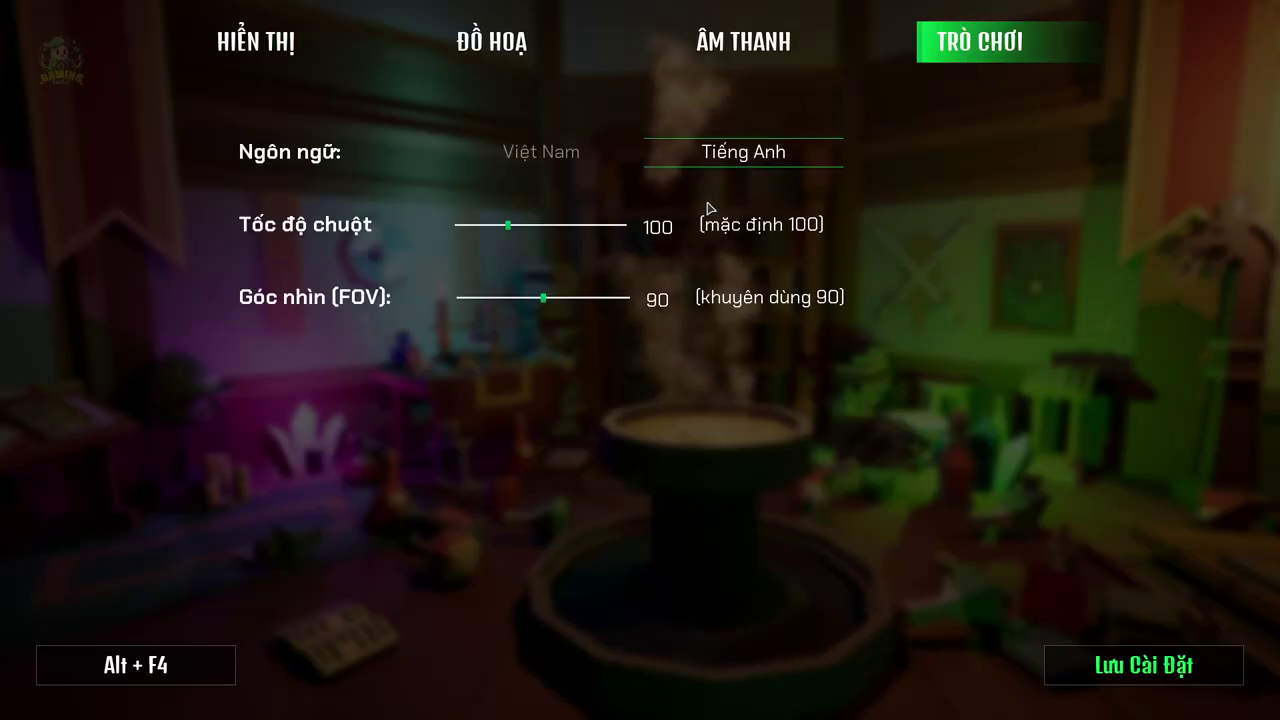
click(745, 155)
click(1143, 665)
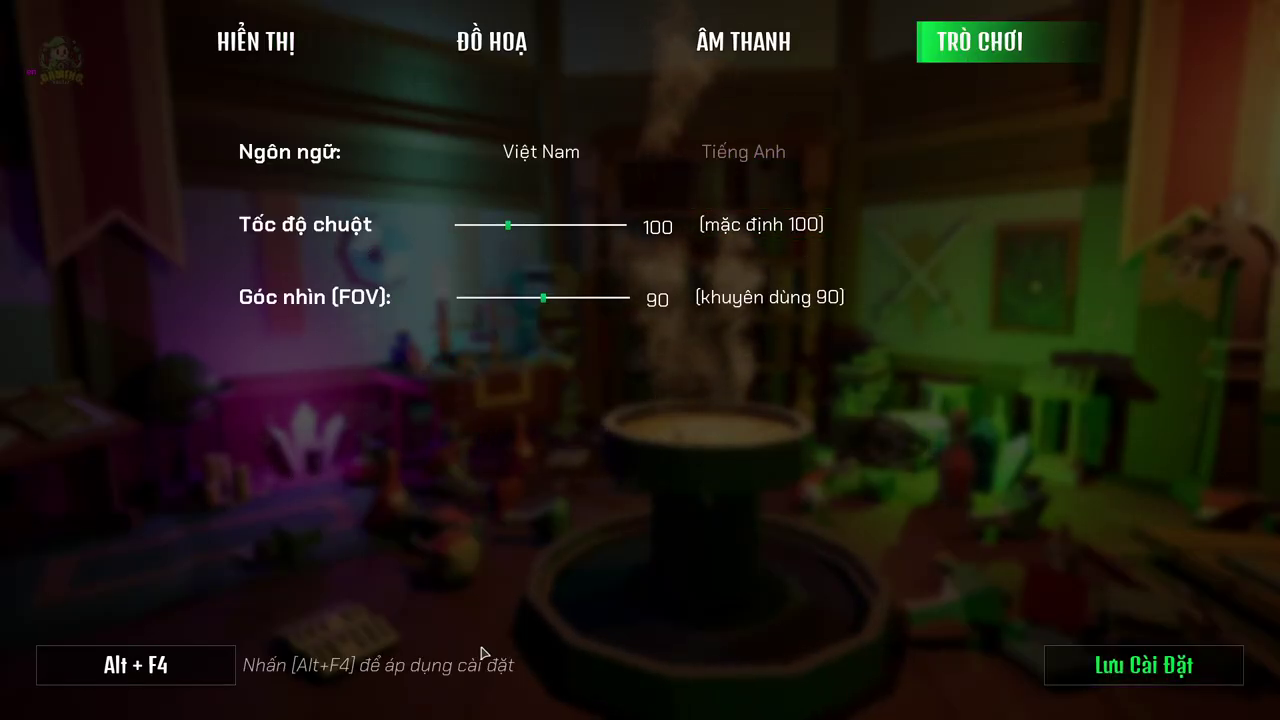
click(195, 686)
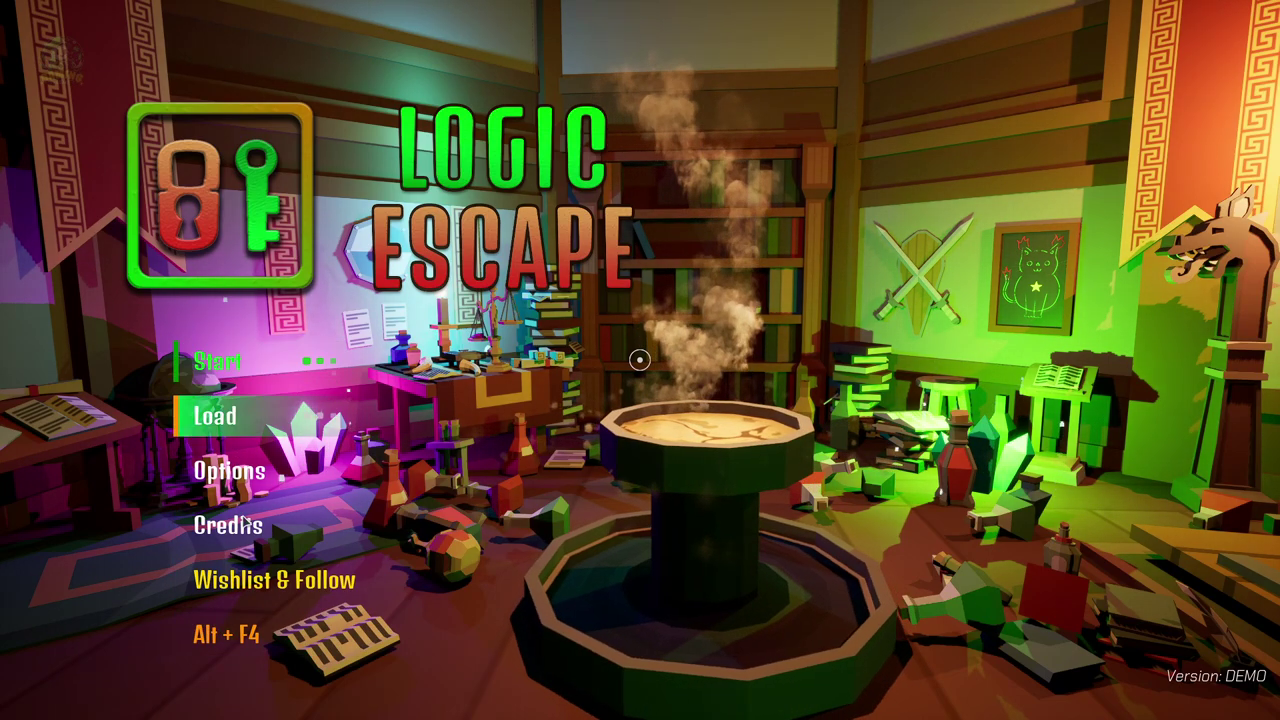
Step: Review the levels on the game's Load screen and quit the game
click(228, 416)
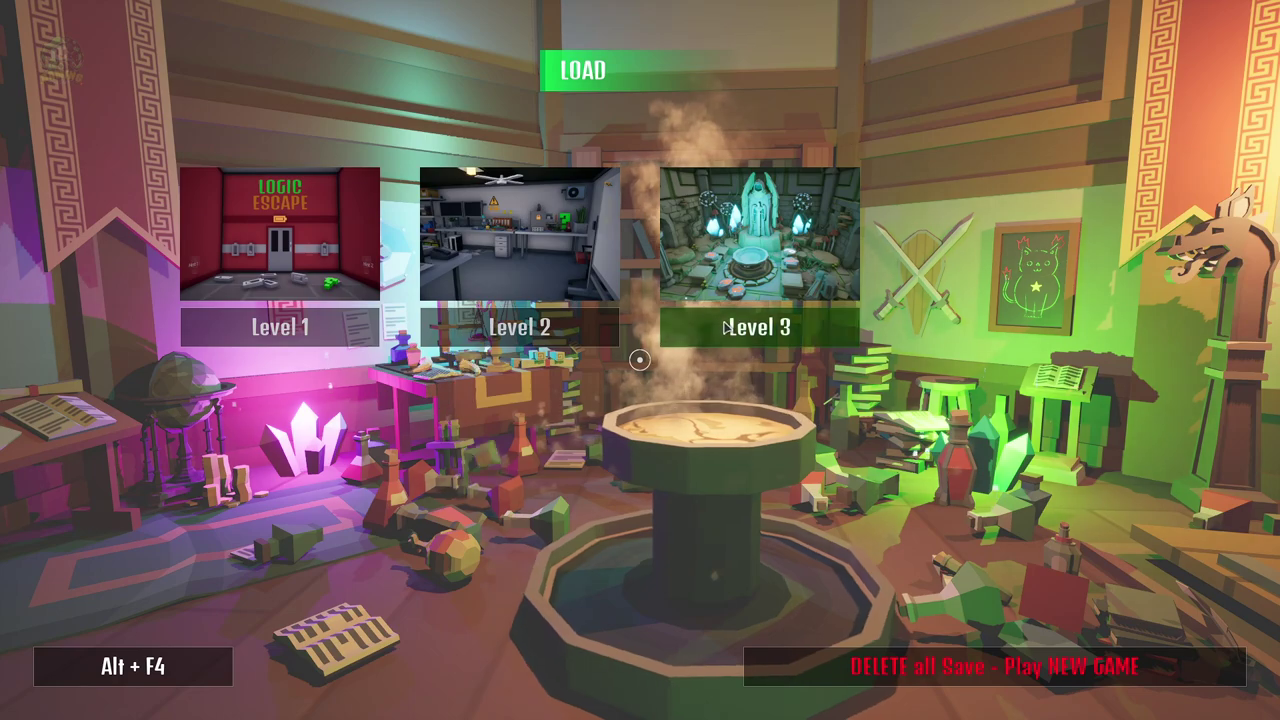
click(224, 666)
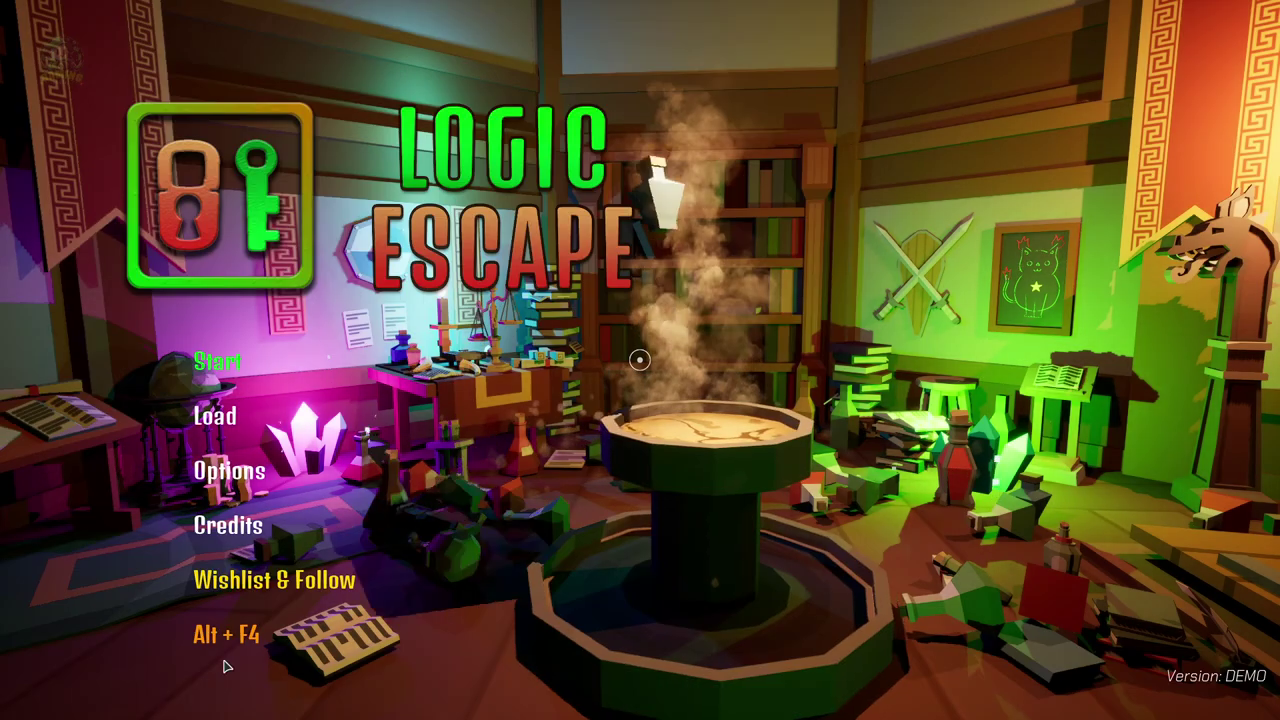
click(270, 640)
Step: View the Mystic Crystals room in the editor, then run the standalone game again through to its main menu and quit
right_drag(584, 424, 800, 388)
key(1)
right_drag(524, 412, 524, 412)
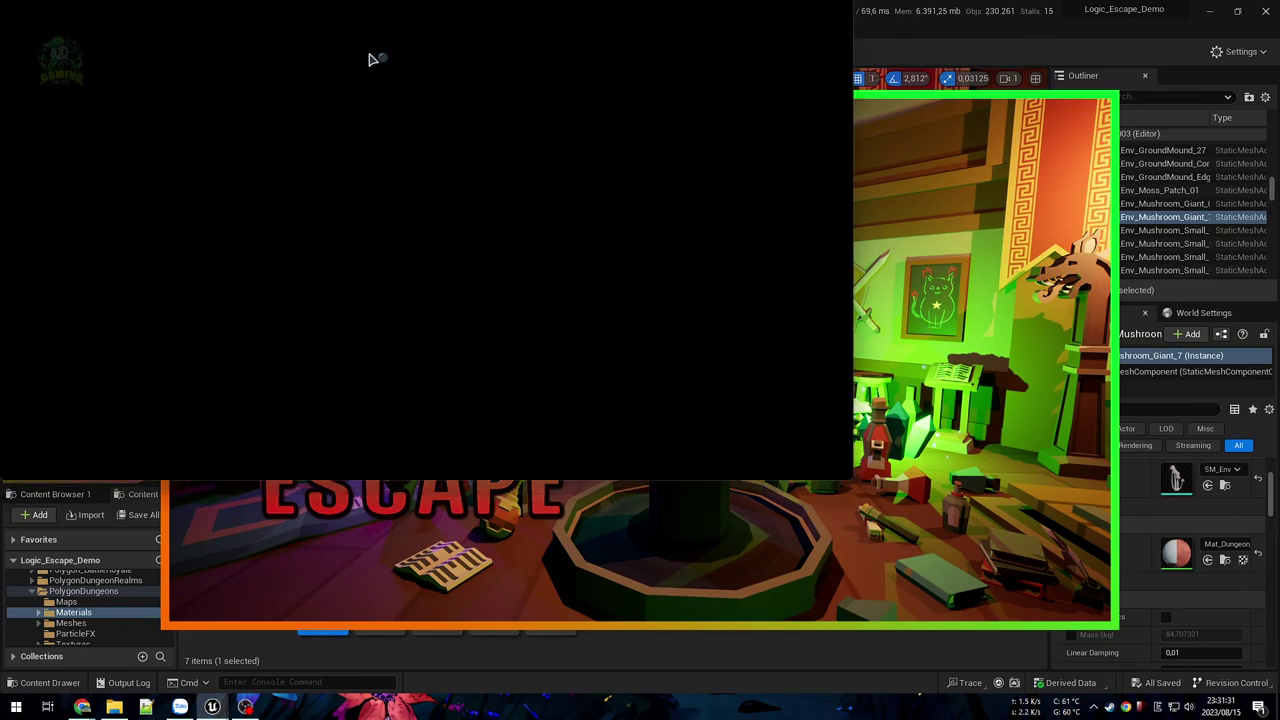
mouse_move(212, 705)
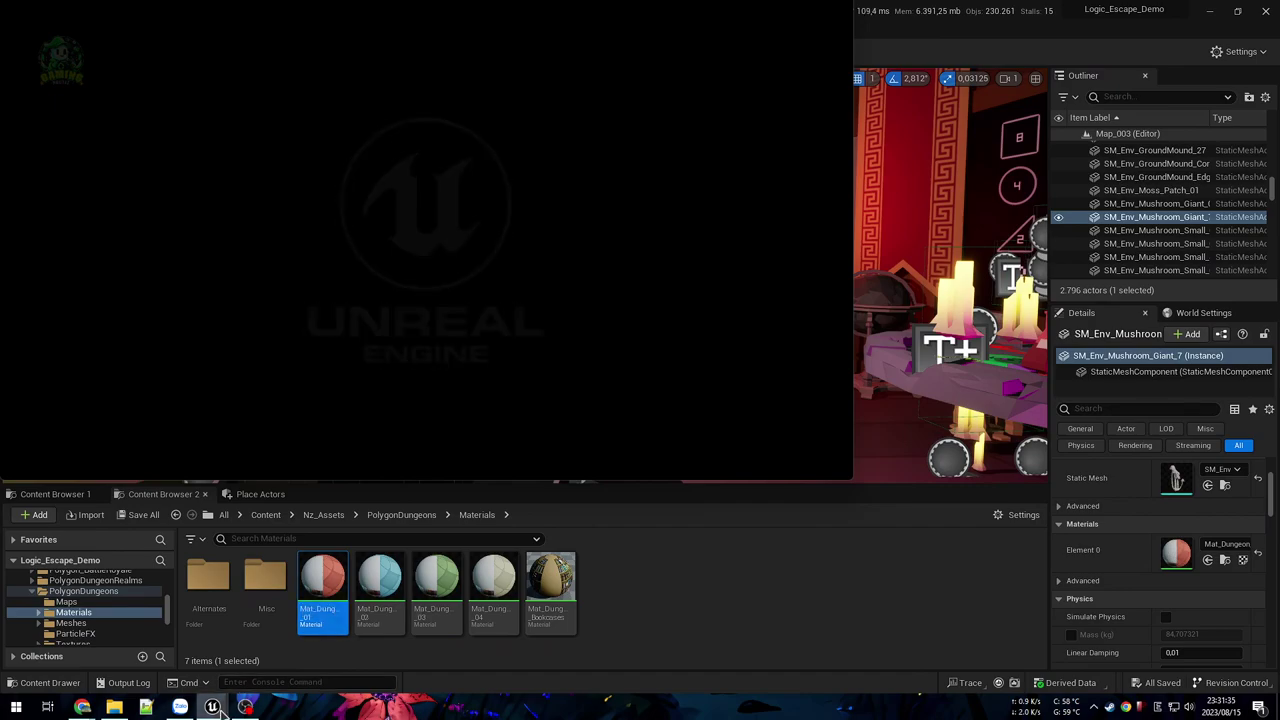
mouse_move(345, 630)
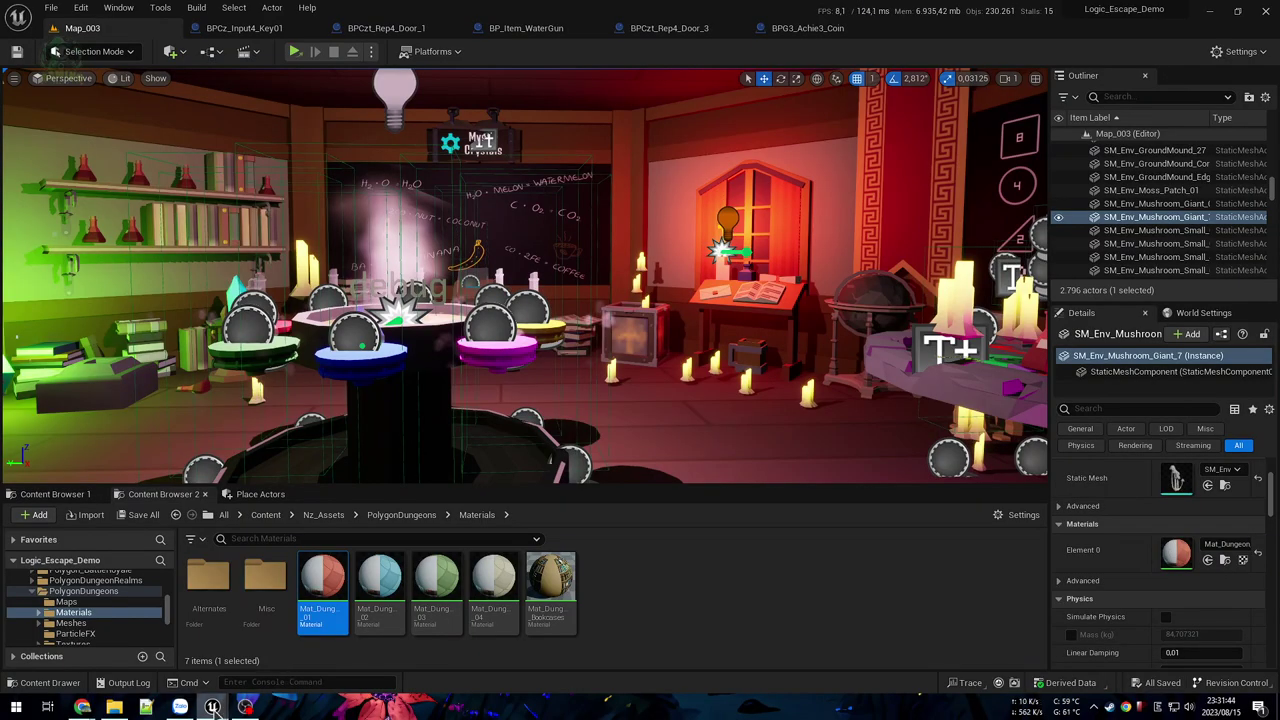
click(269, 678)
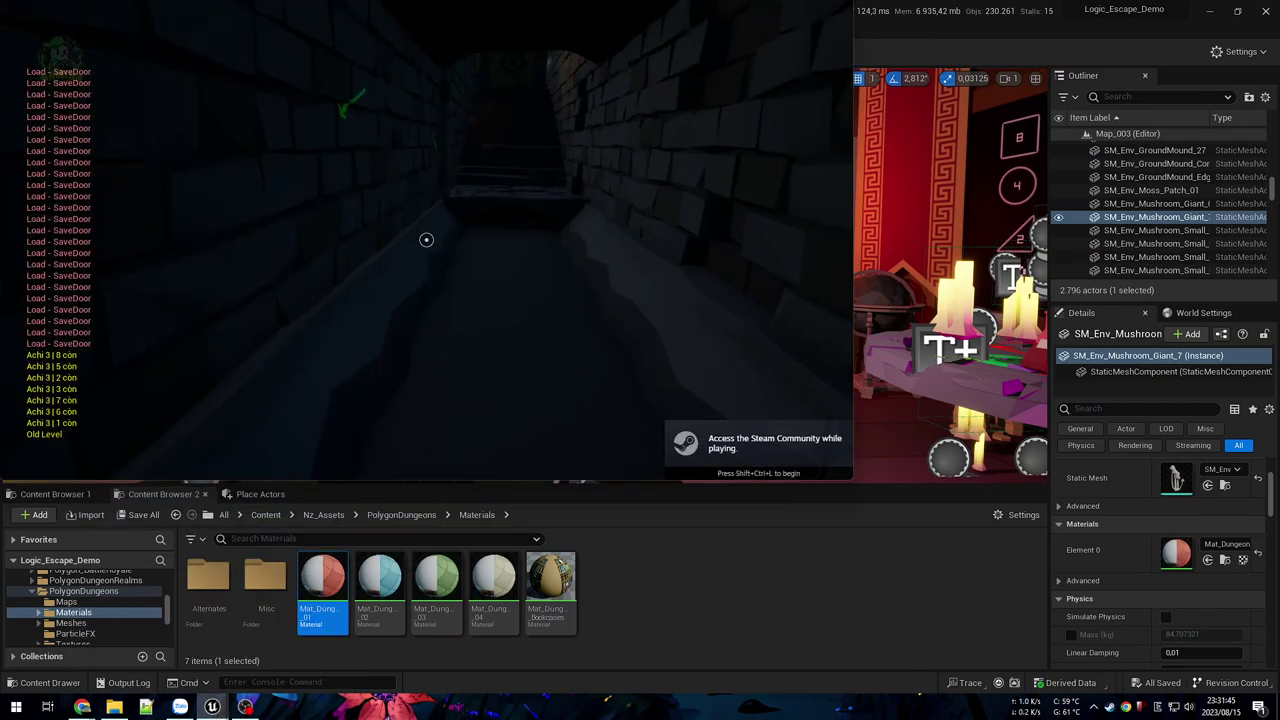
key(Escape)
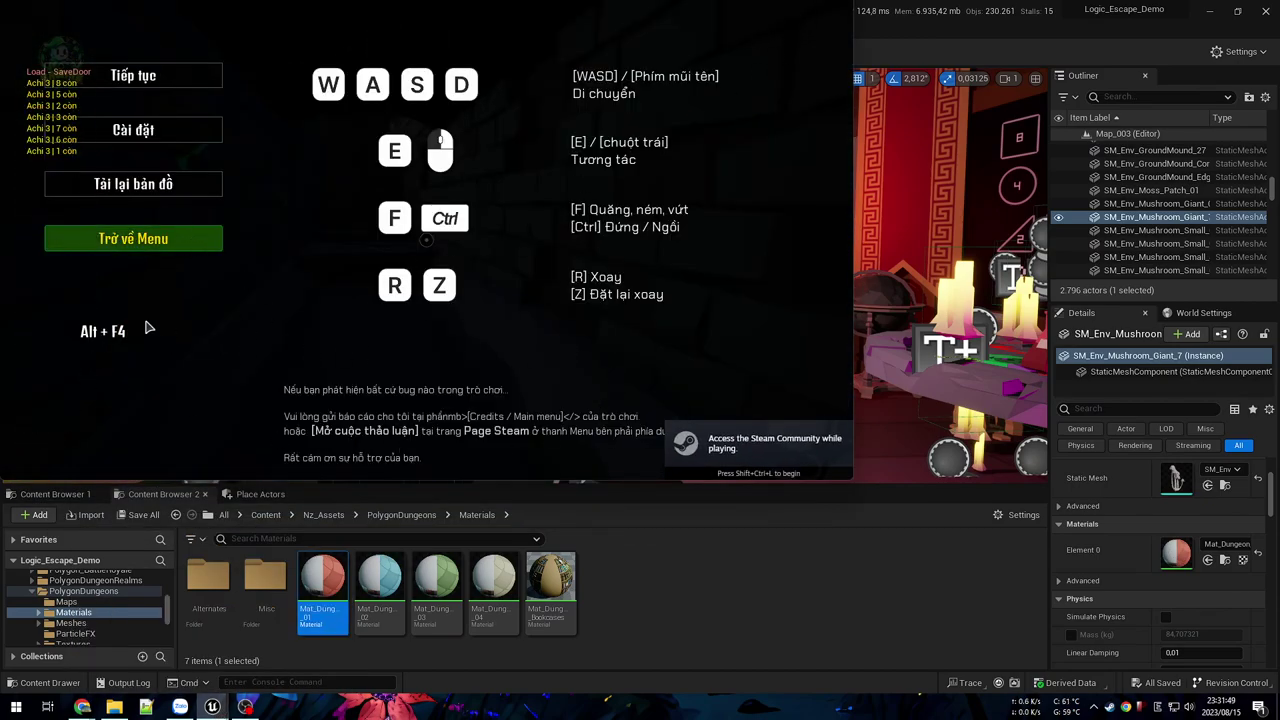
key(alt+F4)
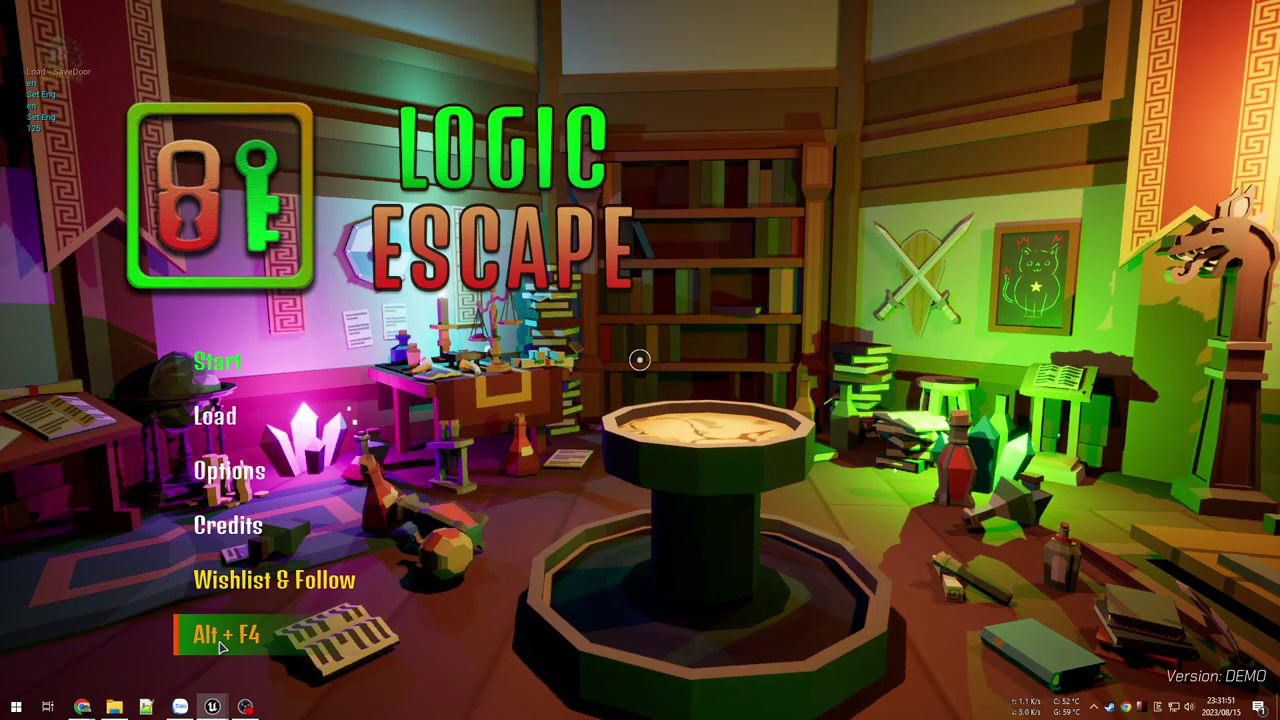
click(224, 644)
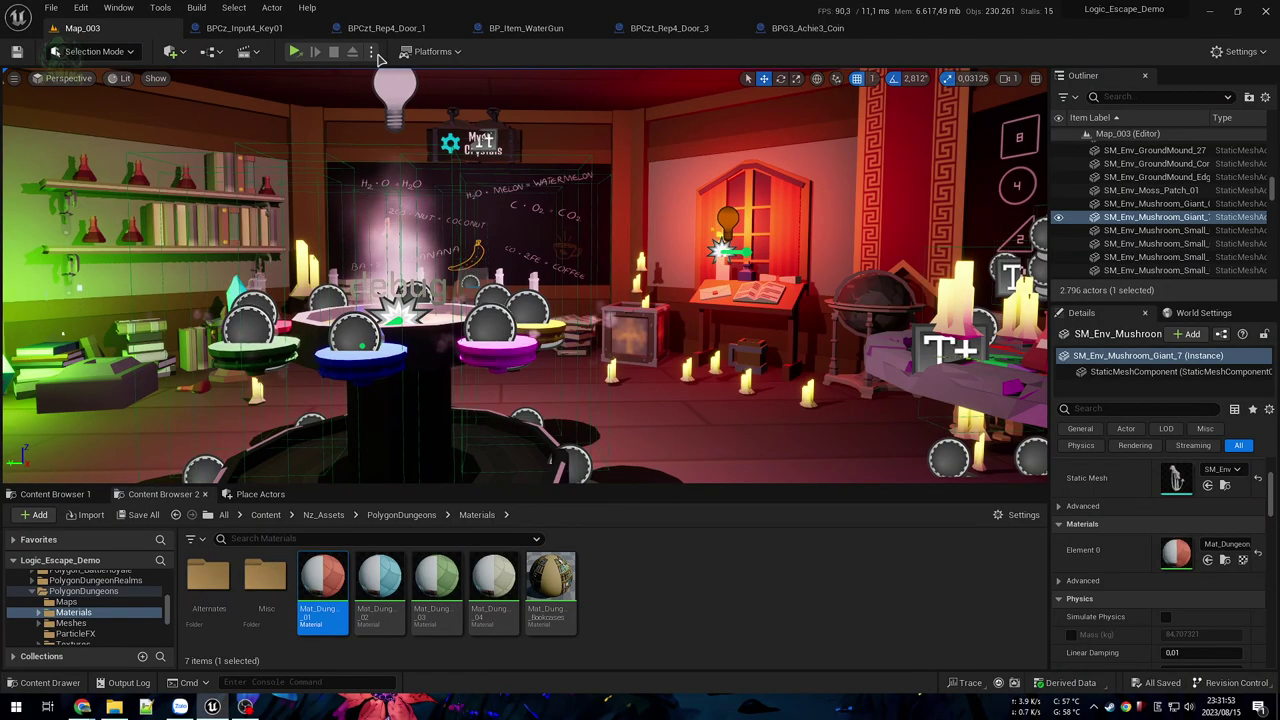
Step: Play-test the cauldron puzzle in the Mystic Crystals room, then stop the session
key(alt+p)
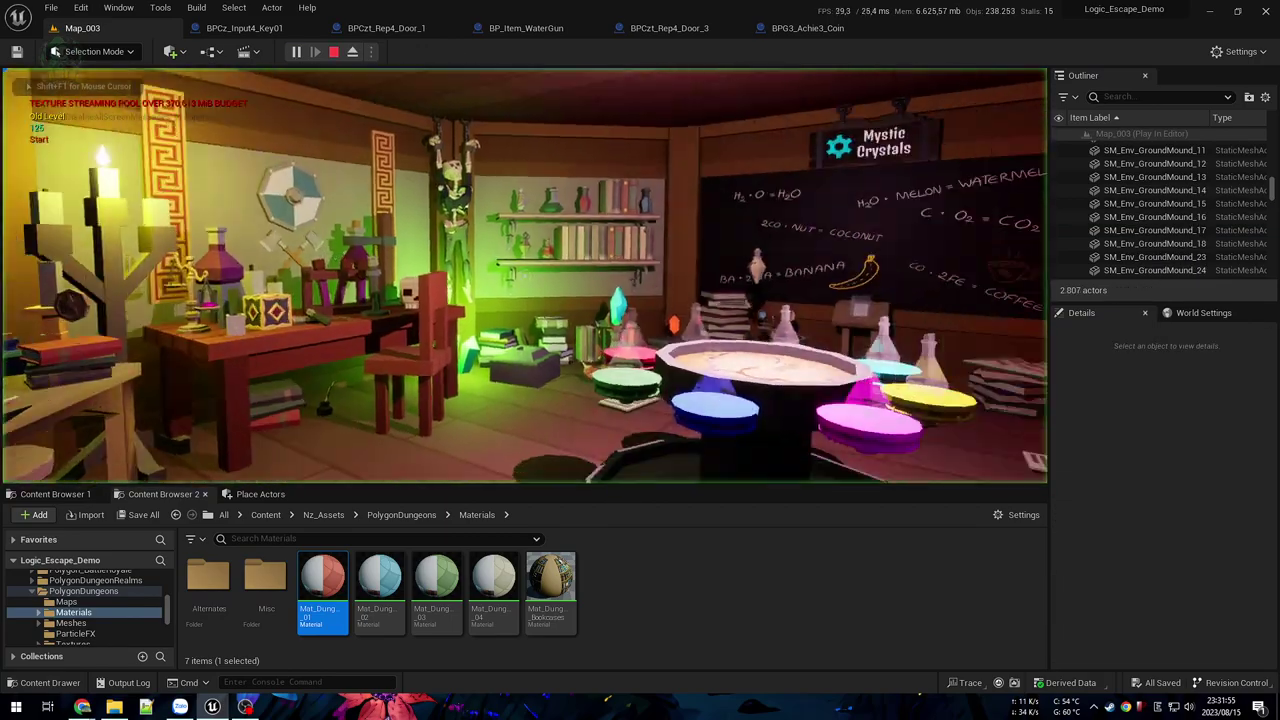
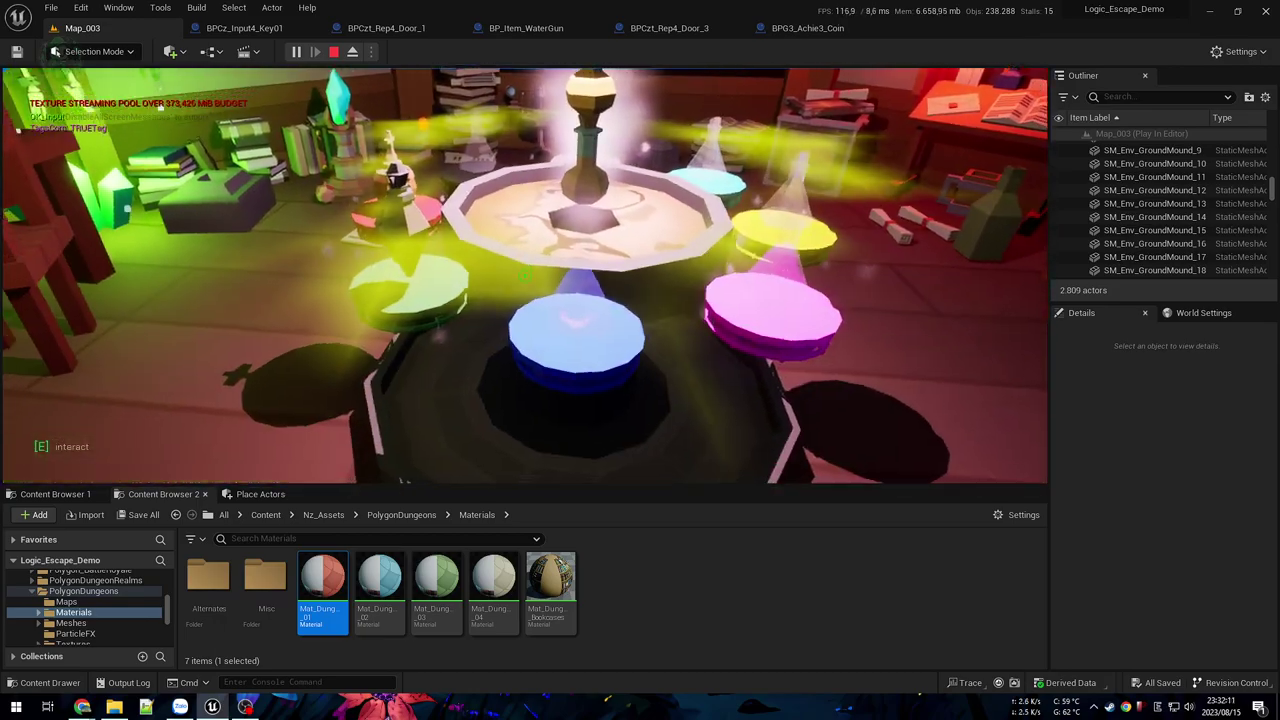
key(Escape)
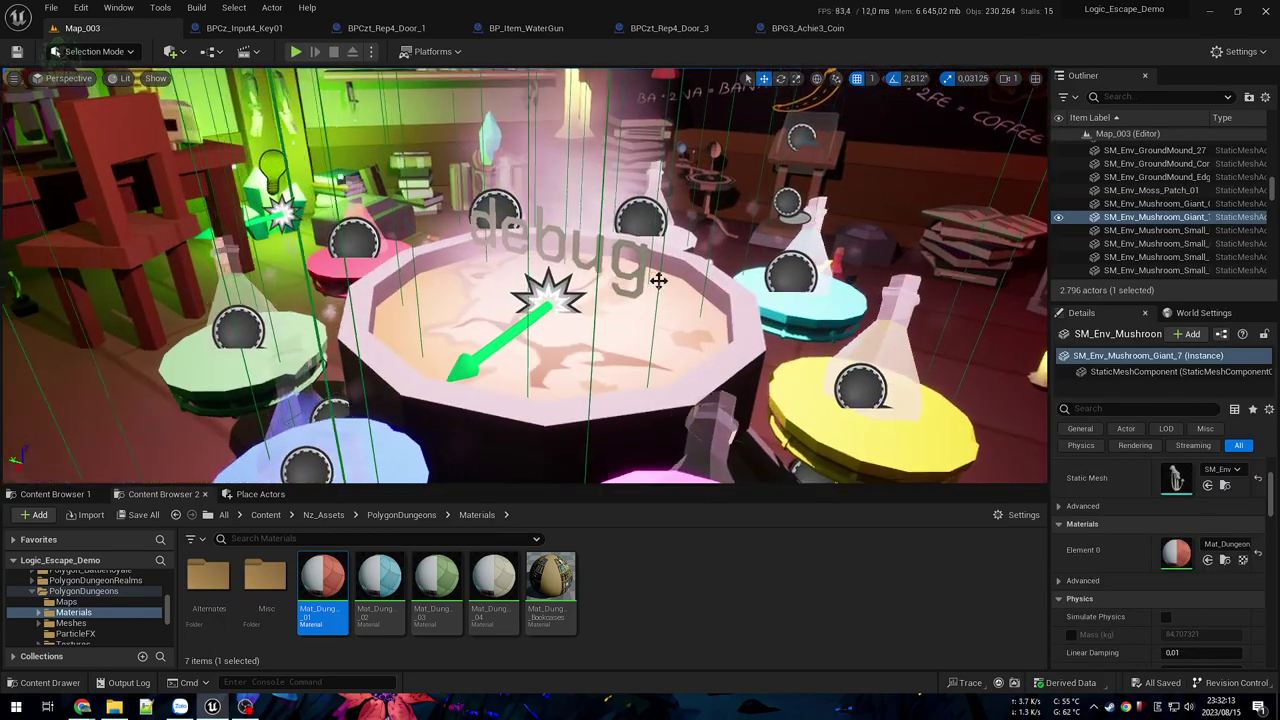
click(596, 260)
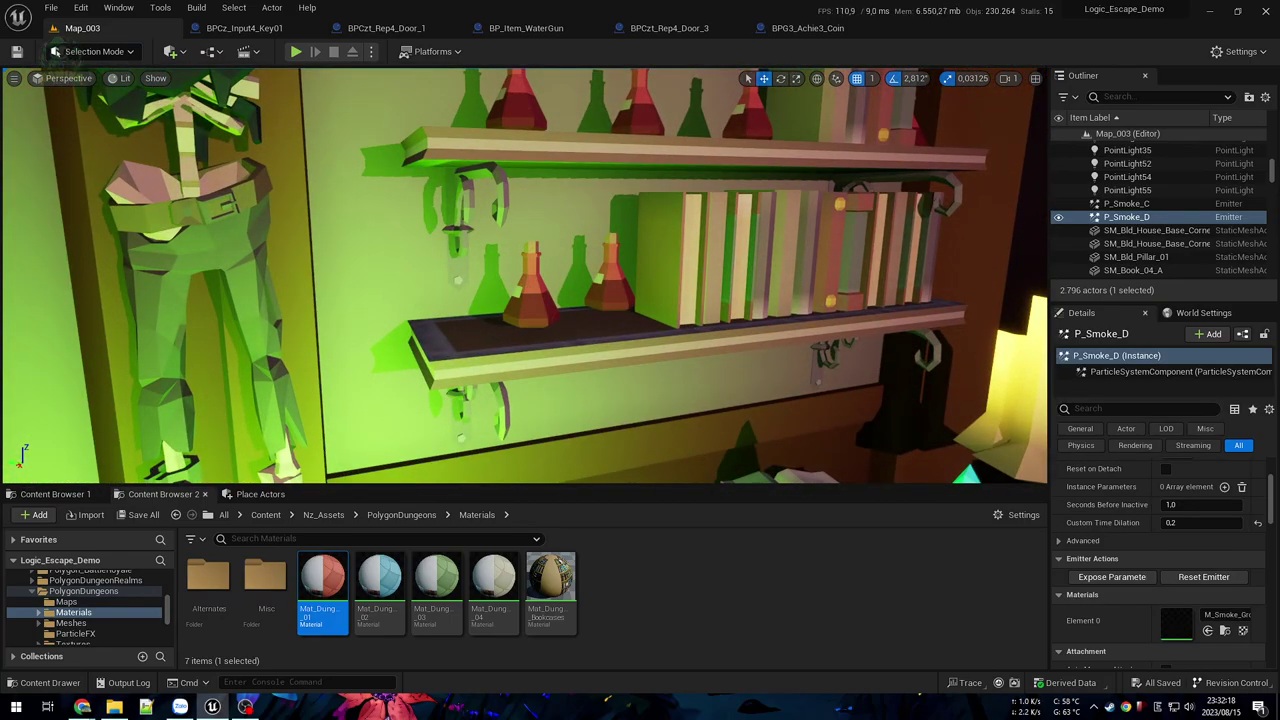
Step: Locate the New MAT material of the lower shelf's first red potion in the Content Browser and play-test the cauldron room again
click(530, 285)
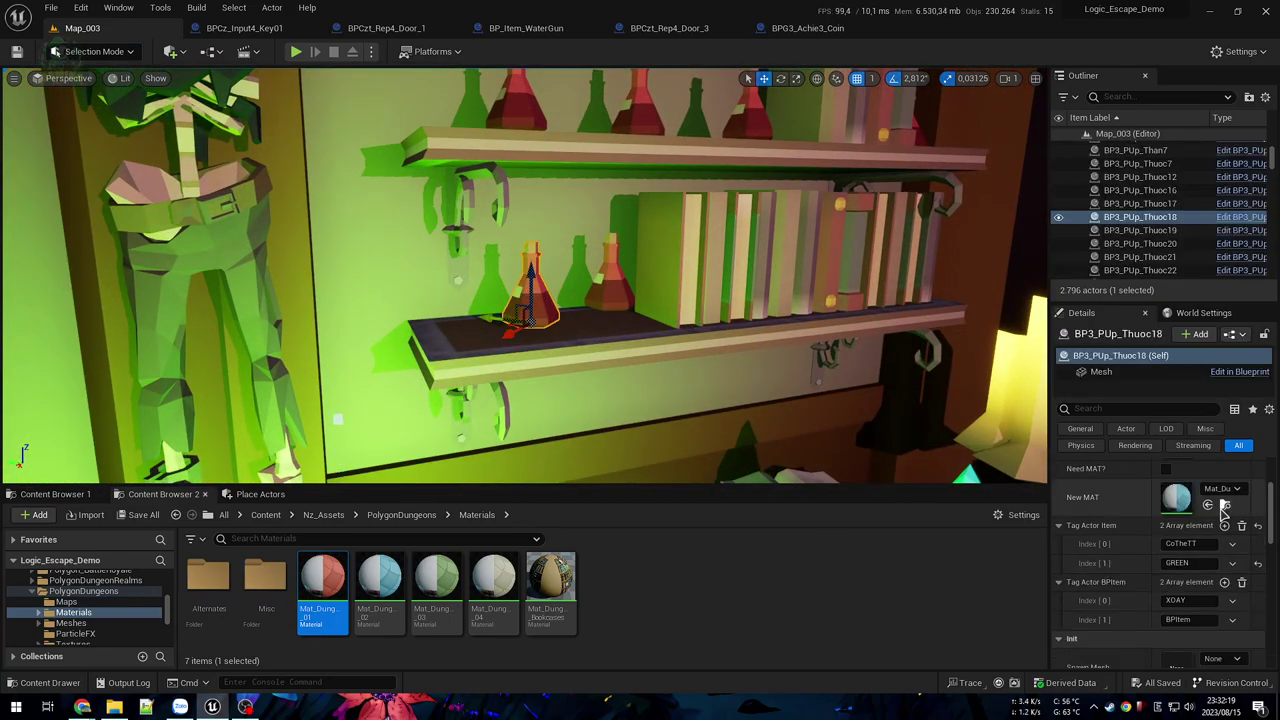
click(1208, 504)
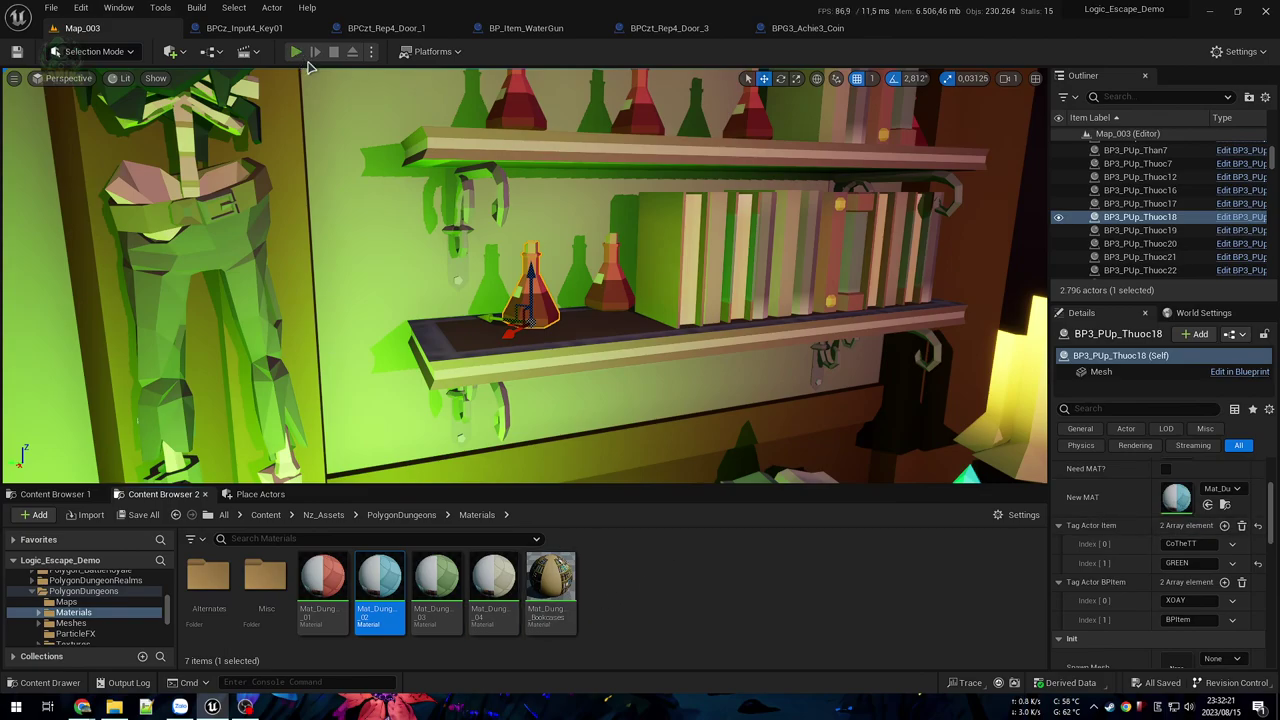
click(297, 52)
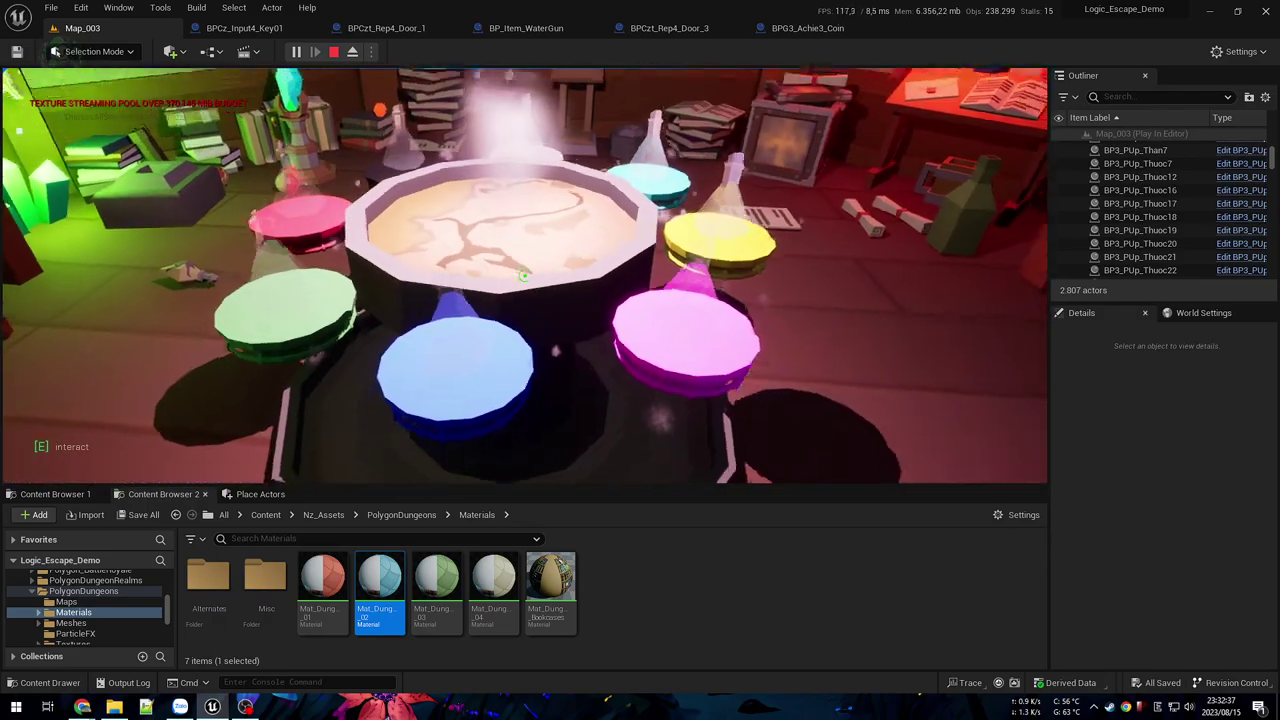
key(Escape)
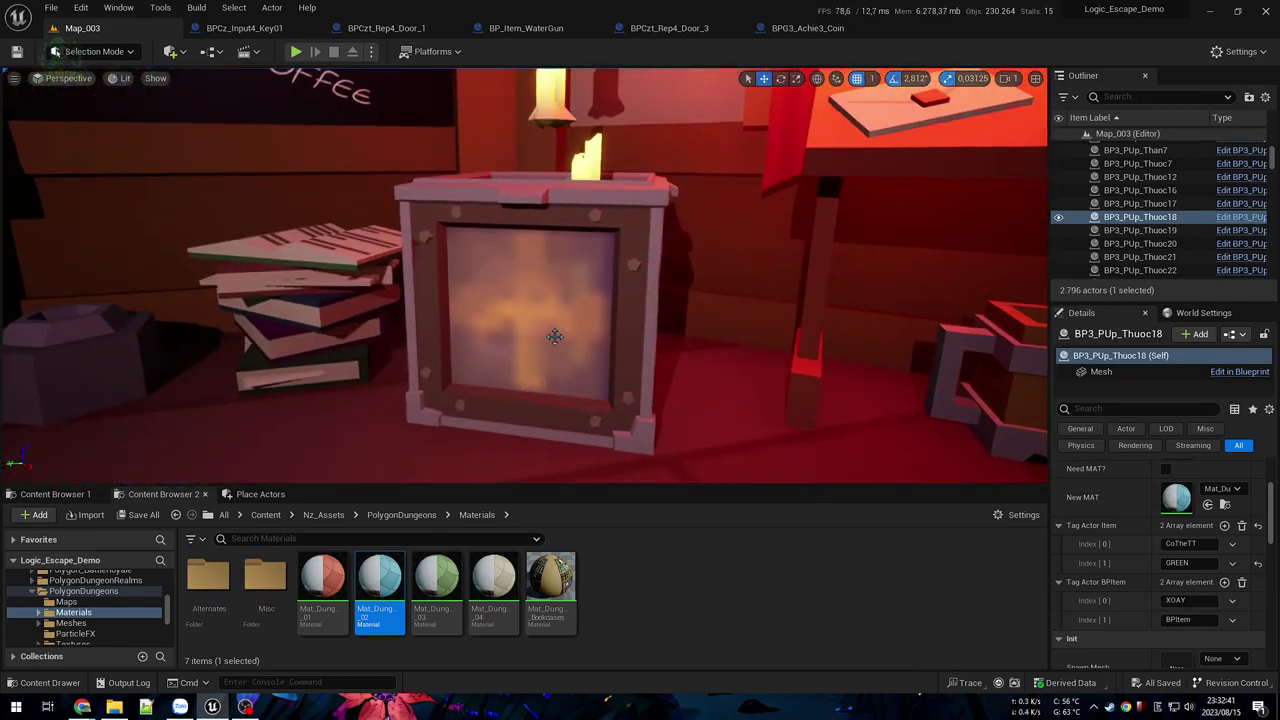
Step: Locate the Element 0 material of the crate beside the red table in the Content Browser and view the desk below the cat drawing
click(555, 337)
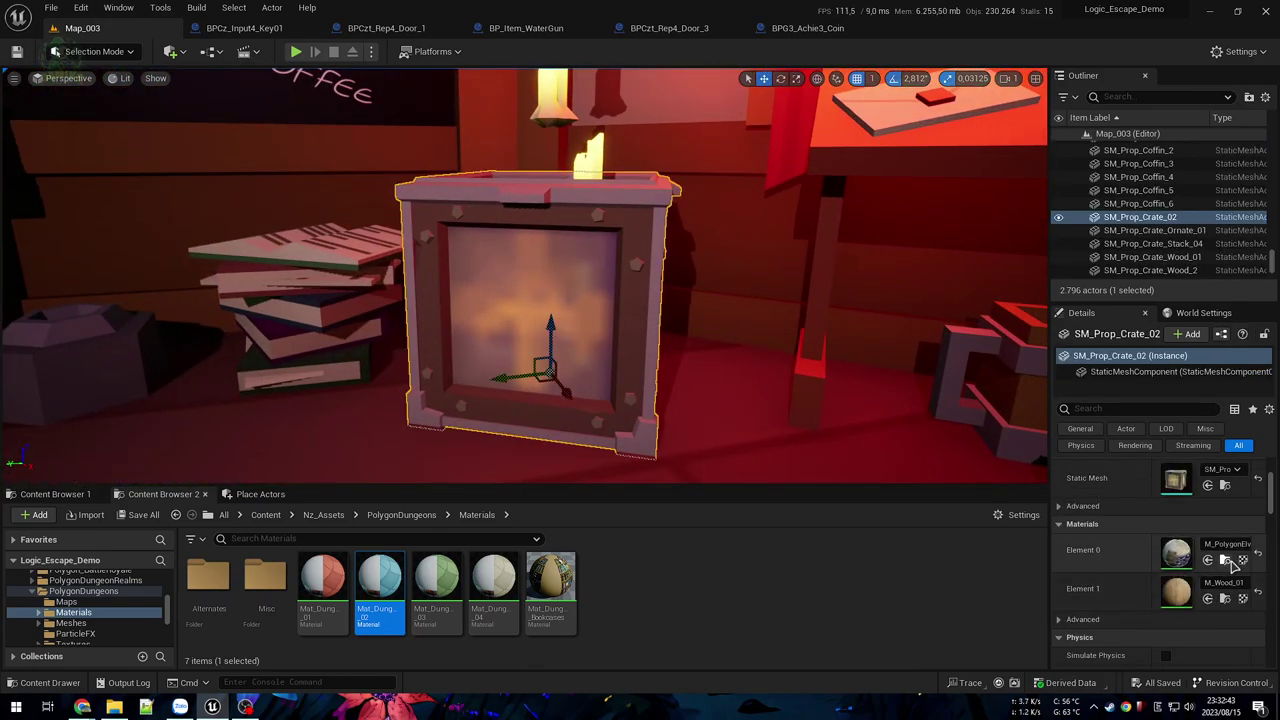
click(1226, 561)
key(s)
right_drag(583, 318, 470, 314)
right_drag(700, 320, 733, 332)
key(w)
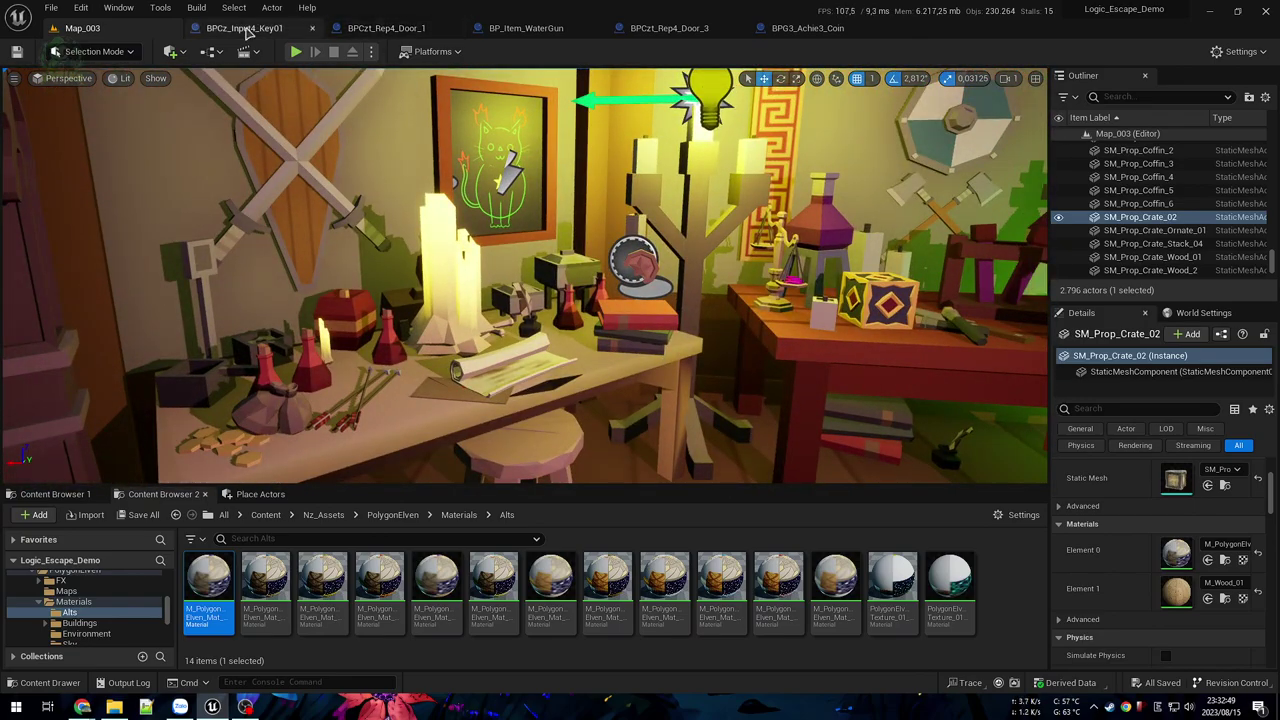
Step: Return to the Nz24_Maps folder in the Content Browser
mouse_move(769, 601)
key(alt+Left)
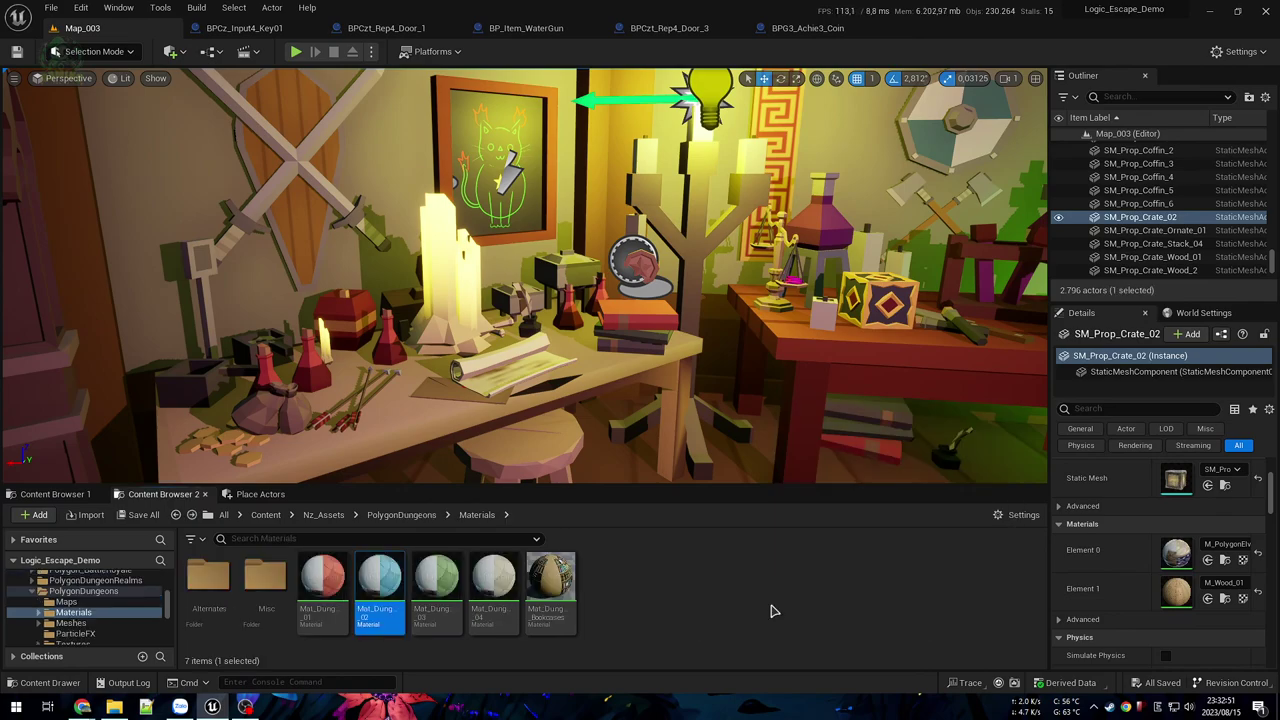
key(alt+Left)
key(alt+Left)
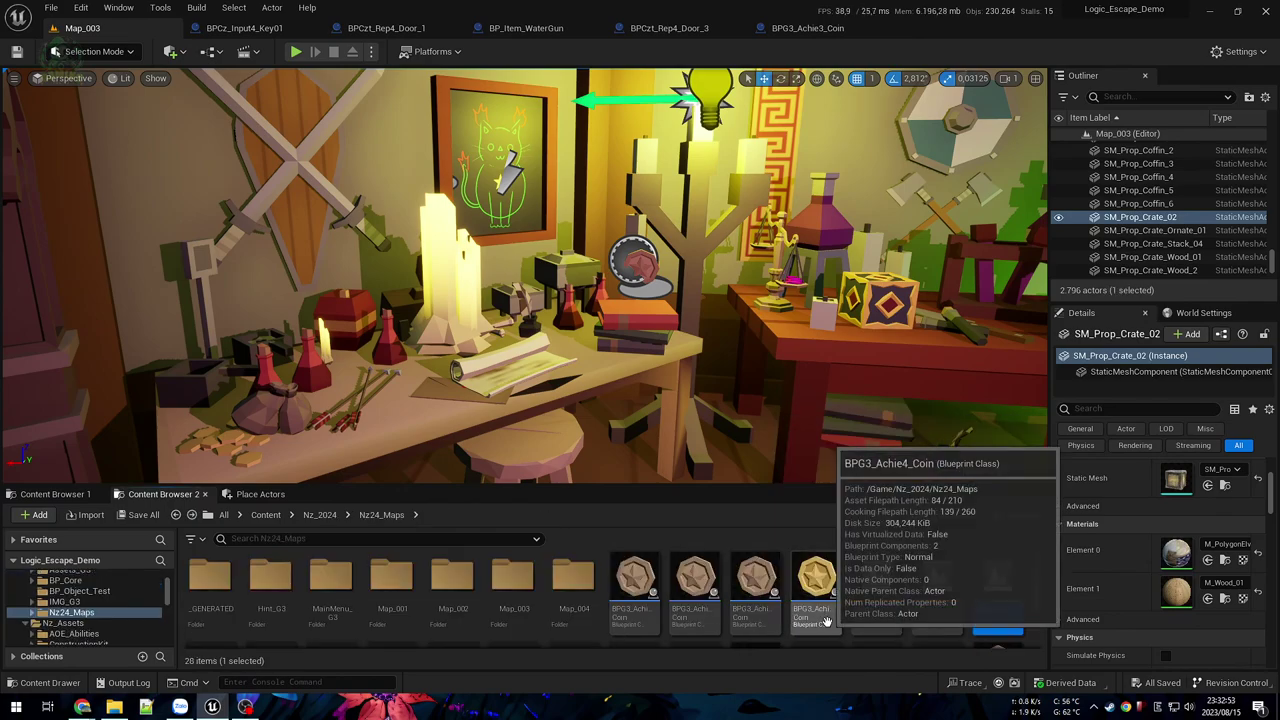
Step: Open the Map_001 level and view the tutorial door beside the orange letter E
double_click(876, 592)
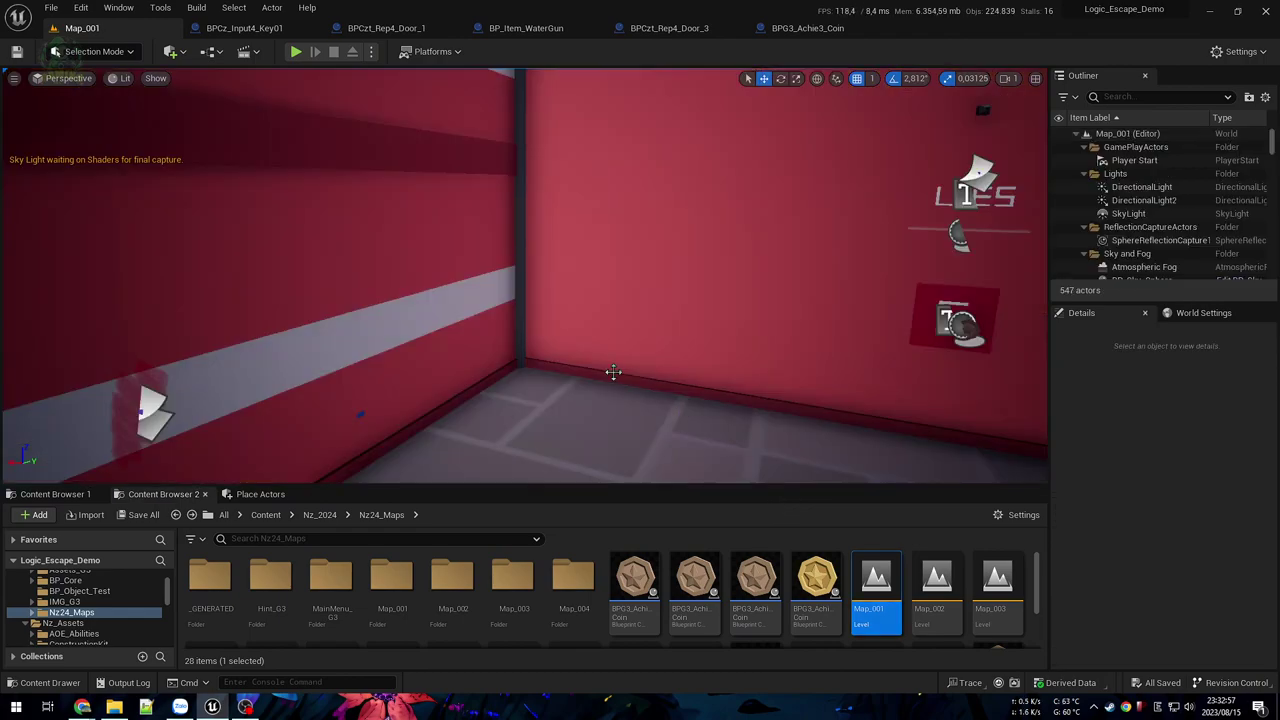
right_drag(703, 402, 660, 395)
key(w)
right_drag(538, 153, 538, 153)
right_drag(911, 420, 911, 420)
right_drag(745, 385, 745, 385)
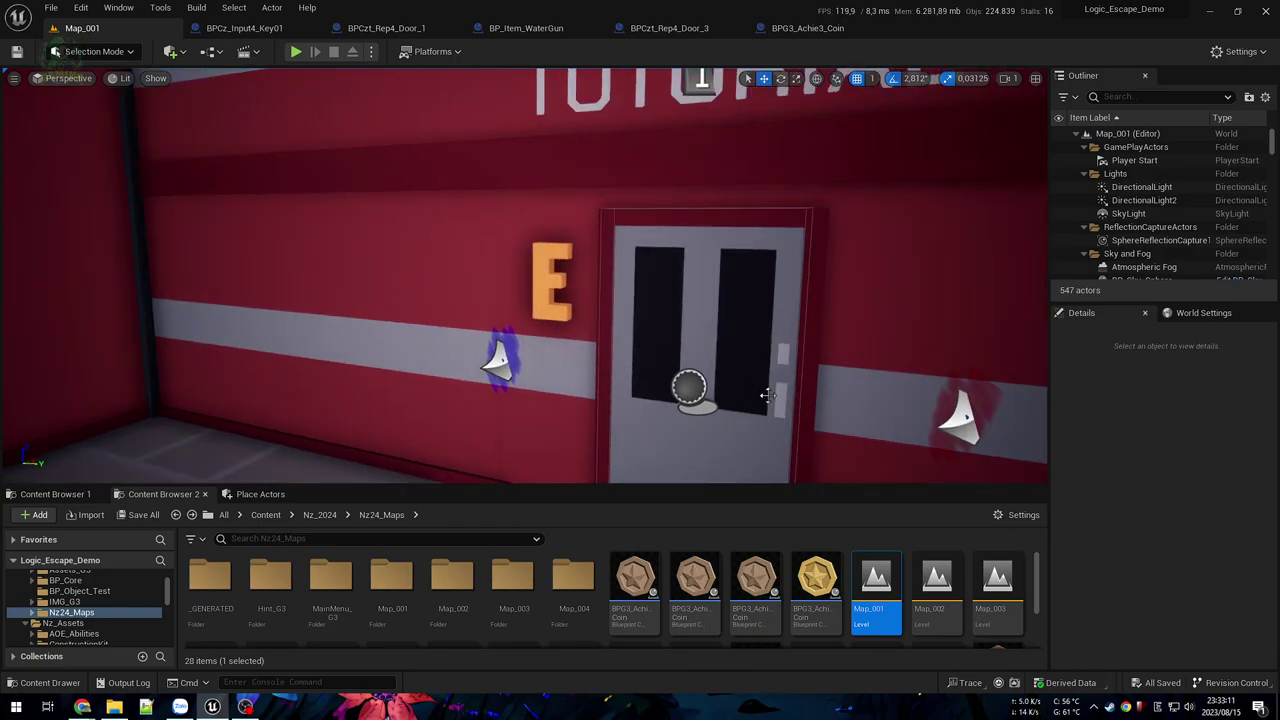
Step: Tour the prop area of Map_001, selecting the glowing cube and the laptop while viewing the ring, chests and books
click(140, 290)
right_drag(140, 290, 140, 290)
click(590, 310)
right_drag(590, 310, 590, 310)
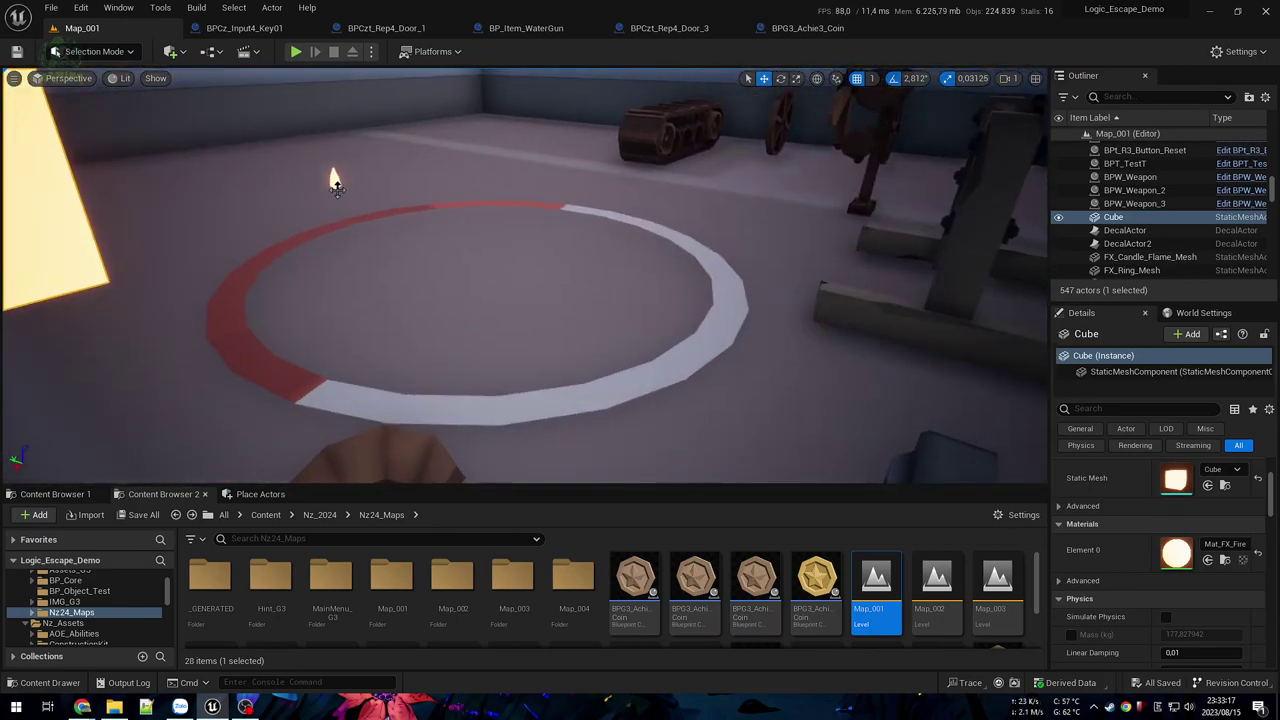
click(443, 264)
right_drag(443, 264, 443, 264)
click(571, 236)
right_drag(571, 236, 571, 236)
click(578, 292)
right_drag(578, 292, 629, 320)
right_drag(520, 270, 520, 270)
right_drag(614, 320, 614, 320)
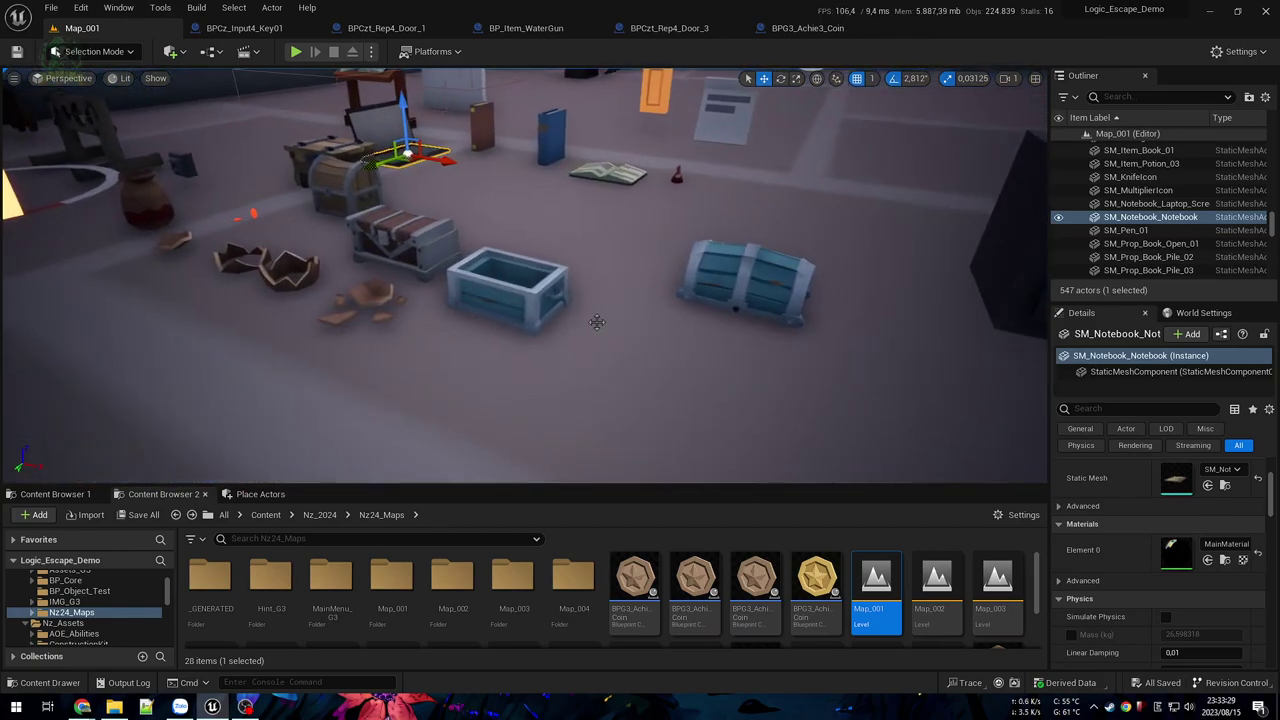
Step: Select the open blue chest, then the lid of the brown chest, and shift that lid slightly
click(528, 304)
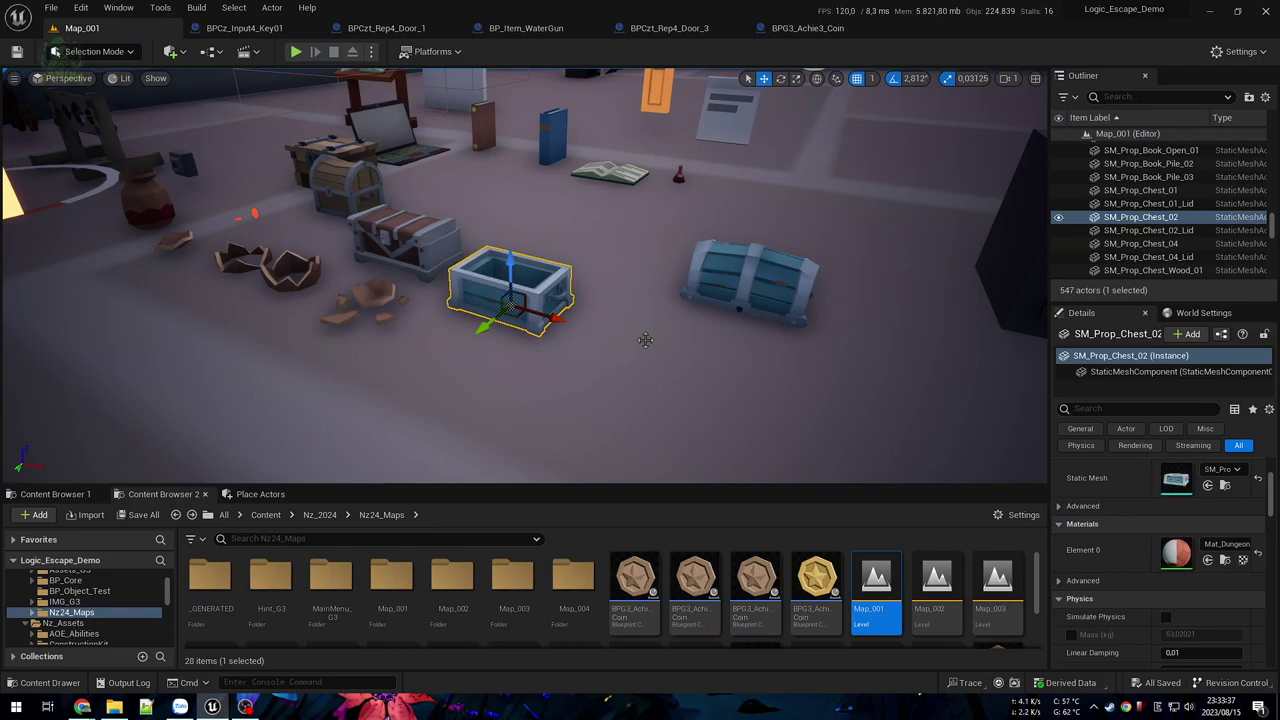
right_drag(716, 364, 640, 366)
right_drag(763, 380, 763, 380)
click(741, 385)
mouse_move(686, 292)
mouse_down()
mouse_move(705, 296)
mouse_move(655, 314)
mouse_move(694, 287)
mouse_up()
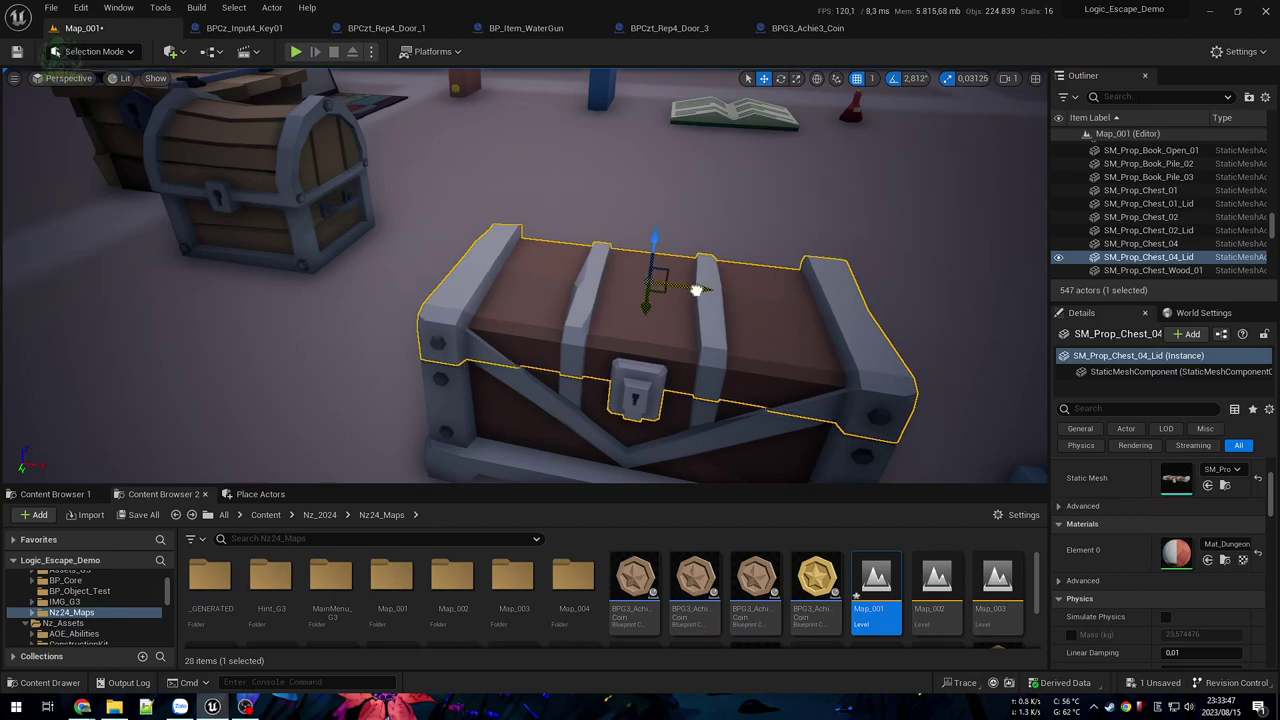
Step: Open the Map_002 folder in the Content Browser and place the BP2_ChangeMAT blueprint on the floor near the safe
click(449, 586)
double_click(449, 586)
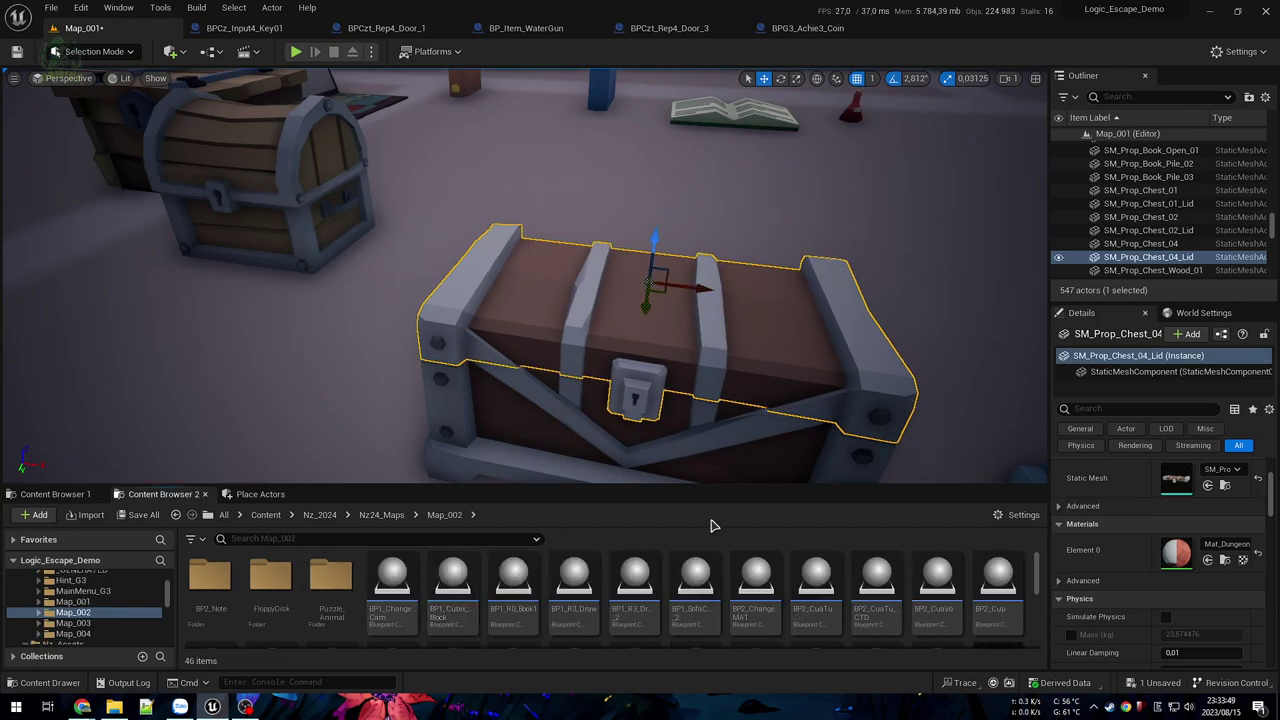
right_drag(811, 450, 945, 448)
right_drag(434, 268, 440, 268)
key(d)
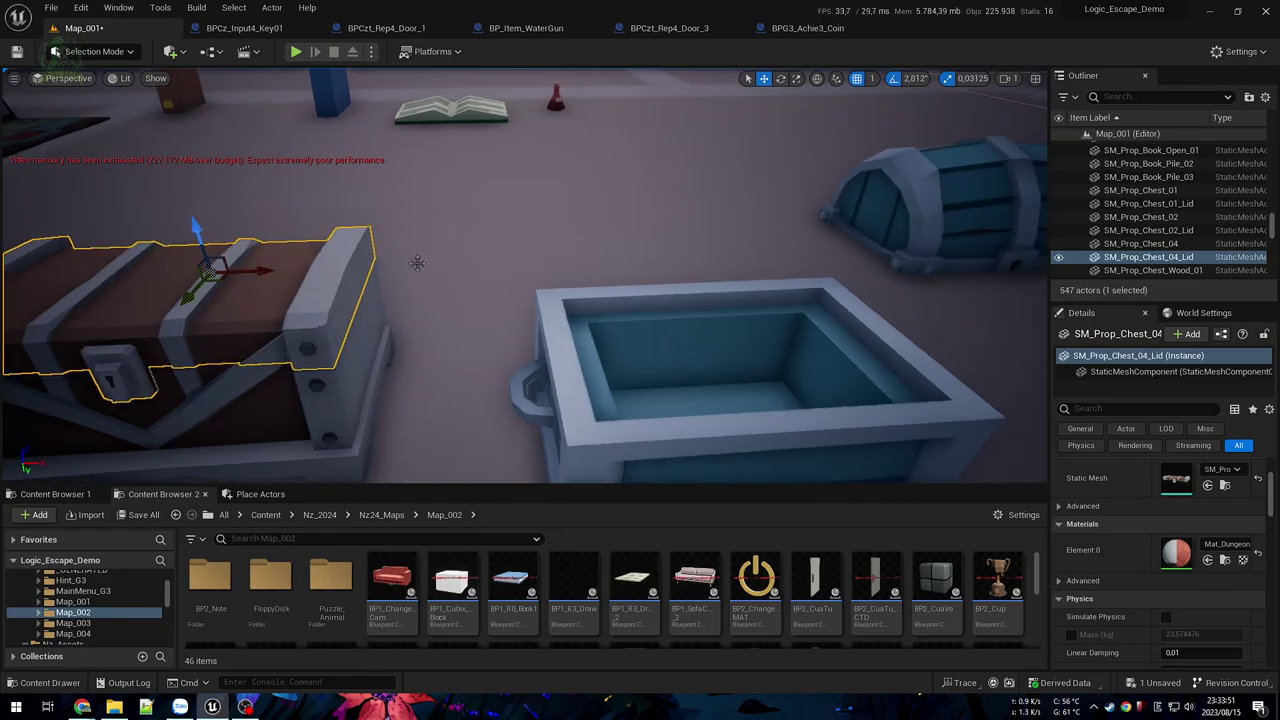
scroll(498, 231, down, 6)
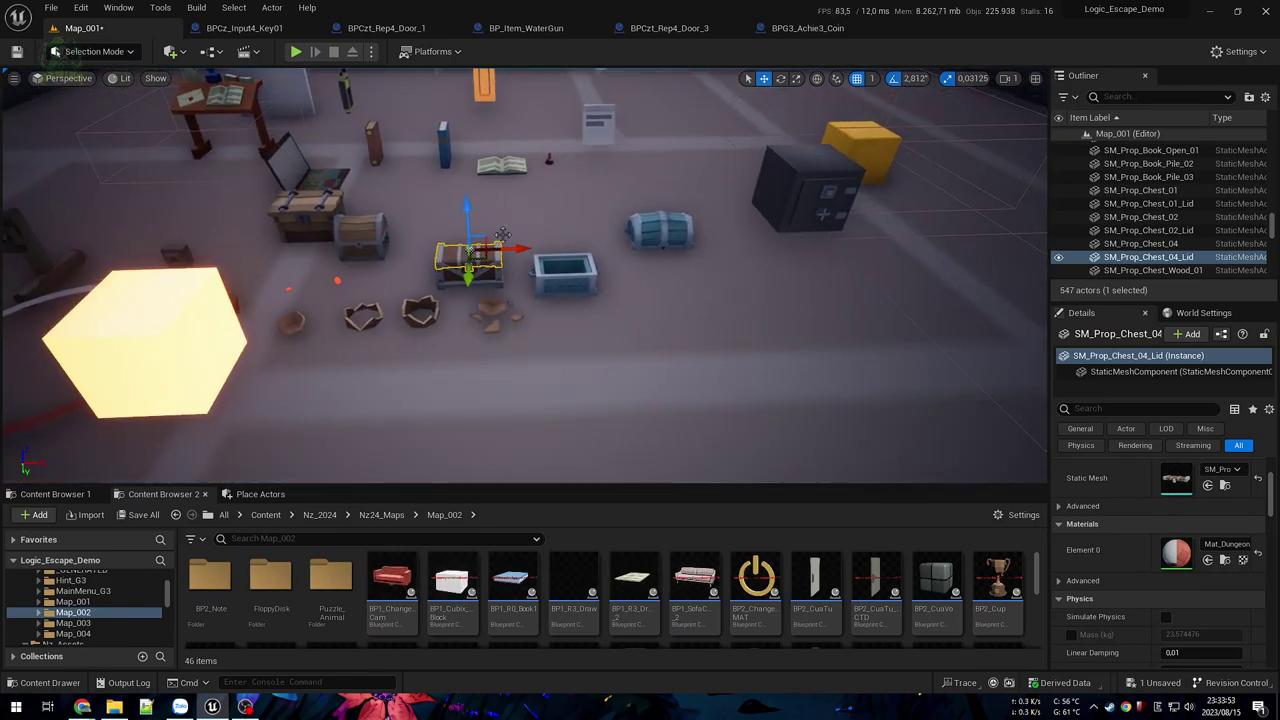
drag(756, 580, 736, 238)
key(w)
right_drag(736, 238, 830, 242)
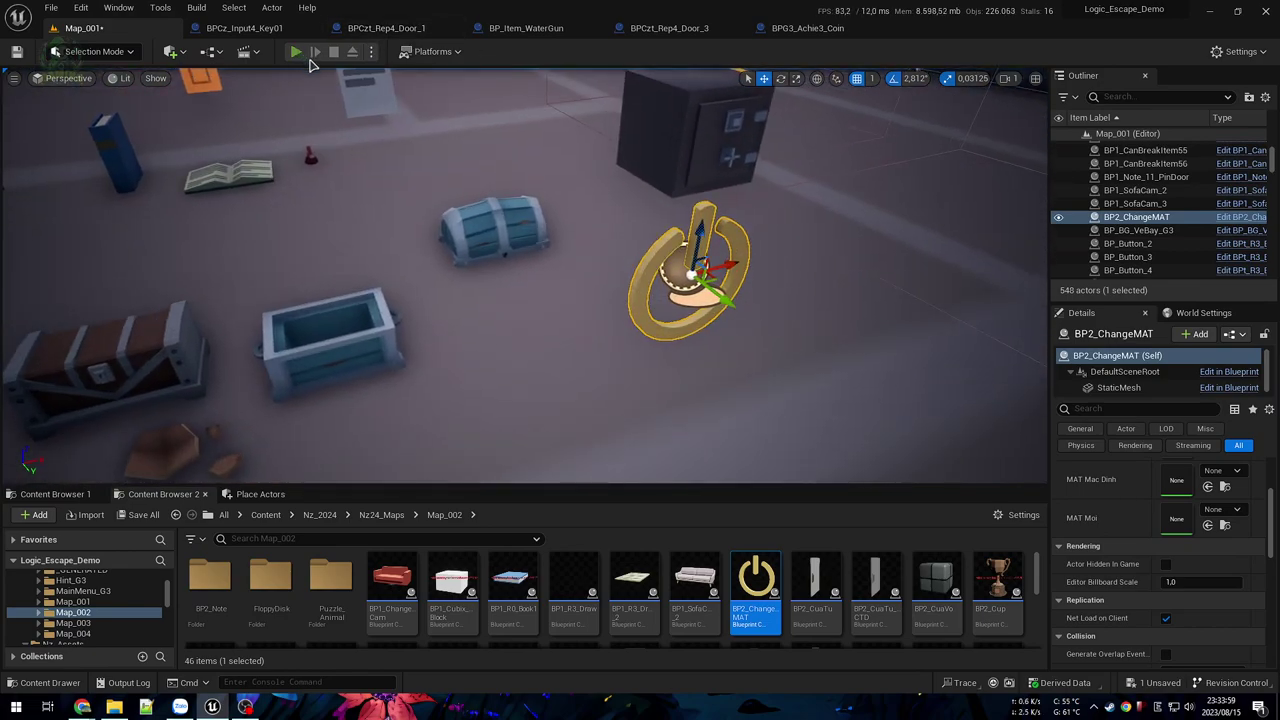
Step: Play-test Map_001 around the chests and the safe, then stop the session
click(298, 52)
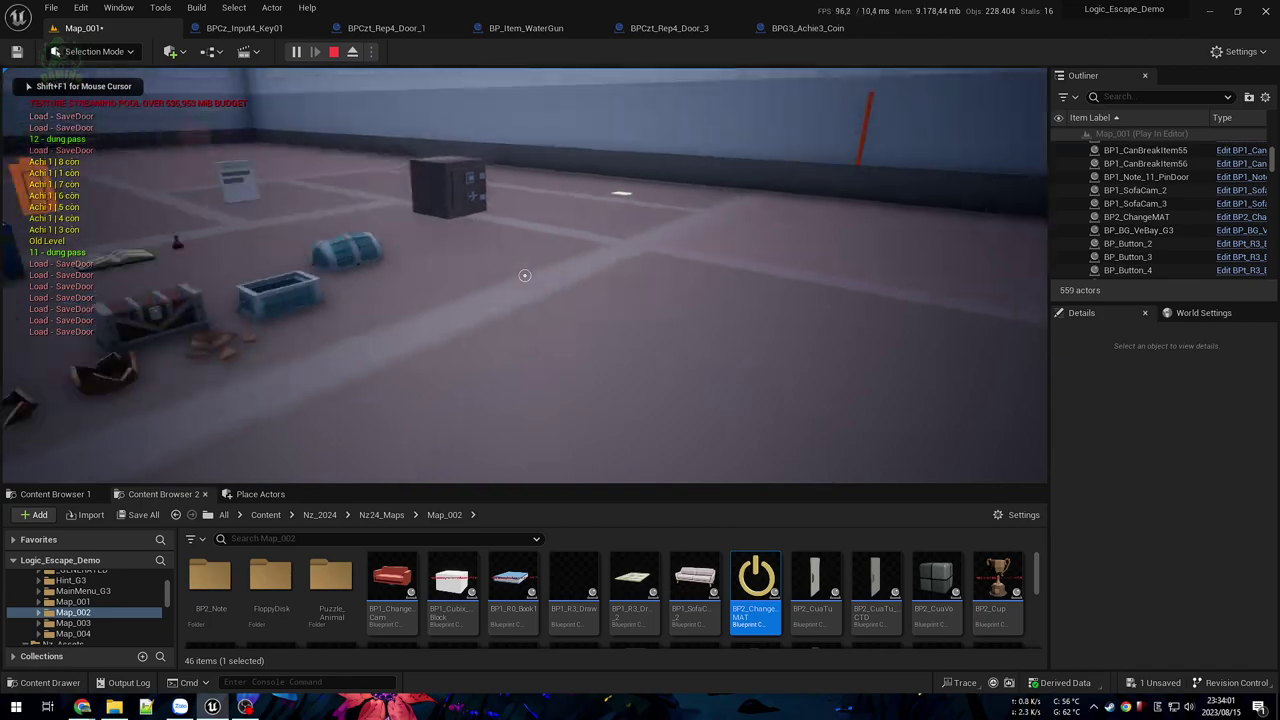
key(shift+F1)
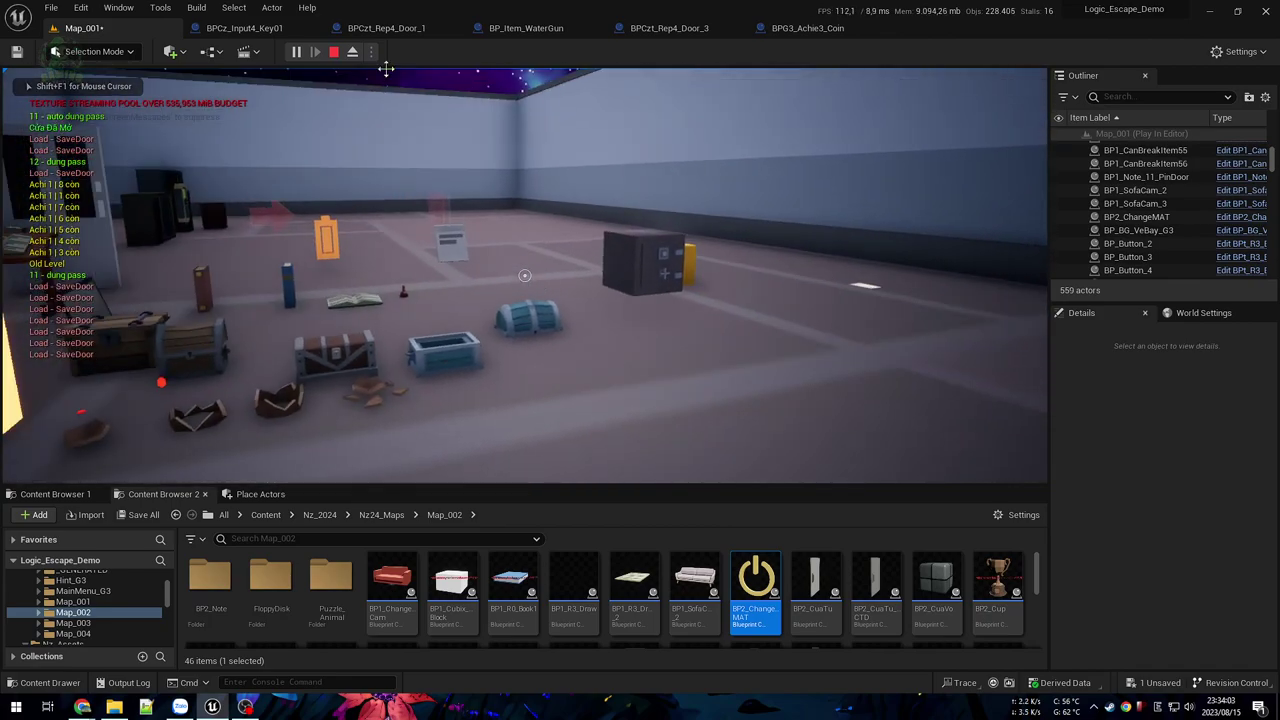
key(Escape)
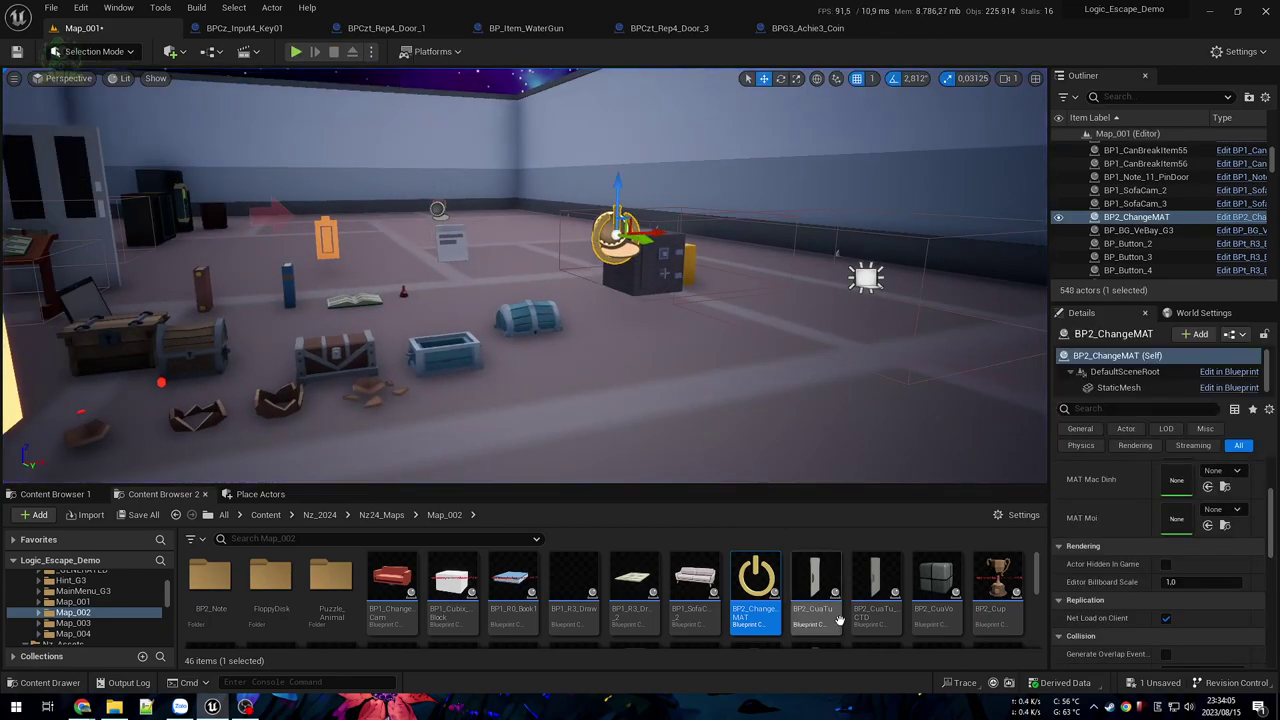
Step: Place the BP1_ChangeCam sofa blueprint on the open floor beyond the safe
key(w)
right_drag(690, 400, 770, 450)
drag(392, 585, 700, 328)
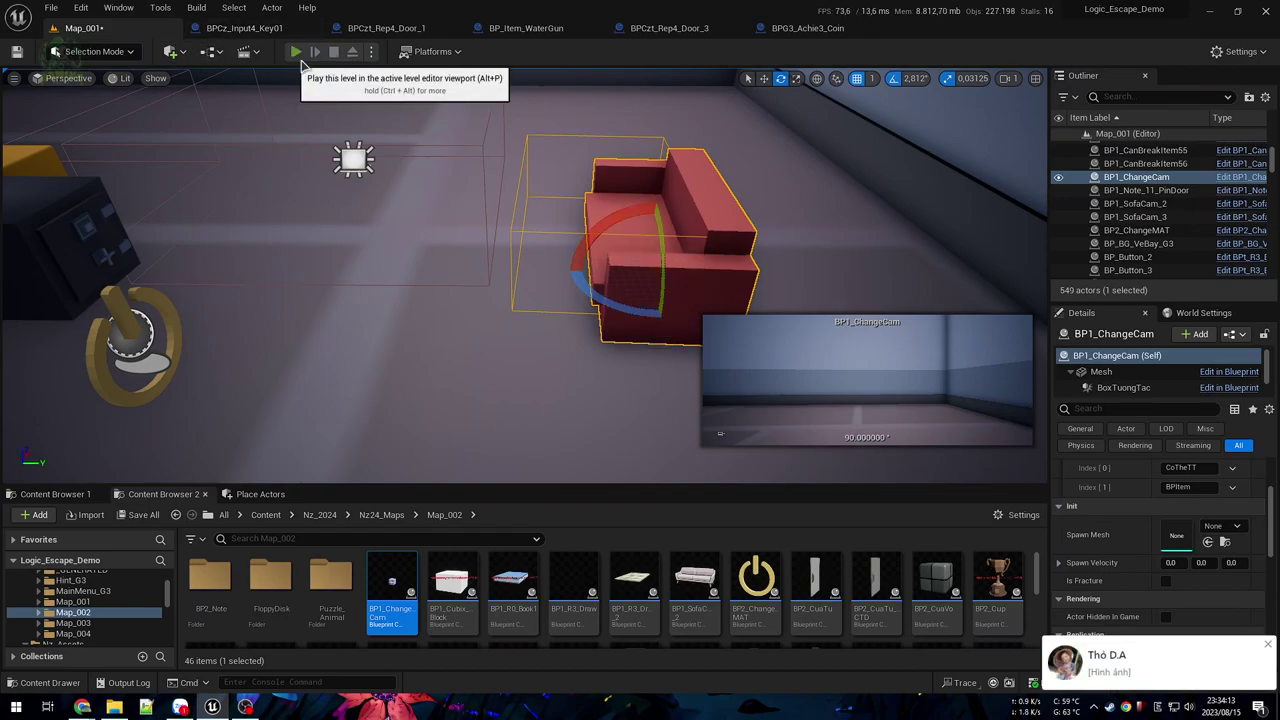
Step: Play-test interacting with the red BP1_ChangeCam sofa, then stop the session
click(294, 51)
key(w)
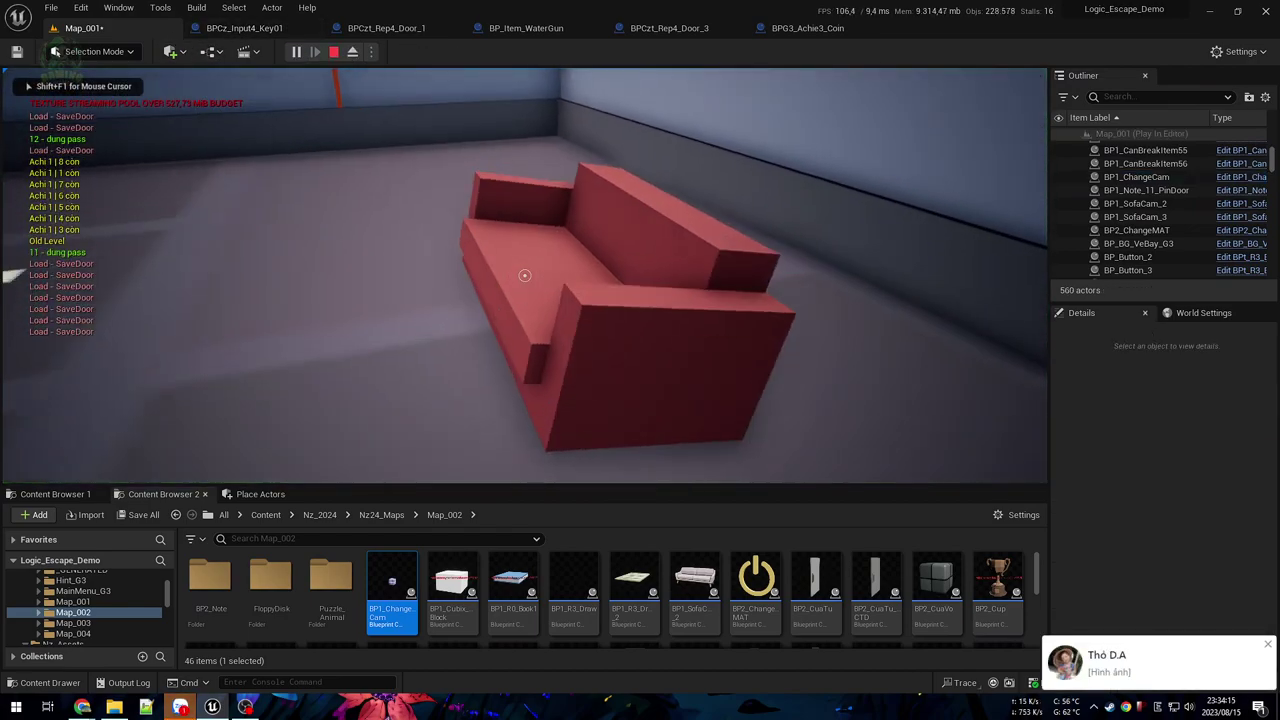
key(e)
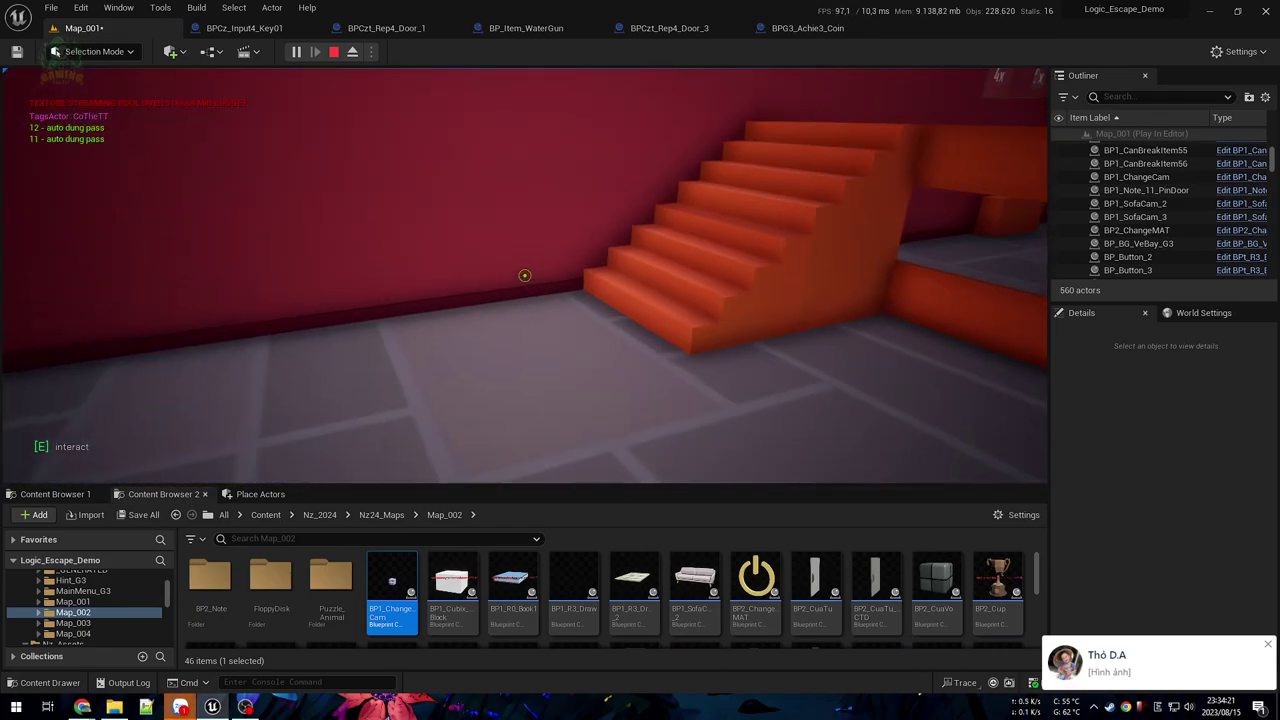
key(e)
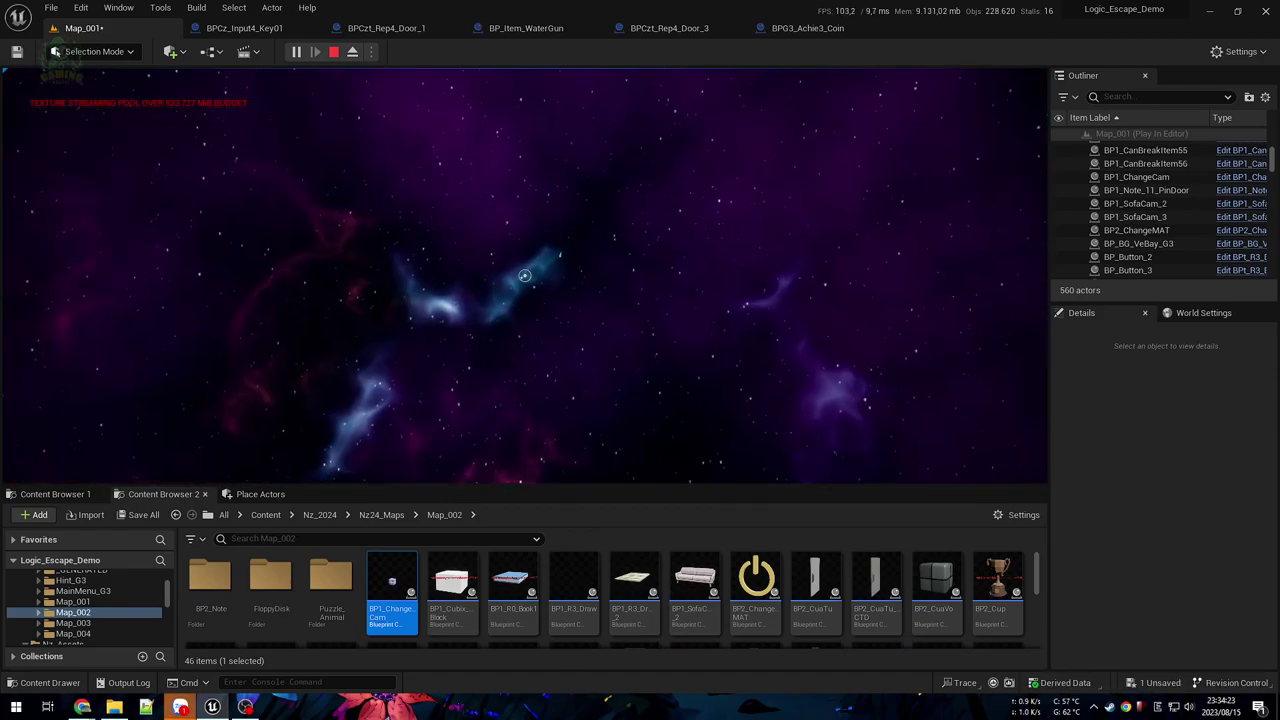
key(Escape)
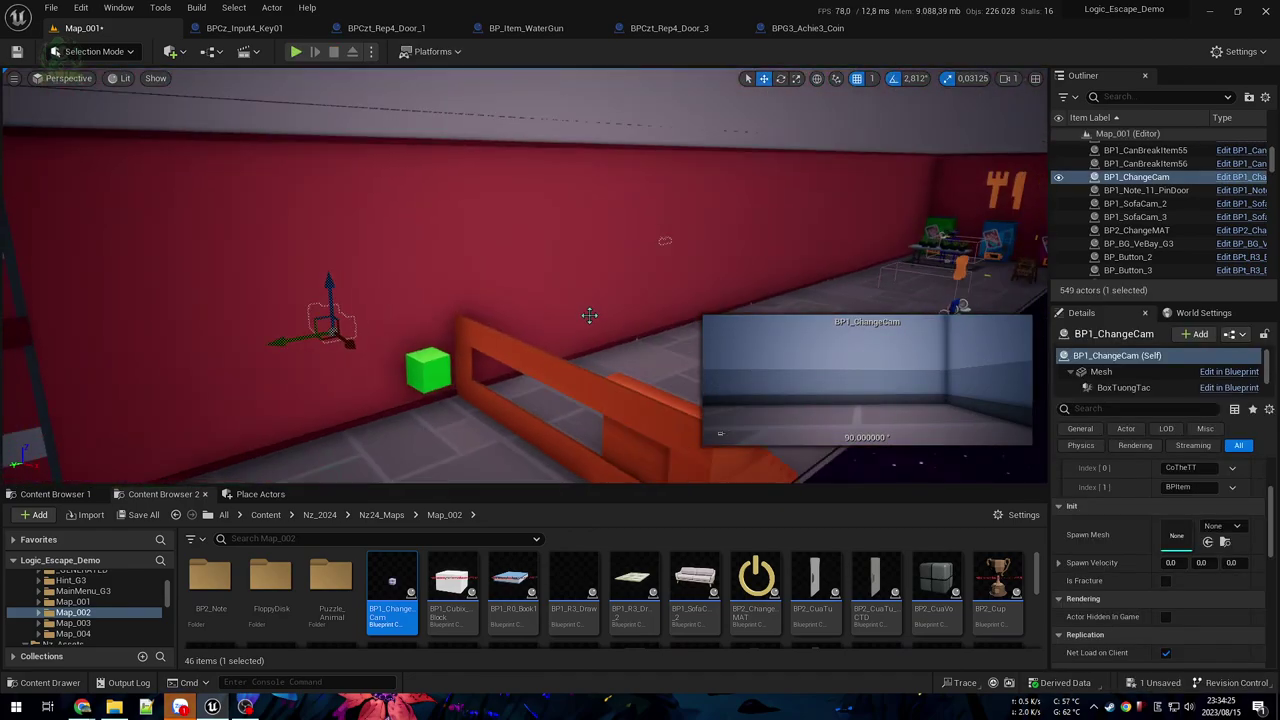
Step: Return to the red BP1_ChangeCam sofa and delete it from the level
right_drag(590, 316, 800, 315)
key(w)
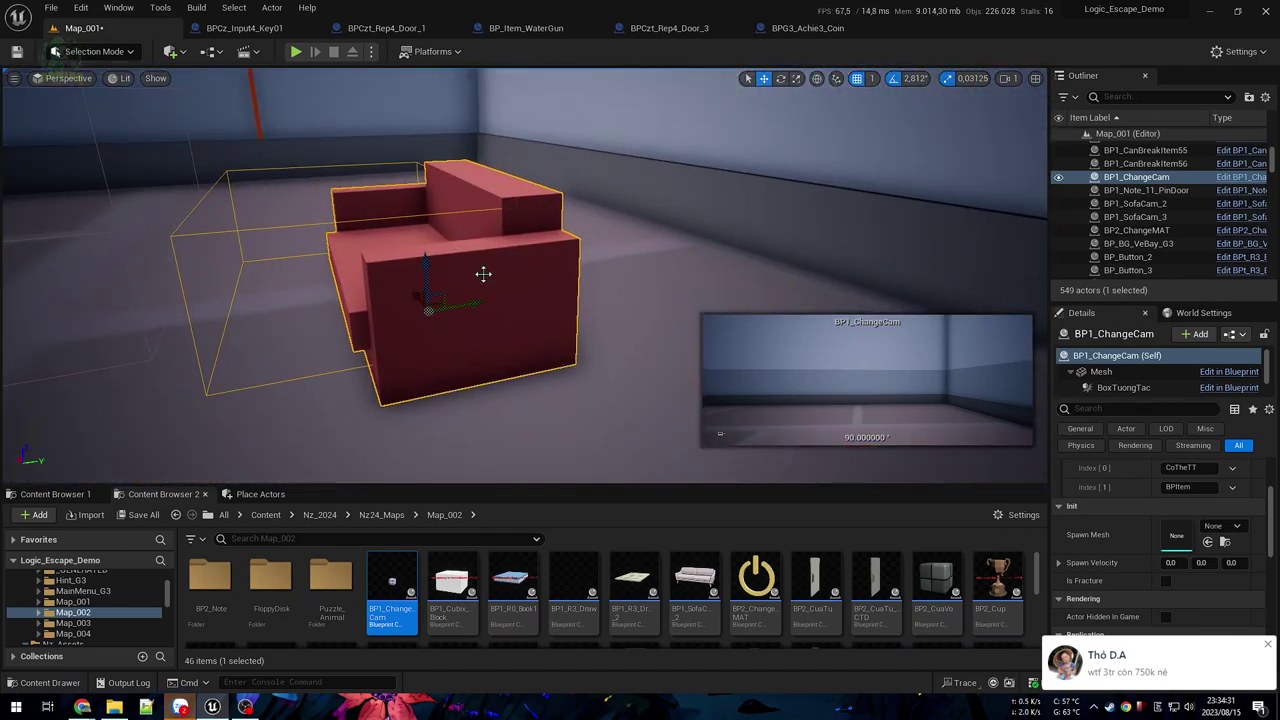
key(Delete)
Step: Review the props by selecting BP2_ChangeMAT and the walkie-talkie, and return to the Nz24_Maps folder in the Content Browser
right_drag(450, 312, 395, 325)
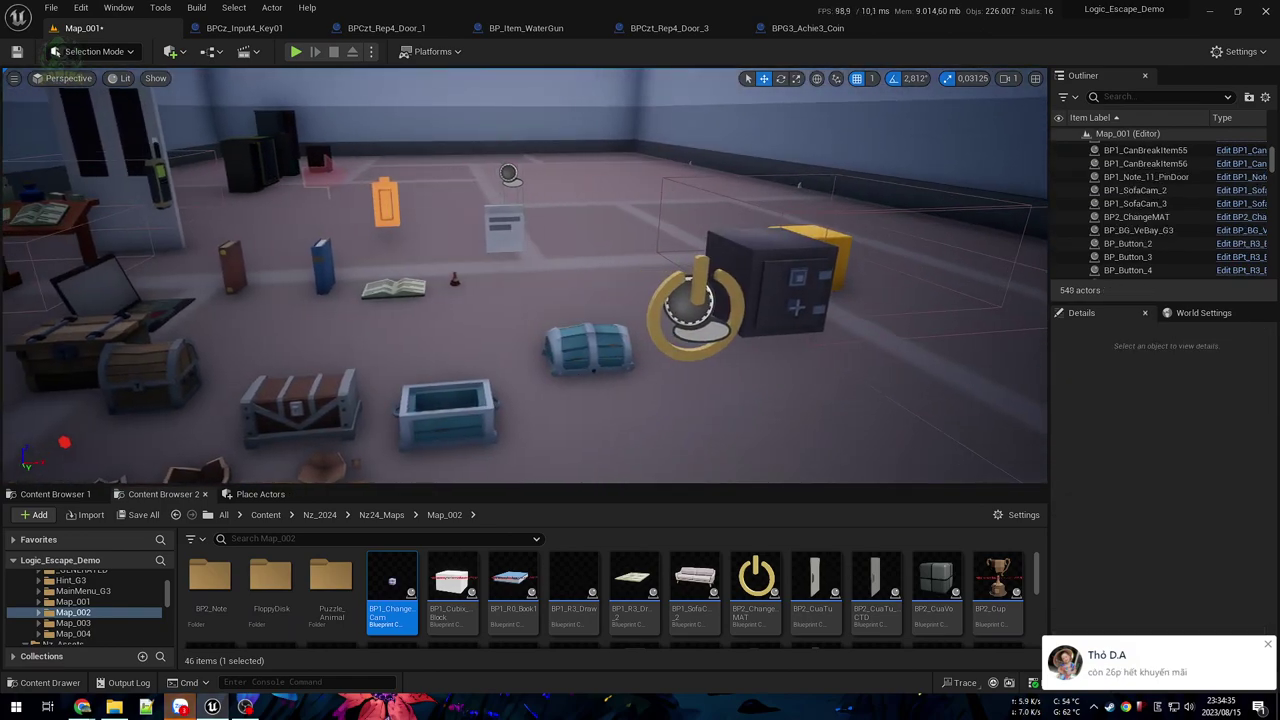
click(651, 324)
click(650, 323)
right_drag(650, 323, 585, 326)
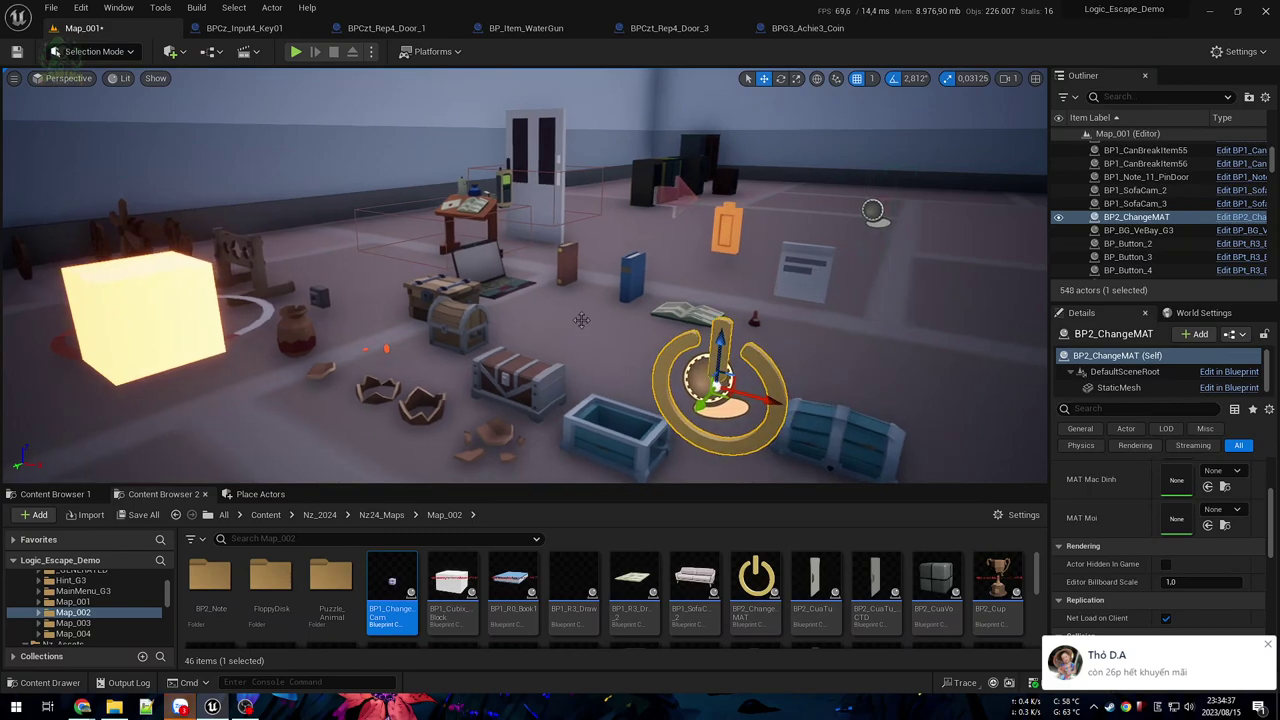
click(506, 184)
right_drag(550, 273, 600, 312)
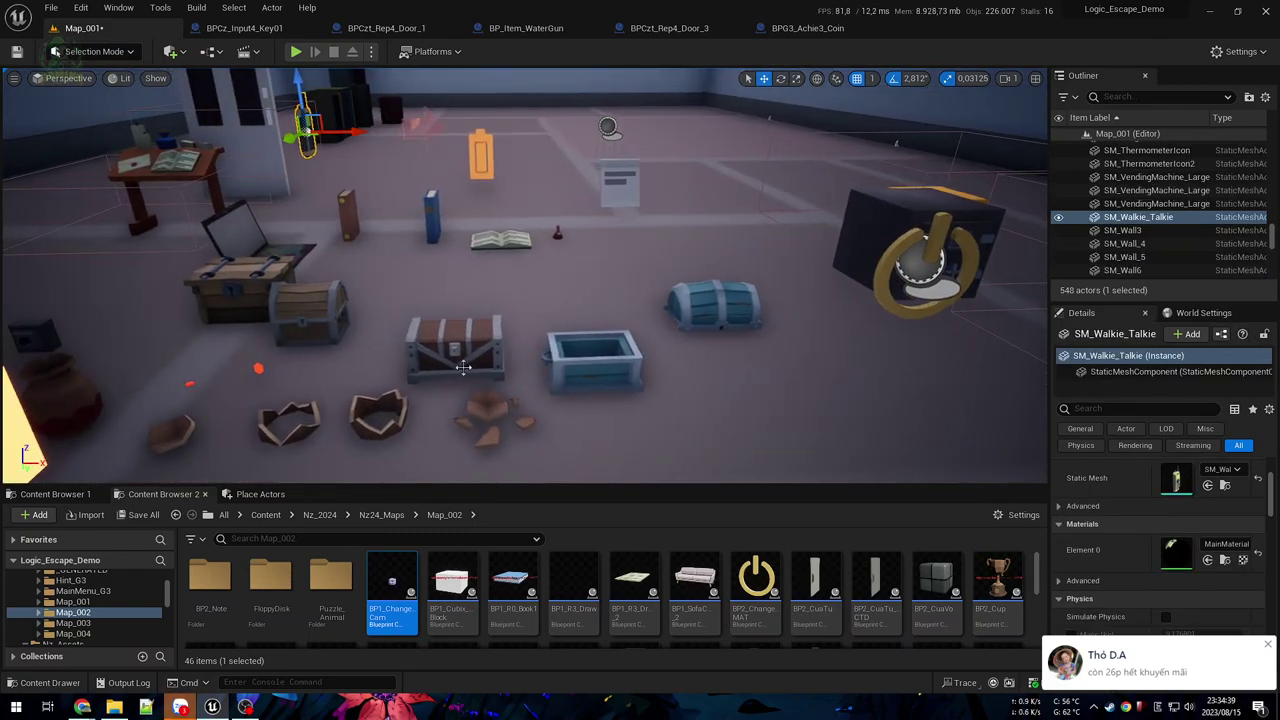
click(385, 515)
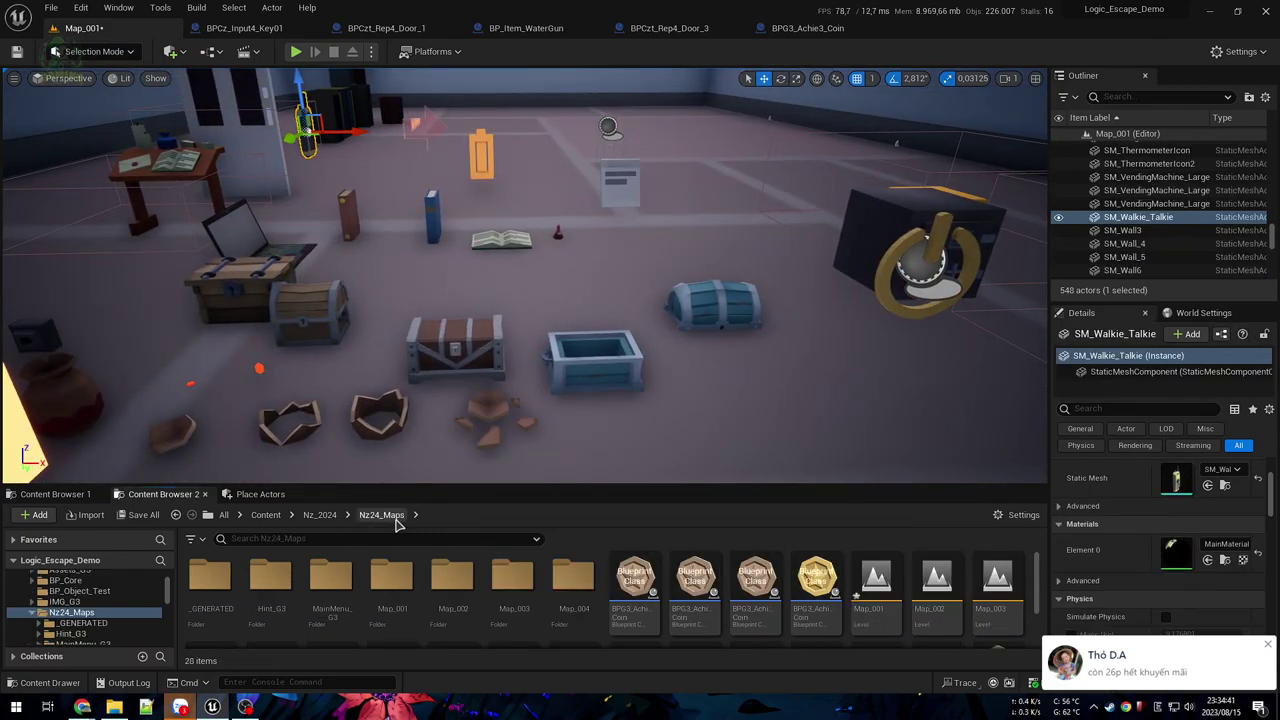
Step: Select the tutorial door beside the orange letter E and open its BP0_CuaNormal_Pass_111 blueprint for editing
right_drag(655, 420, 730, 388)
key(w)
click(531, 326)
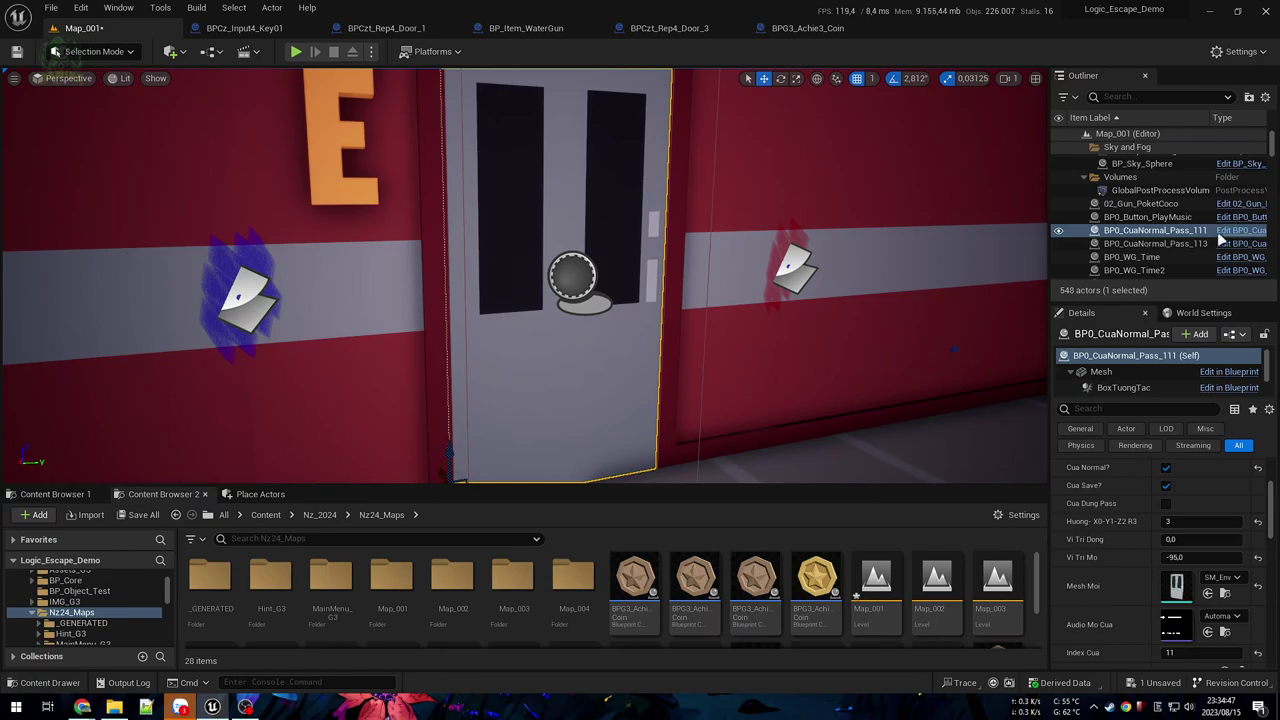
click(1222, 233)
Step: Examine the door blueprint's Event Graph, including the BoxTuongTac begin and end overlap events
scroll(626, 366, down, 8)
scroll(697, 238, down, 2)
scroll(508, 320, up, 10)
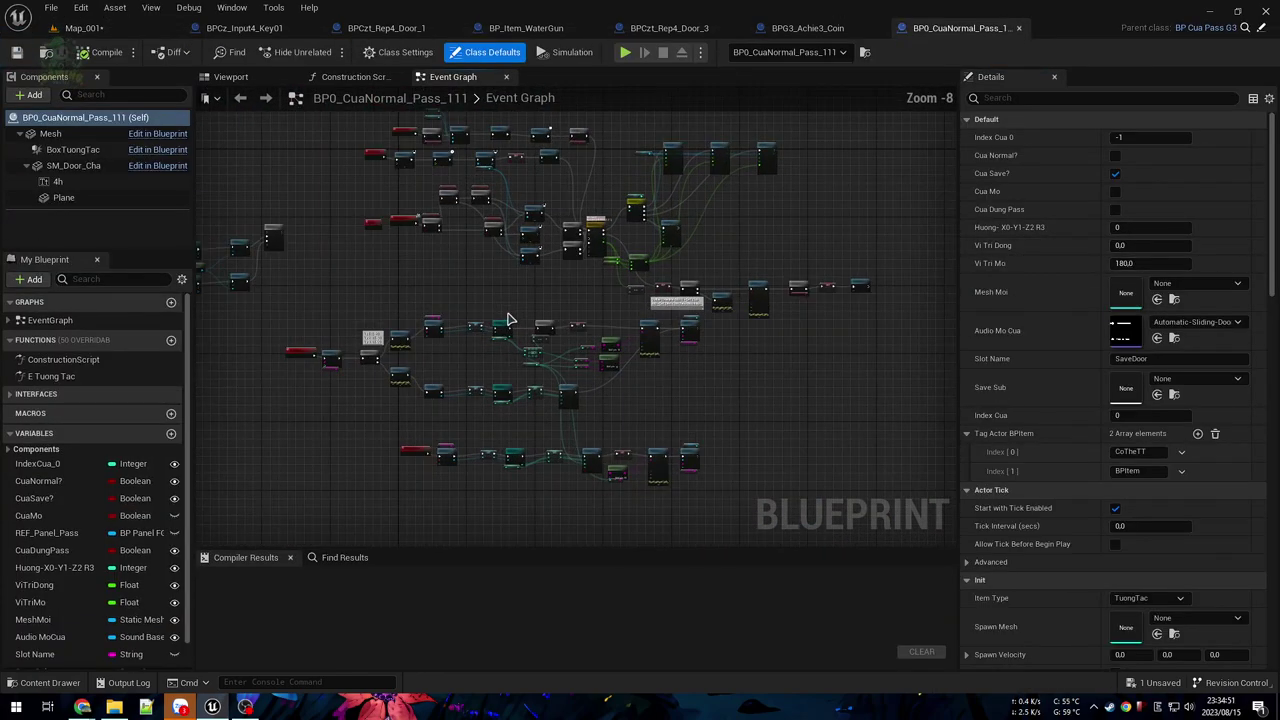
right_drag(617, 354, 645, 527)
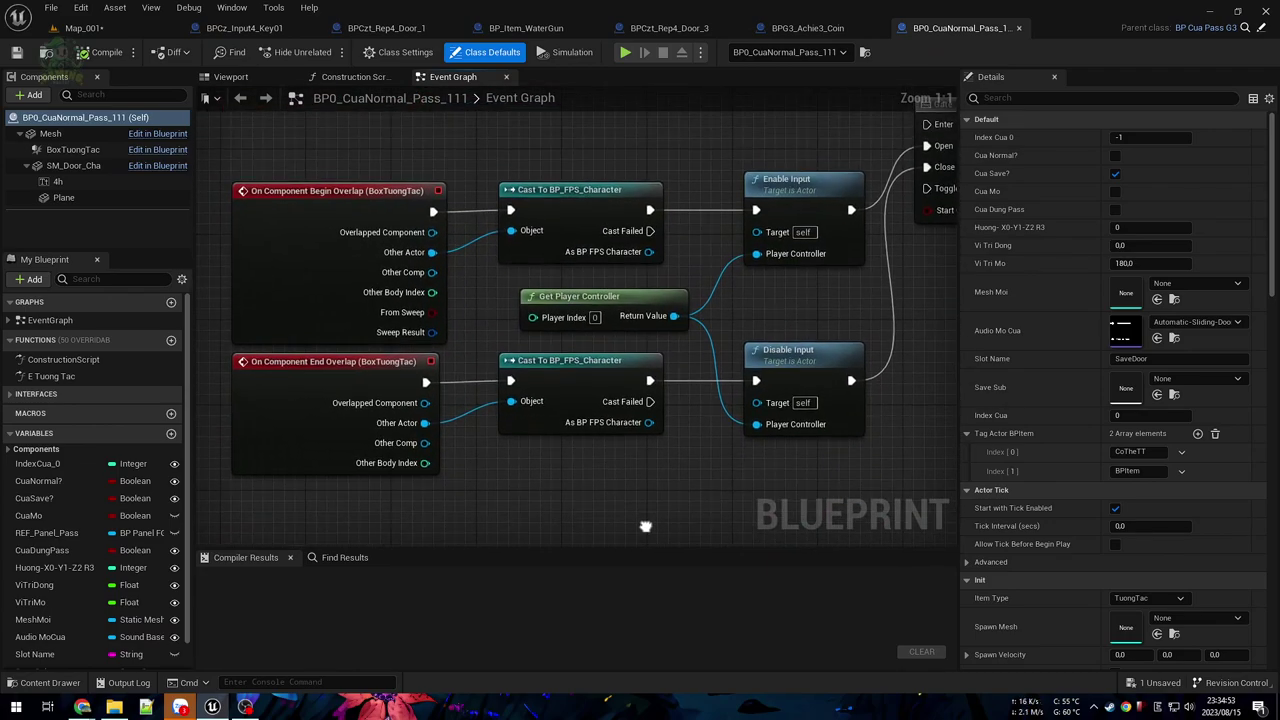
right_drag(465, 161, 465, 197)
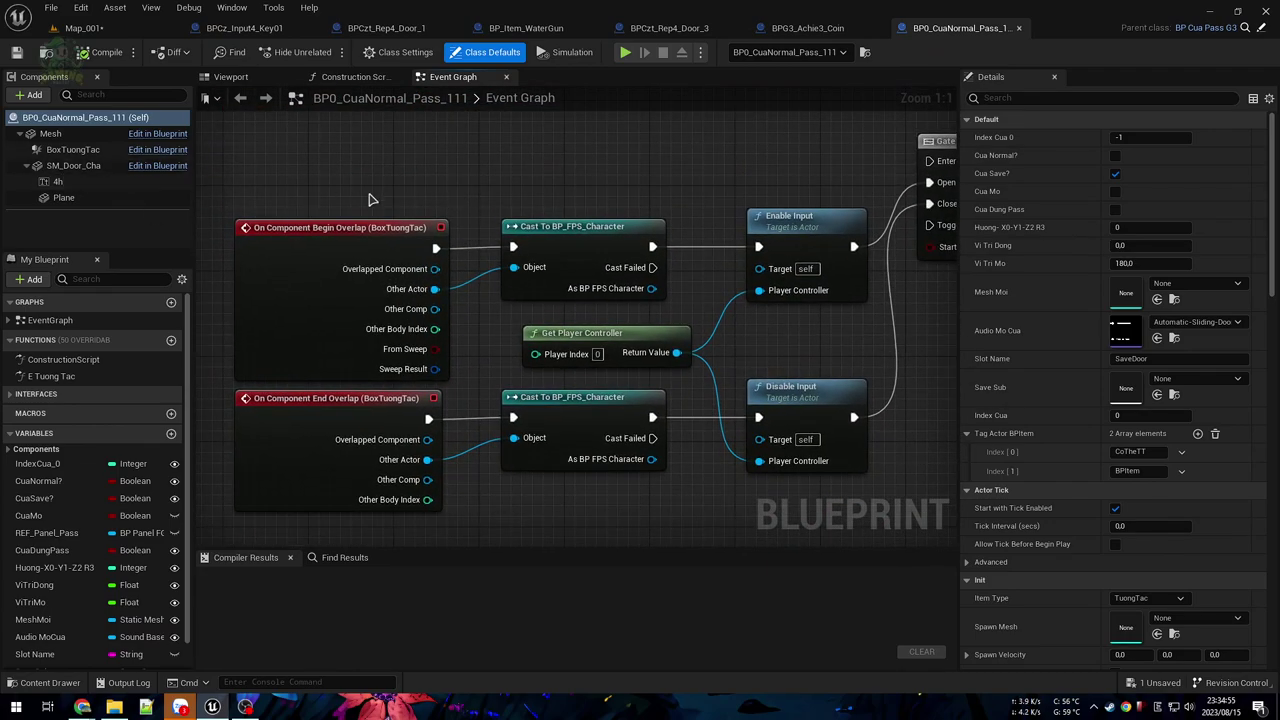
click(332, 240)
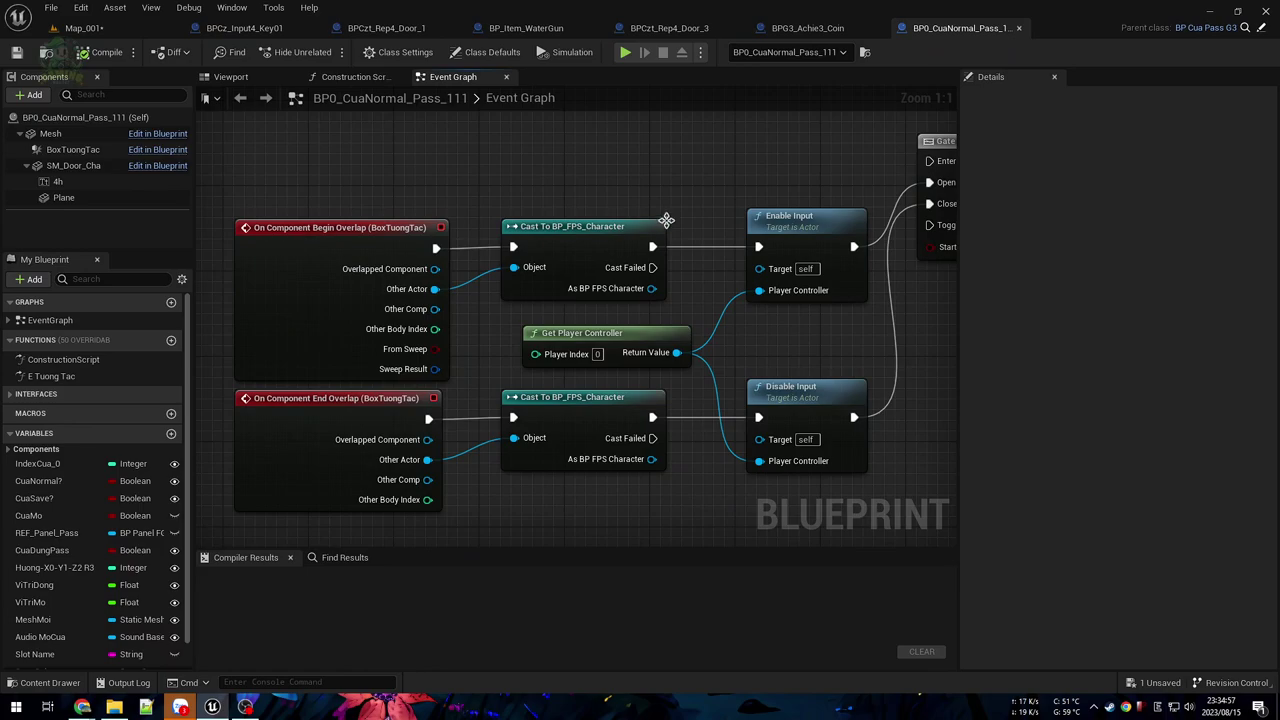
Step: Move the E TT event node away from the door's interaction logic and examine the timeline and relative location nodes
scroll(666, 222, down, 5)
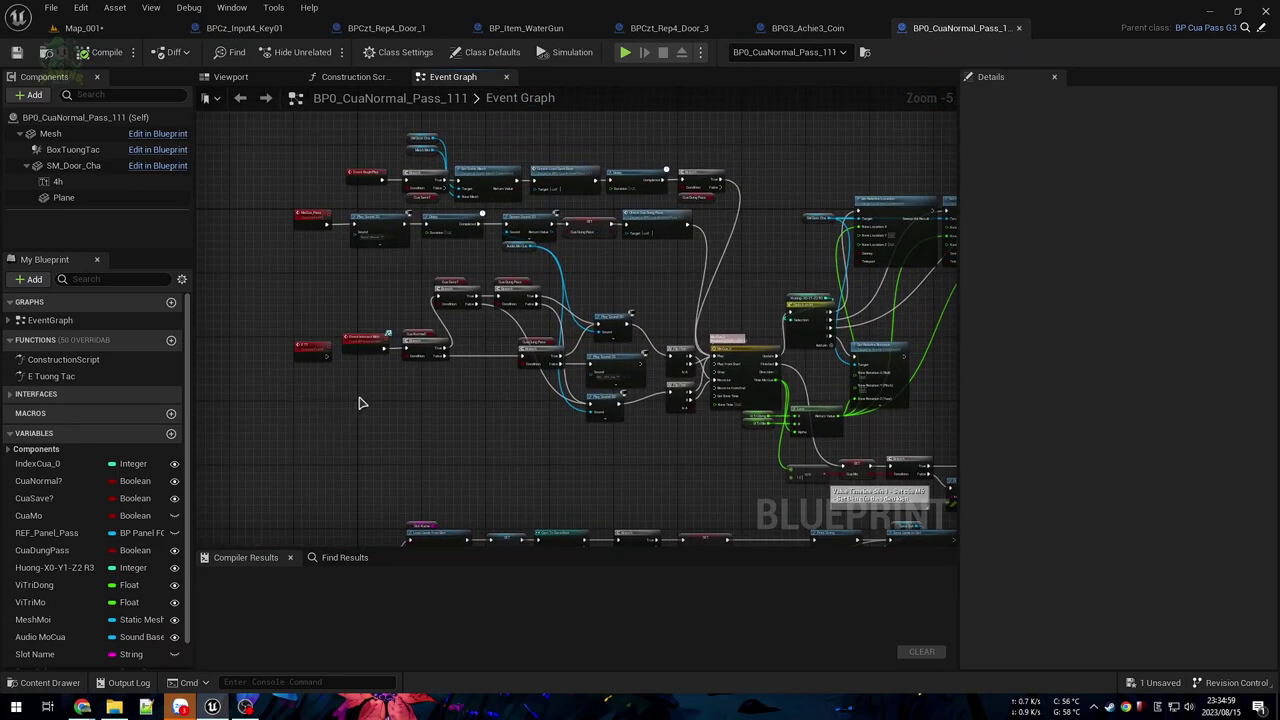
scroll(360, 402, up, 2)
drag(269, 305, 246, 402)
right_drag(342, 437, 714, 423)
drag(610, 404, 282, 432)
scroll(282, 432, down, 2)
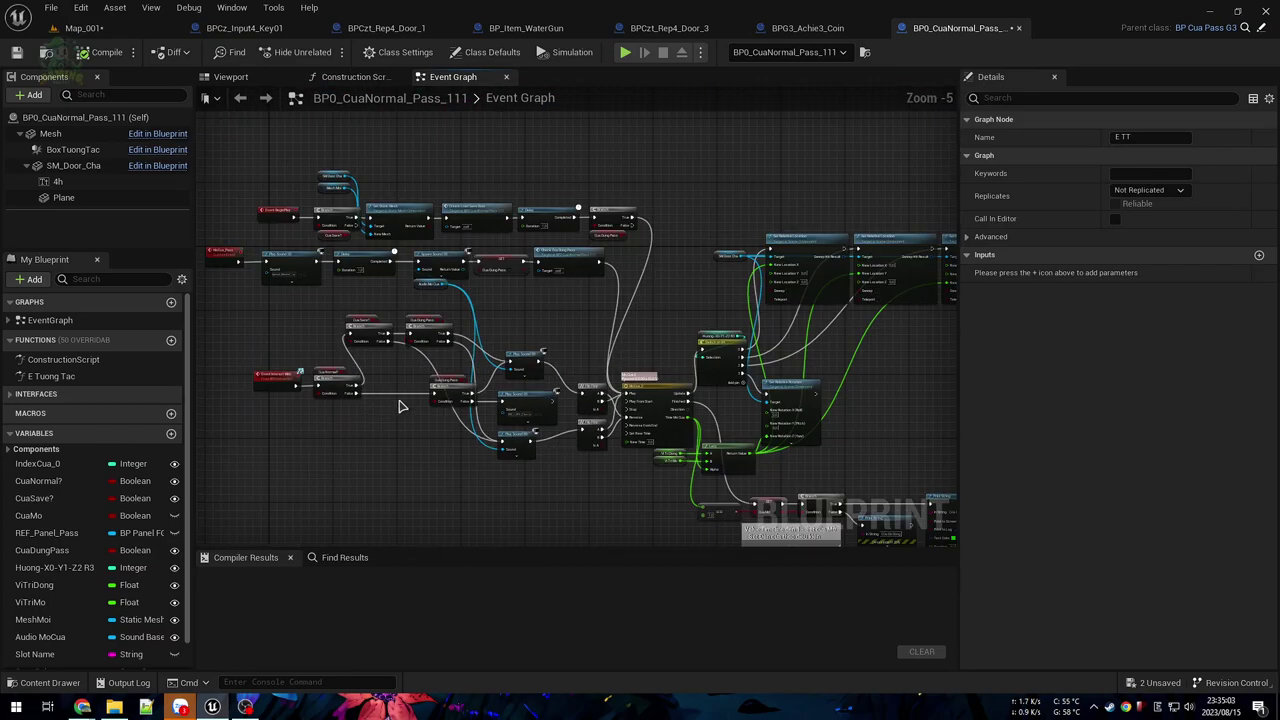
right_drag(842, 376, 502, 338)
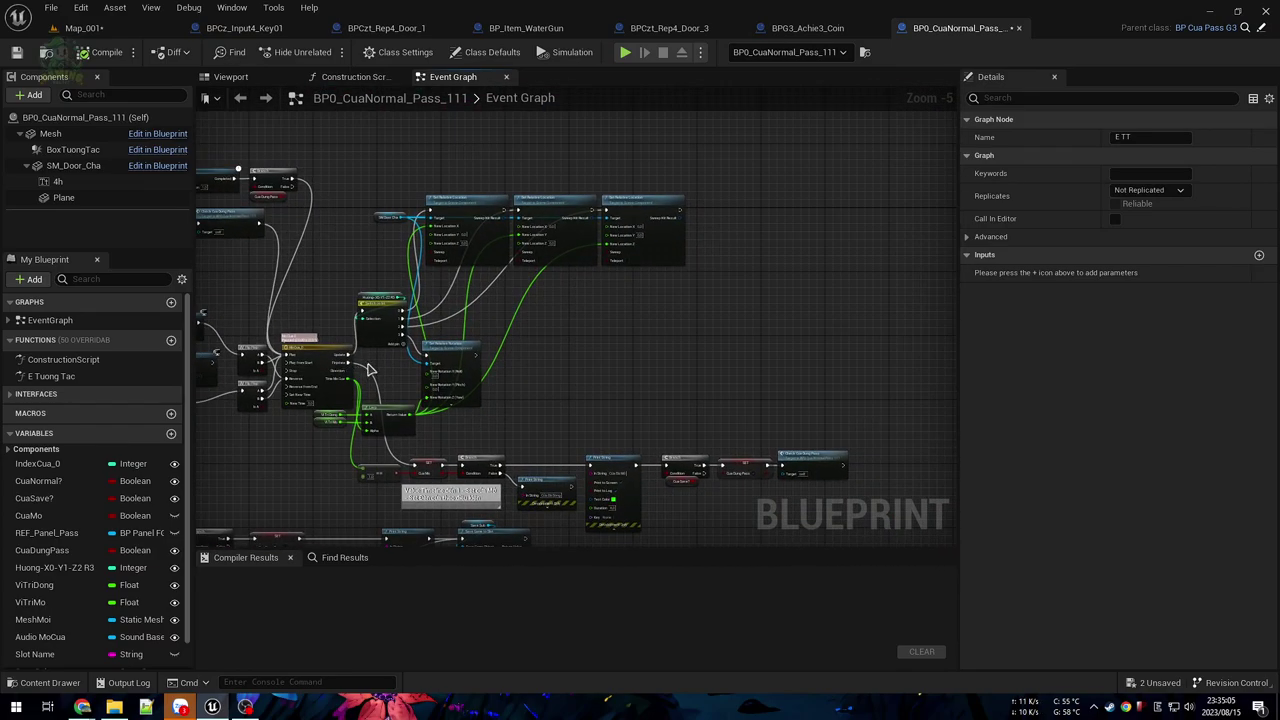
scroll(508, 338, up, 1)
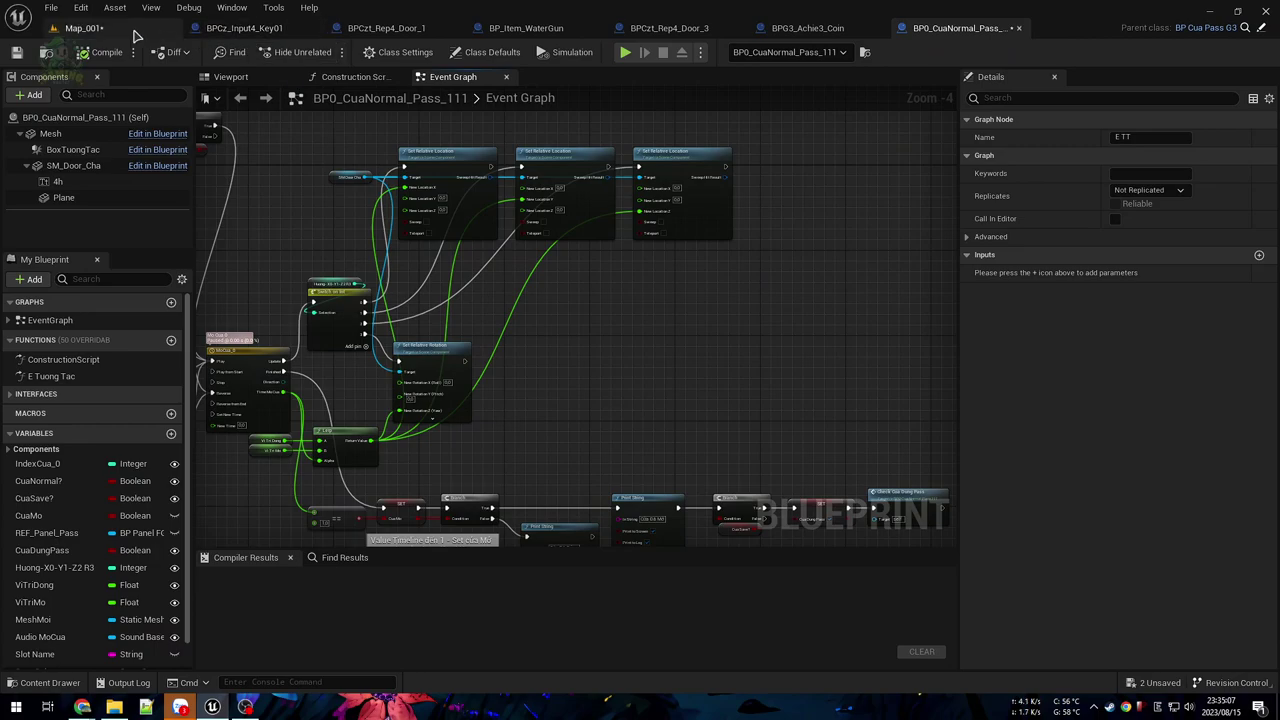
Step: Return to the Map_001 level and examine the tutorial door's transform and default settings and its lower edge
click(146, 32)
scroll(1155, 545, up, 3)
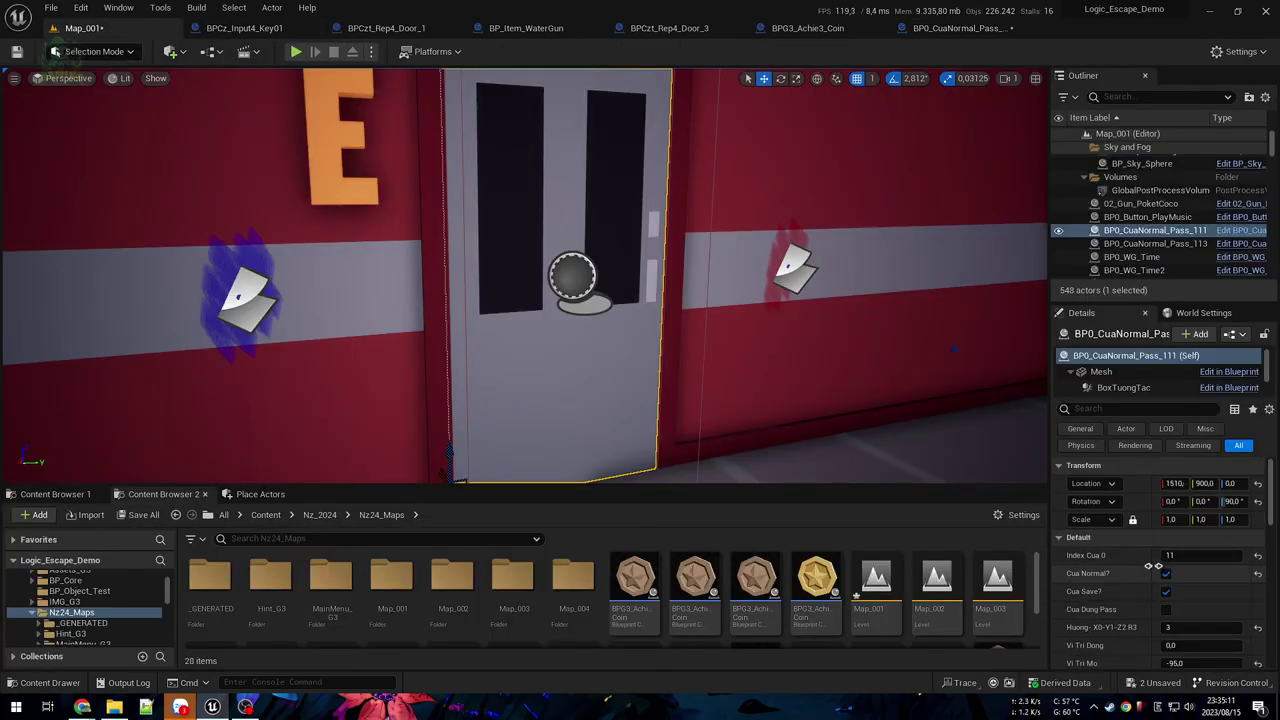
right_drag(880, 400, 930, 410)
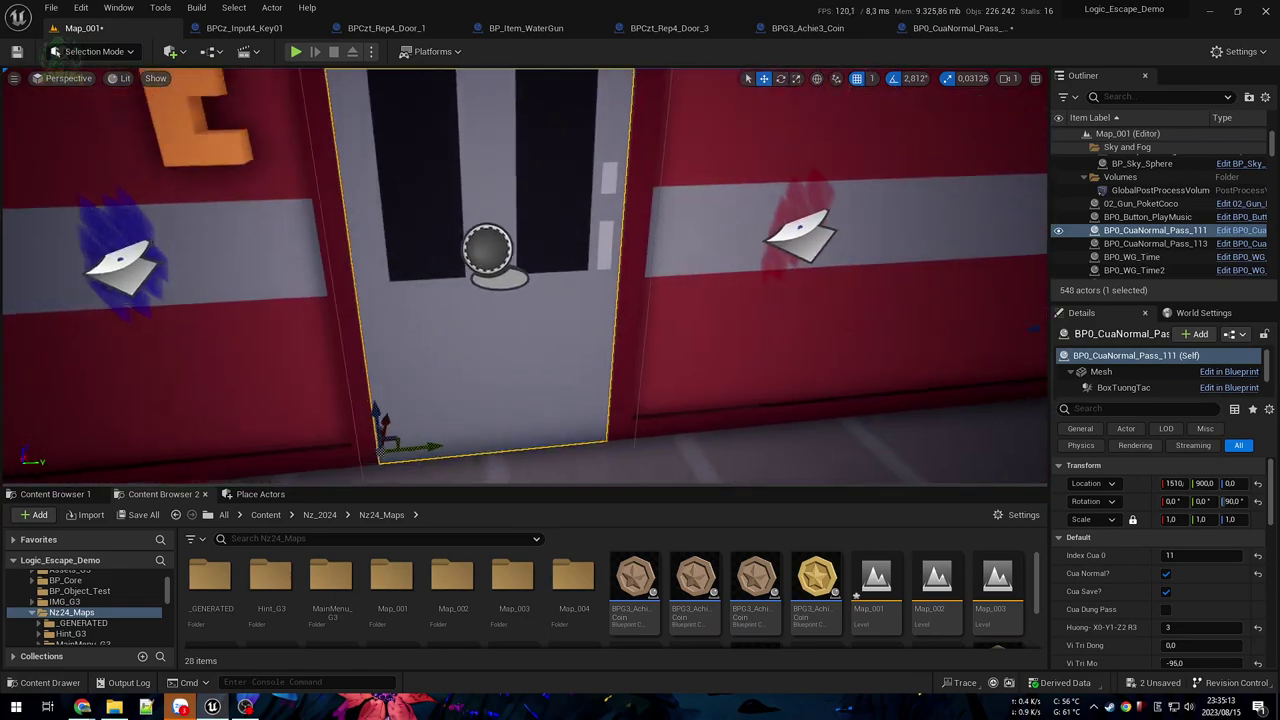
right_drag(898, 352, 898, 353)
key(s)
right_drag(782, 342, 817, 357)
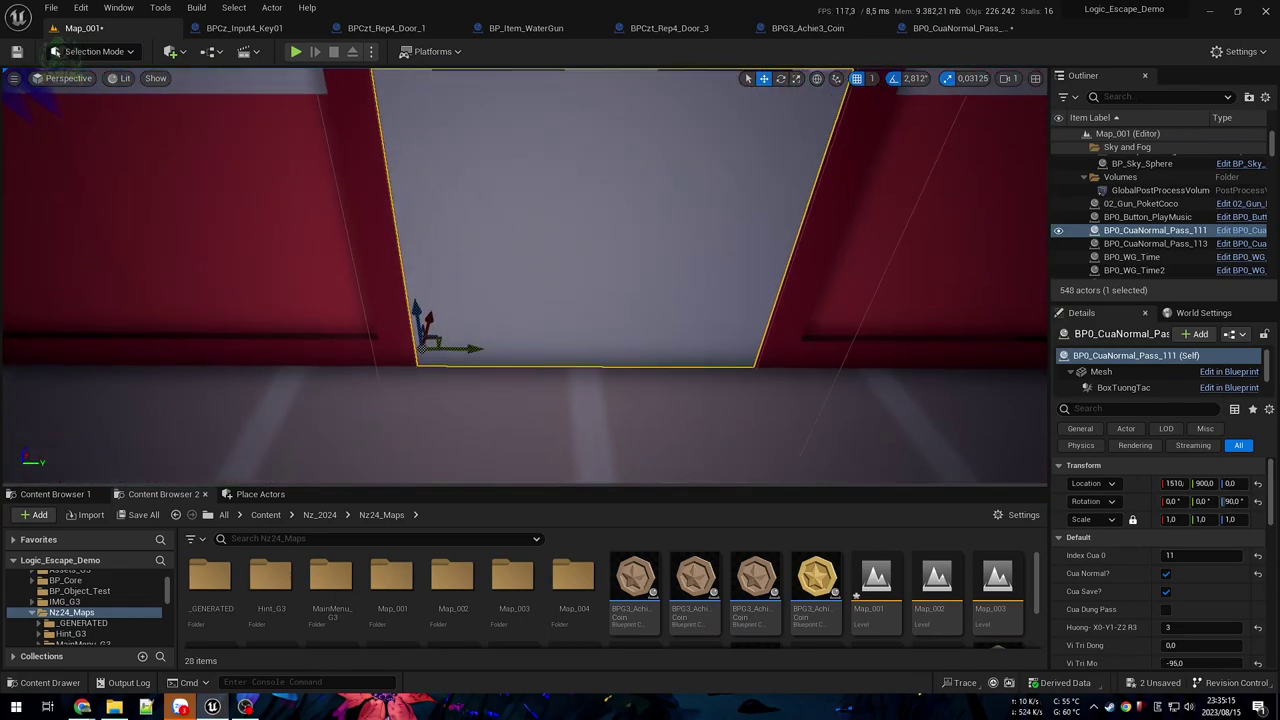
Step: Inspect the tutorial door and the wall around it, and the Map_001_BU and Map_004_BU backup levels in the Nz24_Maps folder
click(1166, 573)
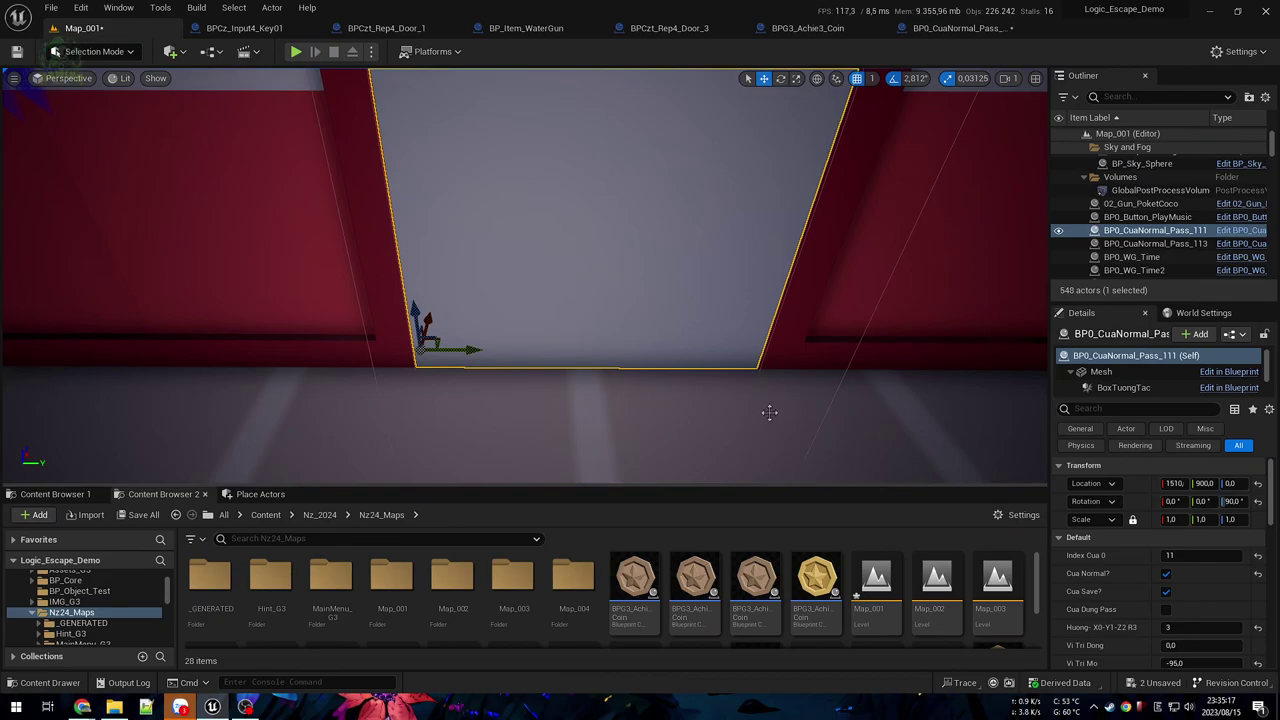
right_drag(768, 414, 768, 414)
scroll(686, 580, down, 1)
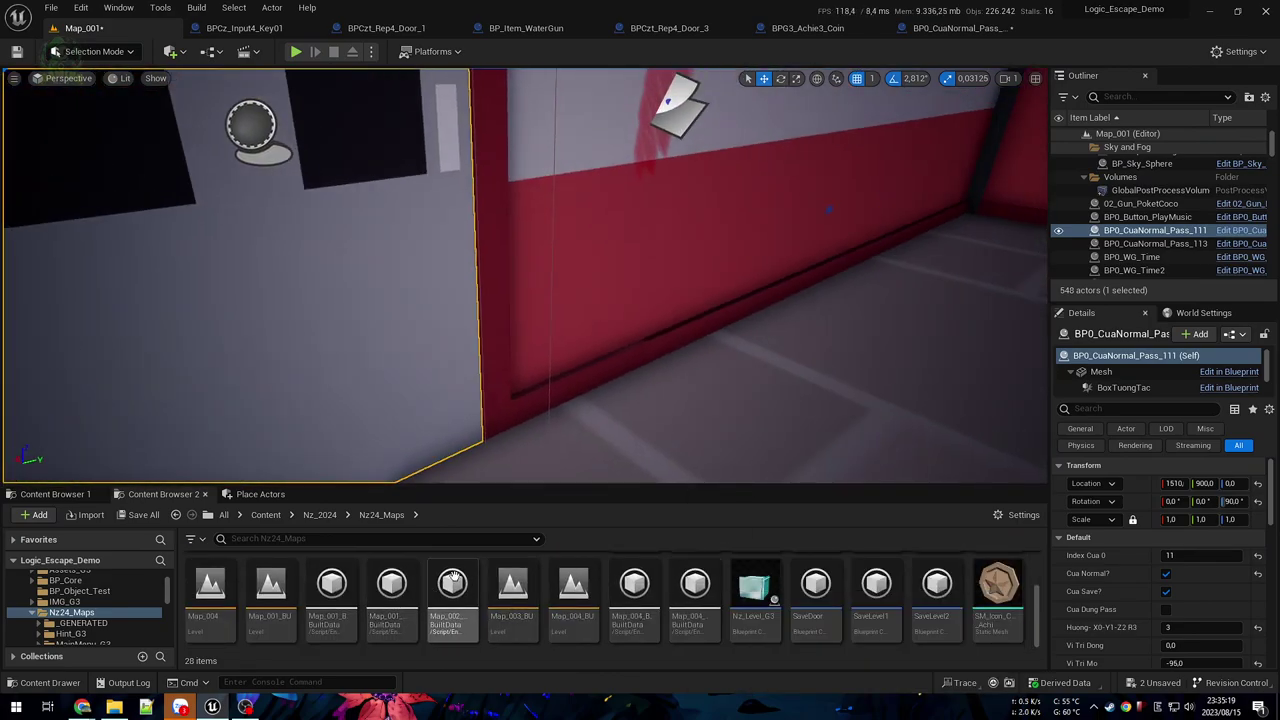
right_drag(789, 179, 711, 380)
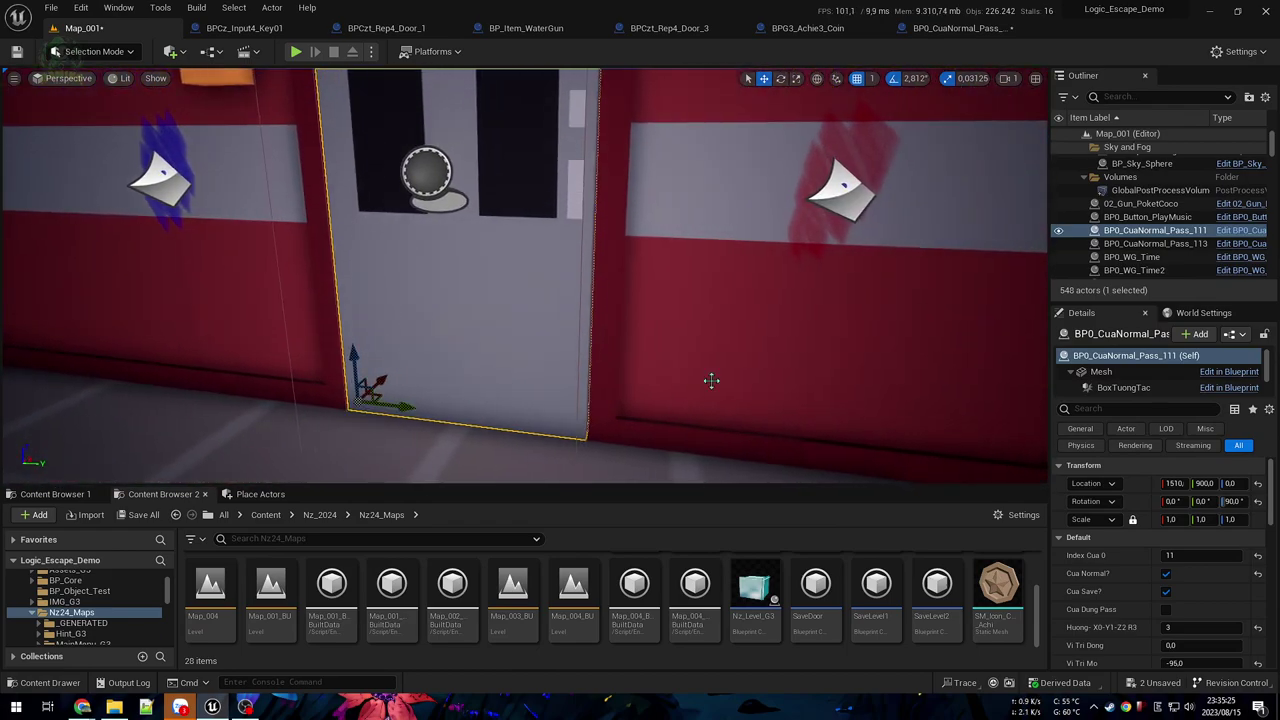
click(270, 590)
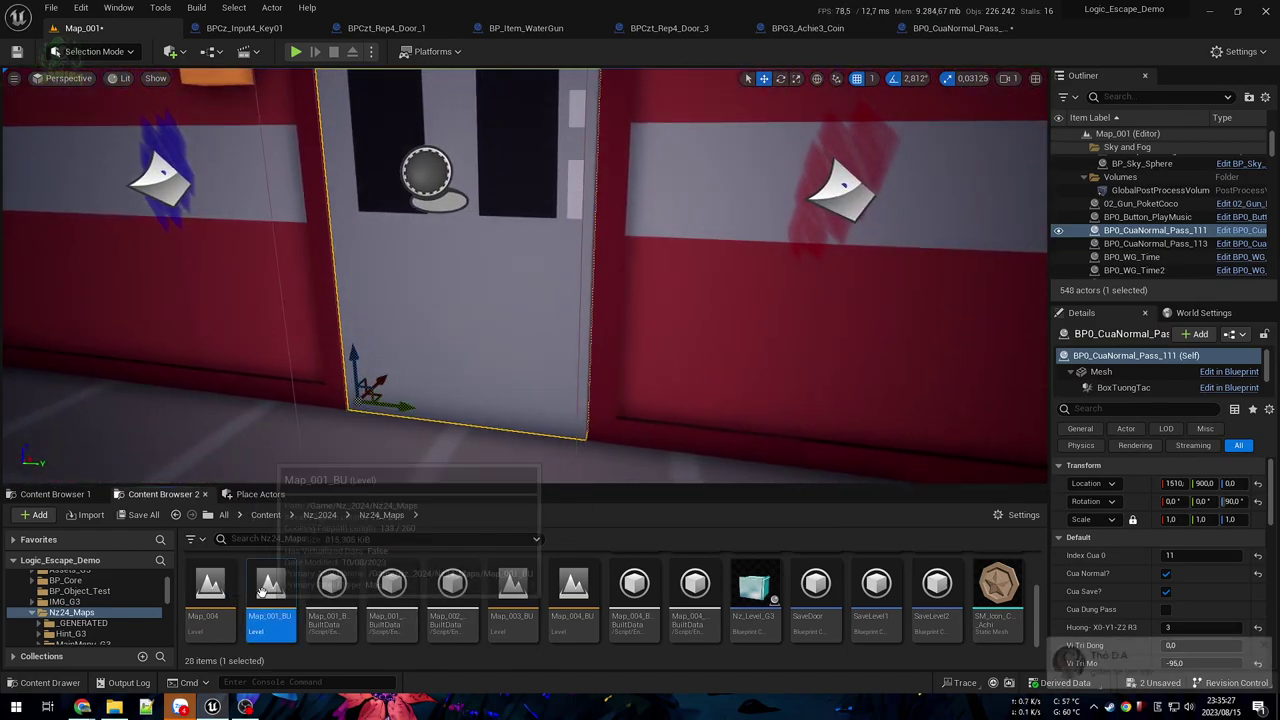
click(555, 588)
Step: Select the starry Sphere that surrounds the Map_001 rooms and frame the whole sphere from outside
right_drag(603, 409, 770, 381)
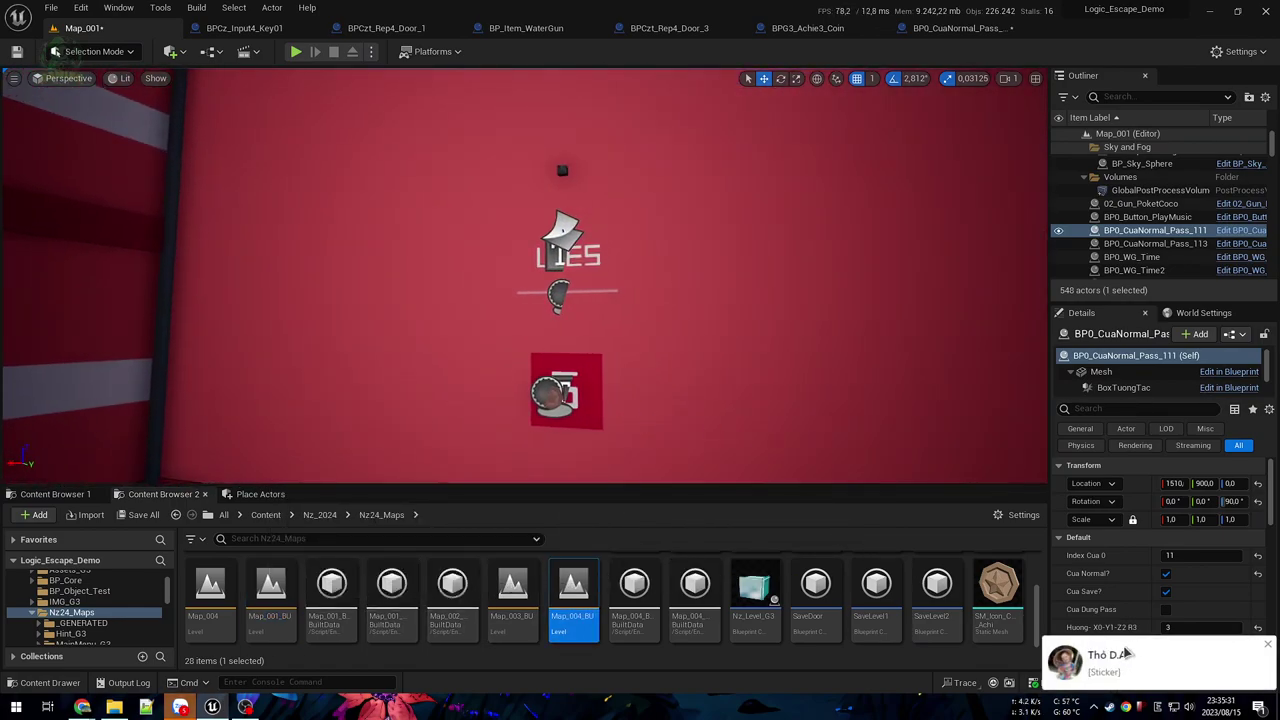
right_drag(660, 408, 495, 420)
right_drag(660, 460, 655, 458)
click(490, 316)
right_drag(490, 316, 958, 242)
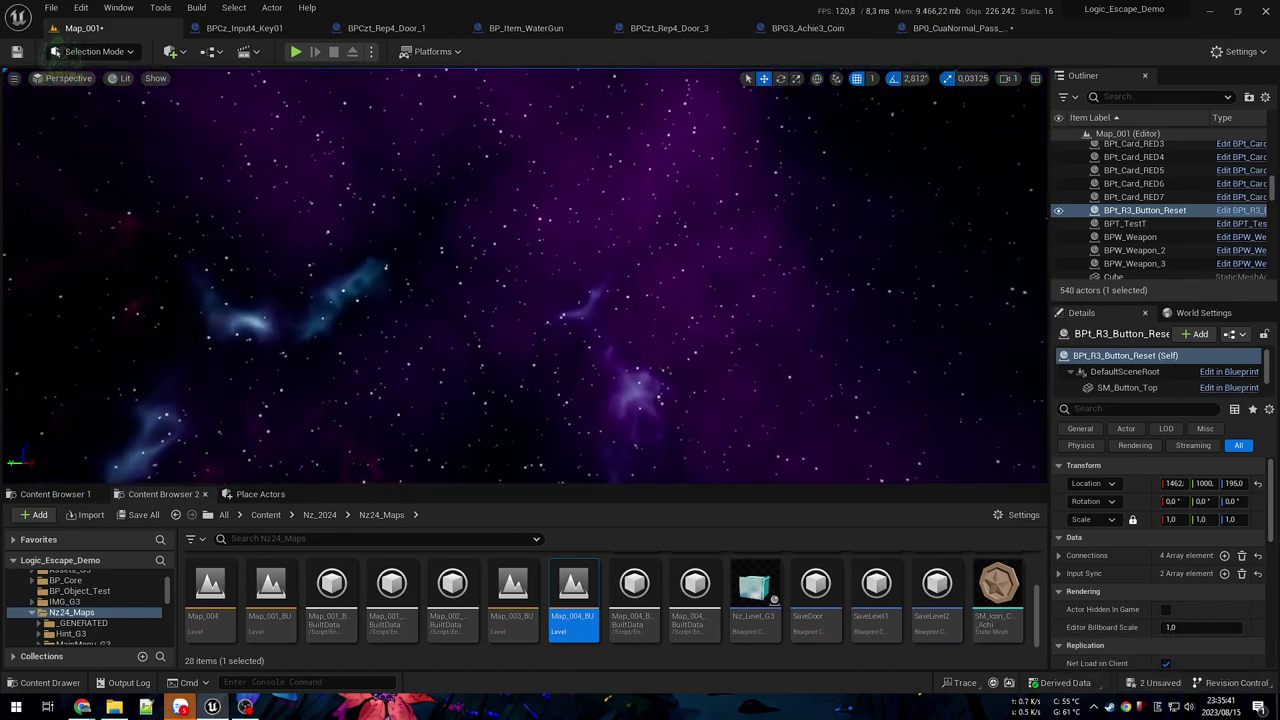
click(589, 349)
right_drag(589, 349, 588, 375)
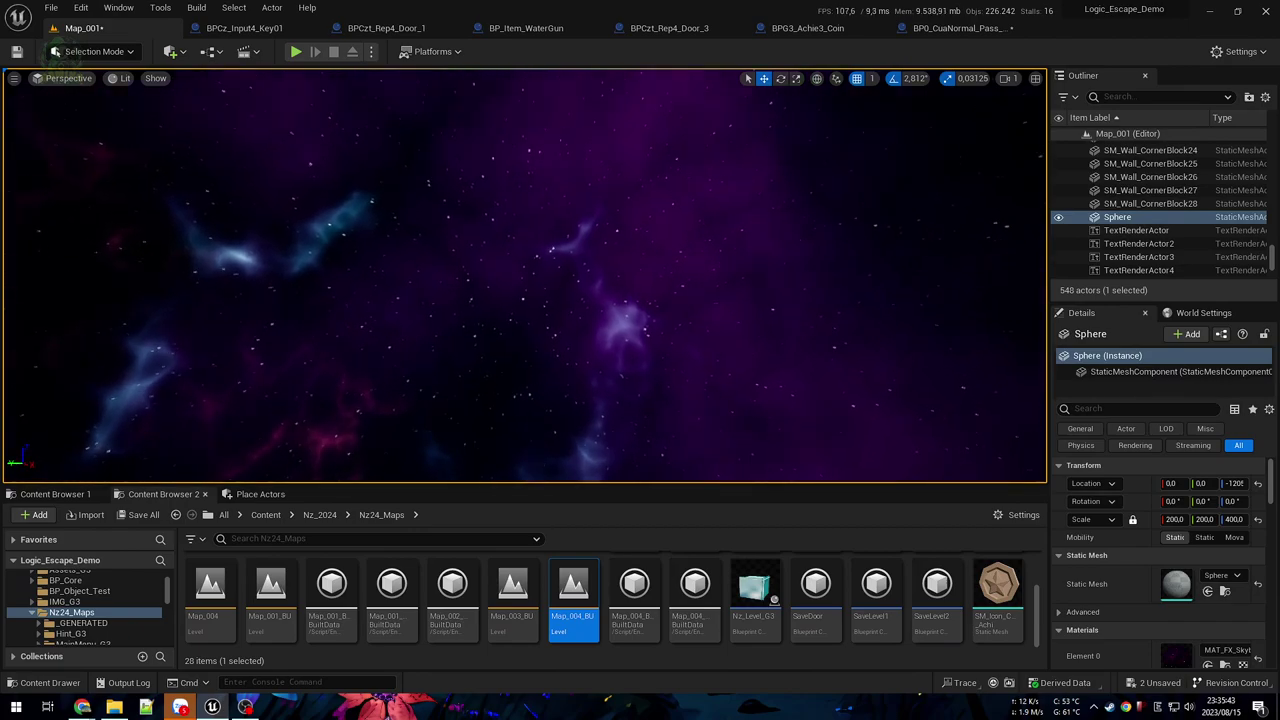
right_drag(588, 375, 490, 277)
key(f)
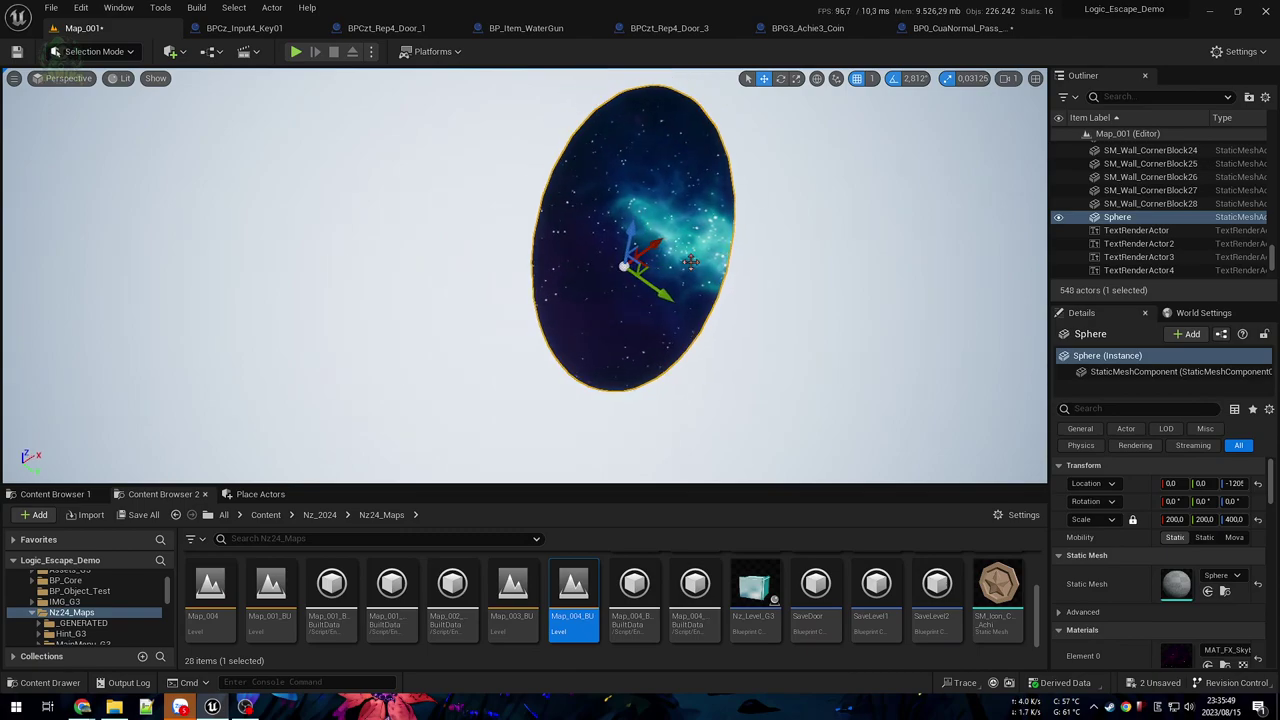
Step: Focus on SM_Wall_CornerBlock28 inside the sphere and look through the assets in the Nz24_Maps folder
click(1165, 207)
key(f)
key(w)
right_drag(931, 277, 1020, 325)
right_drag(885, 298, 588, 297)
scroll(693, 592, up, 3)
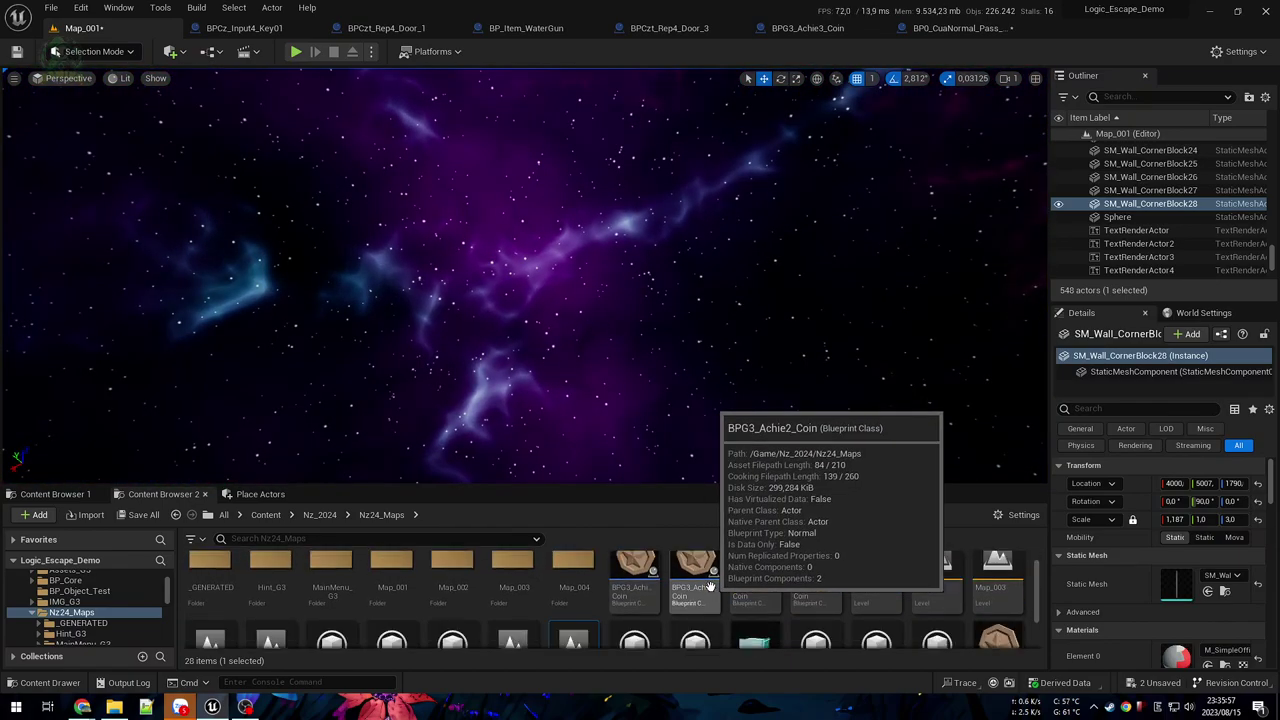
scroll(710, 591, down, 3)
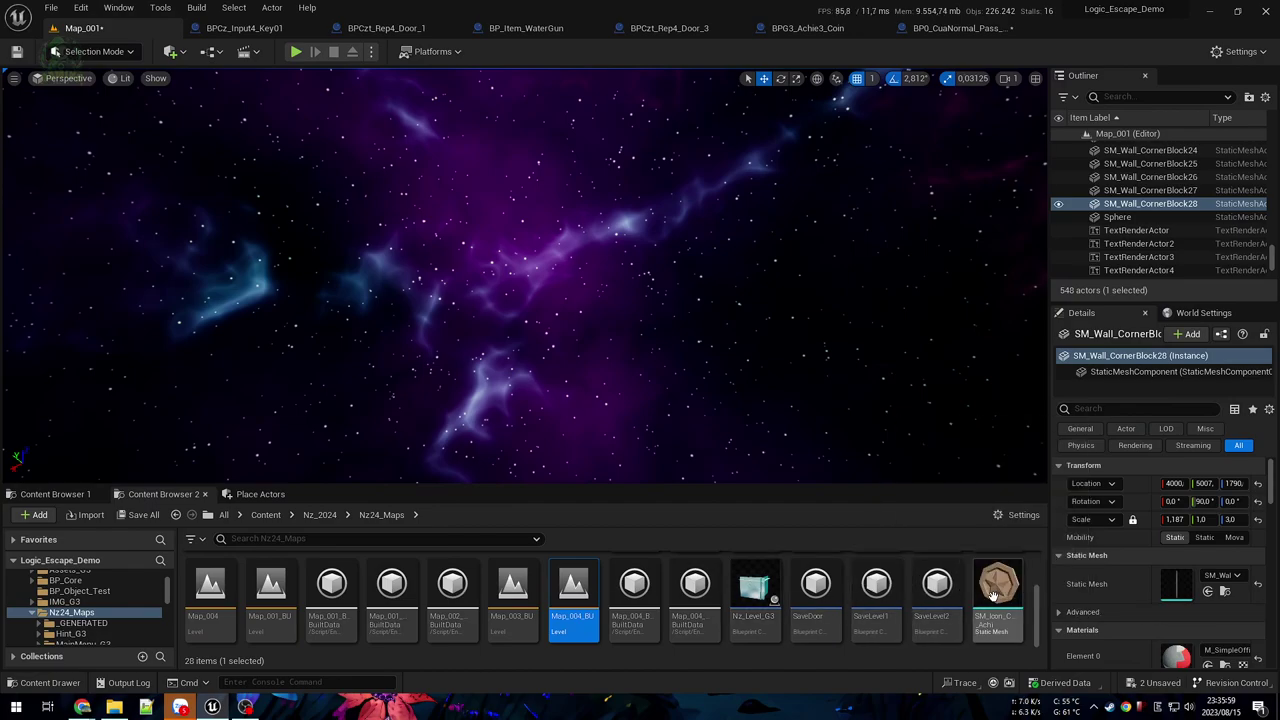
scroll(640, 585, up, 3)
Step: Select the BPG3_Achie1_Coin asset and bring the Map_001 view back to the coin beside the small red wall sign
click(618, 580)
right_drag(625, 380, 530, 384)
key(1)
key(w)
mouse_move(327, 139)
right_down()
mouse_move(286, 140)
mouse_move(392, 158)
mouse_move(327, 139)
right_up()
key(s)
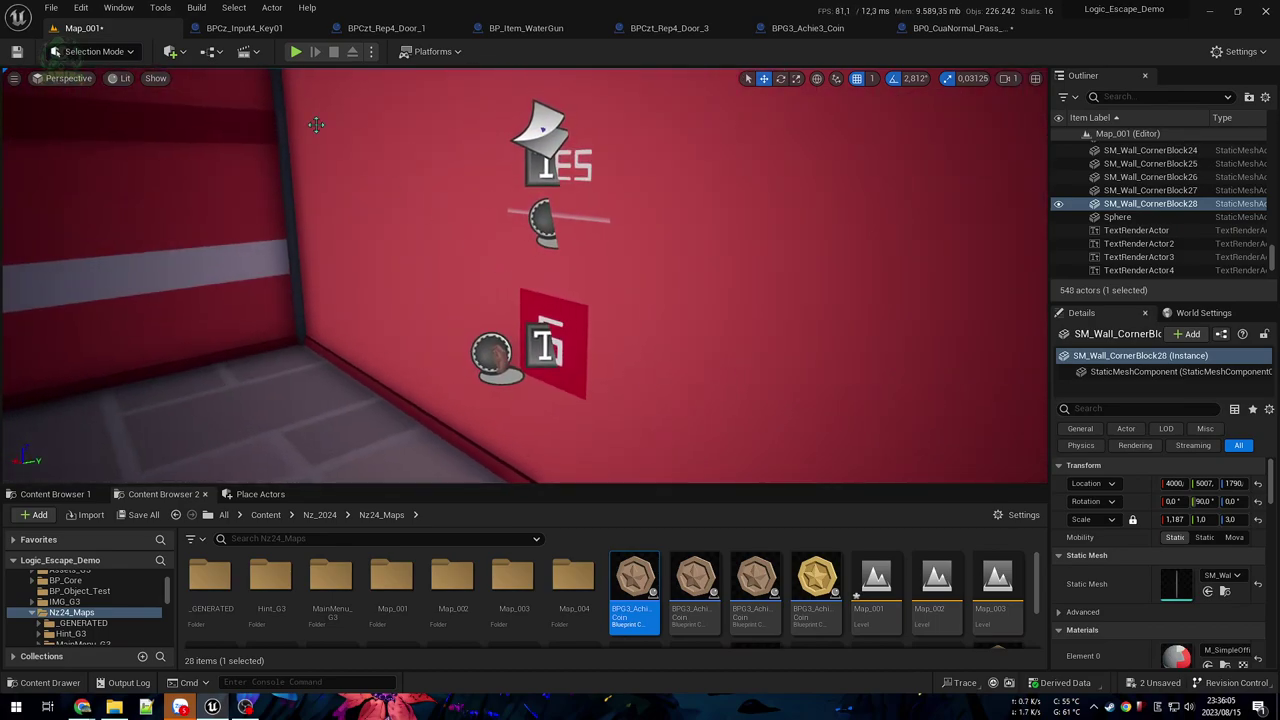
Step: Play-test Map_001 from the current view and collect the coin beside the small red wall sign
click(298, 52)
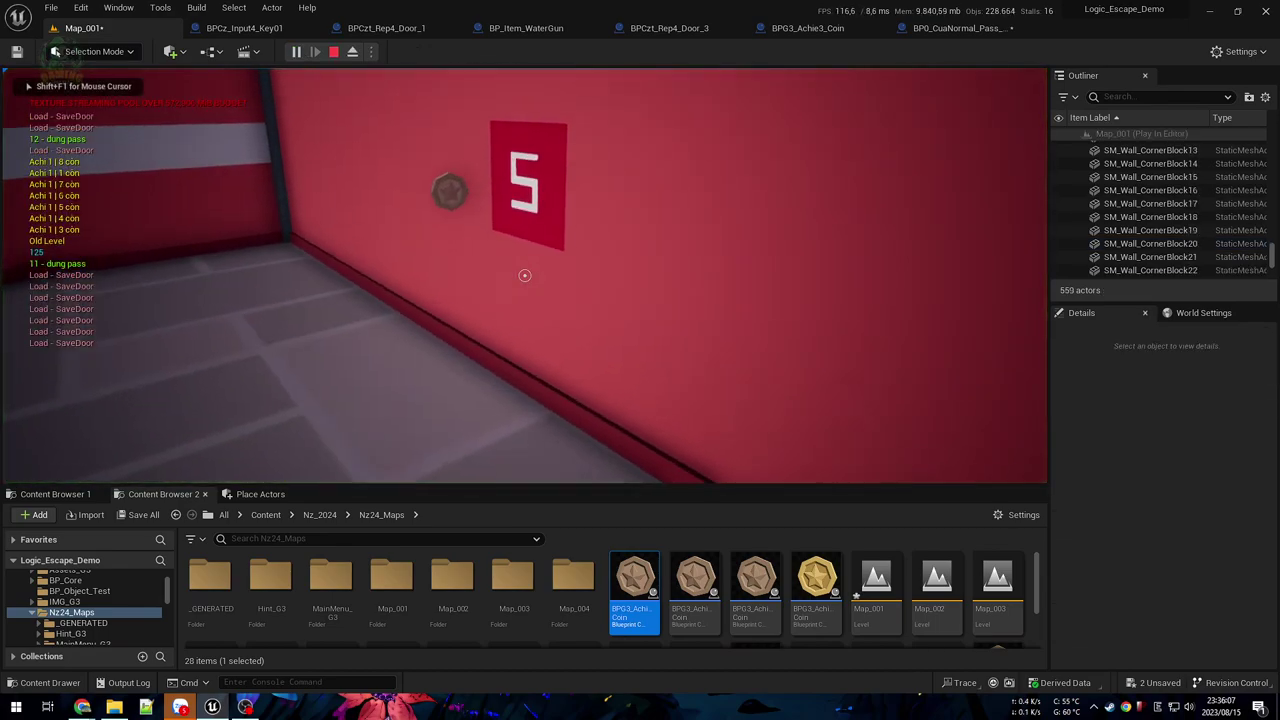
key(e)
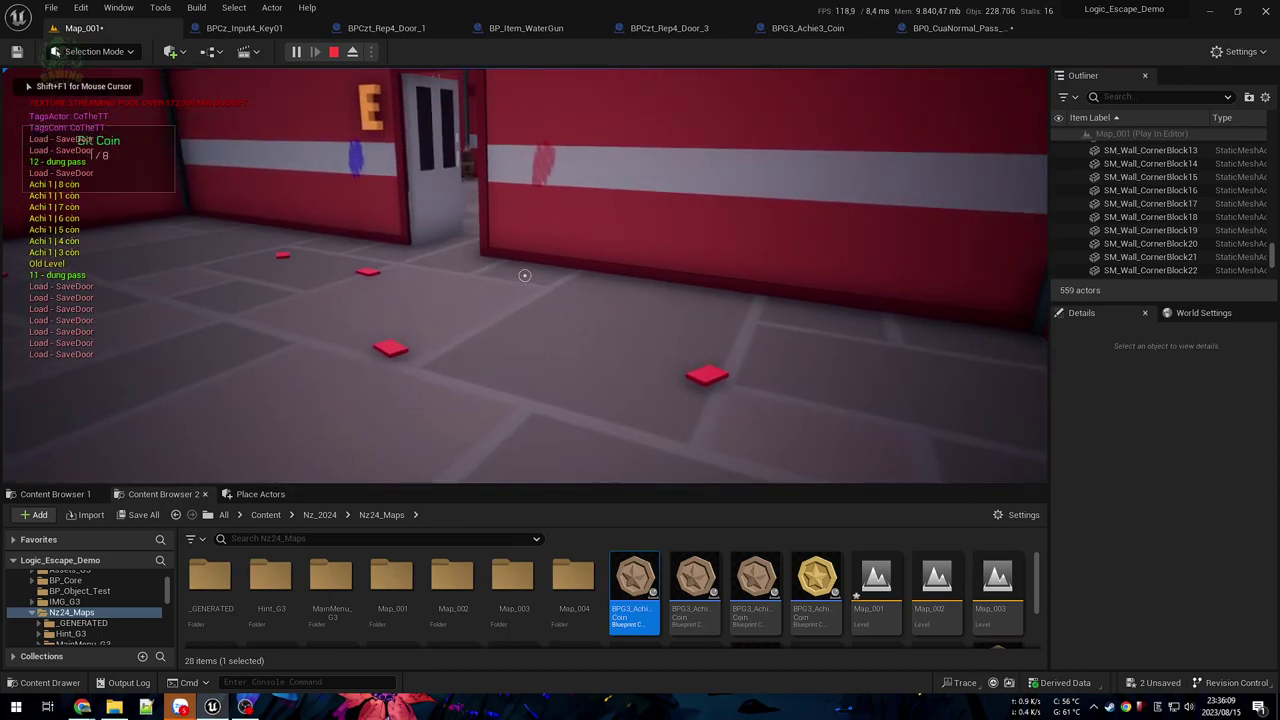
key(super)
key(super)
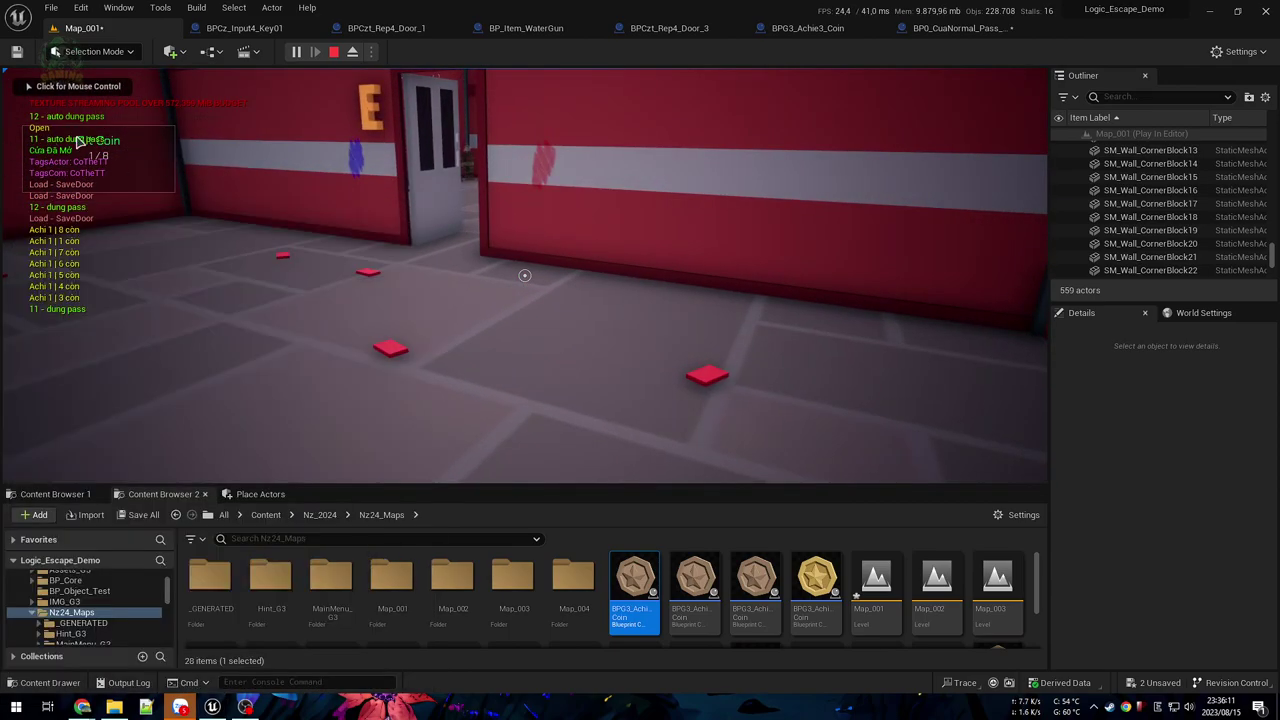
Step: Walk through the open tutorial door, collect the coin above the record player and end the play-test
click(524, 275)
key(w)
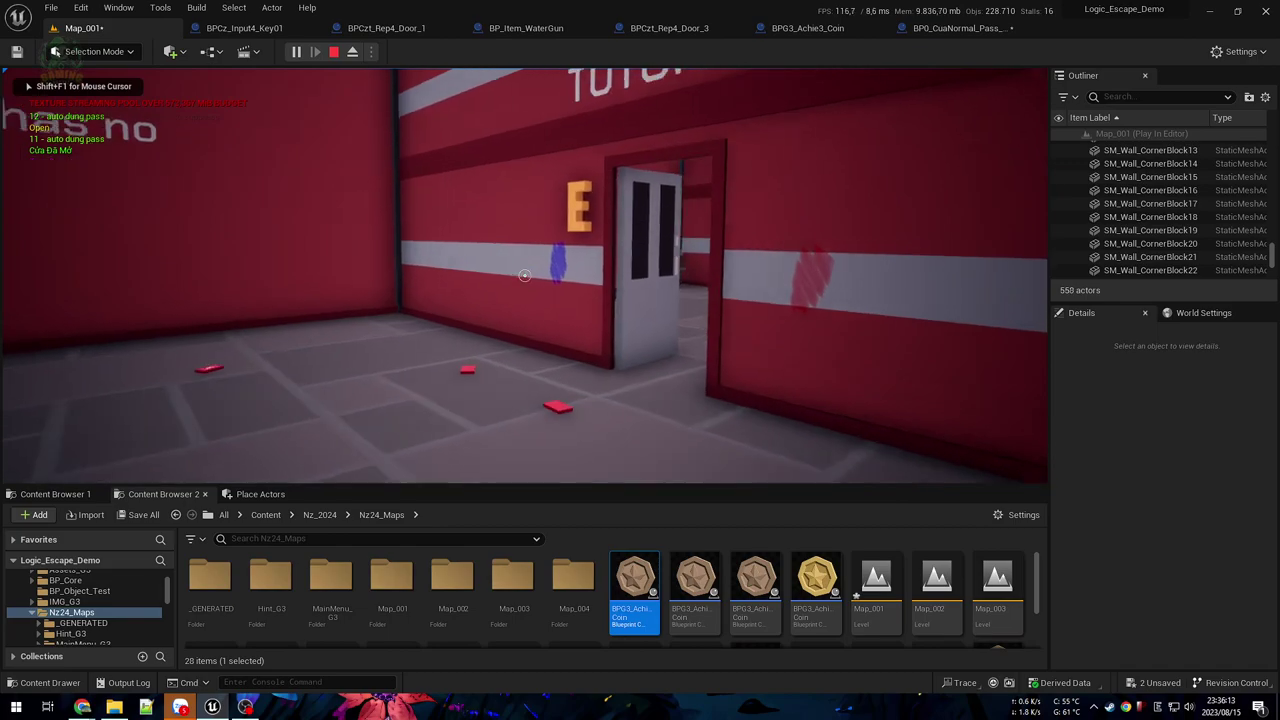
key(w)
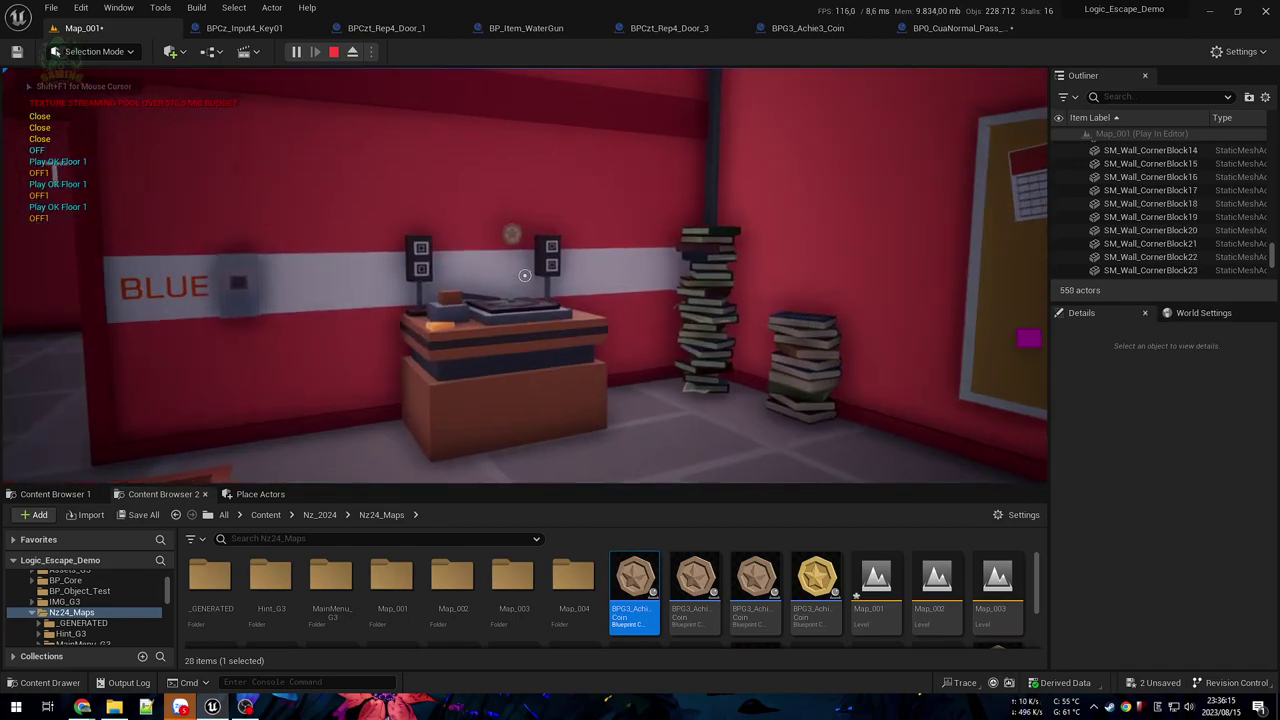
key(e)
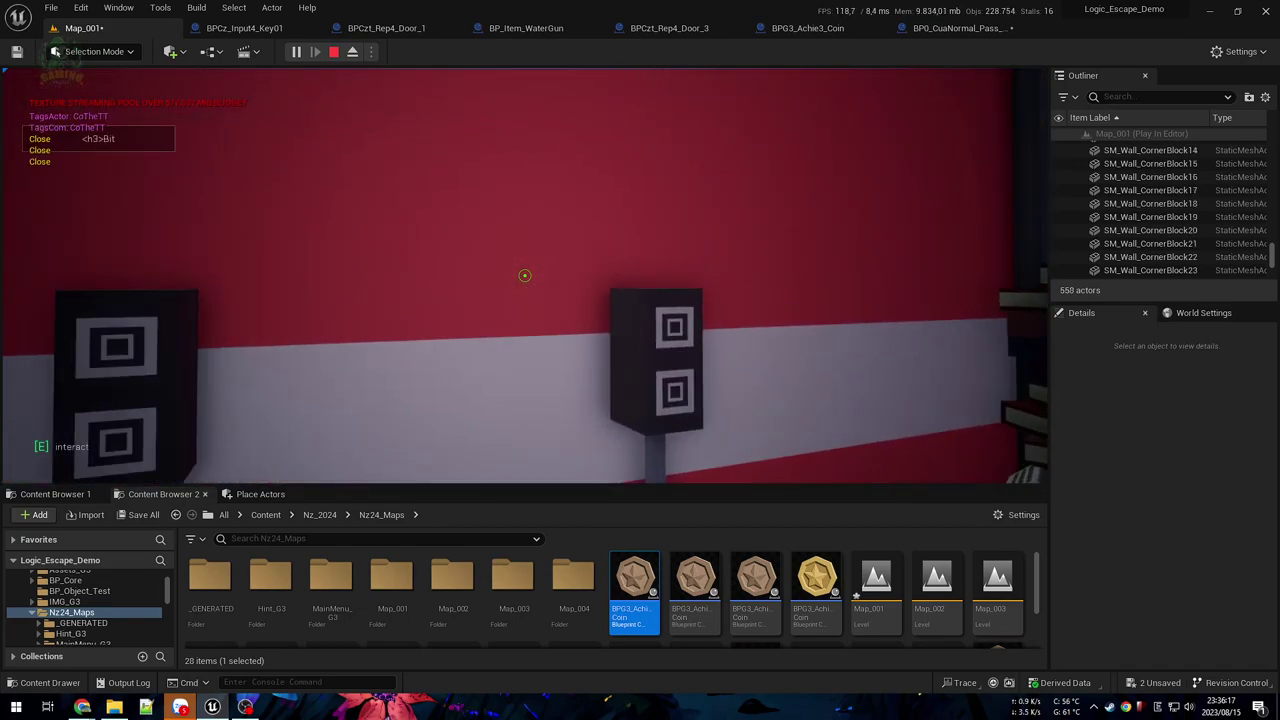
key(s)
key(w)
key(Escape)
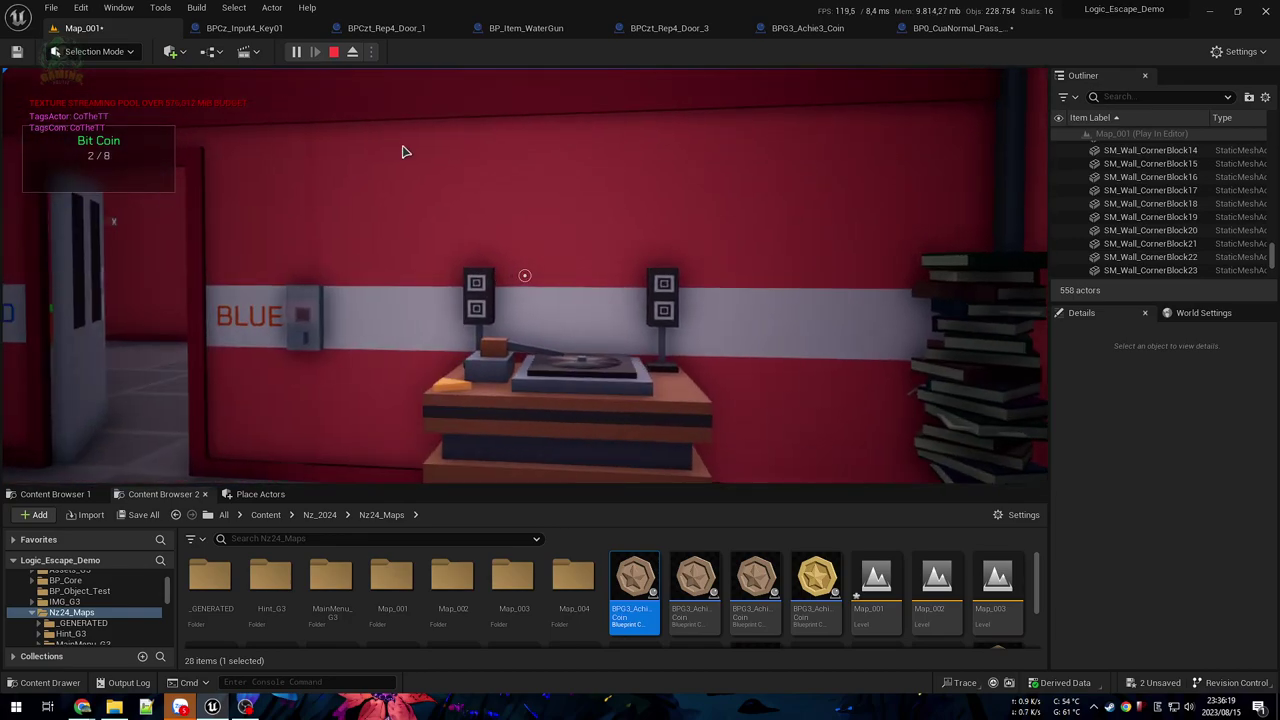
Step: Select the coin above the record player, open its BPG3_Achie1_Coin blueprint and examine the save logic in the Event Graph
click(577, 257)
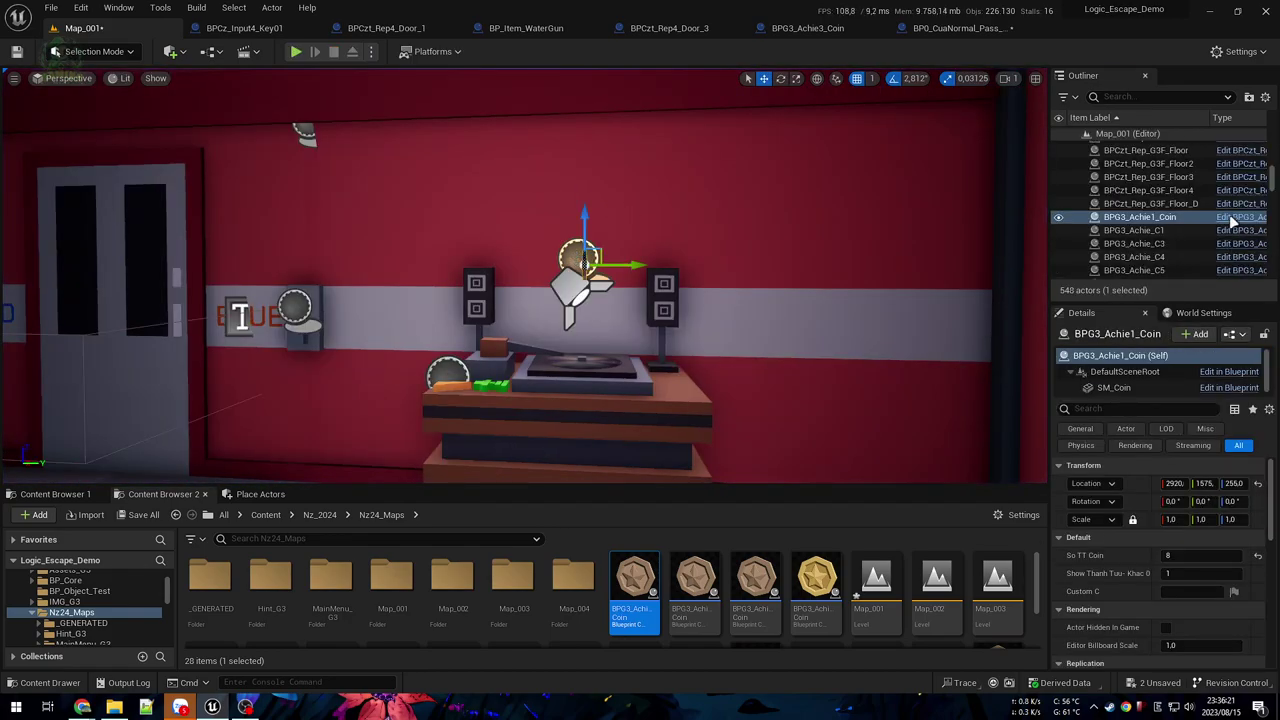
click(1236, 217)
scroll(640, 300, down, 2)
right_drag(725, 291, 408, 401)
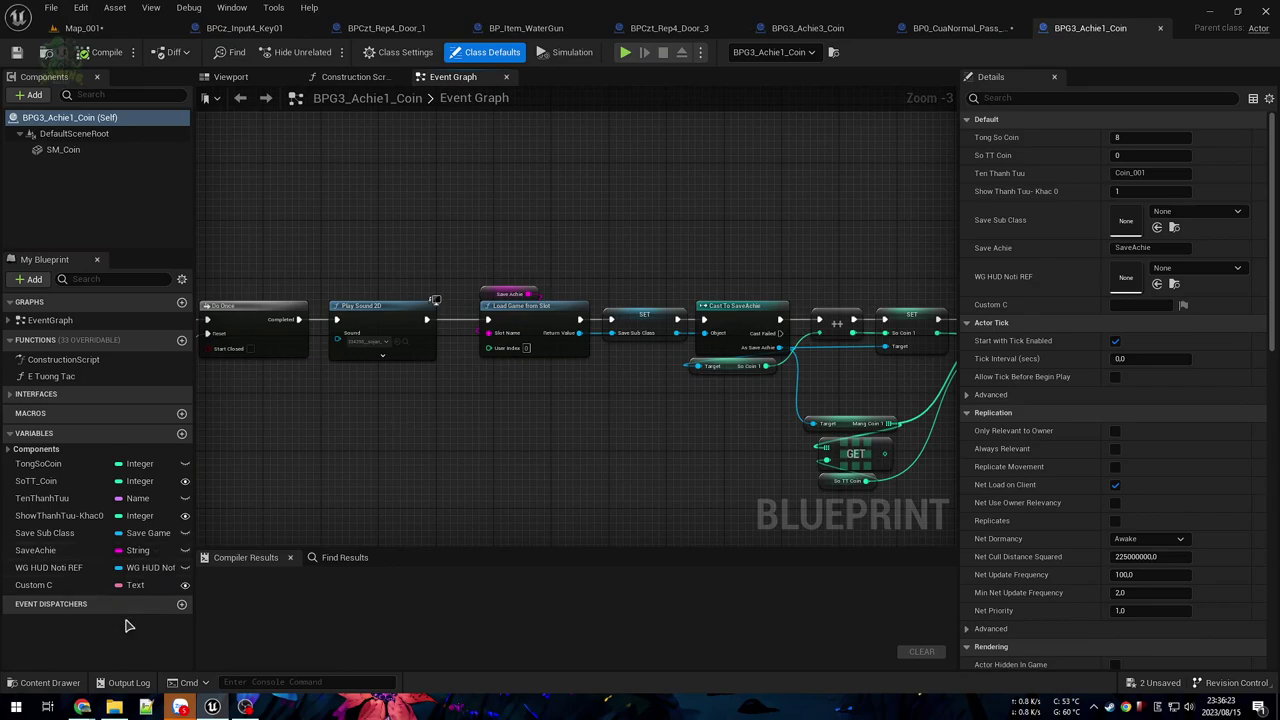
Step: Switch to Chrome and search Google in a new tab for "core steam unreal engine"
mouse_move(84, 710)
click(215, 650)
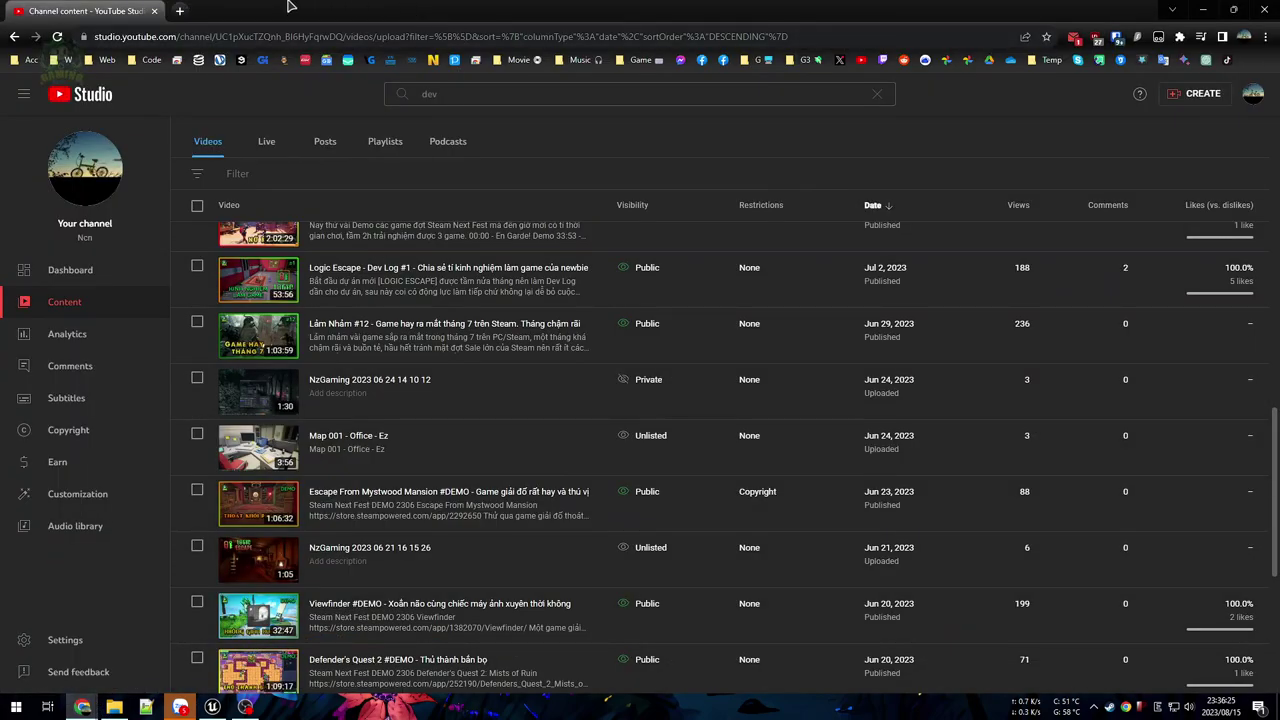
click(180, 11)
text(co)
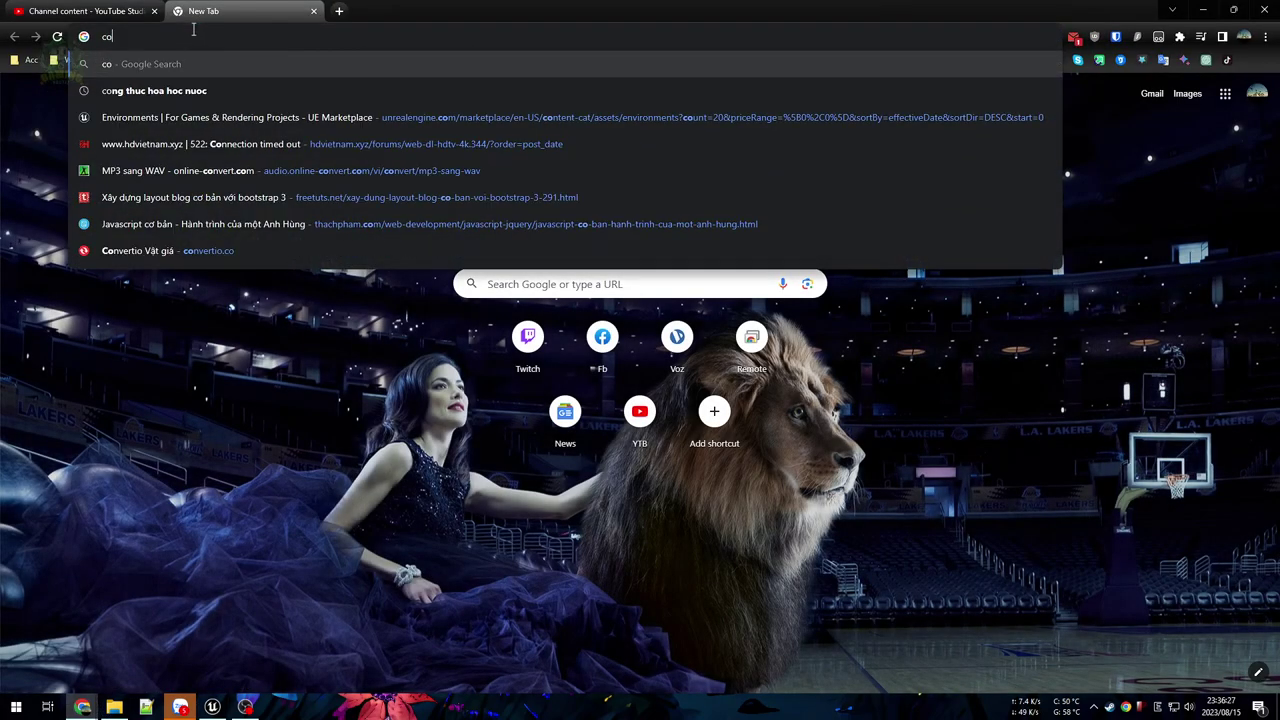
text(re steam u)
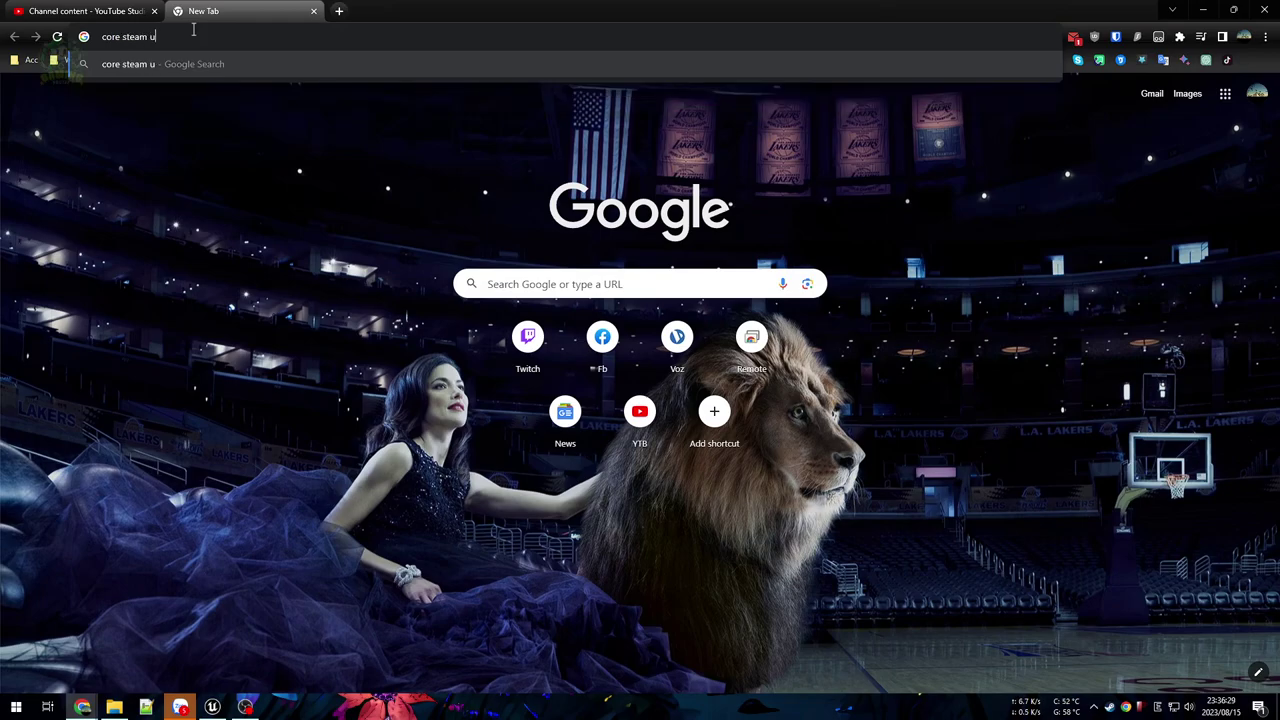
text(nreal engine)
key(Return)
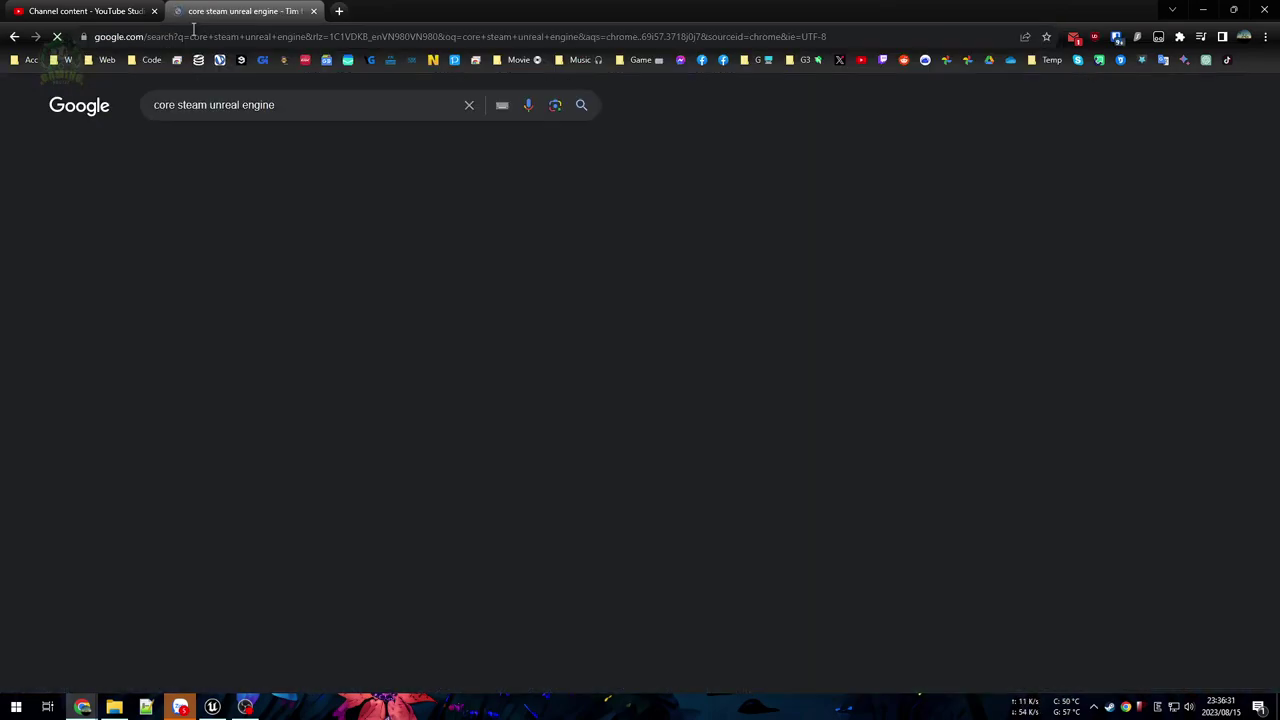
scroll(214, 286, down, 4)
scroll(650, 260, up, 4)
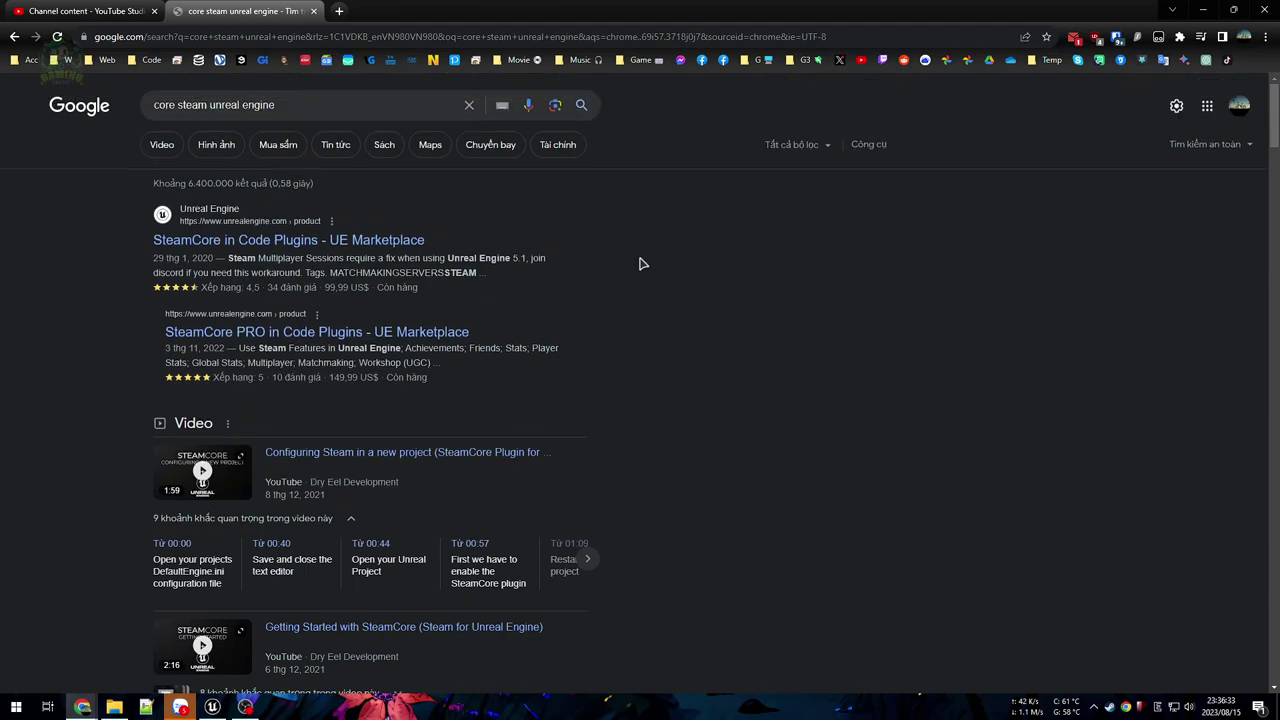
Step: View the SteamCore plugin listing on the Unreal Engine Marketplace and look through its preview images at full screen
key(ctrl+Tab)
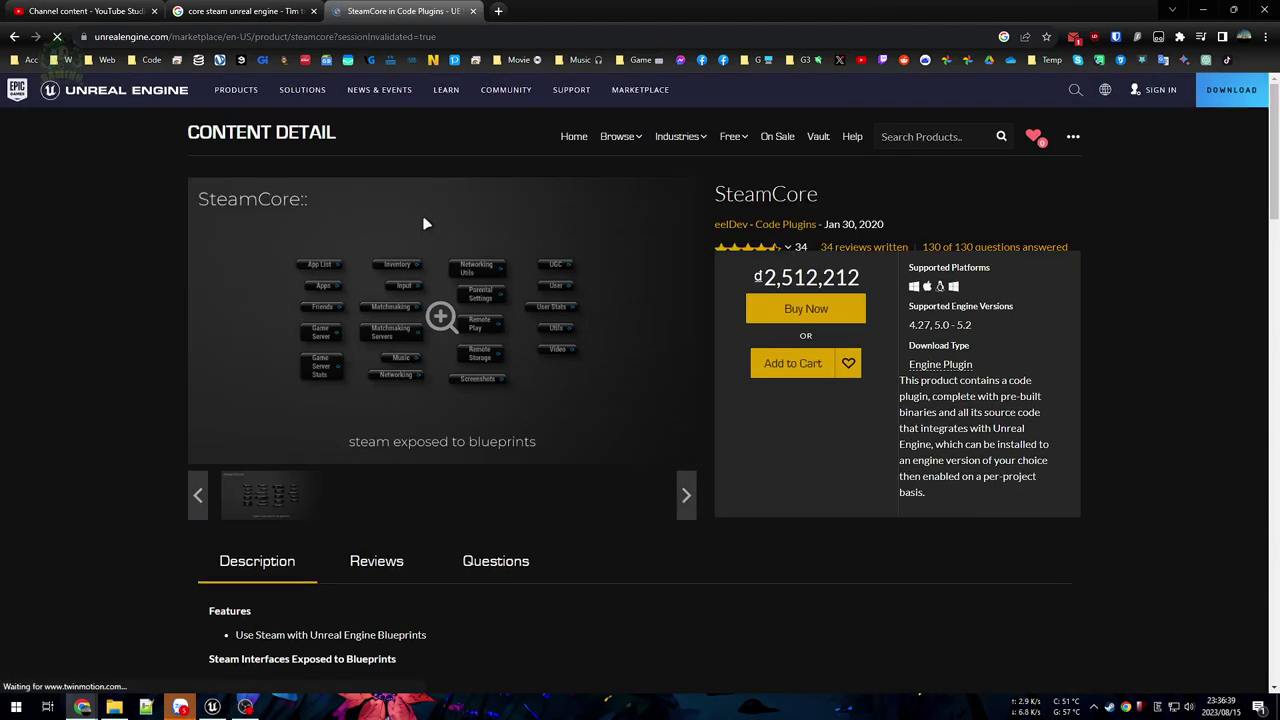
scroll(735, 395, down, 3)
scroll(654, 397, up, 3)
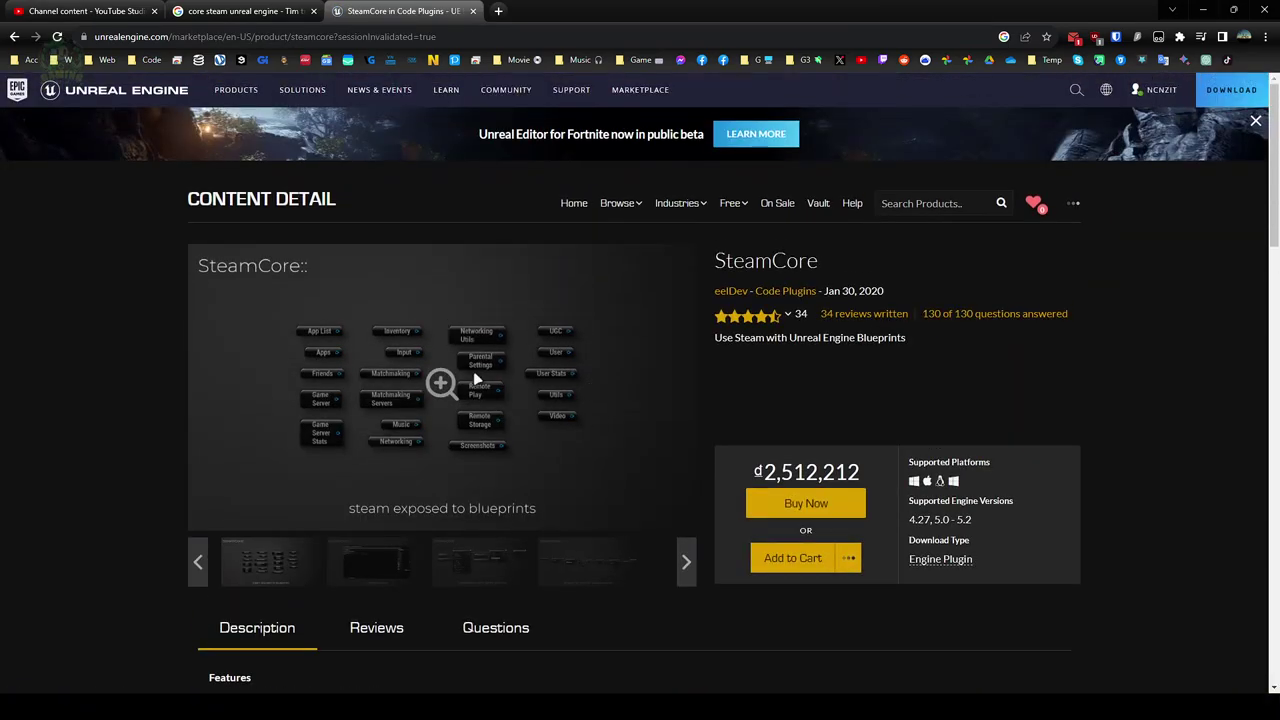
click(520, 380)
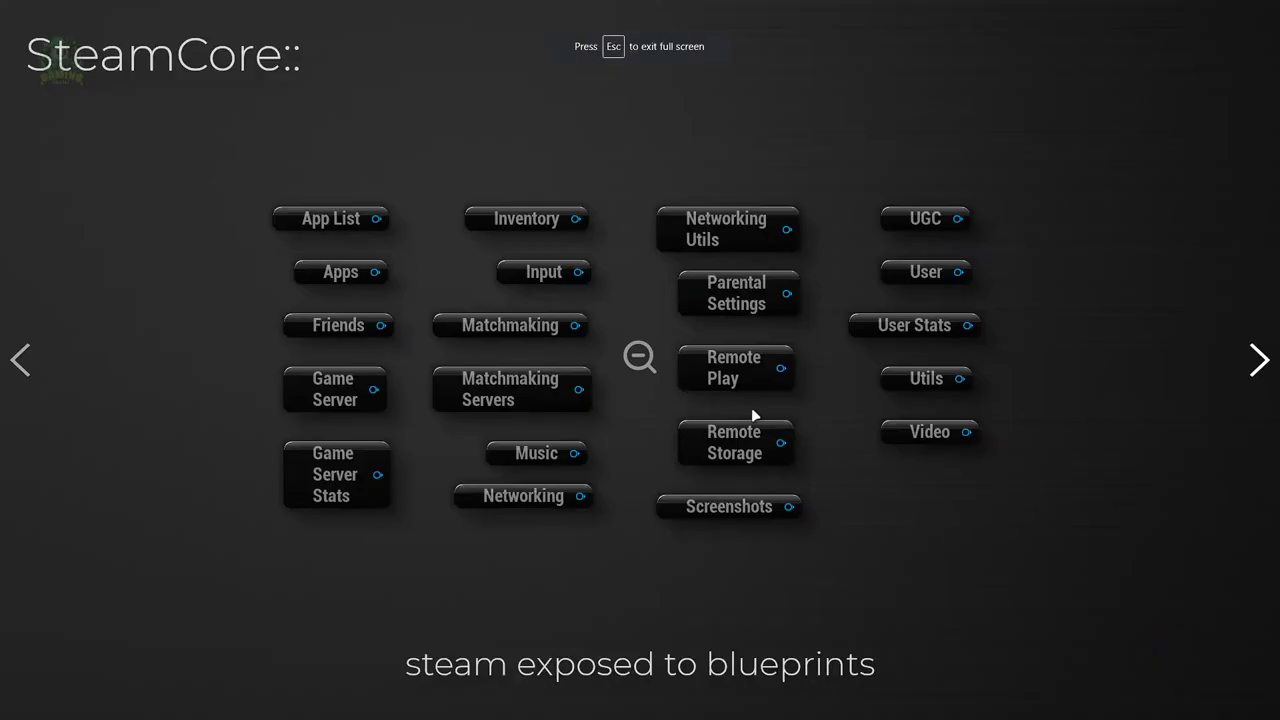
click(663, 409)
click(423, 429)
click(1248, 378)
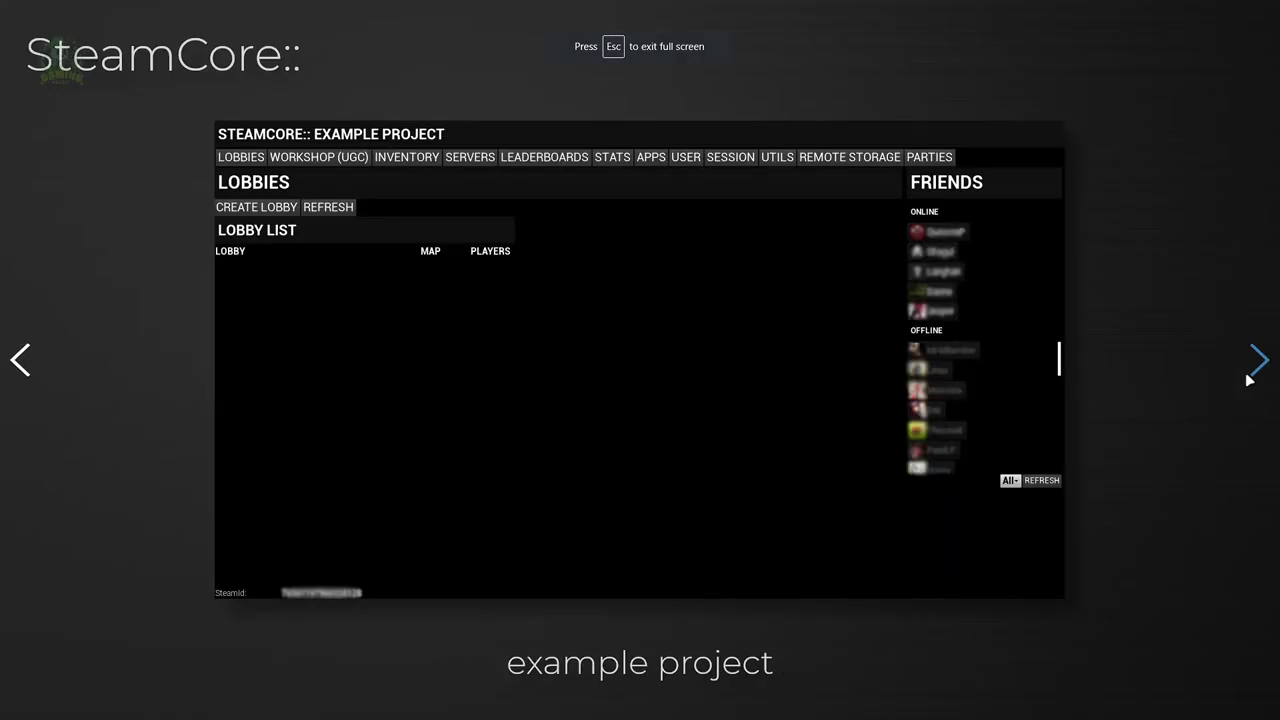
click(1248, 378)
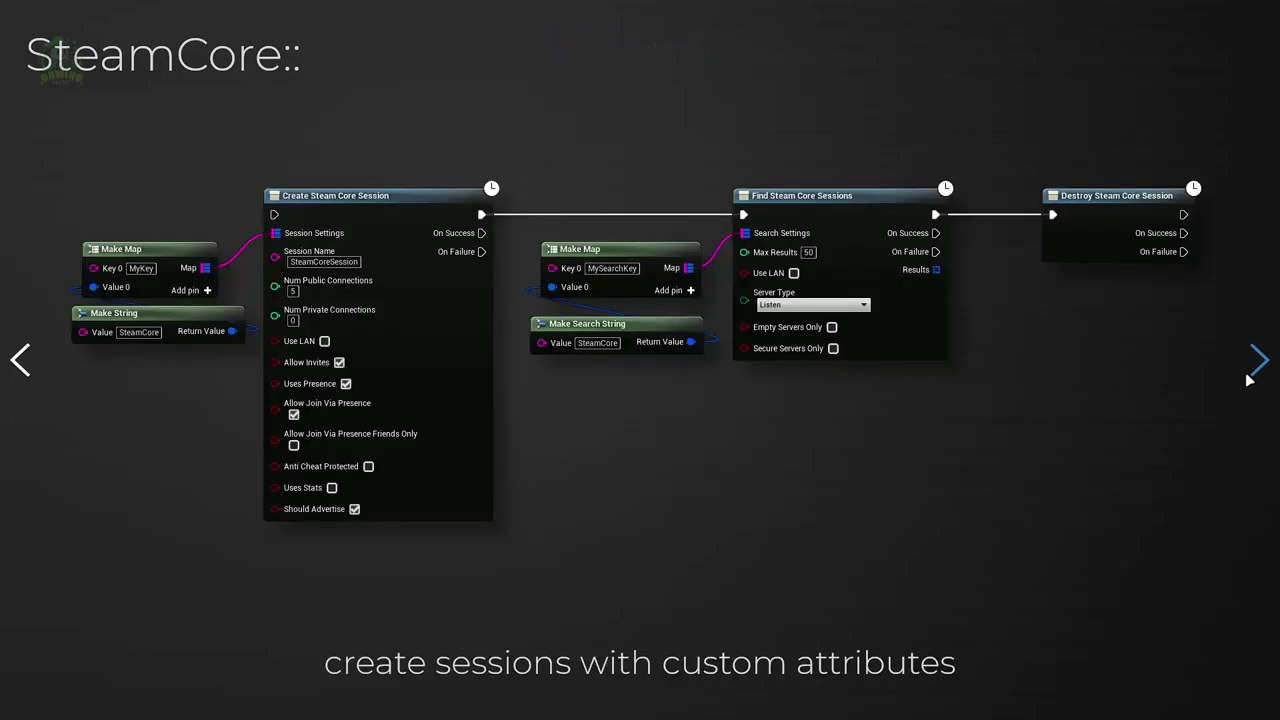
click(1248, 378)
key(Escape)
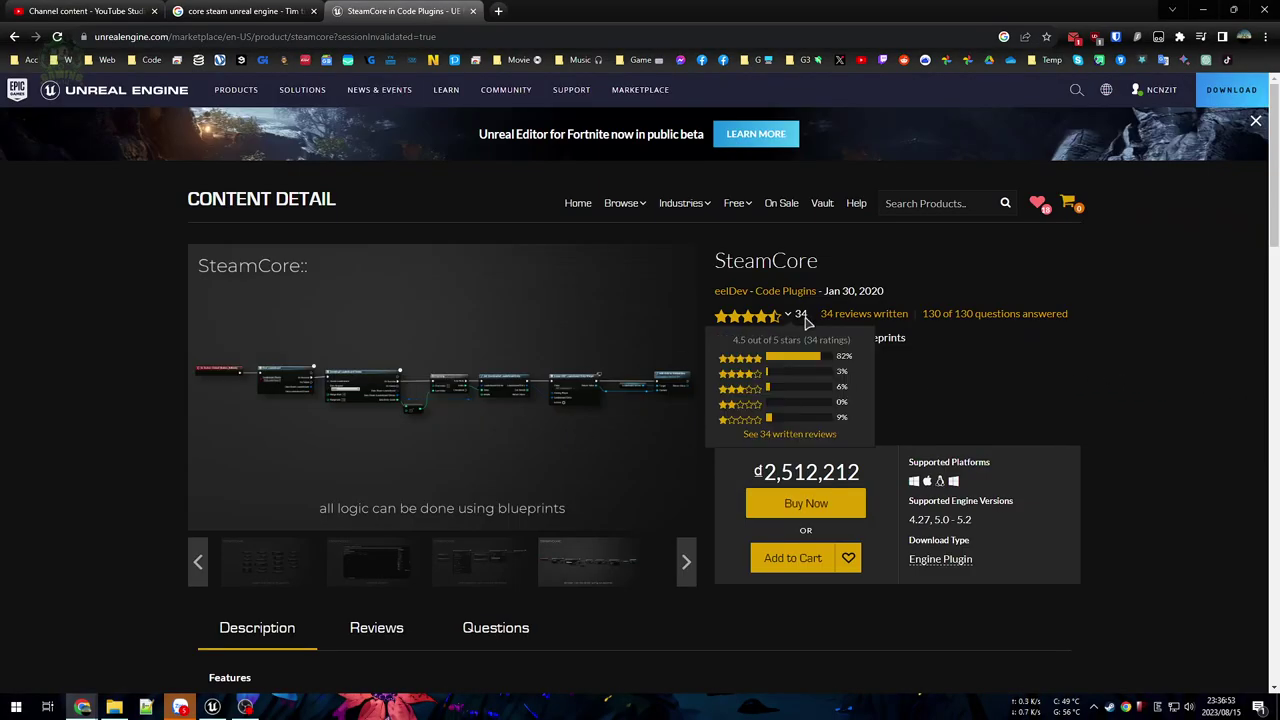
Step: Check SteamCore's rating breakdown, browse the Marketplace home page, and return to the SteamCore listing to examine its price and description
mouse_move(775, 317)
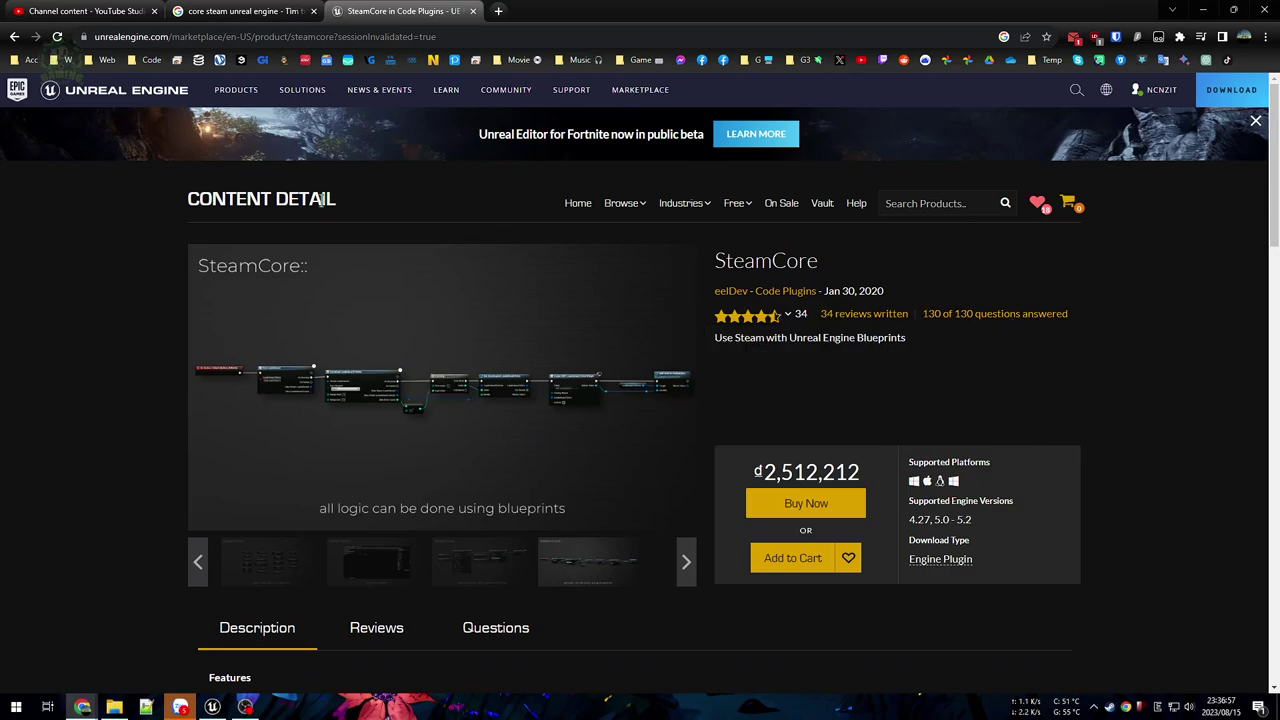
click(566, 205)
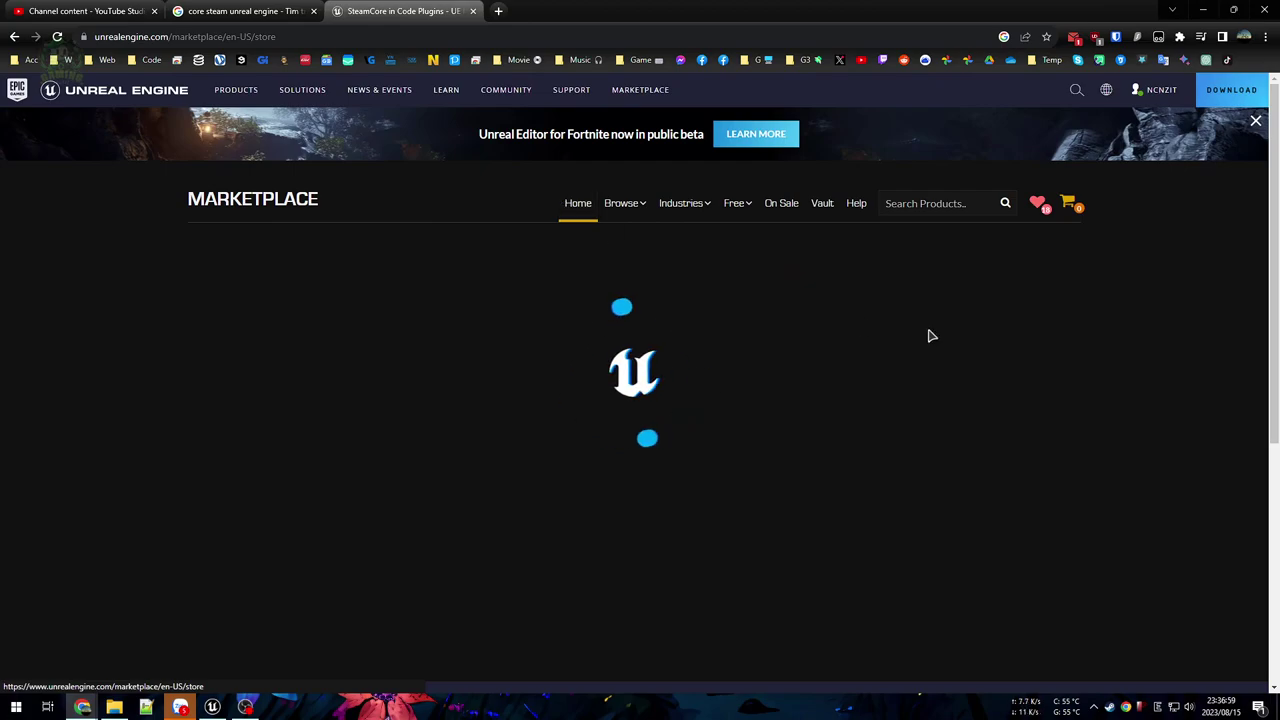
scroll(717, 451, down, 10)
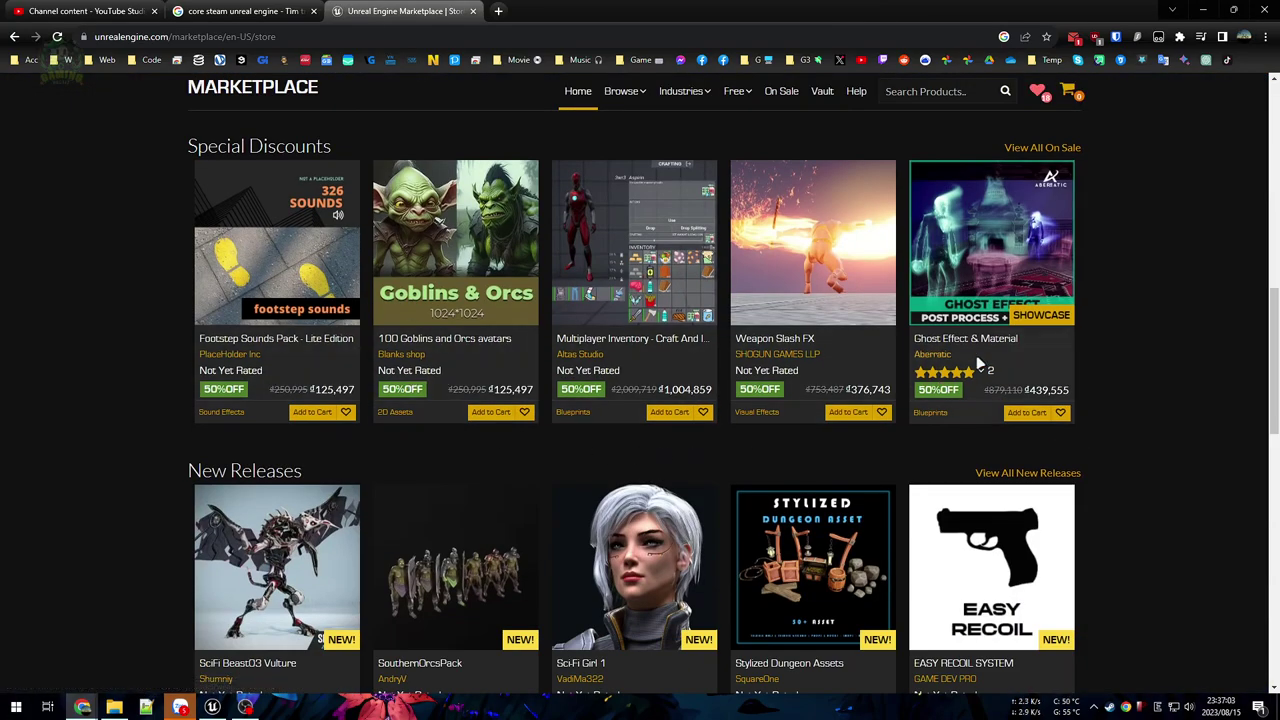
mouse_move(970, 370)
scroll(1131, 371, down, 3)
key(alt+Left)
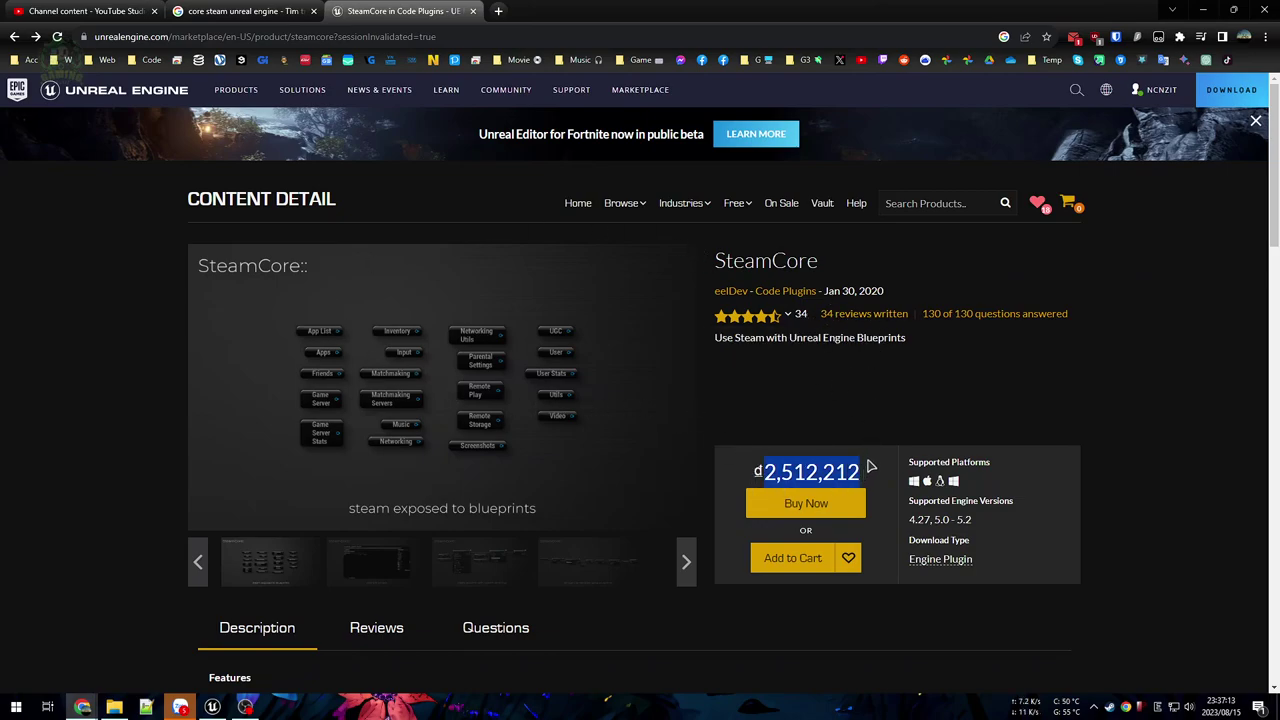
scroll(1030, 386, down, 9)
scroll(1030, 386, up, 9)
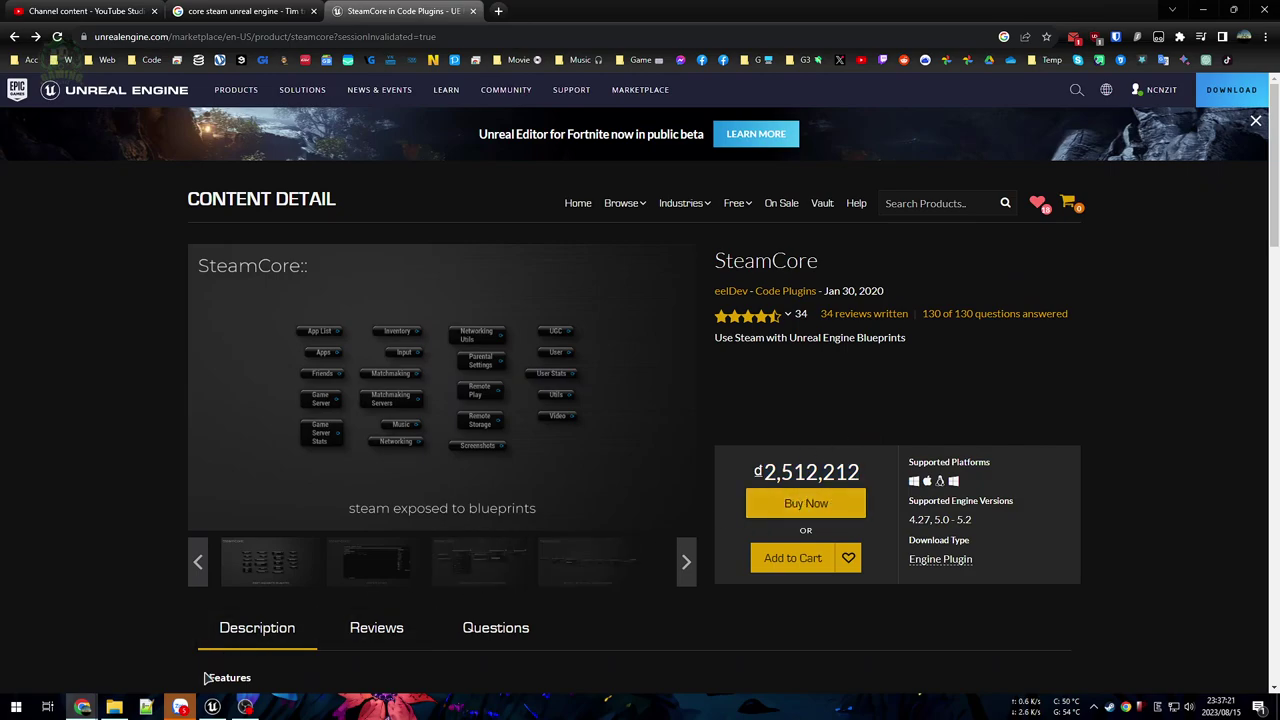
Step: Switch to Unreal Editor, bring up the Map_001 level and select the first coin blueprint in the Nz24_Maps folder
click(212, 707)
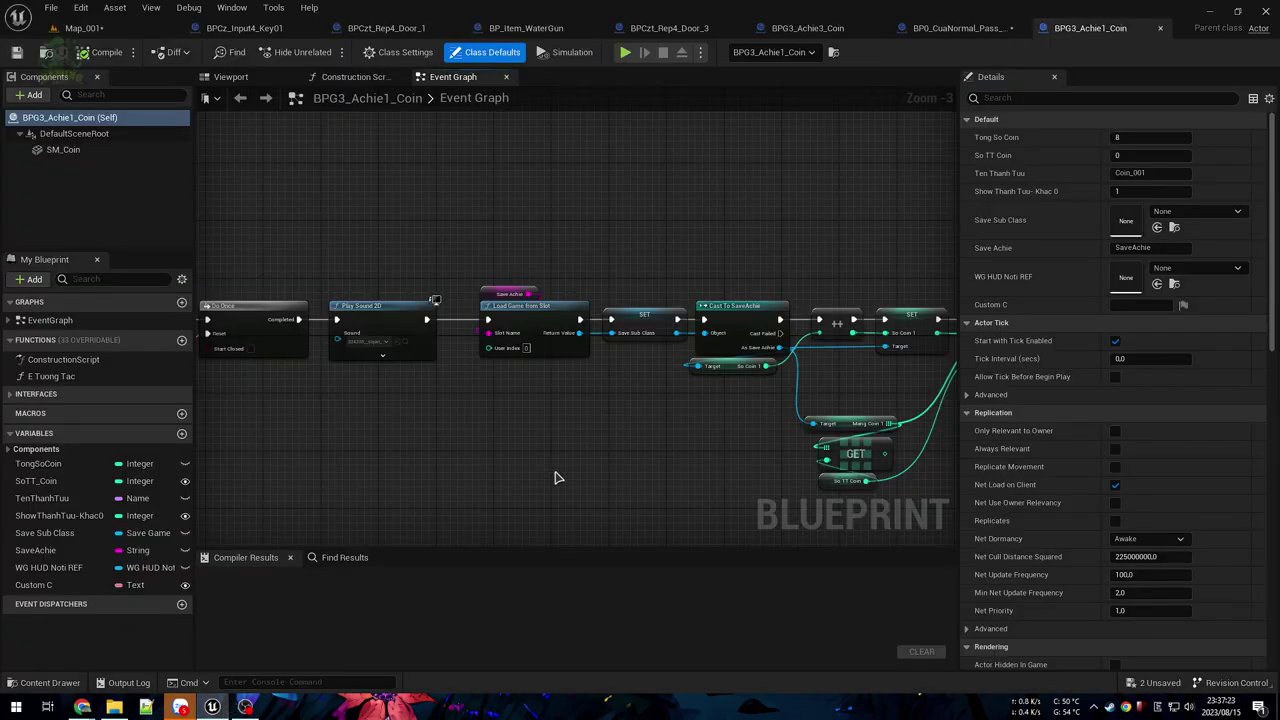
scroll(545, 465, down, 2)
click(113, 33)
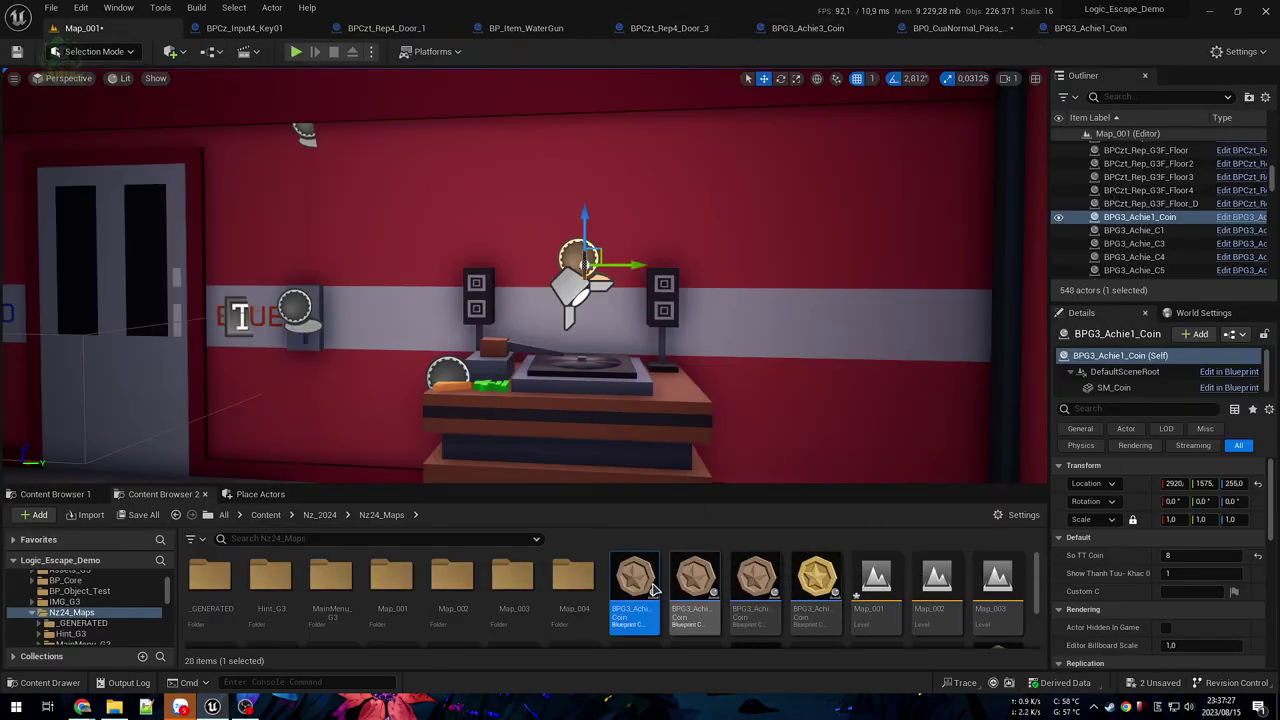
click(750, 585)
click(695, 585)
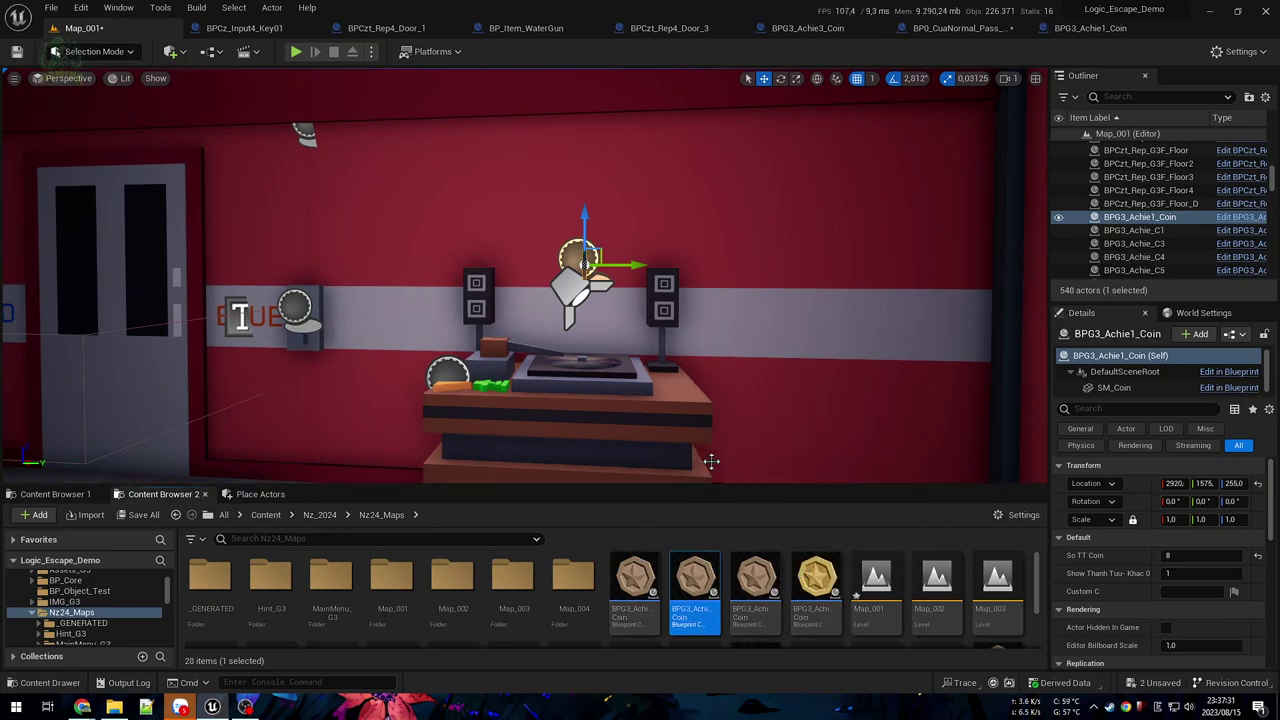
click(648, 575)
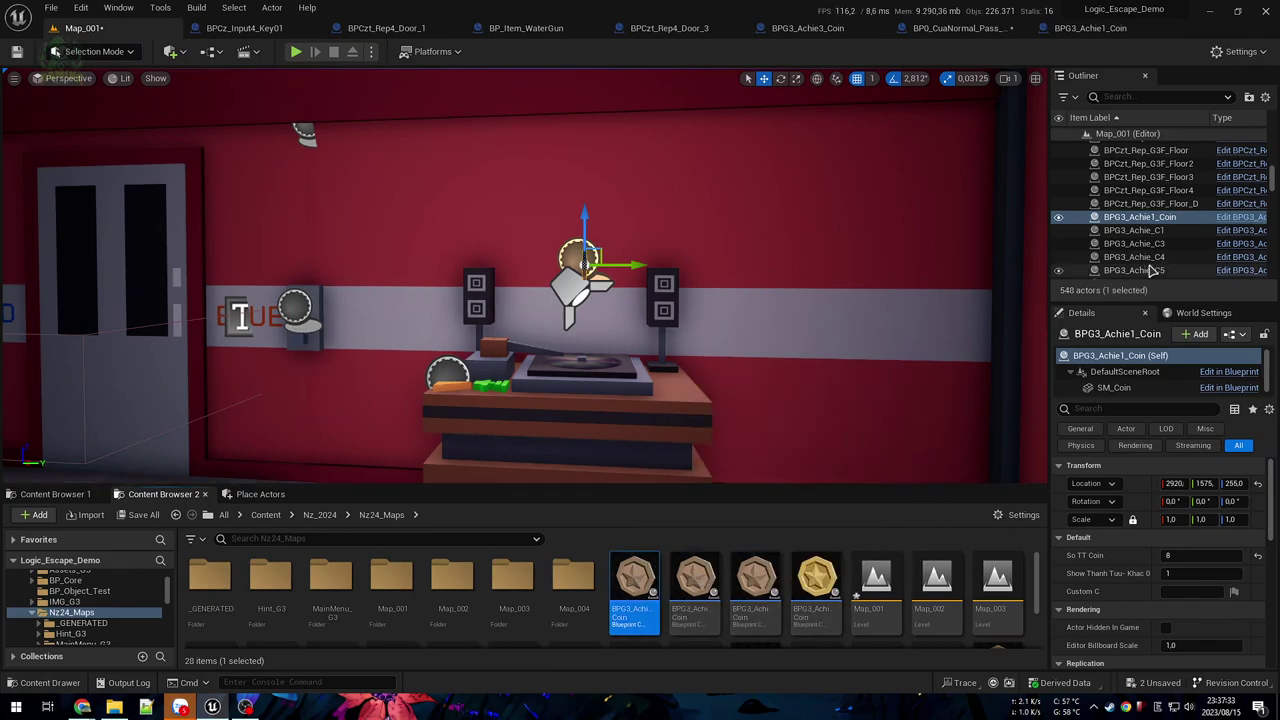
Step: Open the BPG3_Achie1_Coin blueprint from the level and examine the save-game and achievement nodes in its Event Graph
click(1237, 218)
scroll(740, 369, down, 2)
right_drag(772, 376, 547, 340)
scroll(494, 326, down, 2)
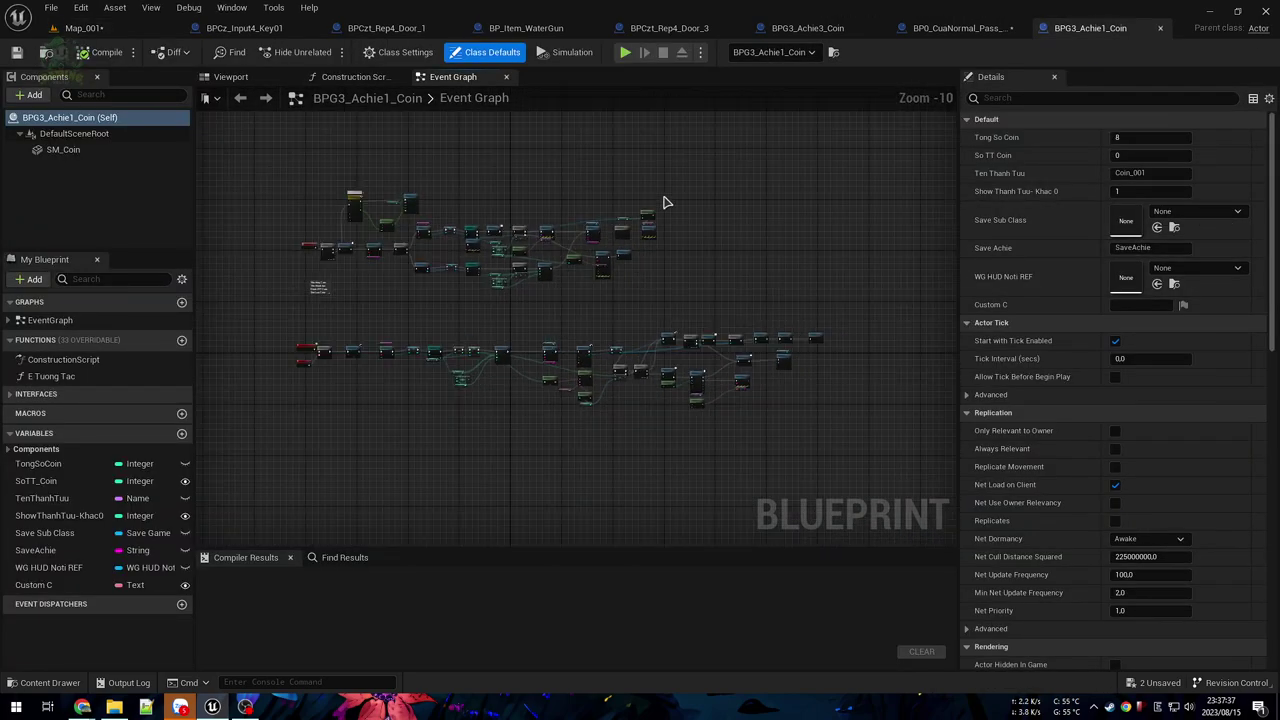
scroll(520, 325, up, 7)
right_drag(502, 251, 638, 538)
right_drag(525, 190, 562, 324)
scroll(569, 368, up, 3)
right_drag(600, 414, 491, 246)
scroll(493, 248, down, 3)
right_drag(569, 289, 517, 240)
right_drag(651, 253, 698, 364)
right_drag(411, 376, 689, 389)
right_drag(378, 391, 484, 383)
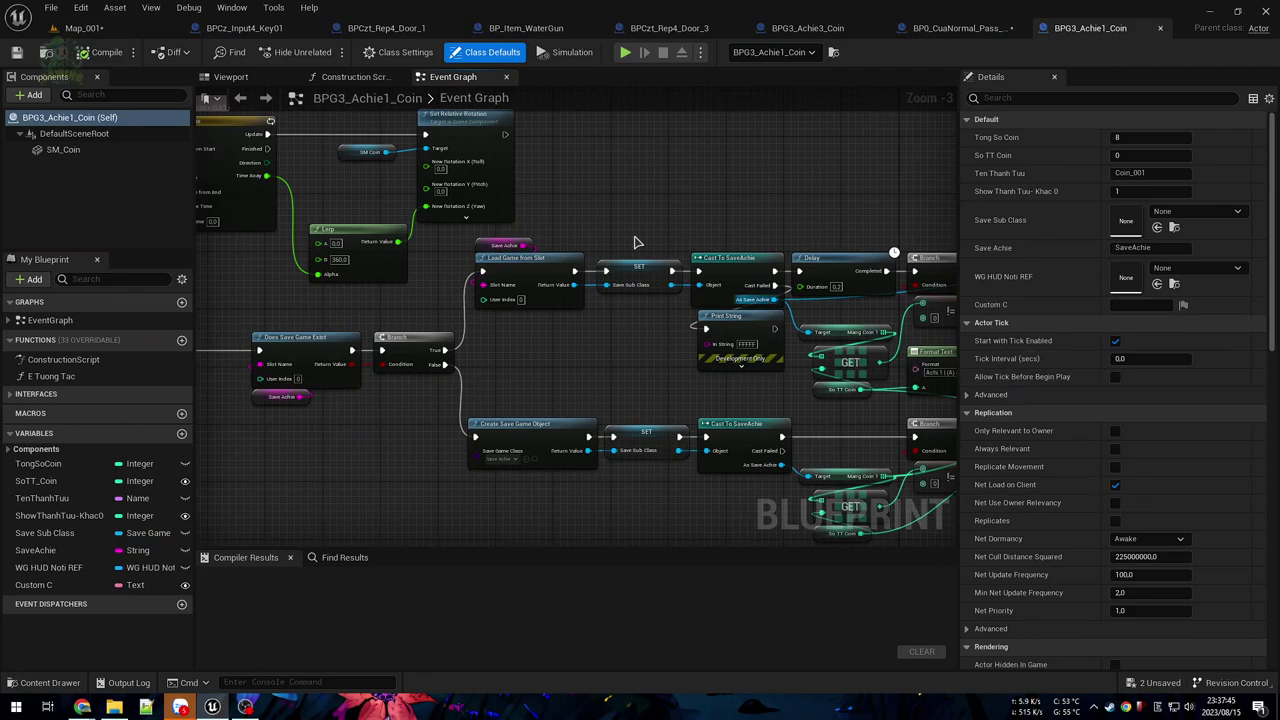
Step: Return to the Map_001 level and look around the red room from the record player to the wall of control instructions
click(110, 30)
right_drag(676, 315, 690, 338)
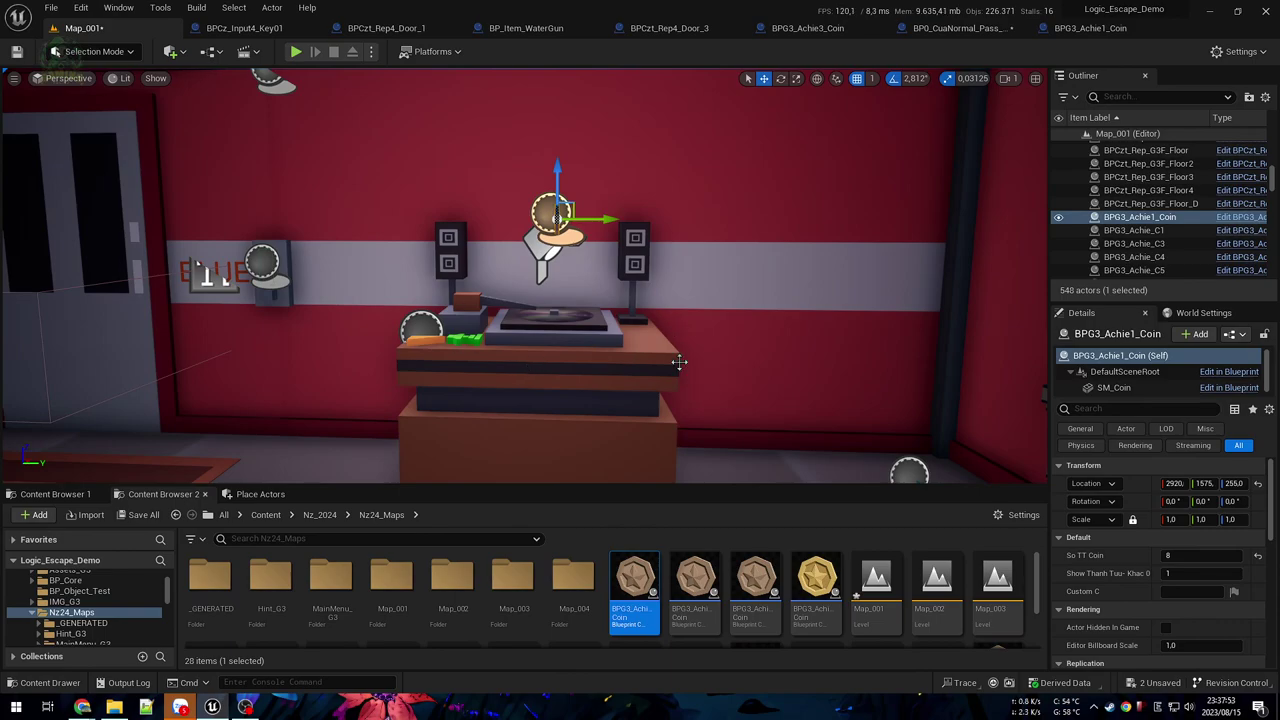
right_drag(737, 349, 405, 350)
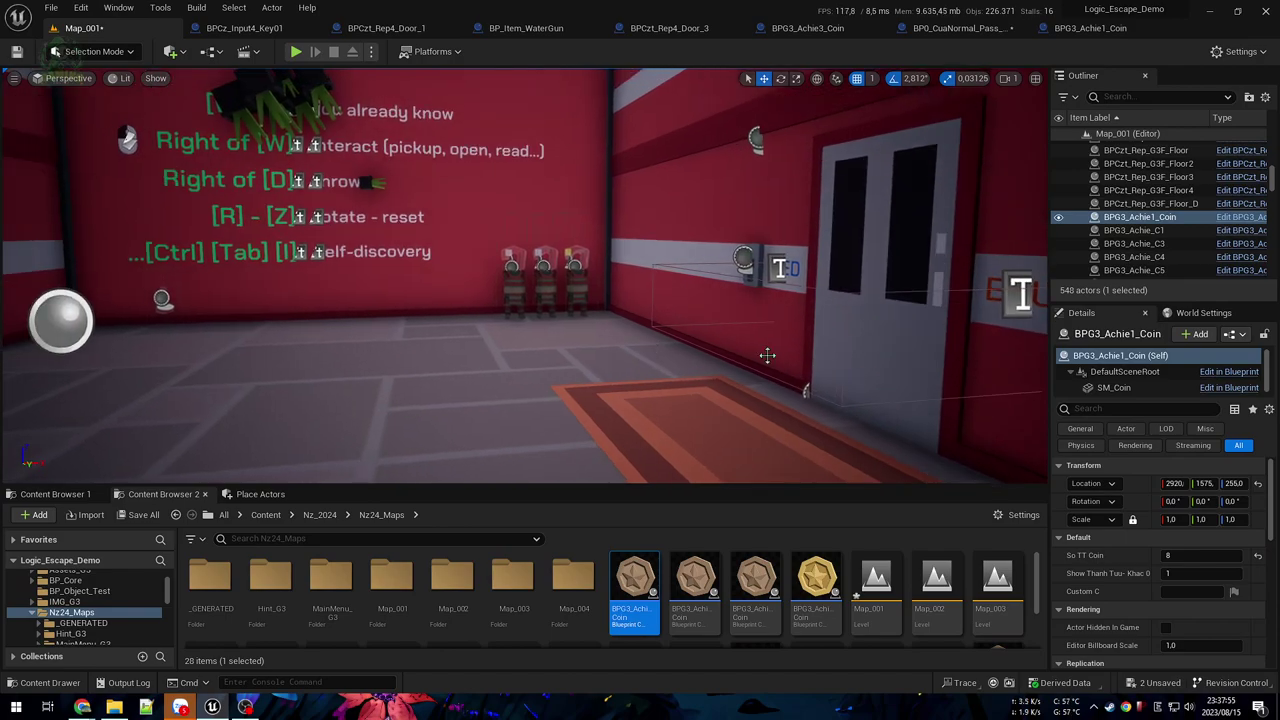
Step: Switch to Chrome and open the bookmarked Steam store page of Logic - Keypad
mouse_move(82, 707)
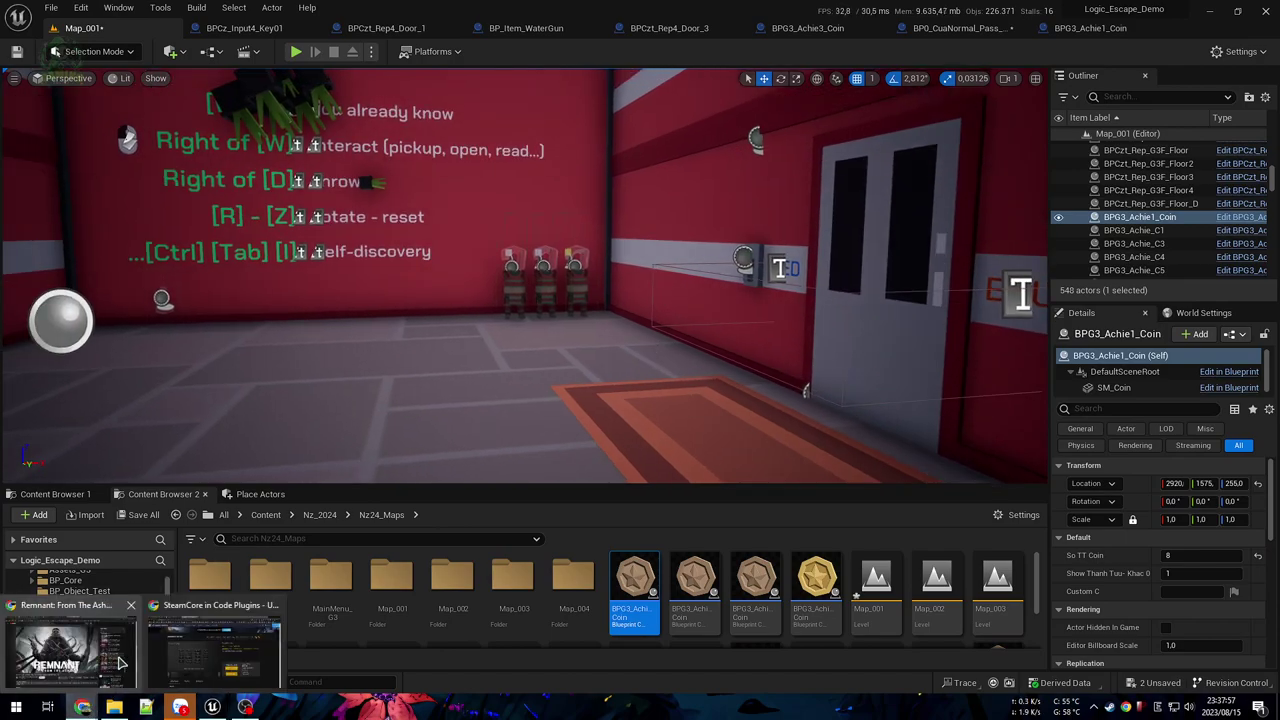
click(250, 663)
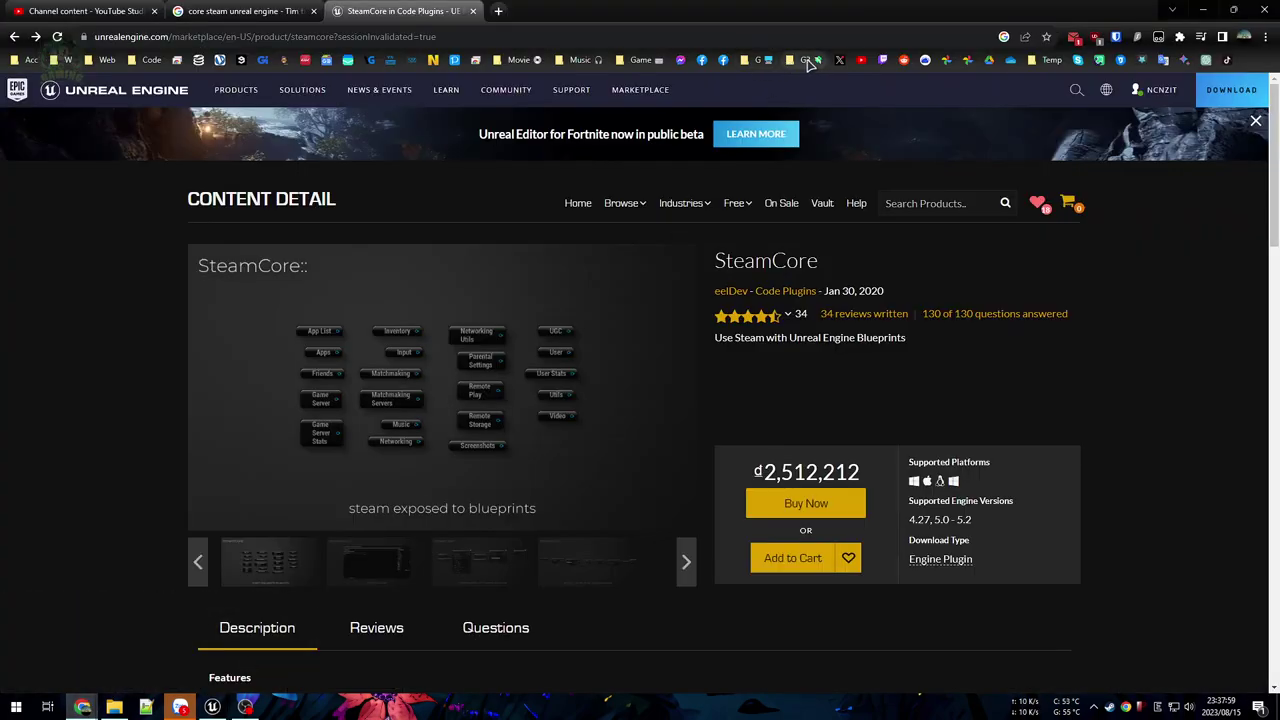
click(809, 61)
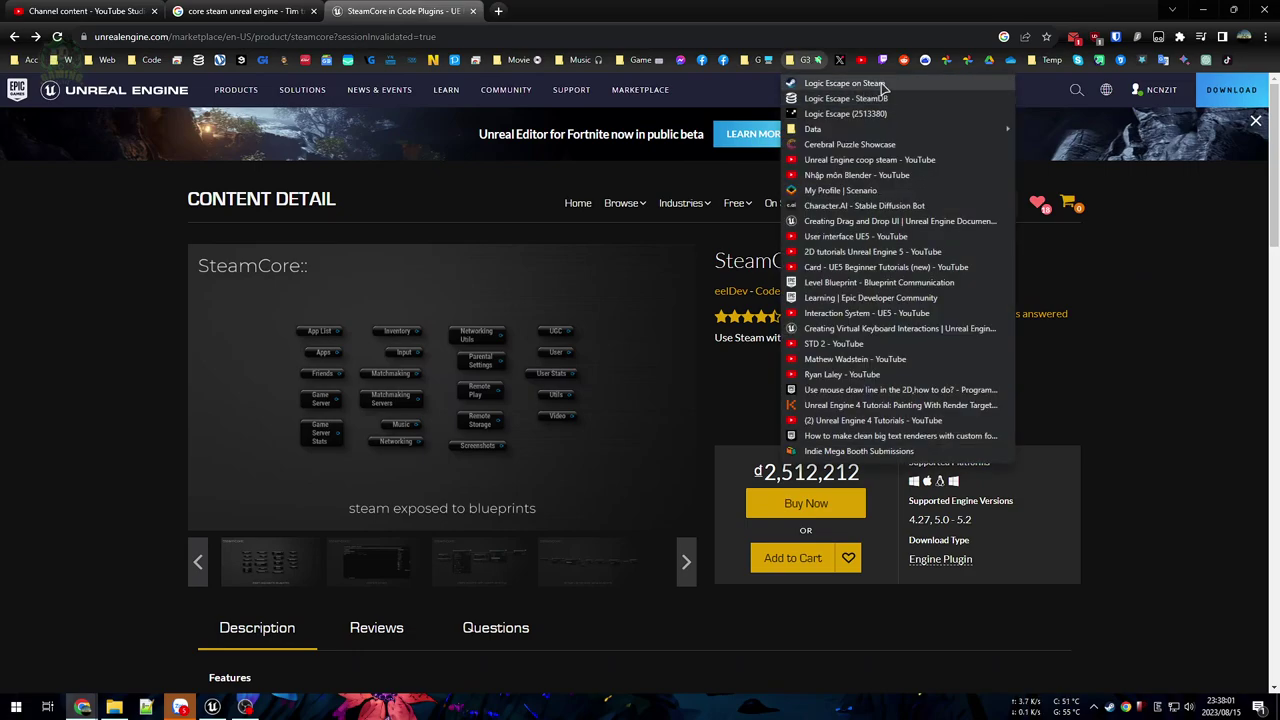
mouse_move(762, 60)
click(779, 84)
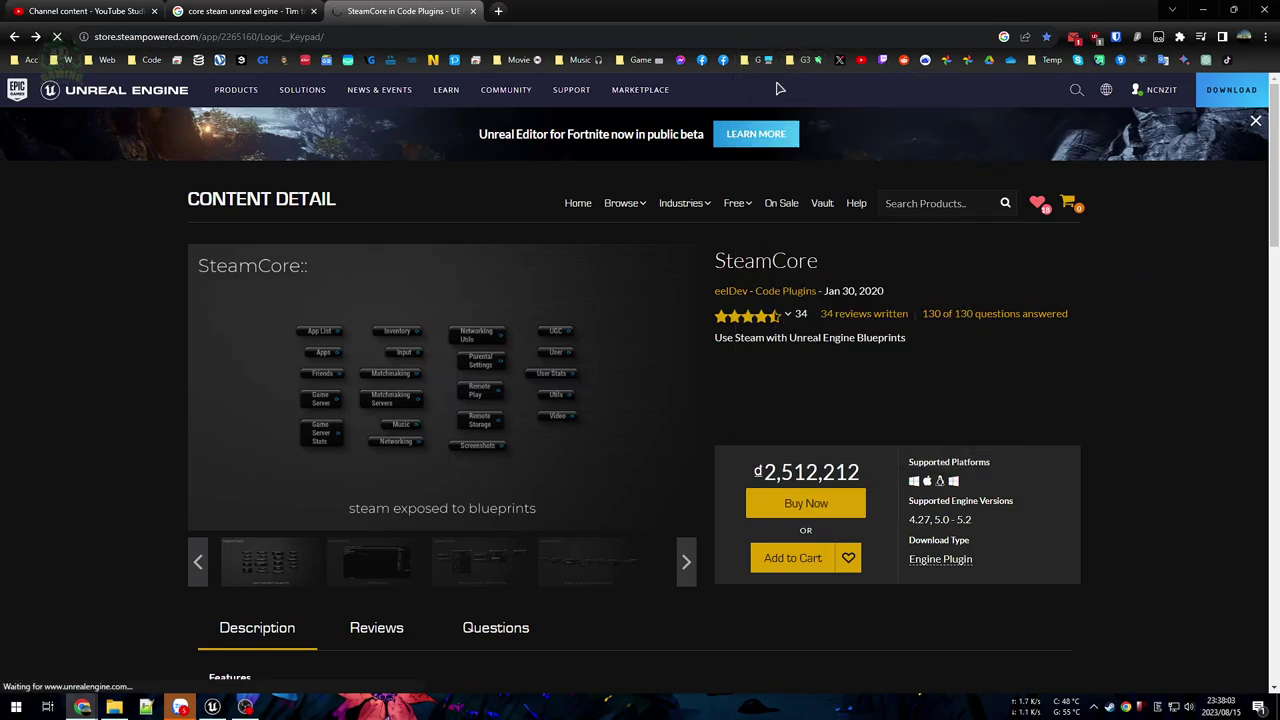
Step: Examine the Logic - Keypad store page, including its Steam Achievements, supported features and the Profile Features Limited note
scroll(1109, 410, down, 1)
scroll(1109, 410, down, 13)
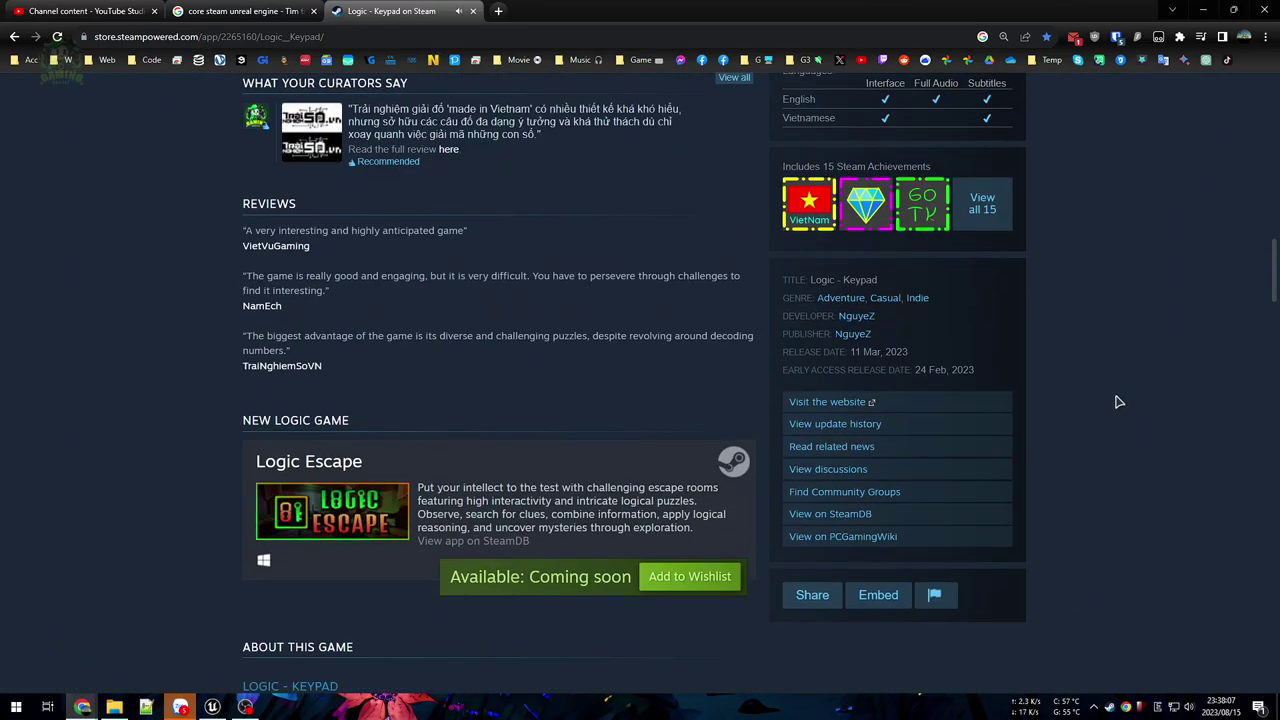
scroll(1116, 401, up, 3)
scroll(1114, 400, down, 6)
scroll(1111, 401, up, 6)
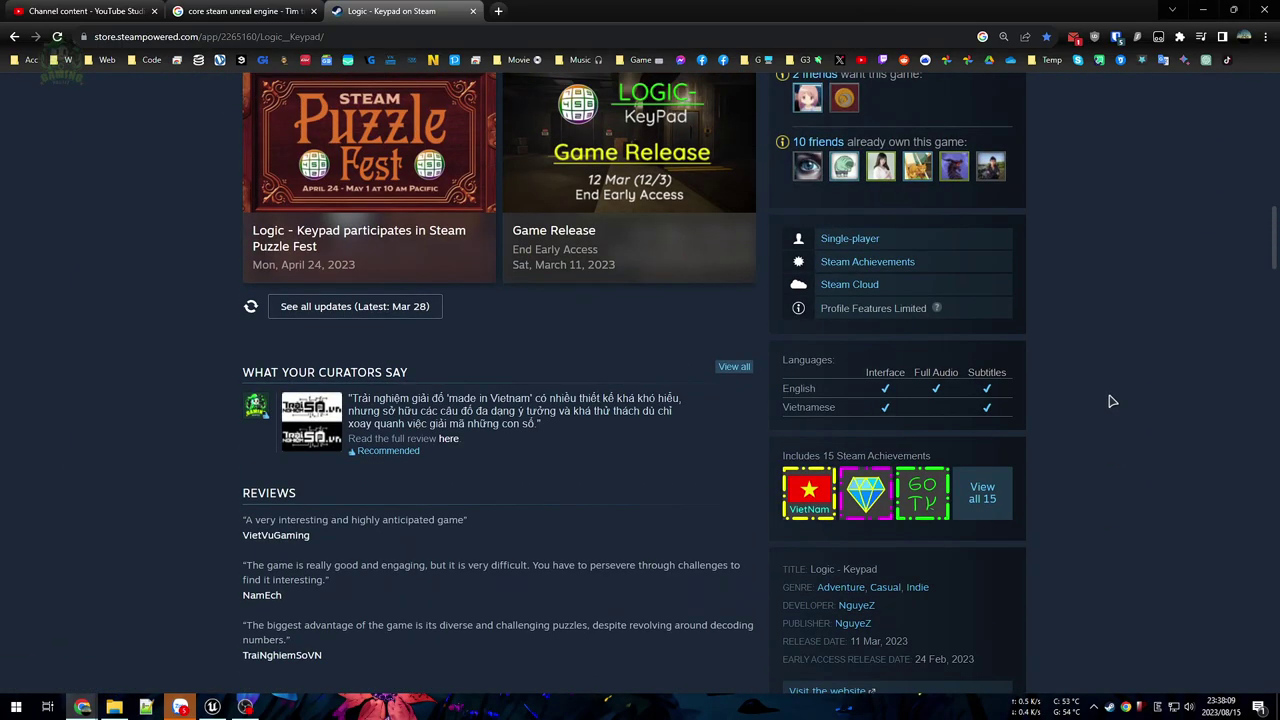
scroll(1020, 375, up, 3)
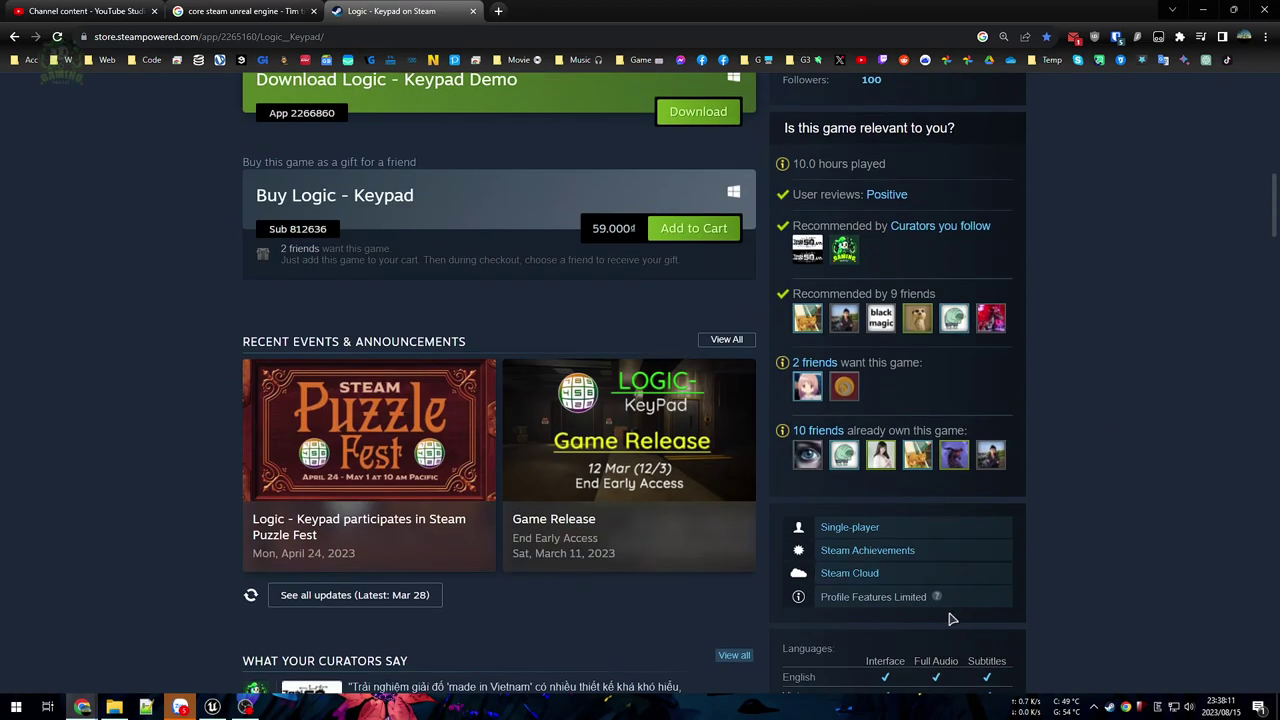
mouse_move(938, 598)
double_click(1111, 711)
mouse_move(1279, 57)
mouse_down()
mouse_move(1220, 57)
mouse_move(1279, 57)
mouse_up()
scroll(1136, 175, up, 12)
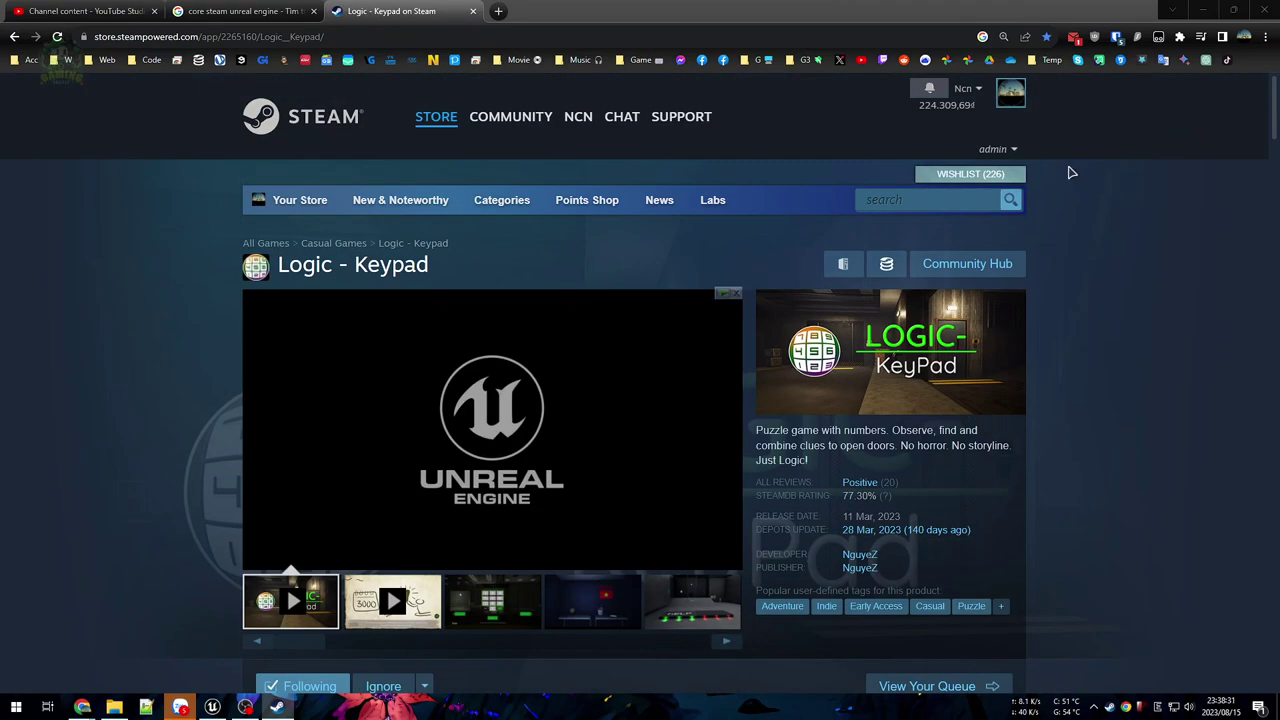
Step: Open the signed-in account's Steam profile and examine its recently played games and achievement progress
click(977, 94)
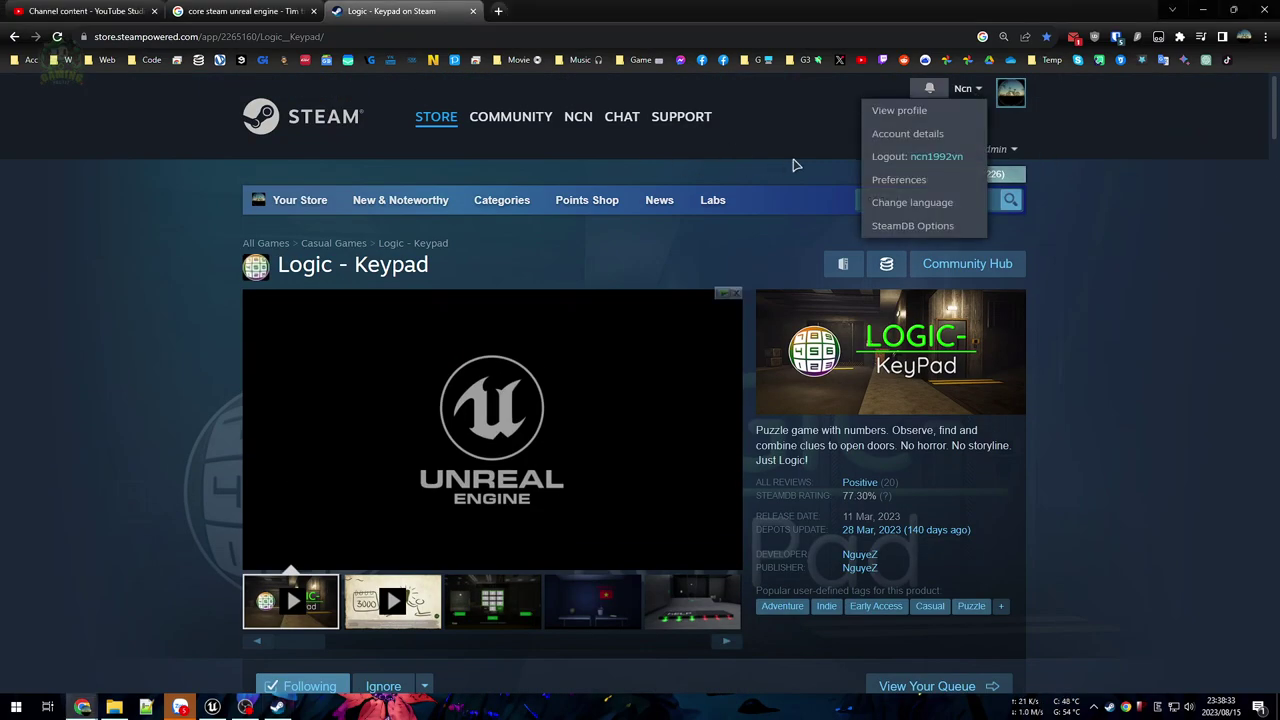
click(899, 110)
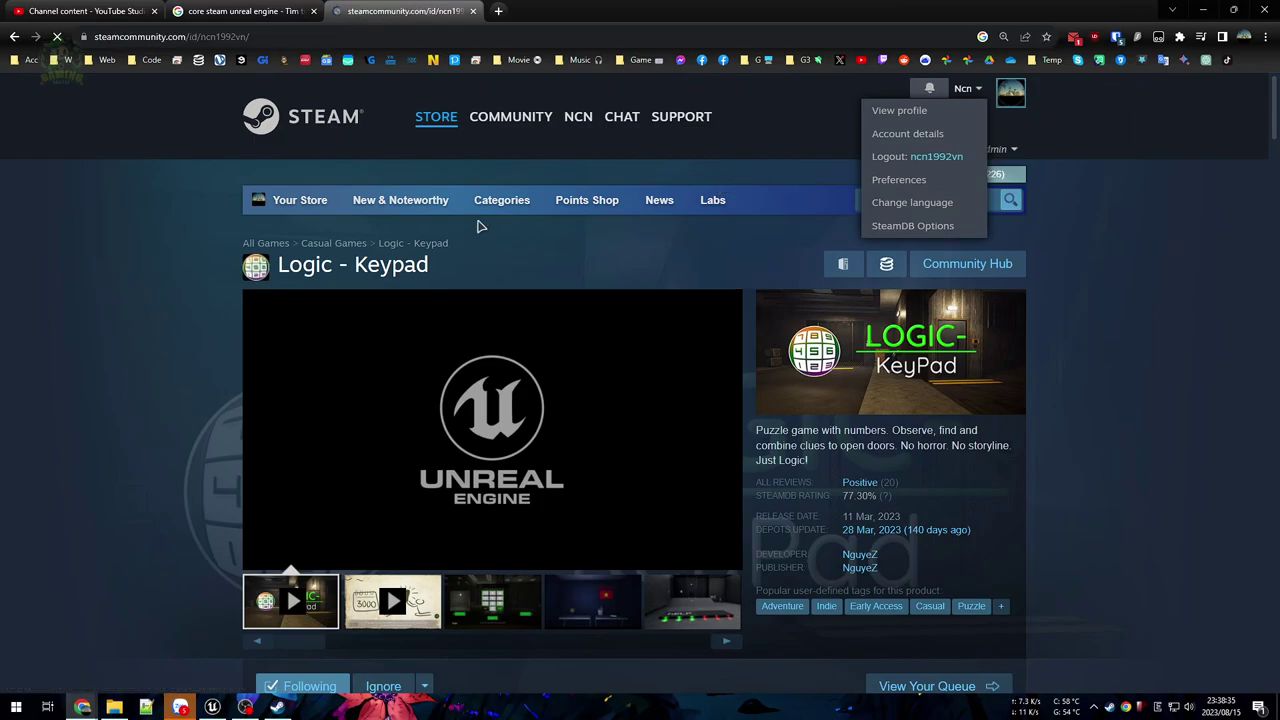
scroll(260, 290, down, 5)
scroll(300, 245, down, 3)
scroll(409, 303, up, 3)
scroll(409, 303, down, 6)
scroll(423, 408, up, 10)
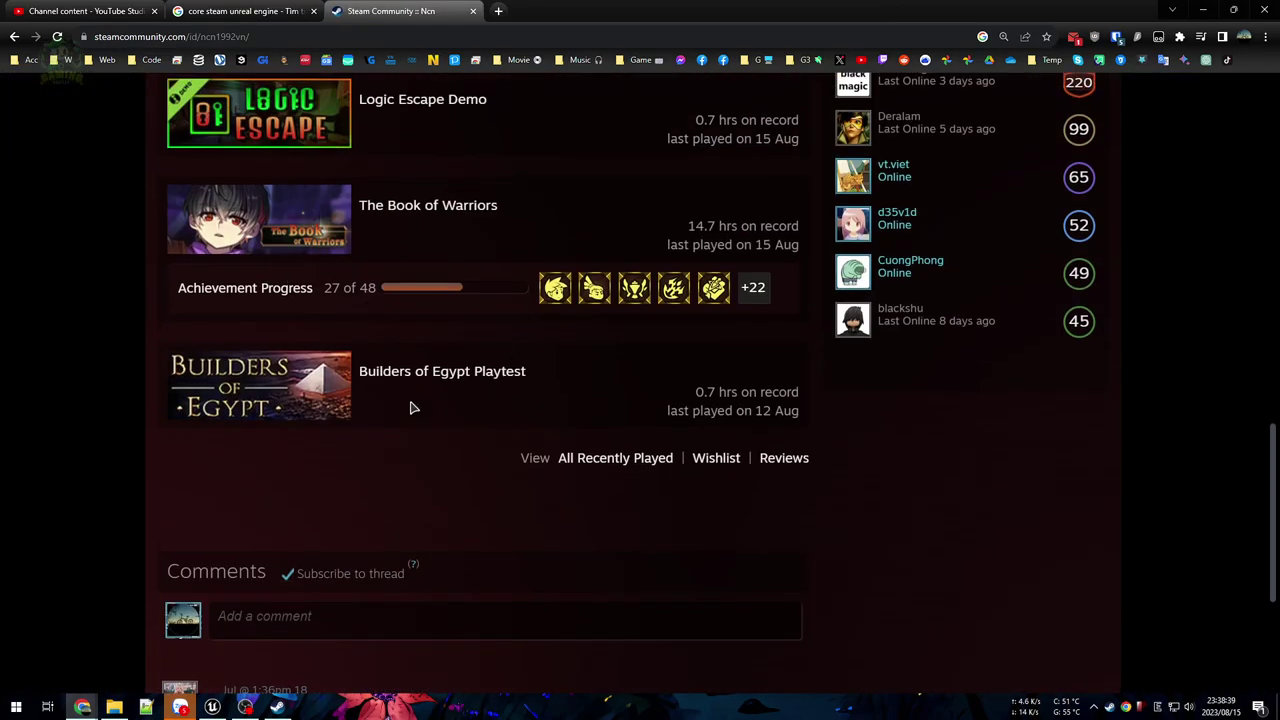
Step: Open the Logic - Keypad store page in a separate tab and review its Steam Achievements and Profile Features Limited entries
scroll(555, 390, down, 10)
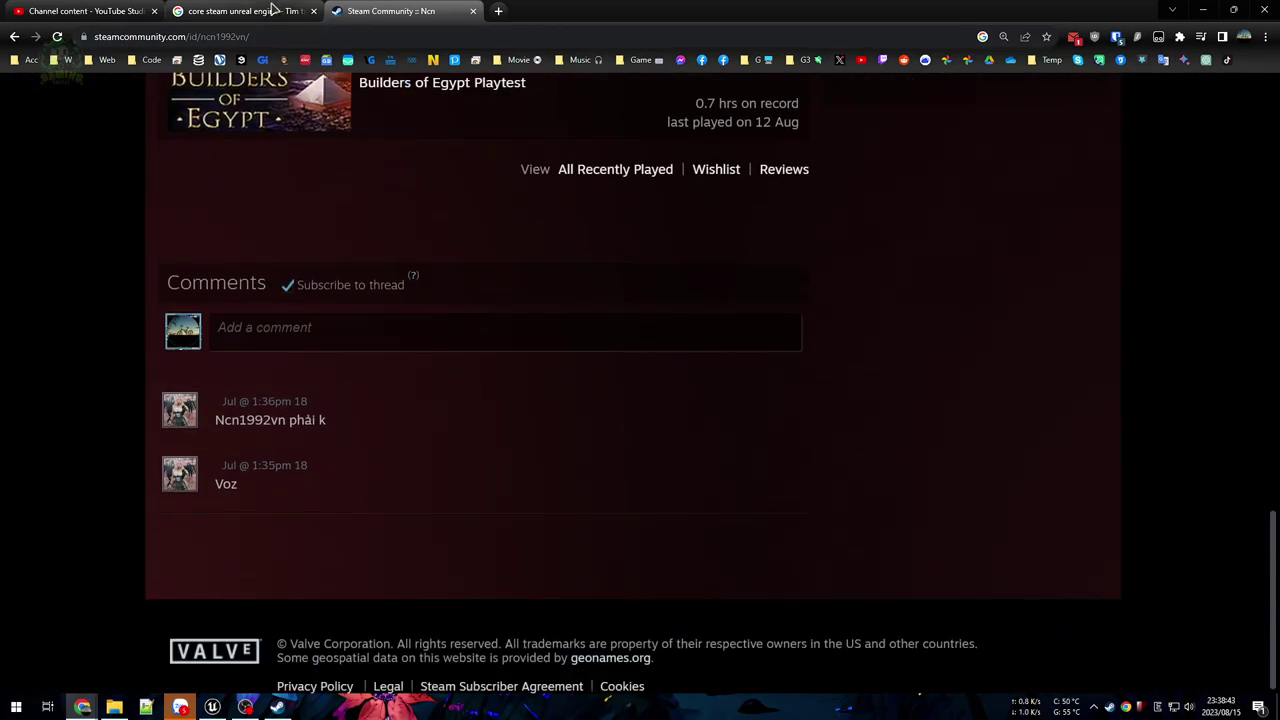
middle_click(13, 38)
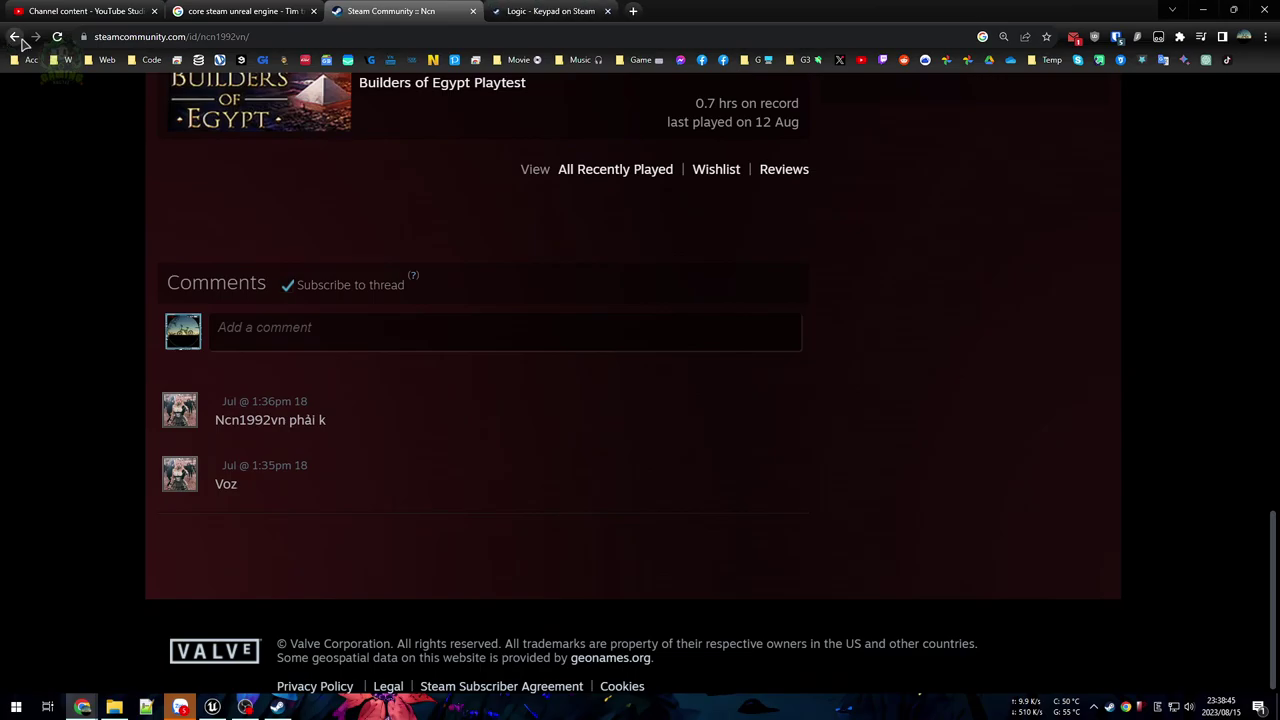
click(544, 12)
scroll(928, 390, down, 6)
scroll(540, 455, up, 6)
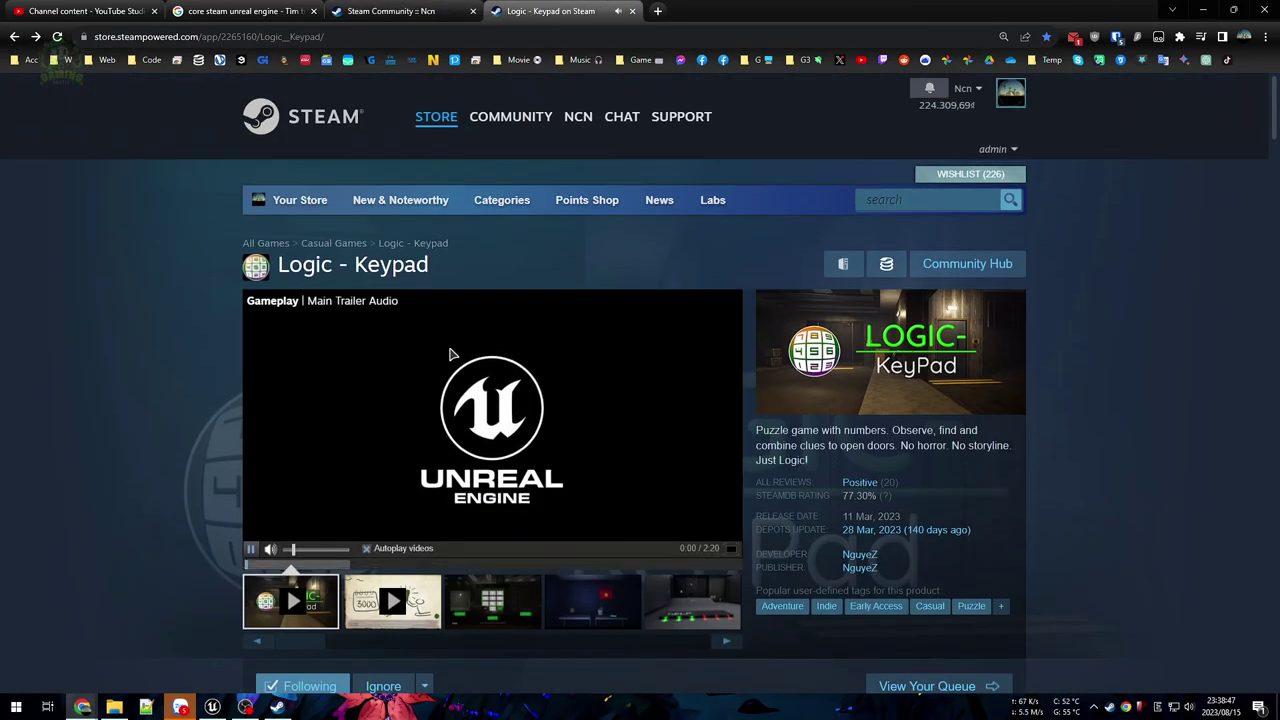
scroll(1119, 426, down, 9)
scroll(870, 270, up, 3)
scroll(920, 515, down, 12)
scroll(892, 331, up, 6)
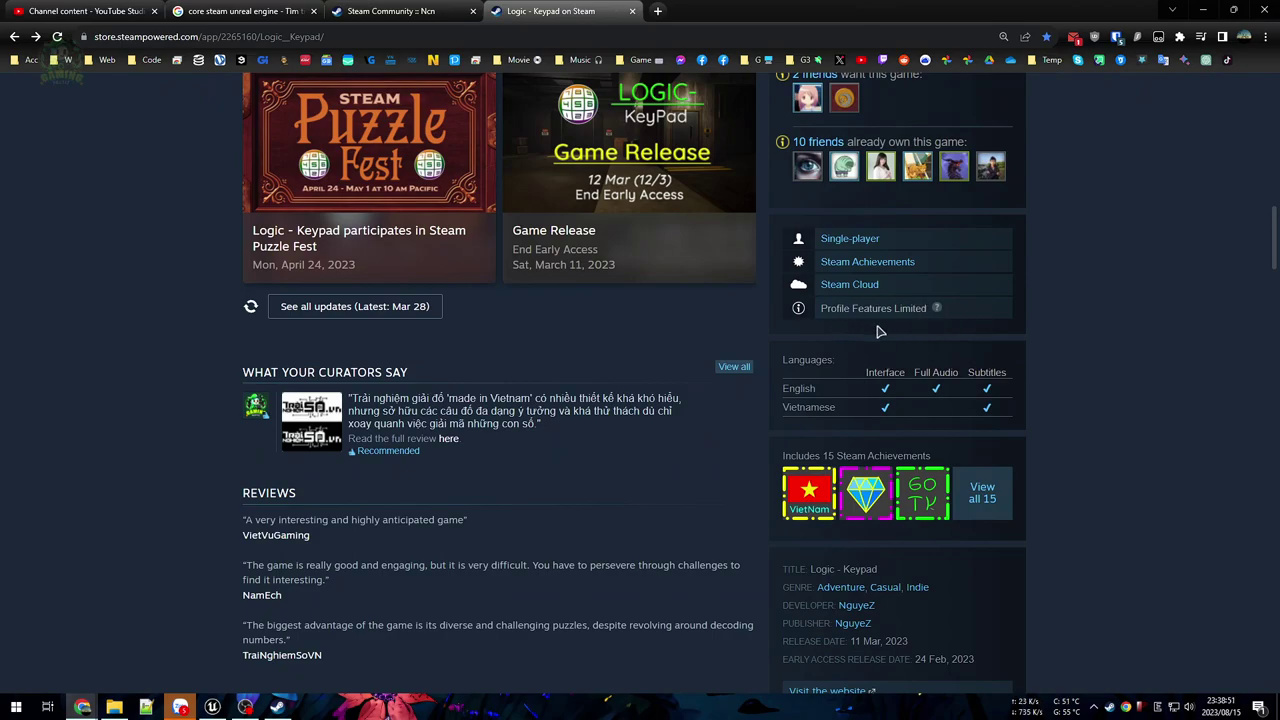
scroll(1010, 315, up, 3)
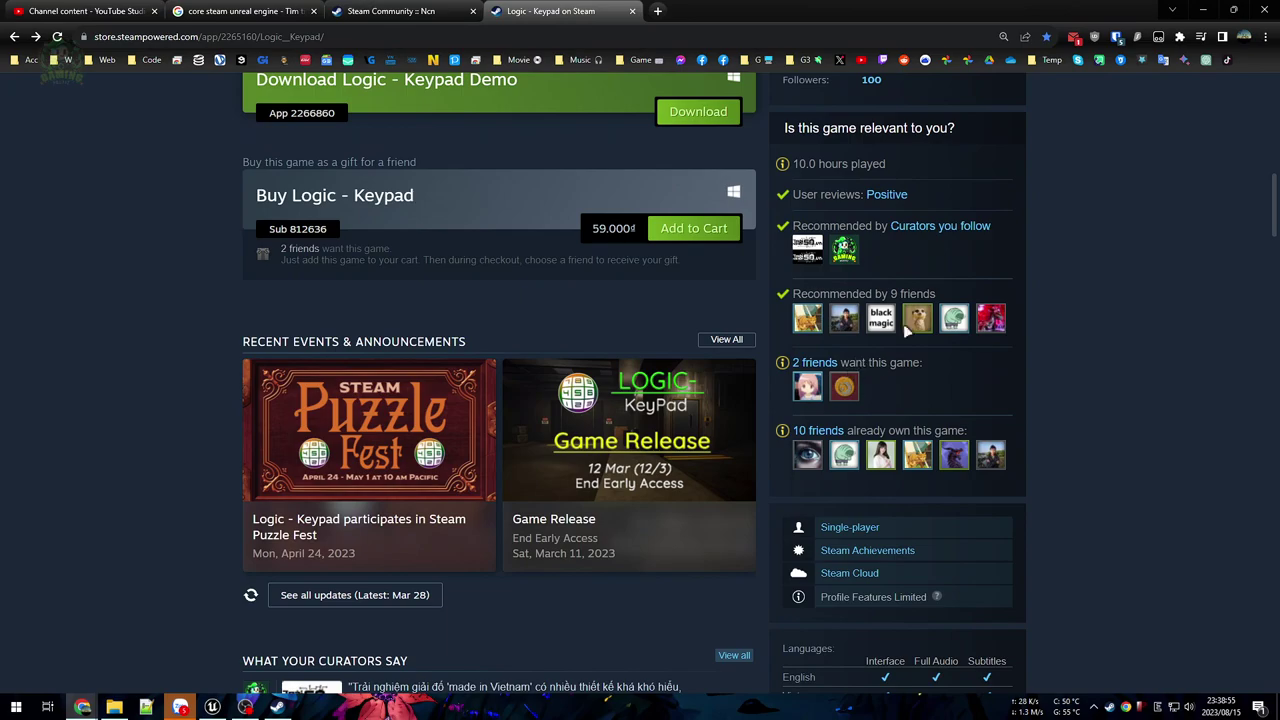
Step: Return to the Steam profile and compare the recent activity of Logic Escape Demo and The Book of Warriors, highlighting the latter's playtime
click(355, 10)
scroll(443, 306, up, 5)
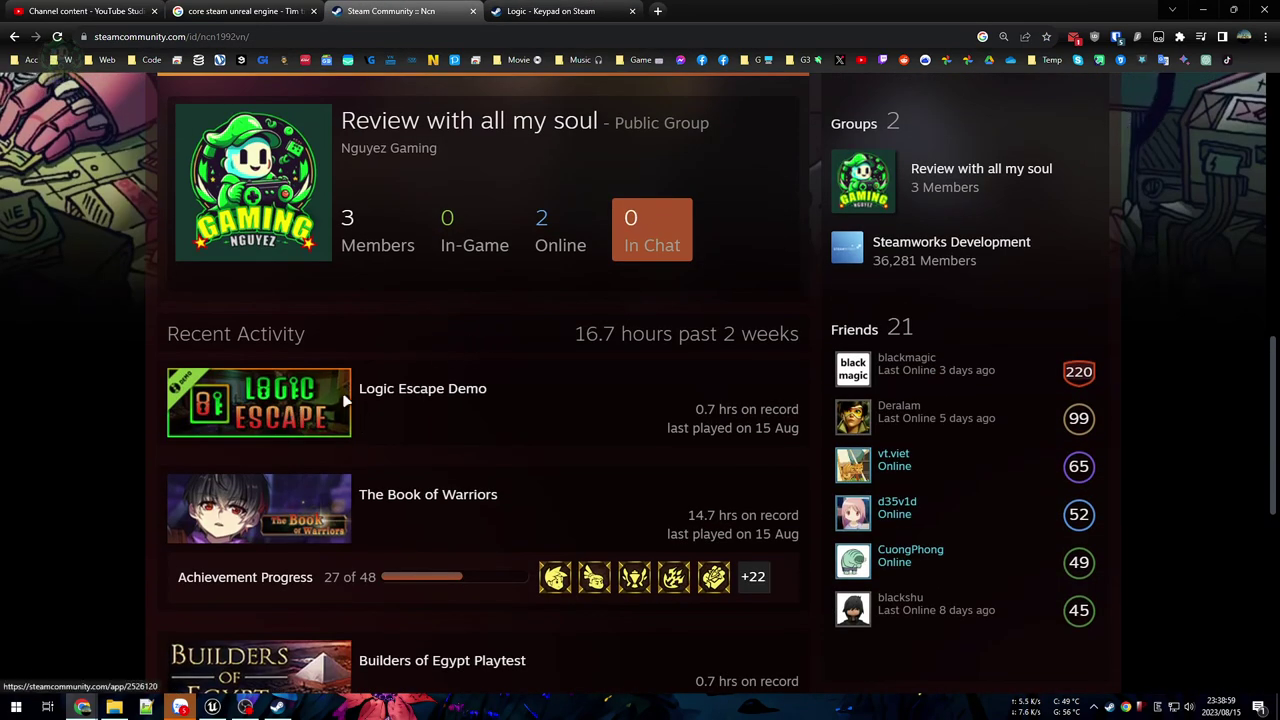
scroll(527, 390, down, 2)
scroll(527, 390, down, 1)
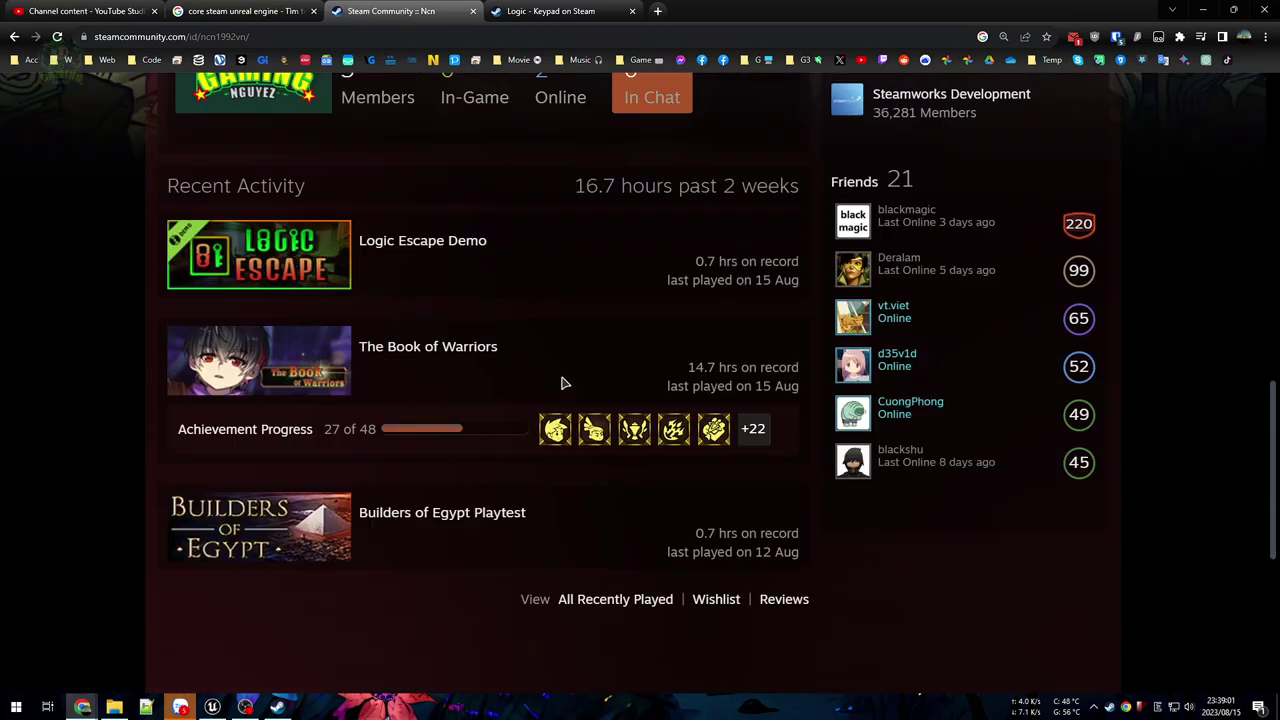
scroll(486, 437, up, 2)
scroll(450, 396, down, 3)
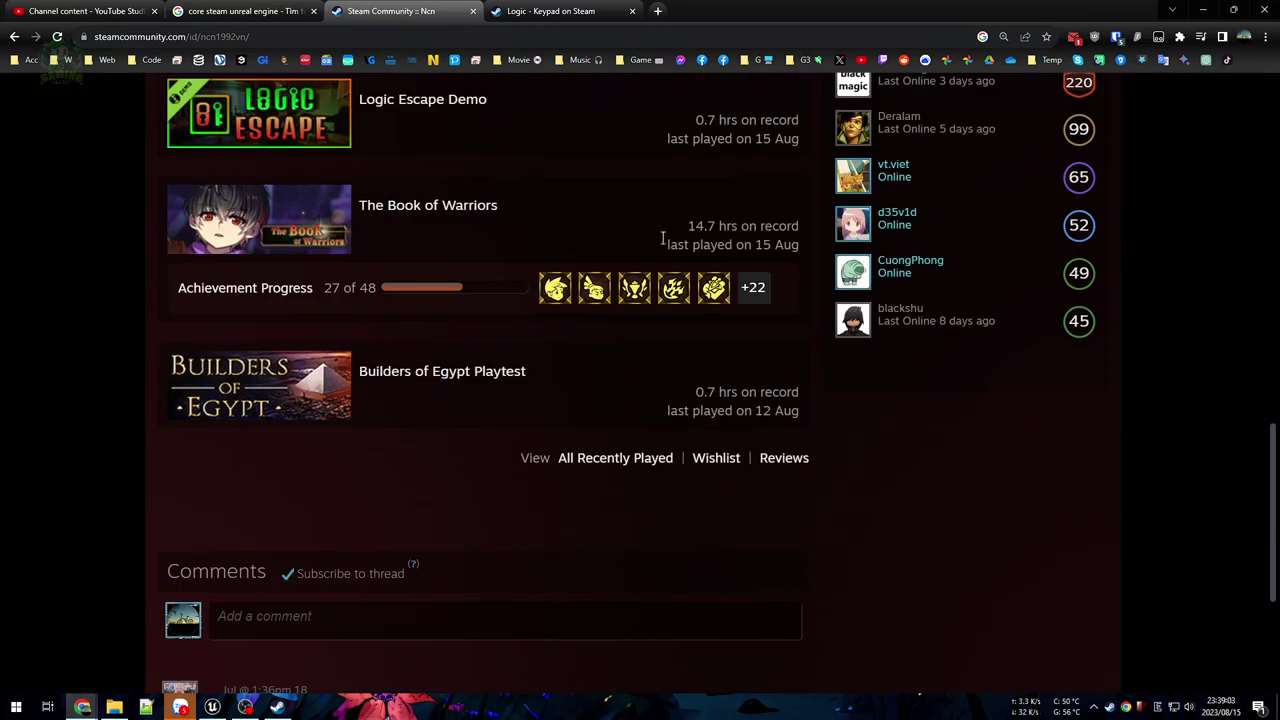
scroll(659, 277, up, 3)
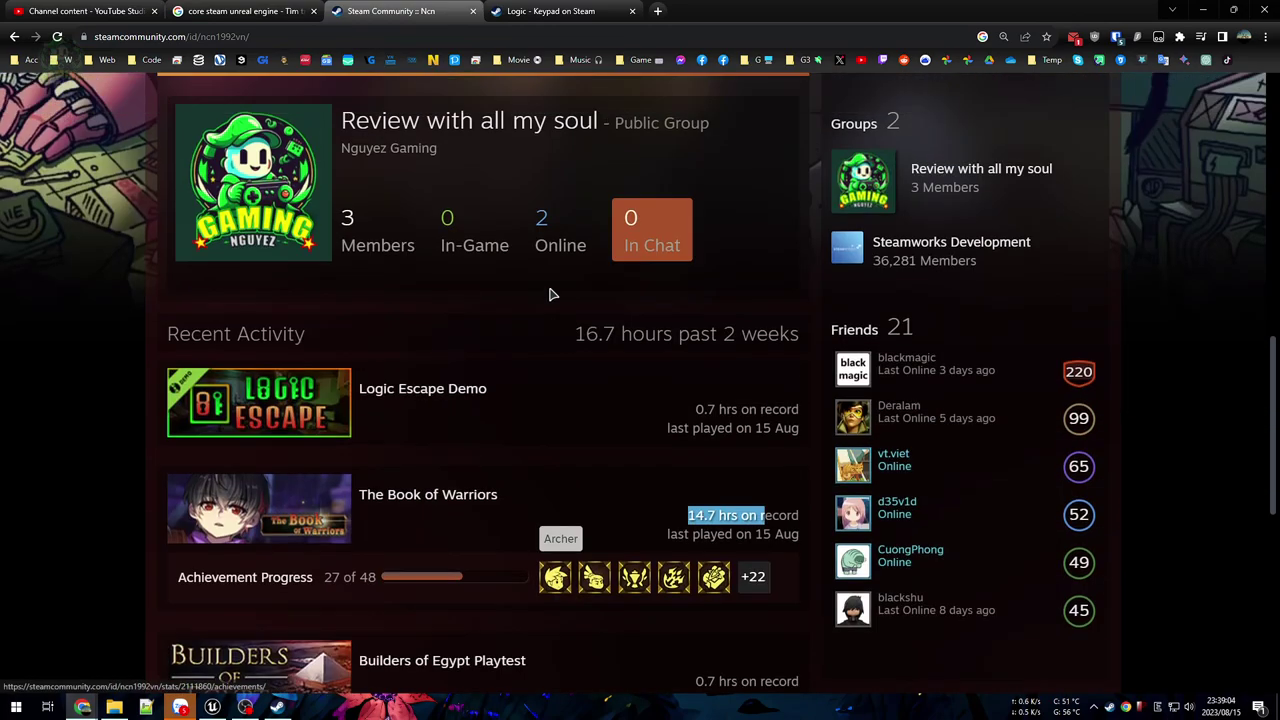
click(530, 516)
drag(644, 534, 797, 535)
click(606, 535)
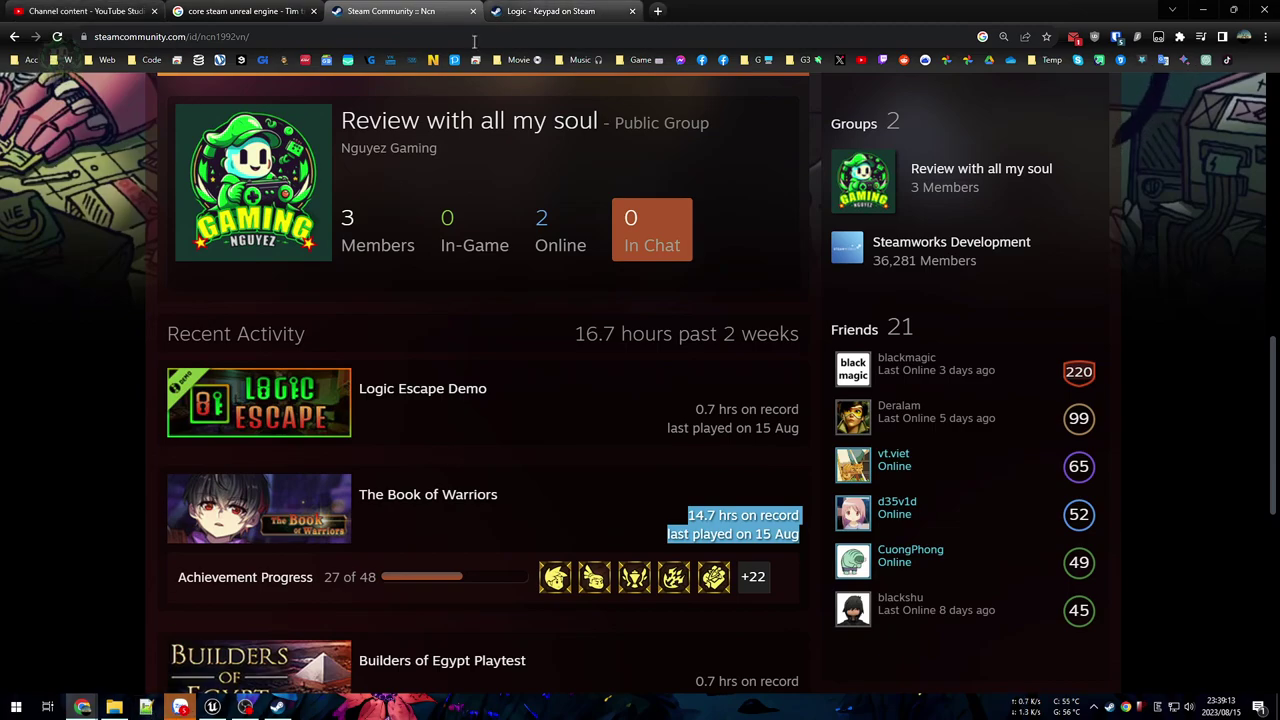
Step: Switch to Unreal Editor and play-test Map_001, walking the red room from the pinboard to the bookcase before stopping
click(214, 707)
right_drag(712, 360, 500, 358)
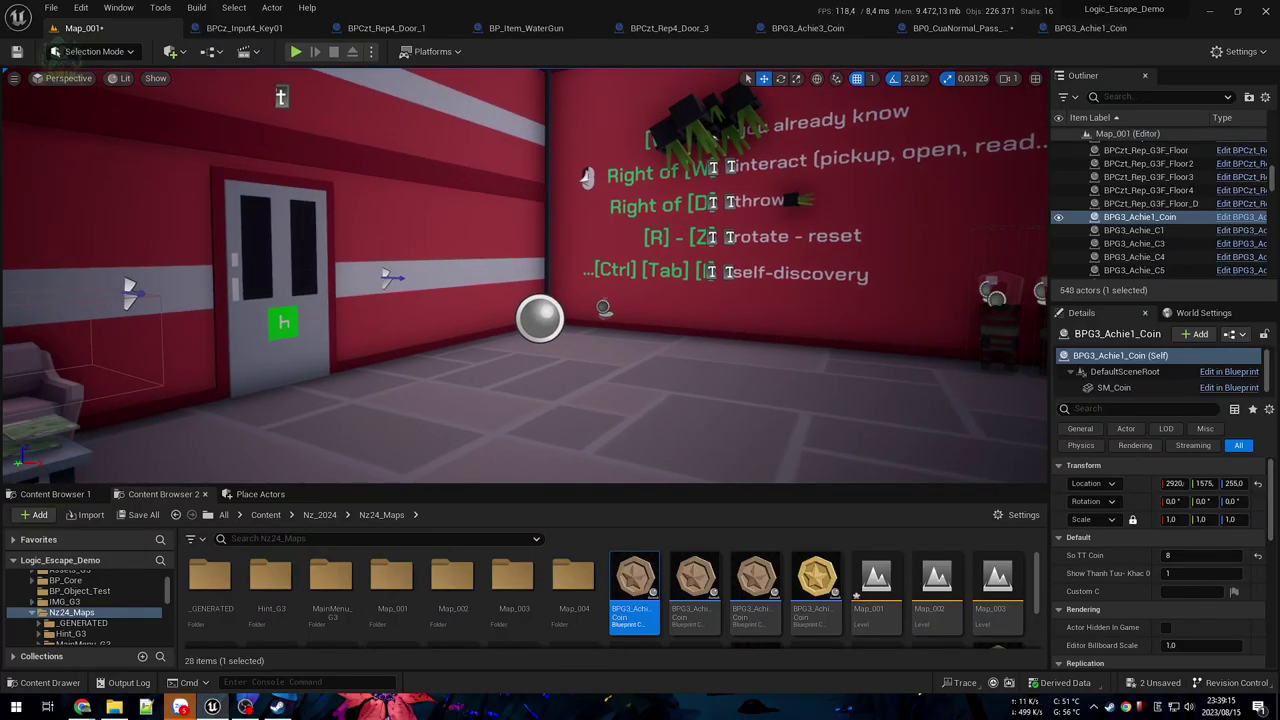
right_drag(733, 371, 190, 372)
right_drag(605, 374, 635, 370)
key(alt+p)
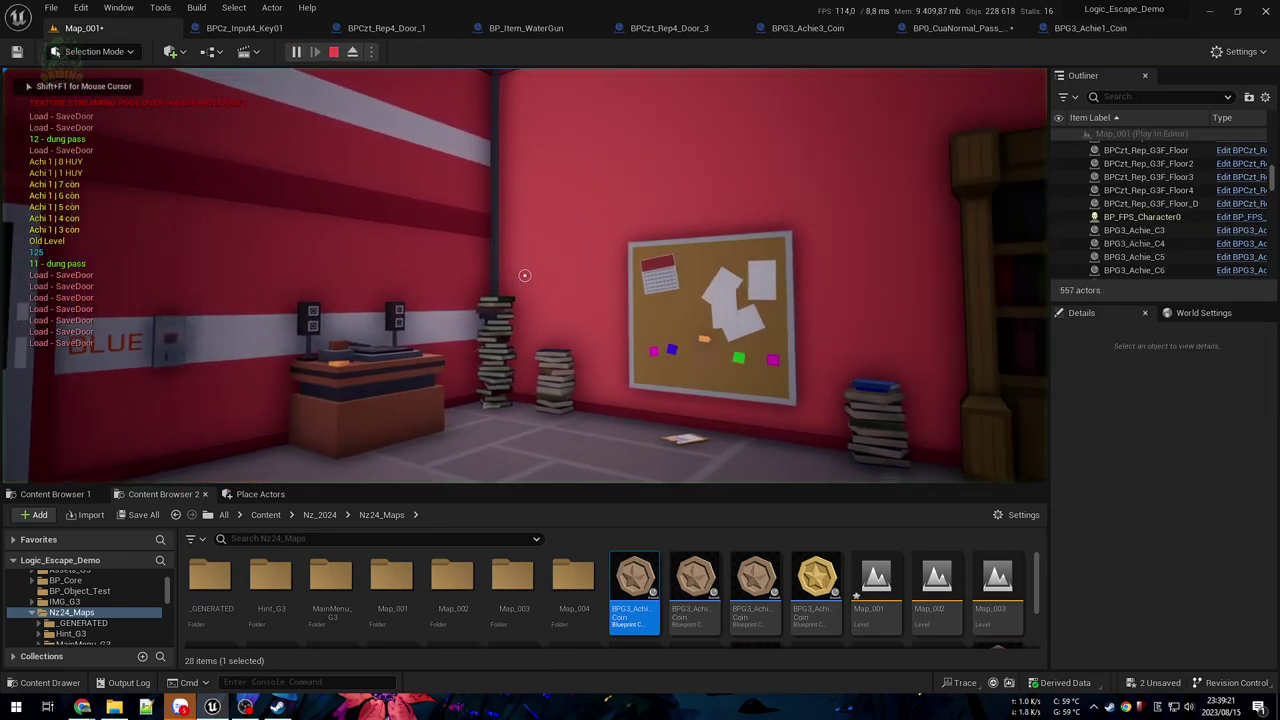
key(w)
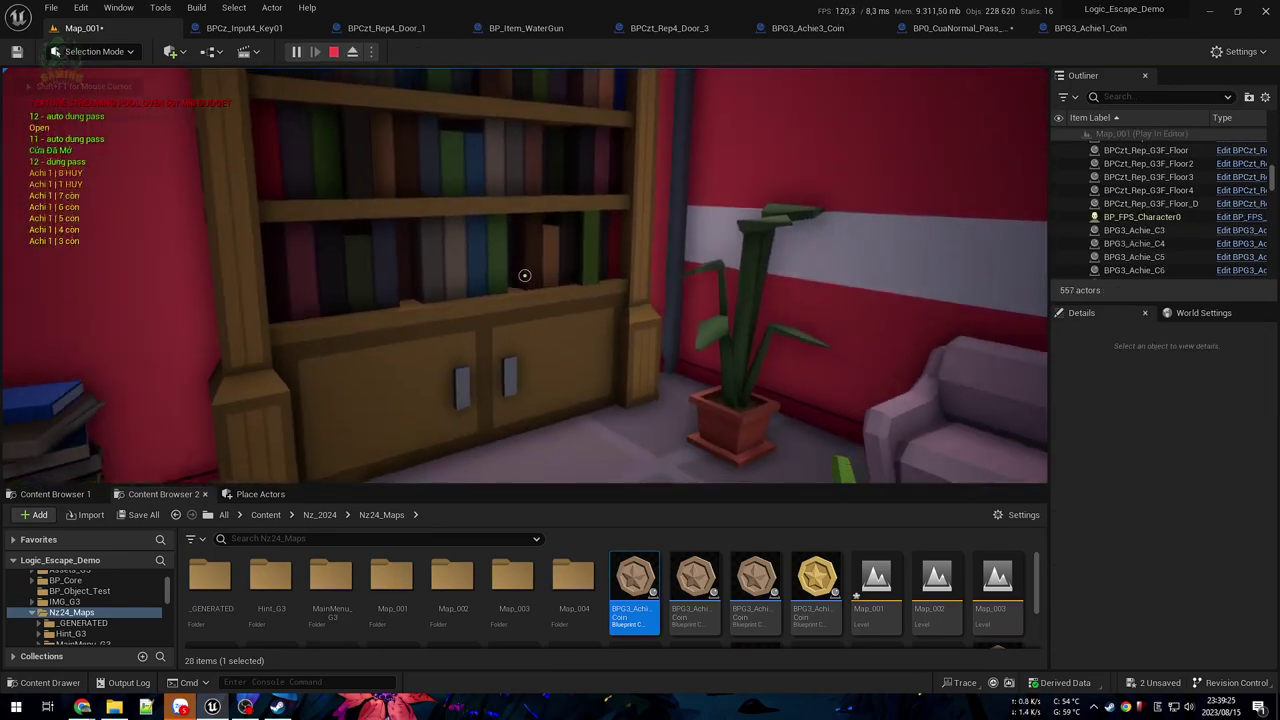
key(Escape)
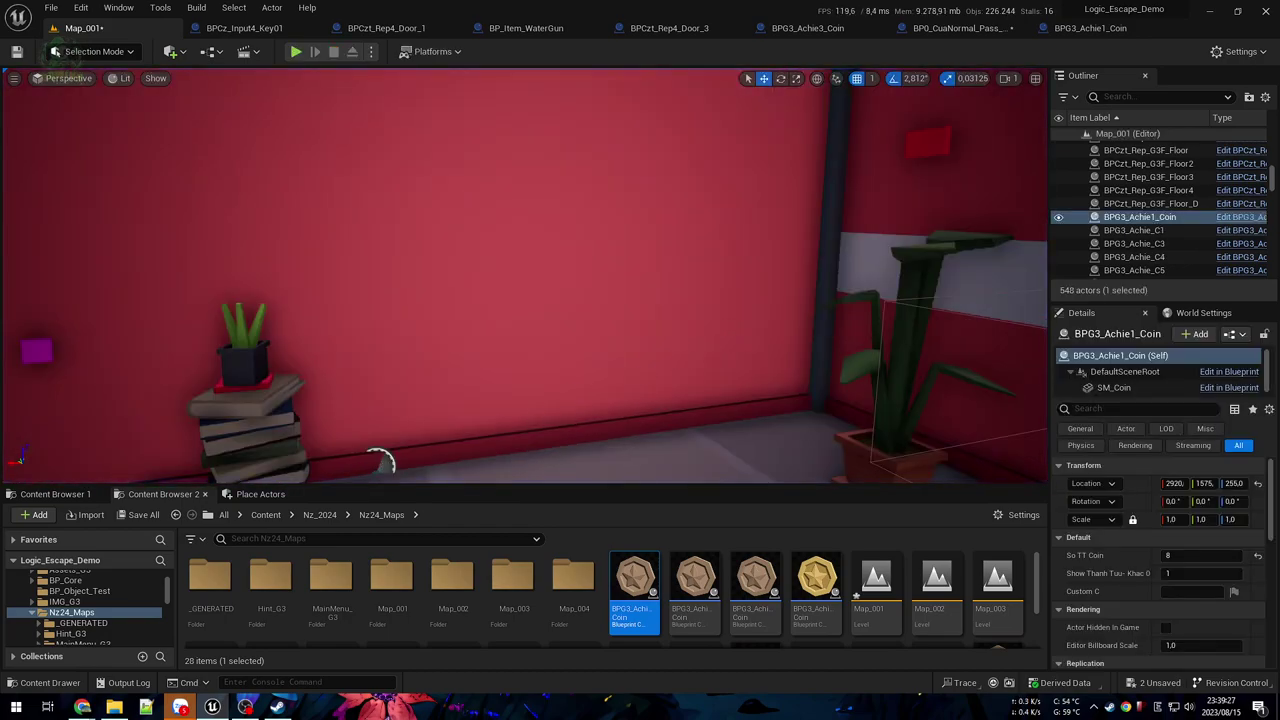
Step: Select the pickup book BPCzT_Item_PickUp_Book2 on the coffee table and examine the area around it
click(382, 463)
right_drag(832, 446, 660, 456)
key(s)
right_drag(729, 393, 845, 408)
key(s)
click(729, 393)
click(598, 287)
key(w)
right_drag(598, 287, 560, 330)
key(s)
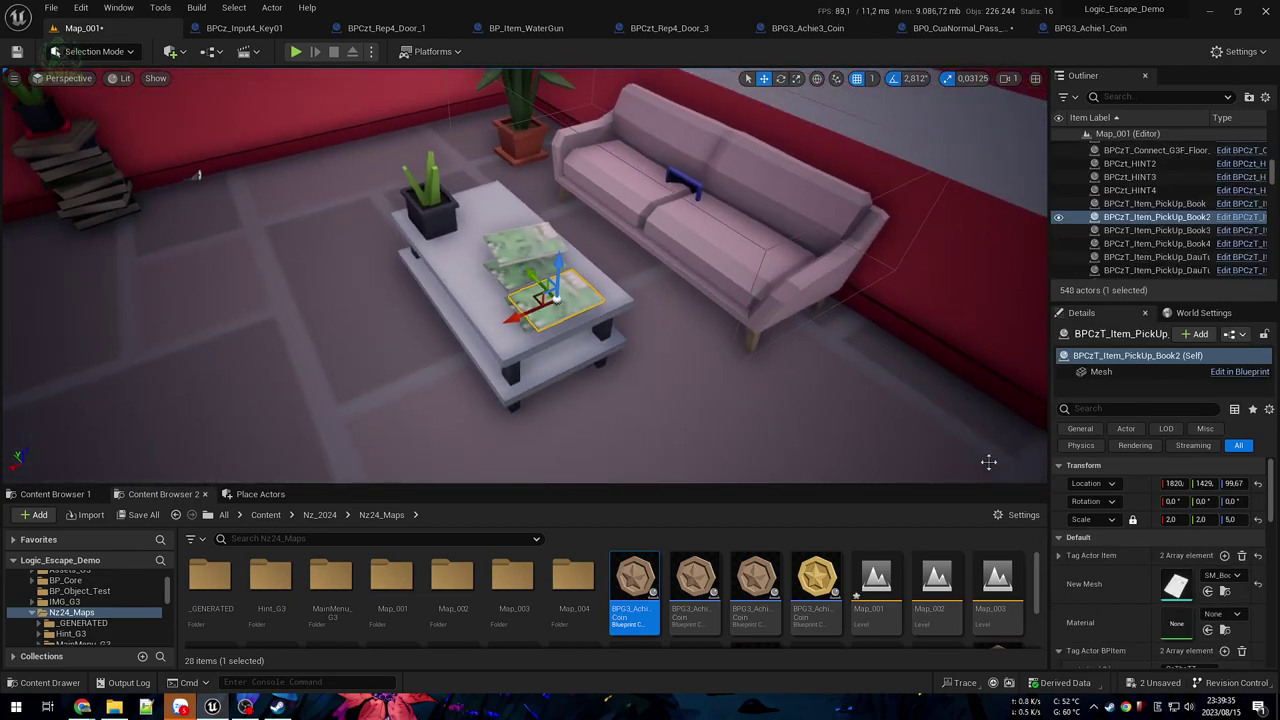
Step: Play-test the level around the coffee table, check how its books and shadows look in game, and stop
key(alt+p)
key(w)
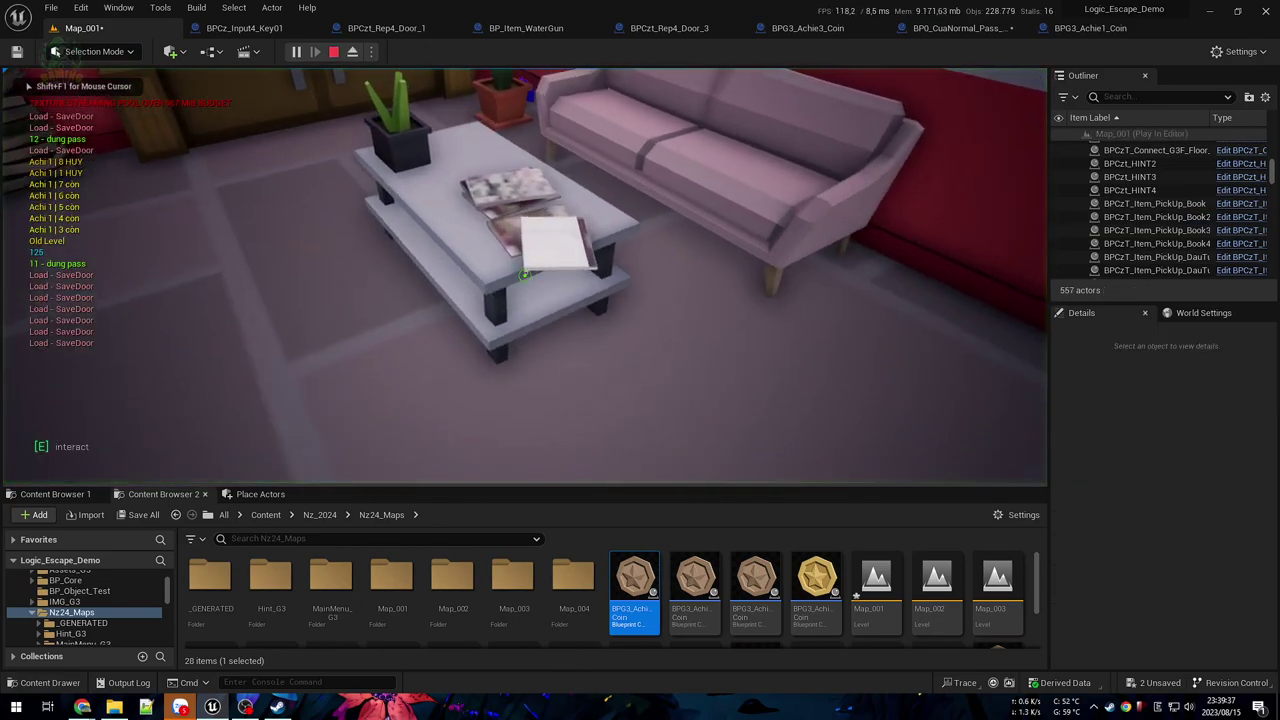
key(s)
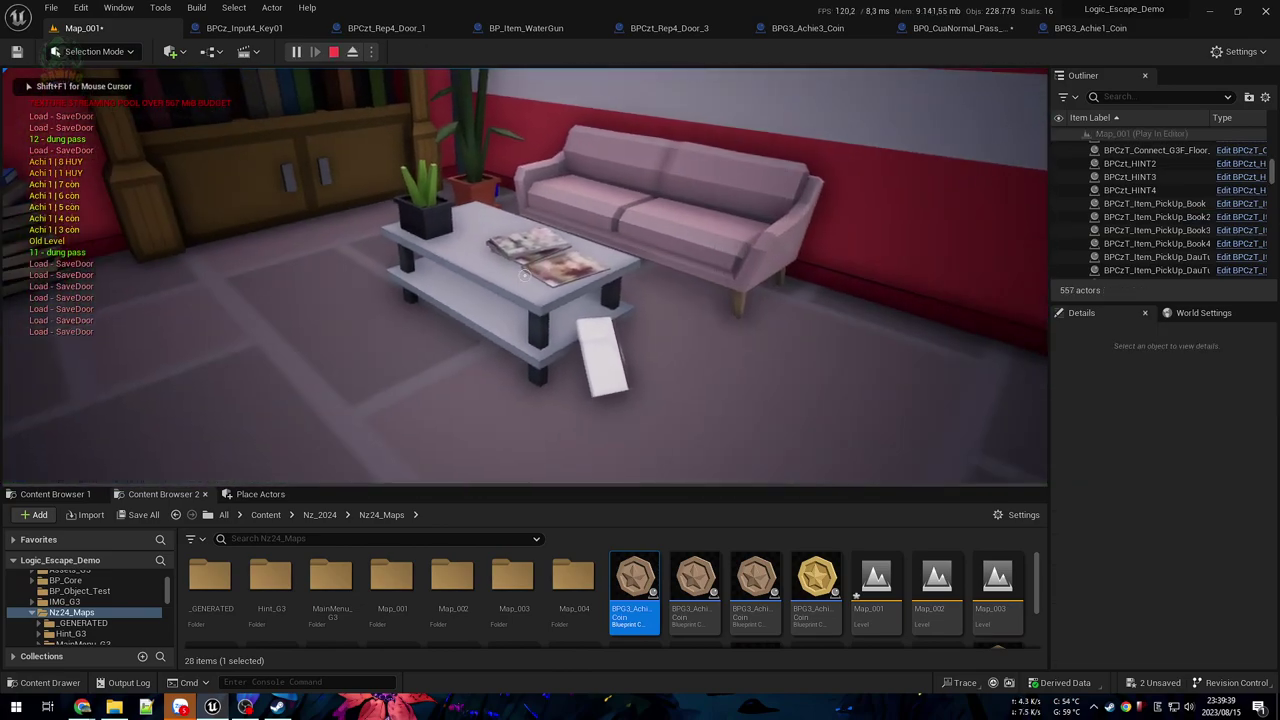
key(Escape)
Step: Examine the coffee table, books, sofa and surrounding floor of the red room in the editor viewport
key(w)
right_drag(703, 345, 550, 372)
key(d)
key(d)
right_drag(743, 349, 930, 335)
key(w)
key(a)
right_drag(436, 318, 629, 309)
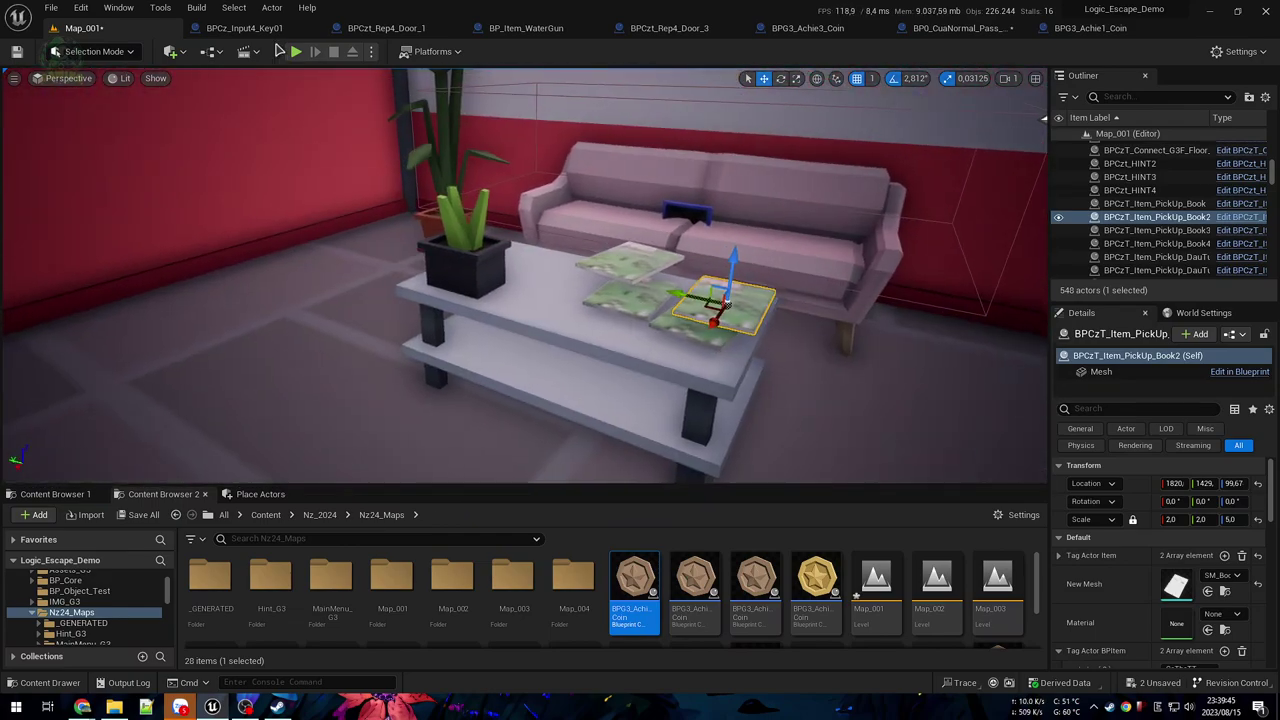
click(196, 7)
right_drag(560, 300, 170, 295)
key(w)
key(d)
key(w)
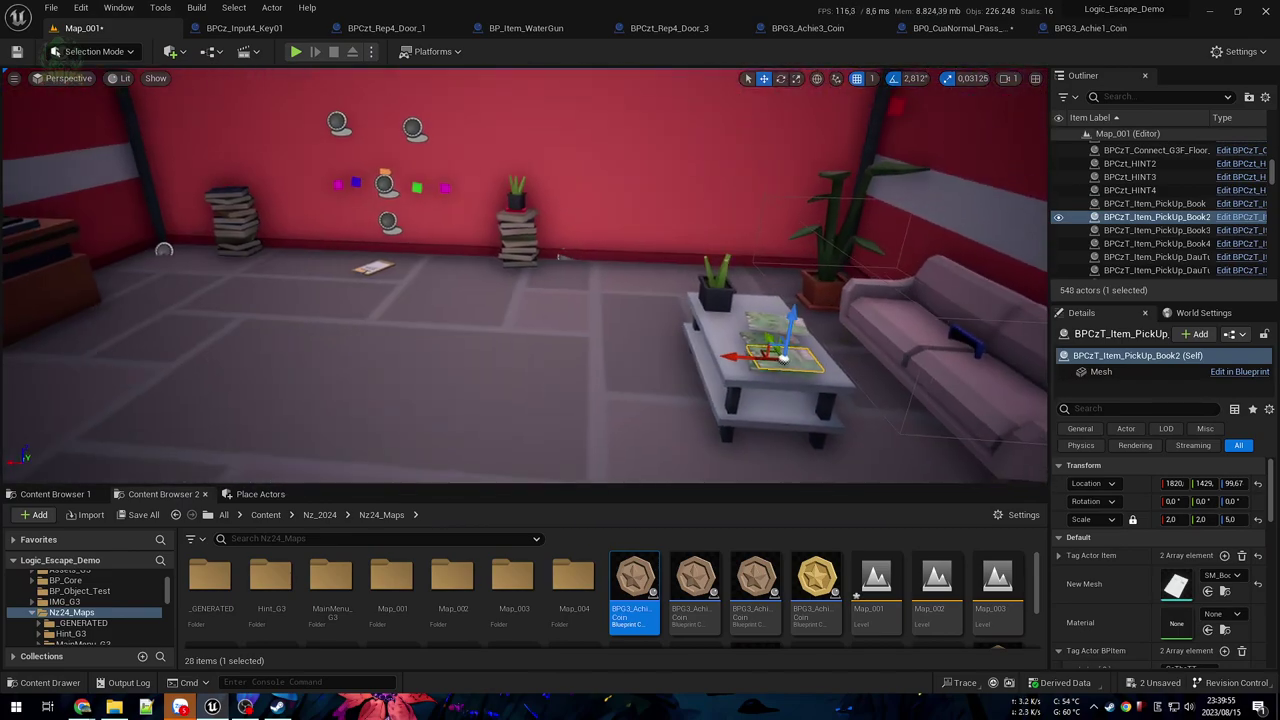
Step: Play-test picking up and throwing a book from the coffee table, look over the instruction wall, and stop
click(297, 52)
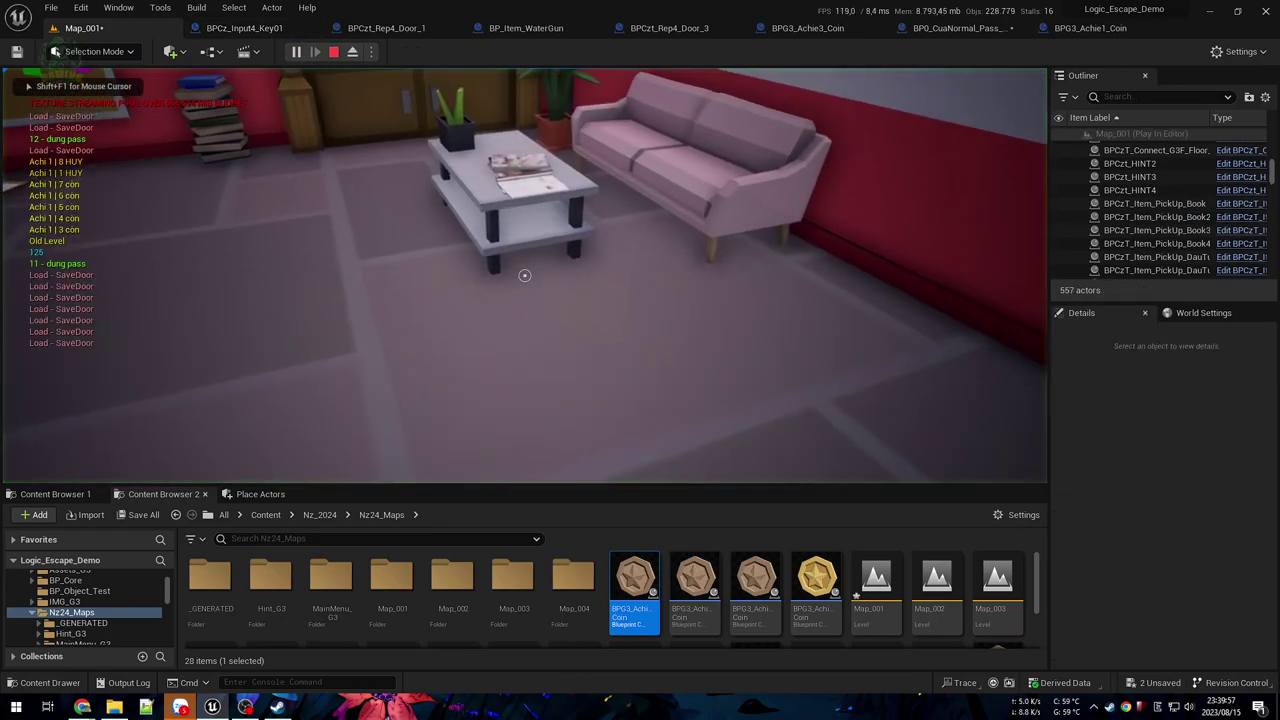
key(f)
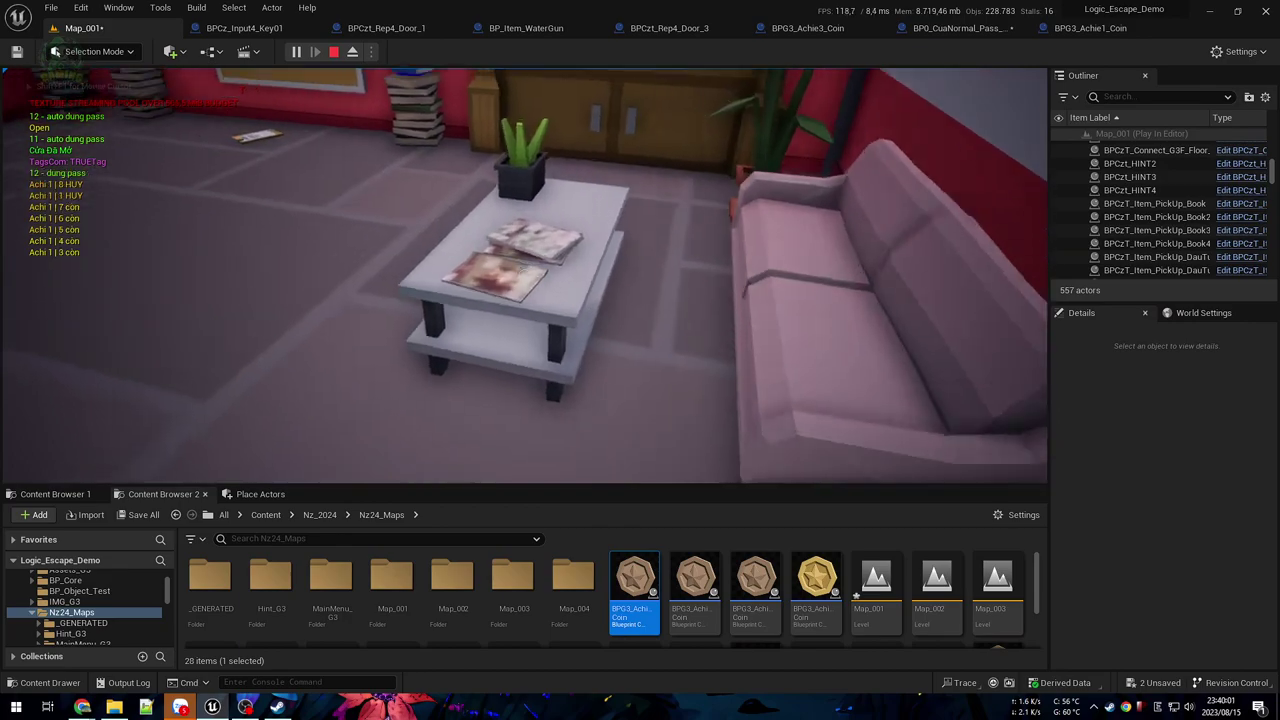
key(e)
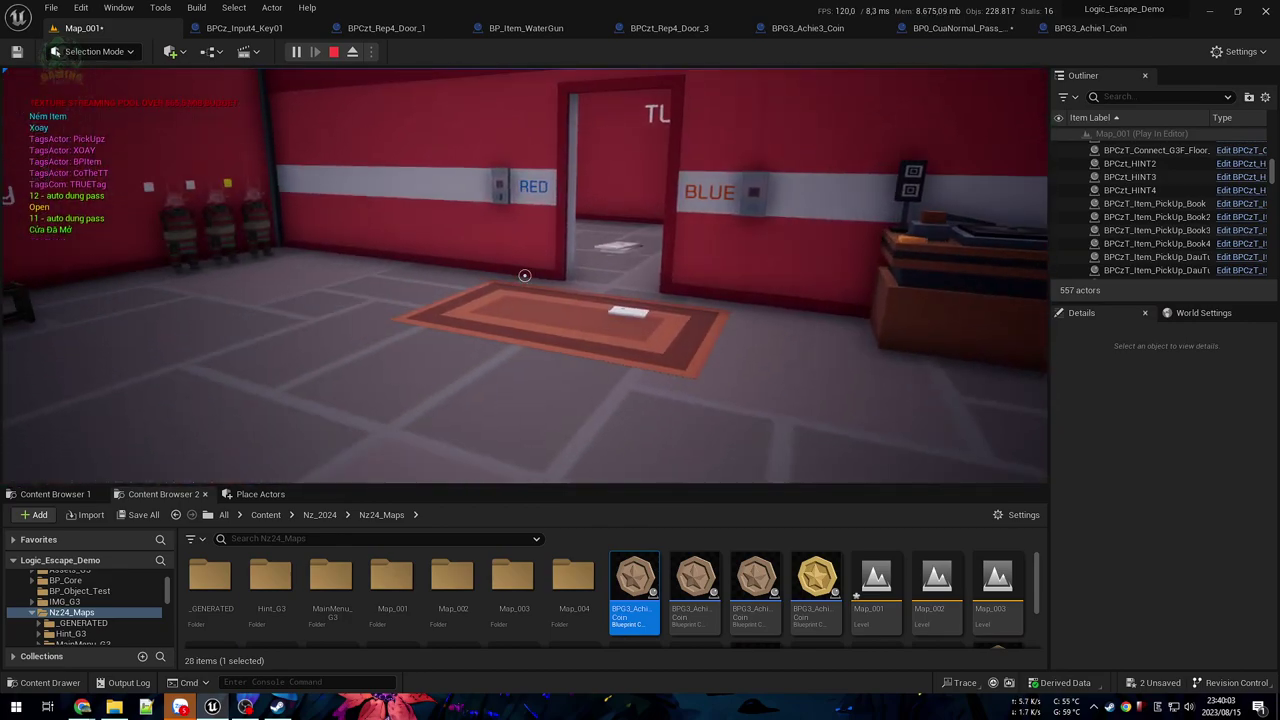
key(w)
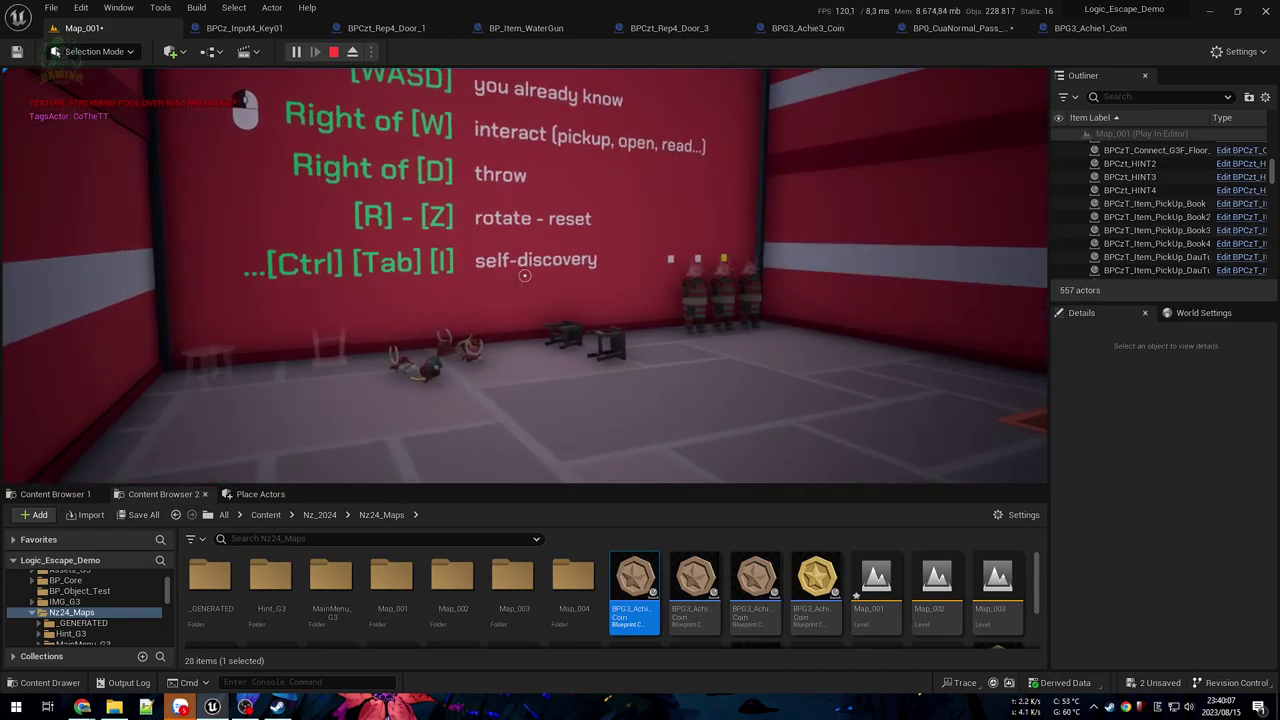
key(Escape)
Step: Locate the level's directional lights near the "has no" wall and delete DirectionalLight2
right_drag(938, 172, 1040, 176)
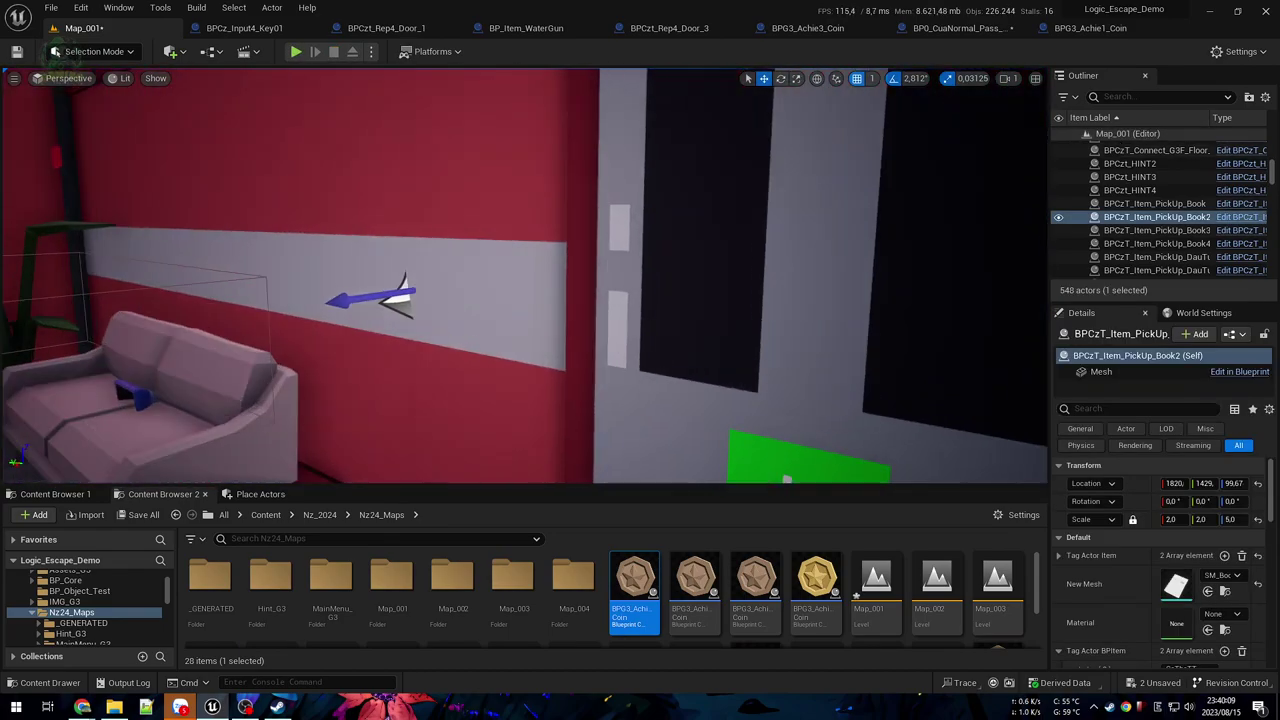
right_drag(525, 276, 760, 206)
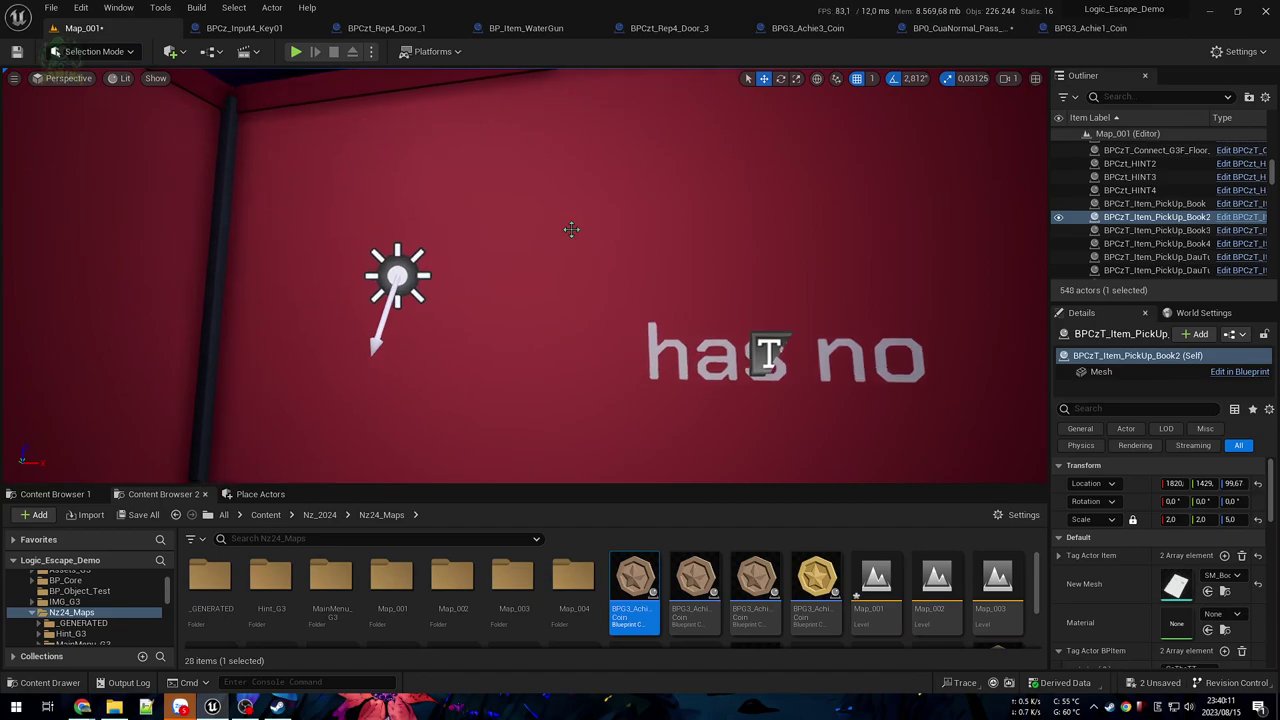
click(402, 282)
right_drag(402, 282, 856, 338)
key(w)
right_drag(365, 330, 295, 335)
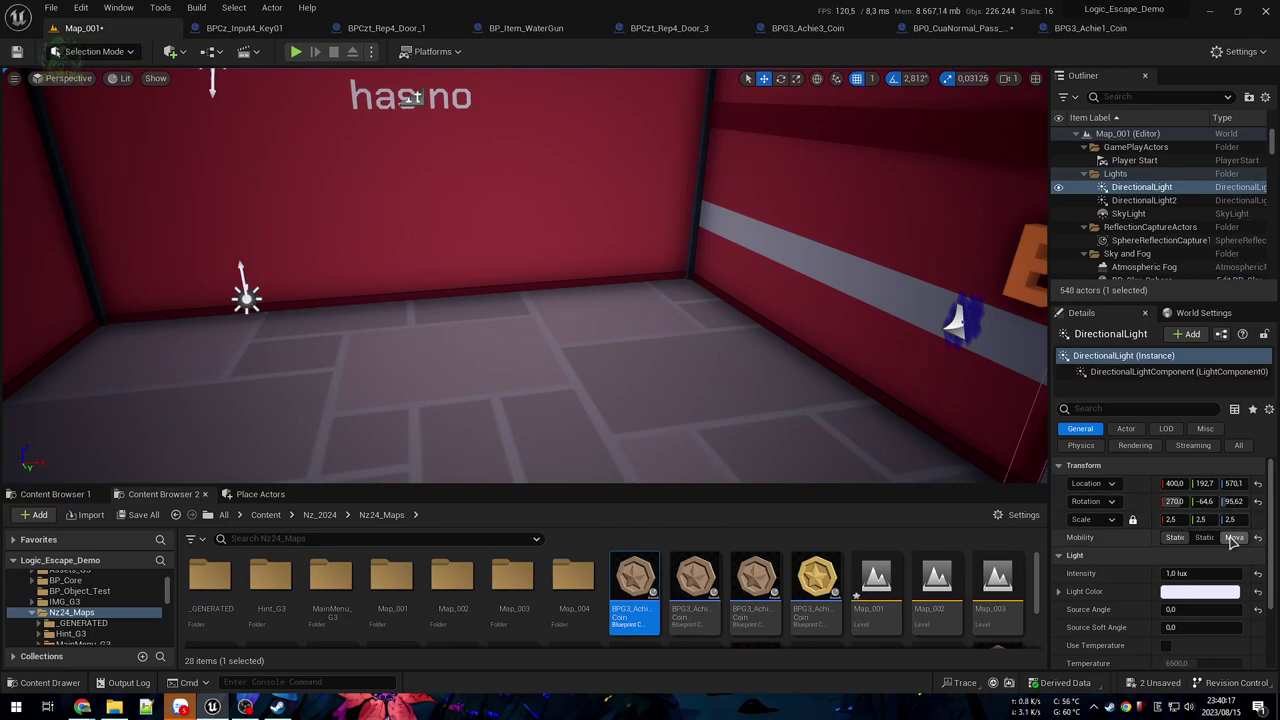
click(245, 297)
key(Delete)
Step: Select the remaining DirectionalLight and bring its Light properties into view
mouse_move(549, 334)
right_down()
mouse_move(500, 330)
mouse_move(540, 340)
mouse_move(600, 320)
mouse_move(540, 331)
right_up()
click(531, 240)
right_drag(531, 240, 948, 430)
scroll(1166, 538, down, 3)
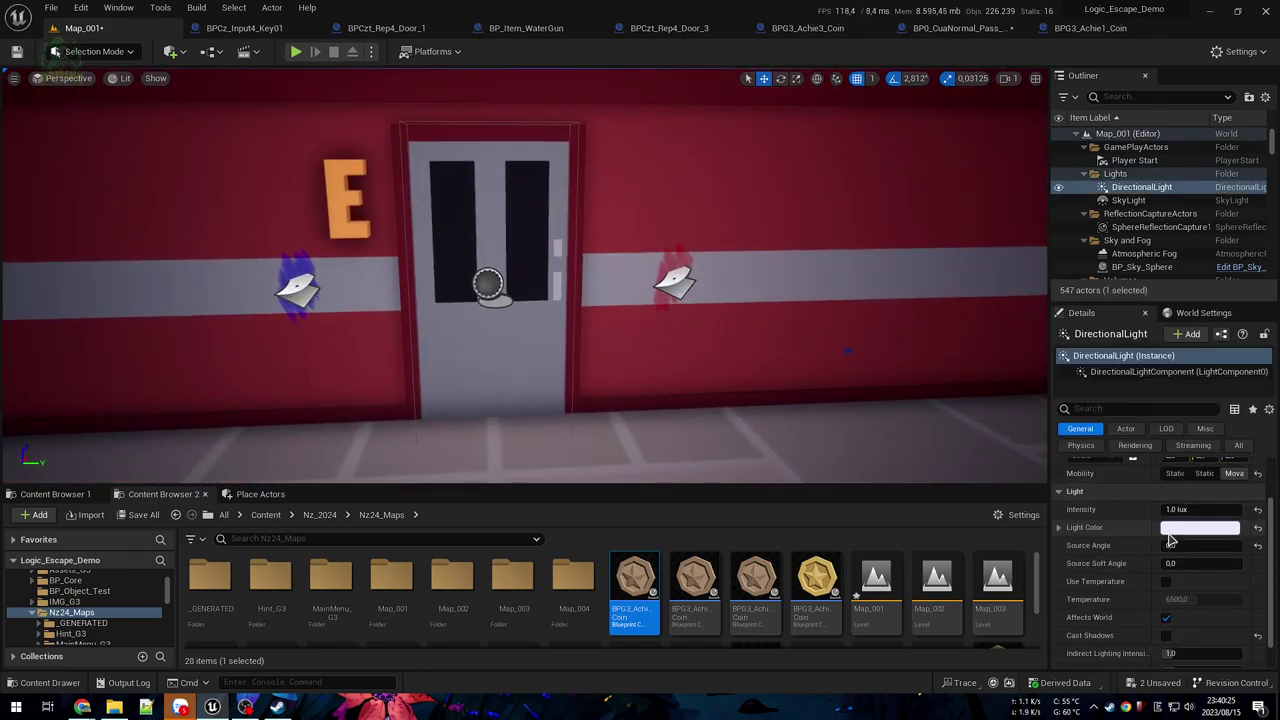
Step: Try Cast Shadows on the directional light, check the coffee table and sofa, and disable it again
right_drag(729, 408, 813, 470)
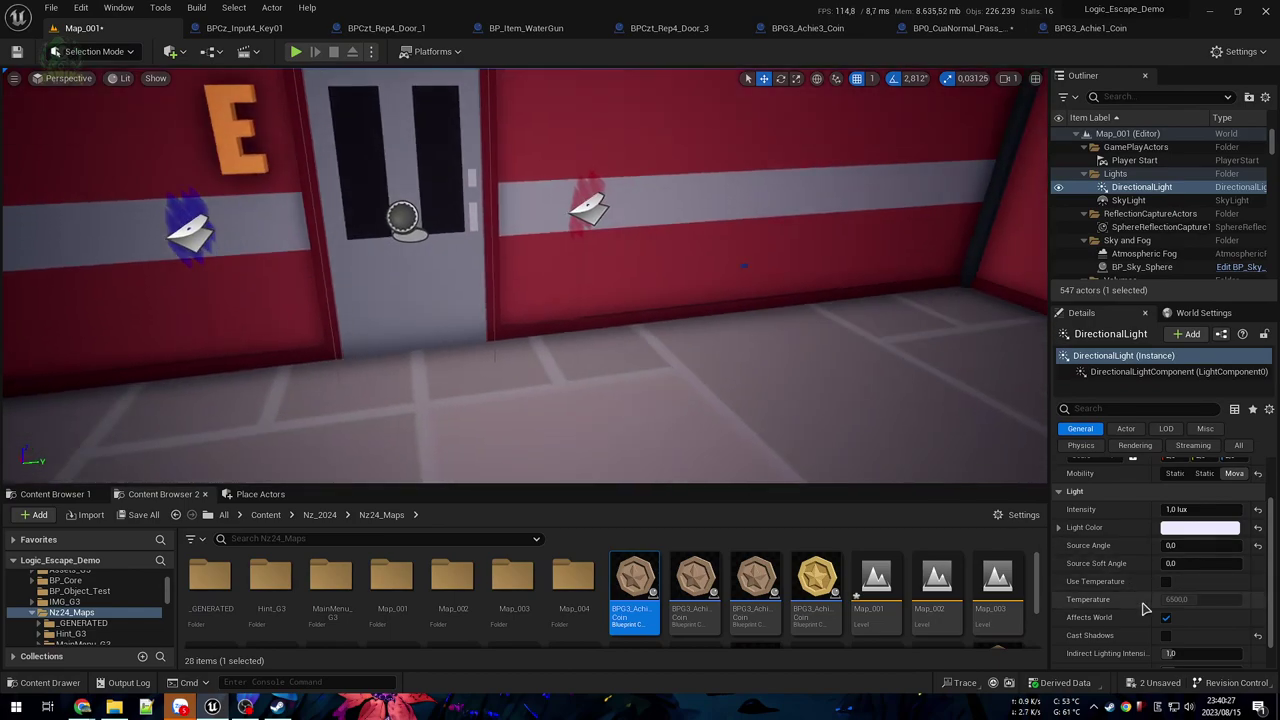
click(1167, 637)
right_drag(483, 346, 700, 350)
right_drag(388, 207, 495, 347)
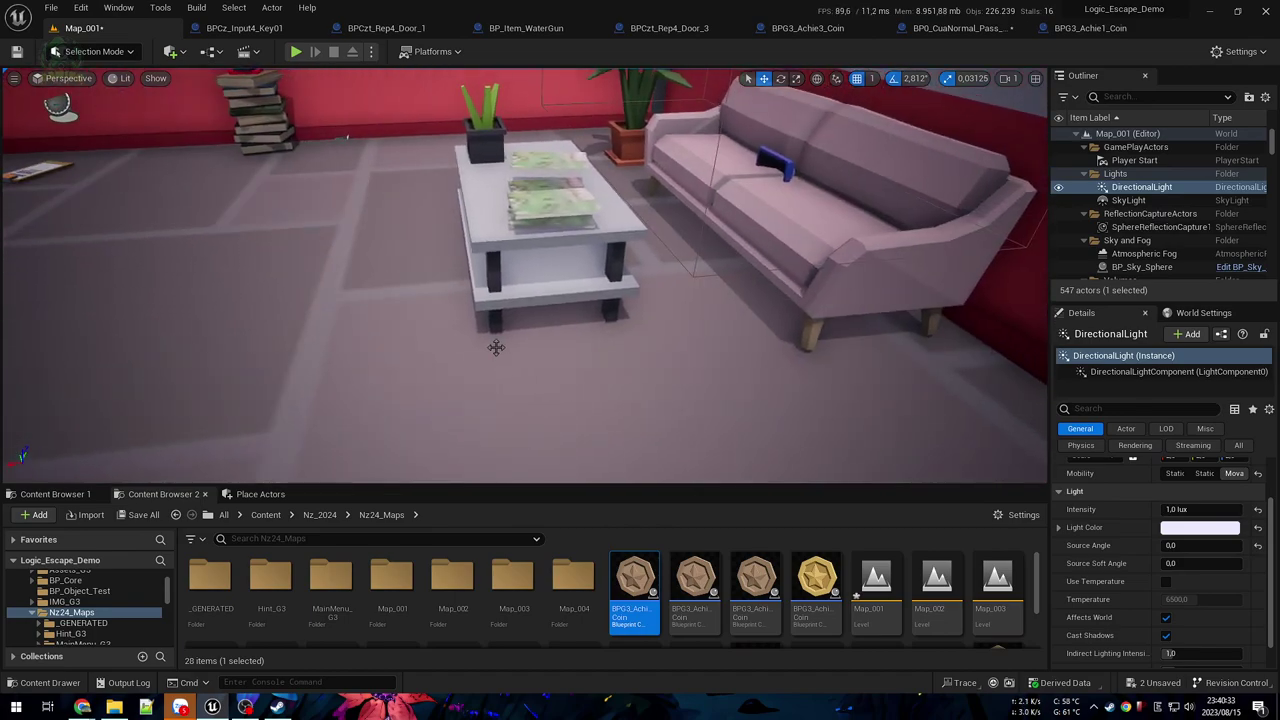
click(1167, 637)
key(f)
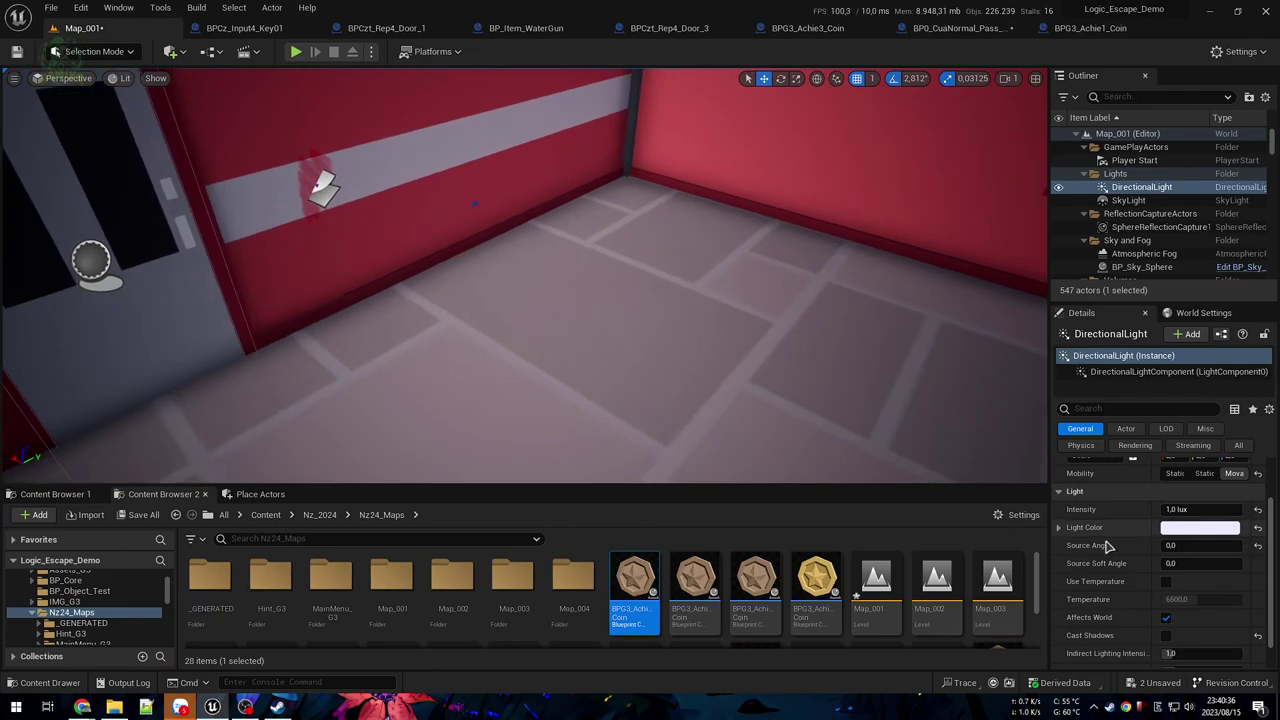
Step: Enable Cast Shadows on the directional light and set its intensity to 0.5 lux
click(1165, 637)
right_drag(800, 360, 735, 450)
mouse_move(809, 402)
right_down()
mouse_move(720, 330)
mouse_move(710, 240)
mouse_move(750, 375)
mouse_move(809, 402)
right_up()
click(1205, 513)
text(0.5)
key(Return)
Step: Inspect the shadows on the floor near the door and show collision wireframes in the viewport
mouse_move(614, 329)
right_down()
mouse_move(614, 400)
mouse_move(670, 335)
mouse_move(619, 346)
right_up()
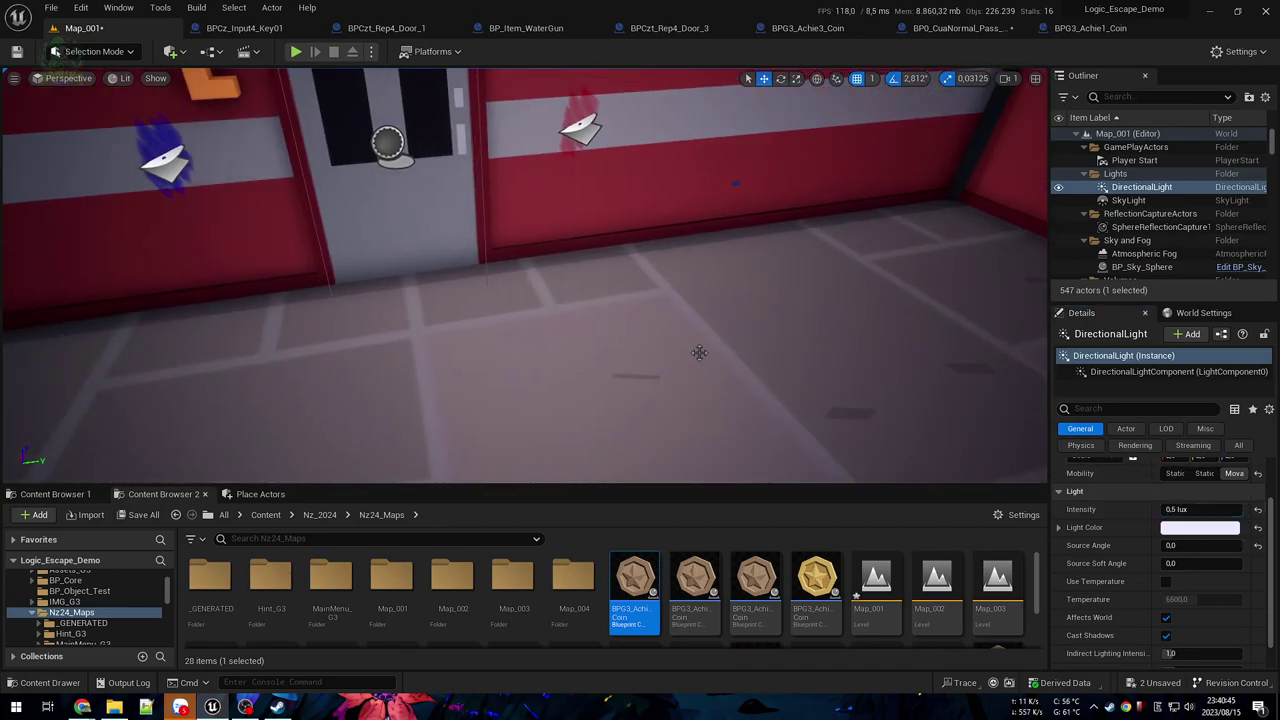
right_drag(706, 341, 643, 300)
right_drag(717, 339, 588, 222)
click(160, 80)
Step: Try Stationary mobility for the directional light, restore Movable, and inspect the shadows by the door and coffee table
scroll(1200, 591, up, 2)
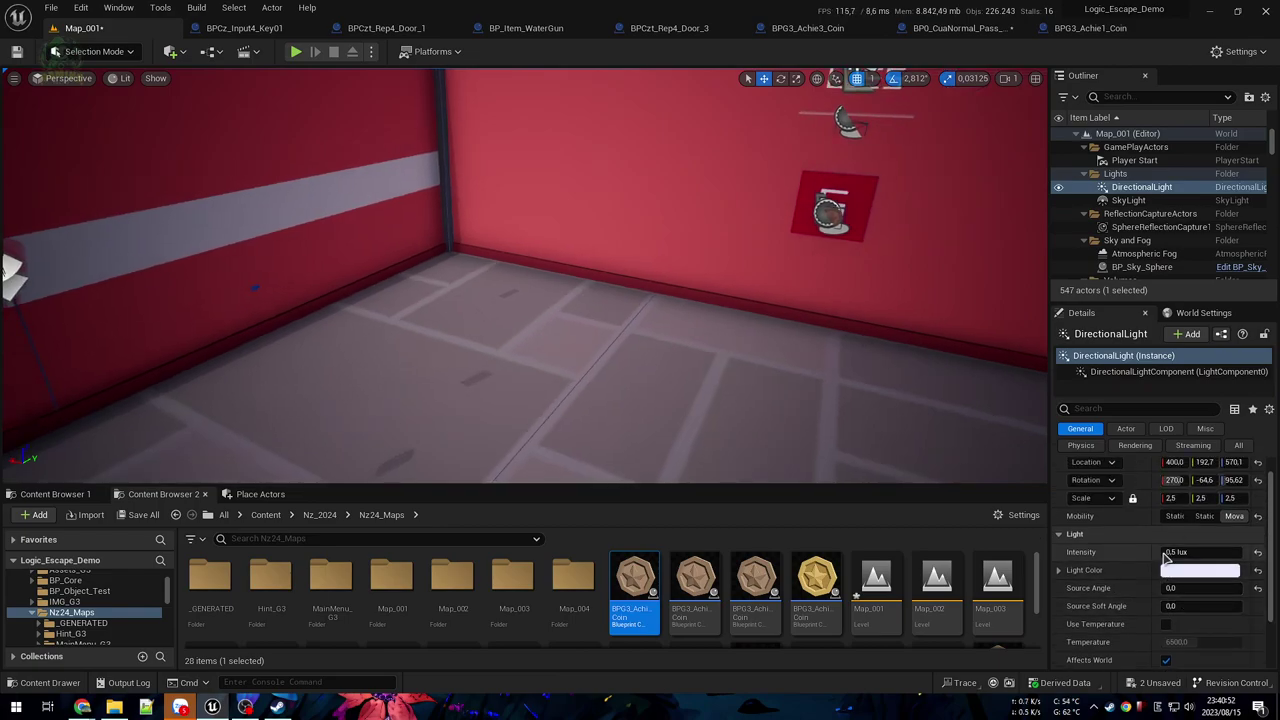
click(1205, 516)
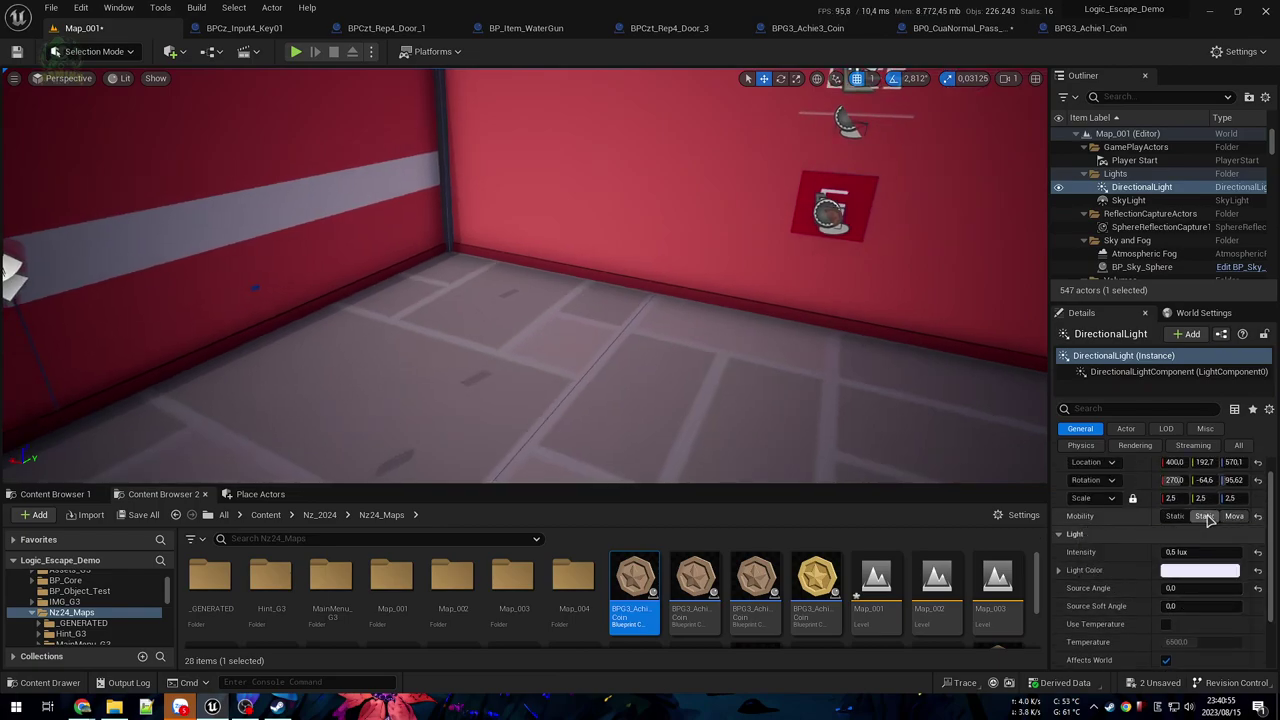
click(1234, 517)
right_drag(850, 360, 754, 411)
right_drag(586, 329, 637, 309)
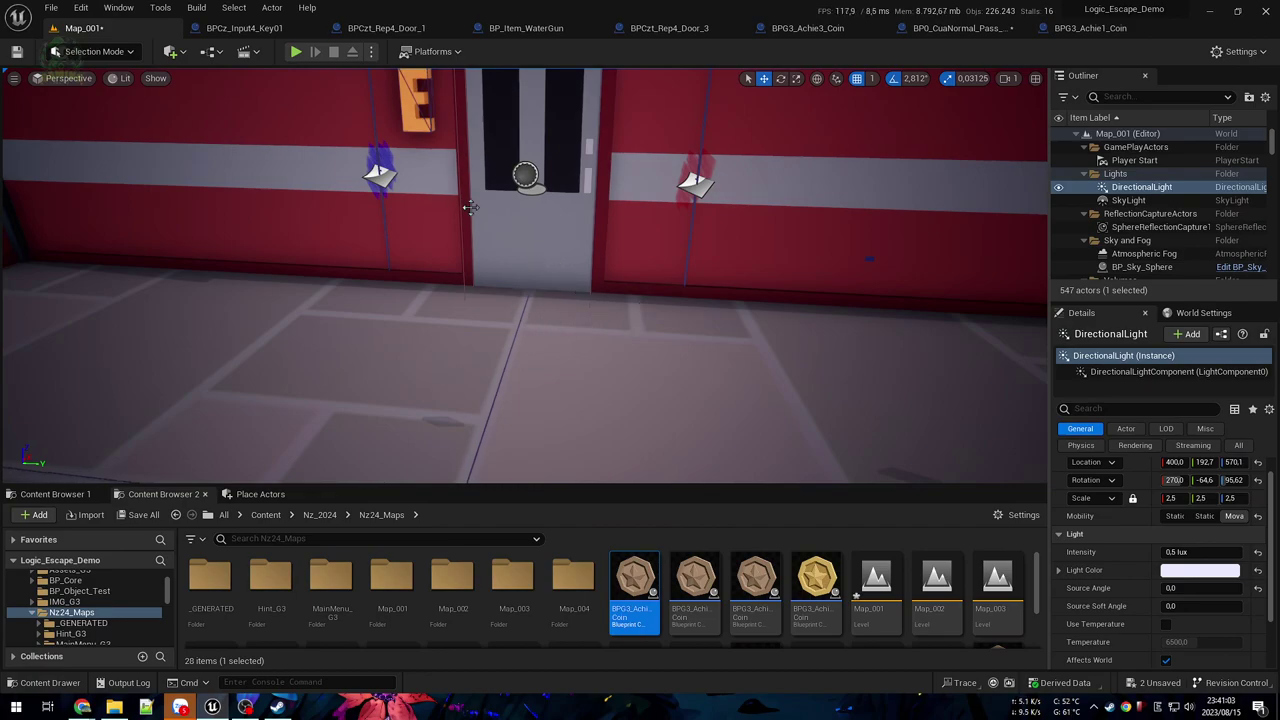
right_drag(536, 218, 662, 296)
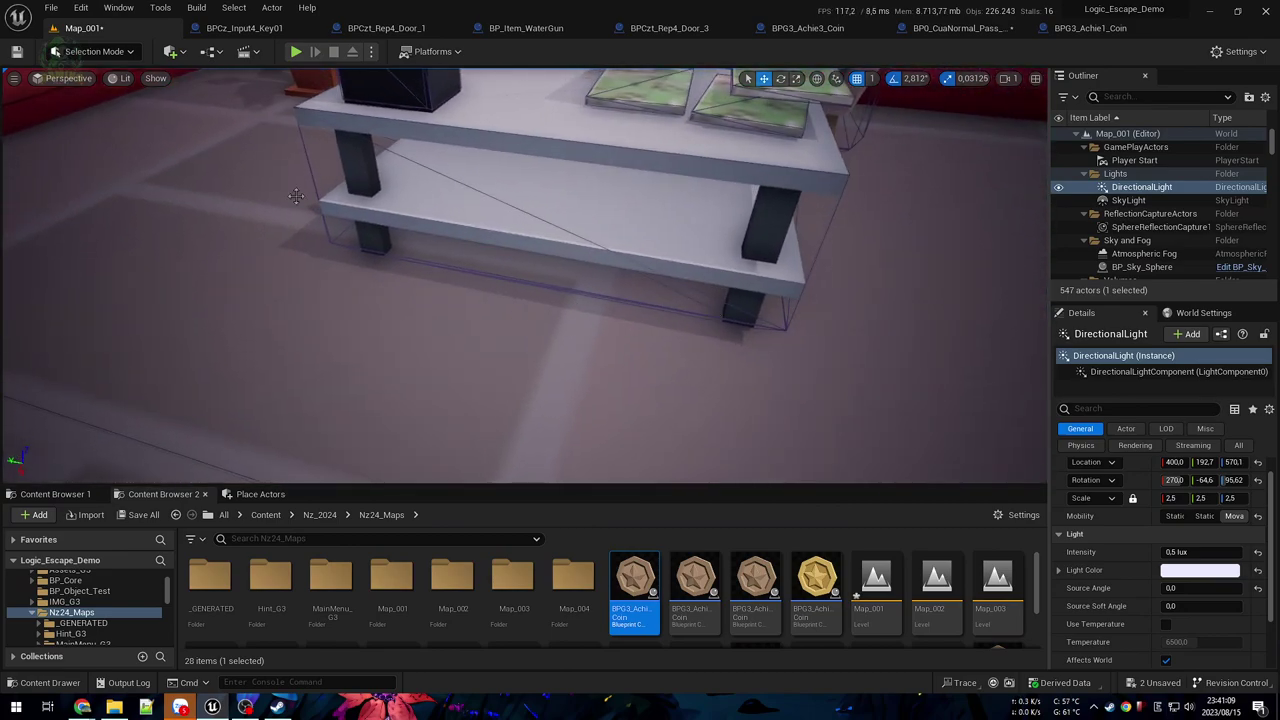
Step: Try a point light on the floor near the player start and delete it again
right_drag(525, 276, 640, 235)
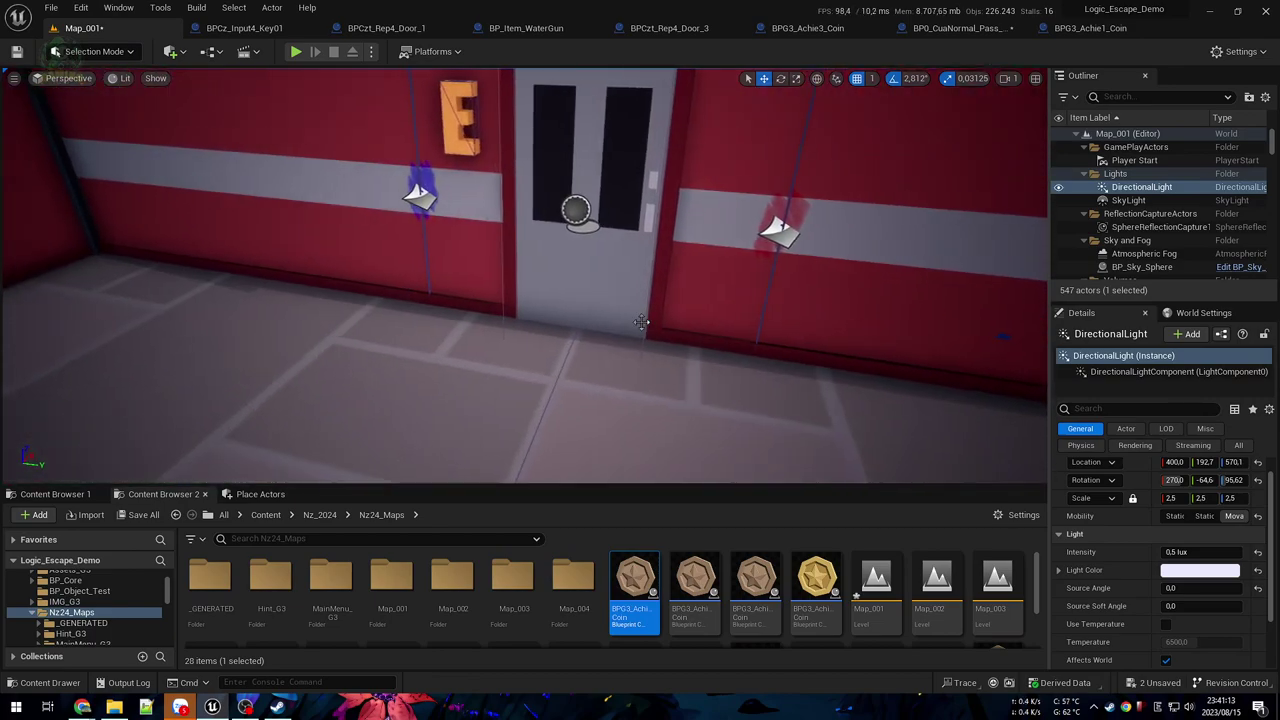
right_drag(584, 469, 400, 360)
right_drag(620, 285, 625, 405)
right_drag(640, 310, 648, 400)
key(l)
click(639, 363)
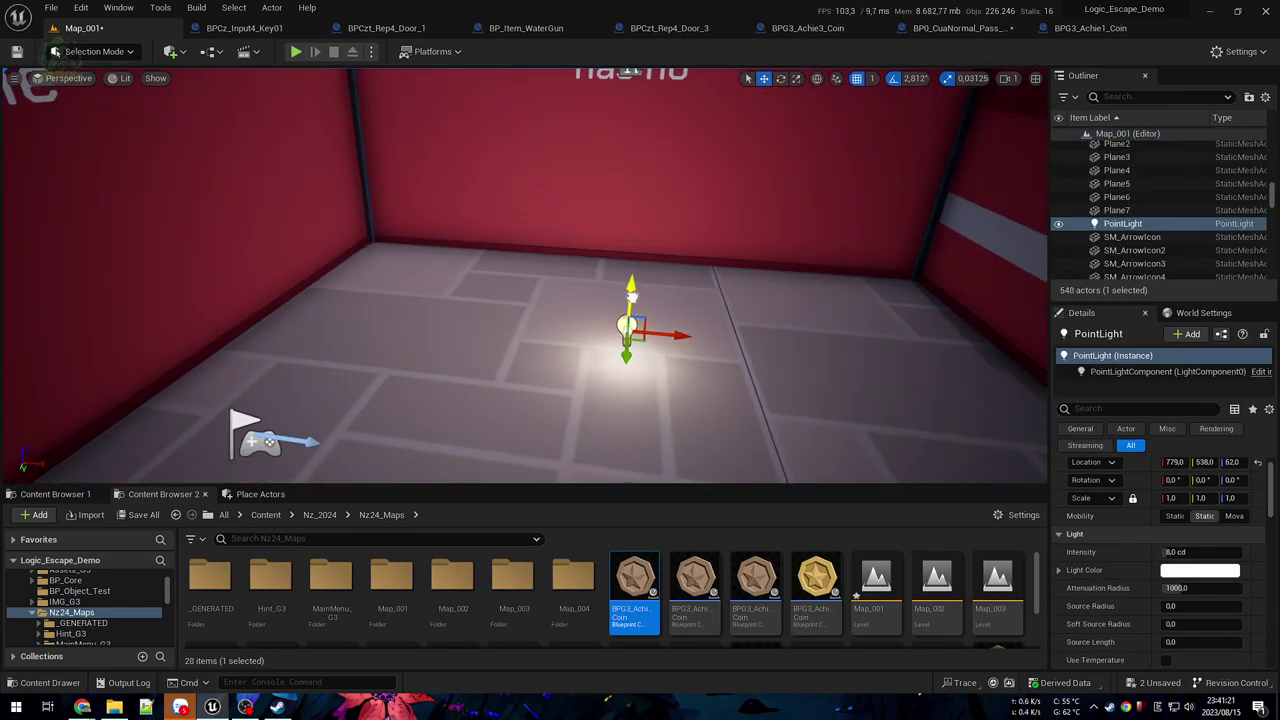
right_drag(675, 315, 440, 366)
click(1179, 522)
key(Delete)
Step: Select the red wall carrying the "has no" text and review the viewport's show flags
right_drag(620, 345, 573, 340)
click(560, 340)
click(157, 78)
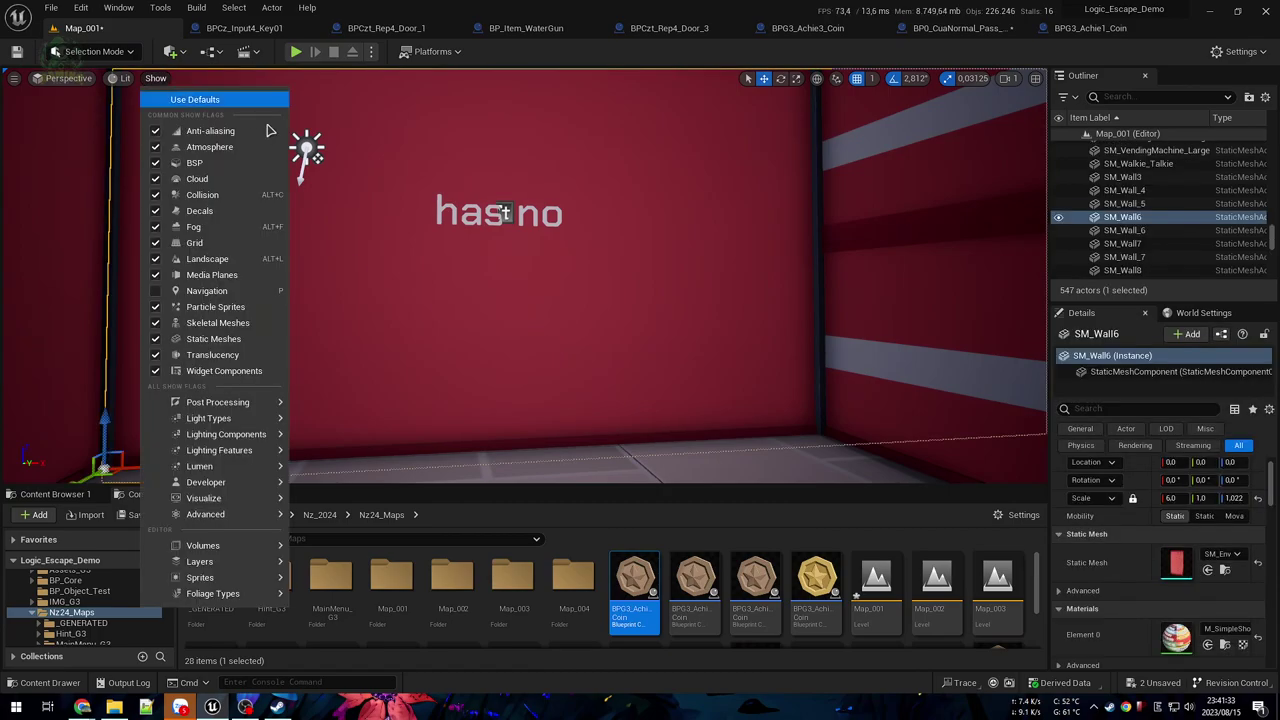
right_drag(477, 259, 900, 325)
key(w)
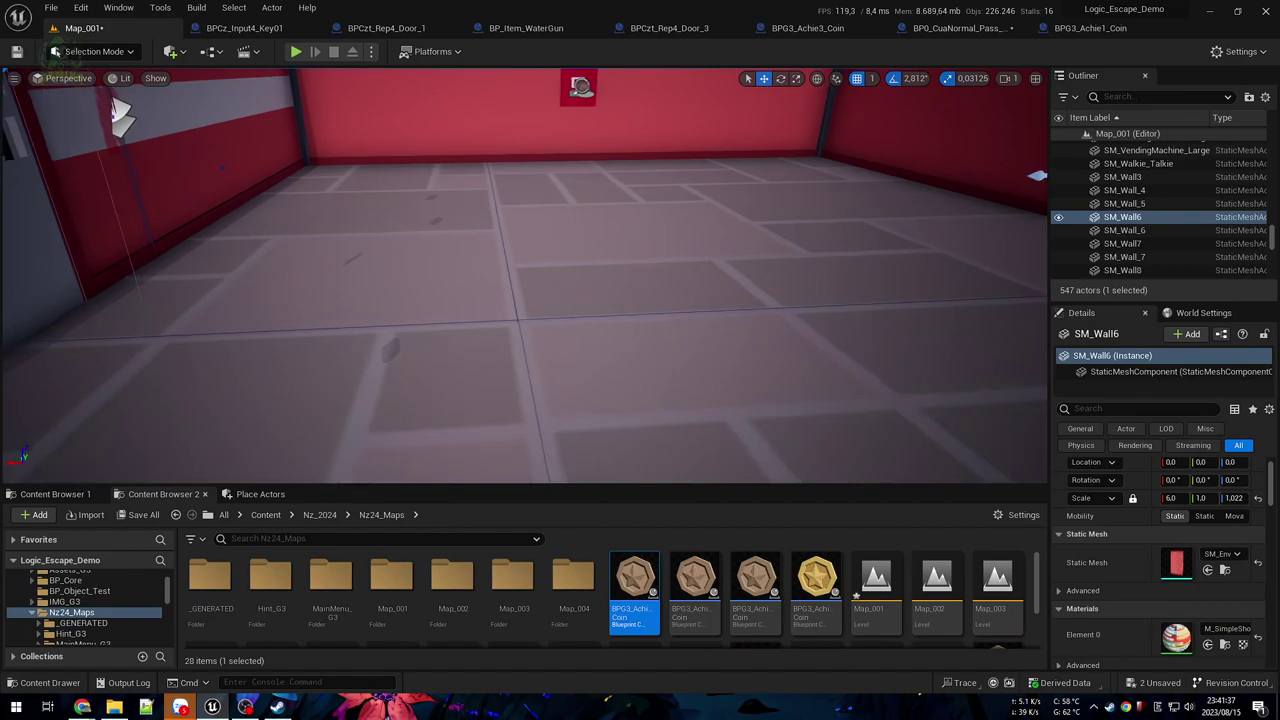
Step: Select the star coin beside the red number sign and examine its shading from several angles
right_drag(640, 400, 700, 320)
key(w)
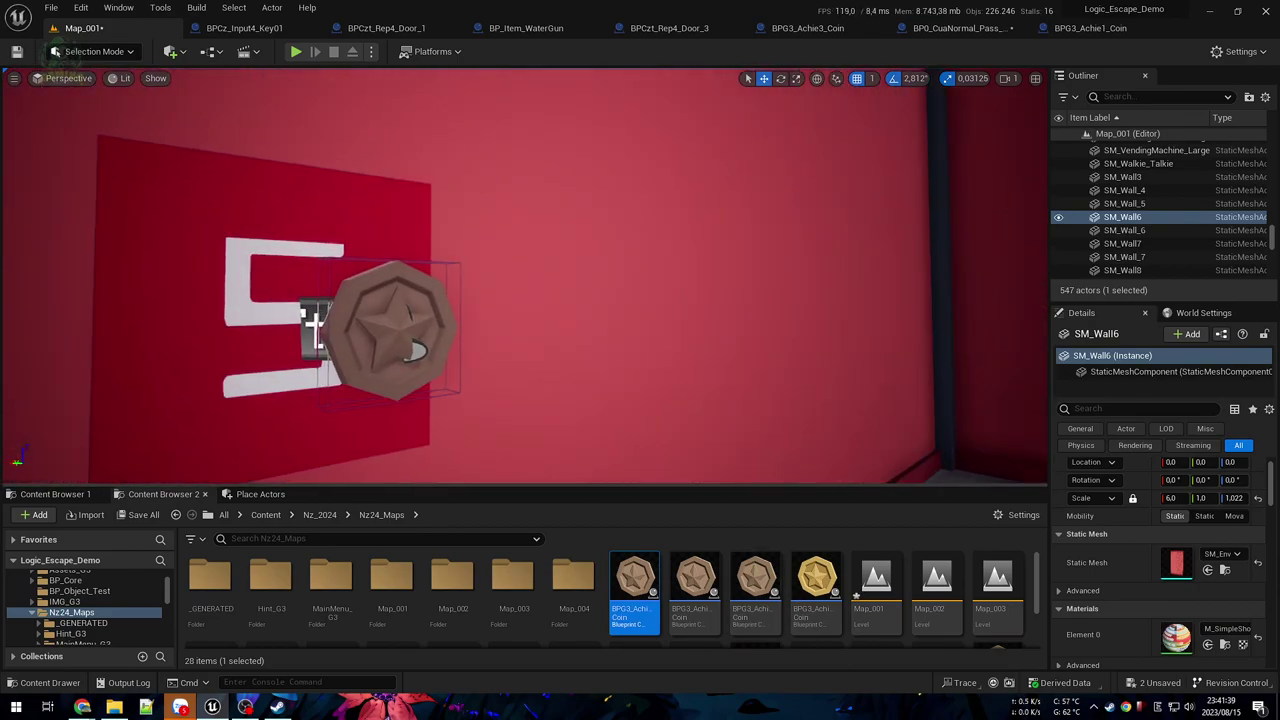
click(425, 330)
right_drag(425, 330, 495, 395)
key(a)
key(w)
key(s)
key(w)
right_drag(553, 173, 360, 170)
key(d)
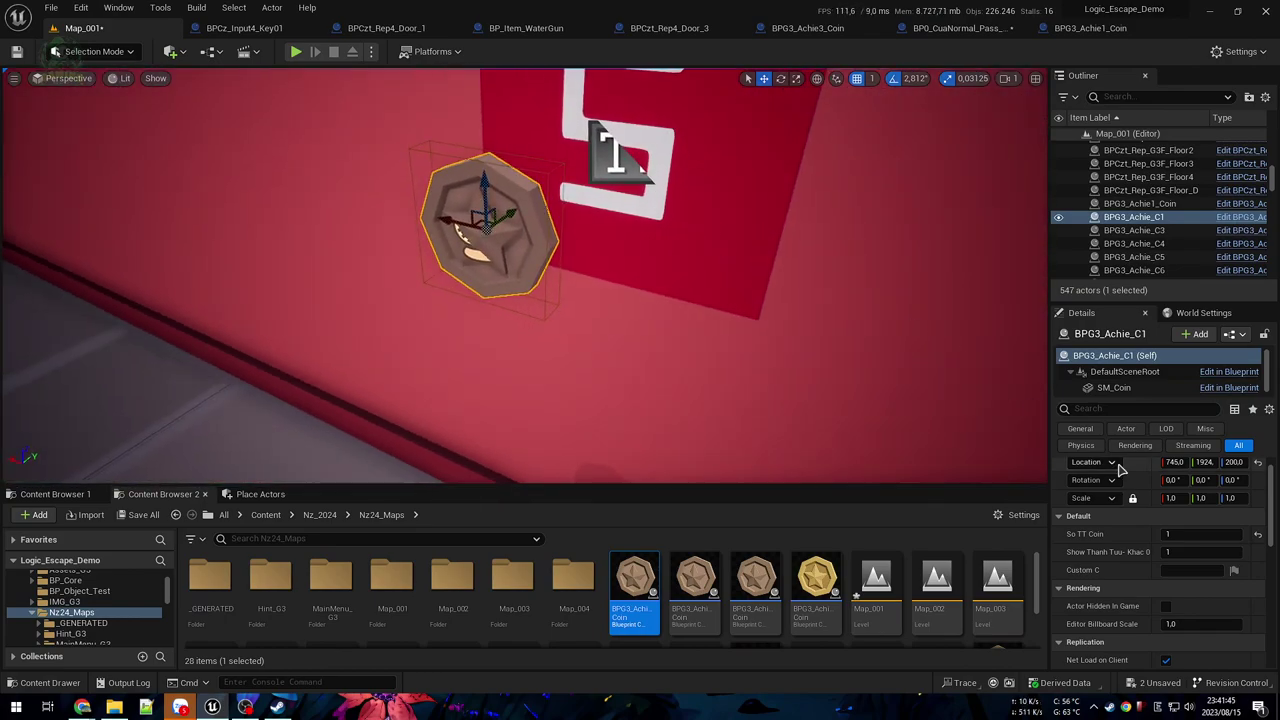
right_drag(714, 443, 470, 445)
Step: Place the SM_Icon_Coin_Achi static mesh in the room in front of the door
scroll(714, 443, down, 4)
scroll(719, 607, down, 2)
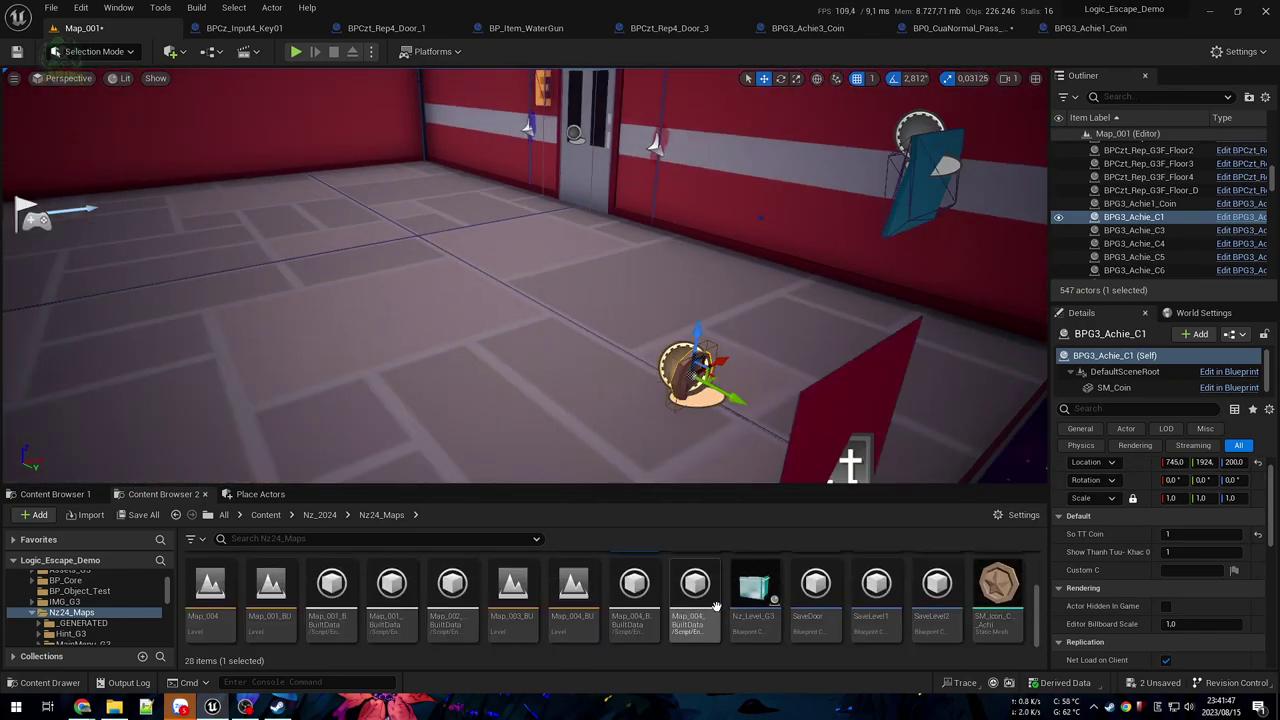
drag(998, 590, 468, 213)
key(w)
right_drag(494, 210, 396, 204)
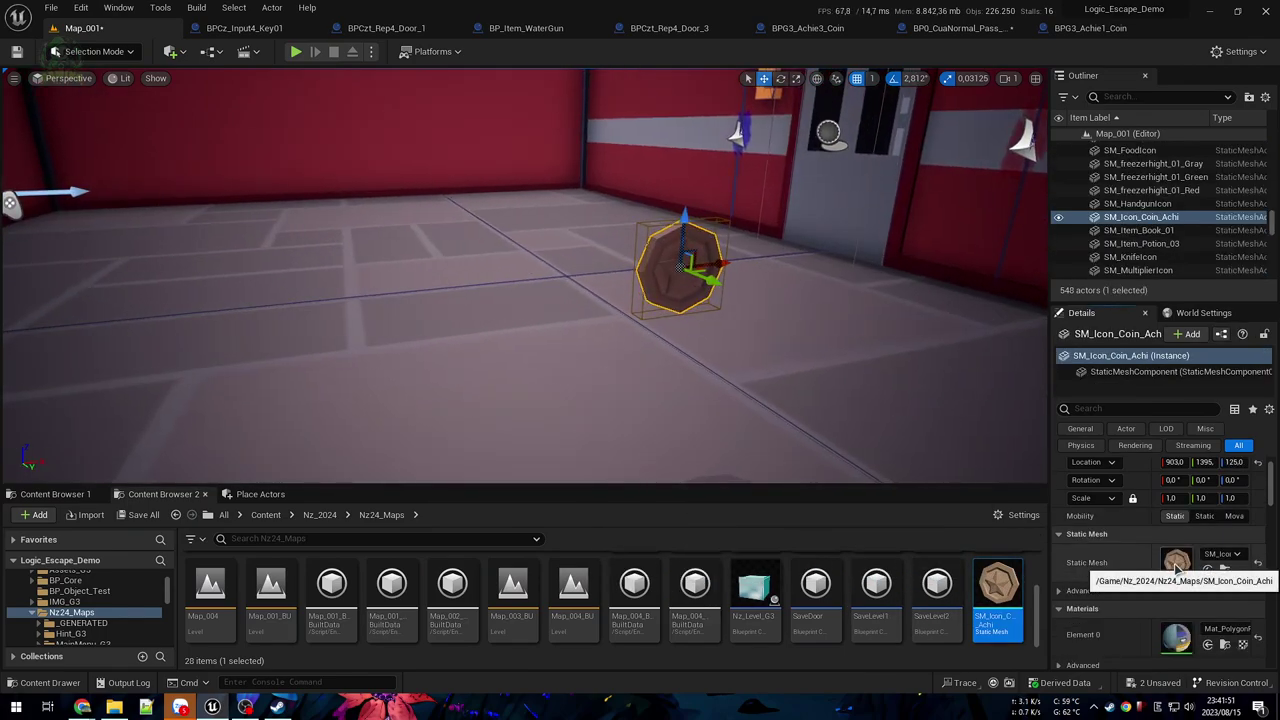
Step: Open the placed coin's static mesh in its editor and examine its shading and shadow from several sides
double_click(1177, 562)
key(w)
right_drag(470, 370, 450, 435)
key(s)
key(w)
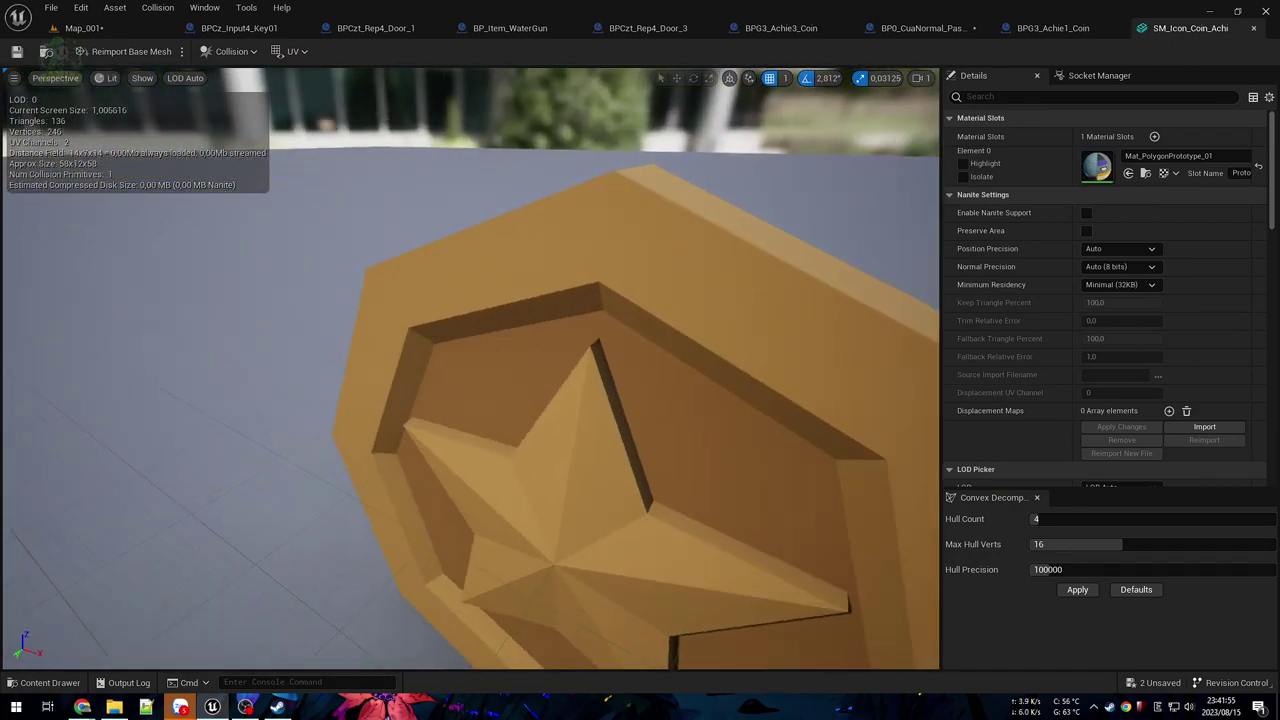
right_drag(550, 362, 440, 370)
key(s)
click(550, 362)
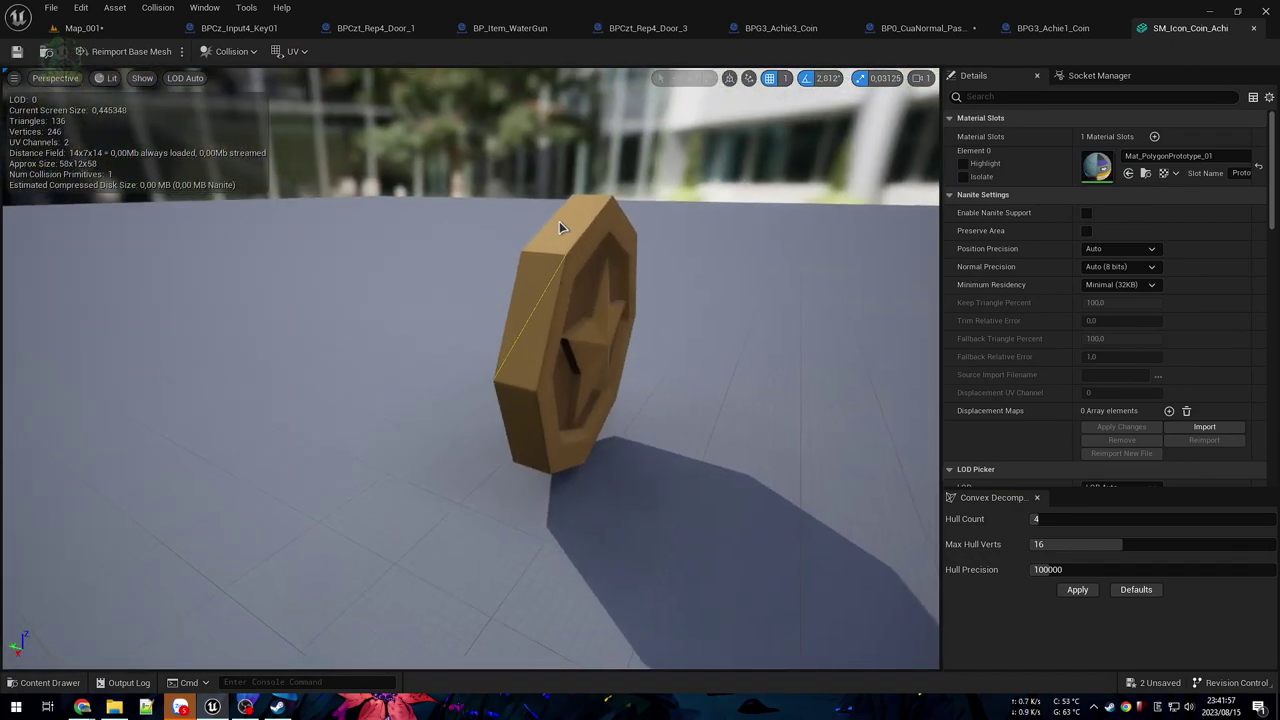
key(a)
right_drag(586, 235, 805, 243)
key(w)
key(s)
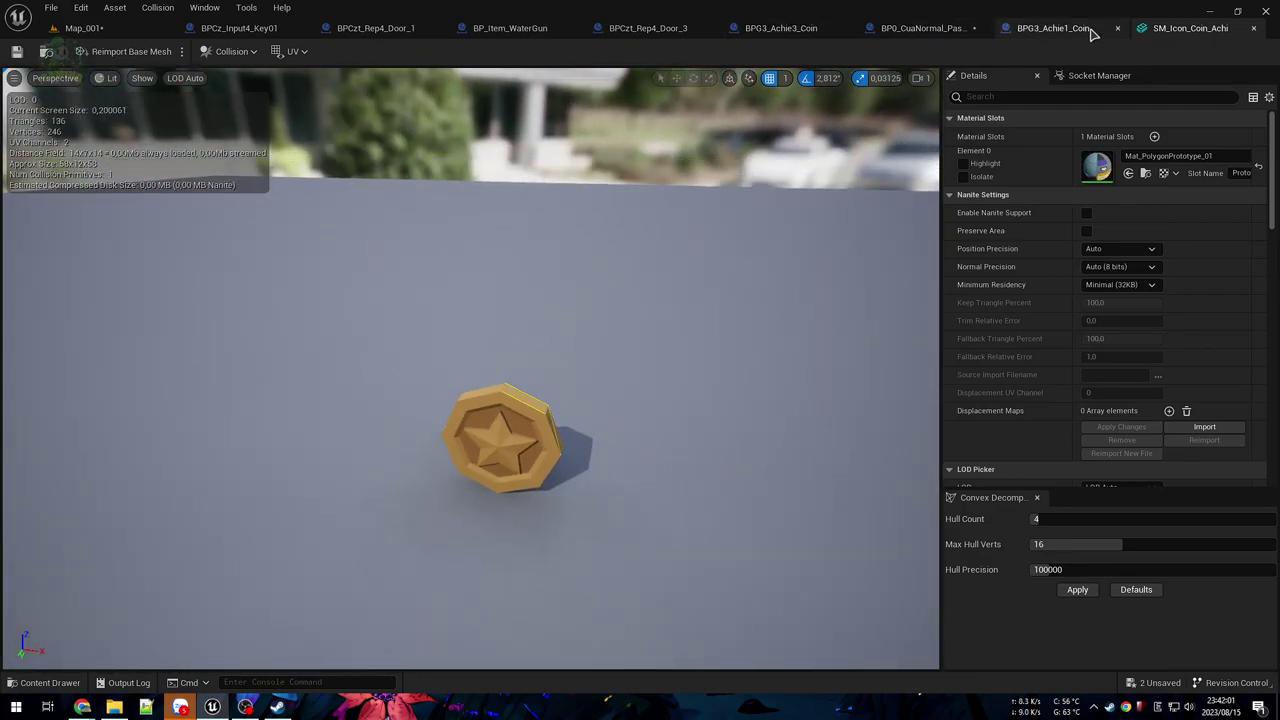
Step: Close the coin mesh editor, return to Map_001 and examine the rooms' lighting up to the number keypad panel
click(1253, 28)
click(102, 32)
right_drag(520, 260, 650, 240)
key(w)
key(a)
key(w)
right_drag(581, 210, 740, 230)
key(s)
key(w)
key(w)
right_drag(549, 251, 752, 275)
click(549, 251)
key(w)
key(a)
key(w)
key(s)
right_drag(484, 238, 456, 349)
key(a)
key(s)
key(w)
key(a)
key(w)
click(525, 246)
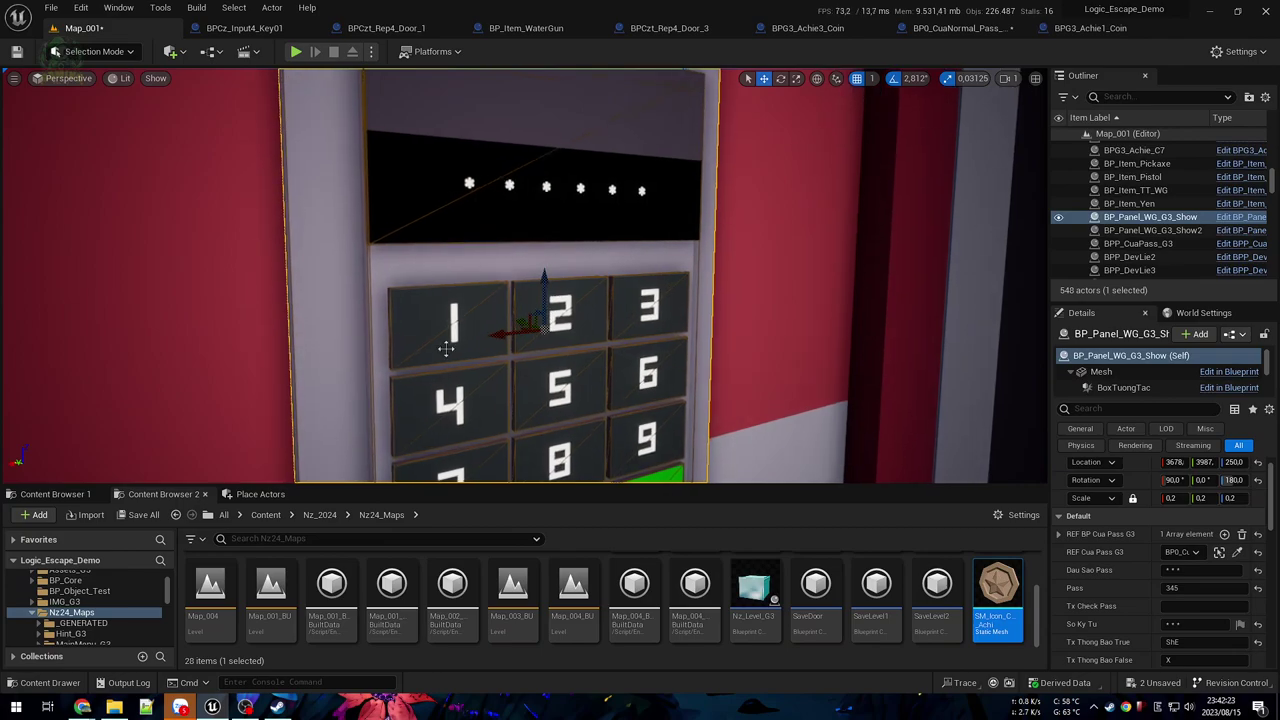
Step: Examine the lighting on the building walls and the floor shadows in front of the E door
right_drag(628, 303, 803, 318)
key(w)
right_drag(631, 309, 765, 375)
click(449, 243)
right_drag(449, 243, 449, 256)
key(a)
right_drag(589, 297, 435, 300)
key(s)
key(d)
key(s)
right_drag(449, 237, 449, 237)
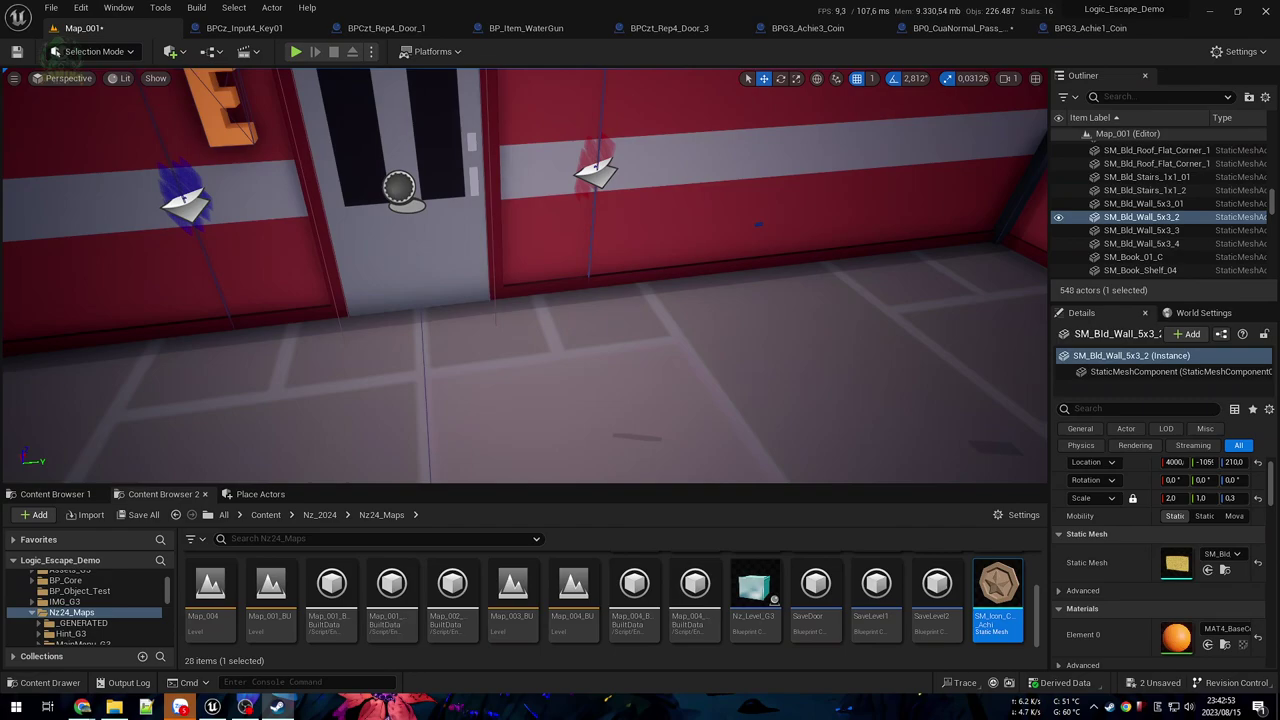
Step: Minimize the Unreal Editor, switch to the Steam profile in Chrome and go to the Steam store home page
click(1214, 13)
click(1214, 13)
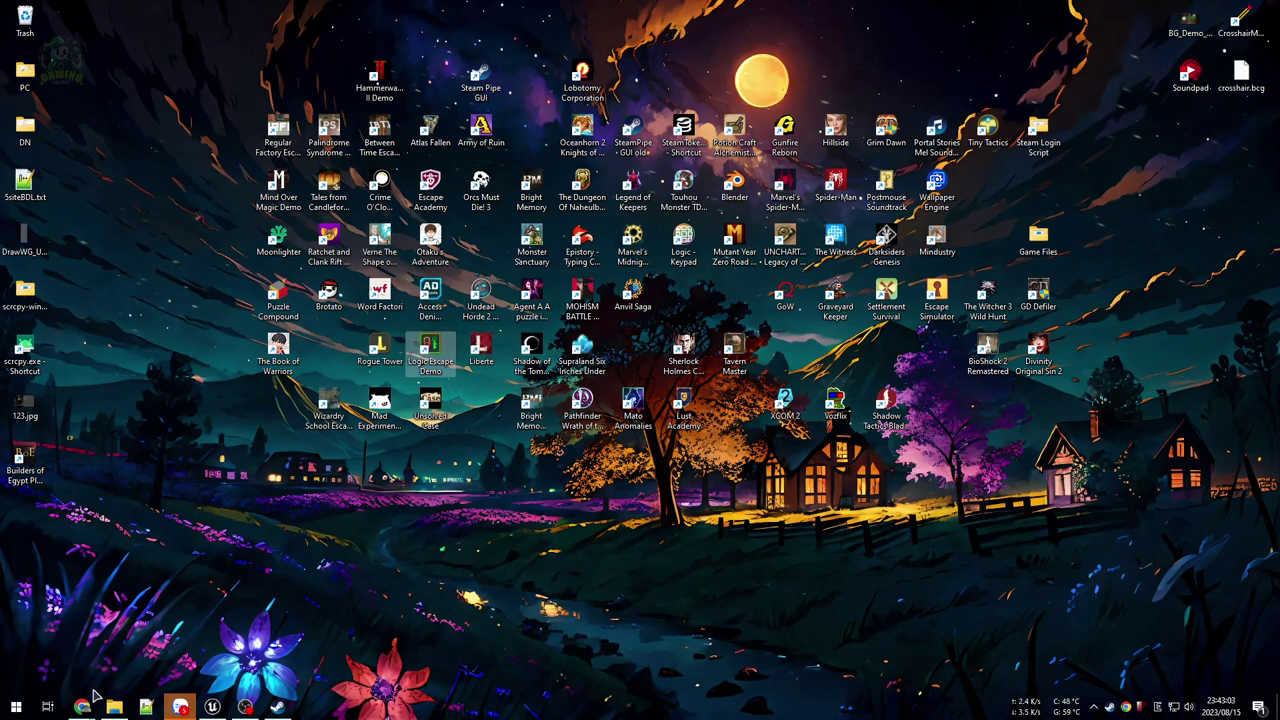
mouse_move(88, 703)
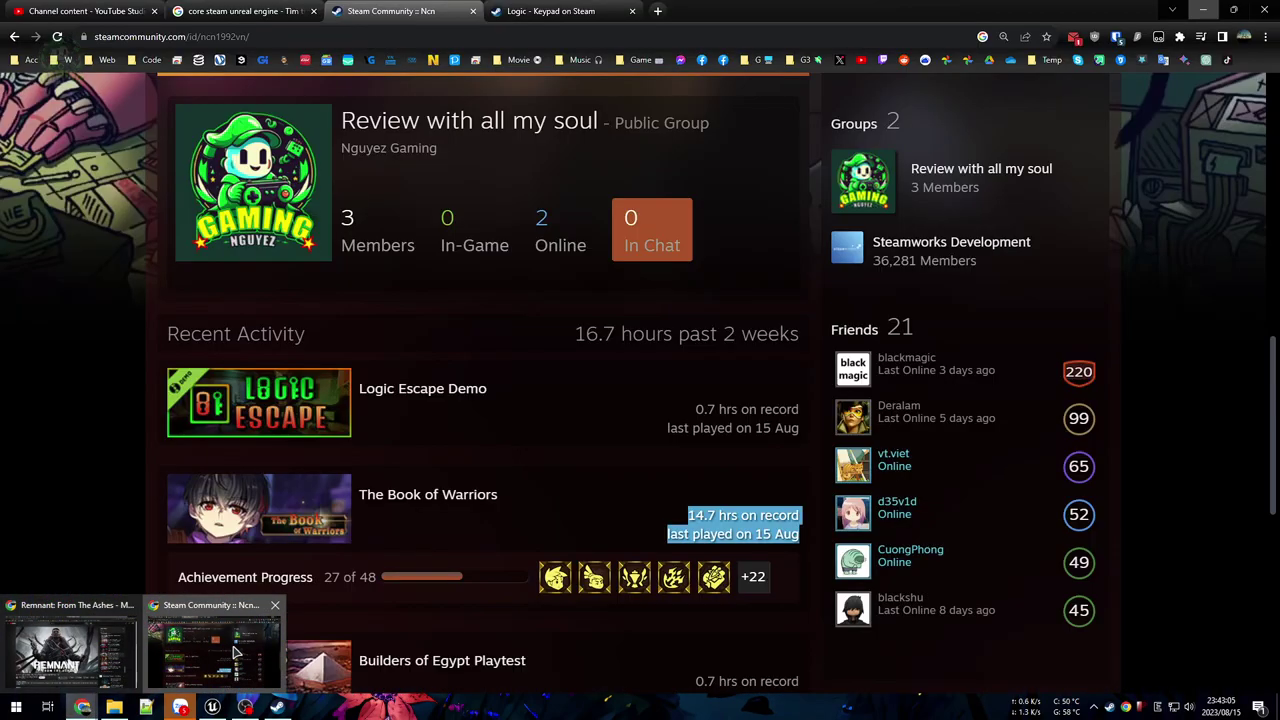
click(235, 652)
scroll(591, 514, down, 5)
scroll(591, 514, up, 15)
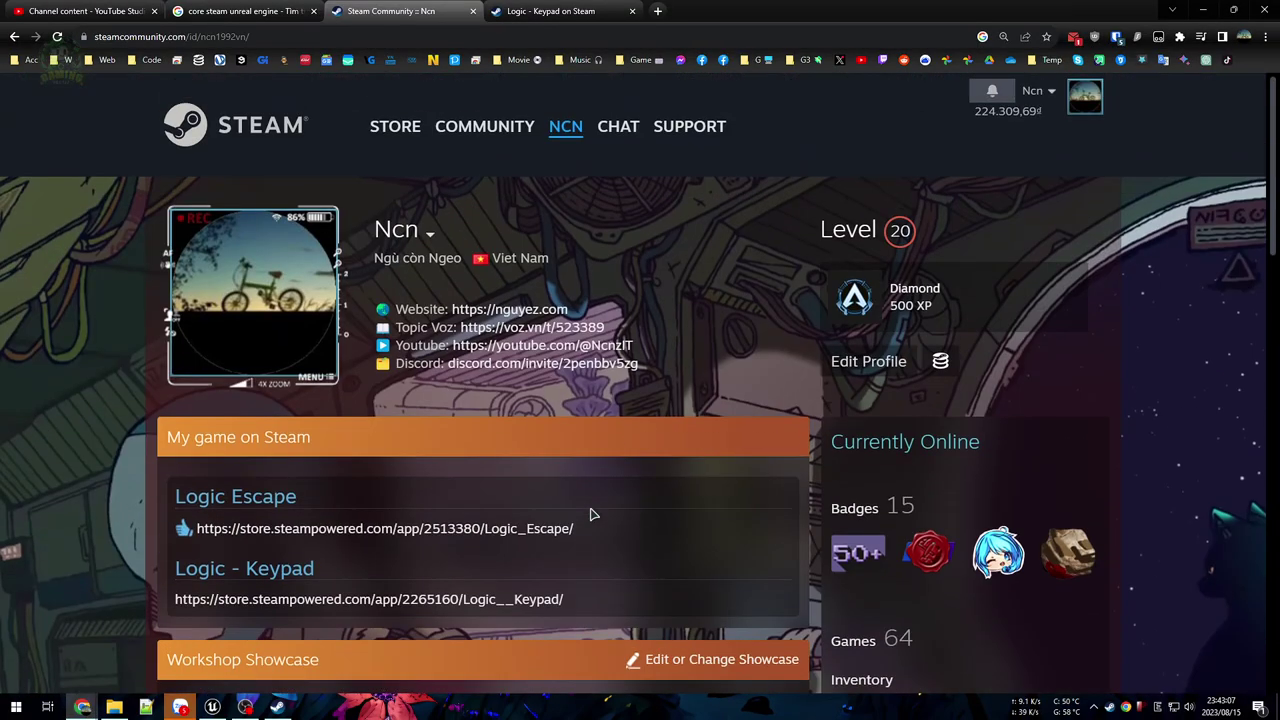
click(282, 127)
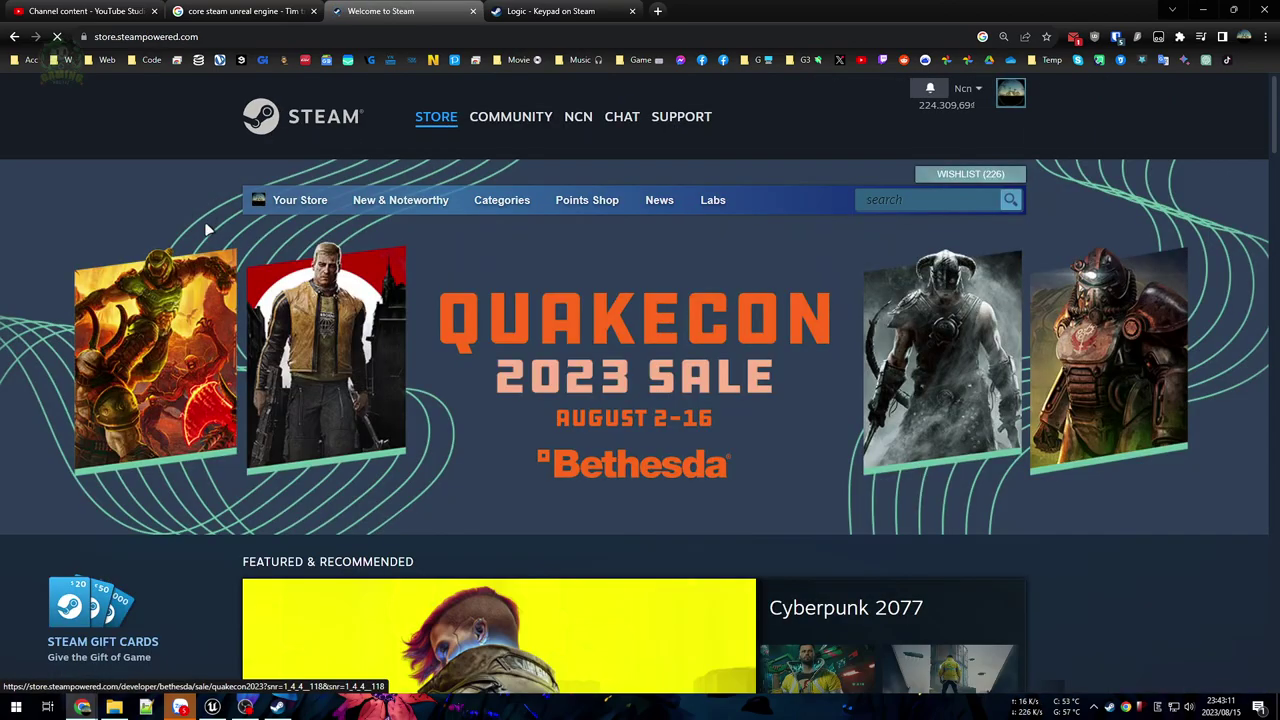
Step: Look through the store home page's game recommendations and discovery queue
scroll(208, 254, down, 8)
scroll(957, 423, down, 10)
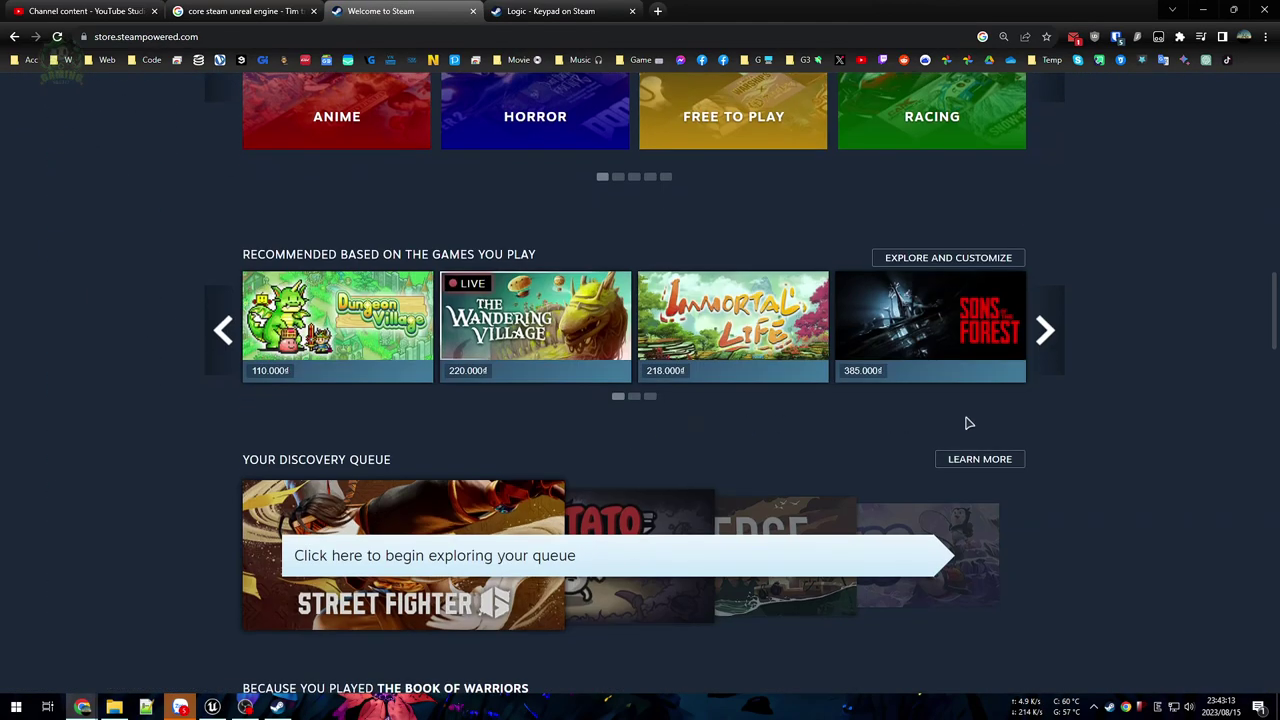
scroll(1063, 426, up, 8)
scroll(1099, 425, up, 10)
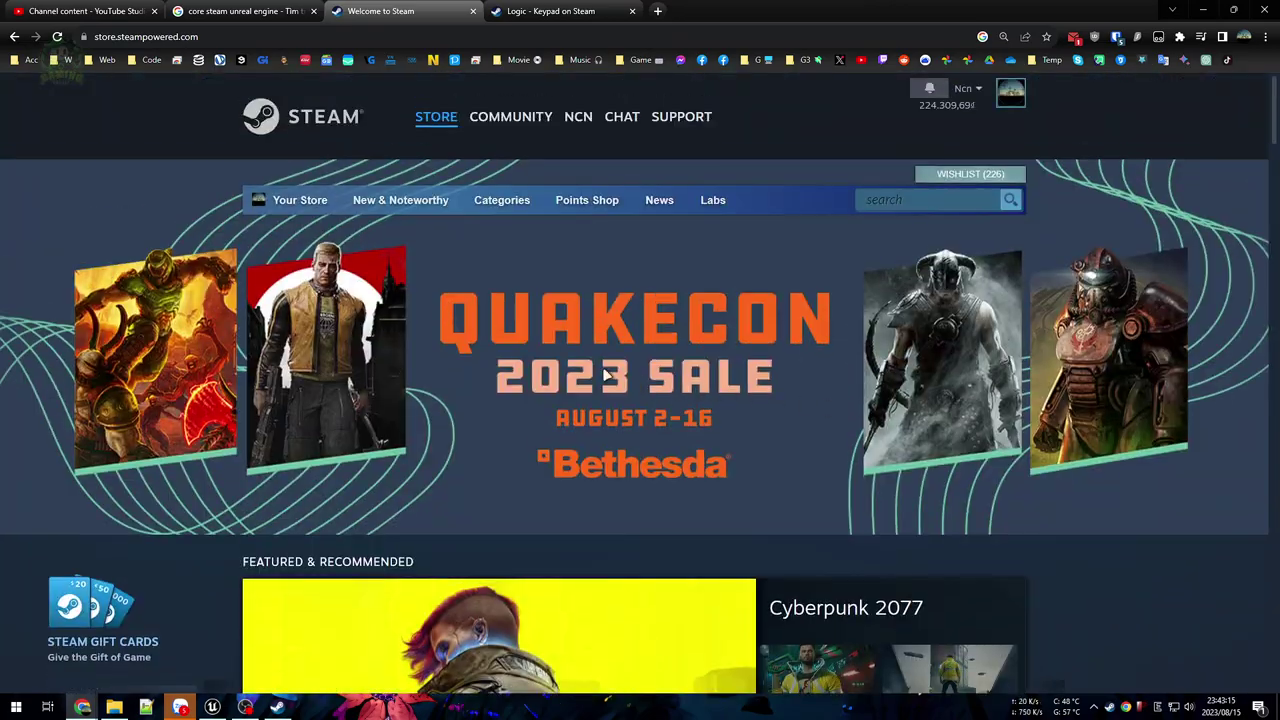
scroll(1048, 396, down, 9)
scroll(562, 440, down, 5)
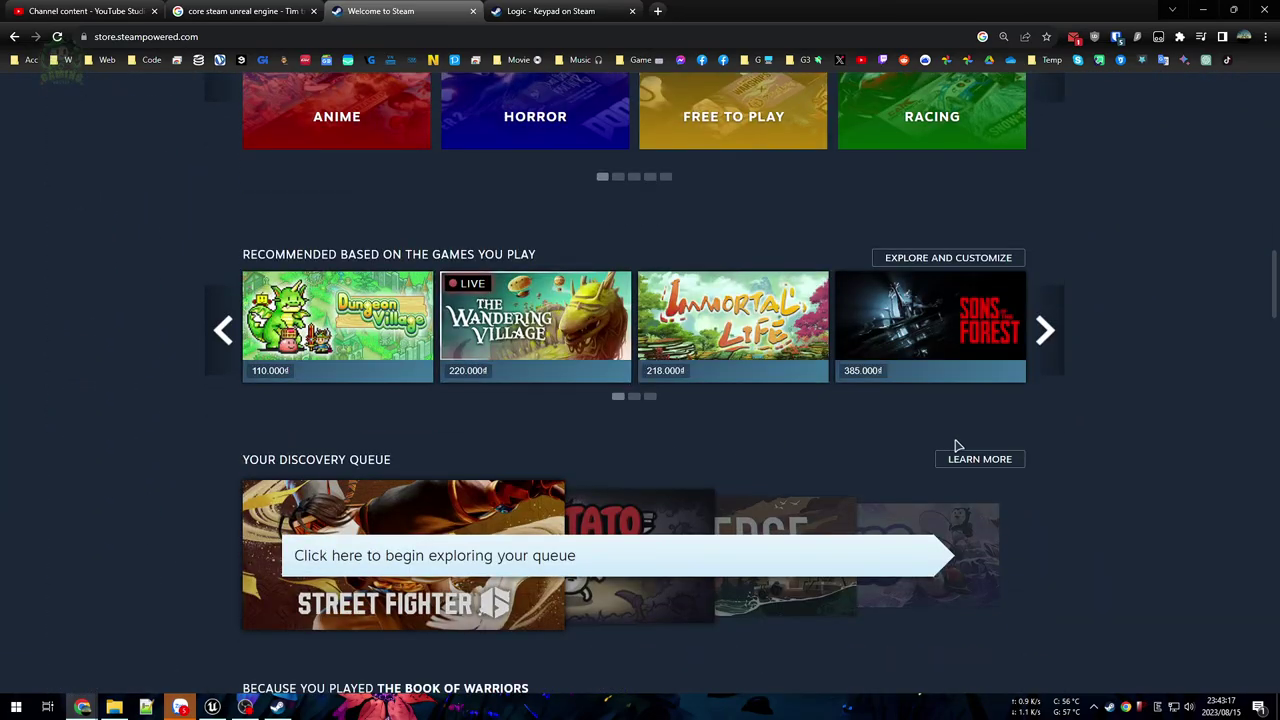
scroll(1108, 399, down, 3)
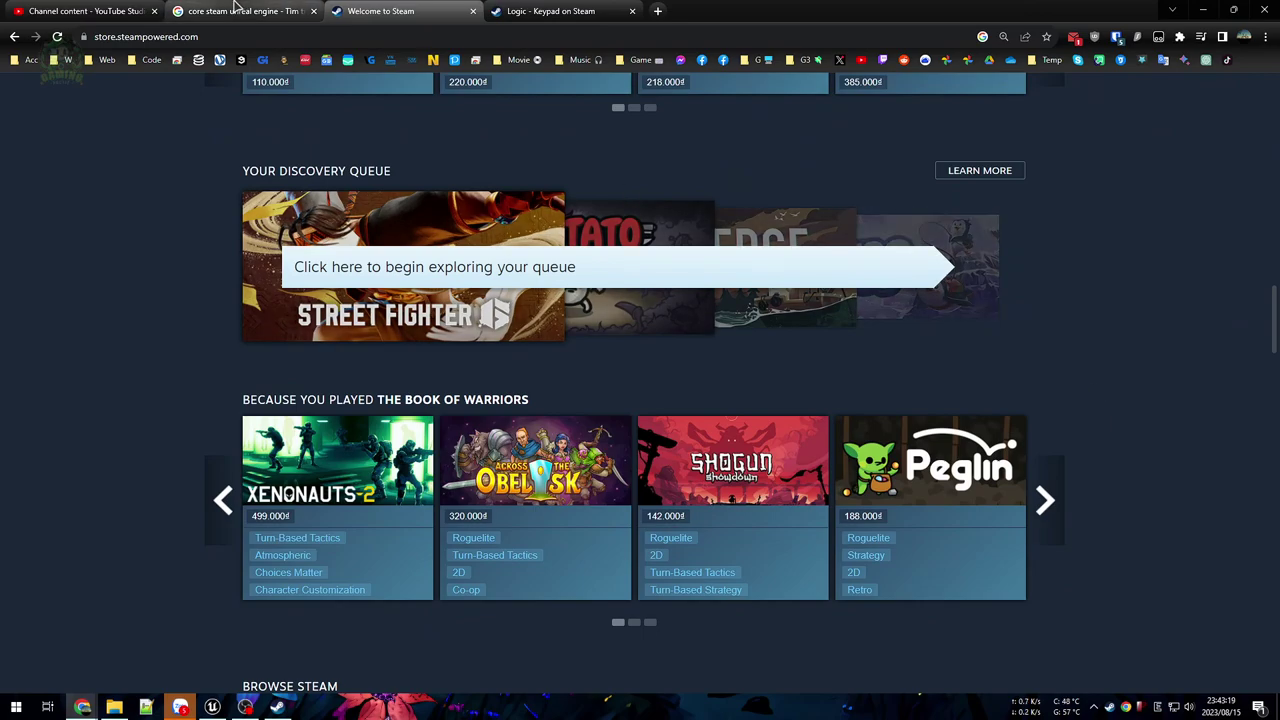
Step: Move the Into Samomor store page from the other Chrome window into this window as the last tab
click(85, 708)
click(213, 650)
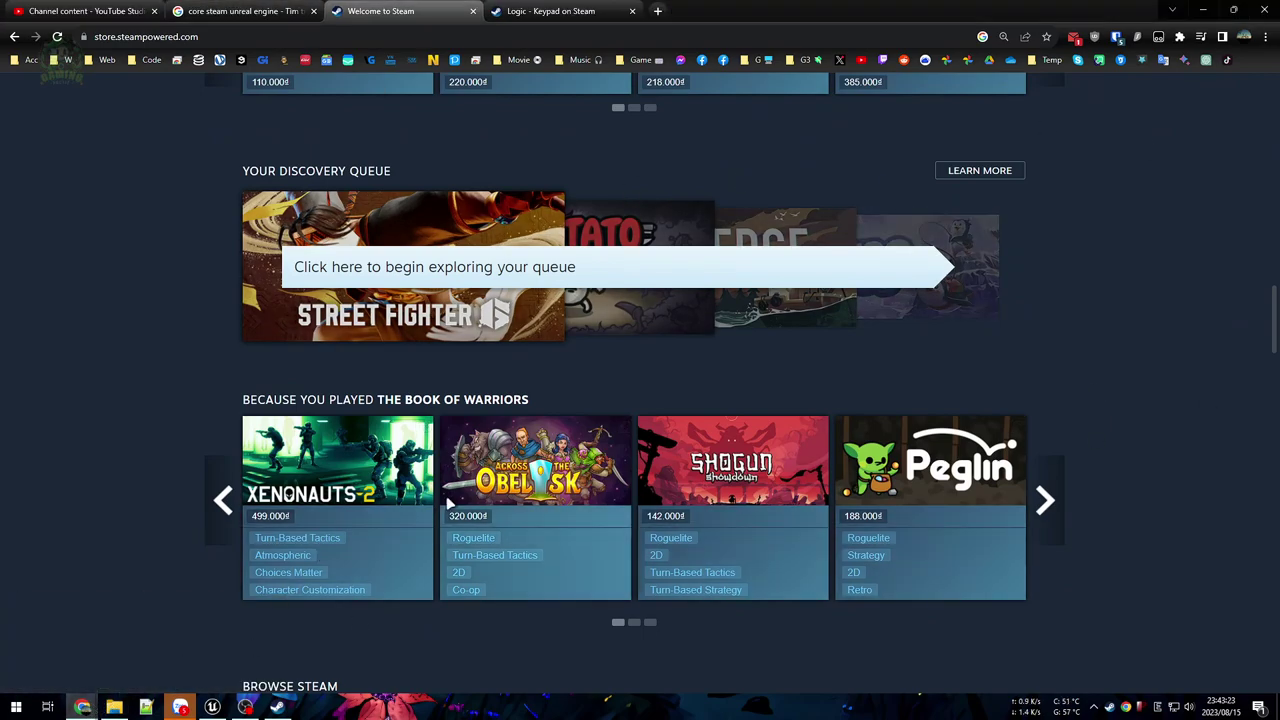
click(108, 712)
click(85, 708)
click(72, 652)
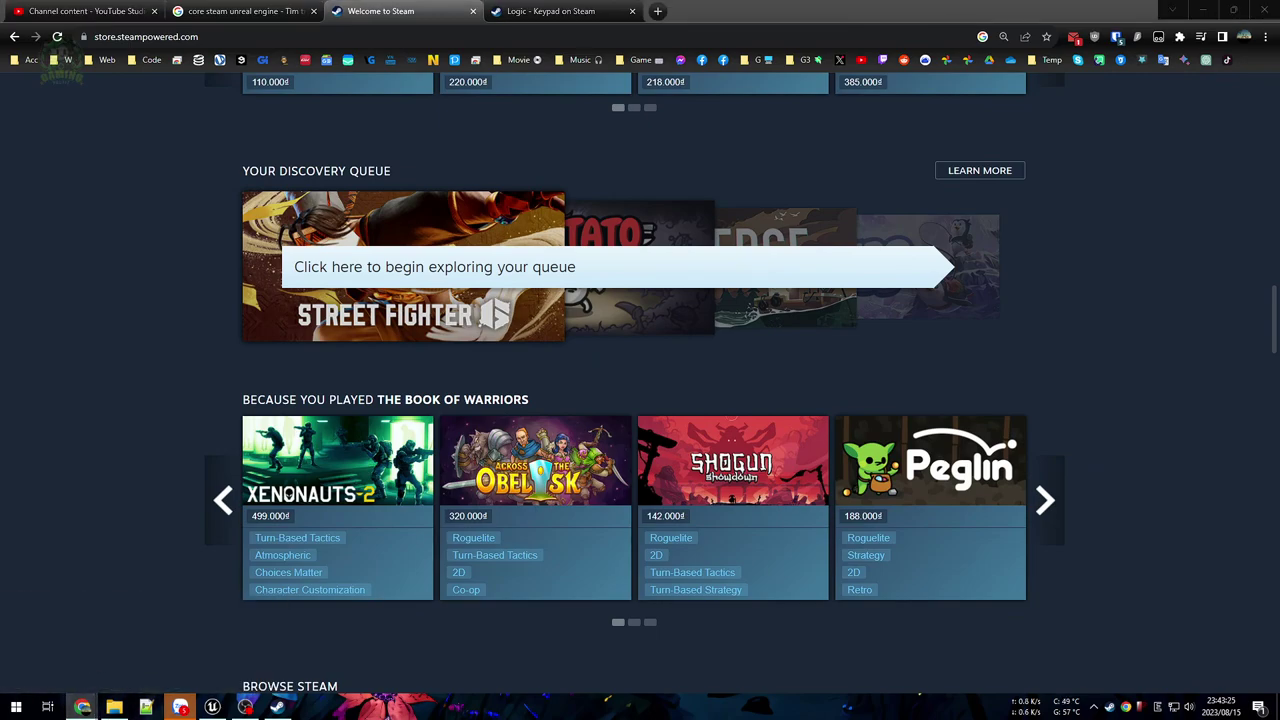
drag(1279, 10, 808, 10)
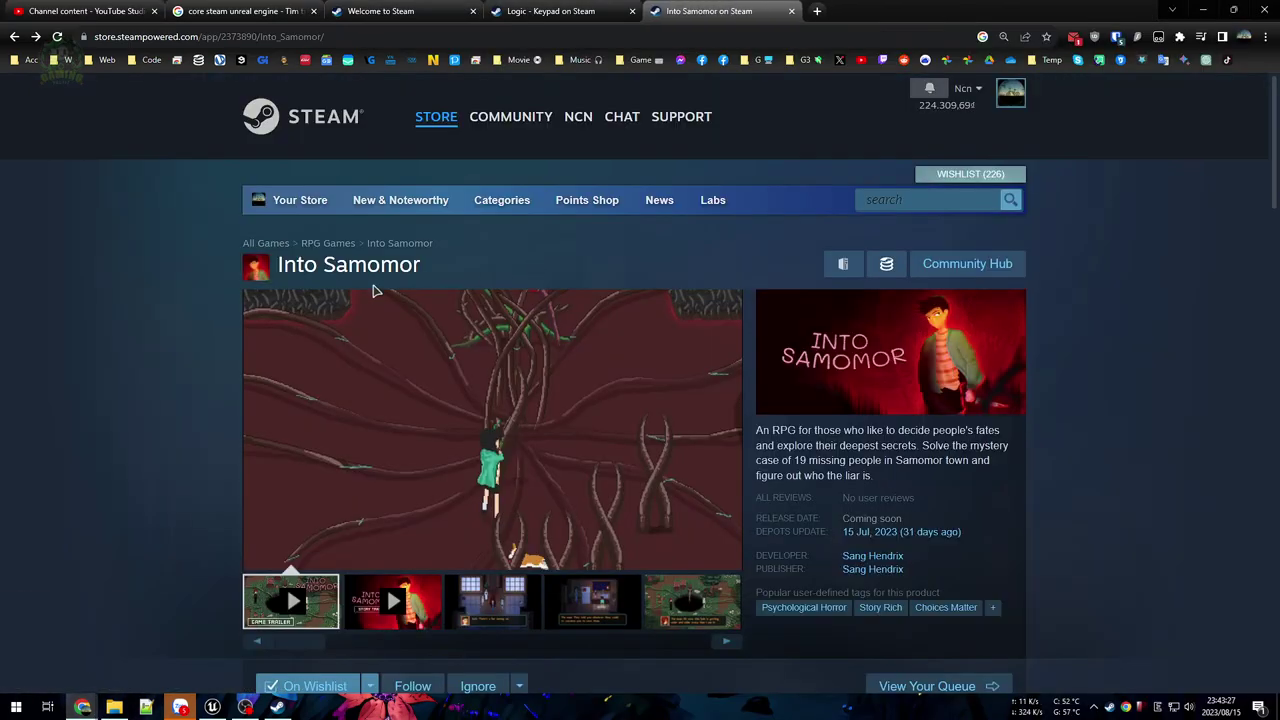
scroll(1017, 484, down, 3)
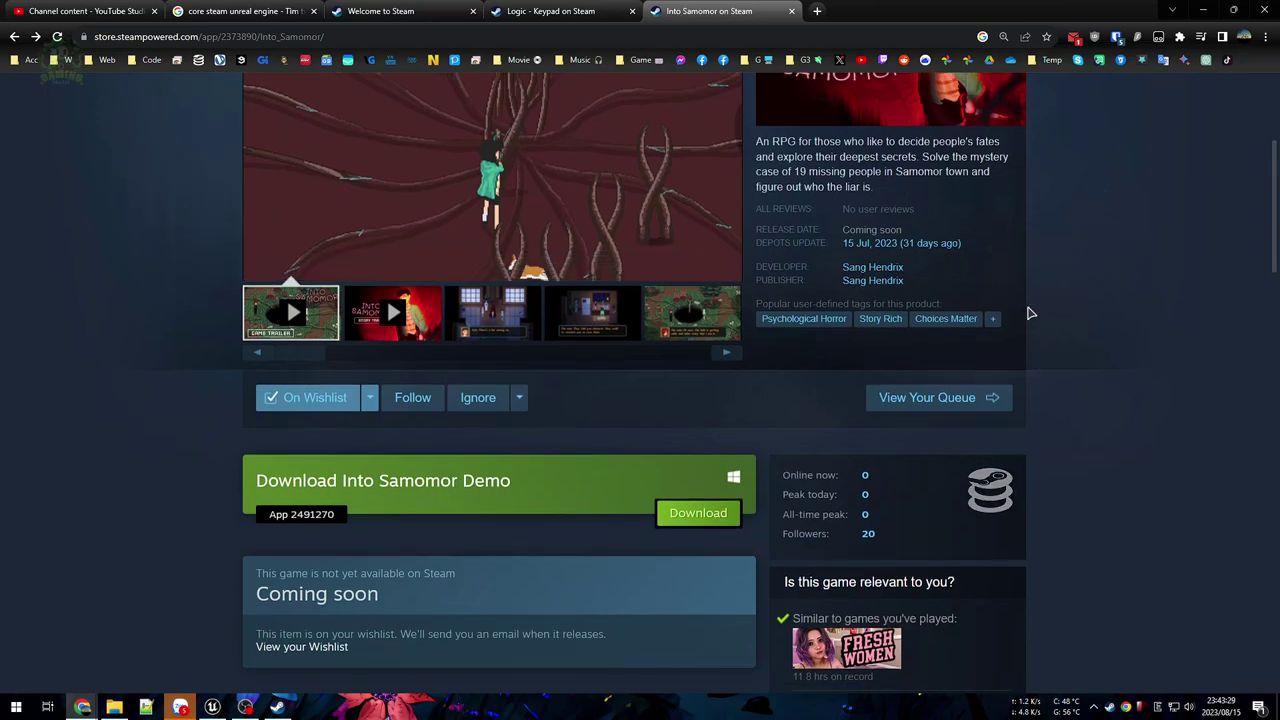
click(992, 320)
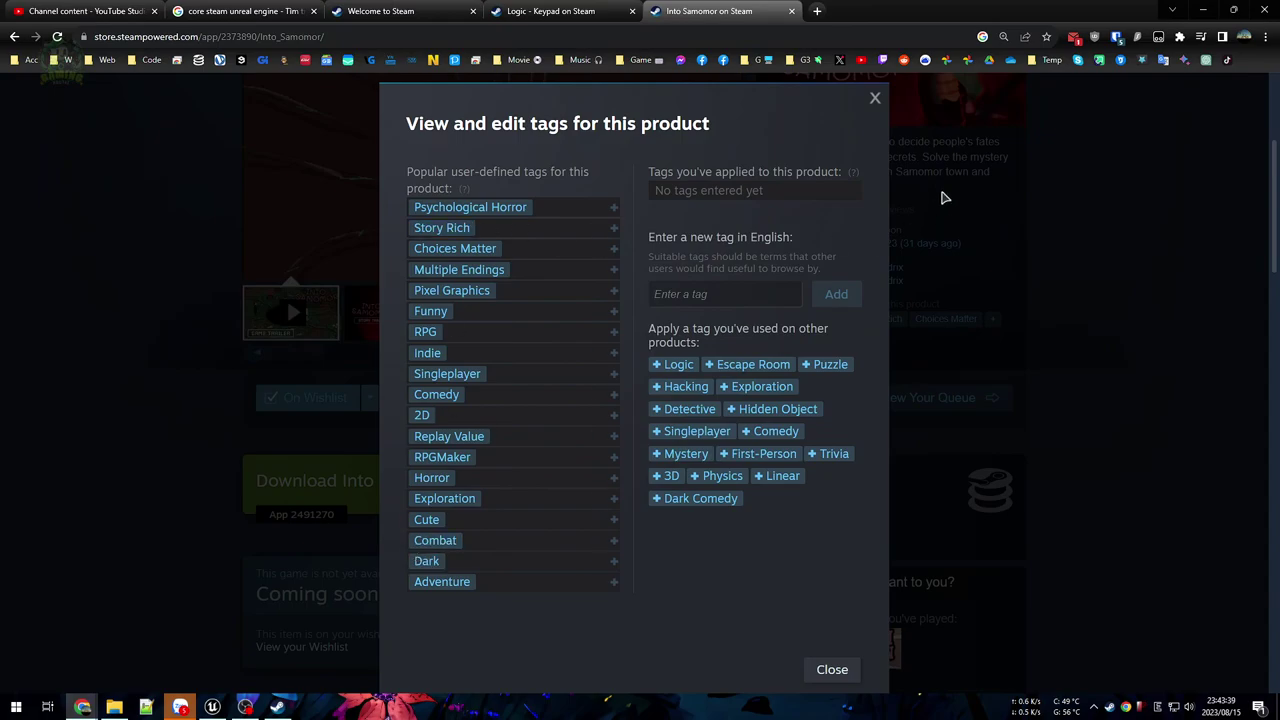
click(875, 100)
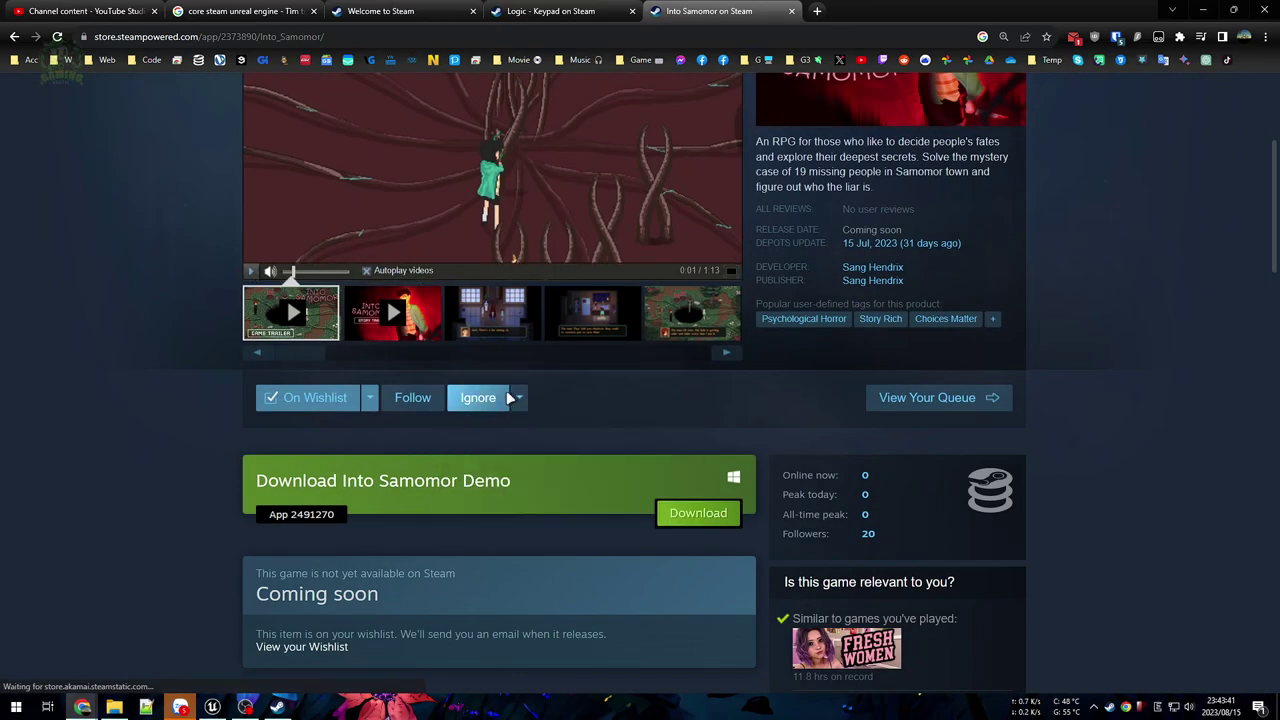
scroll(597, 443, up, 3)
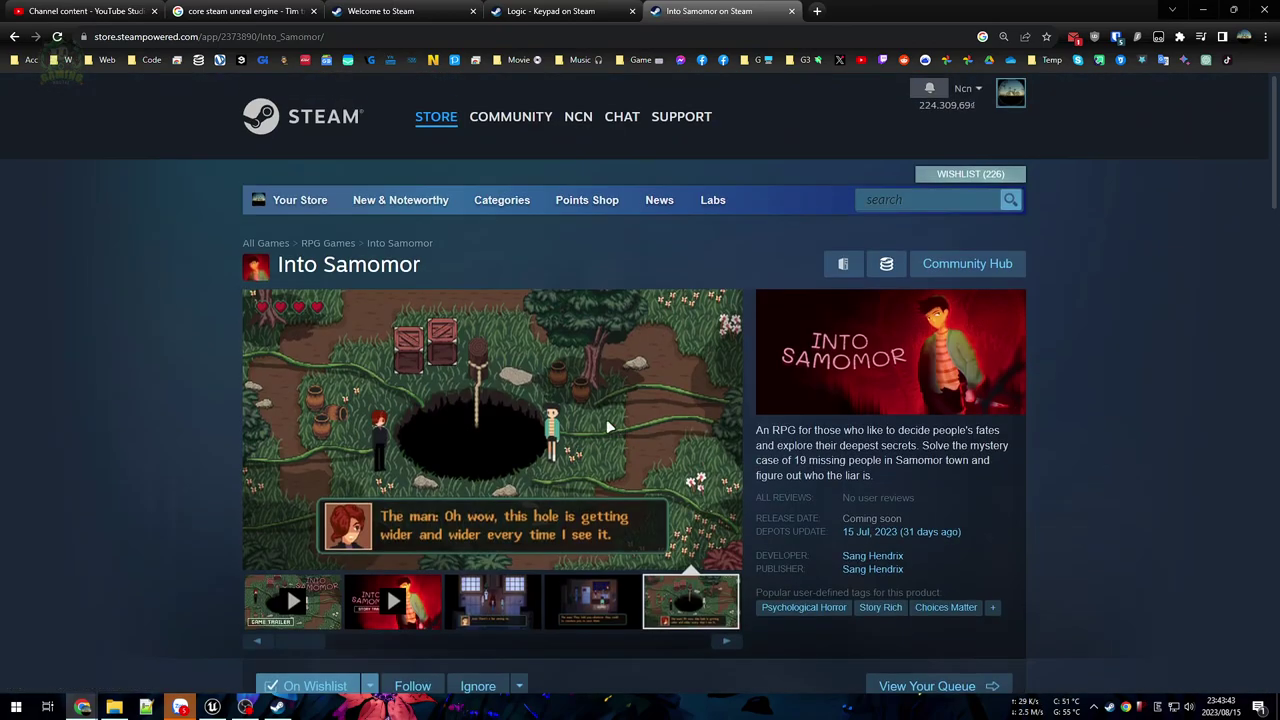
click(608, 427)
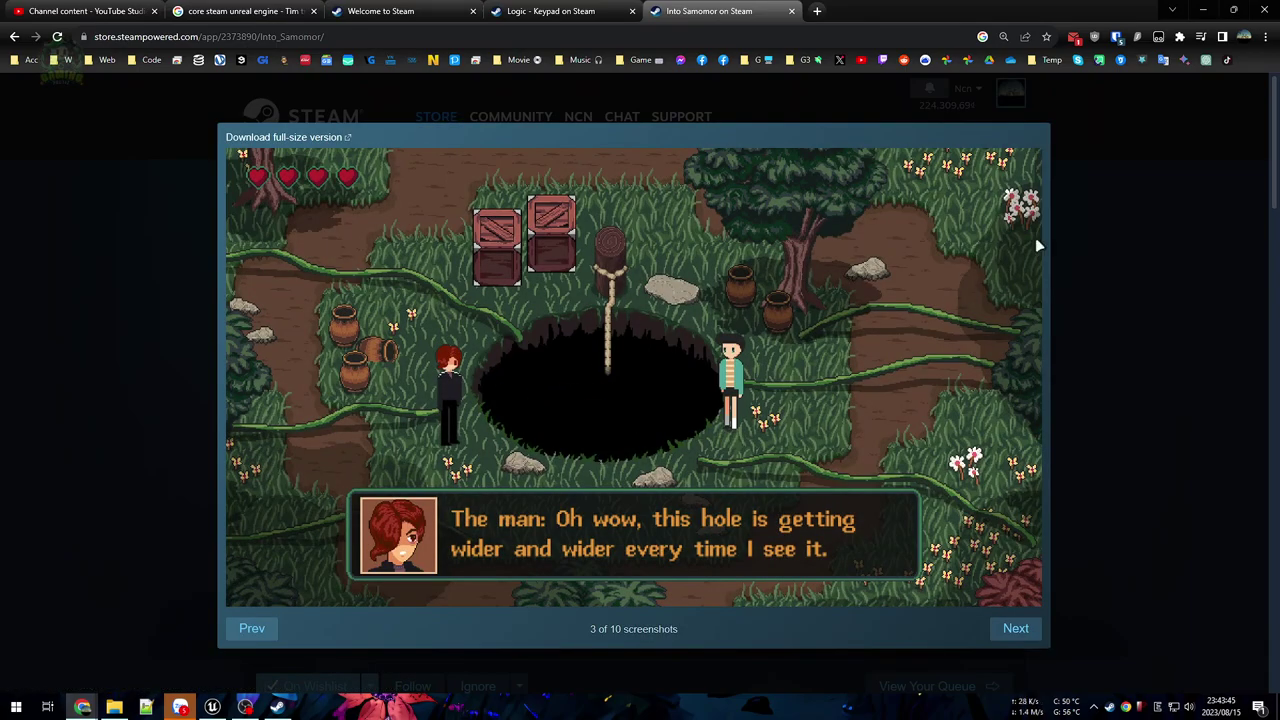
click(1155, 197)
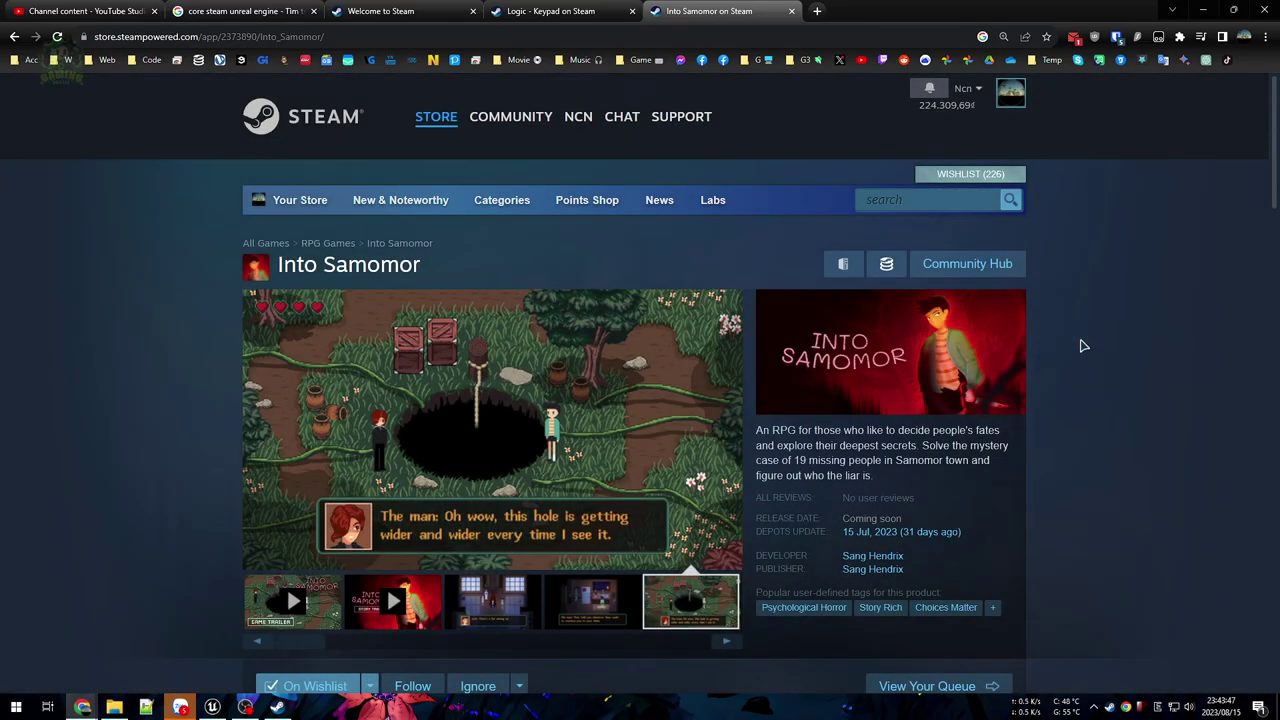
Step: Read through Into Samomor's latest update, game description and supported languages
scroll(1047, 363, down, 3)
scroll(1104, 352, down, 6)
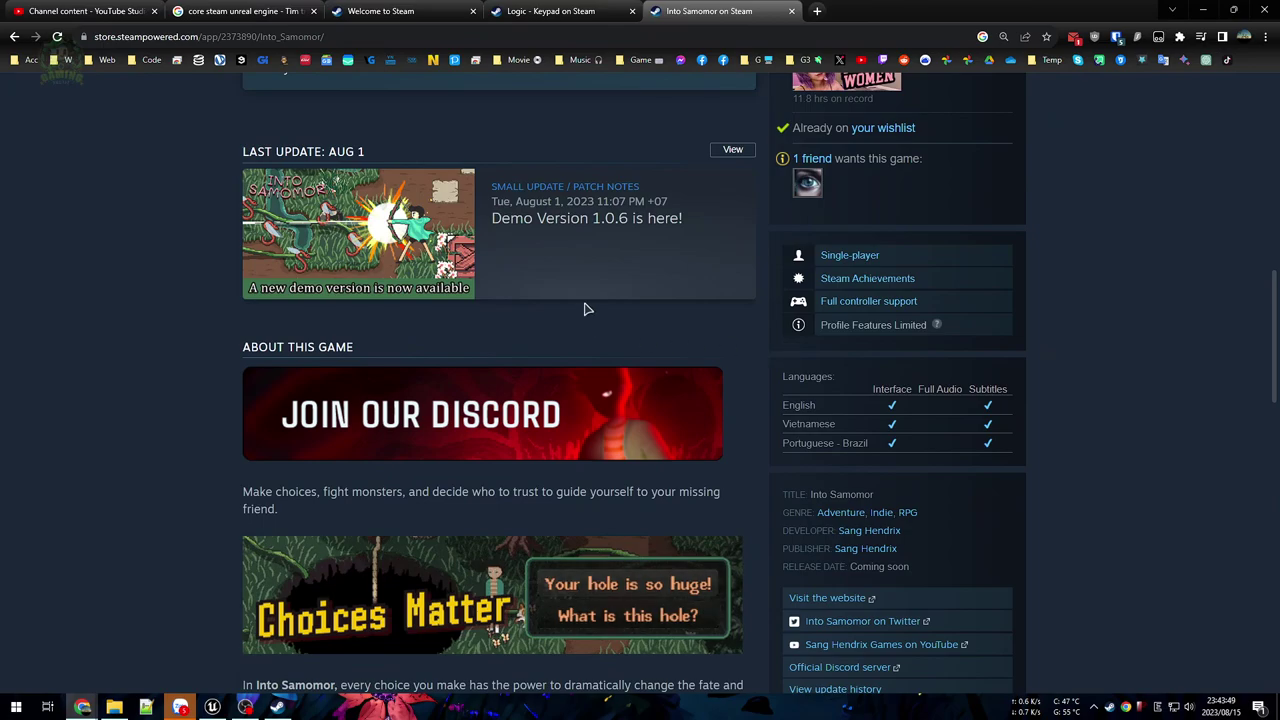
scroll(586, 306, down, 3)
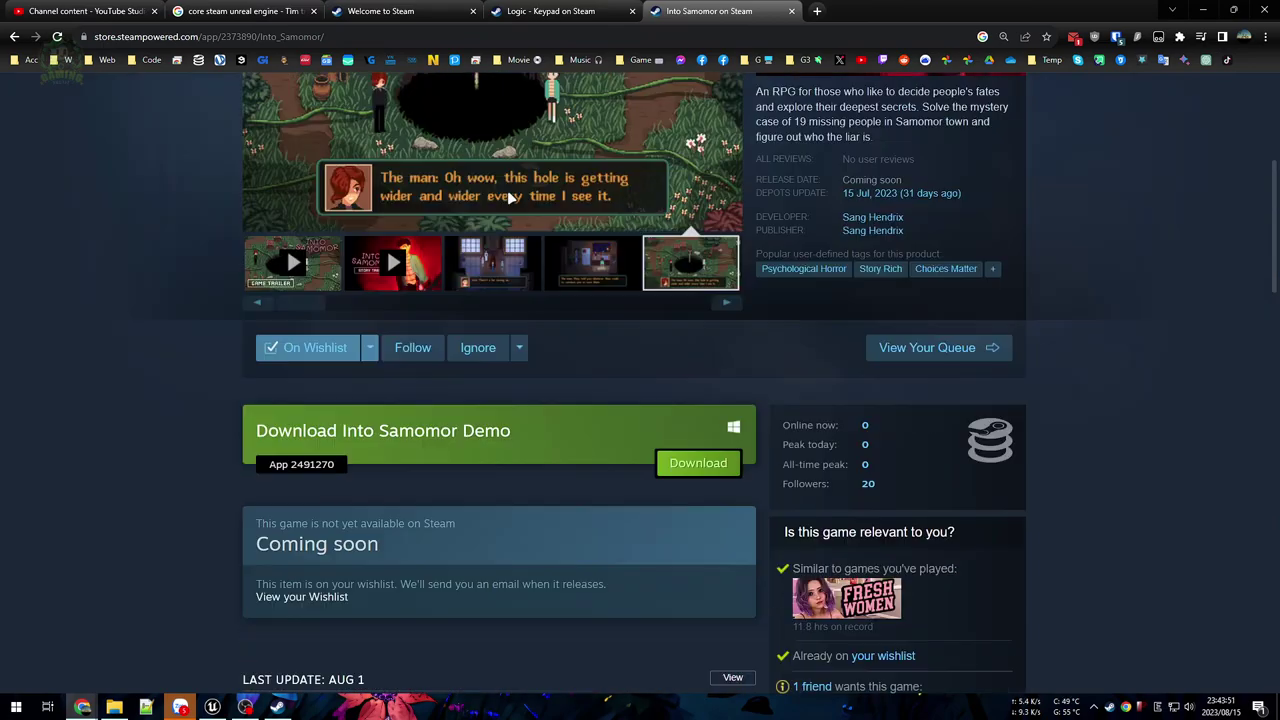
scroll(600, 440, up, 10)
Step: Load the Into Samomor store page in Vietnamese using the ?l=vietnamese URL parameter and translate the word Samomor in its description
click(380, 35)
click(421, 40)
key(BackSpace)
text(?)
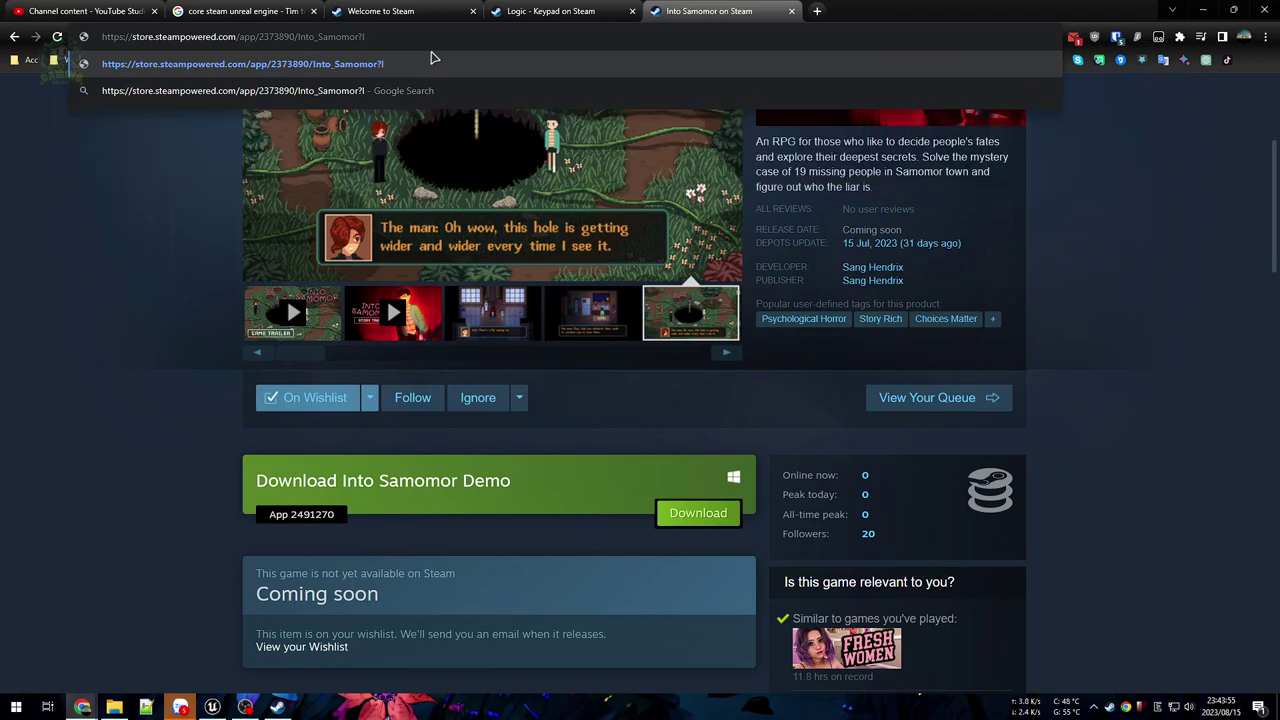
text(l=vietnamese)
key(Return)
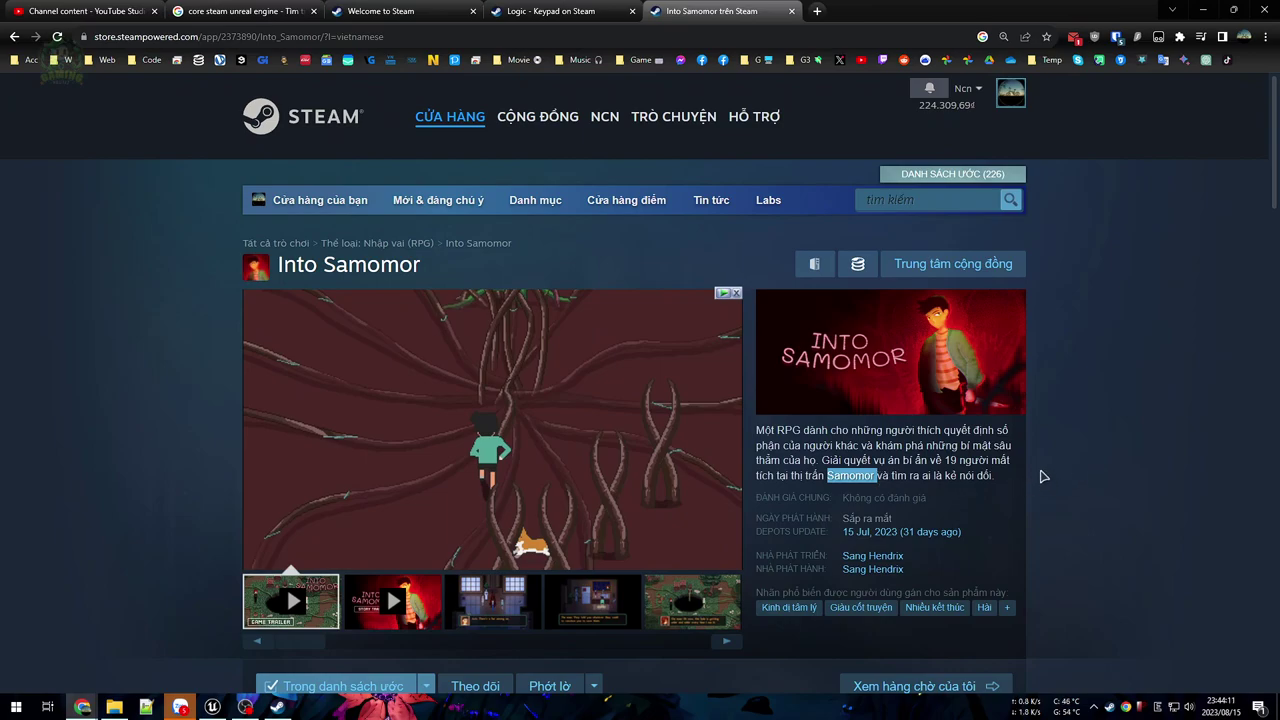
click(957, 463)
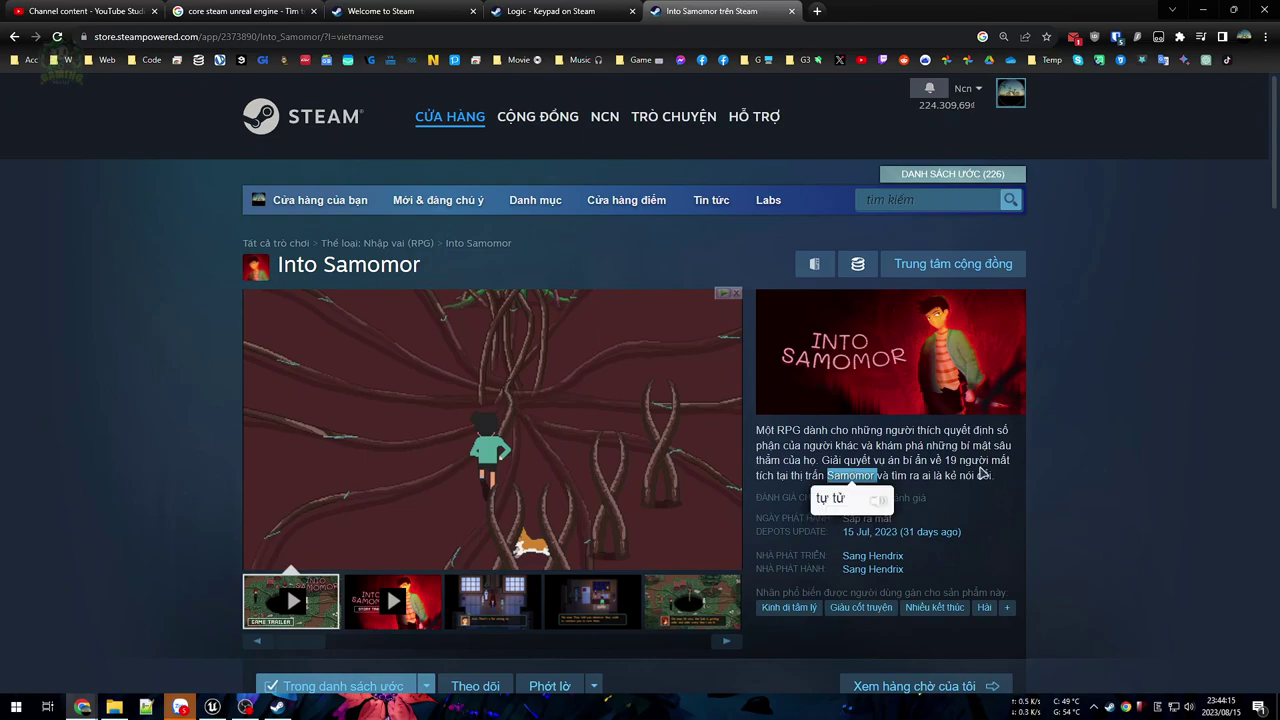
Step: Dismiss the translation popup and look over the Vietnamese store page's short description, release details, demo download and player statistics
click(982, 472)
scroll(1037, 480, down, 3)
scroll(1135, 455, up, 3)
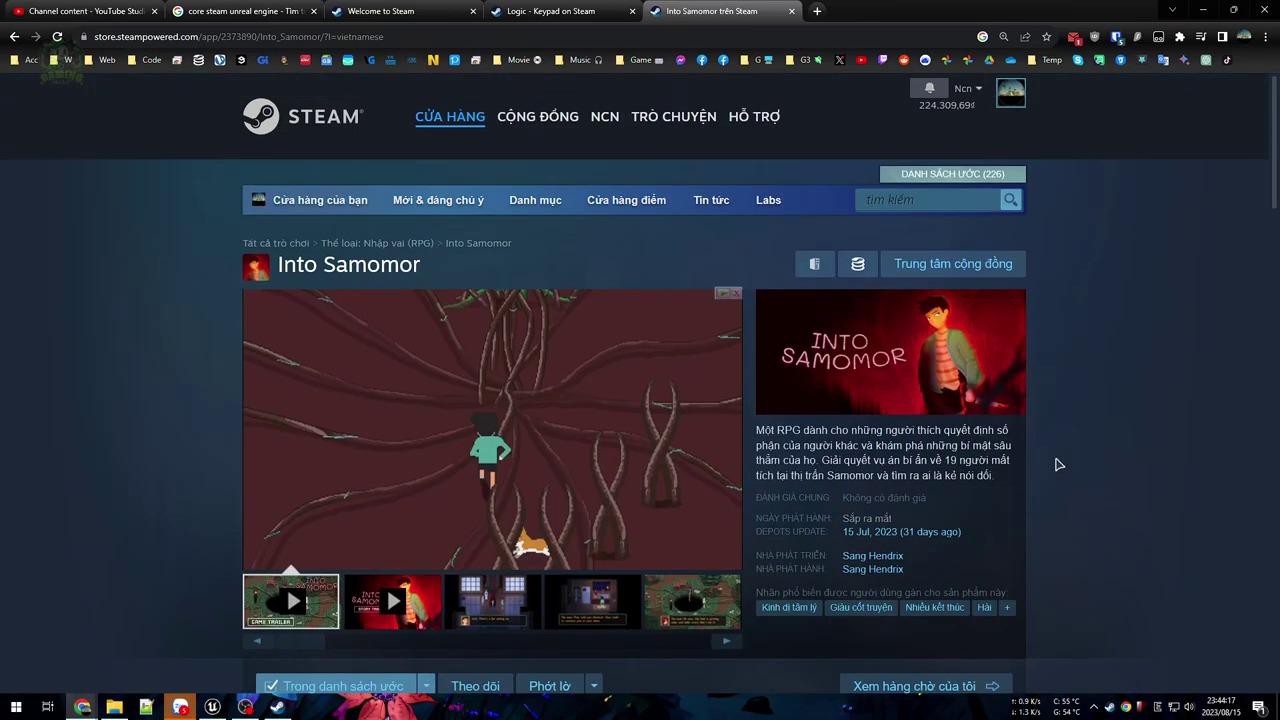
drag(941, 462, 845, 478)
scroll(1090, 420, down, 7)
scroll(1100, 423, up, 4)
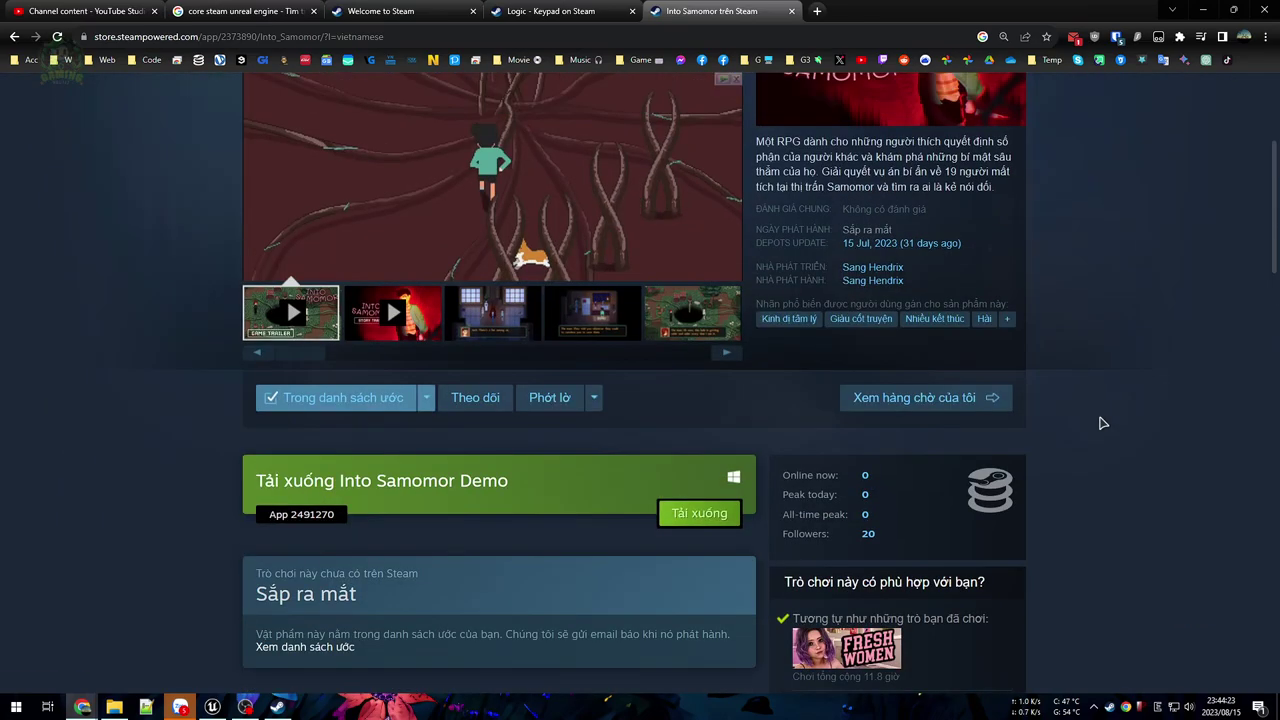
scroll(1100, 423, up, 3)
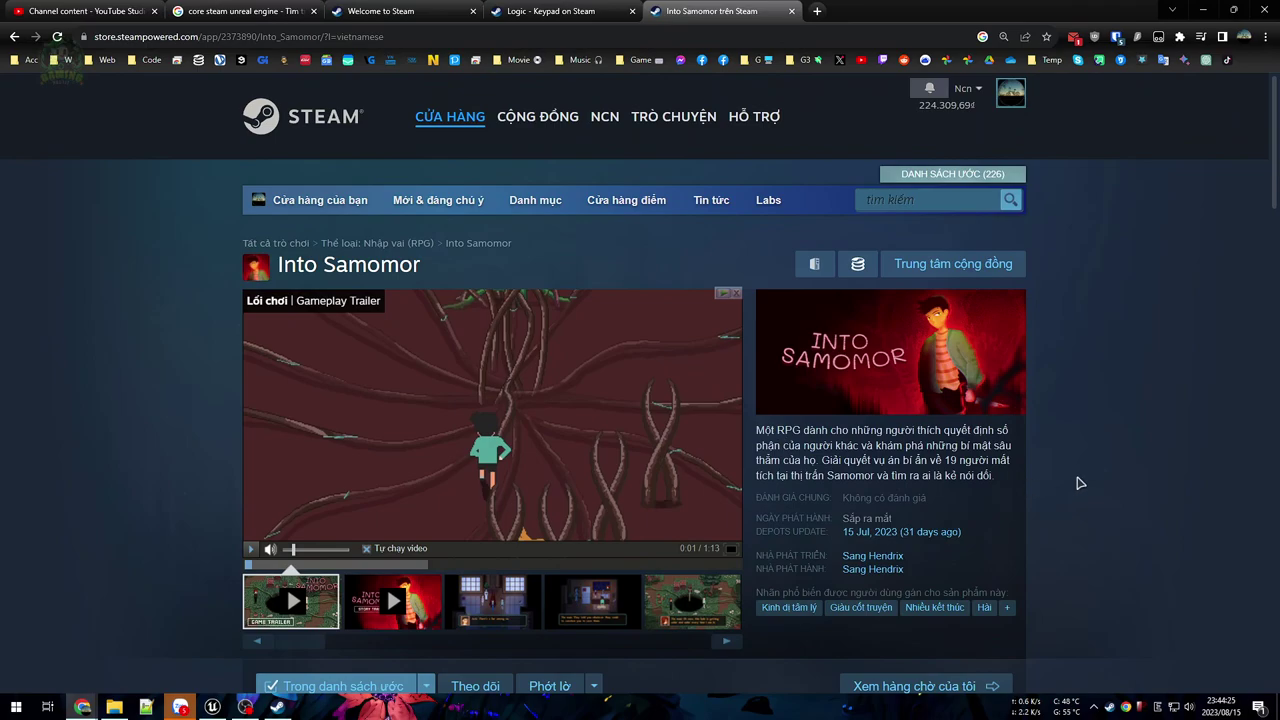
scroll(1077, 480, down, 3)
scroll(1050, 482, up, 3)
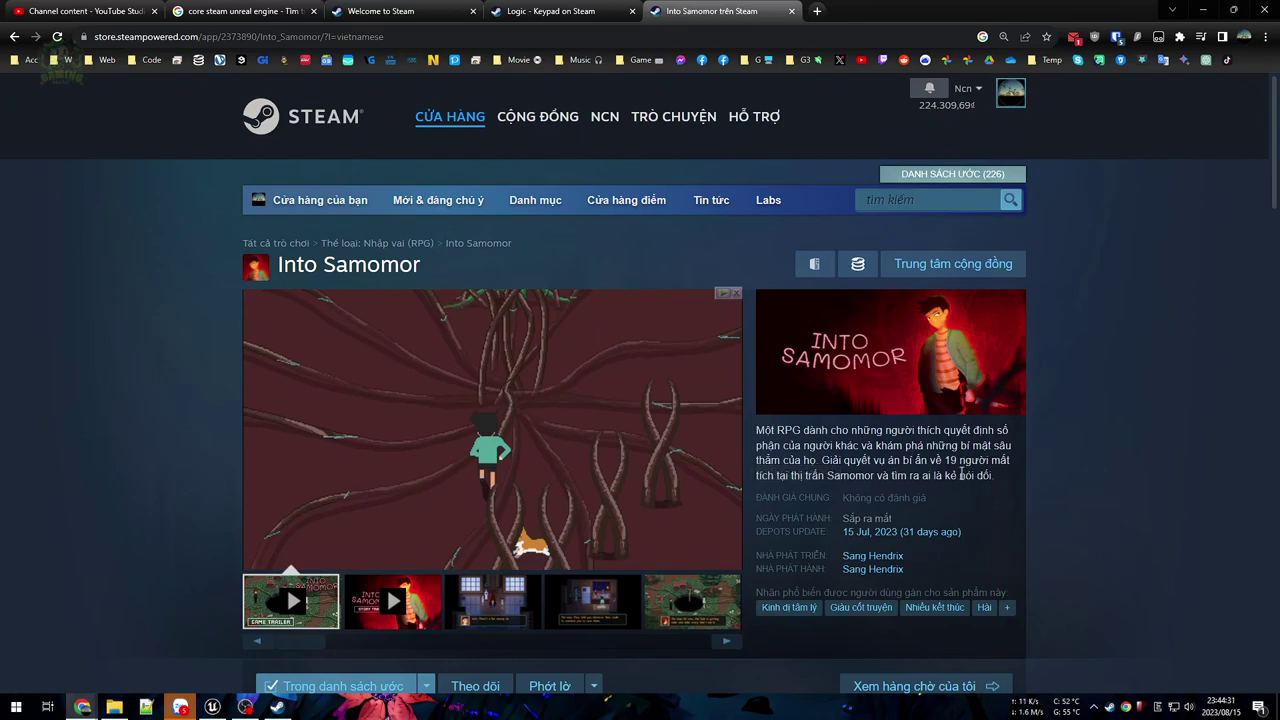
scroll(1068, 470, down, 6)
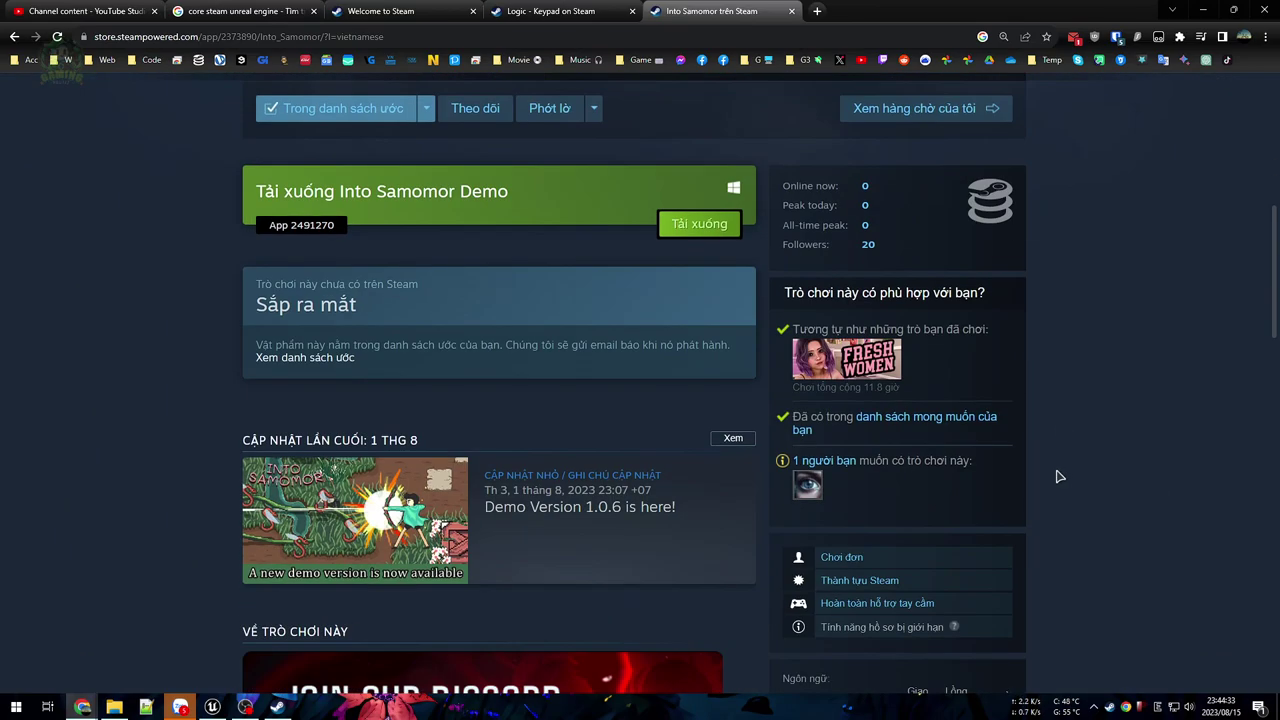
scroll(1060, 477, up, 3)
scroll(938, 488, up, 3)
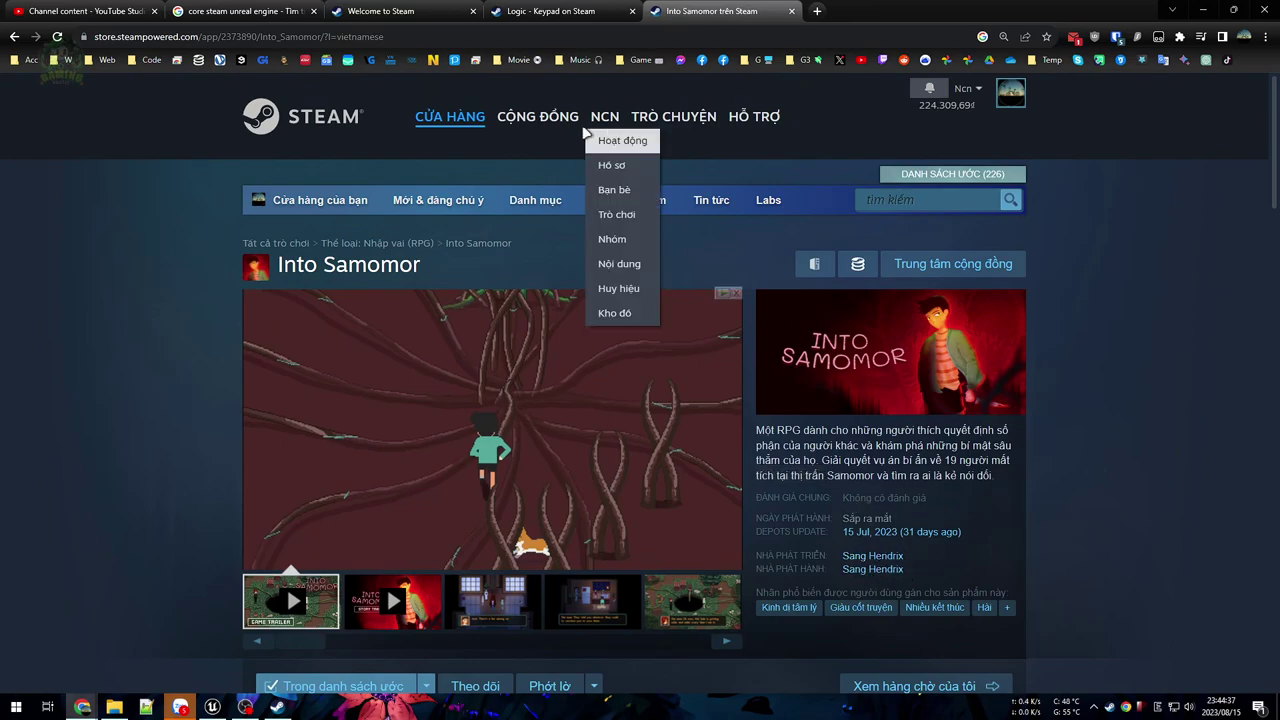
scroll(194, 314, down, 9)
scroll(191, 331, up, 3)
scroll(598, 383, up, 3)
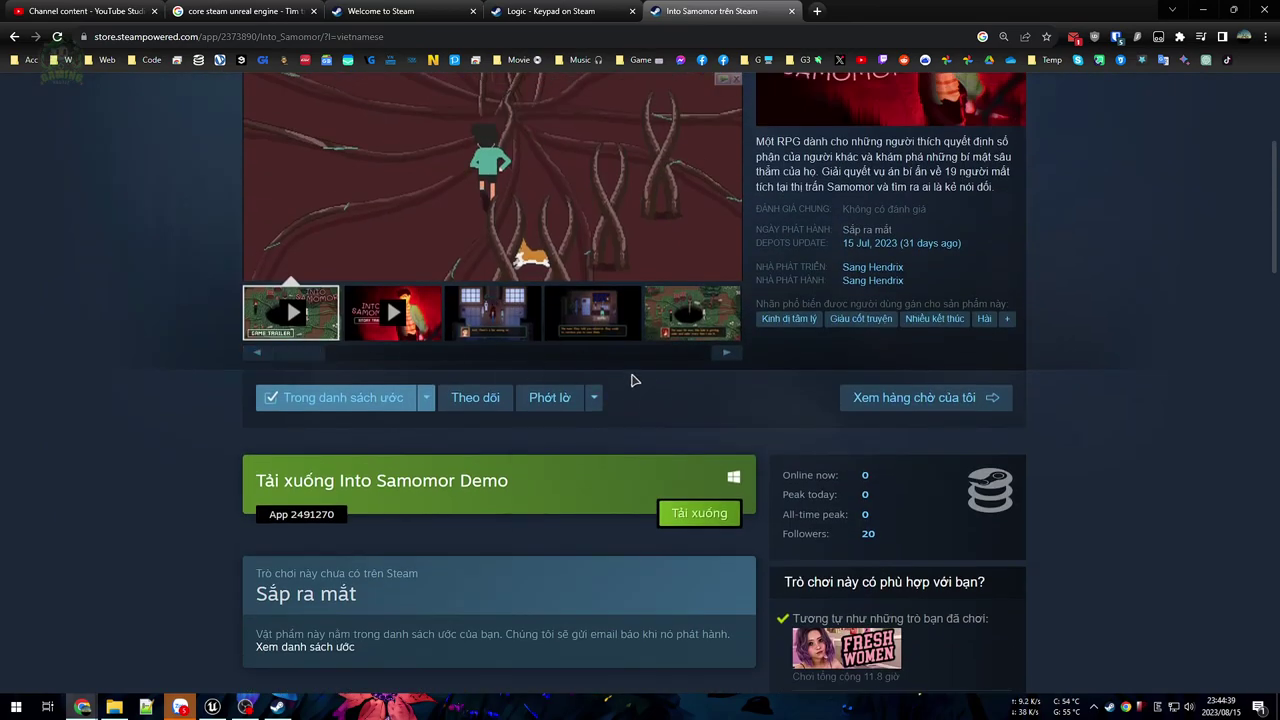
Step: Open Into Samomor's SteamDB page from the store page's statistics block and check its Steam charts section
click(988, 488)
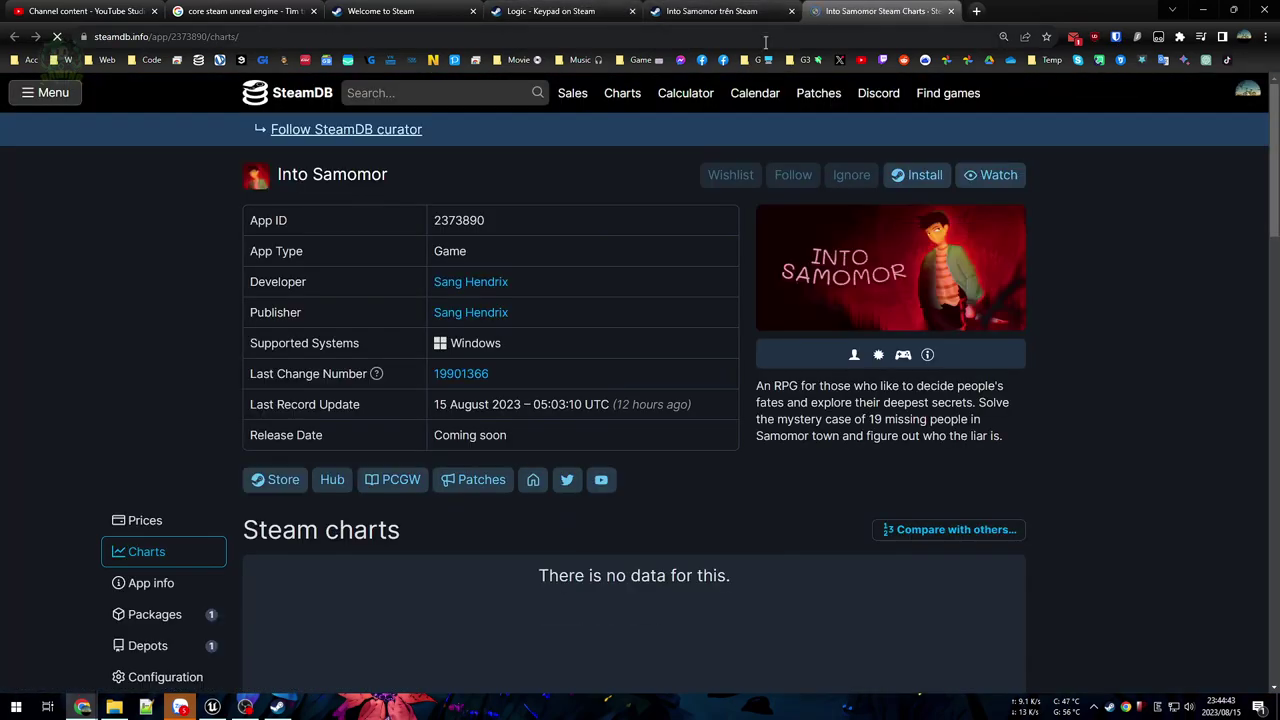
scroll(240, 435, down, 3)
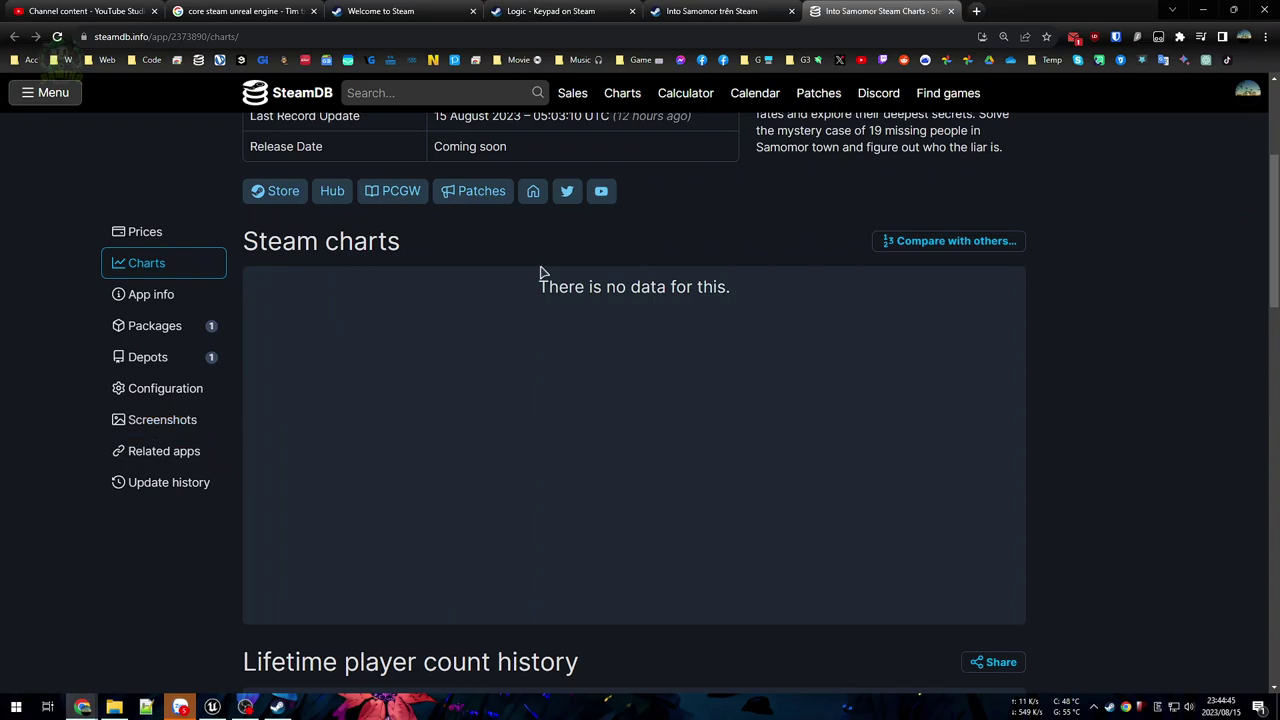
scroll(457, 366, up, 2)
scroll(214, 409, down, 2)
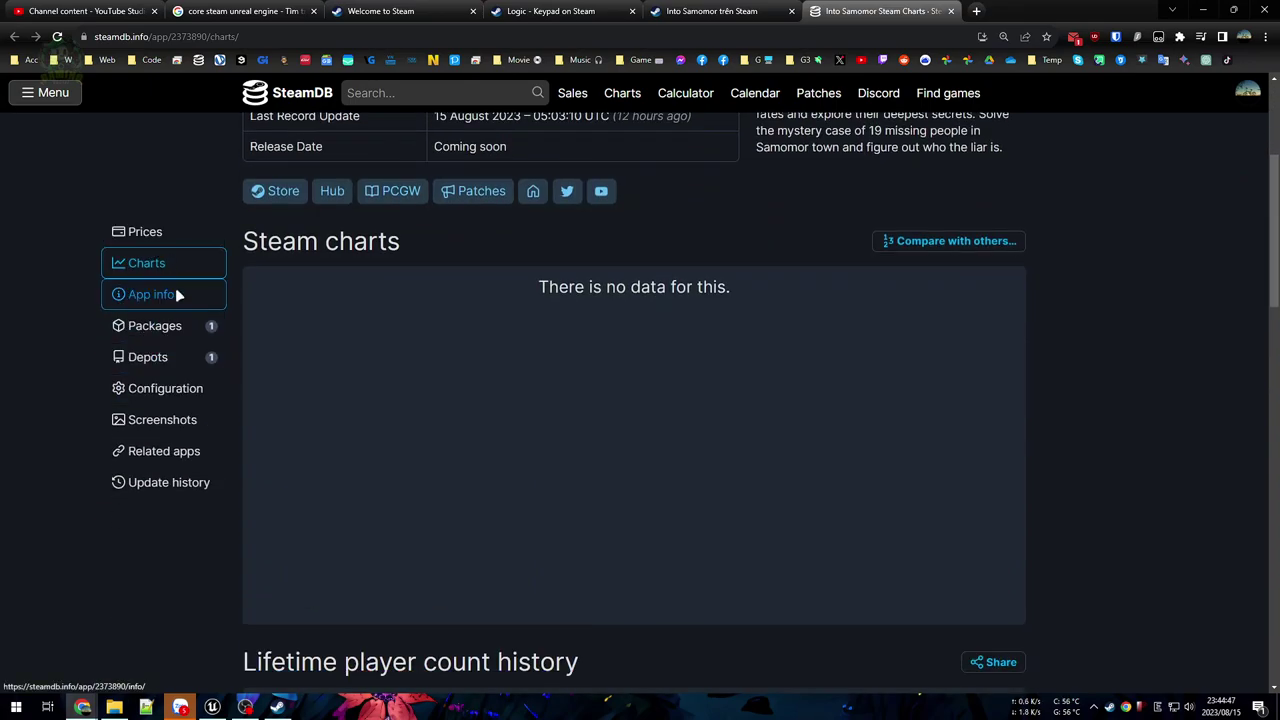
Step: Open Into Samomor's update history on SteamDB and look through the August 2023 tag and description changes
click(168, 337)
click(172, 385)
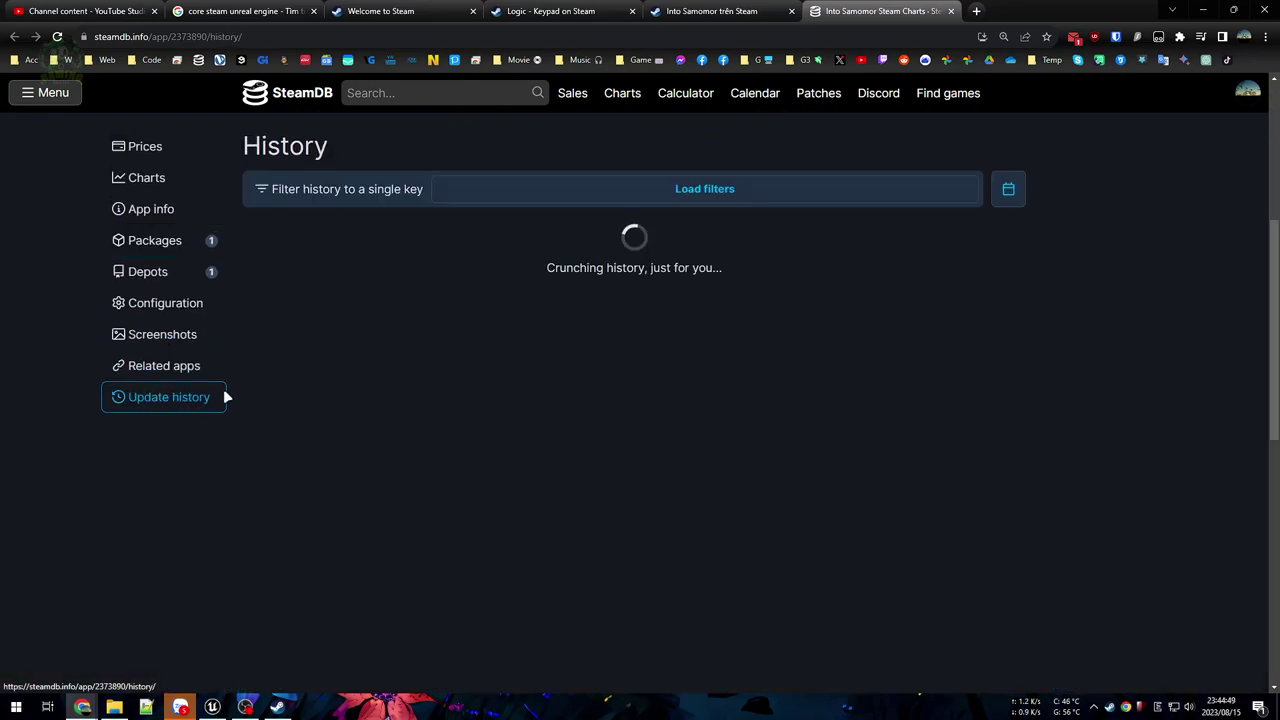
scroll(1112, 348, down, 6)
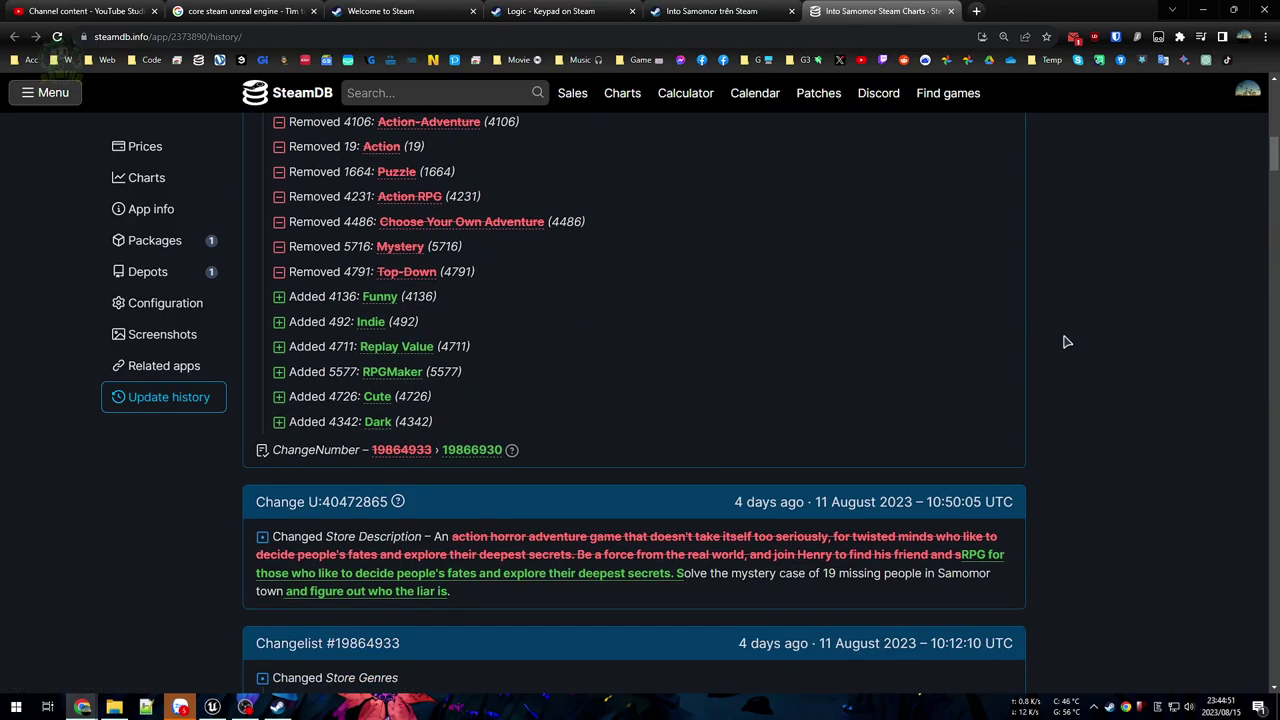
scroll(1060, 341, down, 6)
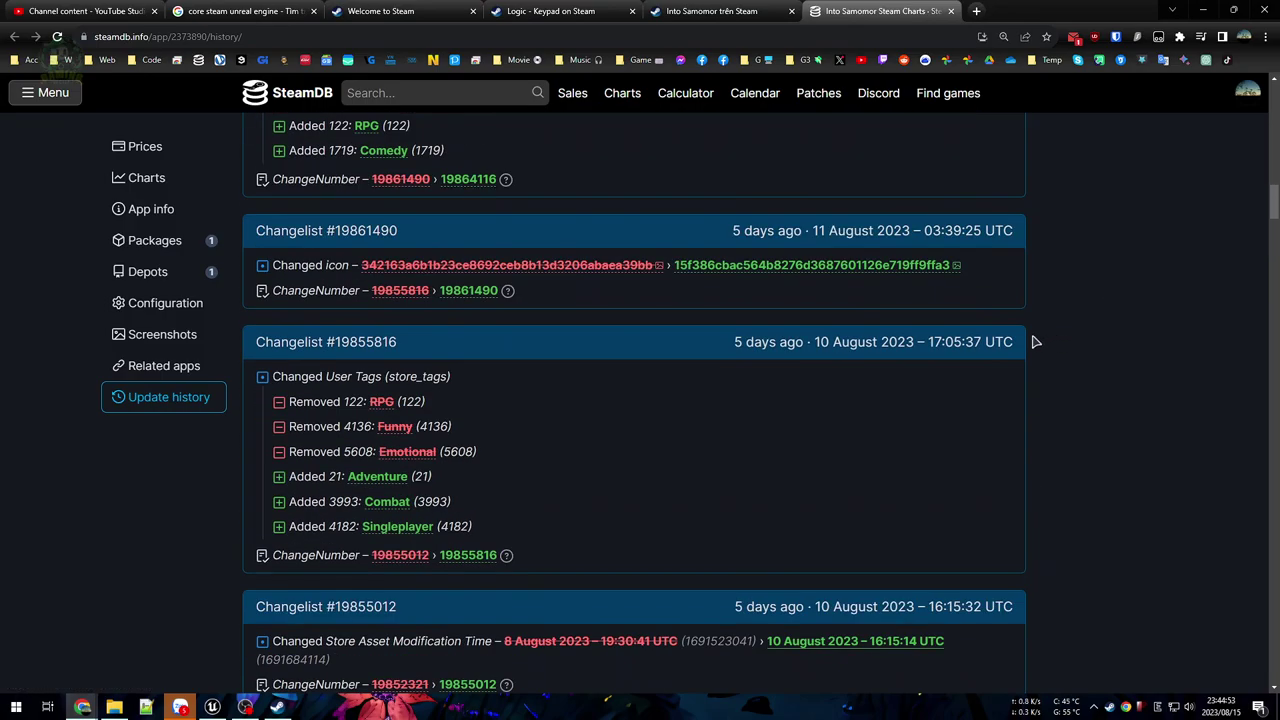
scroll(1037, 342, up, 12)
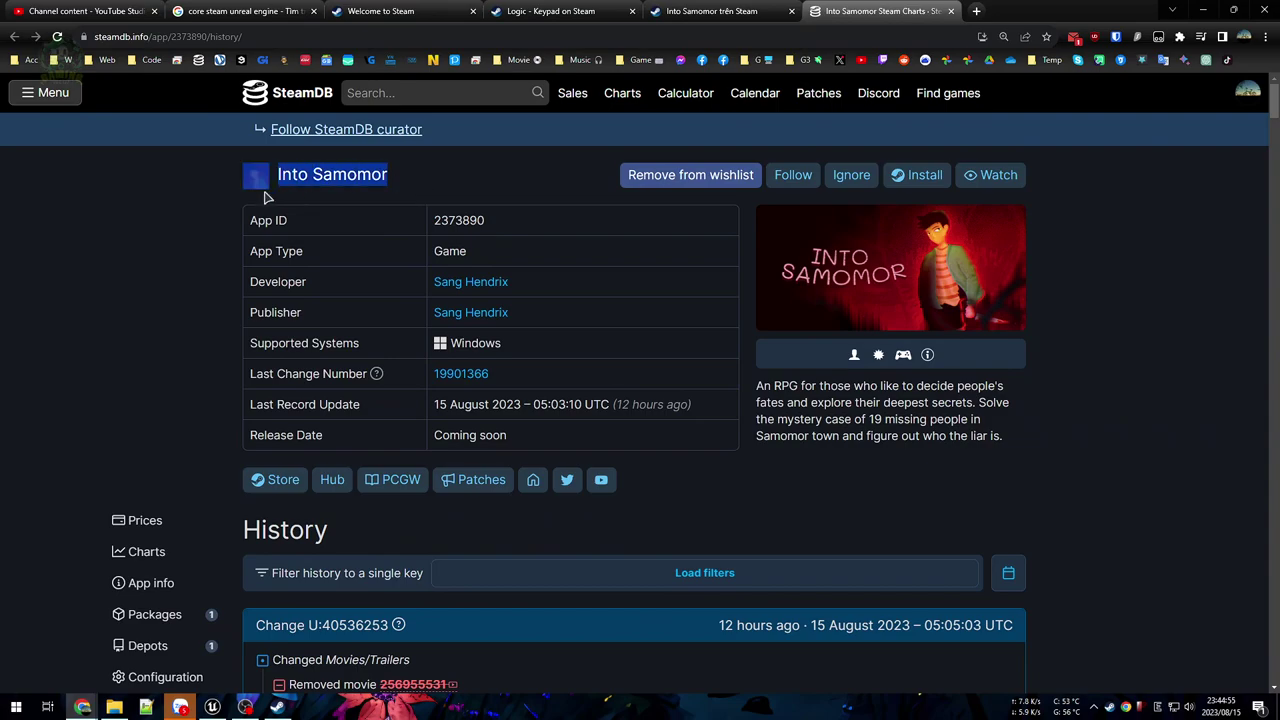
Step: Search SteamDB for "Into Samomor demo", check the suggestions and close the search without opening any of them
click(447, 93)
text(Into Samomor de)
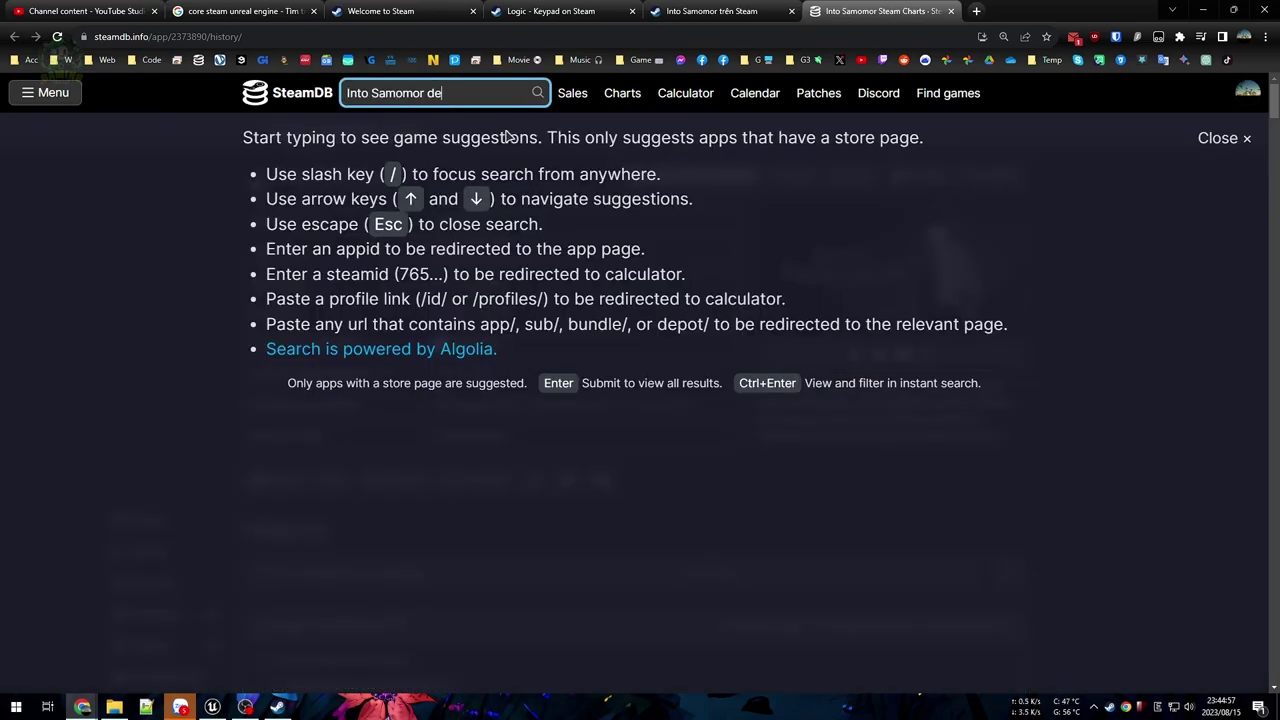
text(mo)
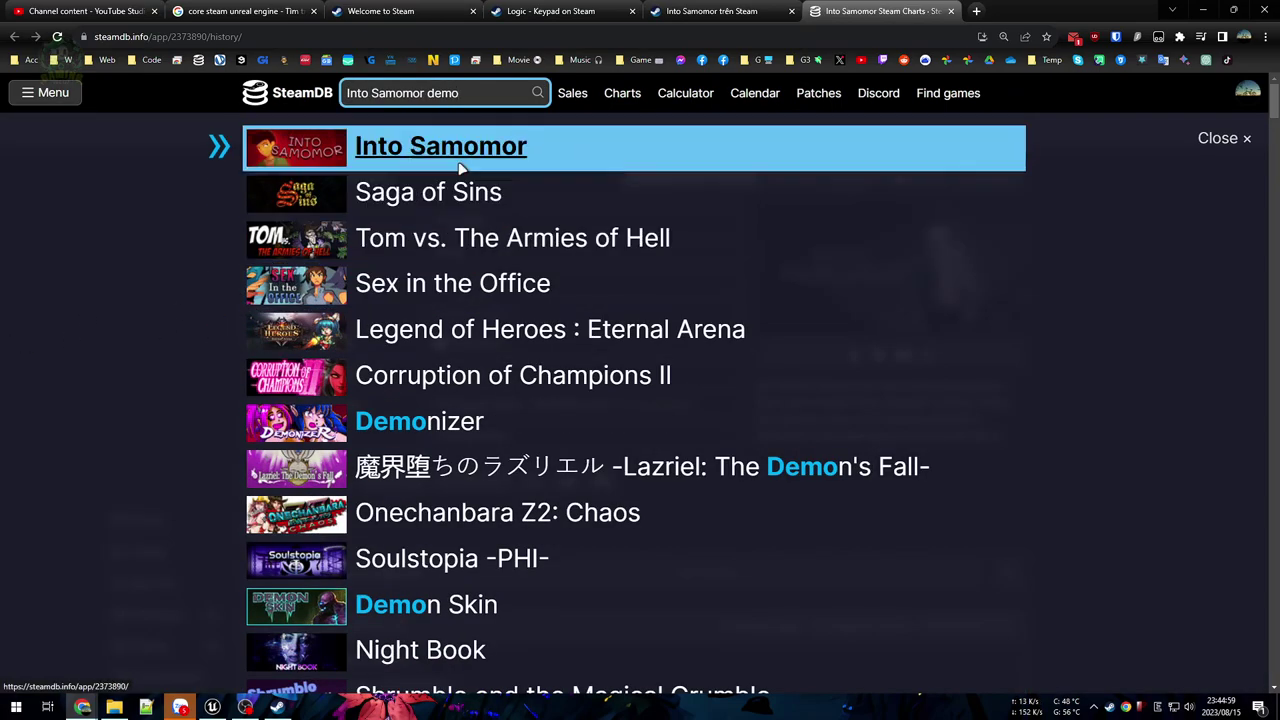
click(1187, 228)
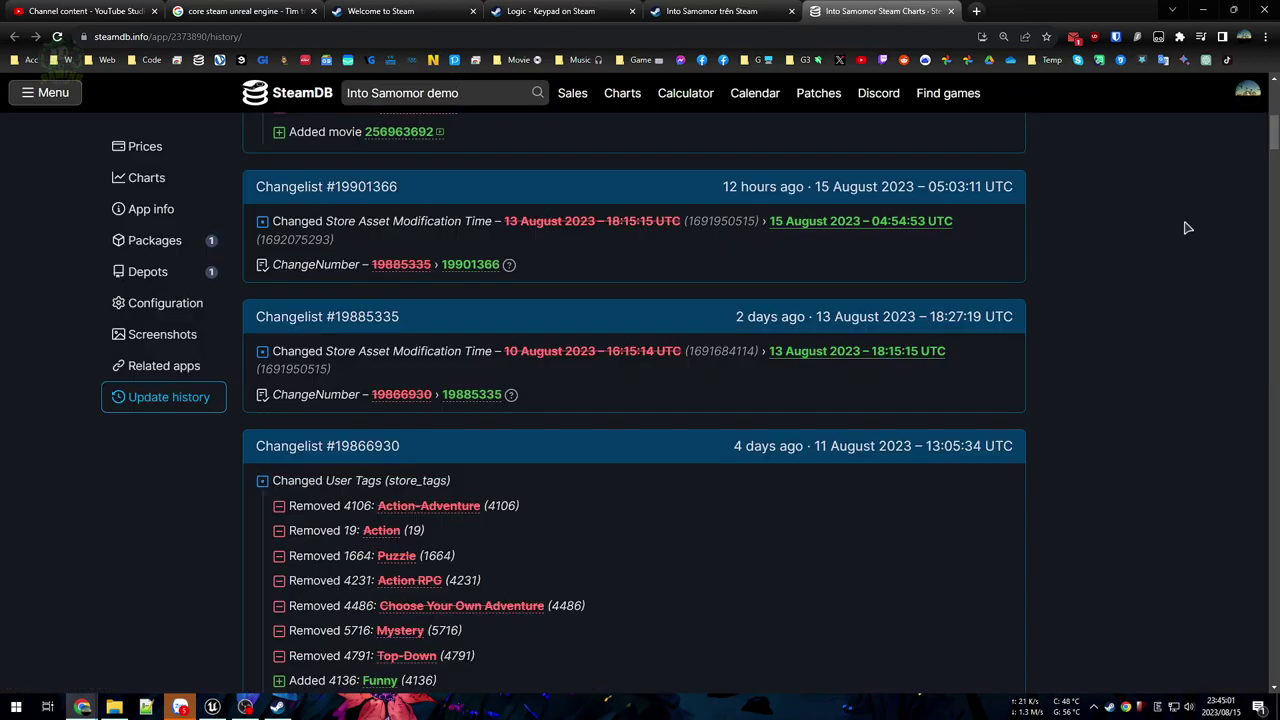
Step: Examine the SteamDB change history back to June 2023 for tag, description, screenshot and trailer changes
scroll(1127, 285, down, 5)
scroll(1127, 285, up, 4)
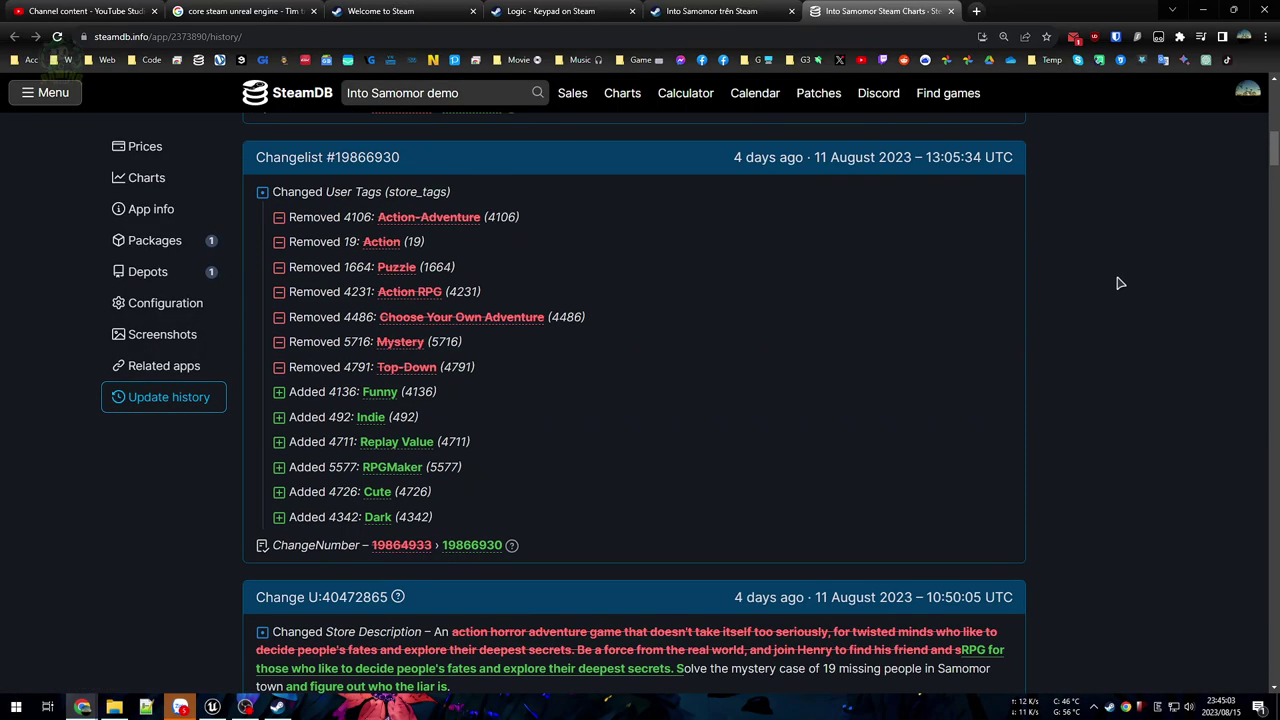
scroll(1006, 273, down, 10)
scroll(1006, 273, down, 20)
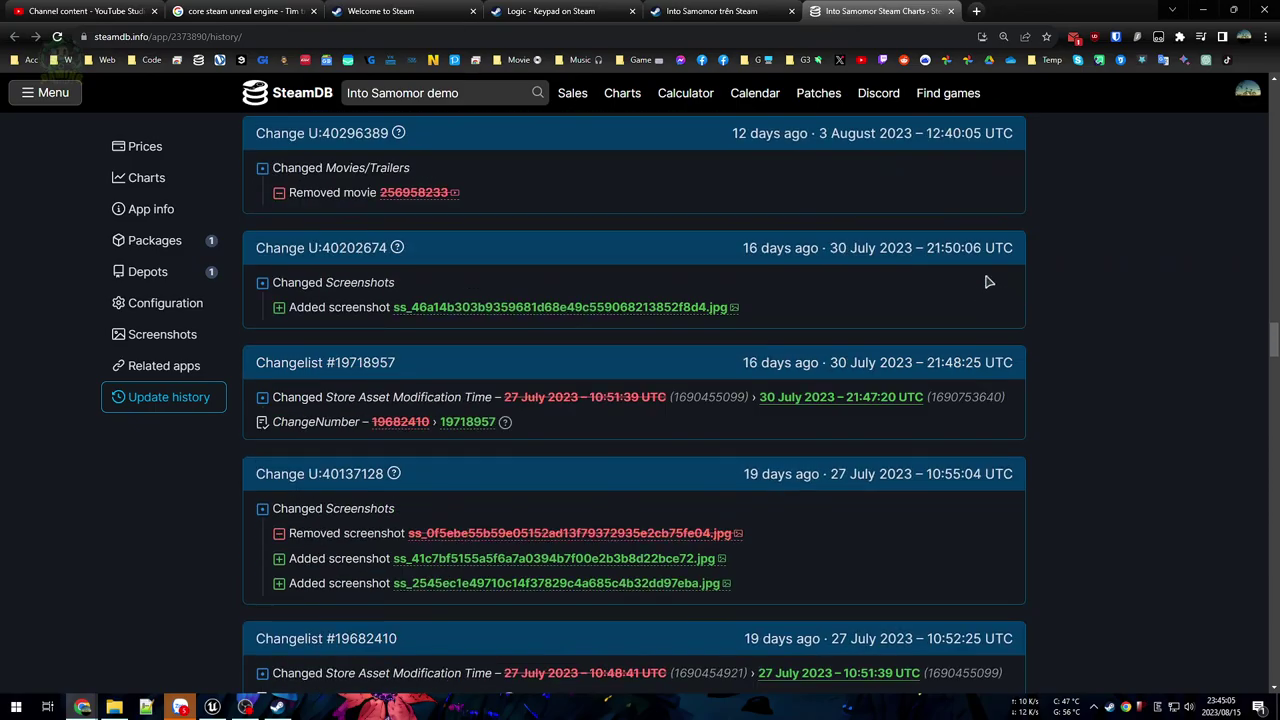
scroll(749, 297, down, 15)
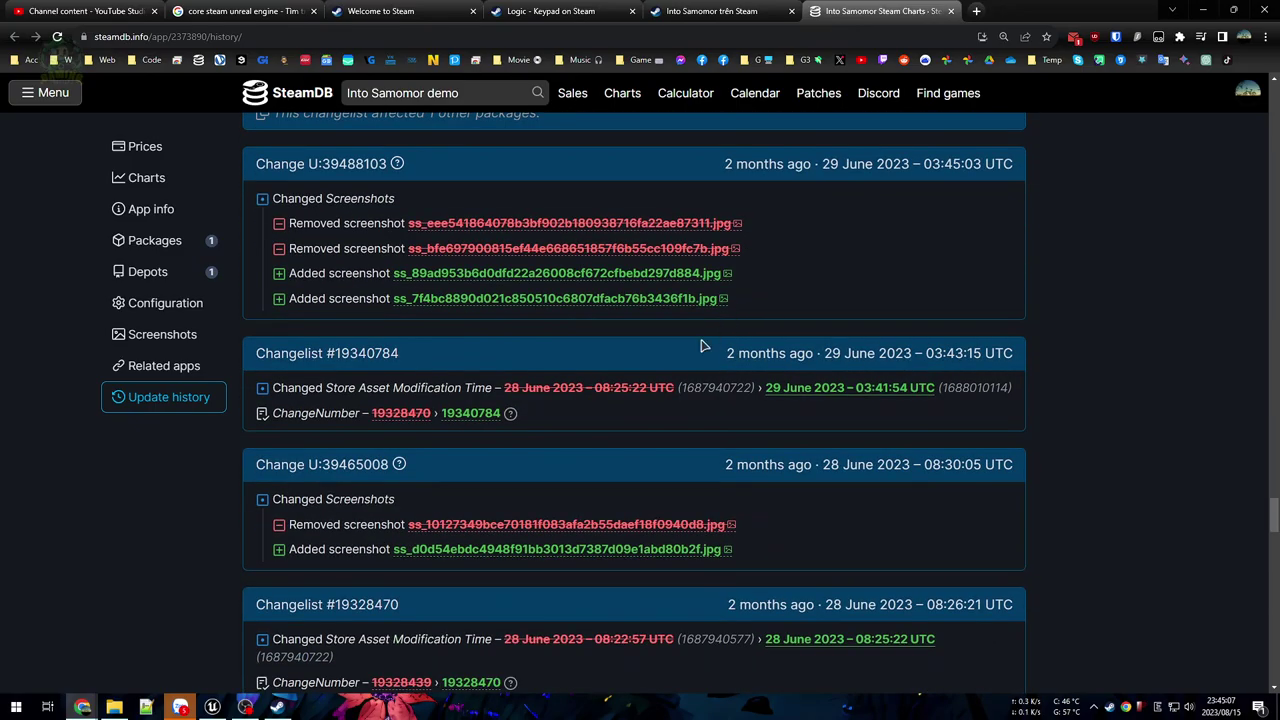
scroll(717, 371, up, 20)
scroll(805, 335, up, 12)
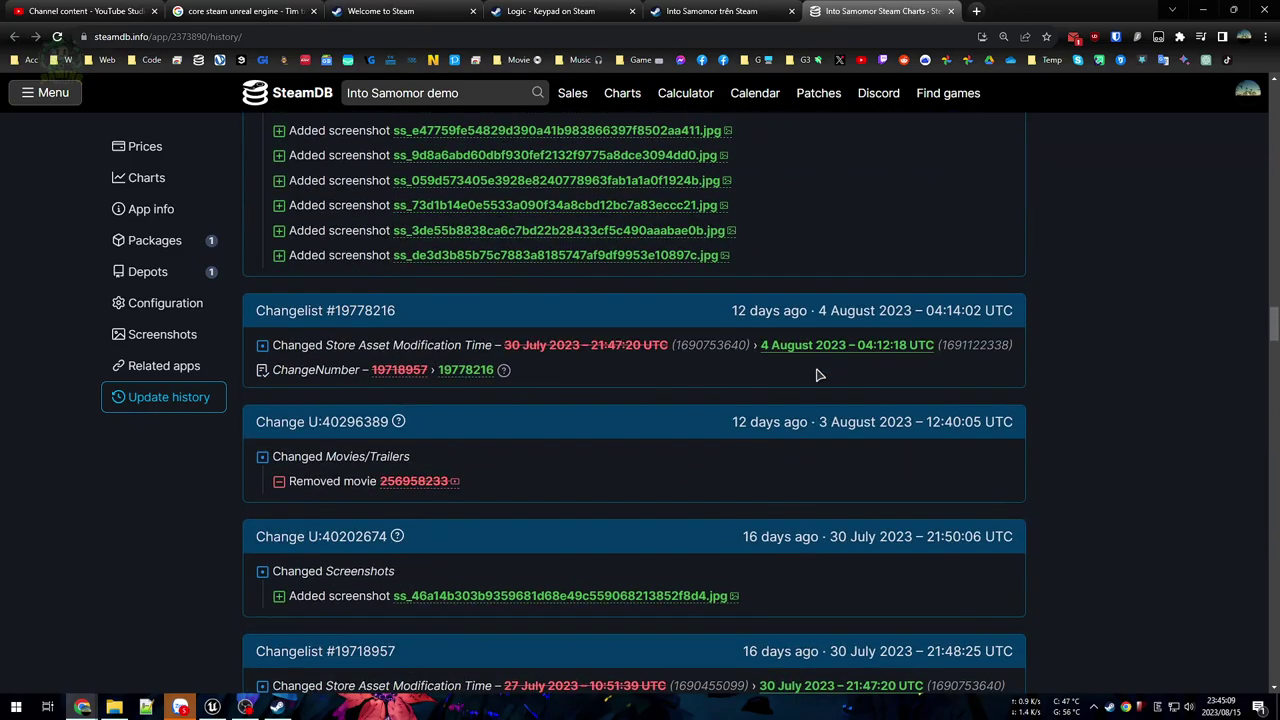
scroll(703, 387, down, 3)
scroll(689, 354, up, 15)
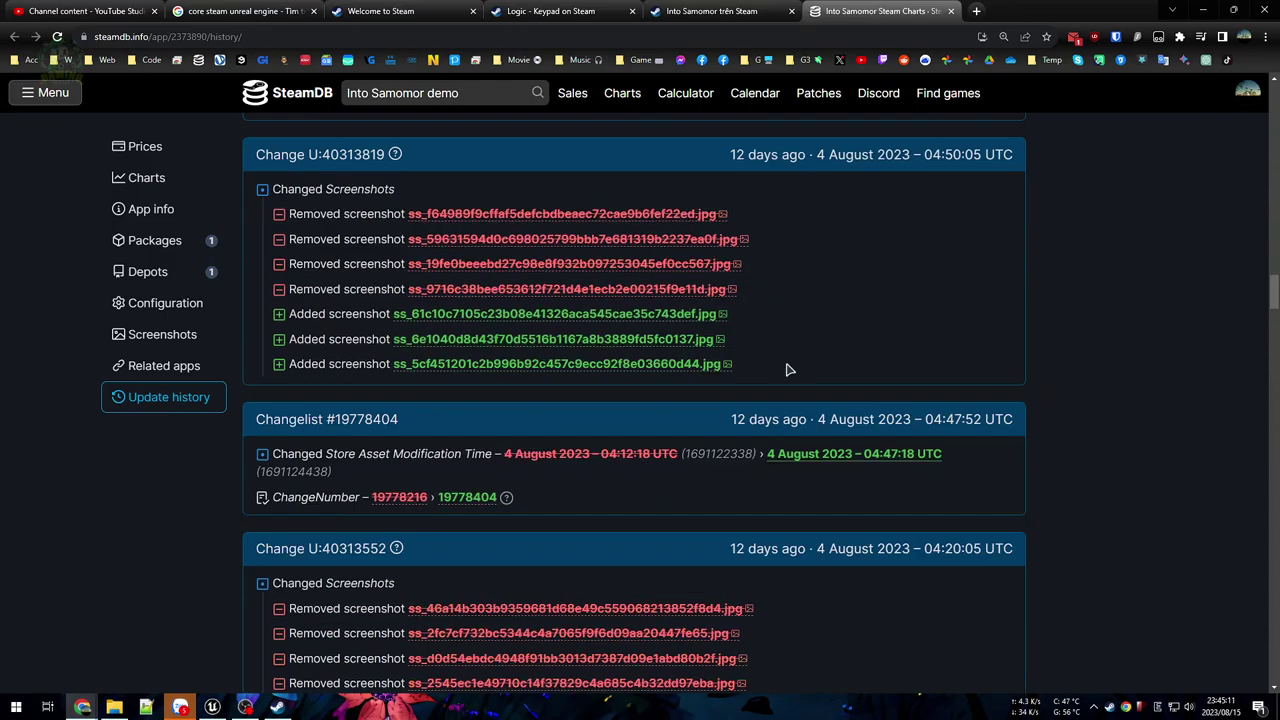
Step: Return to the Vietnamese store page and review its latest update, supported languages, game description and related links
click(730, 10)
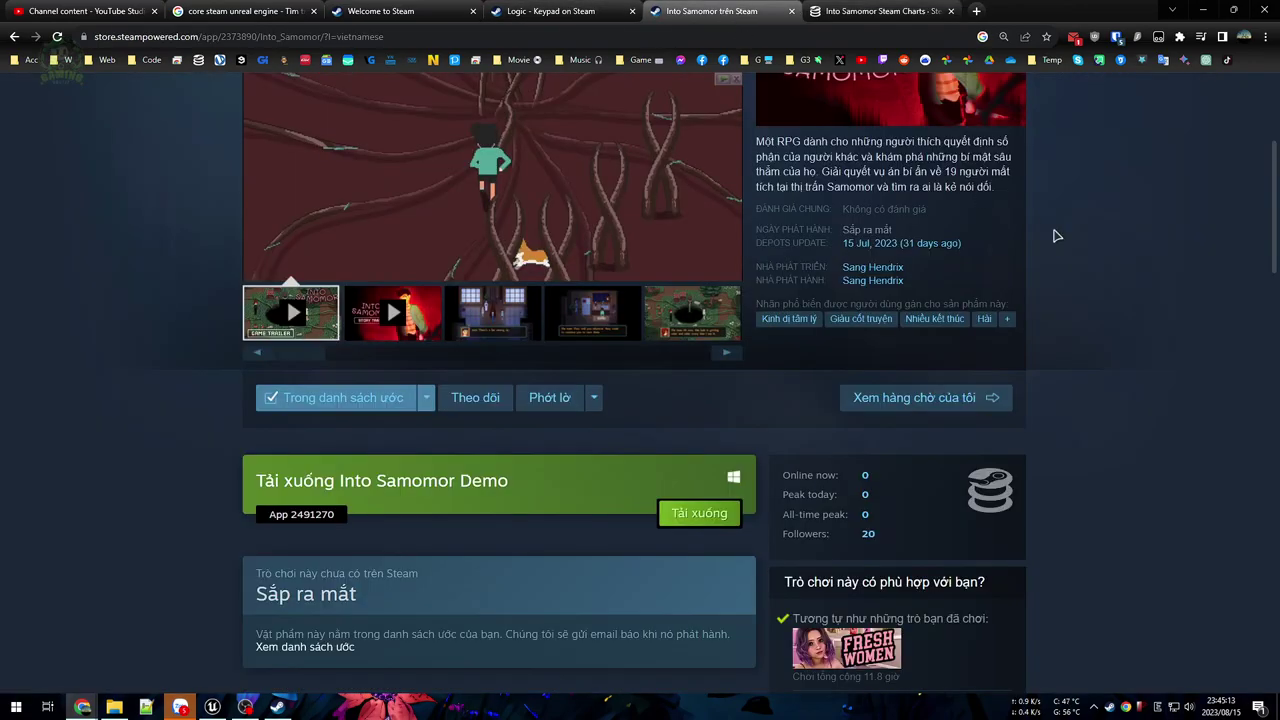
scroll(1030, 221, down, 10)
scroll(1086, 403, up, 6)
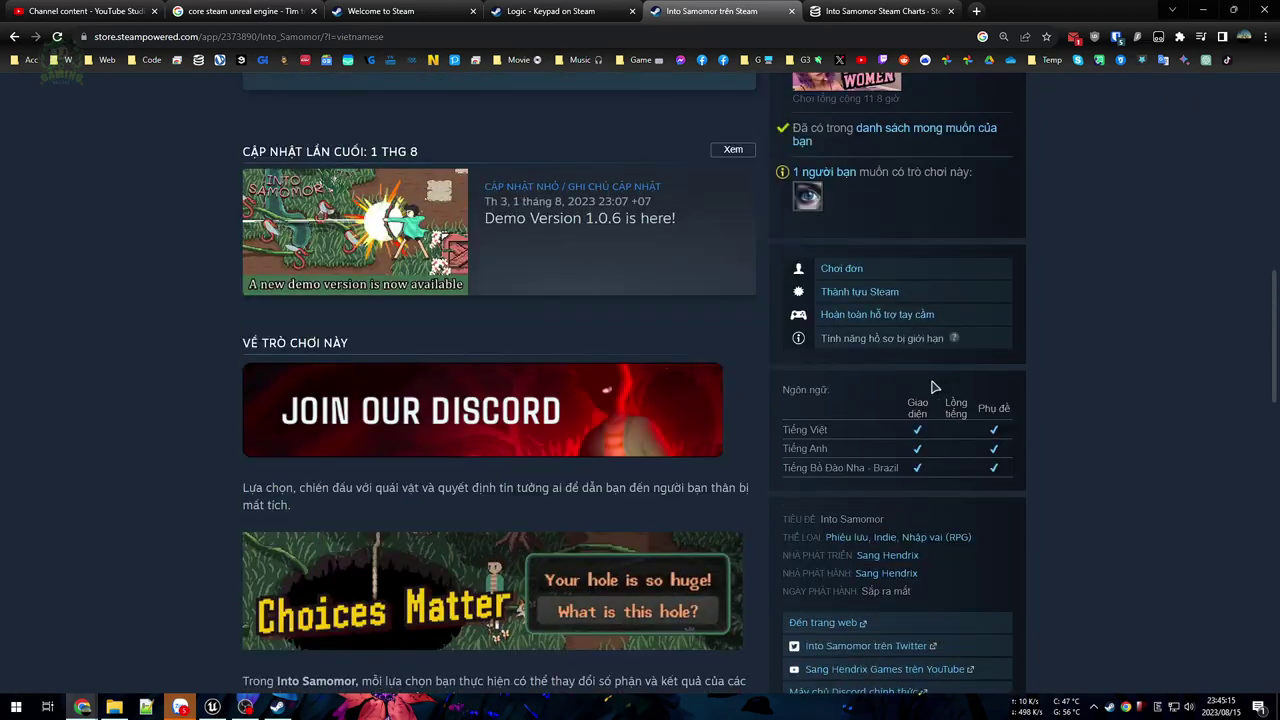
scroll(900, 318, down, 3)
scroll(900, 318, up, 3)
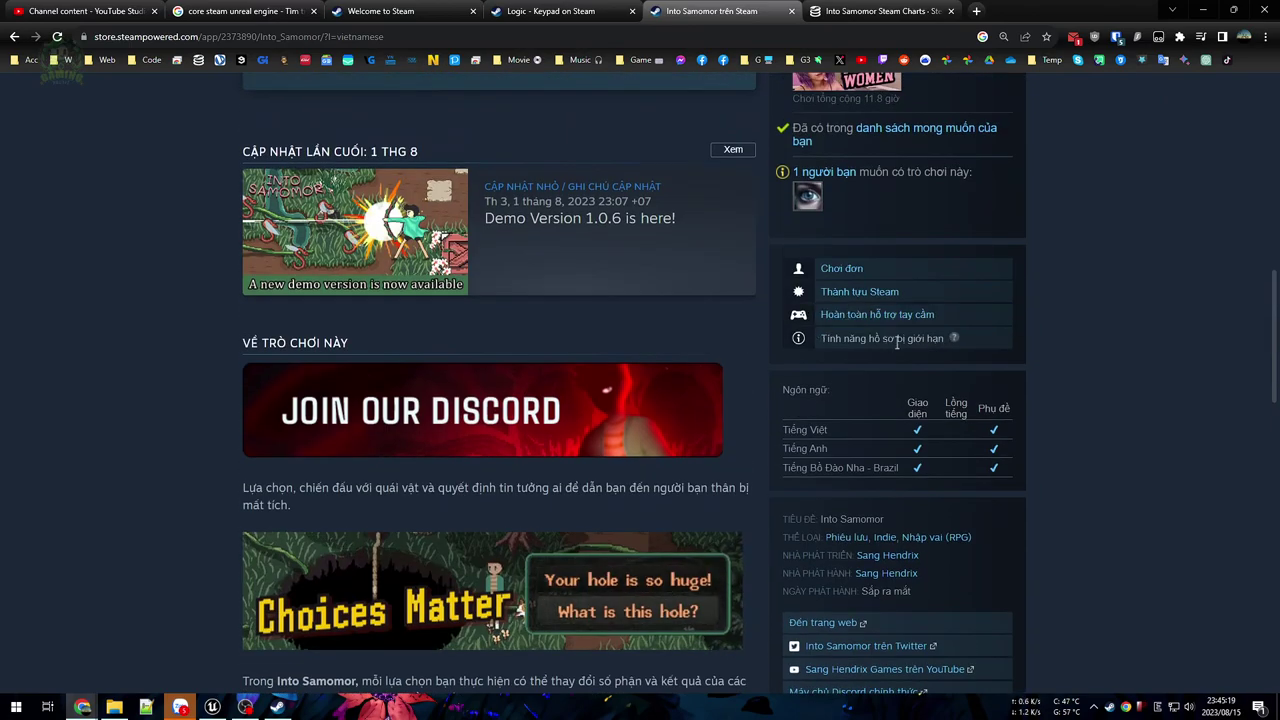
scroll(1125, 365, up, 4)
scroll(1105, 335, up, 2)
scroll(1097, 310, down, 9)
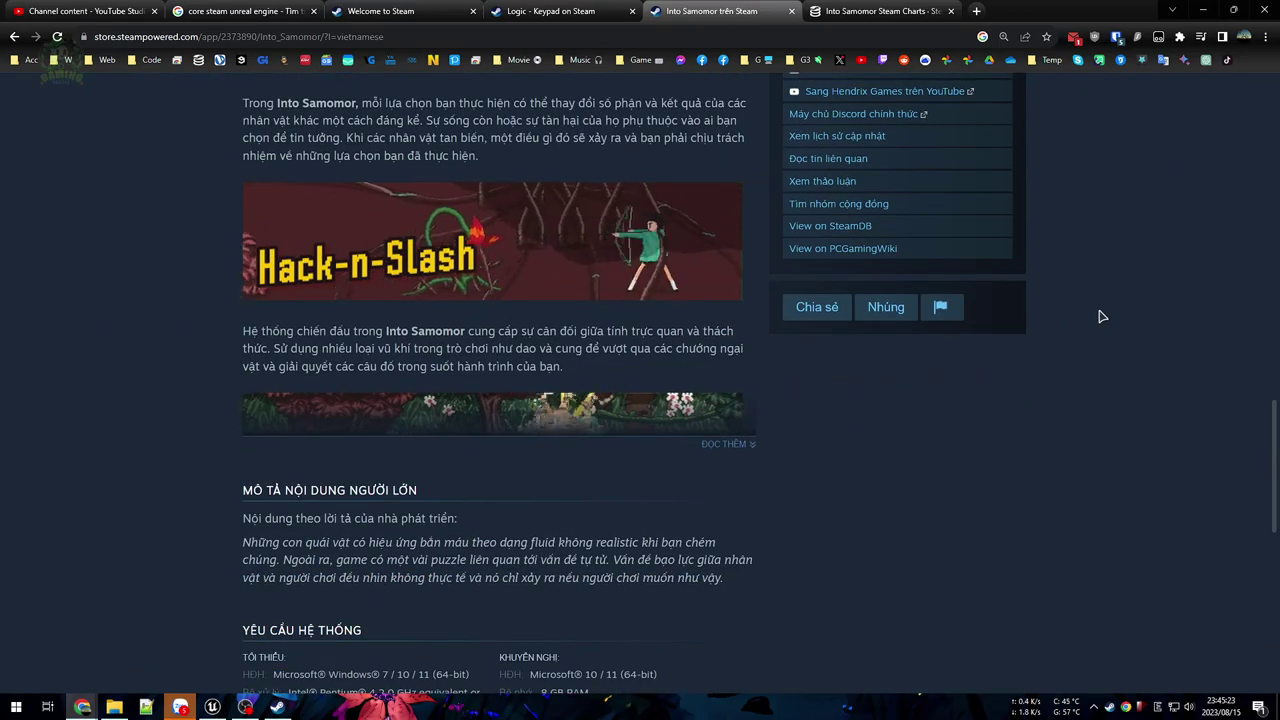
scroll(1100, 316, up, 3)
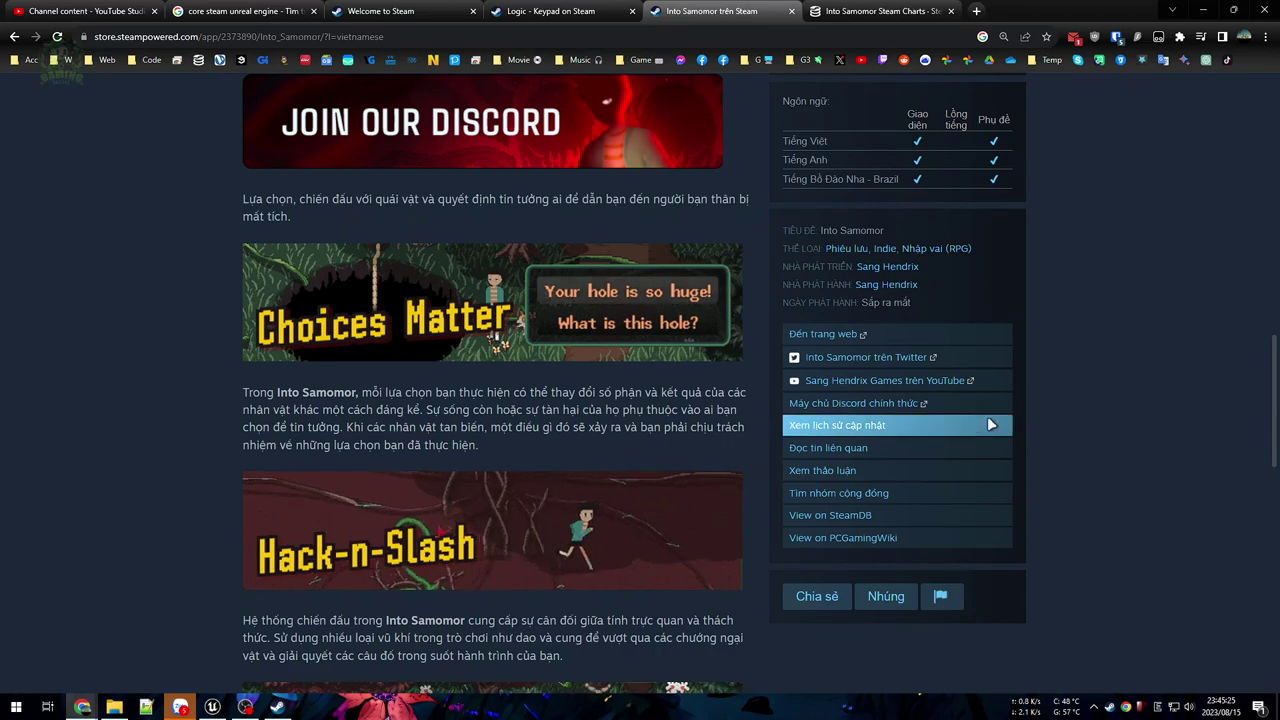
Step: Open Into Samomor's update history from the store page in a new tab and look through its posts back to July
click(840, 428)
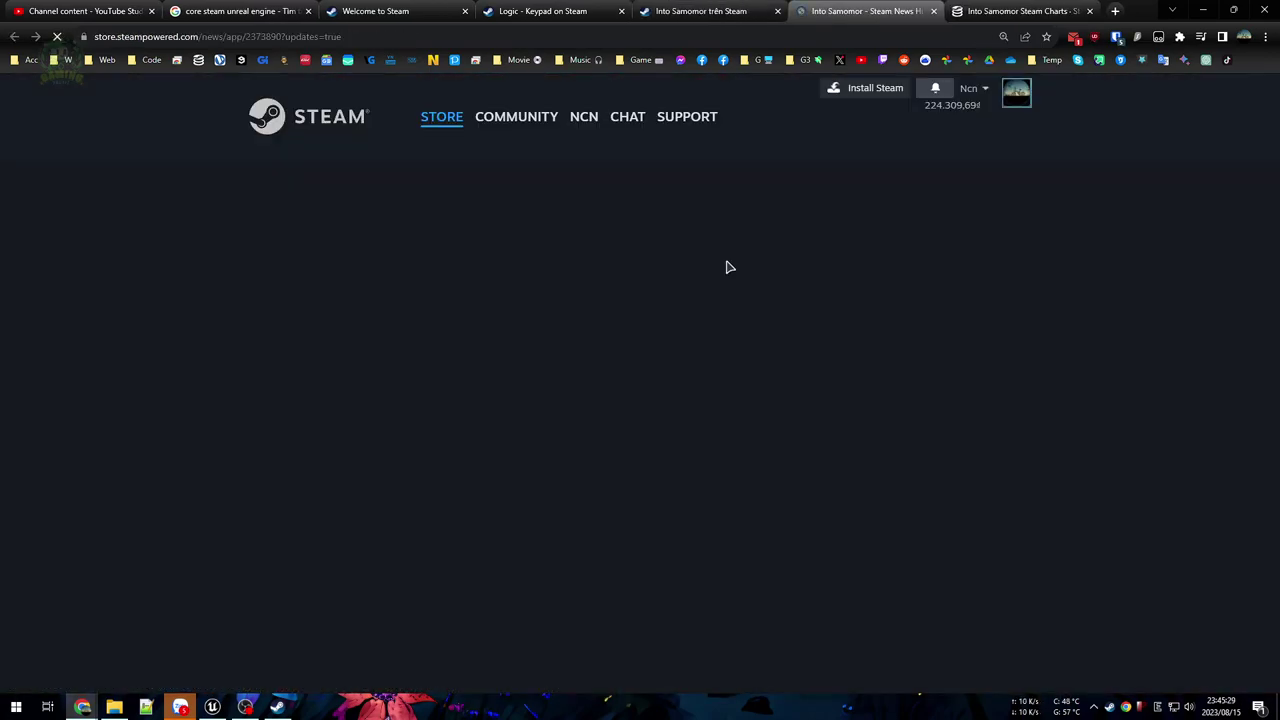
scroll(648, 375, down, 5)
scroll(702, 380, up, 5)
scroll(600, 470, down, 10)
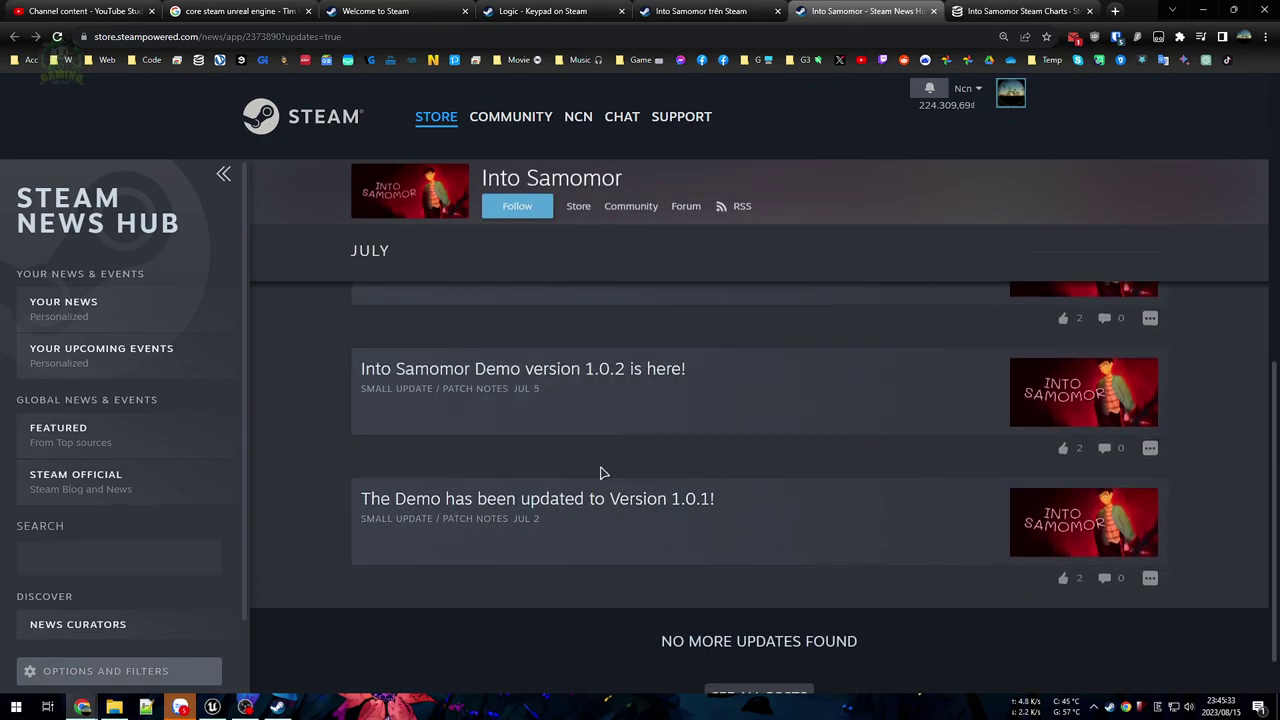
scroll(600, 510, up, 3)
scroll(591, 514, down, 3)
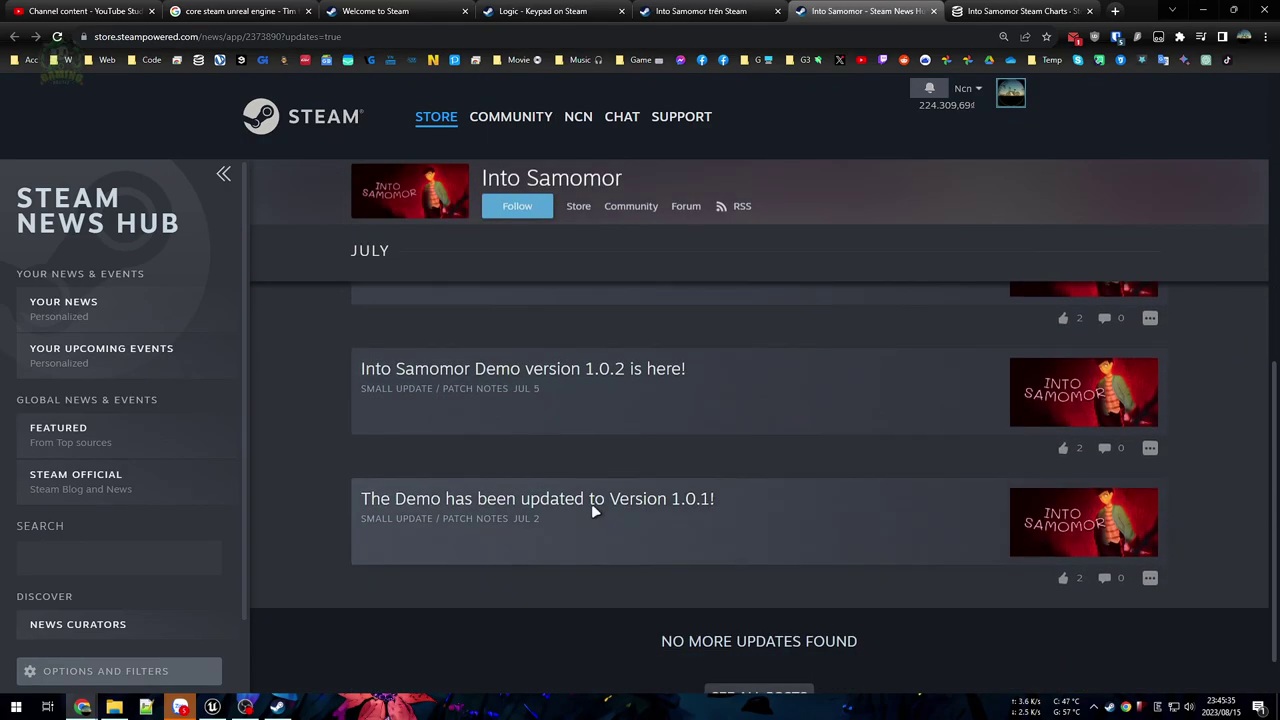
Step: Open the demo Version 1.0.1 patch notes and compare their posting date with the system calendar
click(643, 527)
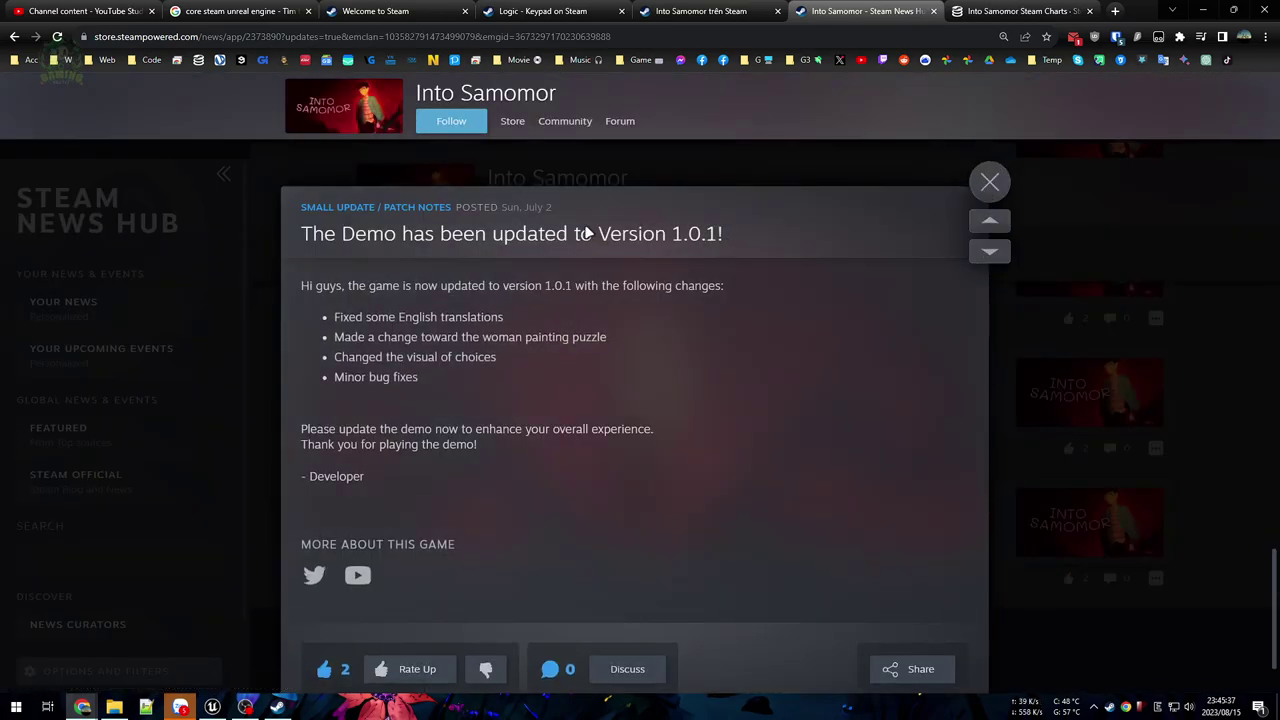
click(1237, 713)
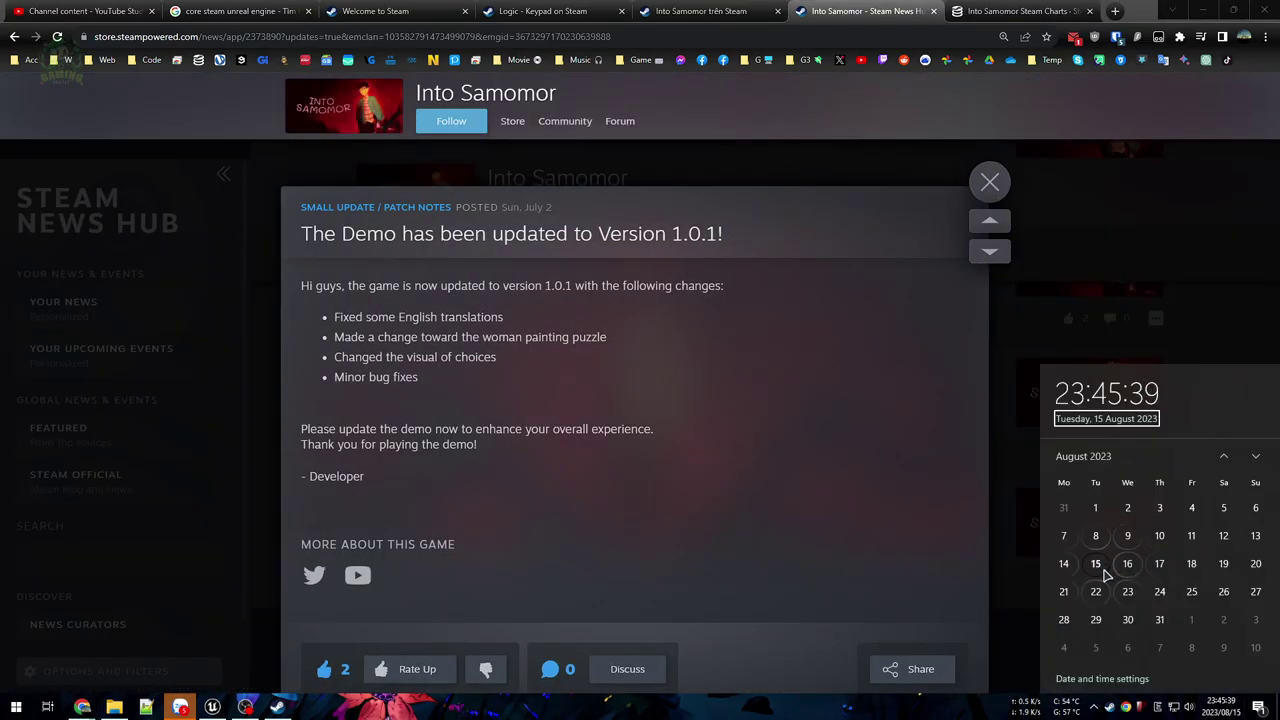
click(670, 502)
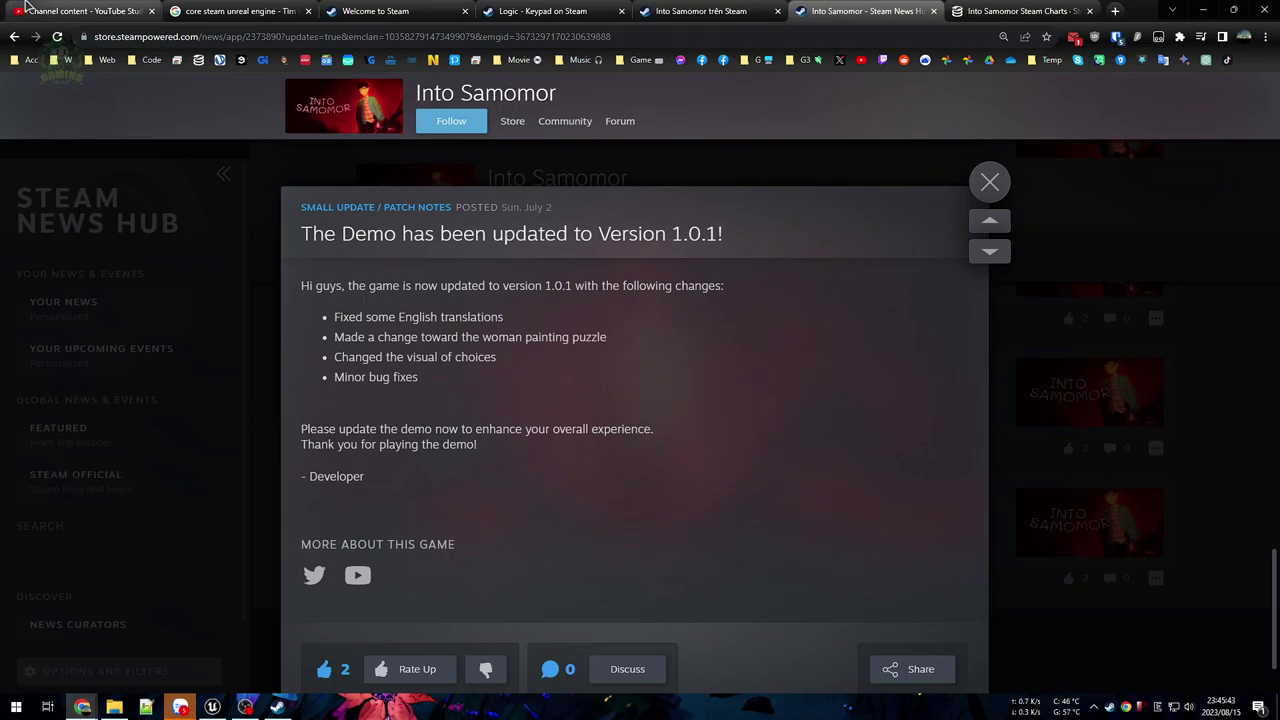
Step: Check the Logic Escape Dev Log #1 entry in YouTube Studio's content list, and return to the Version 1.0.1 patch notes
click(80, 11)
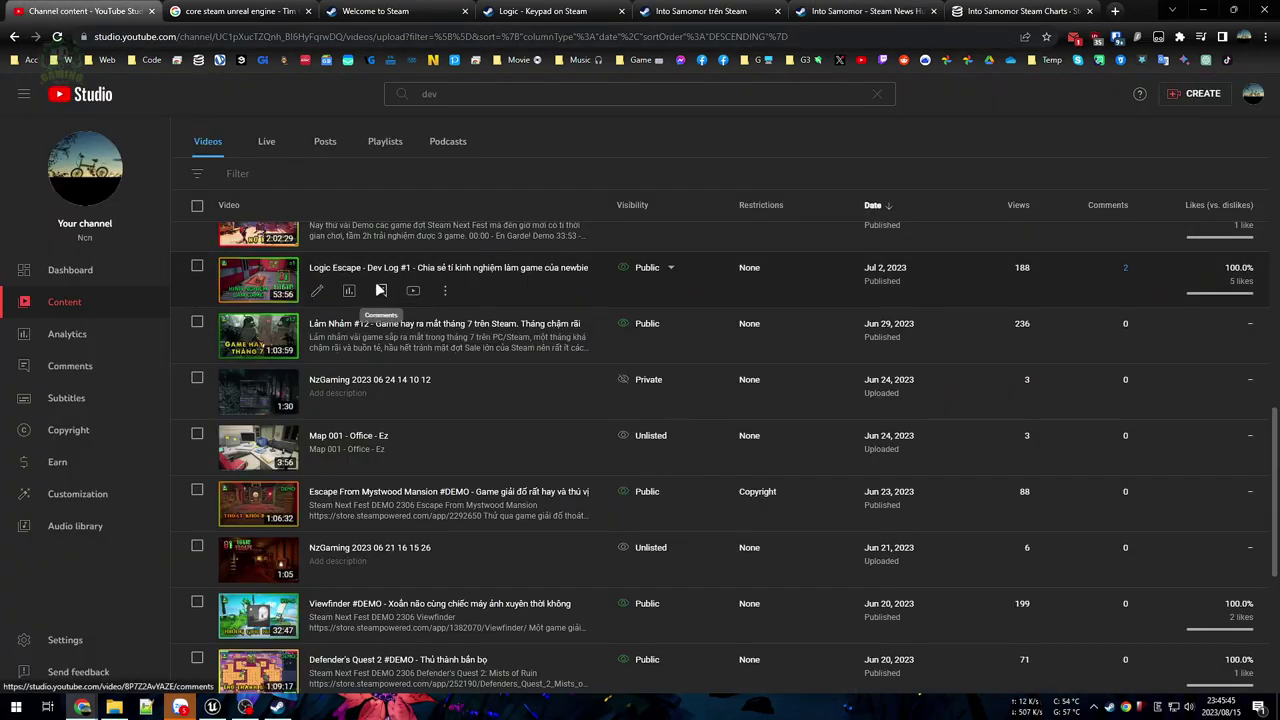
click(1060, 10)
click(828, 10)
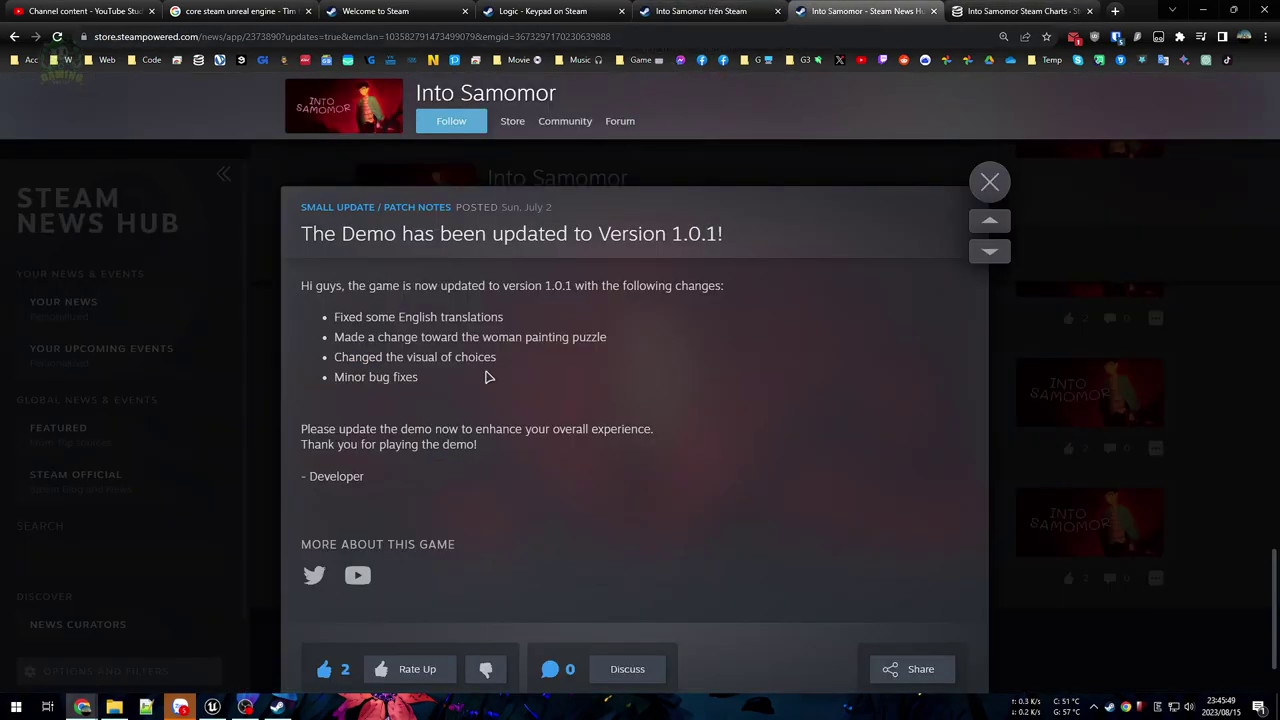
Step: Read Into Samomor's demo patch notes in order from version 1.0.2 up to version 1.0.6
scroll(483, 372, up, 10)
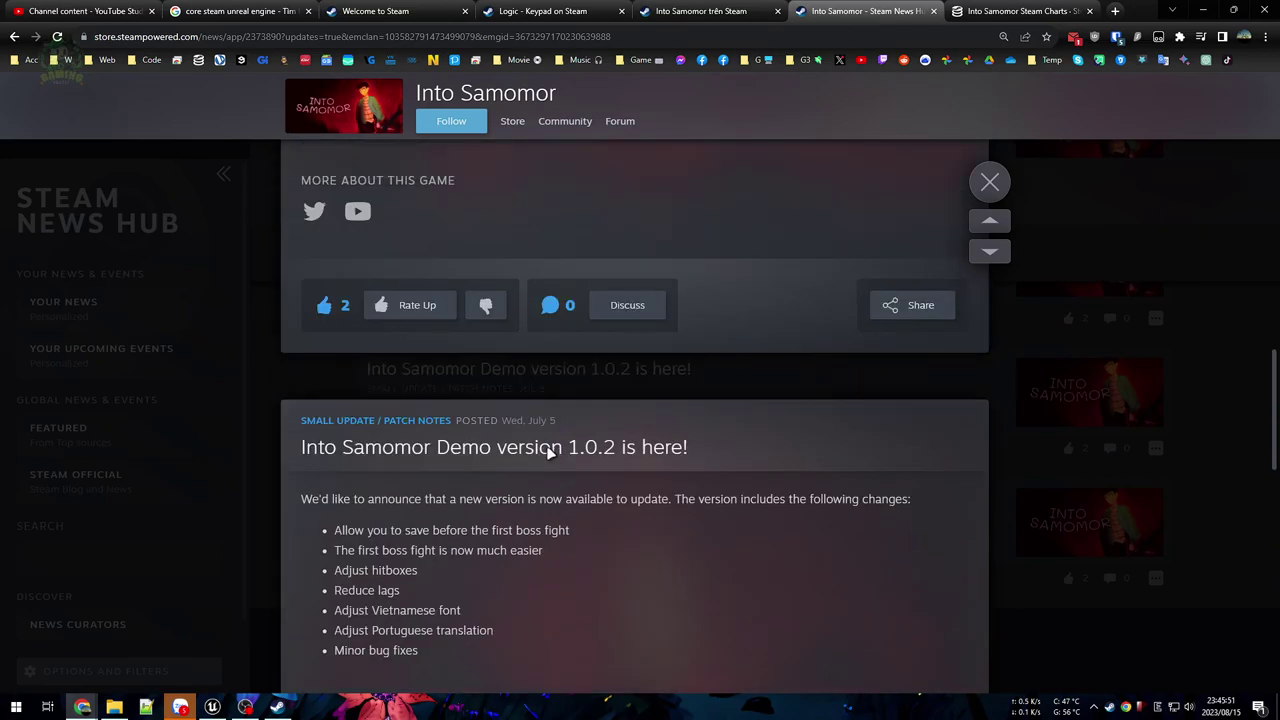
scroll(548, 452, up, 5)
scroll(556, 456, up, 5)
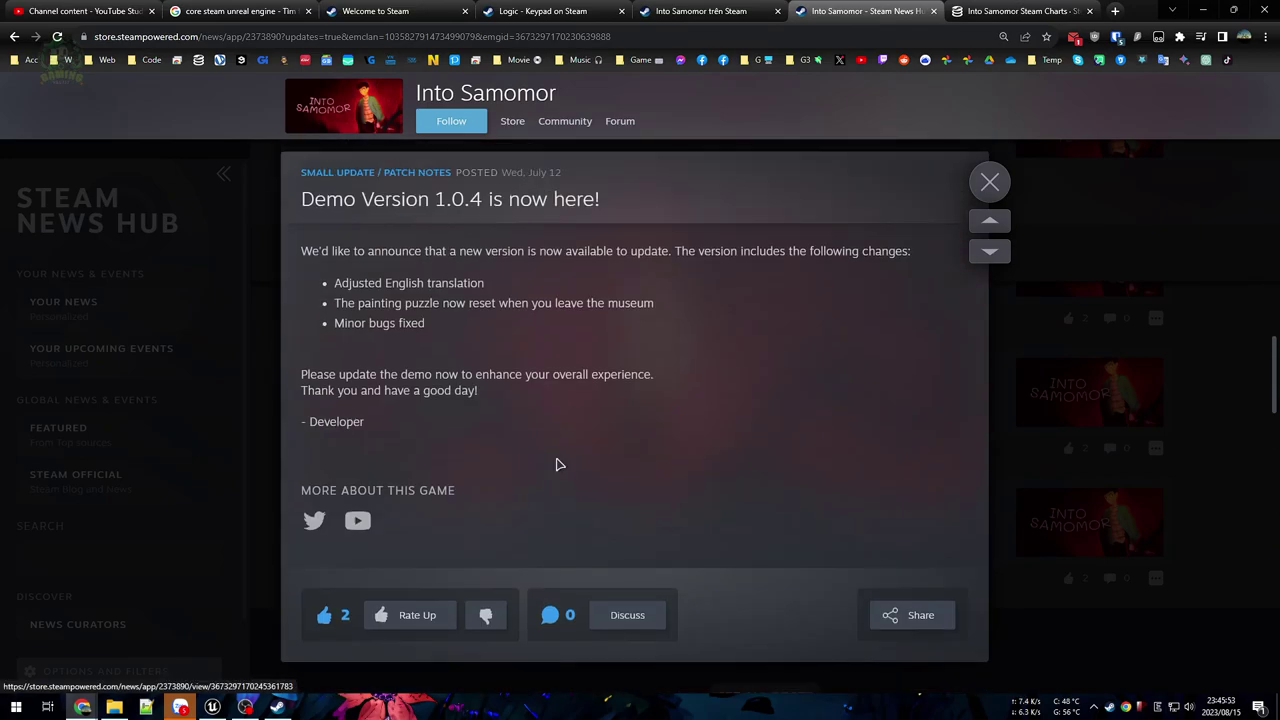
scroll(558, 462, down, 10)
scroll(530, 460, up, 8)
scroll(470, 436, up, 4)
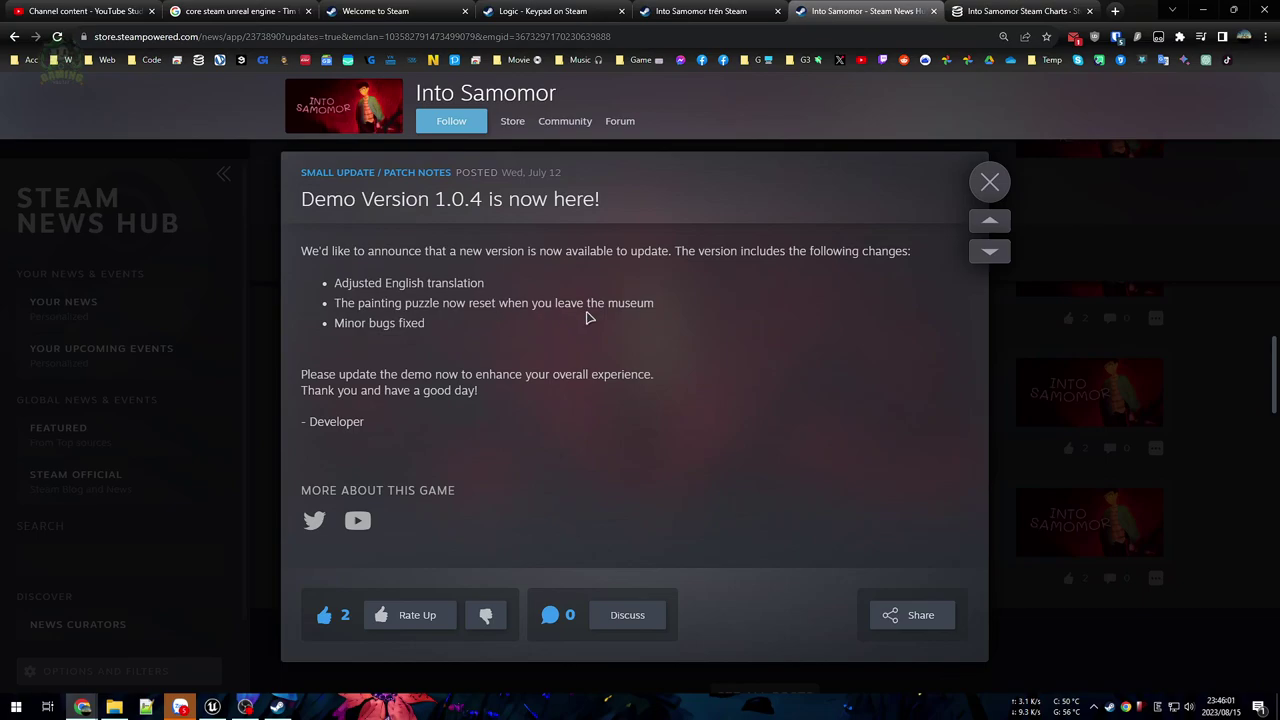
scroll(548, 392, up, 6)
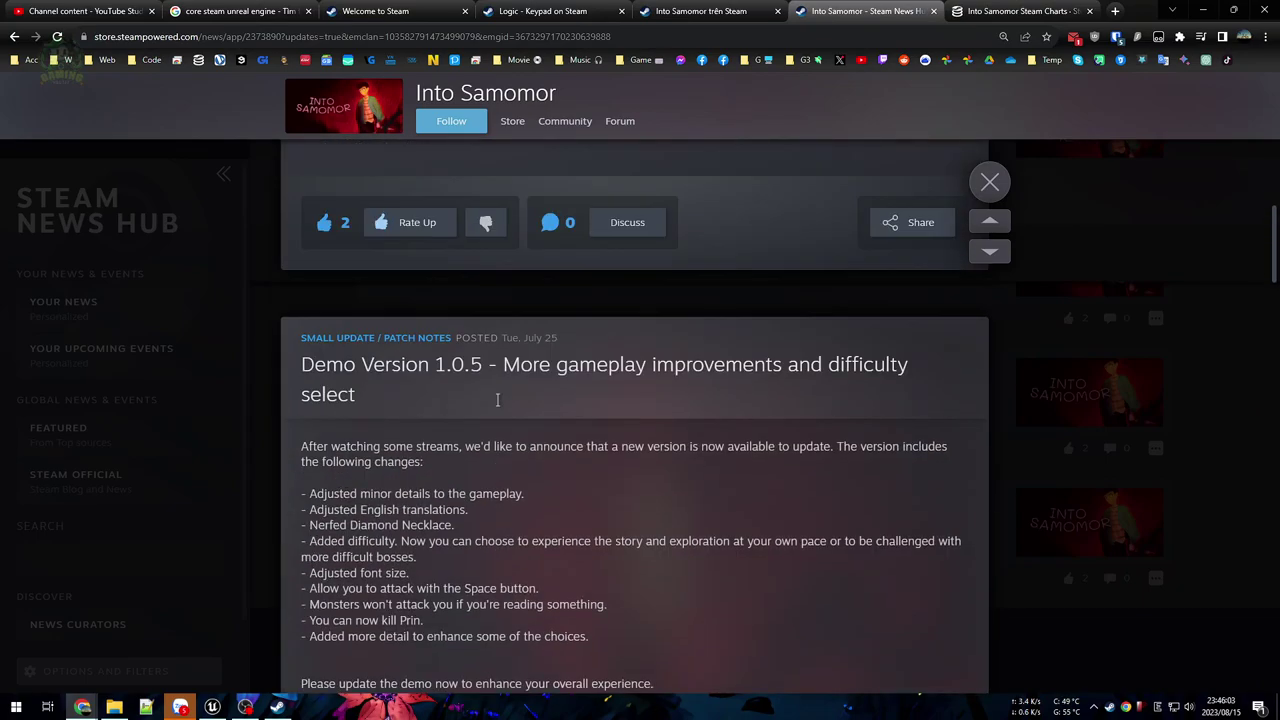
scroll(598, 391, up, 4)
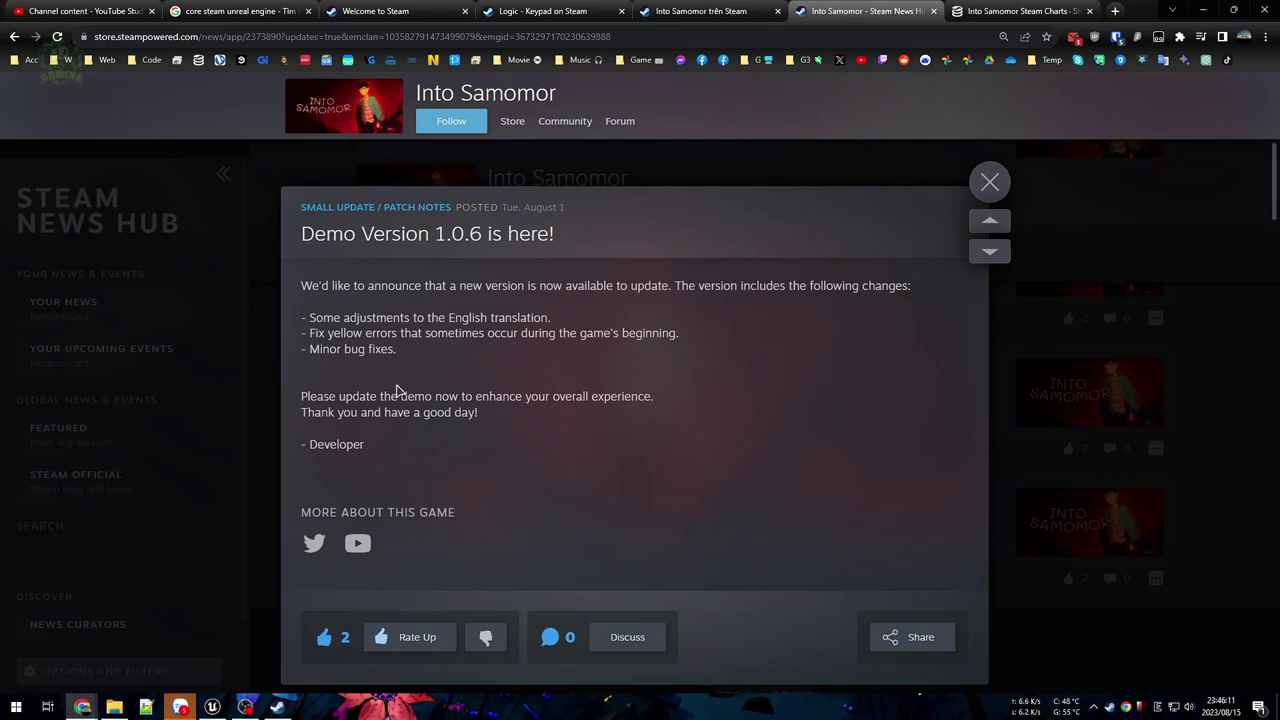
Step: Return to Into Samomor's news hub overview and check its most recent update entries
key(alt+Left)
key(alt+Left)
key(alt+Left)
scroll(916, 426, up, 8)
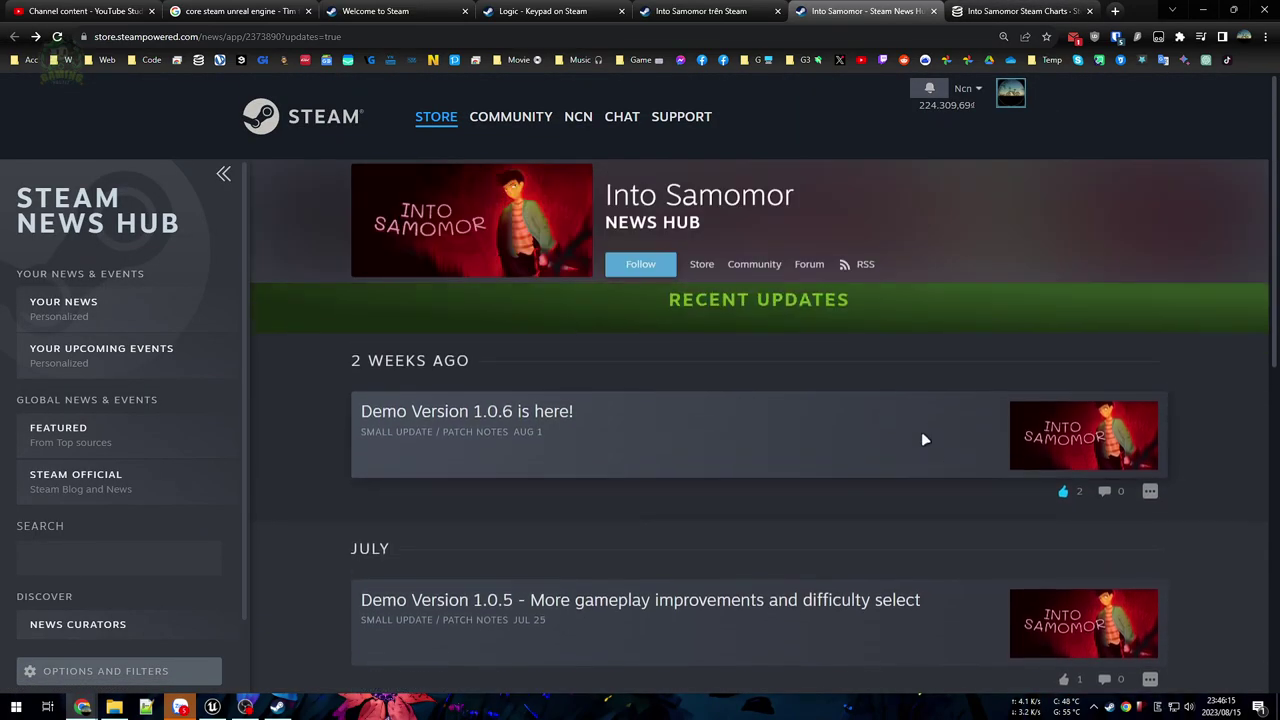
scroll(968, 453, down, 4)
scroll(971, 453, up, 4)
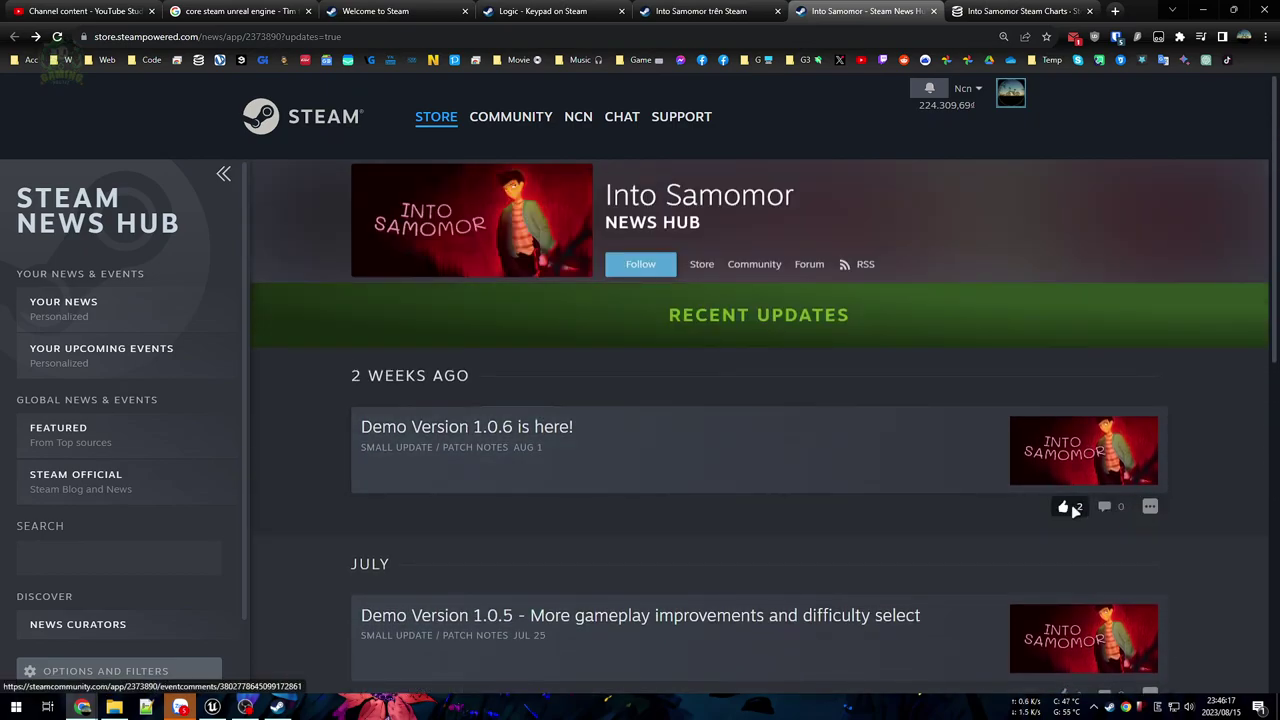
Step: Open the Steam e-mail about Hammerwatch II in the Gmail checker and follow it to the game's store page
click(1073, 38)
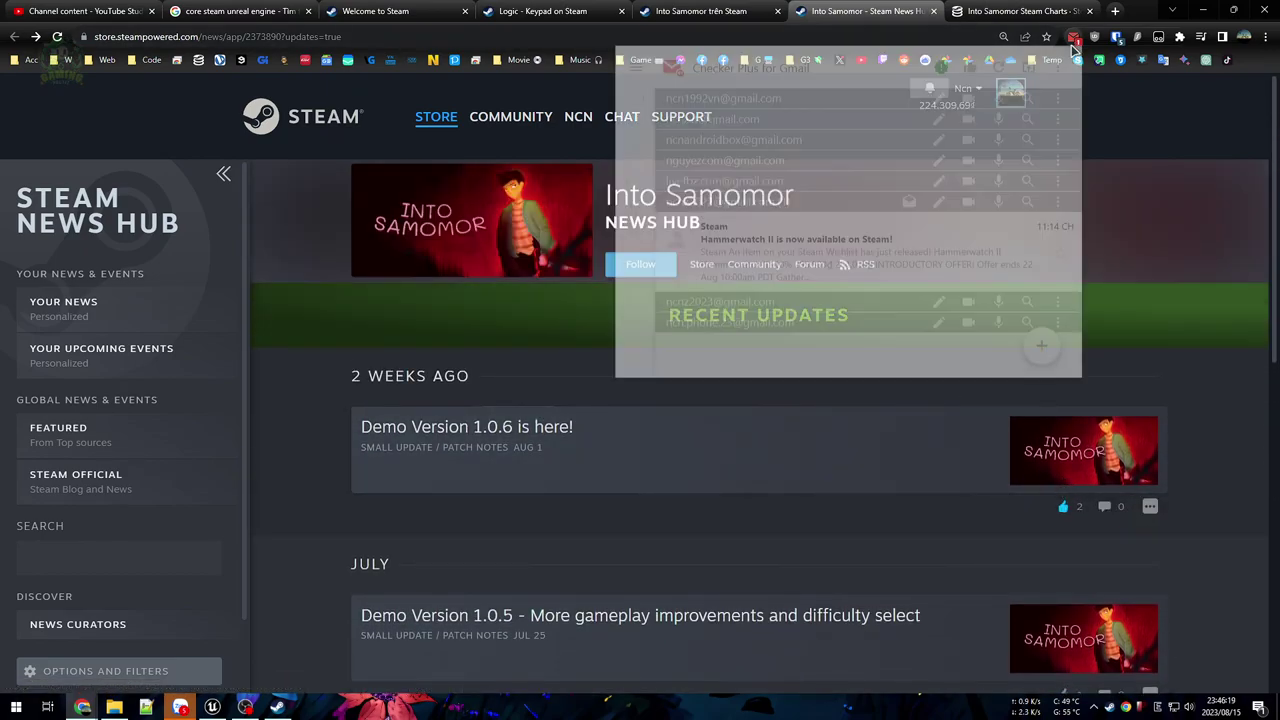
click(806, 279)
scroll(820, 263, down, 2)
click(818, 228)
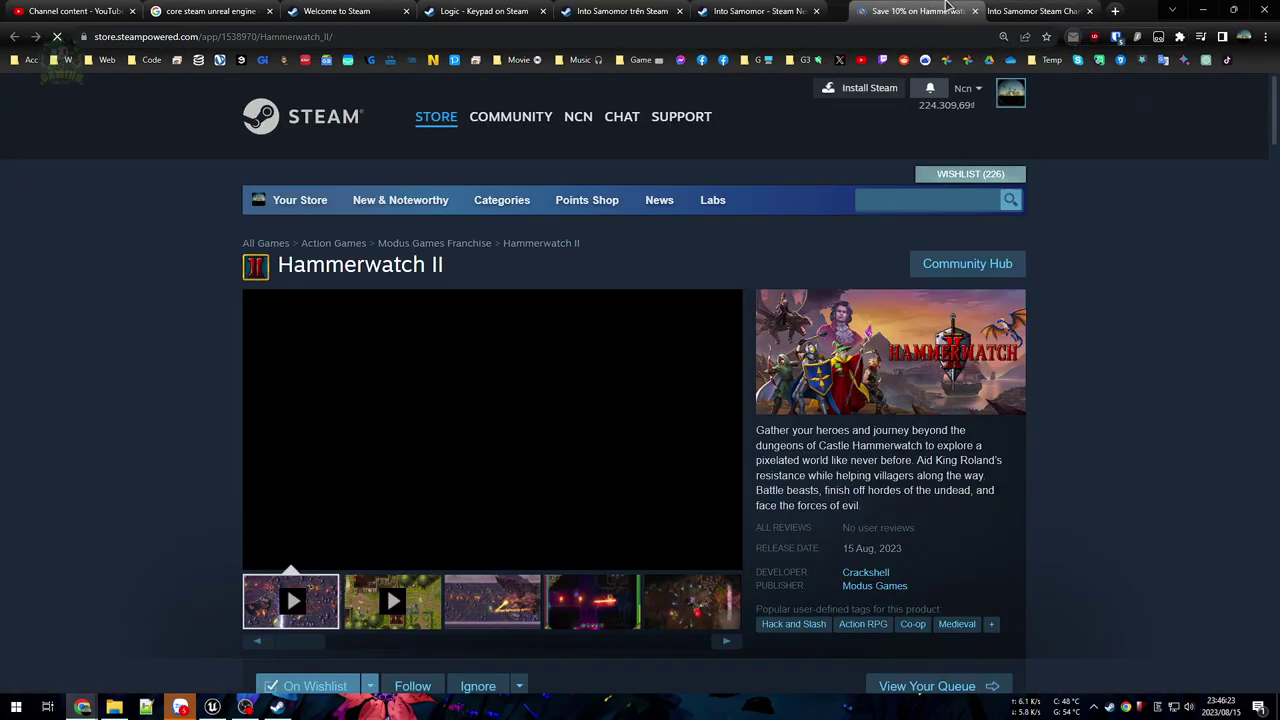
Step: Look over the upper part of the Hammerwatch II store page and pause the developer's live broadcast
scroll(209, 441, down, 1)
scroll(200, 420, down, 3)
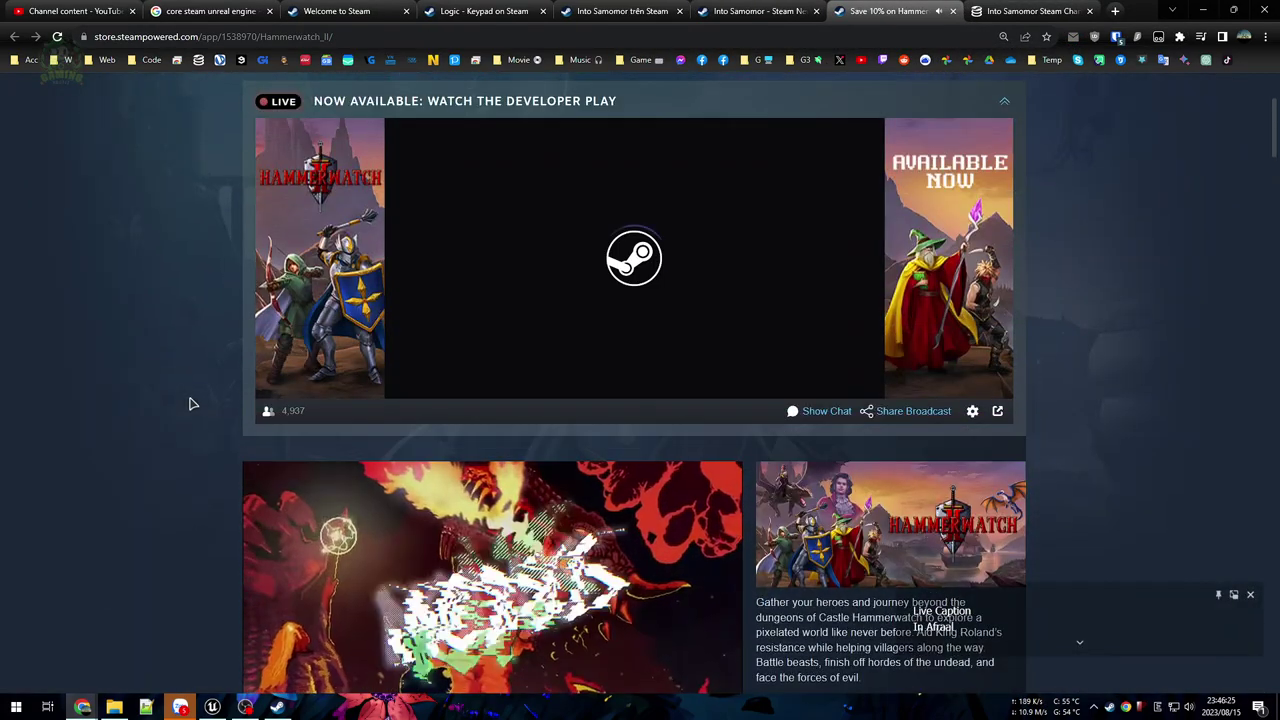
scroll(180, 385, down, 3)
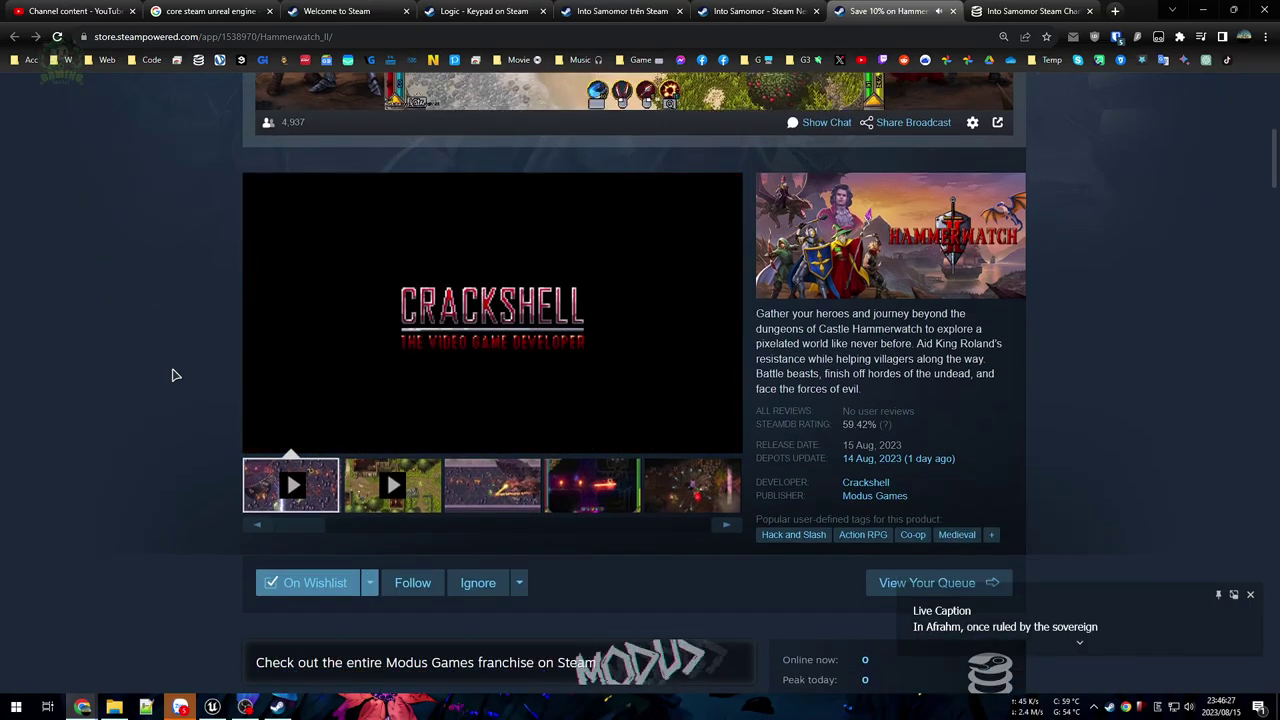
scroll(172, 375, up, 5)
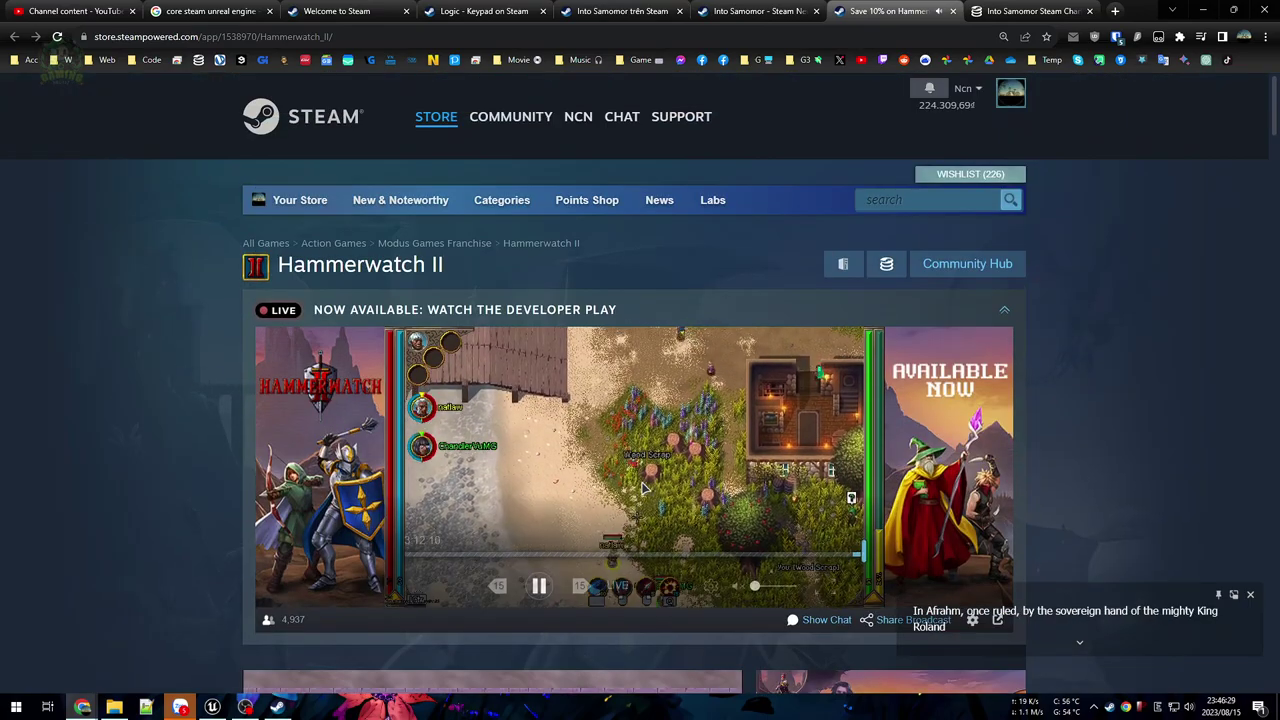
click(538, 580)
scroll(211, 434, down, 5)
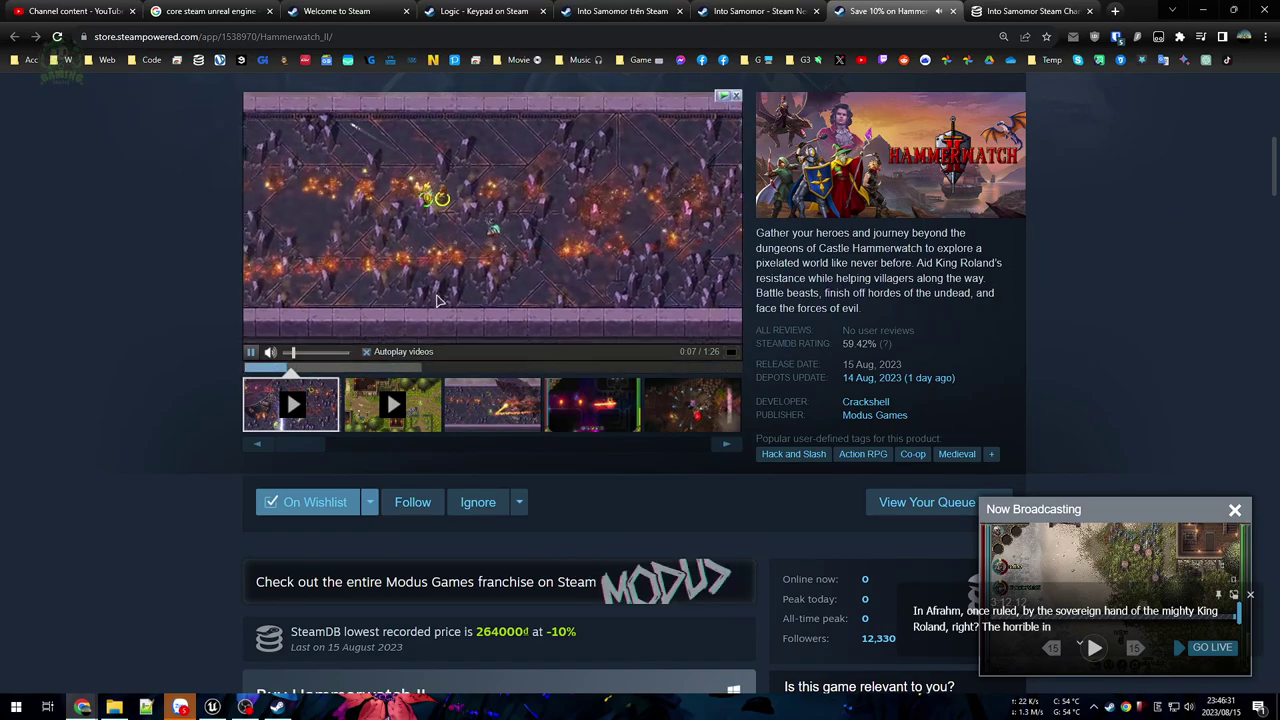
Step: Compare the prices of Hammerwatch II, The Chronicles Edition and the Anniversary Pack on the store page
scroll(477, 313, down, 5)
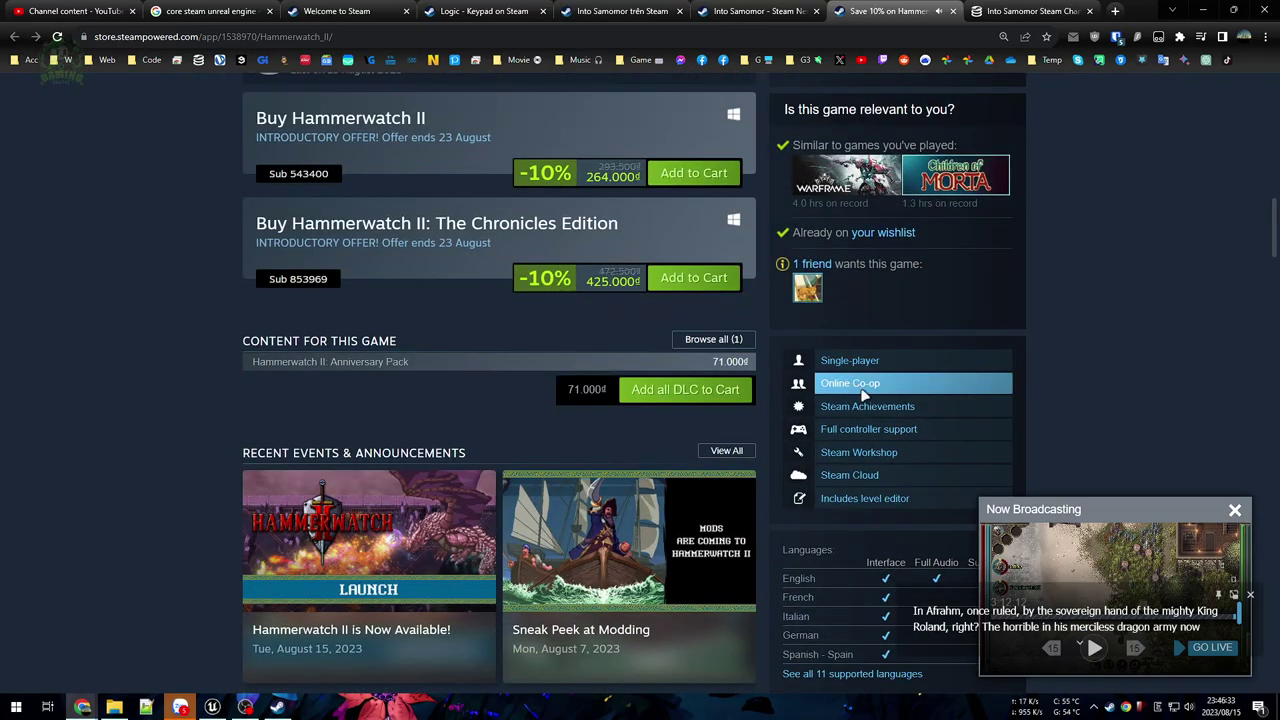
scroll(354, 363, up, 3)
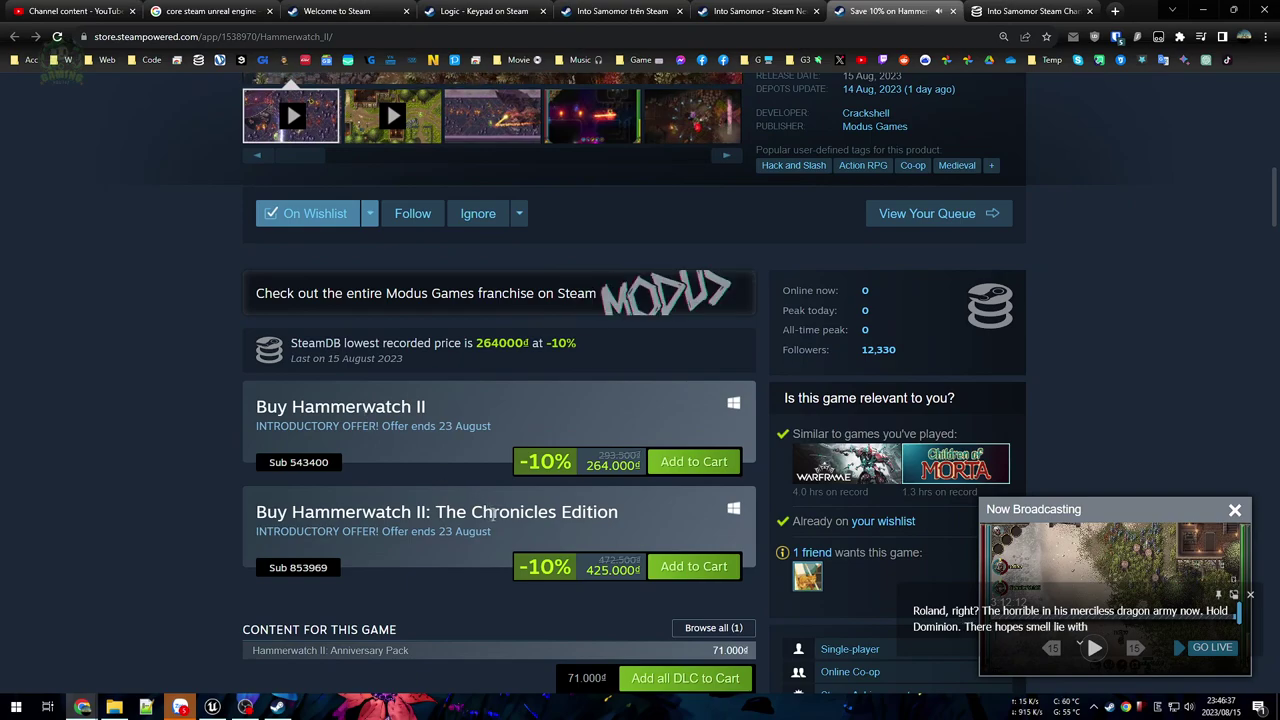
scroll(495, 515, down, 3)
scroll(523, 492, up, 3)
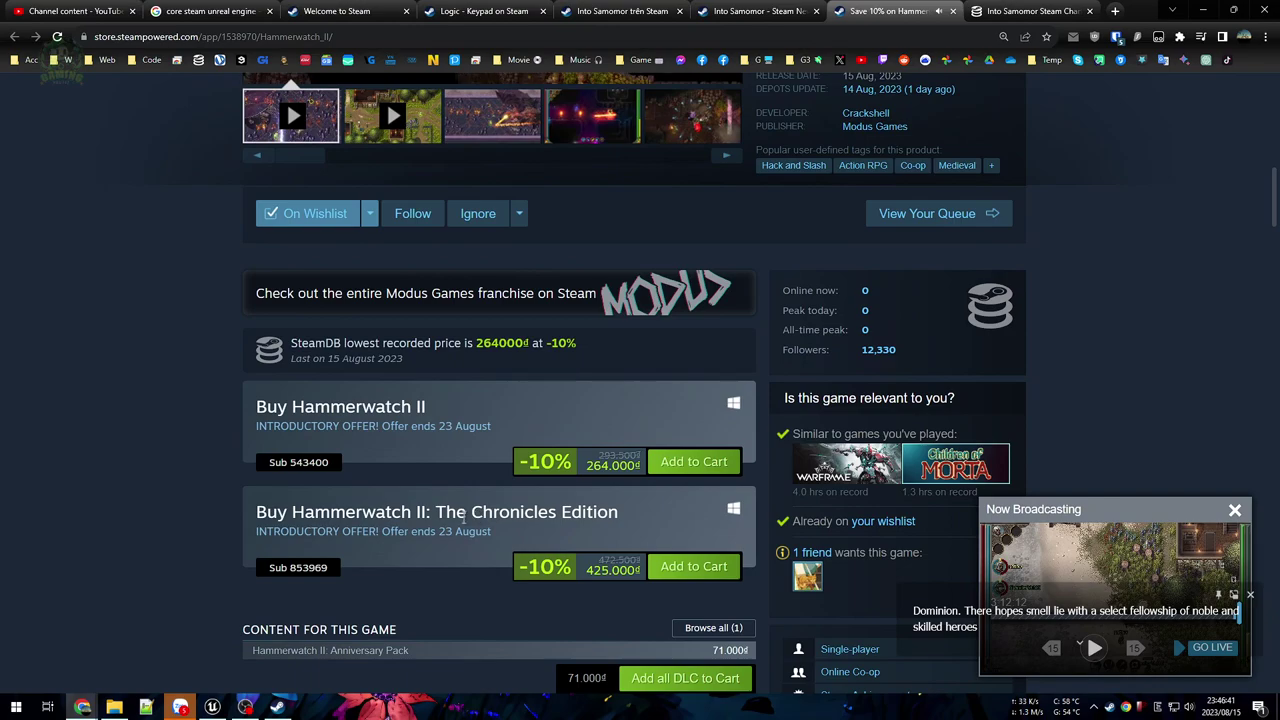
drag(438, 511, 600, 514)
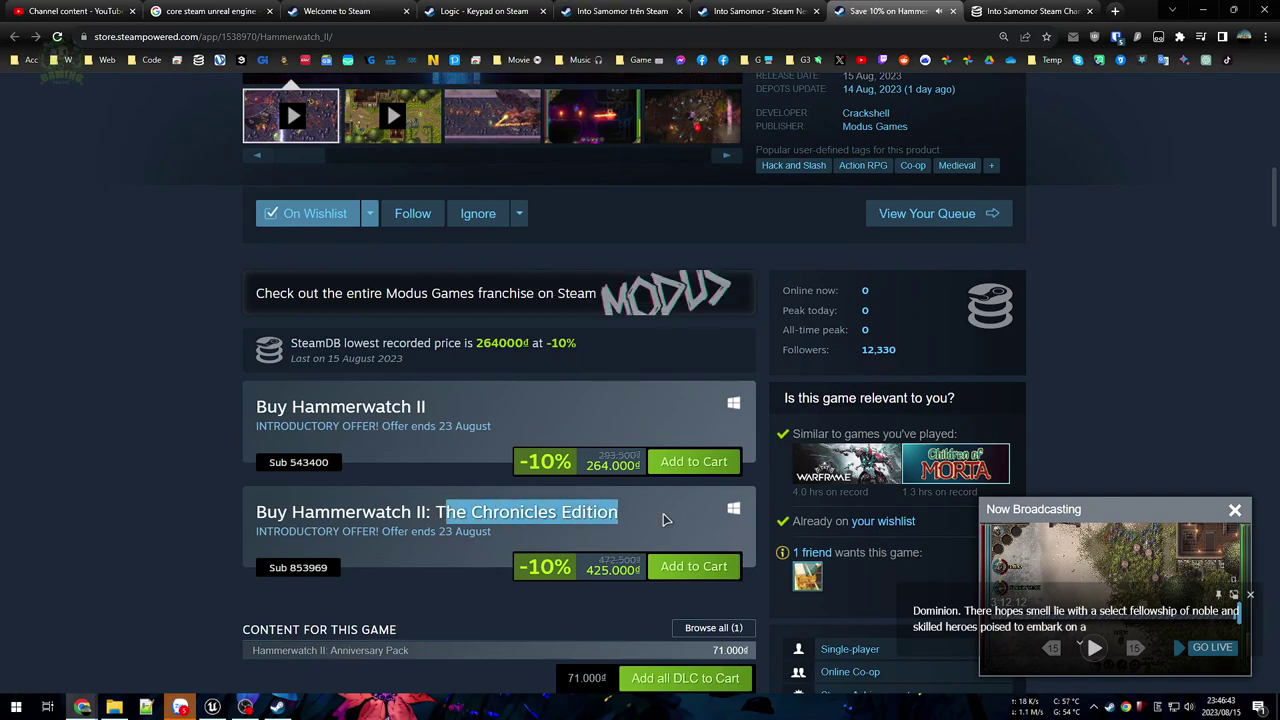
scroll(665, 518, down, 3)
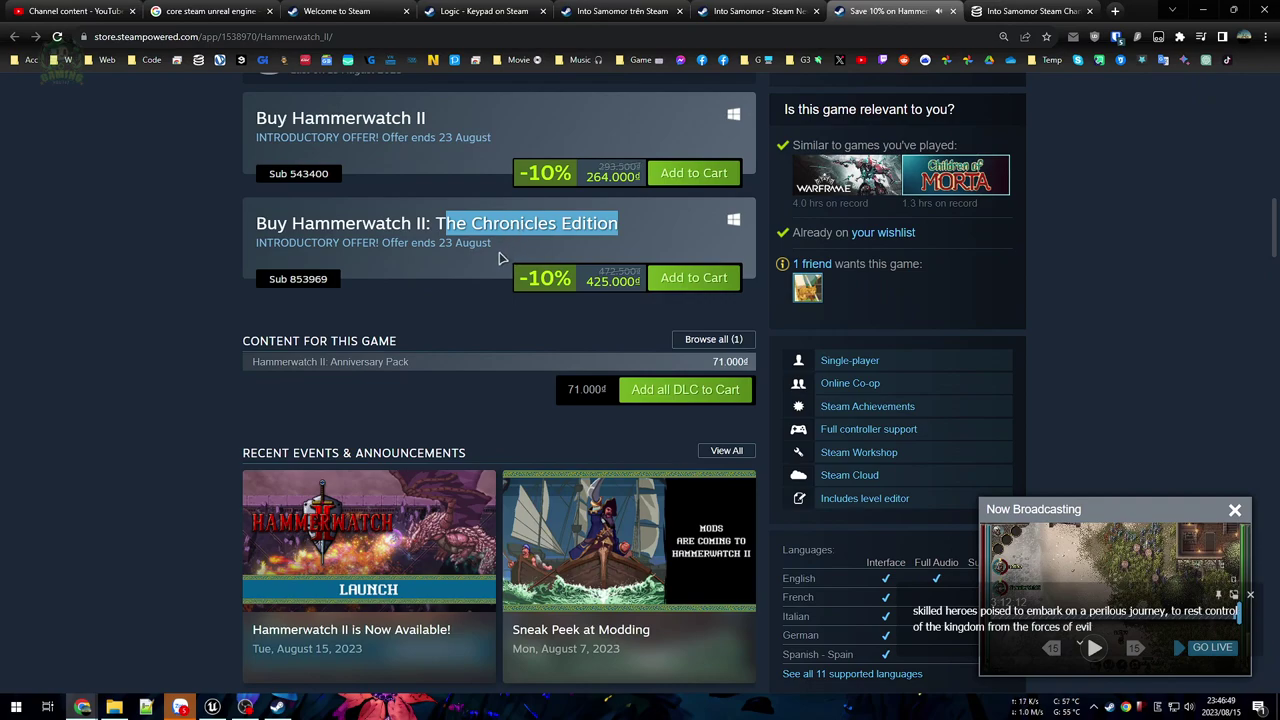
click(490, 282)
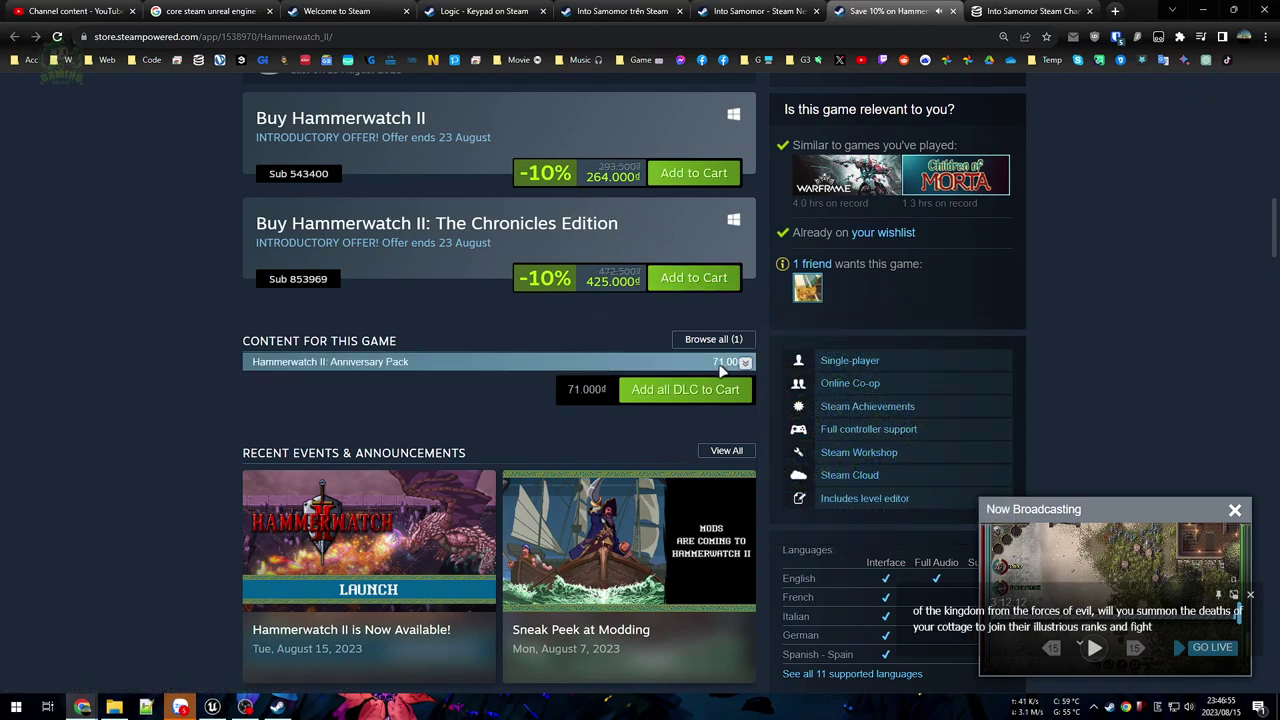
mouse_move(722, 370)
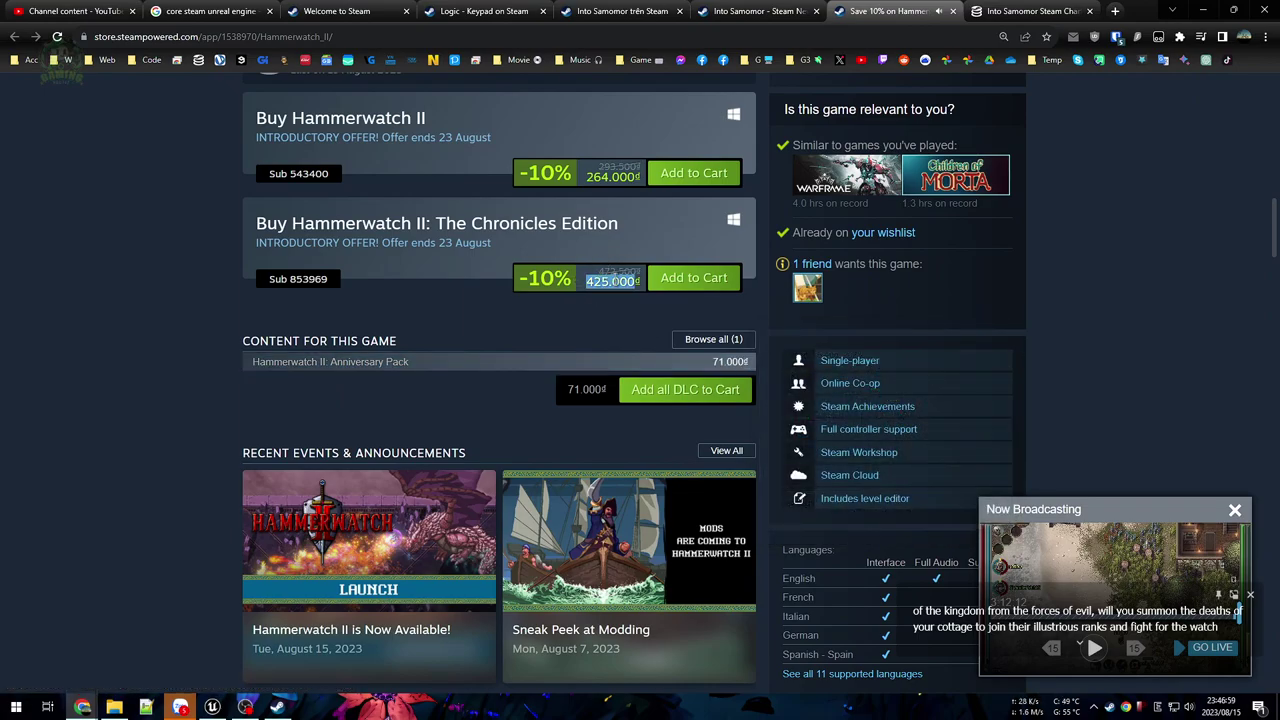
Step: Browse the Hammerwatch II store page from the trailer down through its lower sections, and close the floating broadcast popup
scroll(220, 340, up, 6)
scroll(214, 345, up, 3)
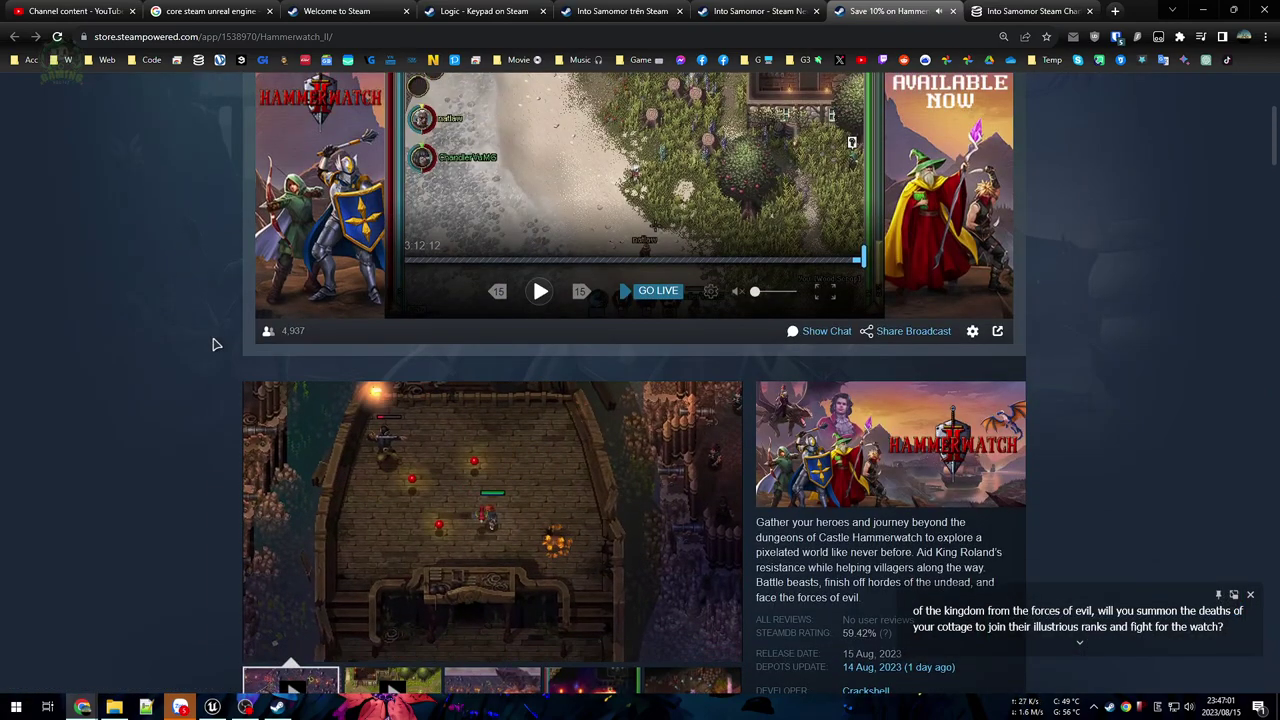
scroll(214, 345, down, 3)
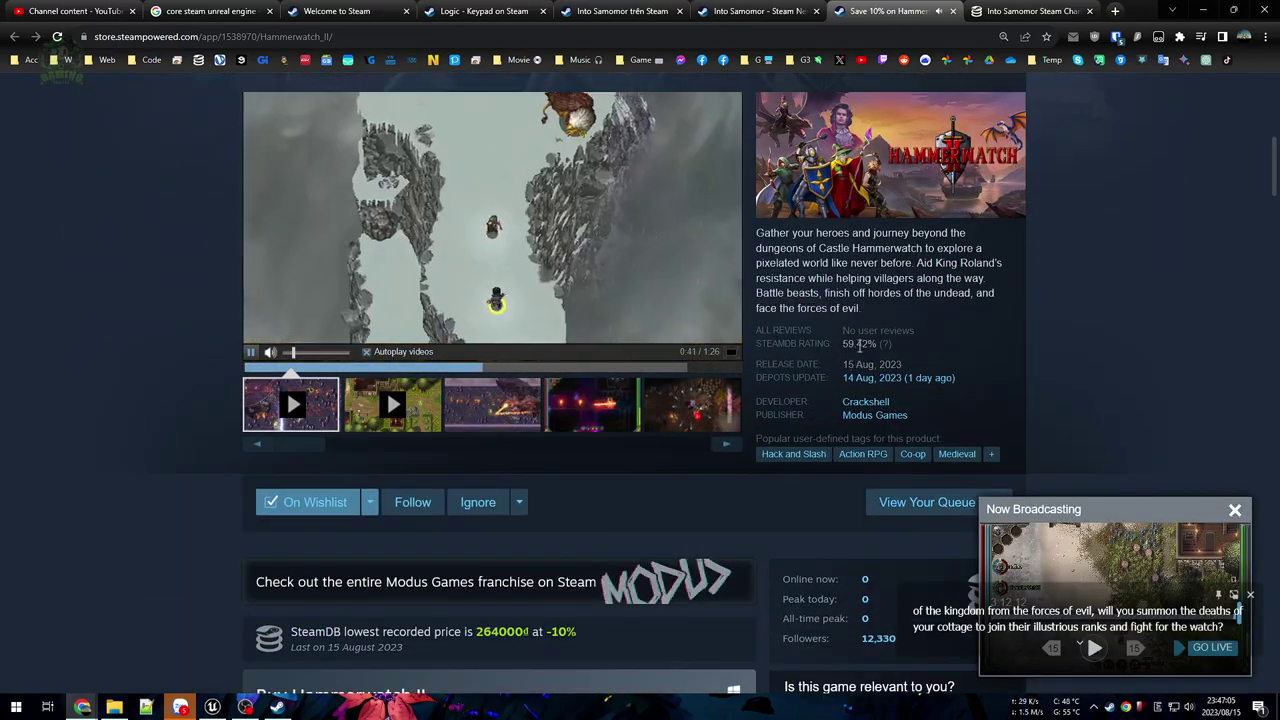
scroll(1095, 348, down, 10)
scroll(1095, 348, down, 15)
scroll(878, 352, up, 2)
scroll(876, 351, down, 3)
scroll(574, 420, up, 20)
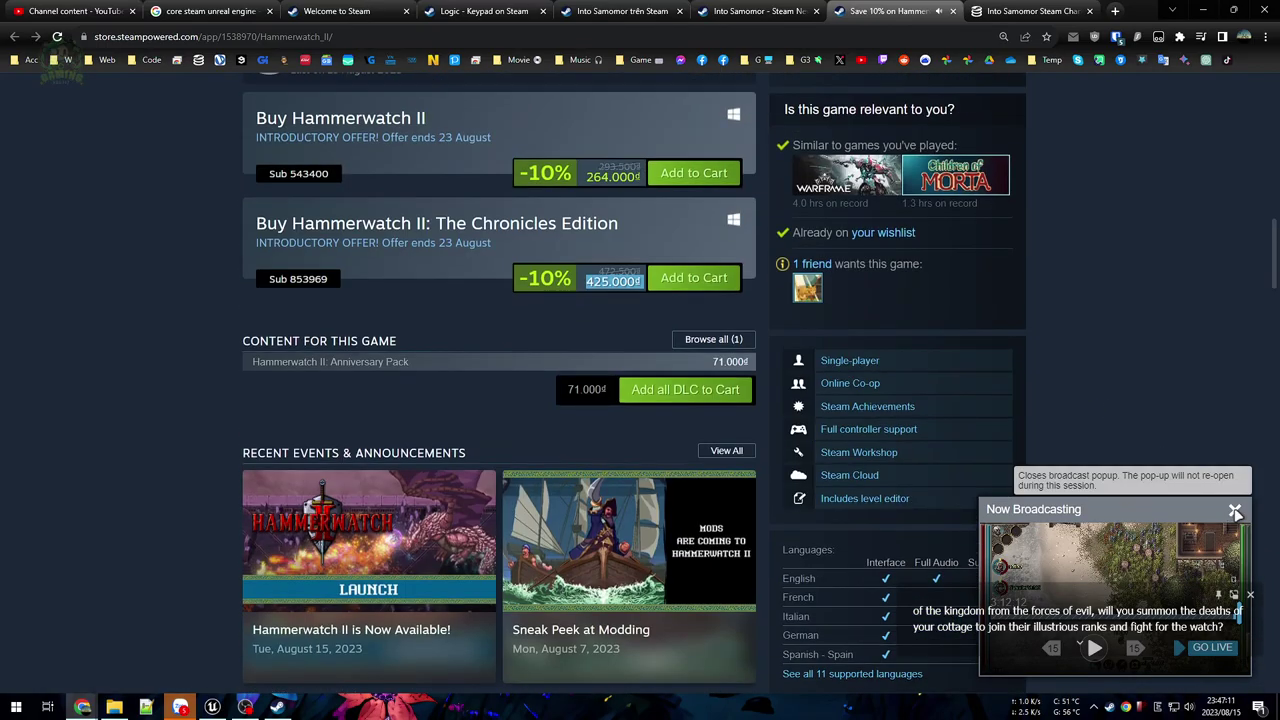
scroll(1163, 450, up, 3)
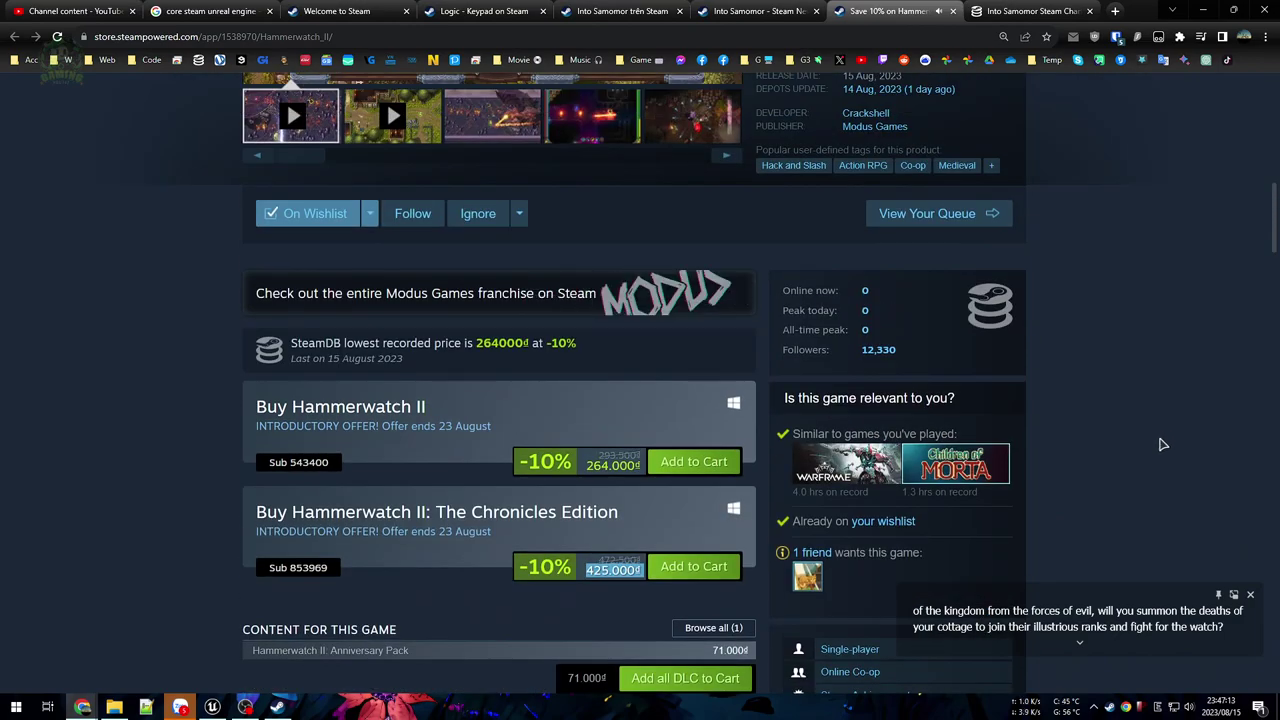
Step: Review Hammerwatch II's trailer and release details once more, and close its store tab
mouse_move(955, 468)
scroll(1100, 482, up, 6)
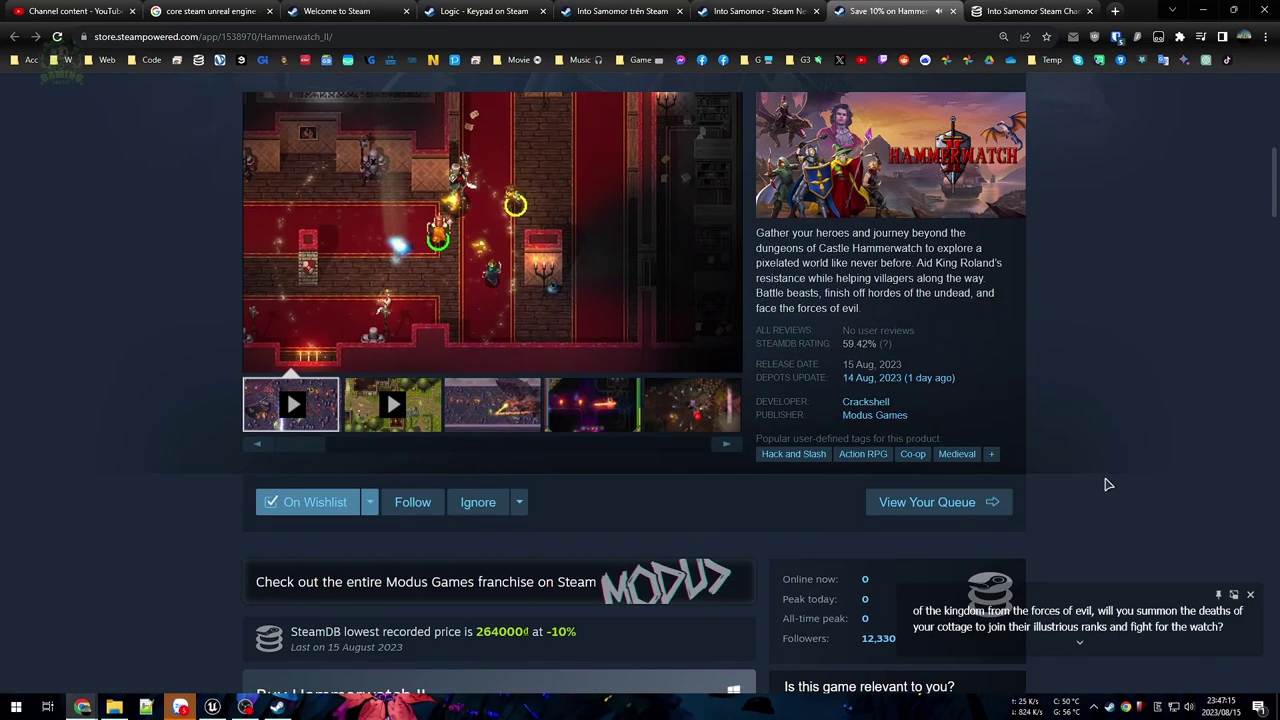
scroll(1065, 468, down, 3)
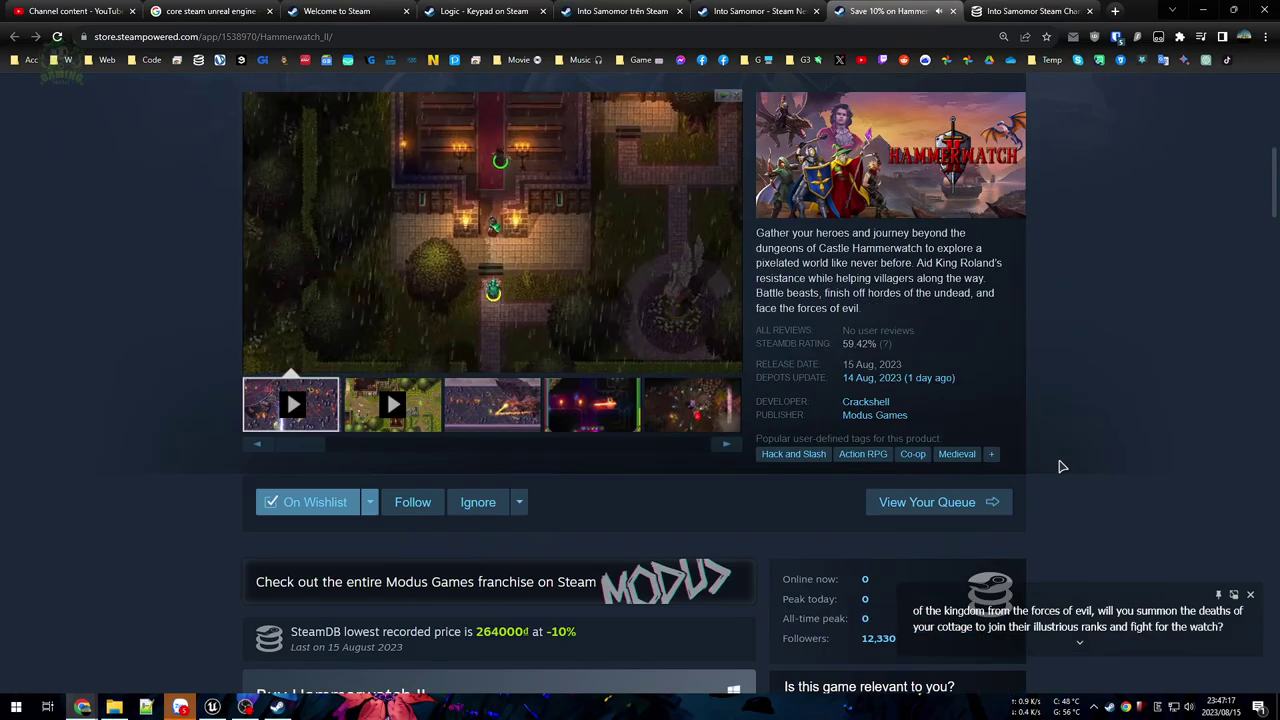
scroll(1049, 449, up, 3)
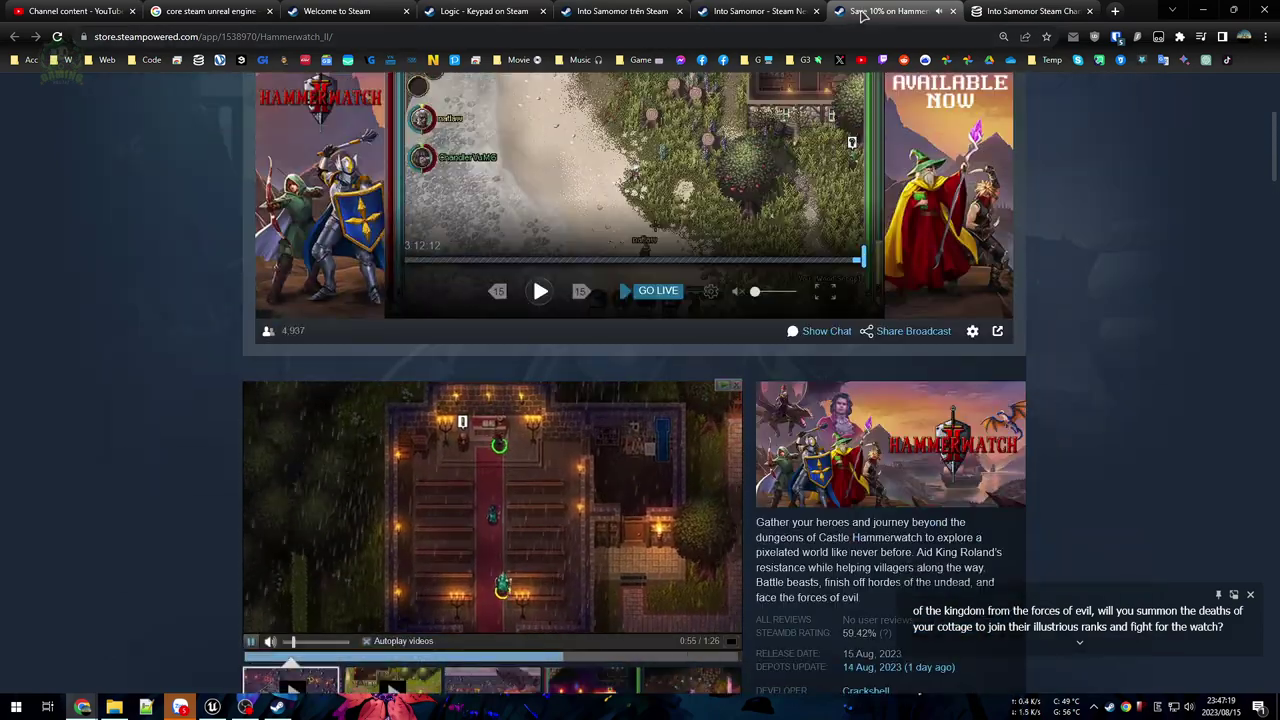
middle_click(895, 10)
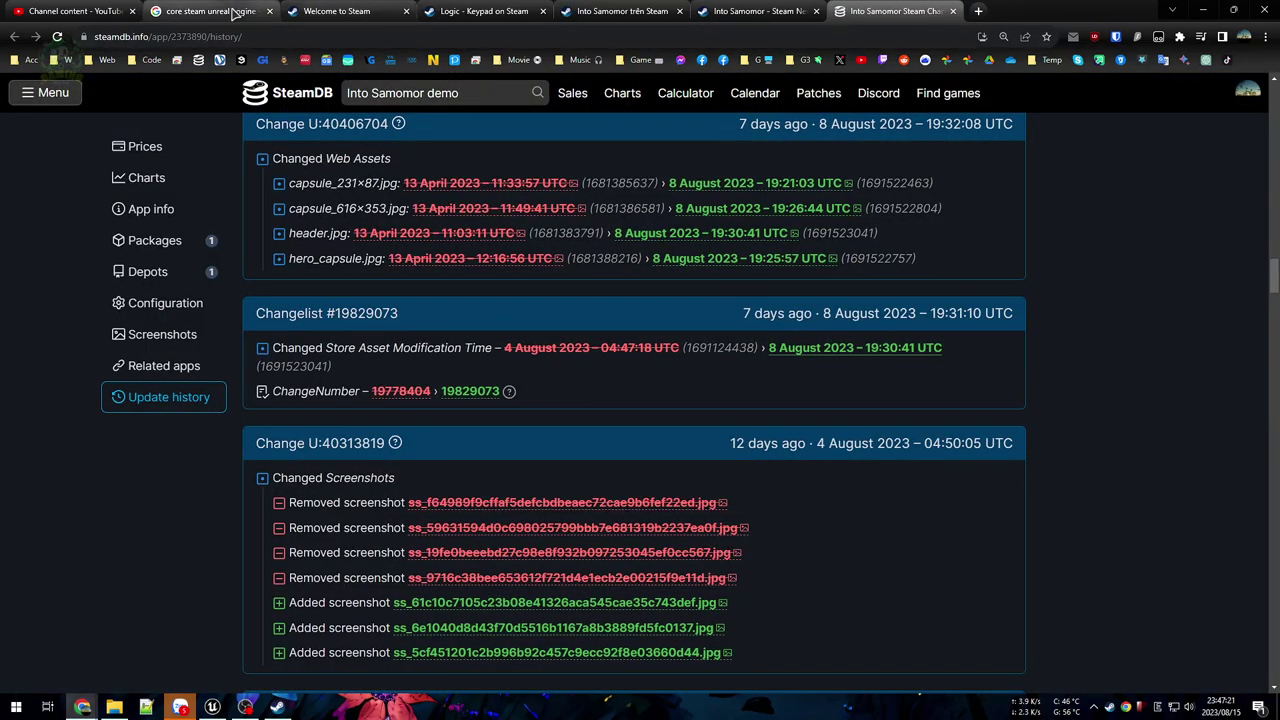
Step: From the "core steam unreal engine" search results, open the SteamCore marketplace page in a new tab and switch to it
click(228, 12)
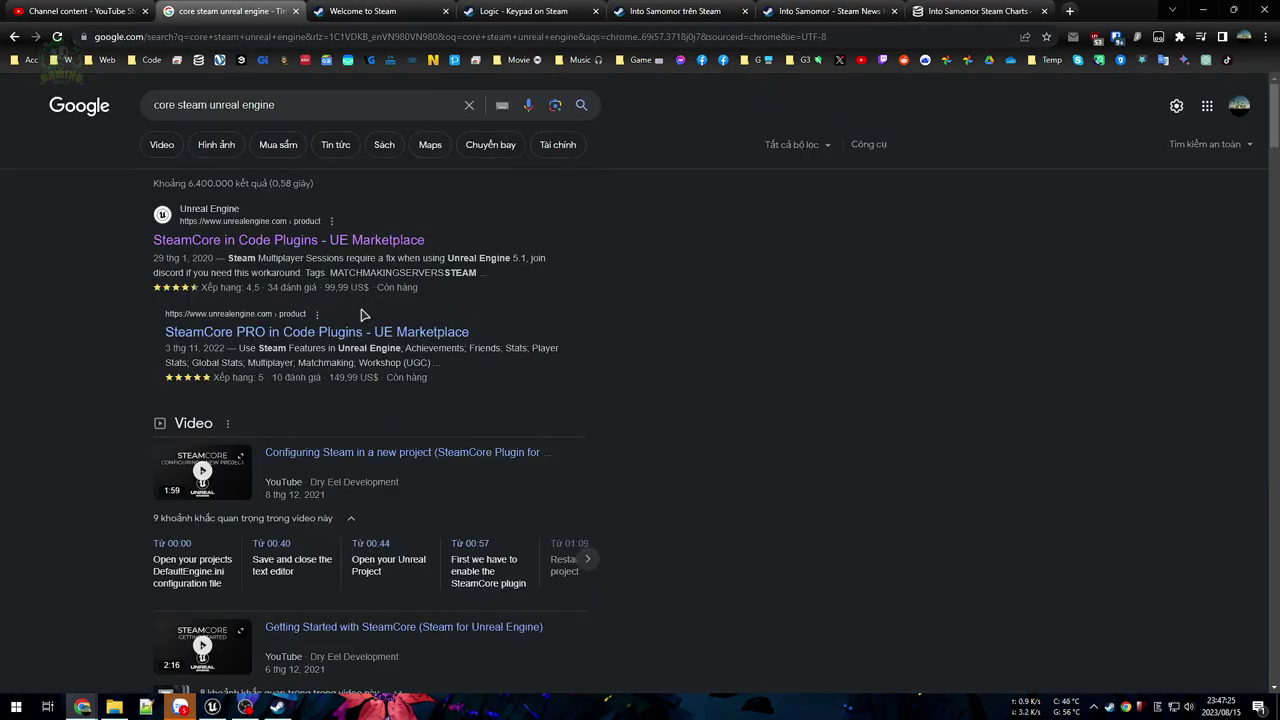
middle_click(357, 243)
click(338, 12)
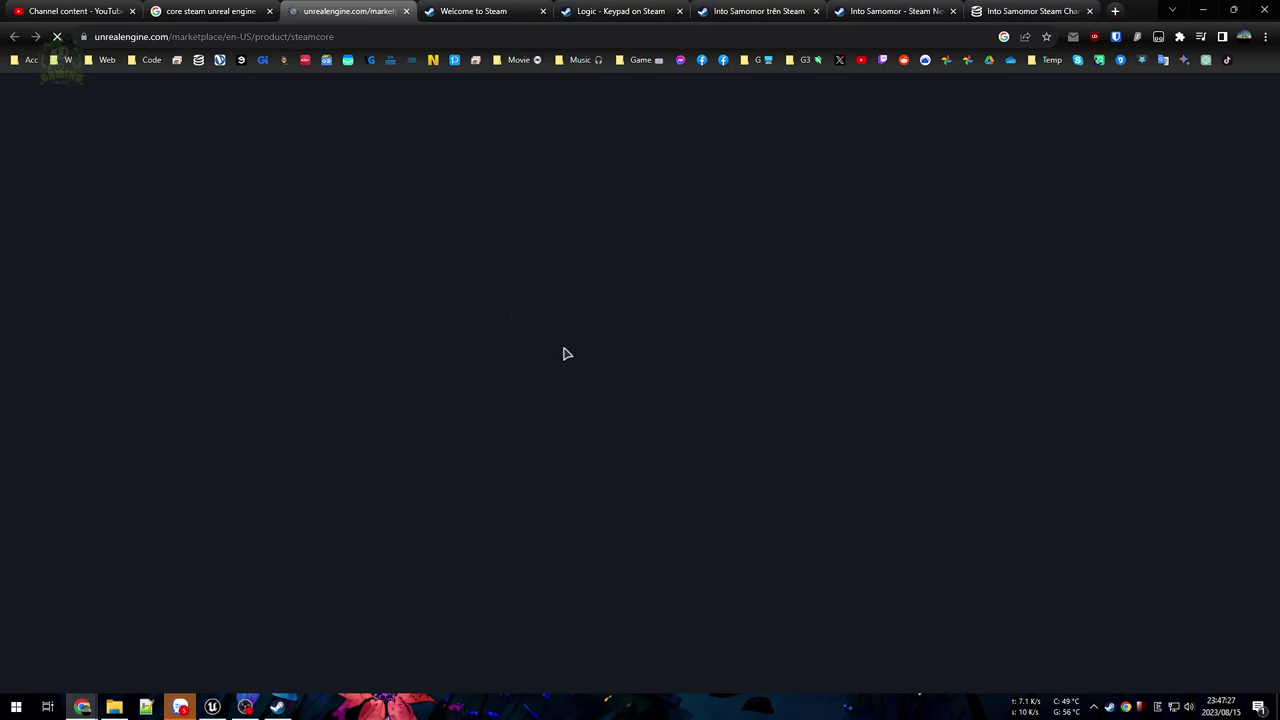
Step: View SteamCore's enlarged image of Steam features exposed to Blueprints, close it, and read the interface list in the product description
click(447, 400)
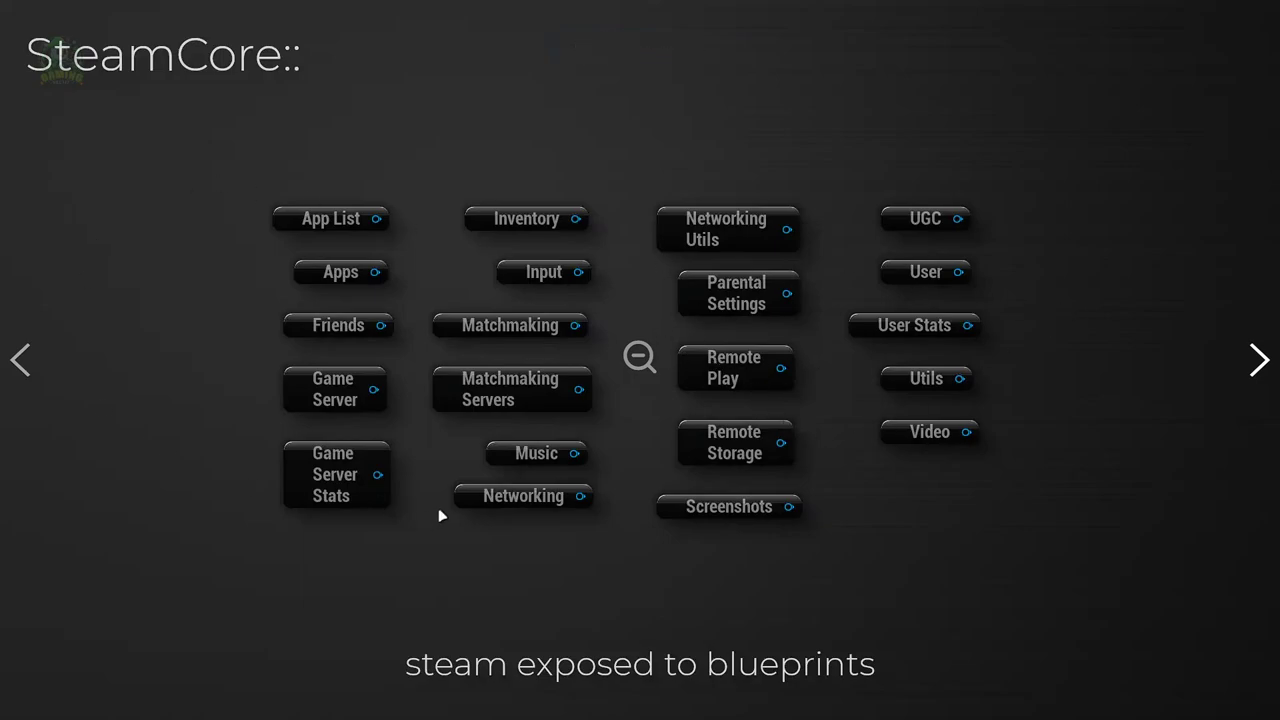
key(Escape)
scroll(1063, 351, down, 7)
scroll(1100, 340, up, 1)
click(1040, 371)
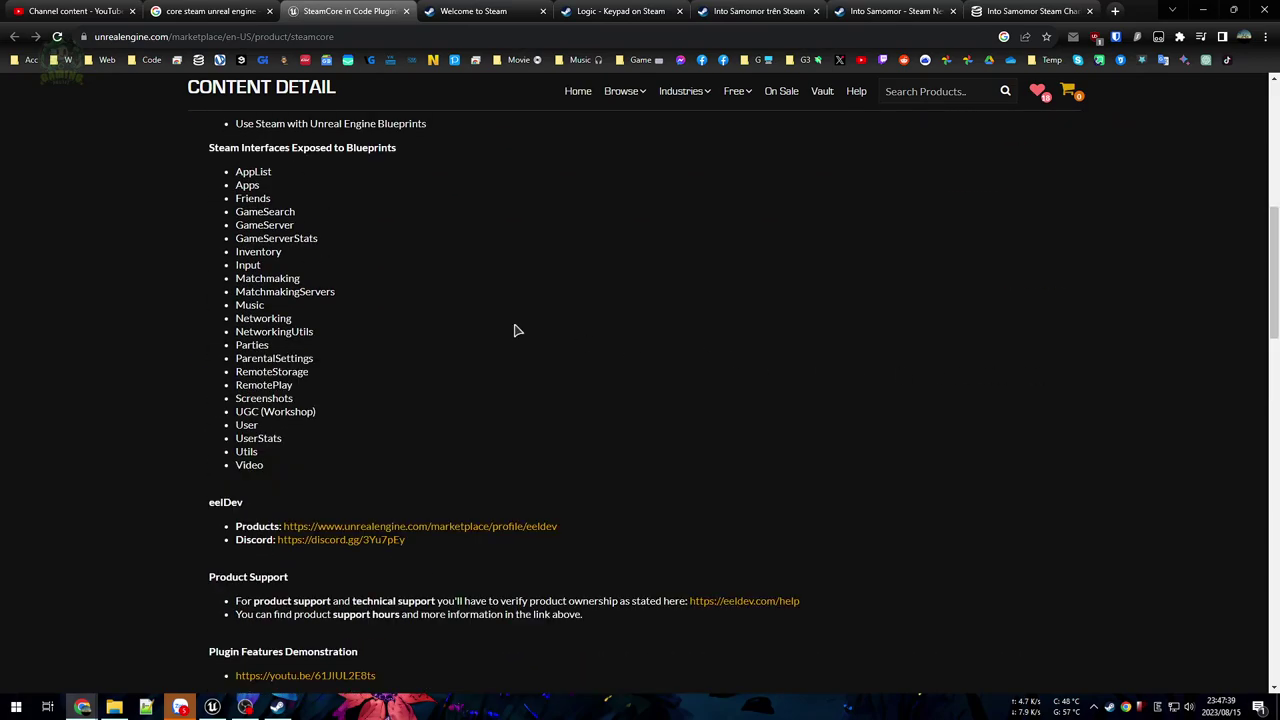
Step: Review SteamCore's technical details and highlight the Features list from Achievements to the last entry
scroll(313, 432, down, 5)
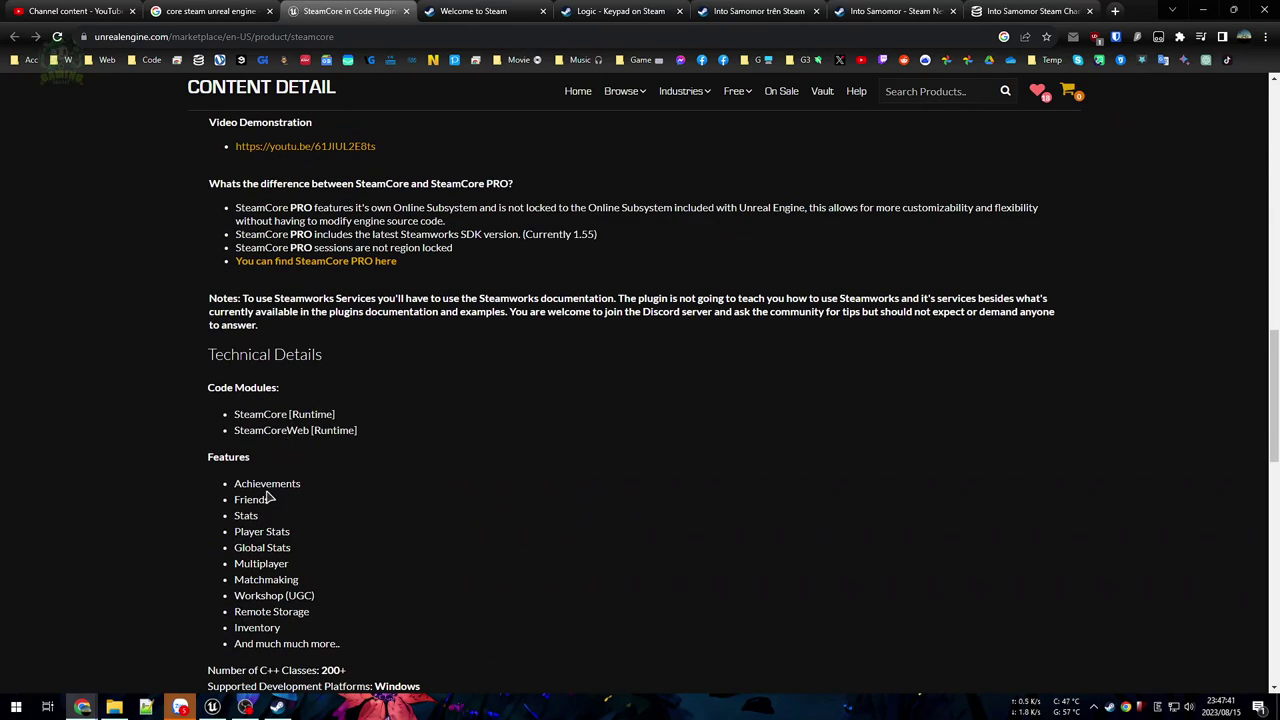
scroll(327, 341, down, 3)
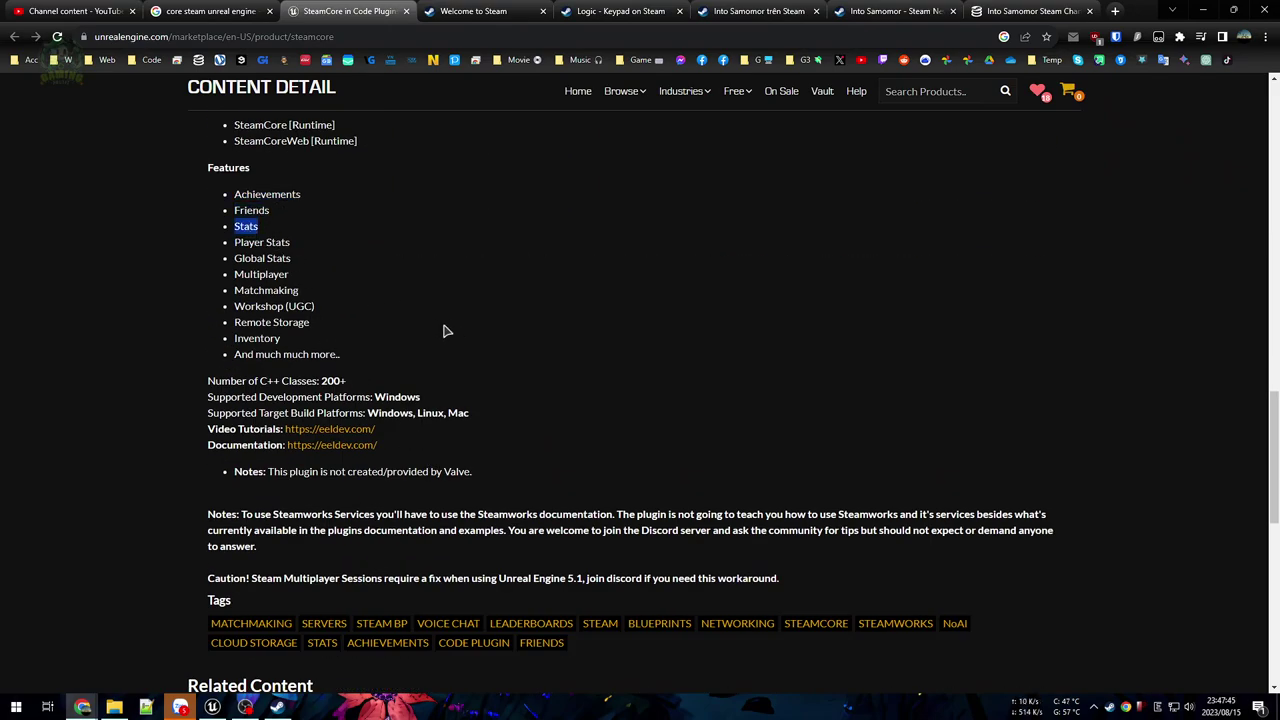
drag(390, 357, 225, 190)
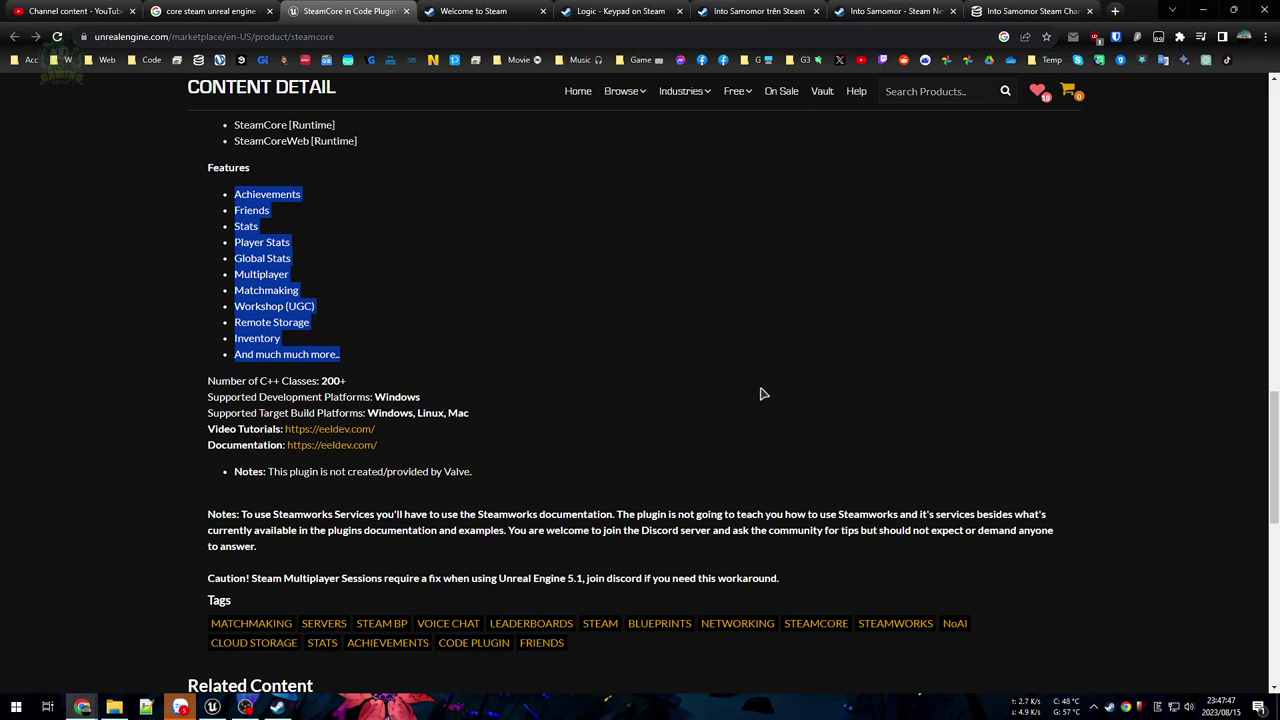
Step: Return to the start of the SteamCore page, switch to the Unreal Editor, and examine Map_001's red corridor and room
scroll(798, 407, up, 15)
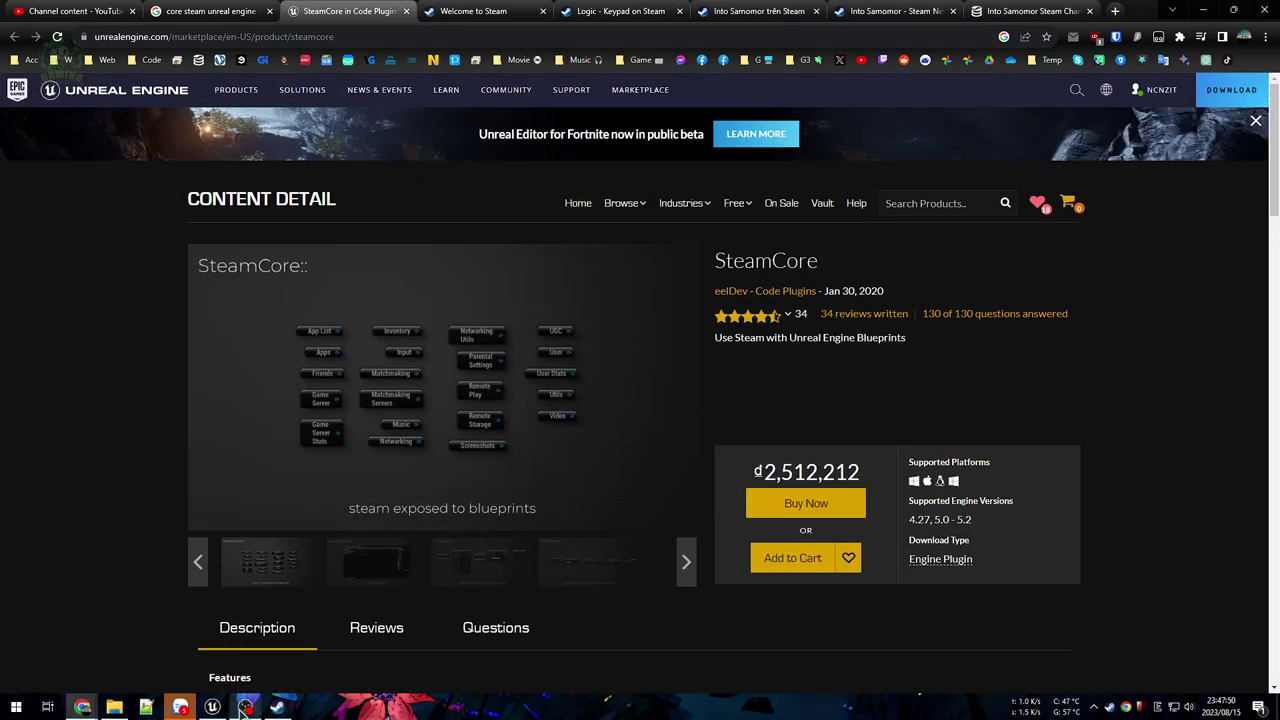
click(244, 708)
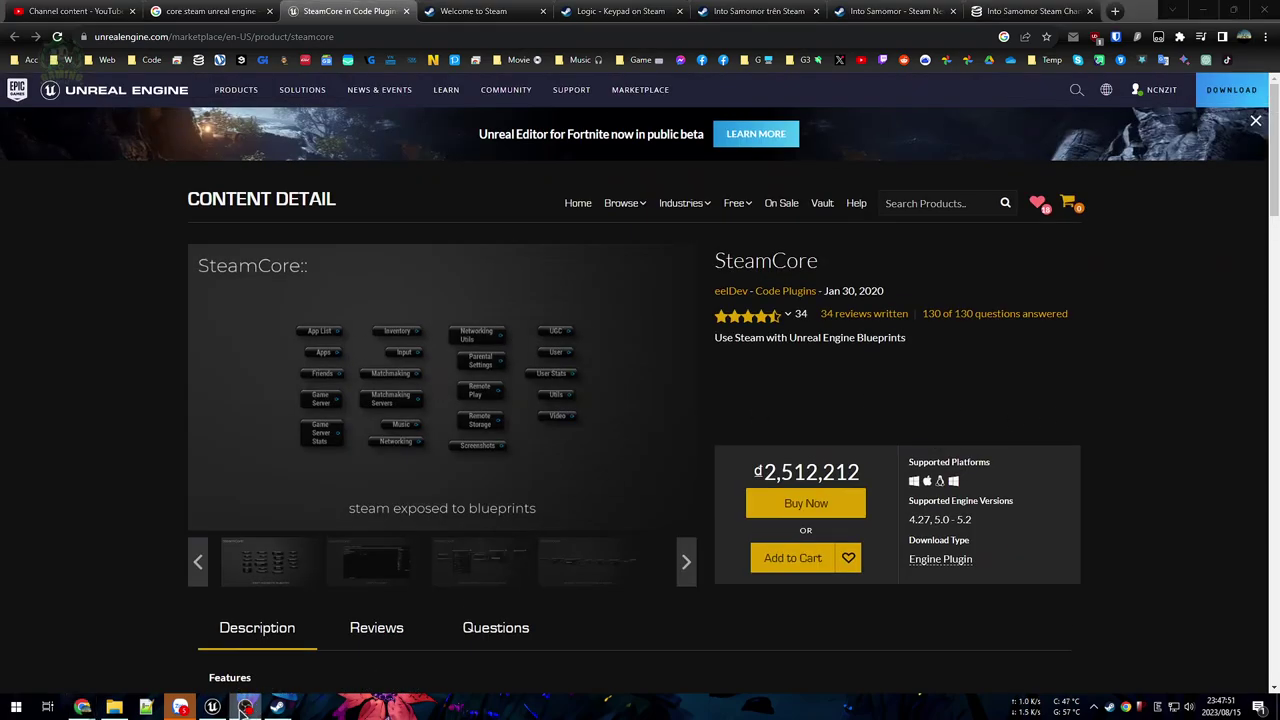
click(214, 708)
right_drag(751, 366, 700, 312)
key(w)
right_drag(771, 340, 845, 318)
key(w)
right_drag(505, 355, 470, 355)
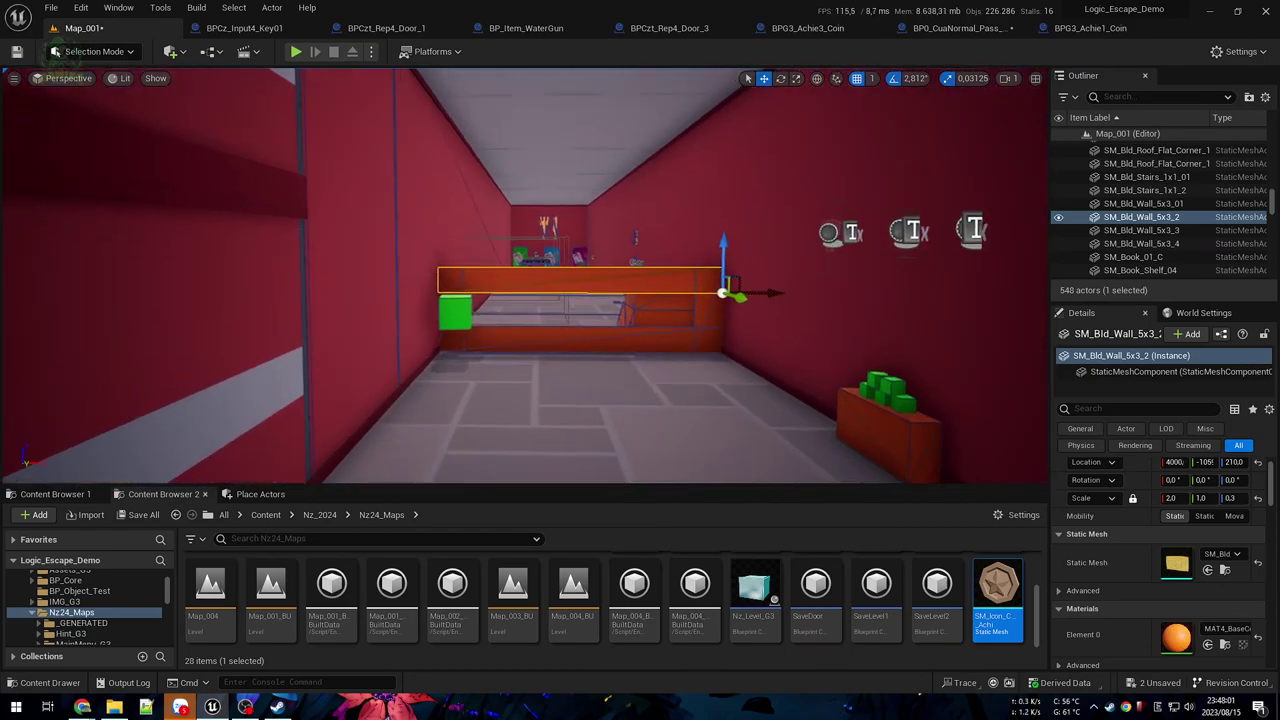
right_drag(357, 222, 140, 340)
right_drag(493, 360, 630, 438)
Step: Place an Nz_Level_G3 block on the rug by the white door, raise it to Z 103, and play-test Map_001
click(612, 380)
right_drag(586, 331, 675, 338)
mouse_move(761, 370)
right_down()
mouse_move(795, 372)
mouse_move(800, 392)
mouse_move(761, 370)
right_up()
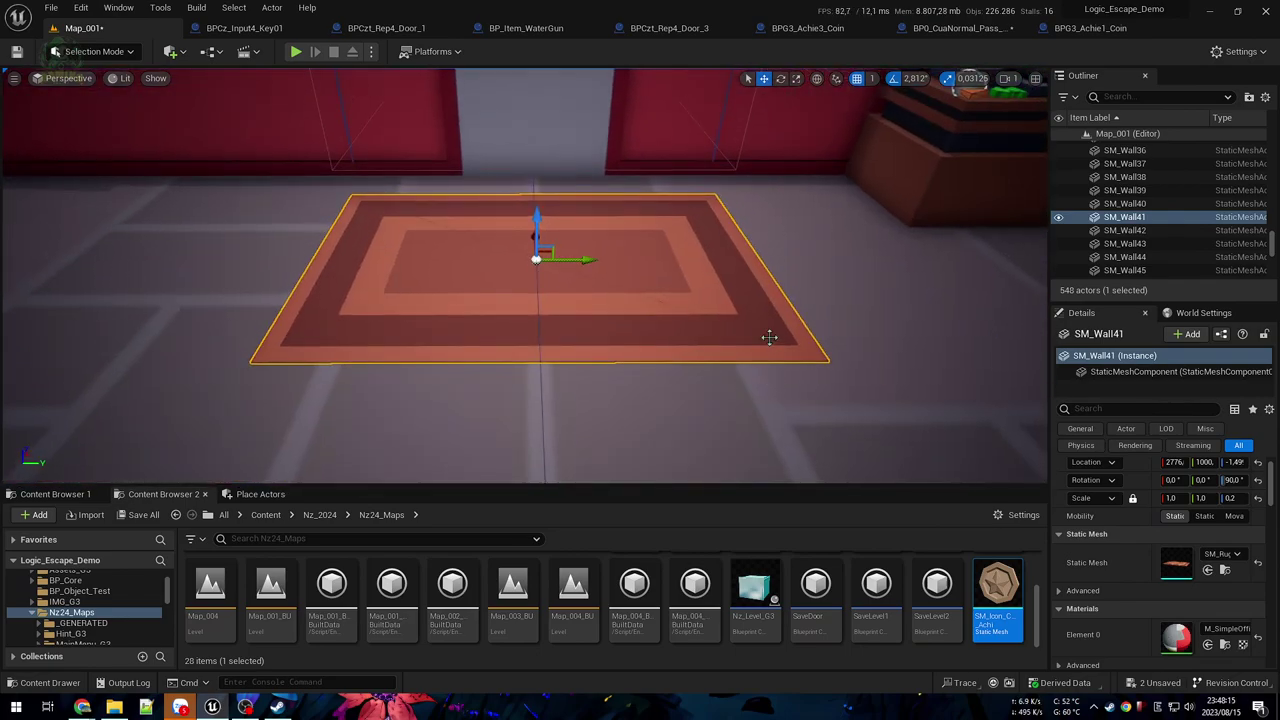
right_drag(505, 325, 741, 443)
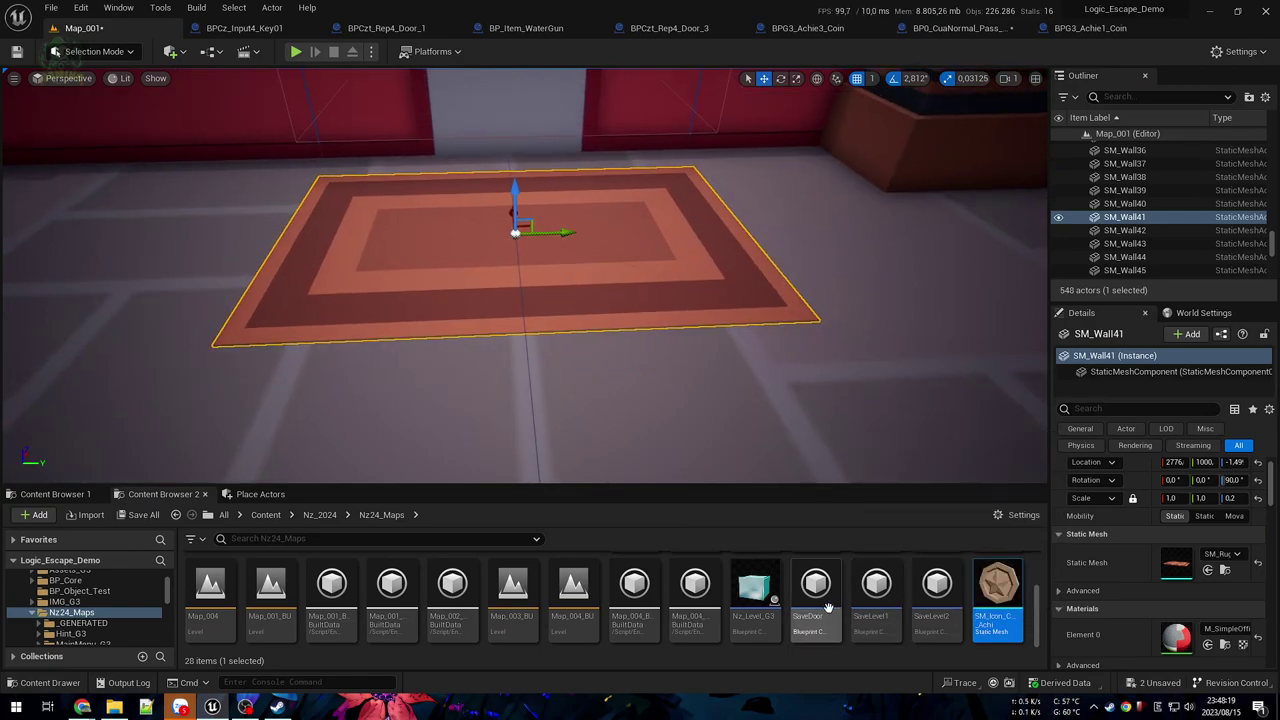
click(760, 598)
drag(692, 307, 705, 272)
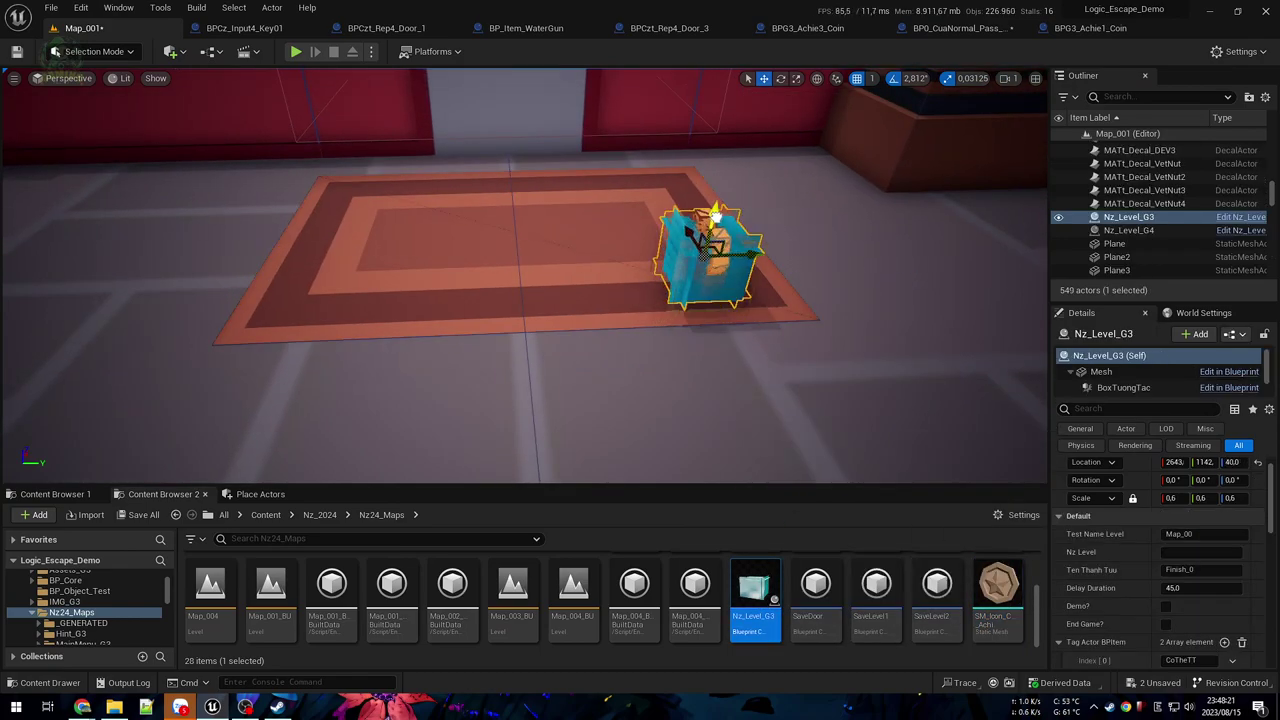
right_drag(570, 350, 598, 334)
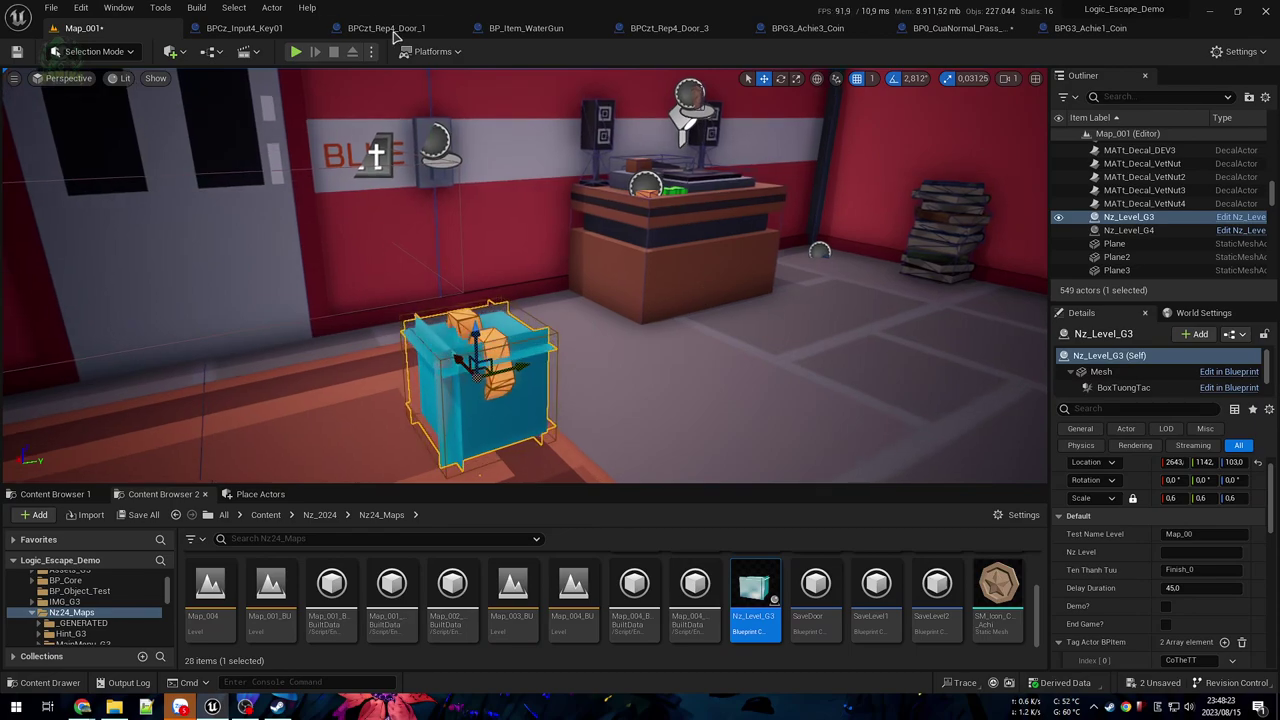
click(437, 201)
key(w)
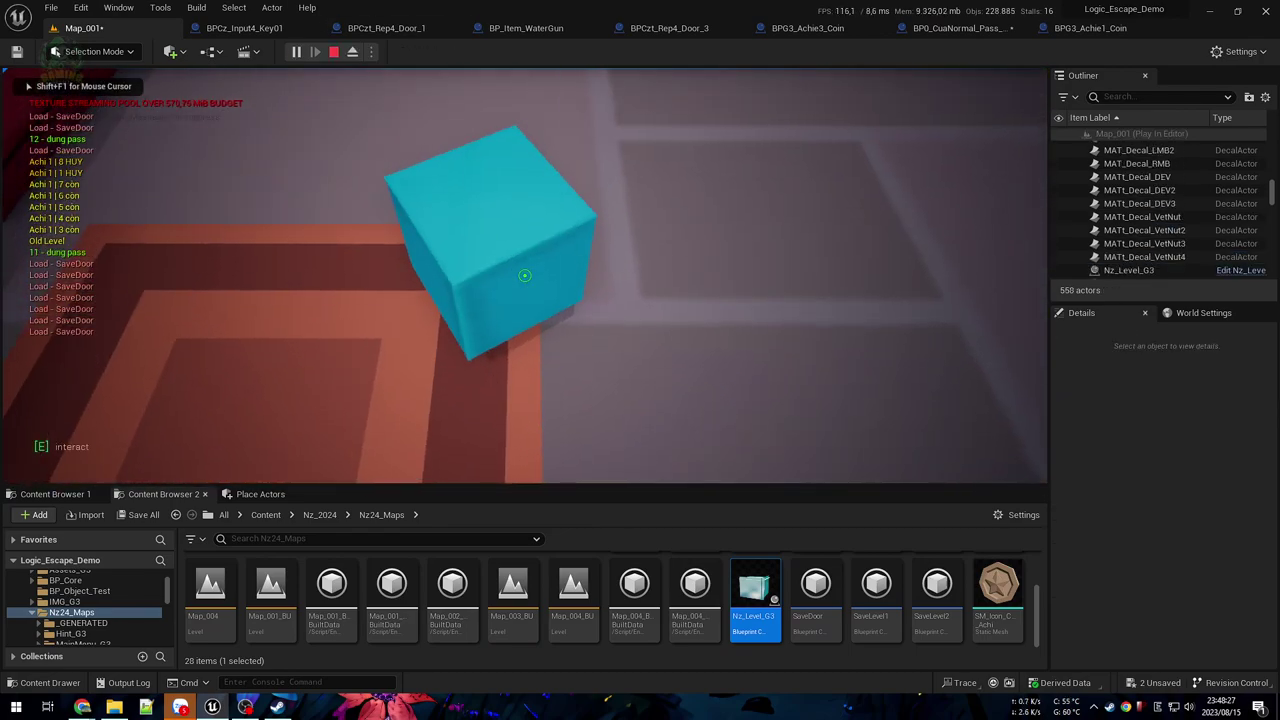
Step: Stop the play test, delete the Nz_Level_G3 block, and play-test Map_001 without it
key(Escape)
key(Delete)
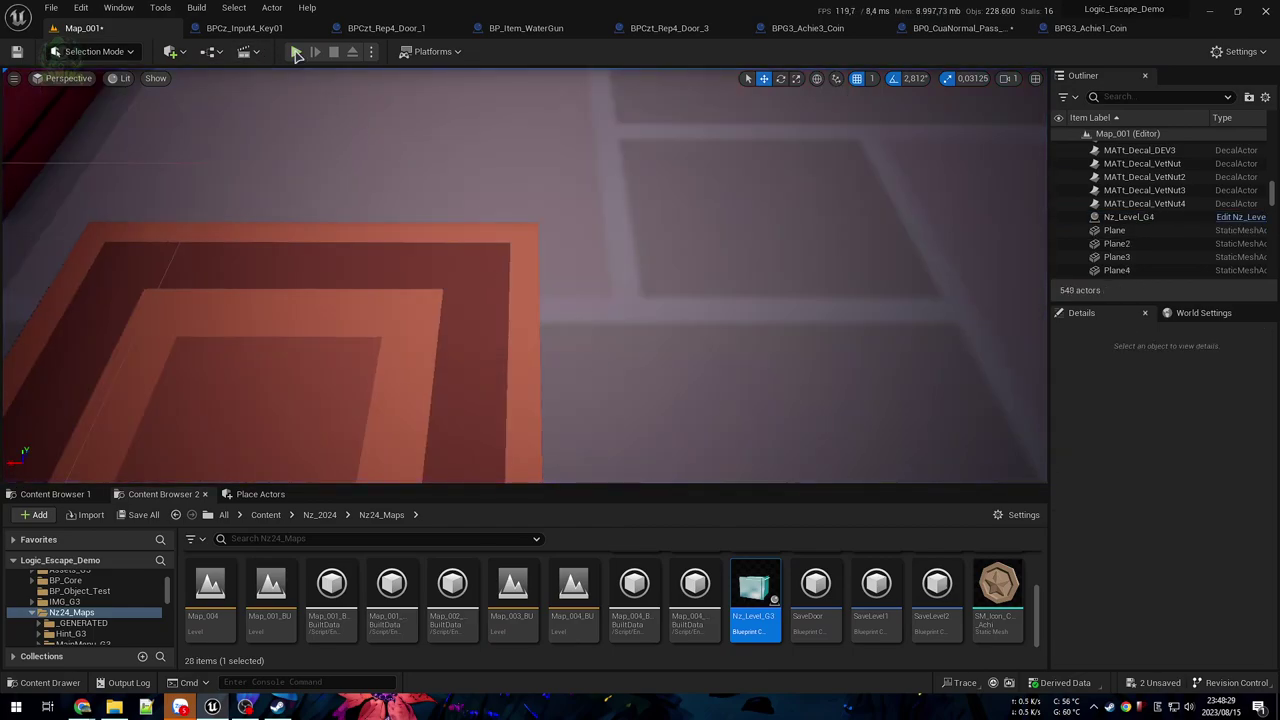
key(alt+p)
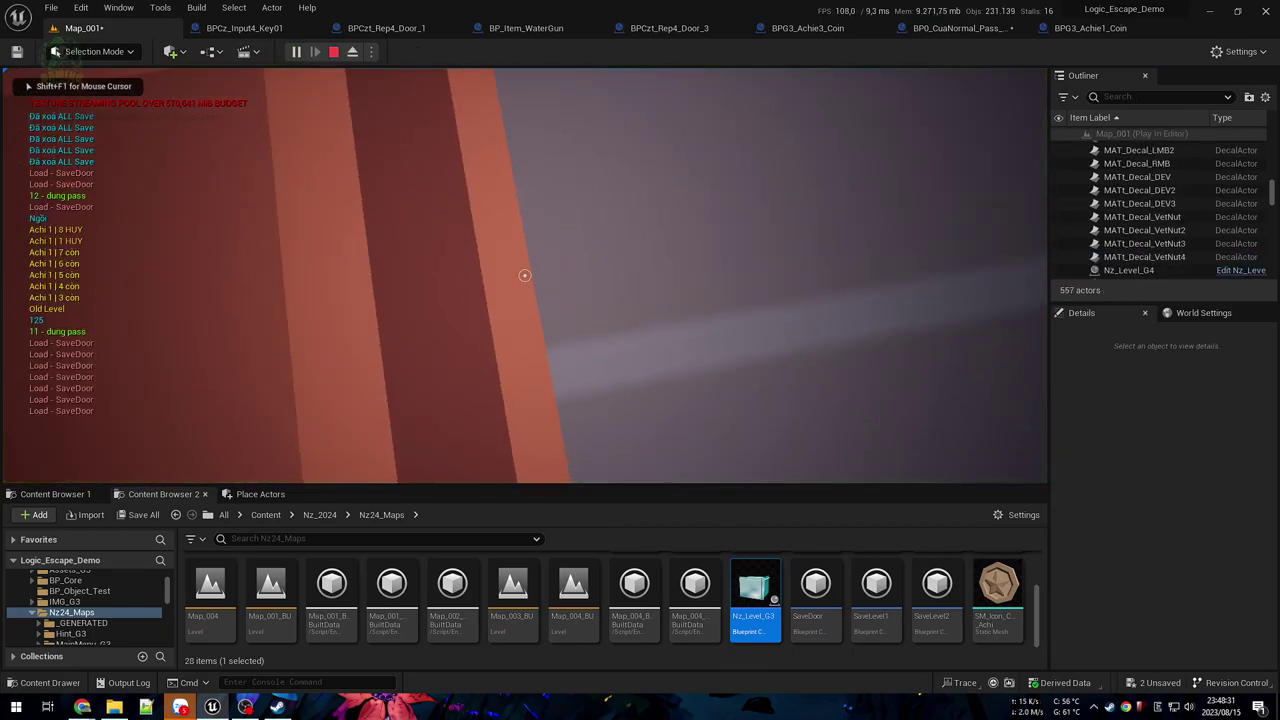
key(Escape)
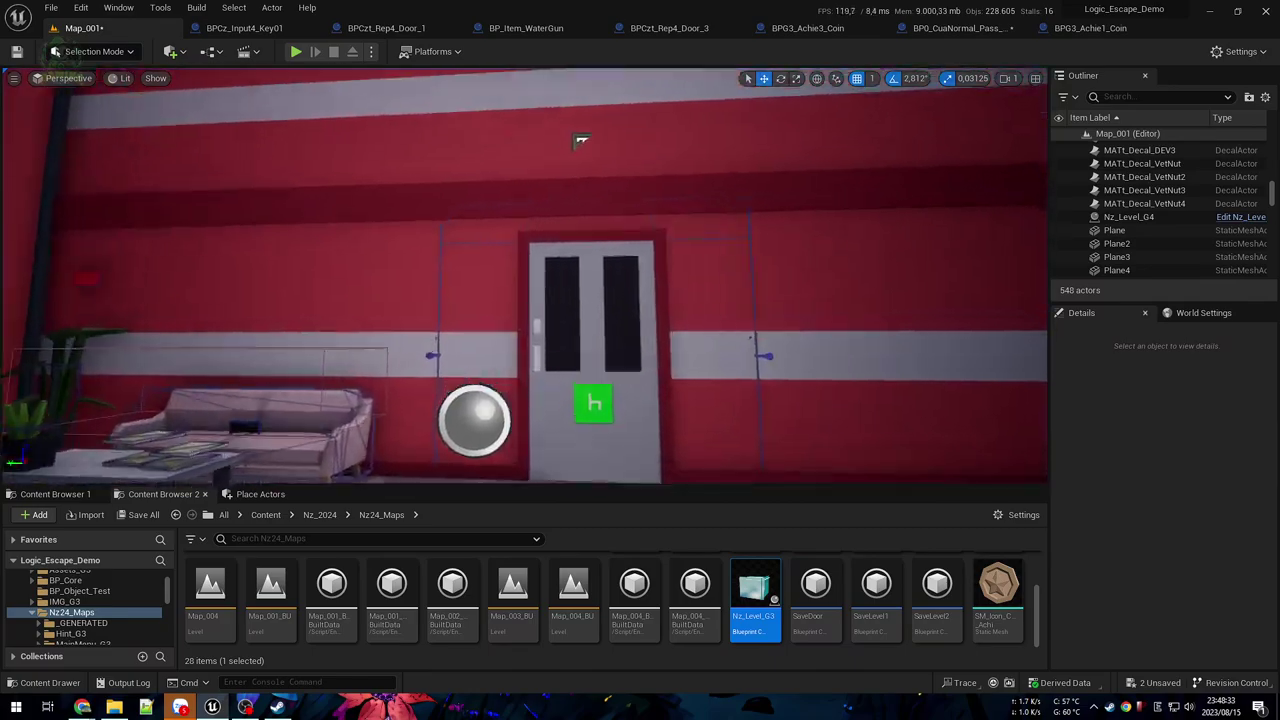
Step: Select the sphere reflection capture and examine the room's seating area, controls instruction wall, white door and record-player desk
right_drag(556, 353, 345, 390)
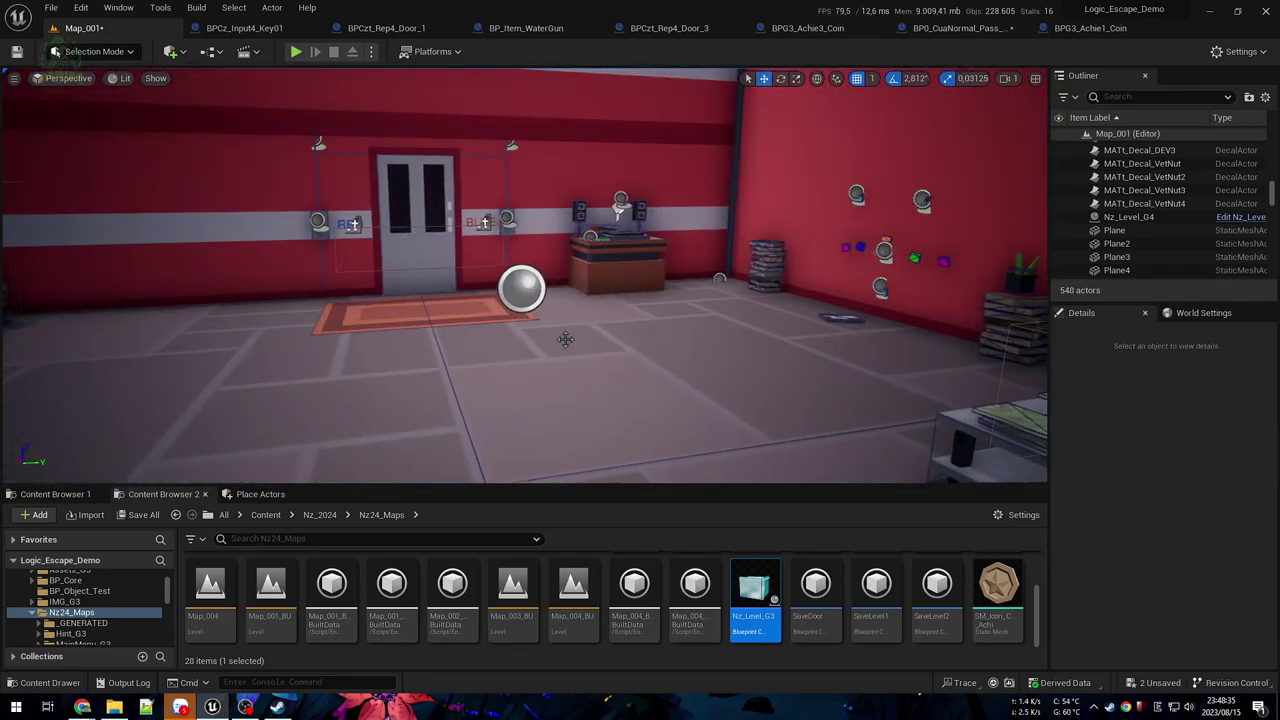
click(520, 290)
right_drag(520, 290, 620, 292)
key(w)
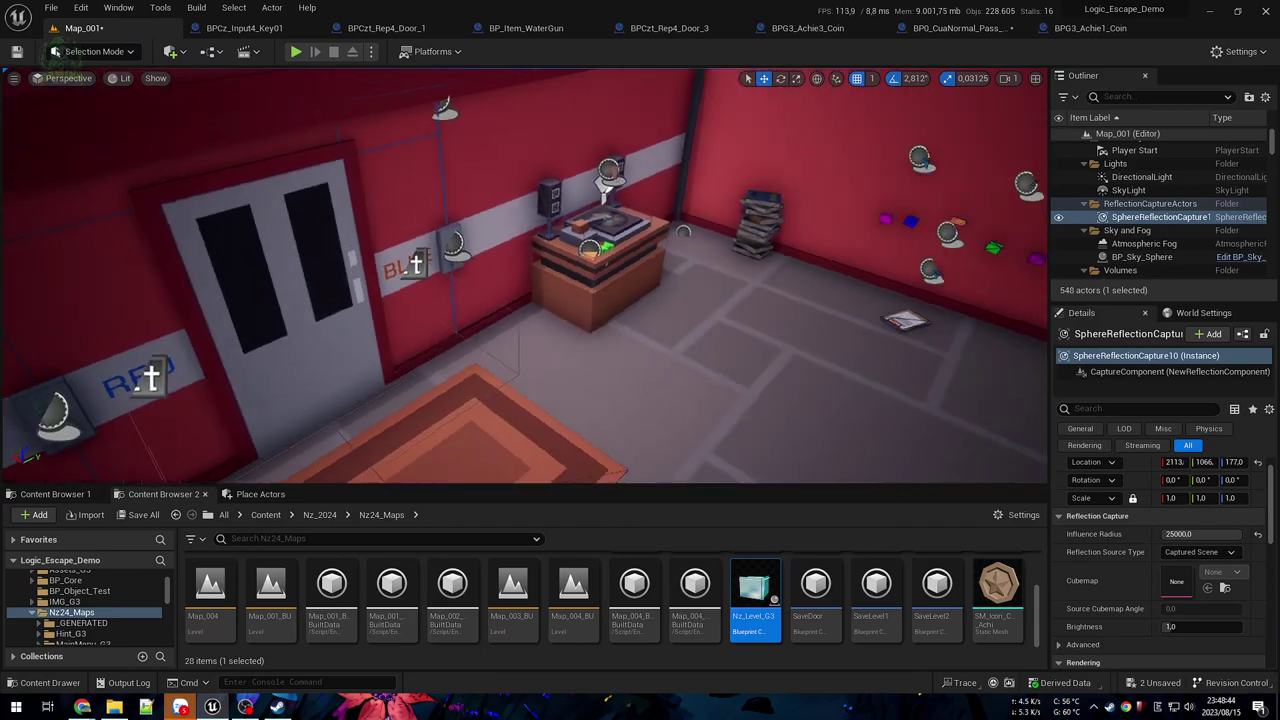
right_drag(620, 292, 680, 292)
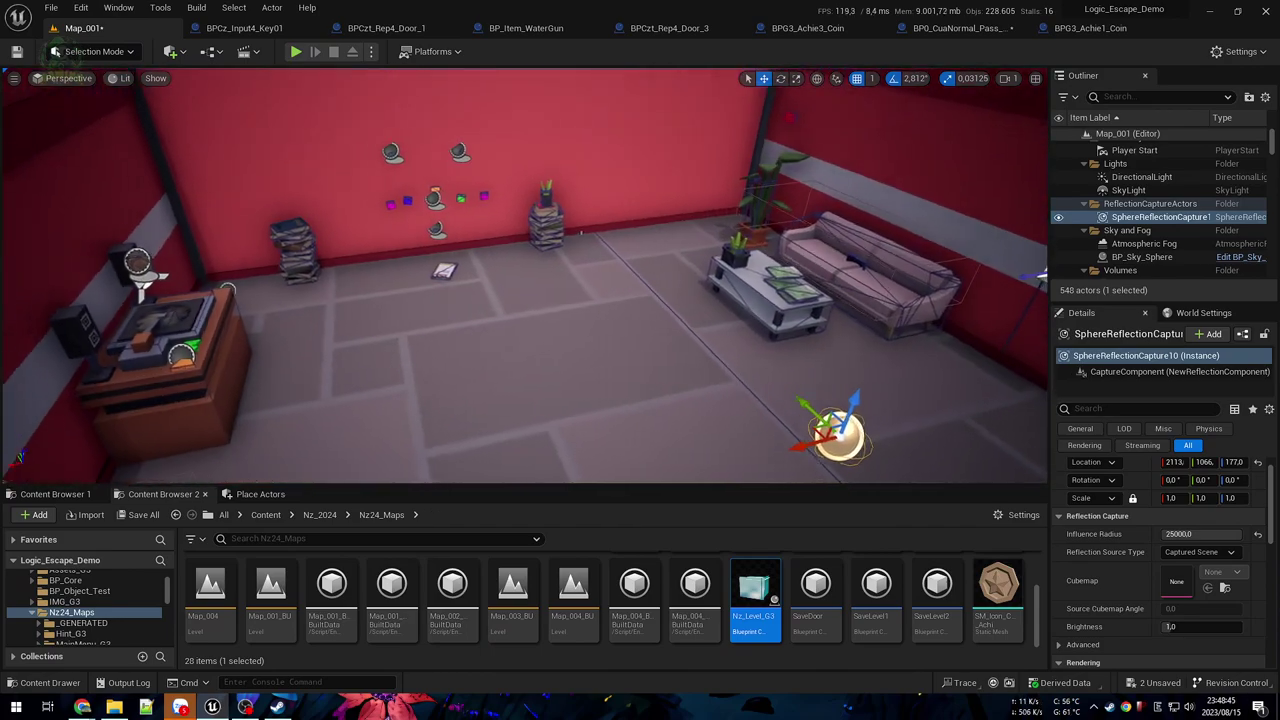
key(d)
right_drag(600, 292, 260, 275)
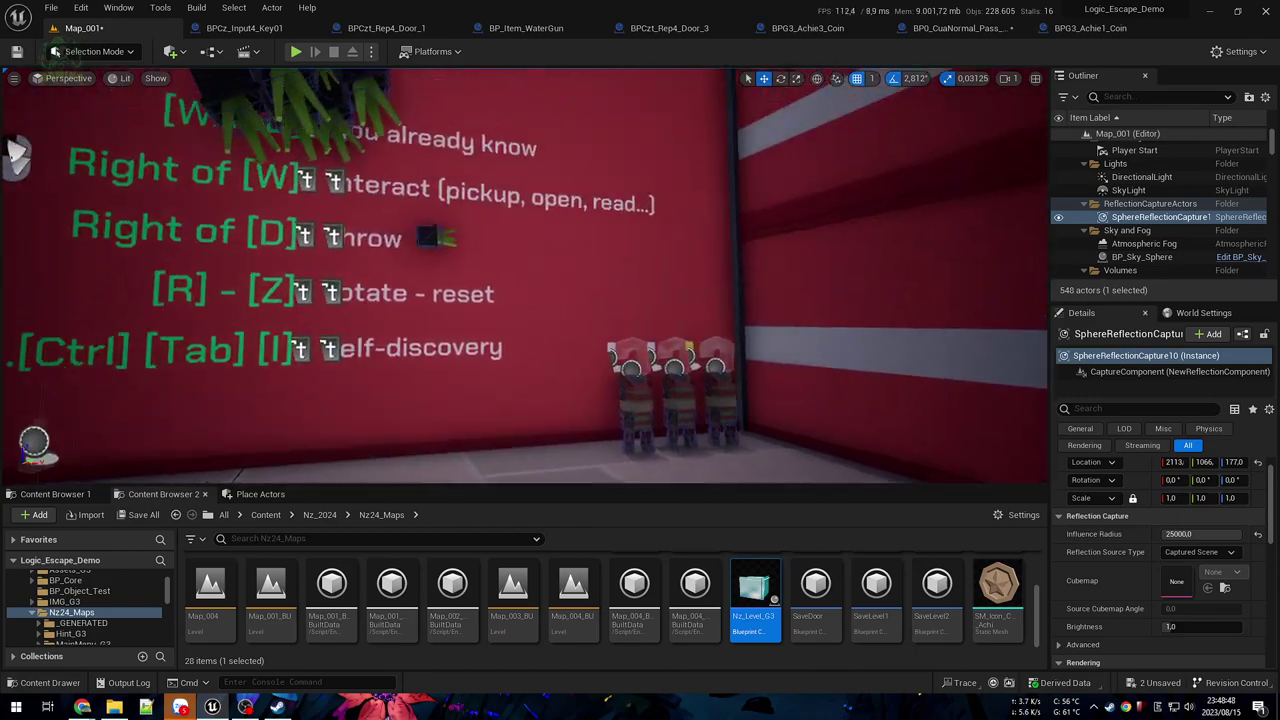
right_drag(594, 377, 1015, 392)
right_drag(594, 376, 480, 376)
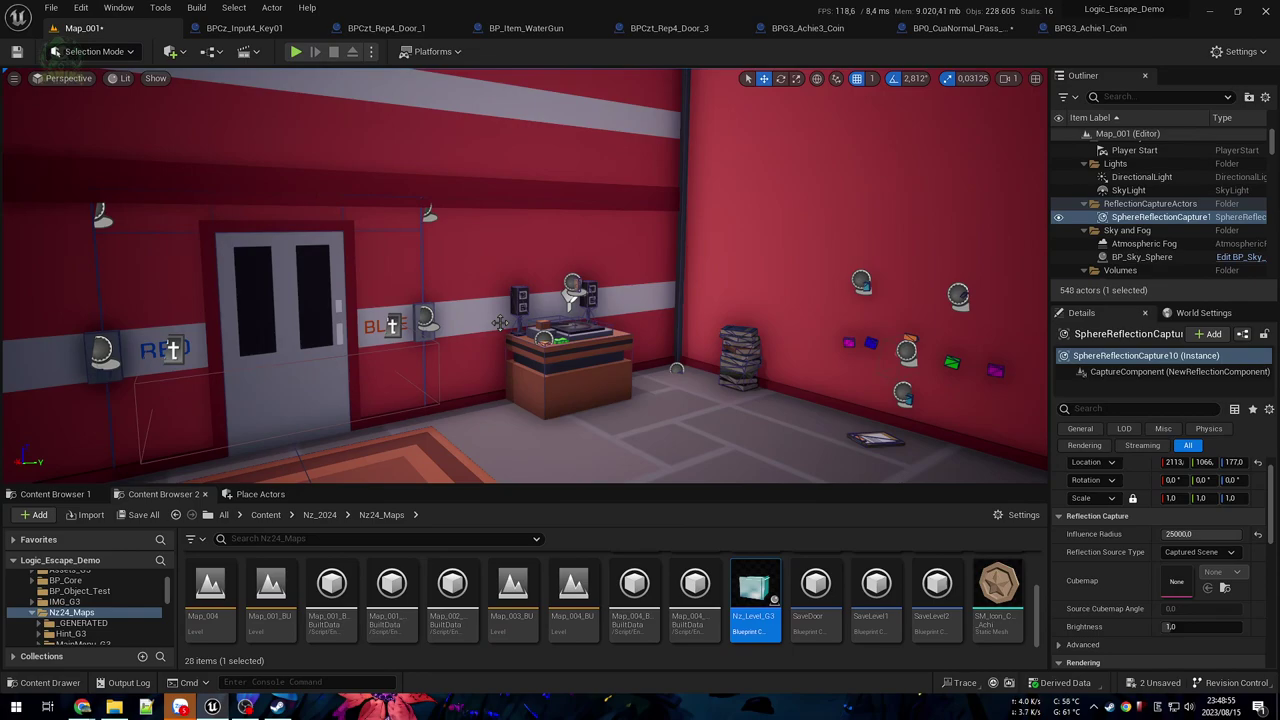
right_drag(508, 328, 390, 355)
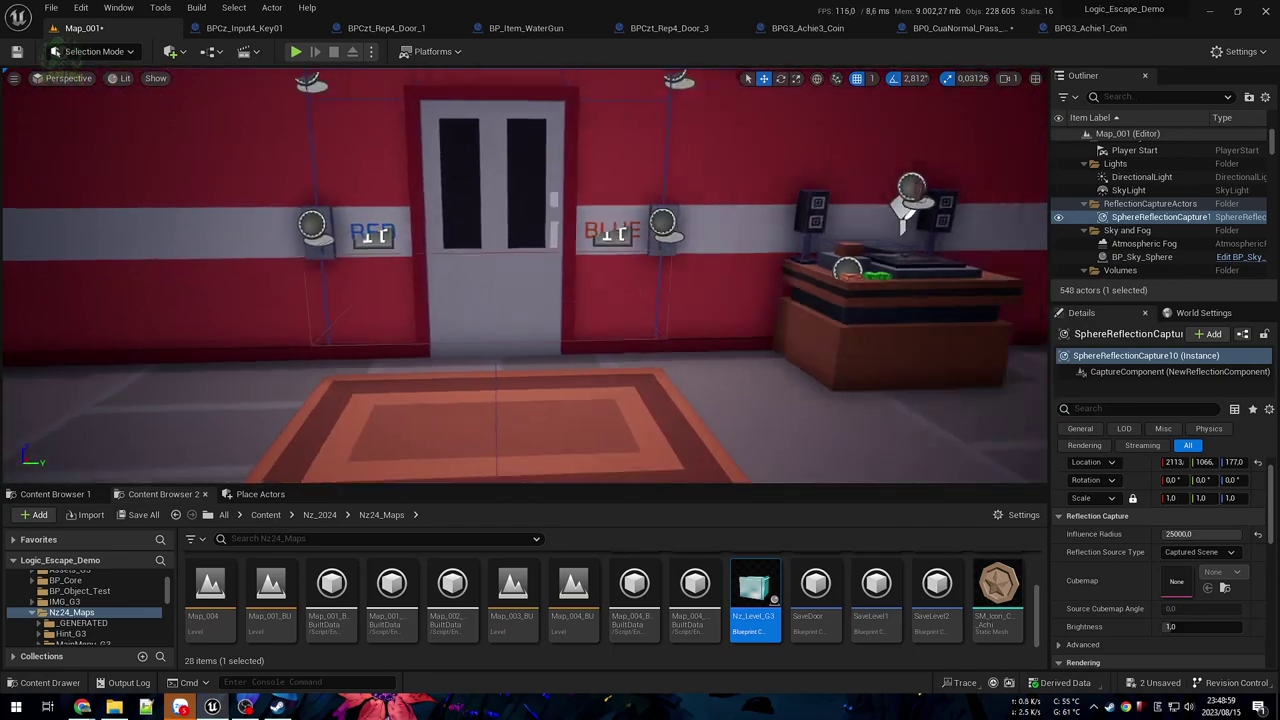
Step: Select the white door and the record-player desk, and inspect the desk's turntable and music button from several sides
click(681, 385)
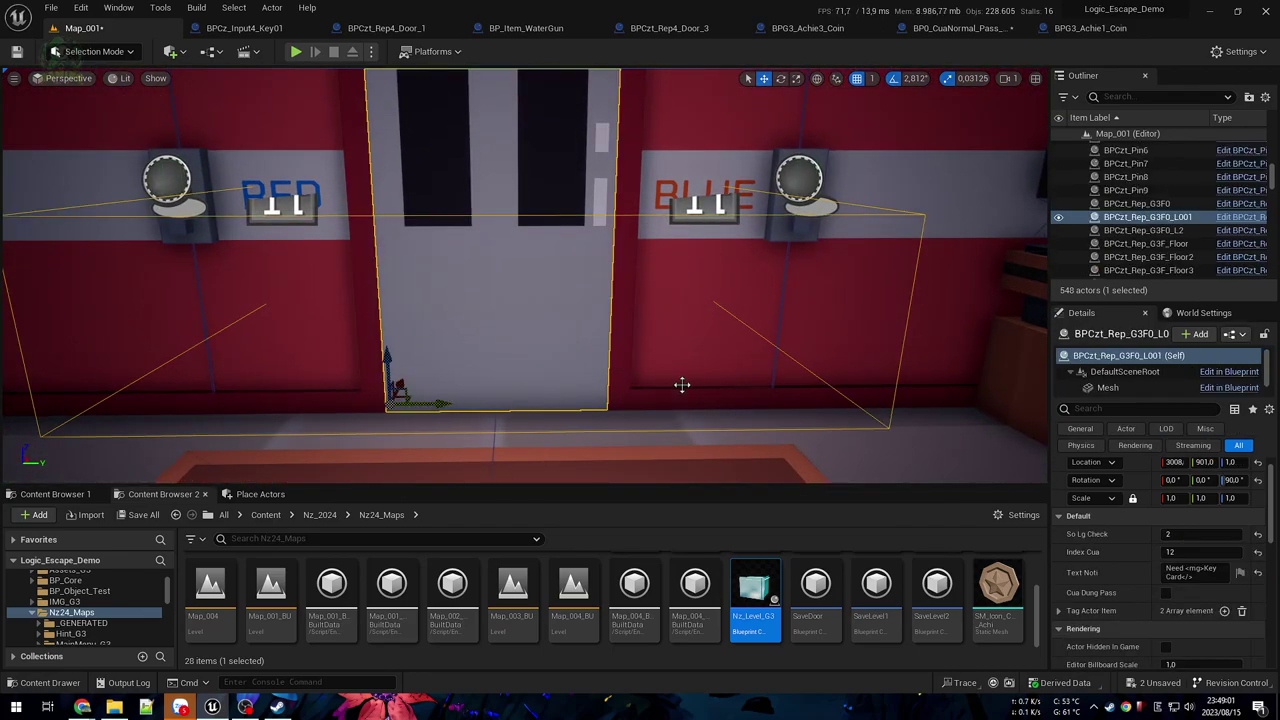
right_drag(681, 385, 538, 331)
click(615, 347)
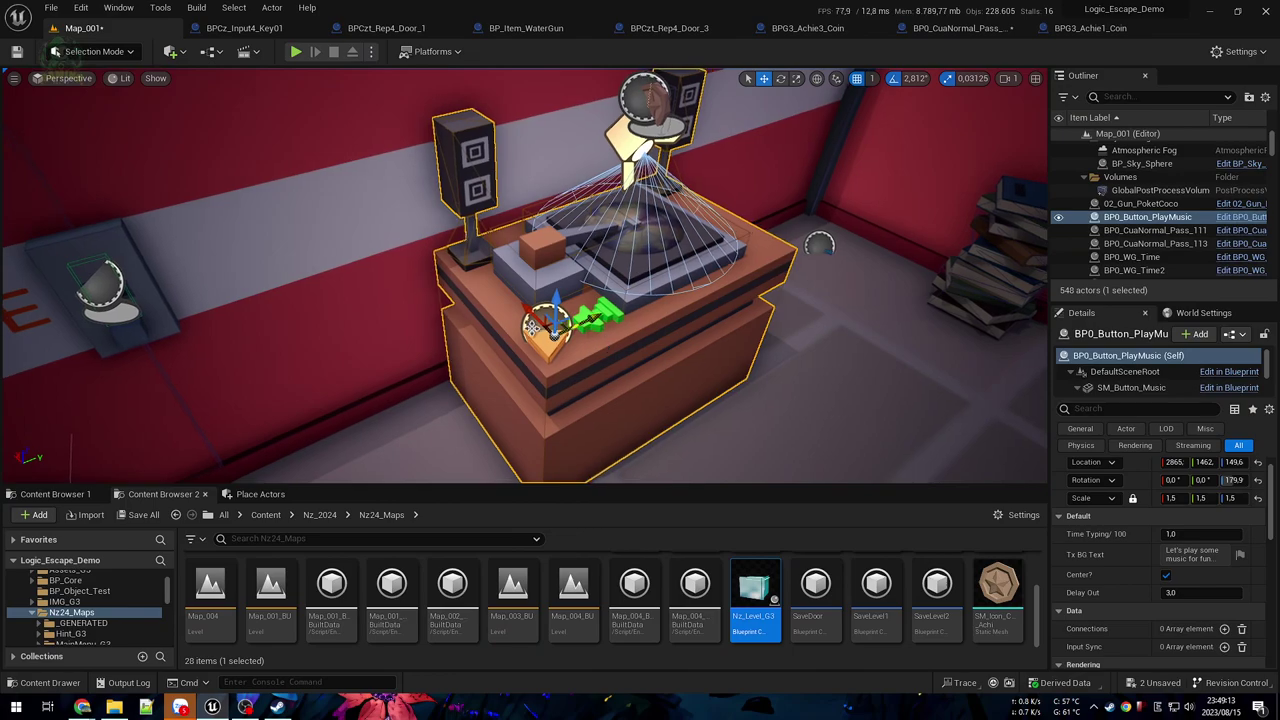
right_drag(700, 290, 457, 308)
right_drag(483, 265, 520, 240)
right_drag(660, 325, 615, 345)
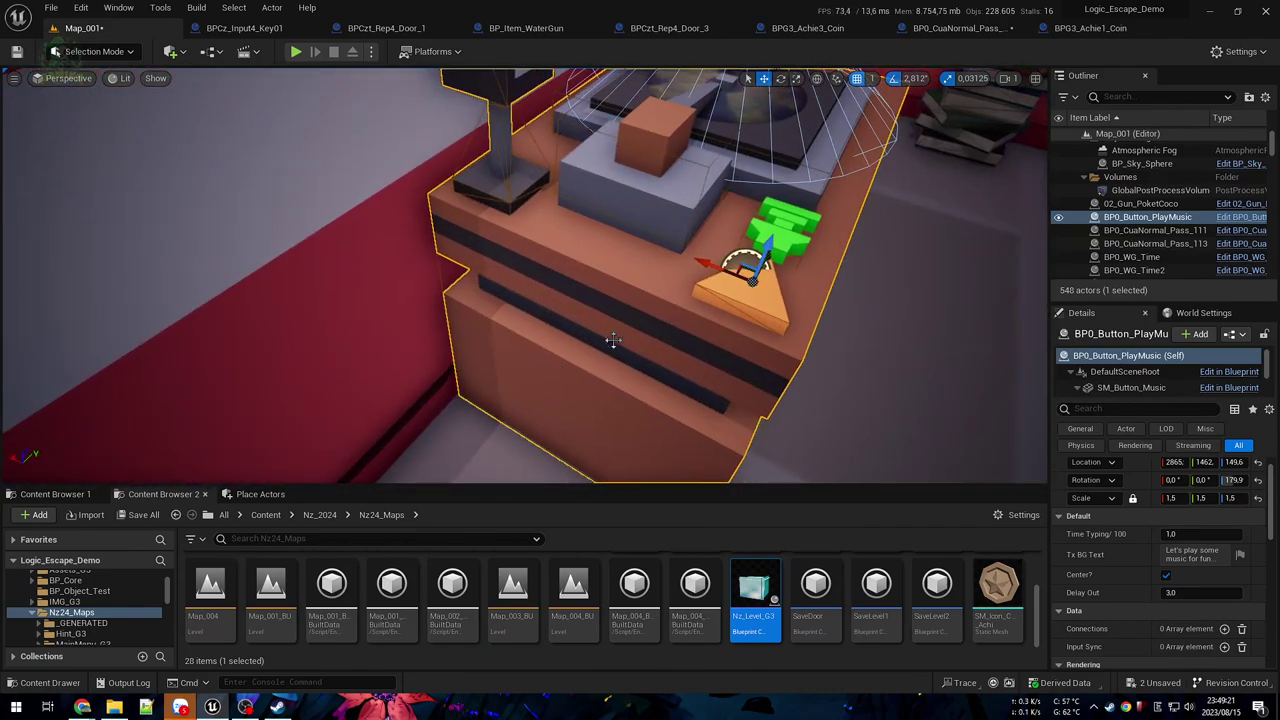
right_drag(494, 255, 450, 228)
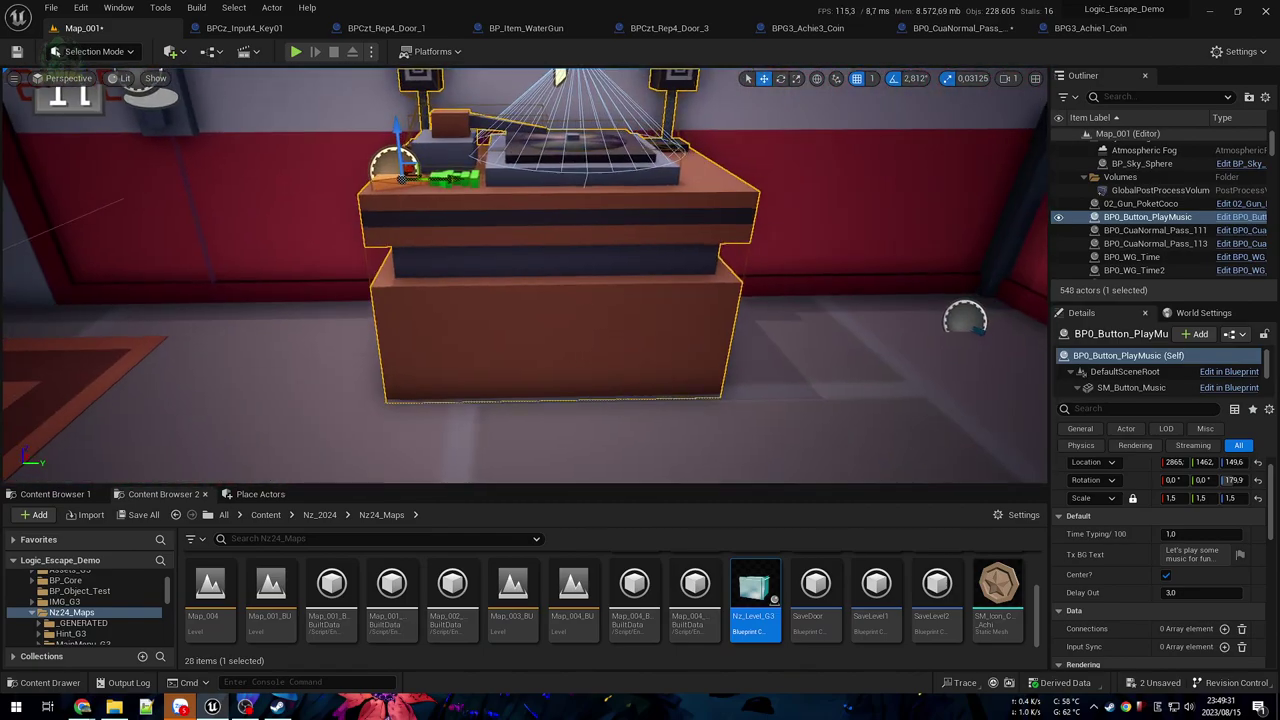
right_drag(621, 232, 661, 265)
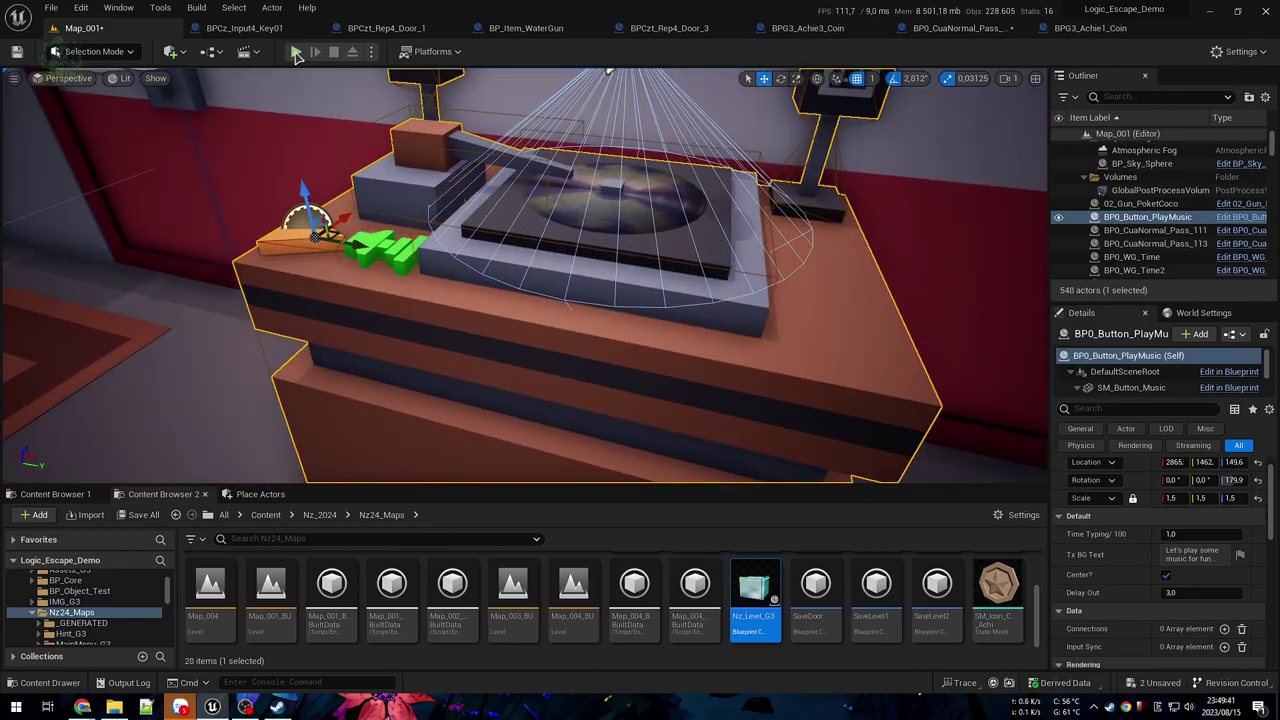
right_drag(337, 99, 384, 94)
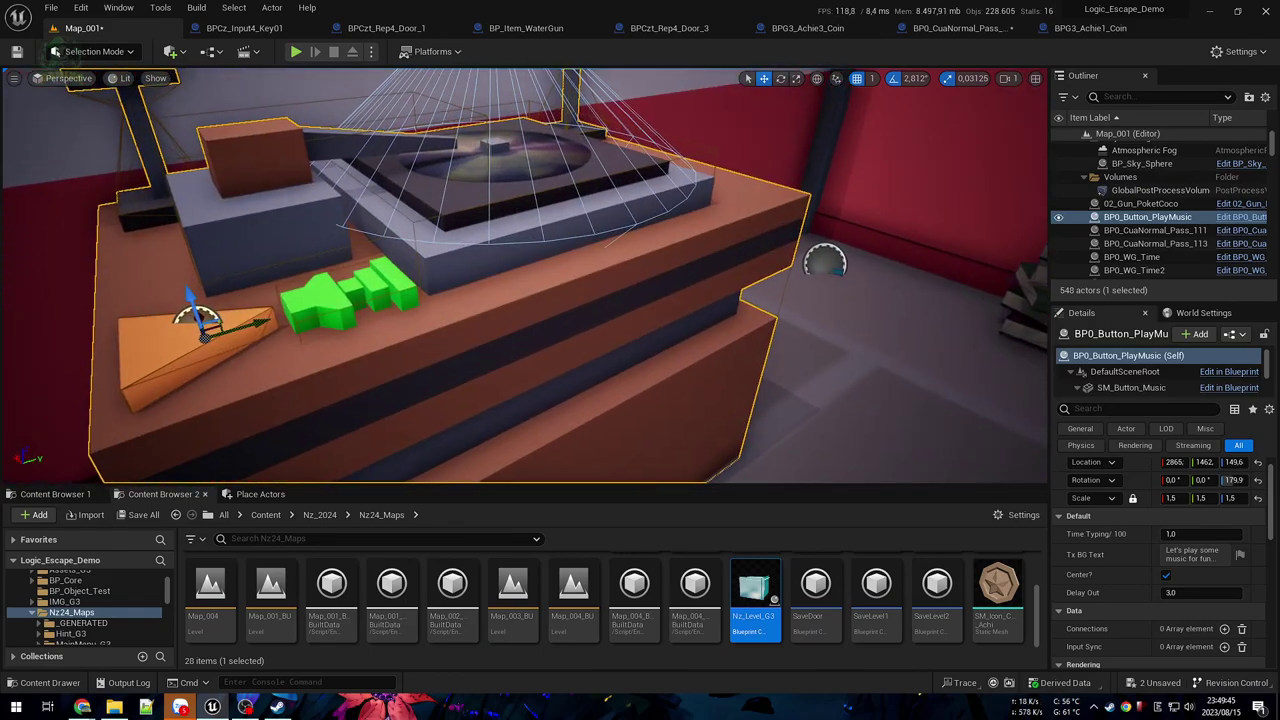
right_drag(525, 275, 560, 280)
right_drag(304, 108, 302, 109)
right_drag(342, 169, 554, 191)
Step: Select the coffee table by the sofa and play-test Map_001, sitting on the sofa and standing up again
click(872, 264)
right_drag(872, 264, 985, 262)
mouse_move(445, 89)
right_down()
mouse_move(420, 92)
mouse_move(445, 89)
right_up()
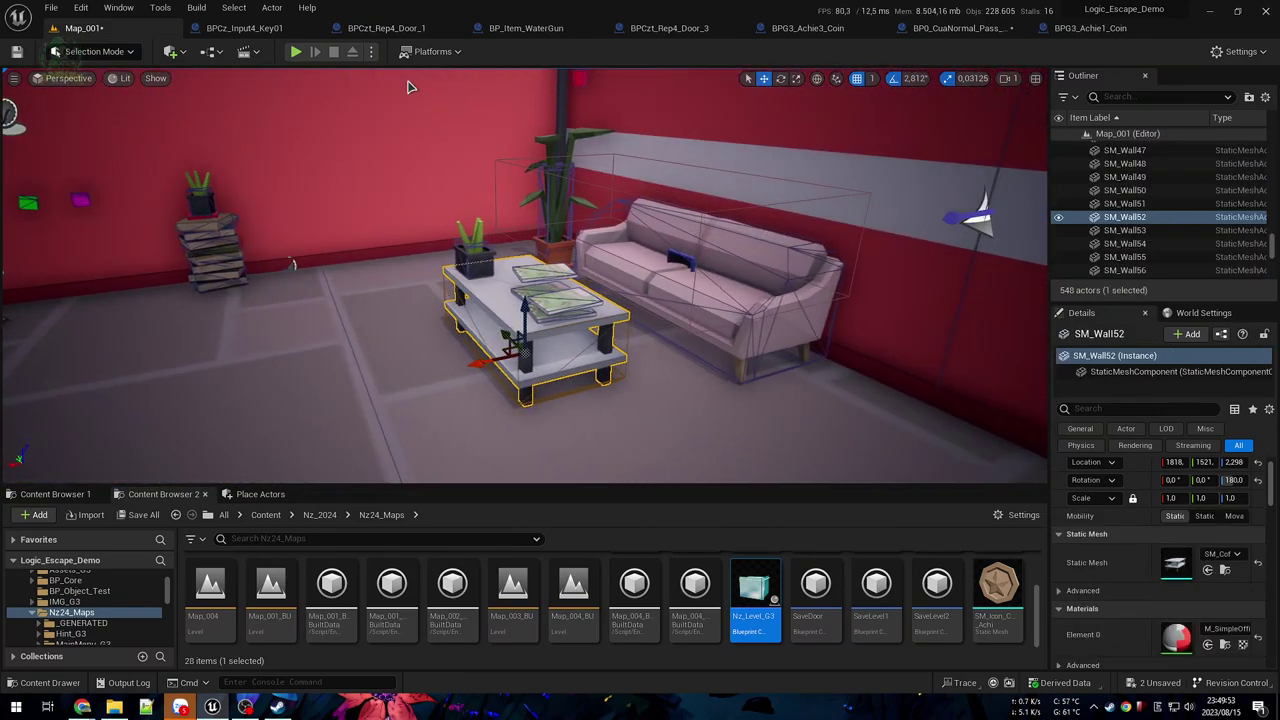
key(alt+p)
key(w)
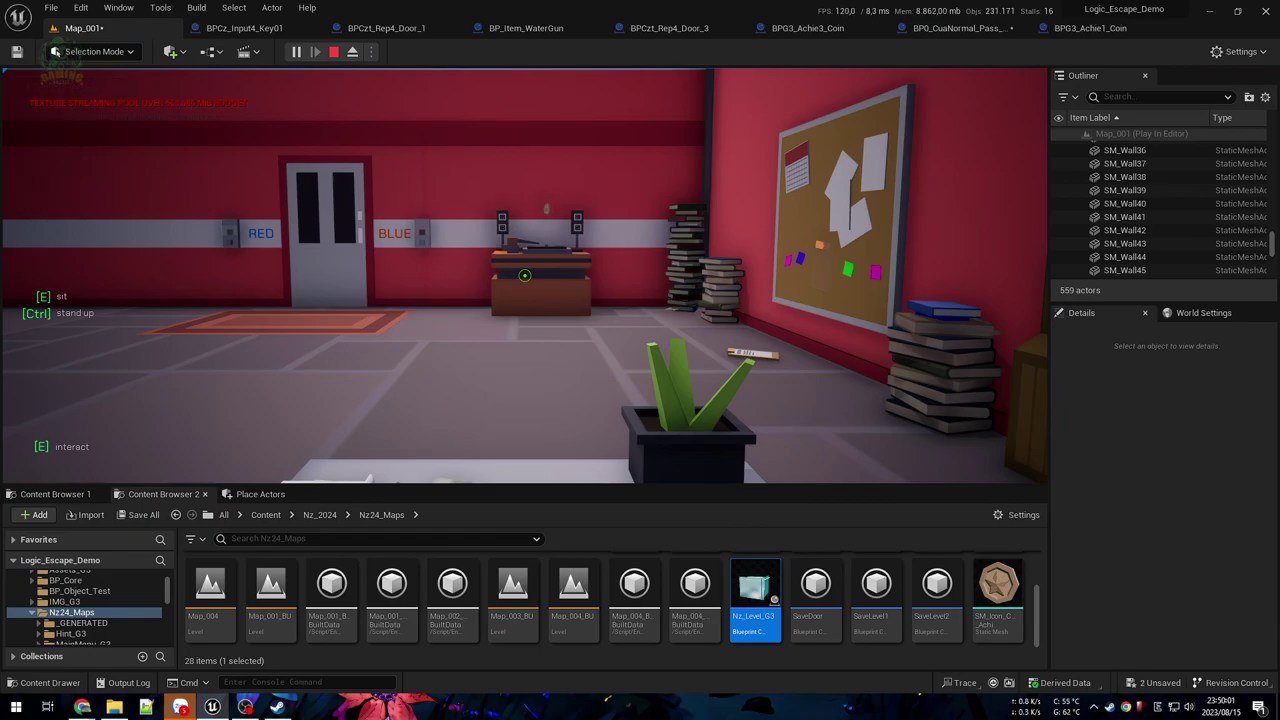
key(w)
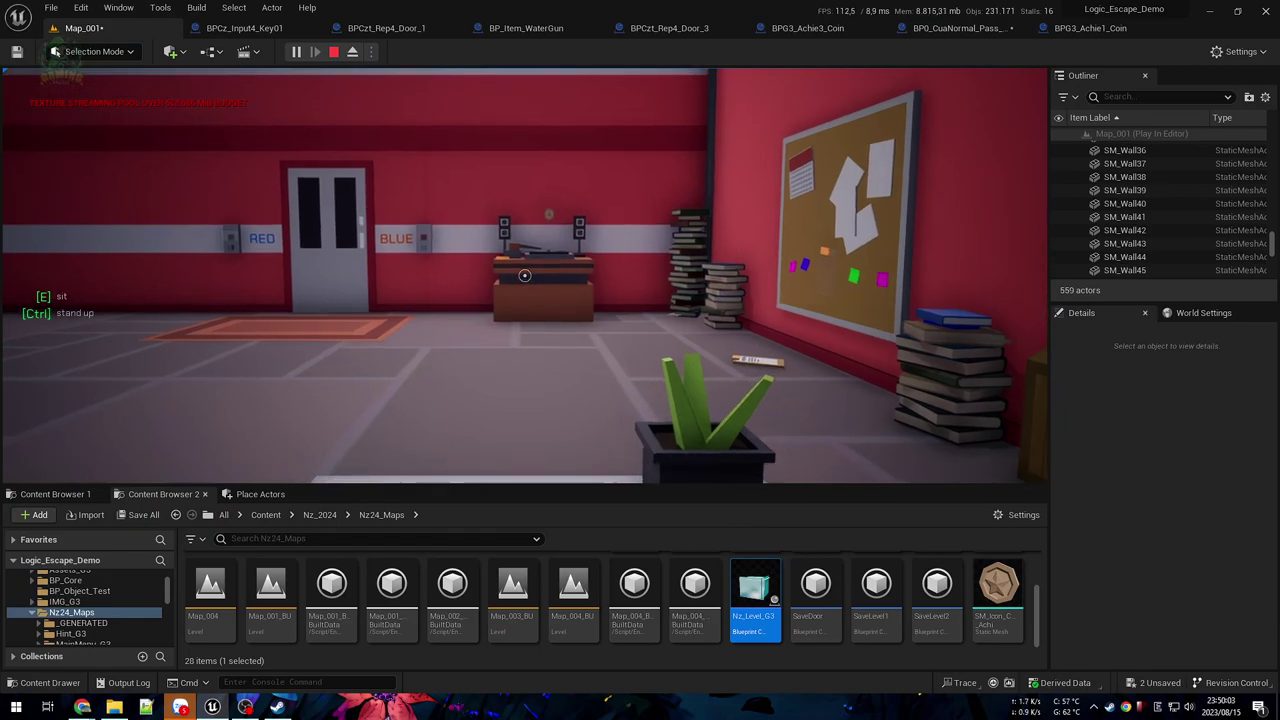
key(w)
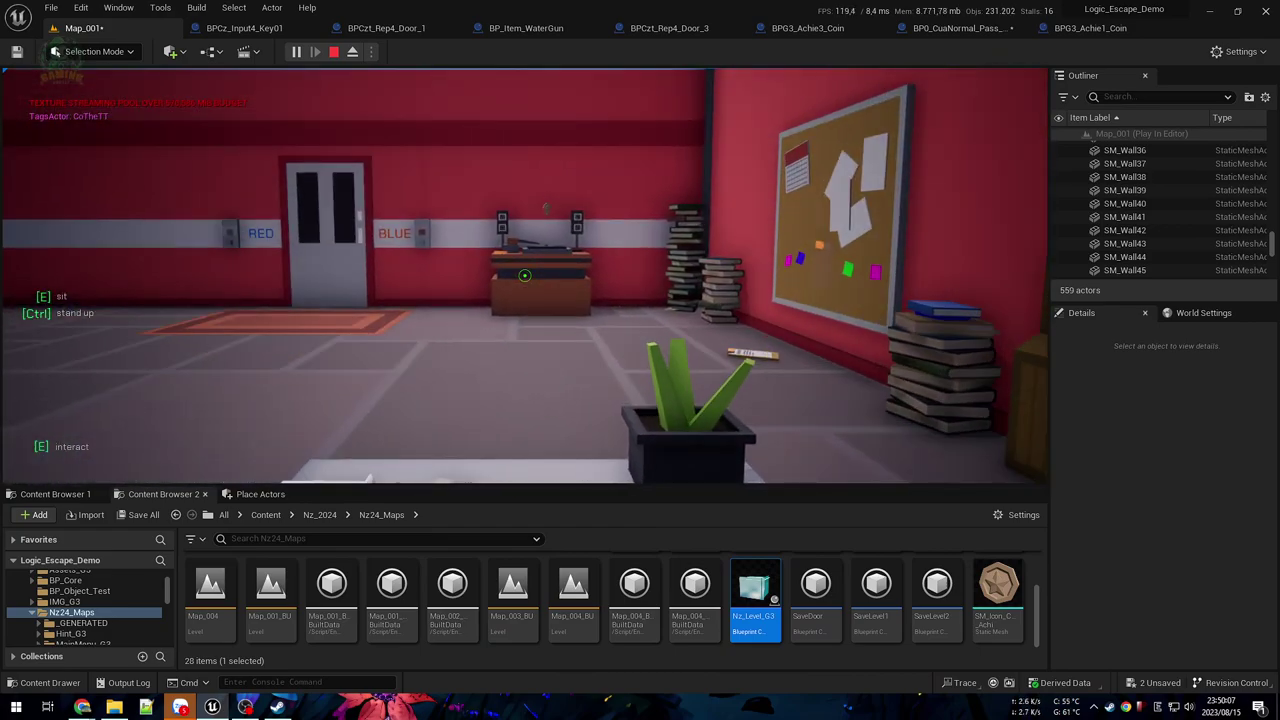
key(w)
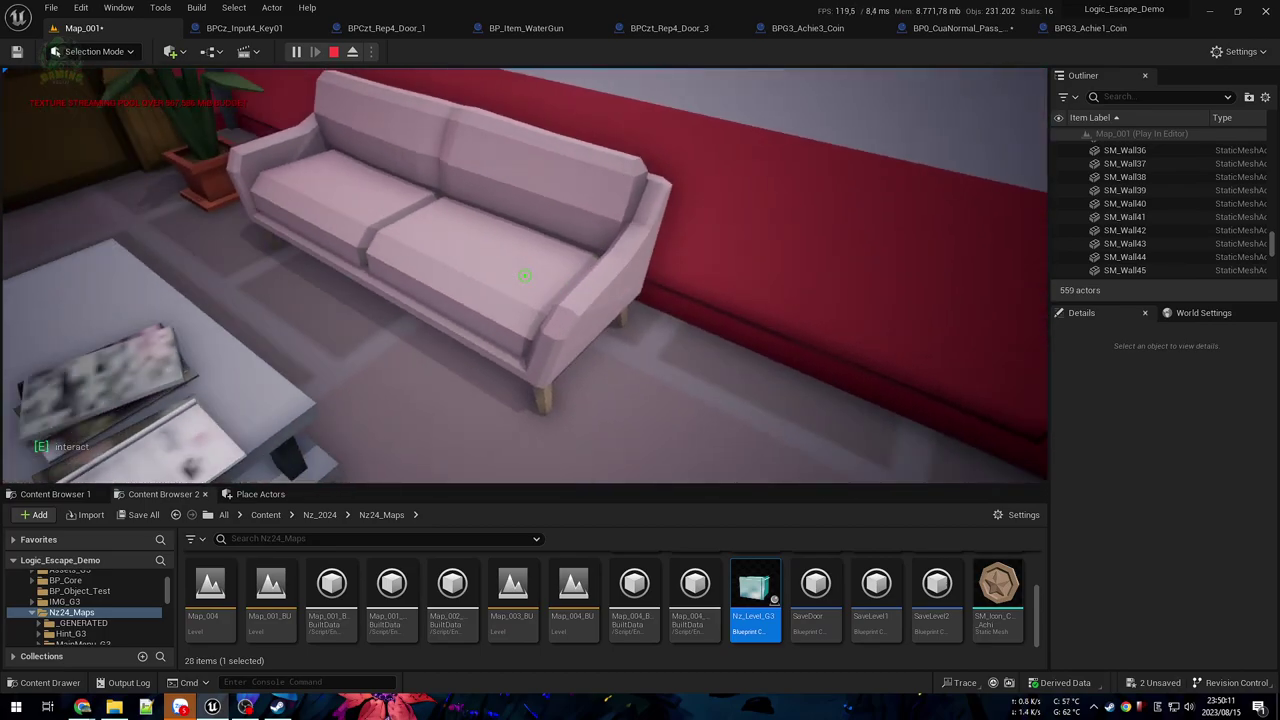
key(Escape)
Step: Select the sofa and open its BP1_SofaCam_2 blueprint to view the Event Graph
click(575, 303)
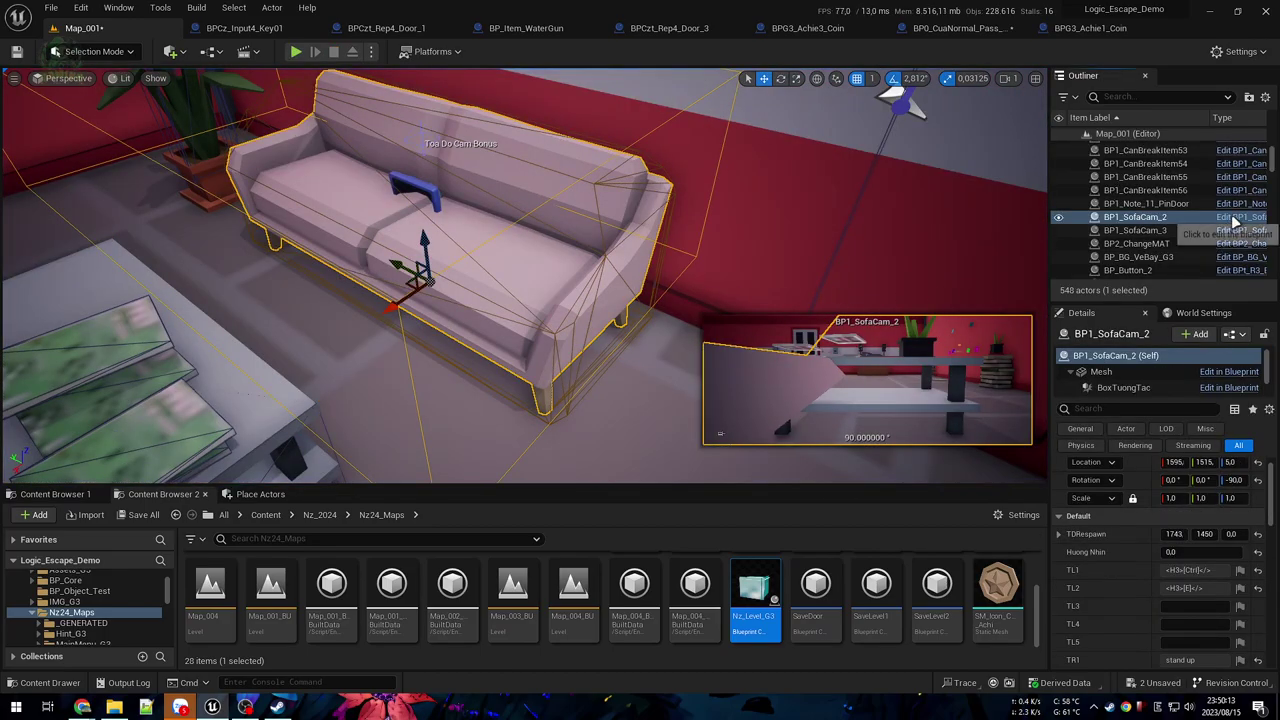
click(1240, 218)
scroll(878, 326, down, 4)
right_drag(878, 326, 345, 148)
right_drag(811, 346, 200, 270)
scroll(614, 357, up, 6)
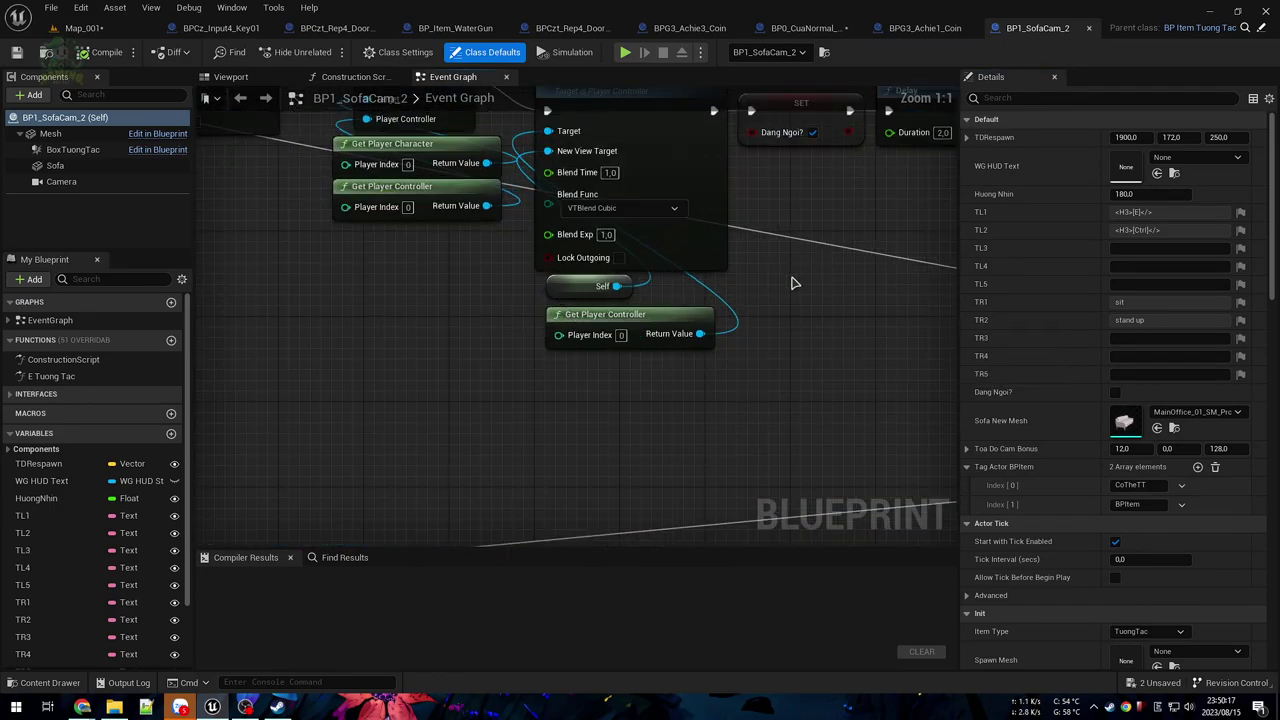
Step: Examine the sitting logic from Disable Input through Set View Target with Blend and Delay, and select the Enable Input node group
right_drag(794, 280, 304, 401)
scroll(384, 373, down, 2)
right_drag(414, 359, 478, 345)
drag(650, 314, 648, 338)
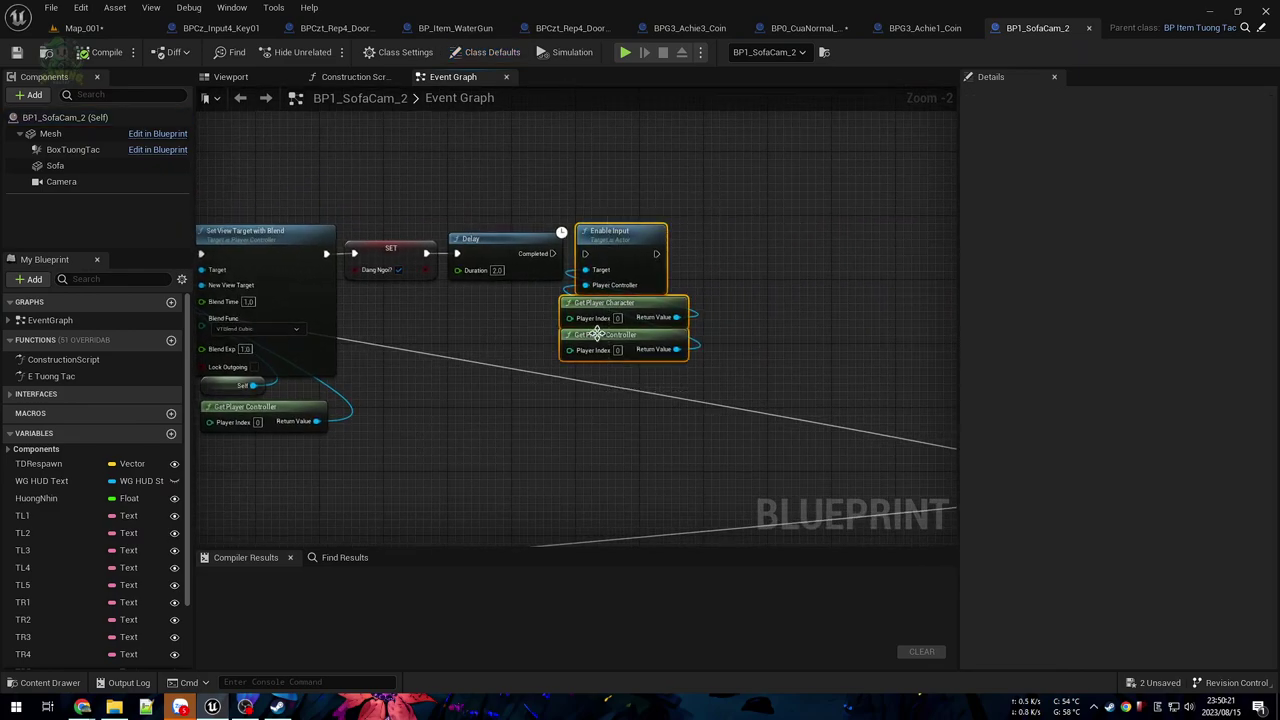
right_drag(571, 305, 872, 262)
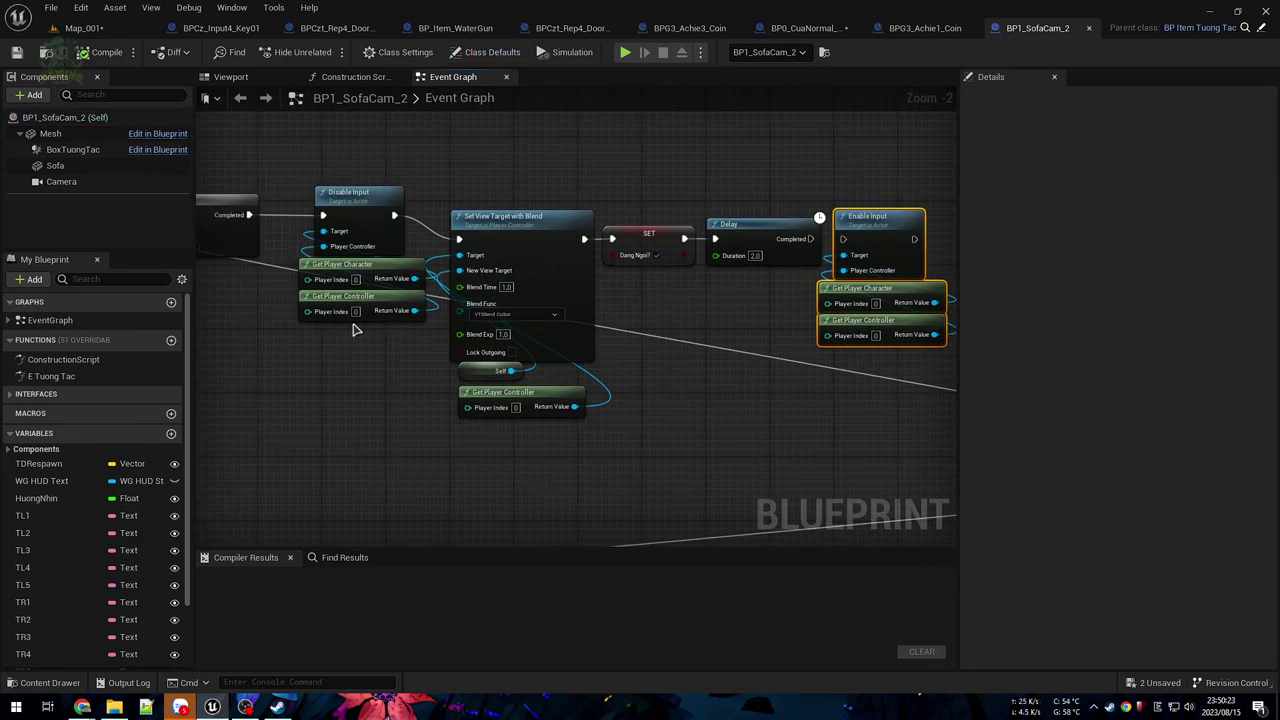
right_drag(640, 300, 838, 230)
Step: Go back to Map_001, save the level, and view the sofa and its camera preview
click(84, 29)
click(26, 58)
right_drag(420, 235, 160, 230)
right_drag(520, 300, 520, 300)
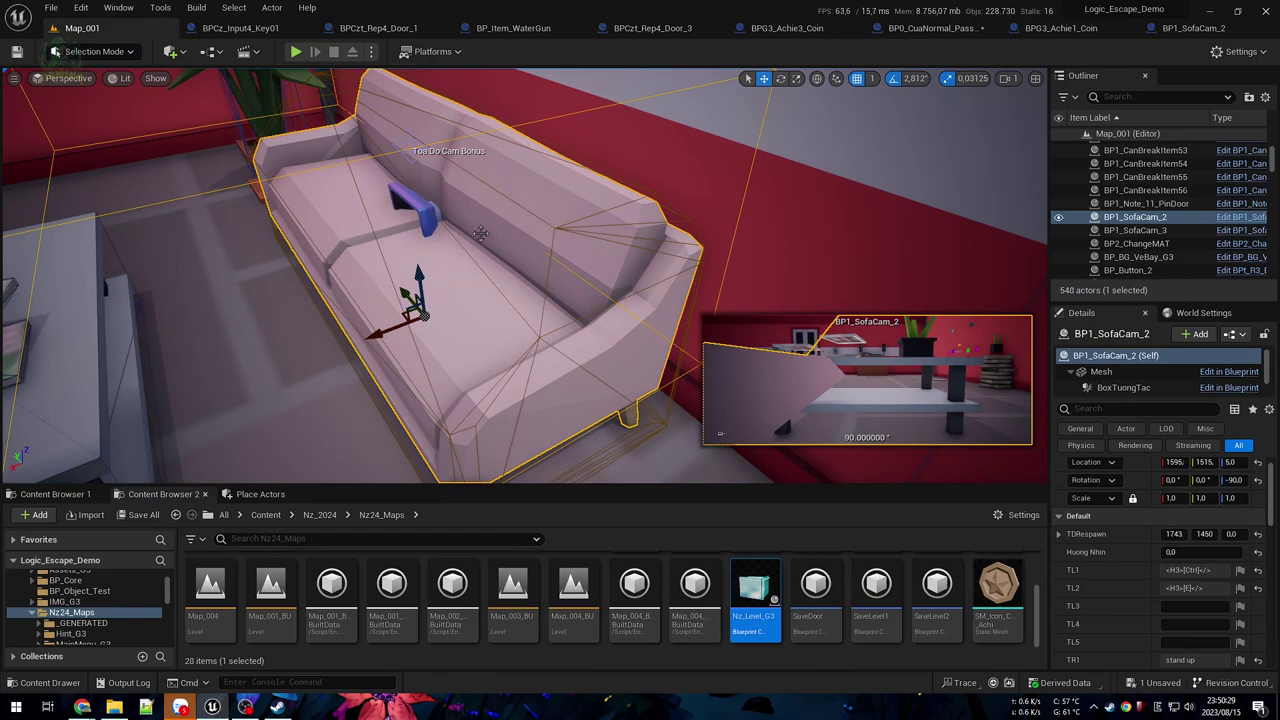
right_drag(483, 231, 483, 231)
Step: Open the Map_003 level from the Nz24_Maps folder, saving the remaining unsaved asset
scroll(788, 600, up, 3)
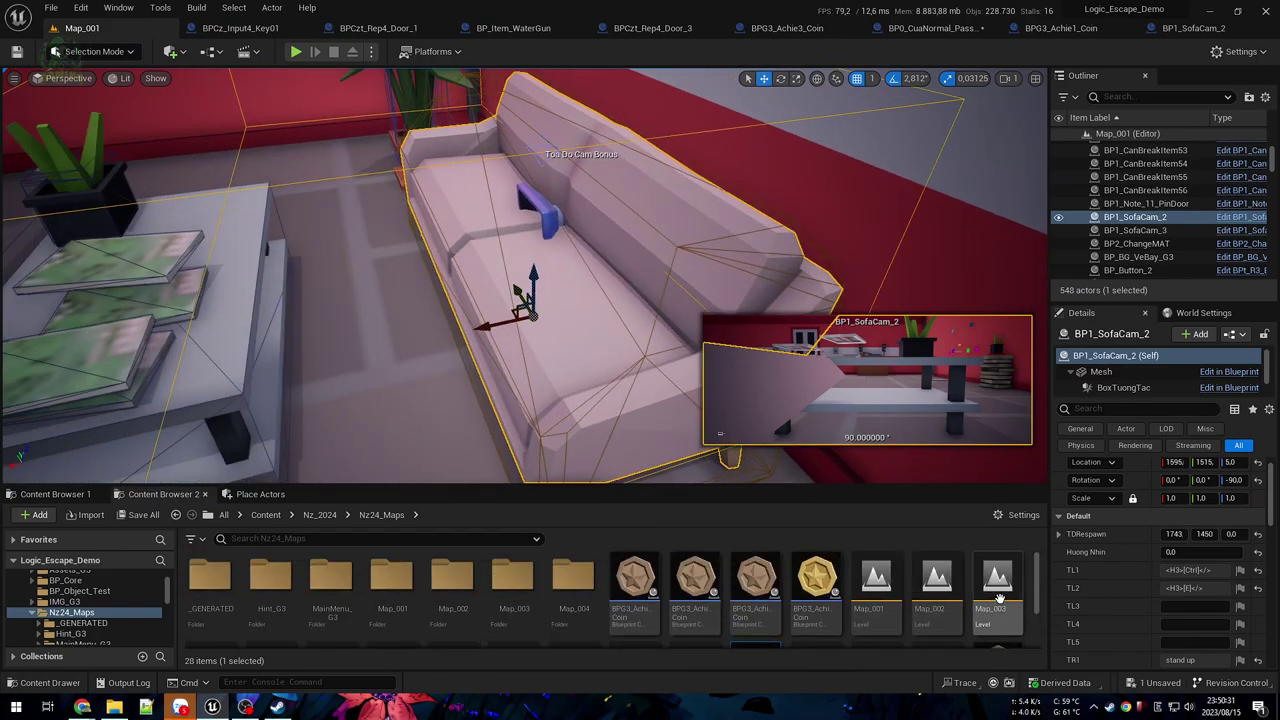
double_click(982, 598)
click(672, 503)
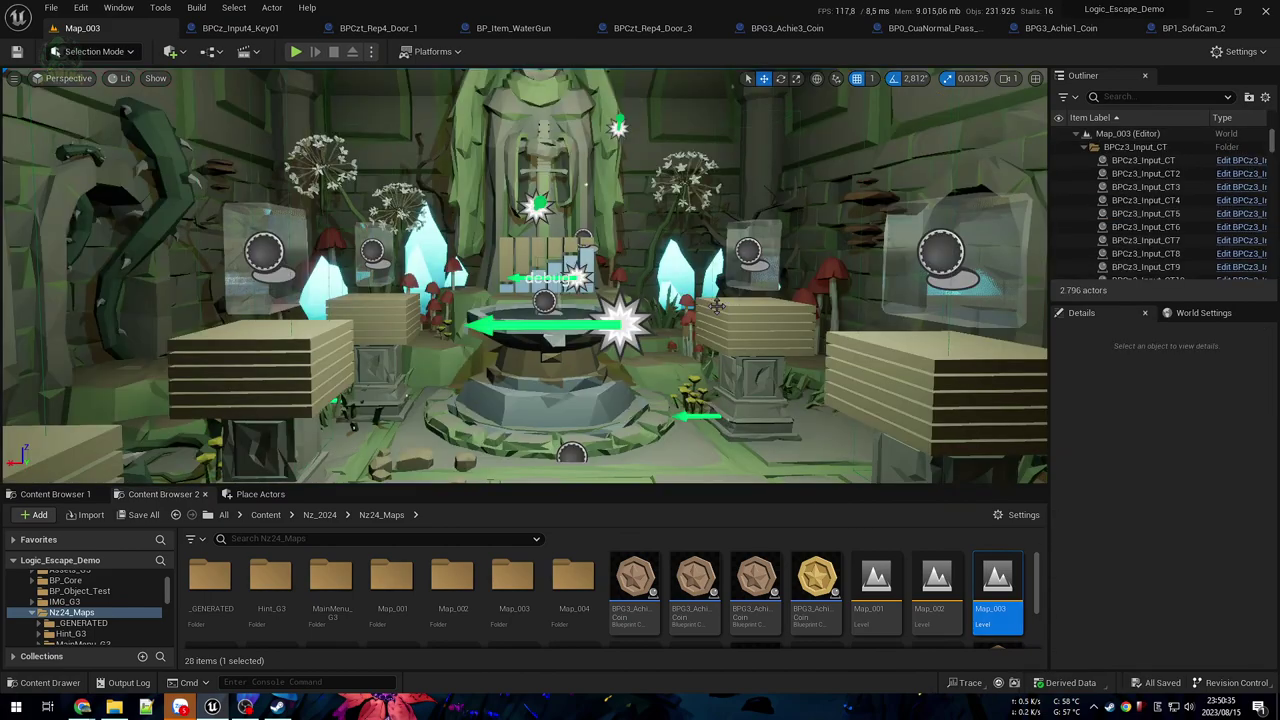
Step: Enable Cua Dung Pass on the BPCzt_Rep_G3F0 actor in Map_003, then play-test the level and stop the session
key(1)
right_drag(659, 300, 582, 309)
key(s)
click(596, 307)
key(s)
click(1165, 571)
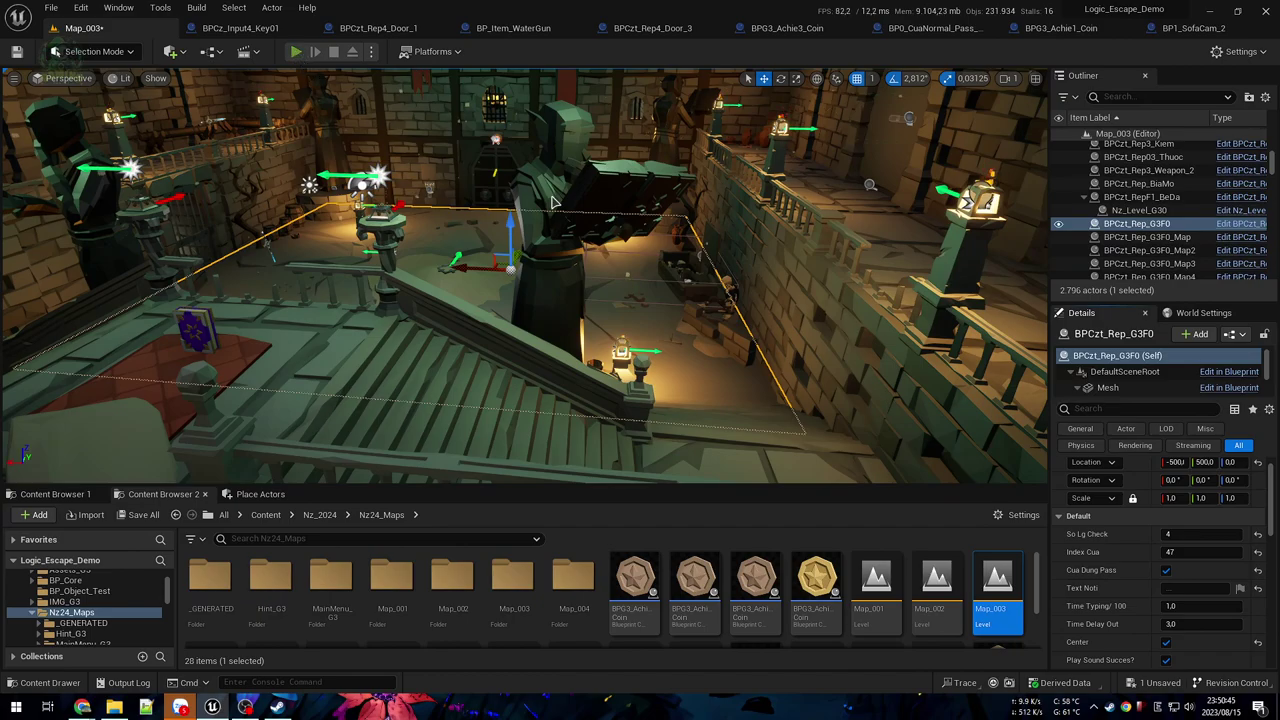
key(alt+p)
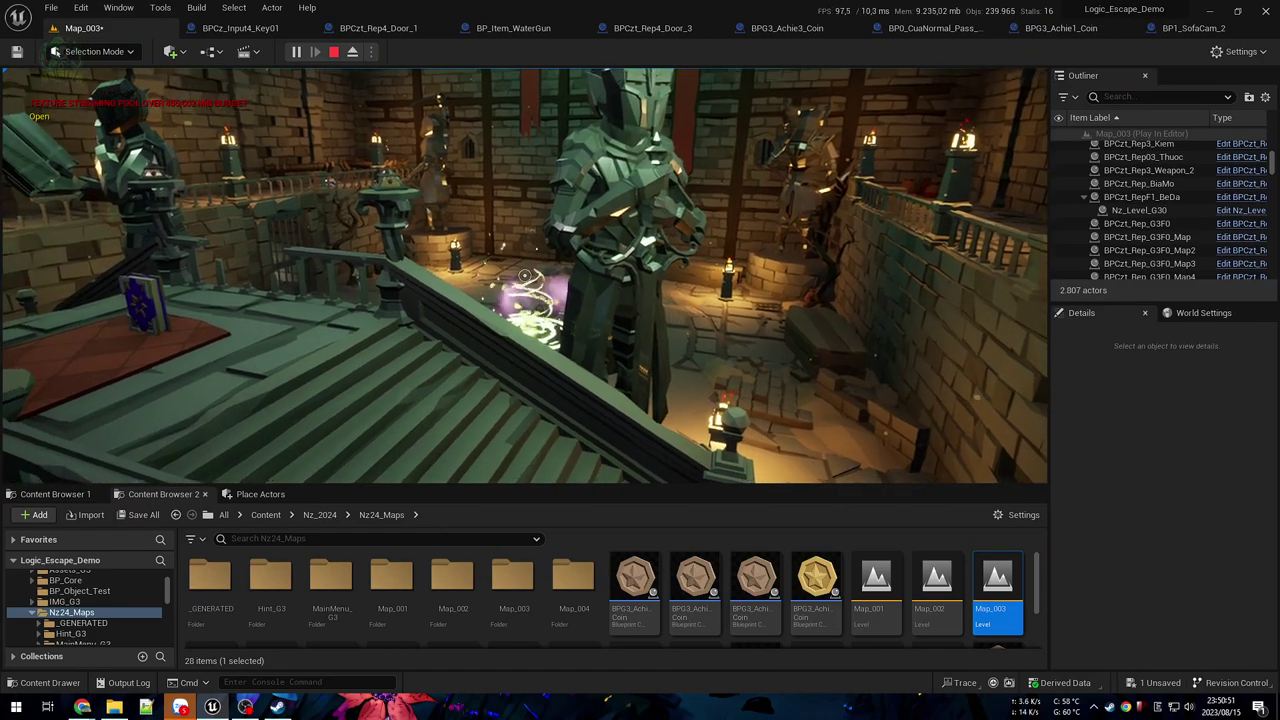
key(Escape)
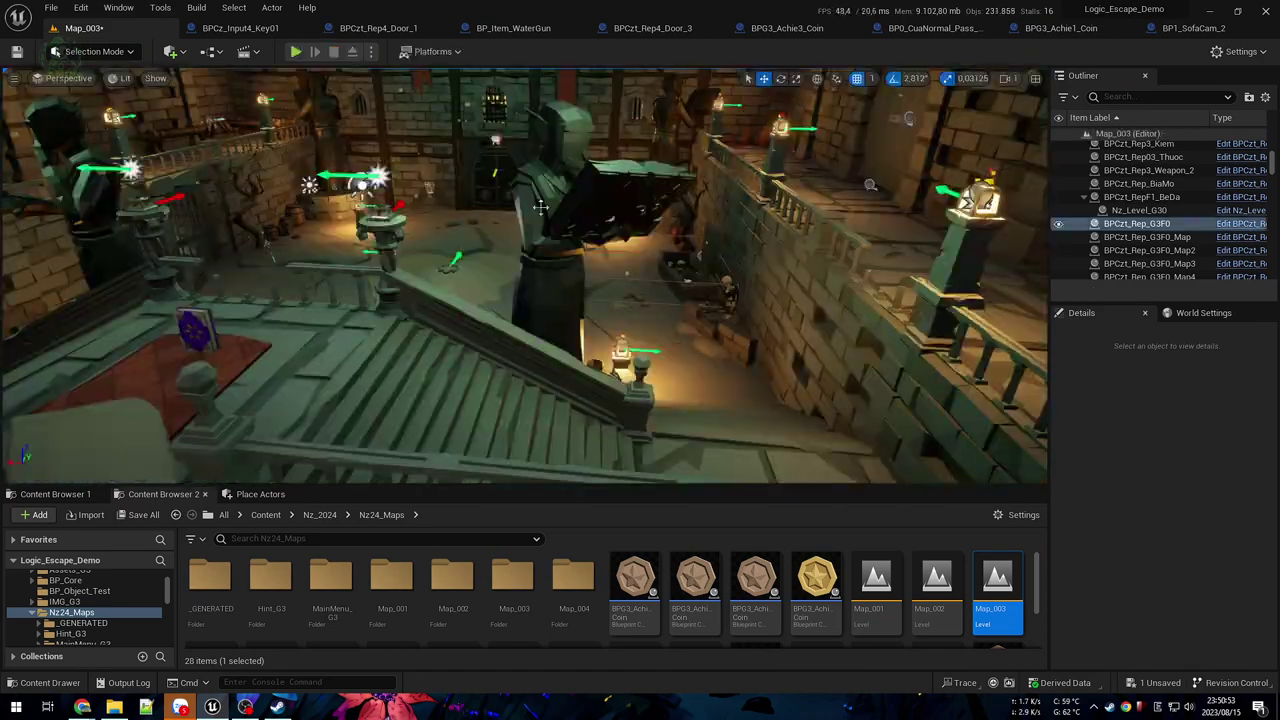
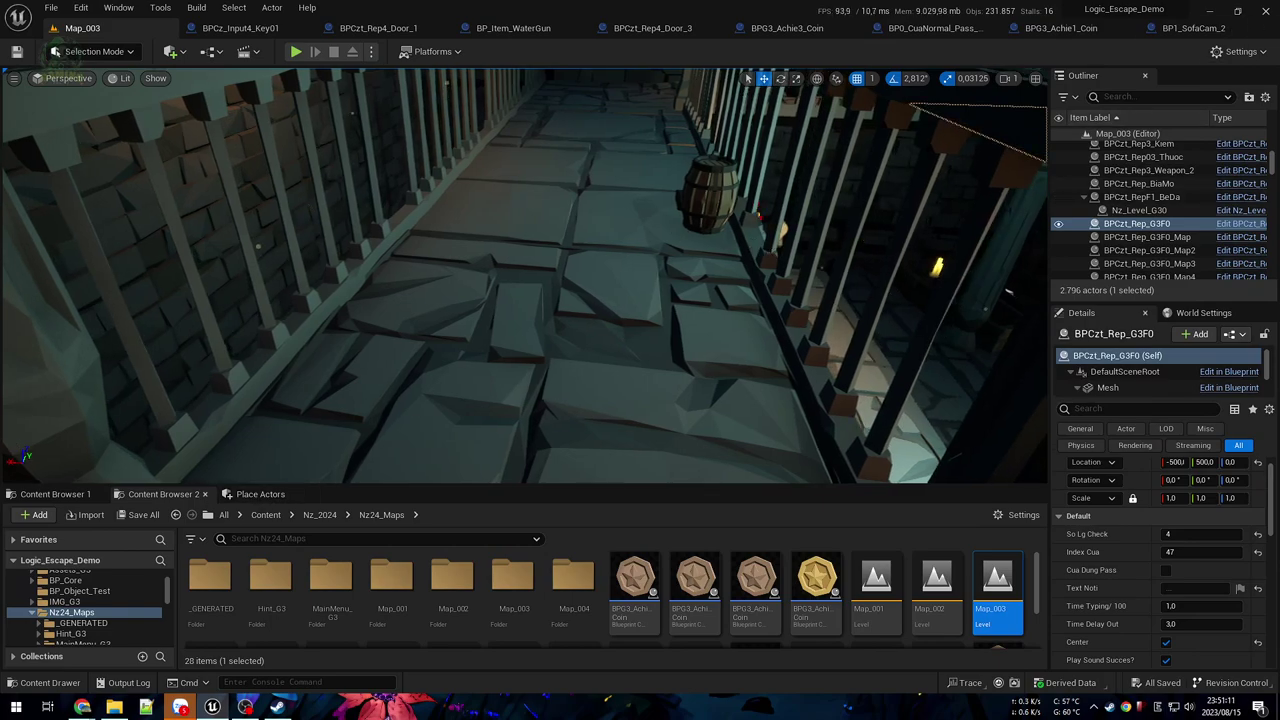
Step: Close the Unreal Editor and search Google in Chrome for "steam next fest"
click(1266, 14)
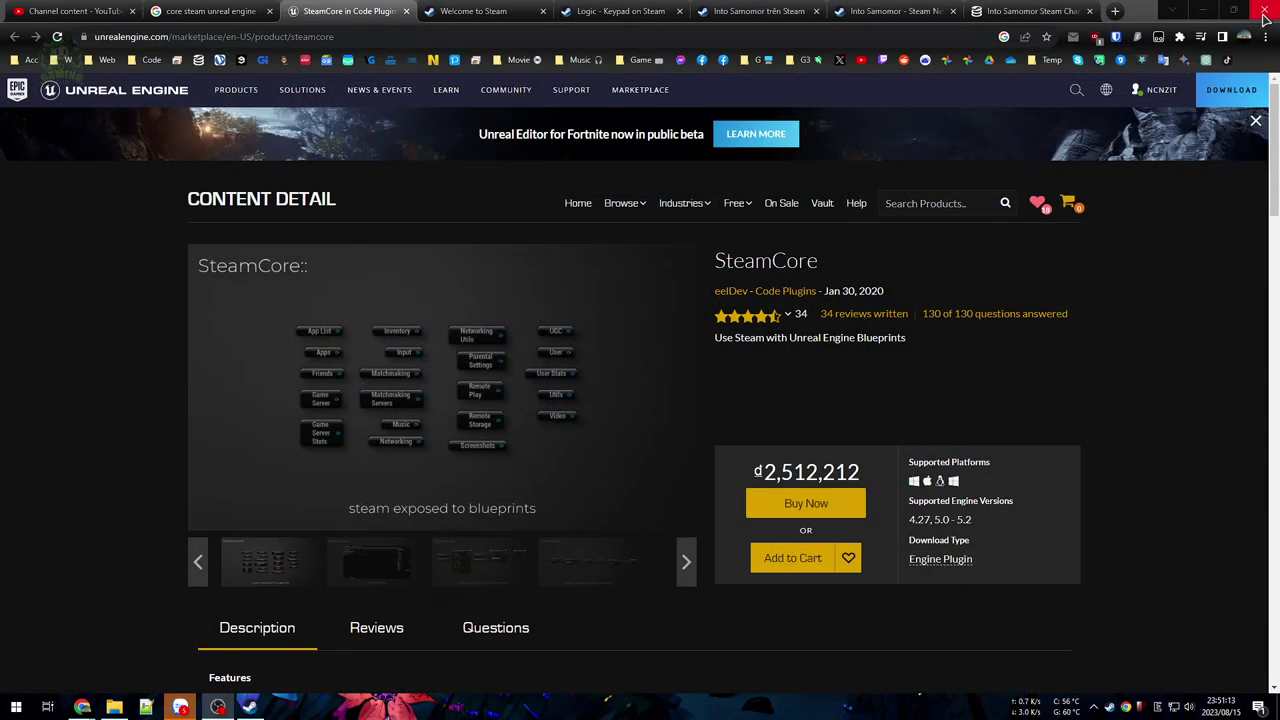
click(813, 32)
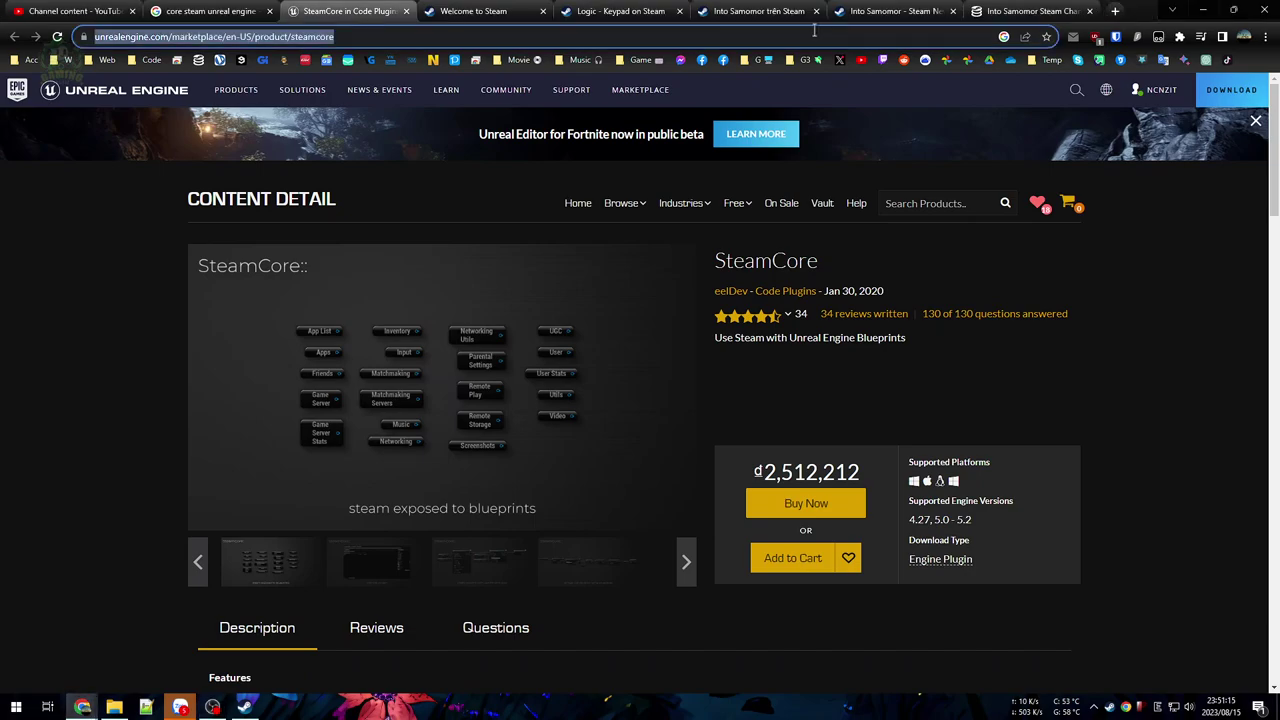
text(steam next fest)
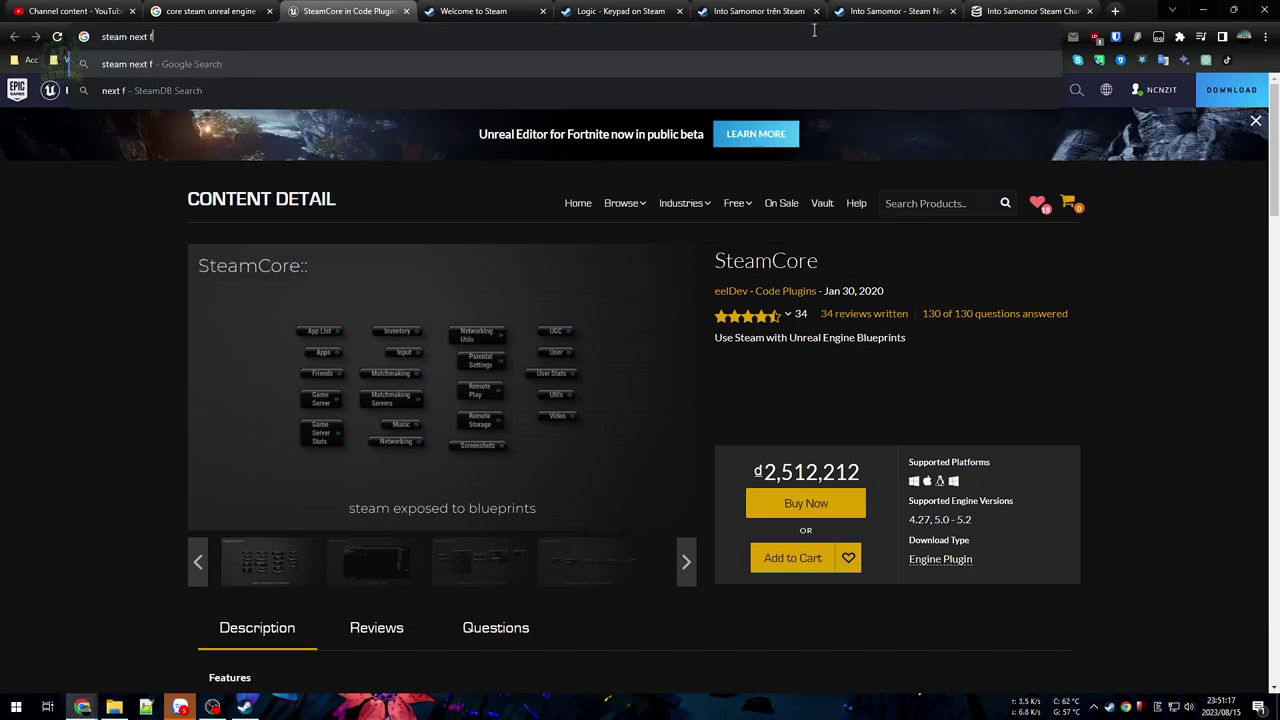
key(Return)
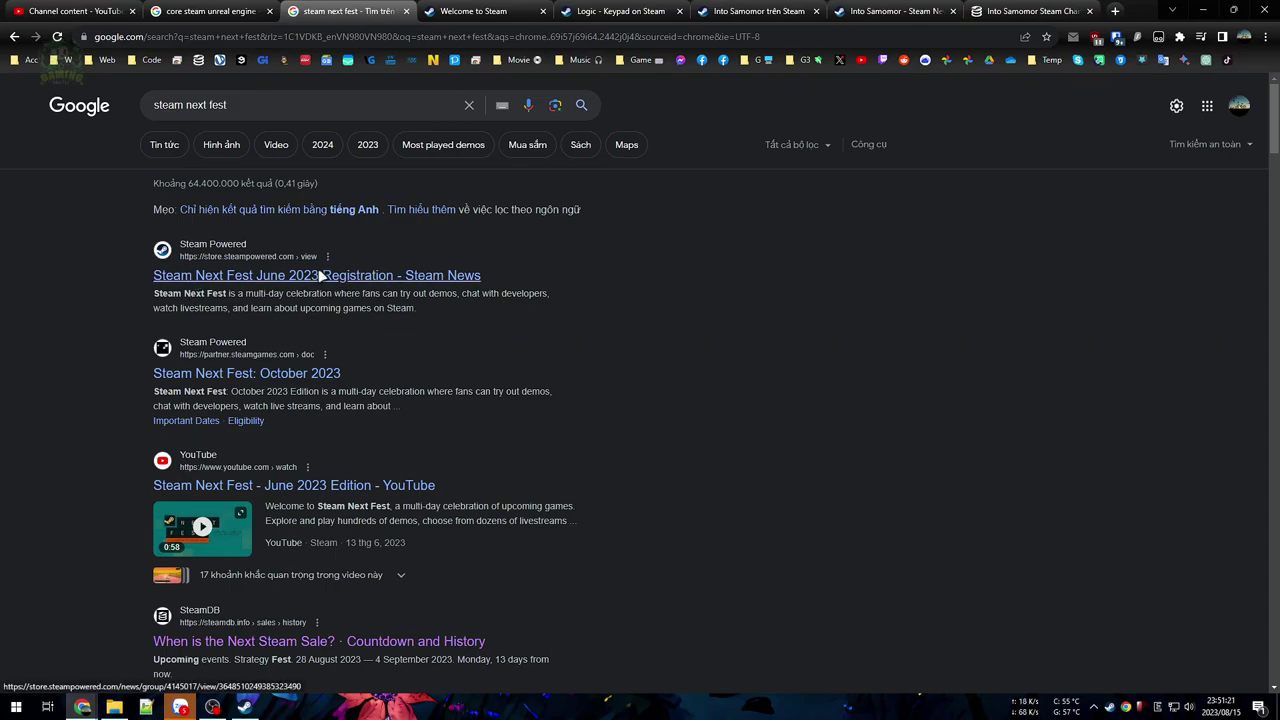
Step: Open the Steam Next Fest: October 2023 documentation and examine its Important Dates, highlighting the June 14 entry
click(298, 373)
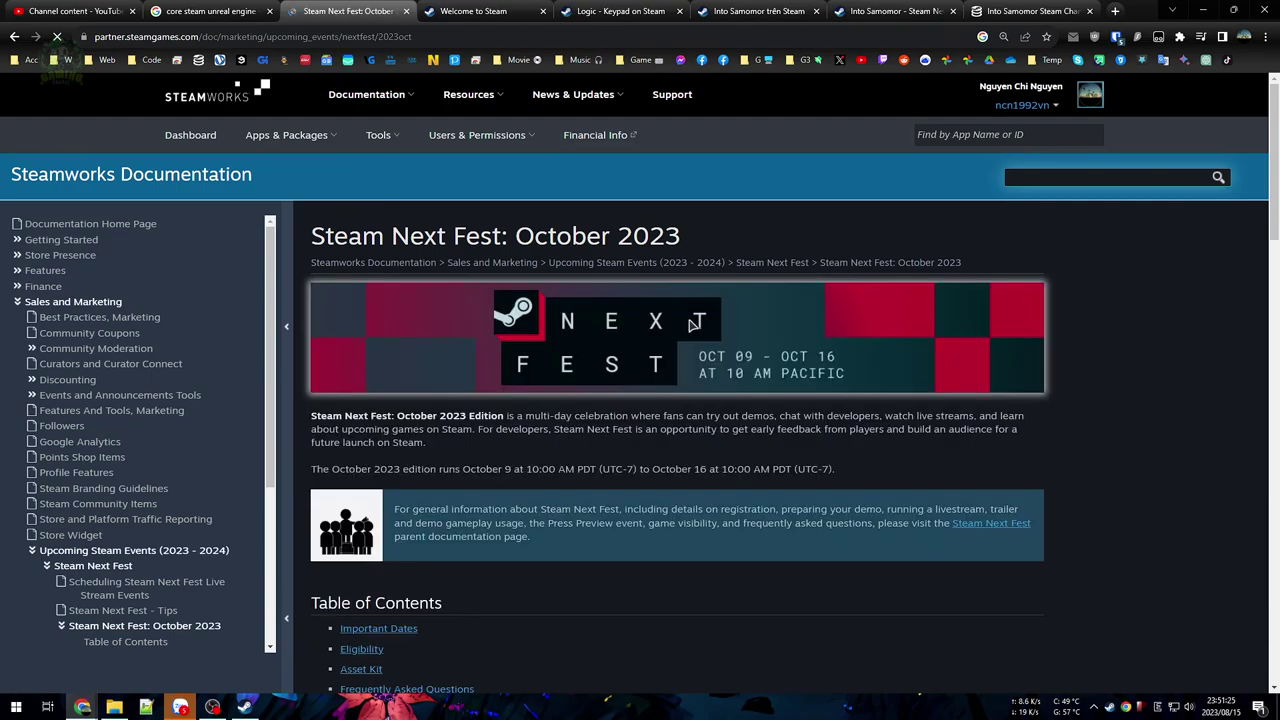
scroll(576, 445, down, 4)
scroll(556, 378, down, 3)
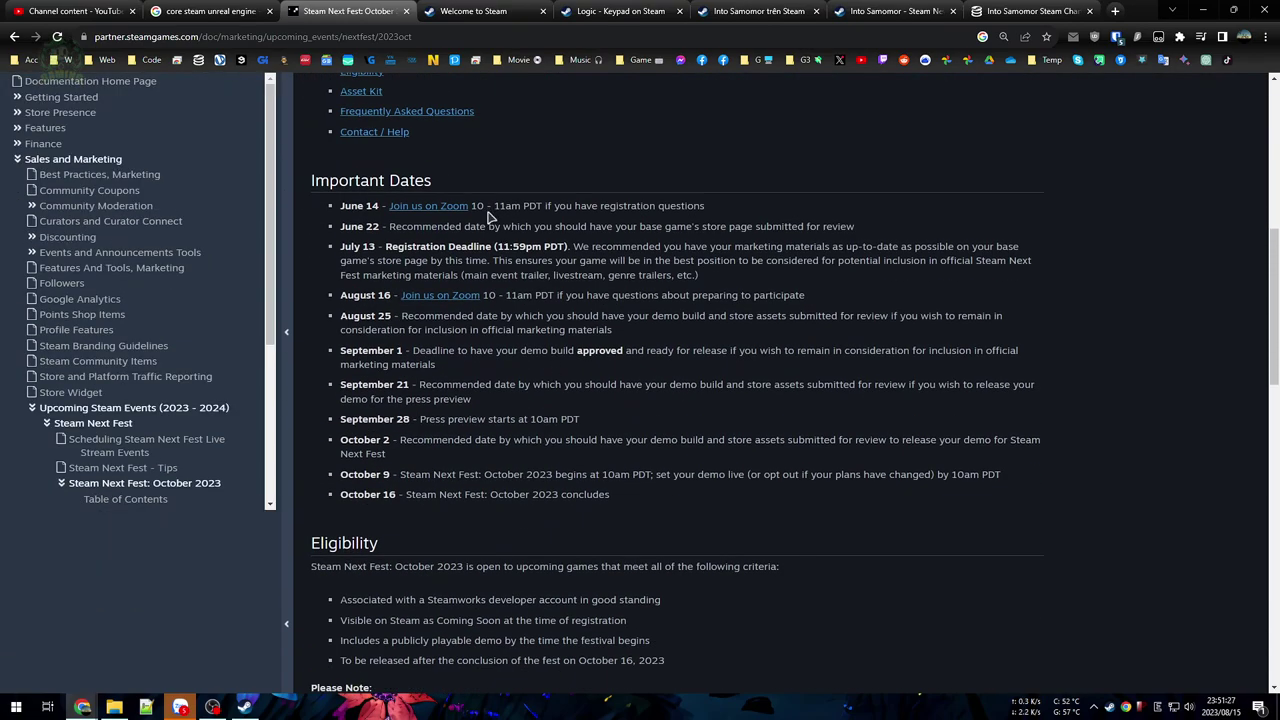
drag(472, 205, 615, 210)
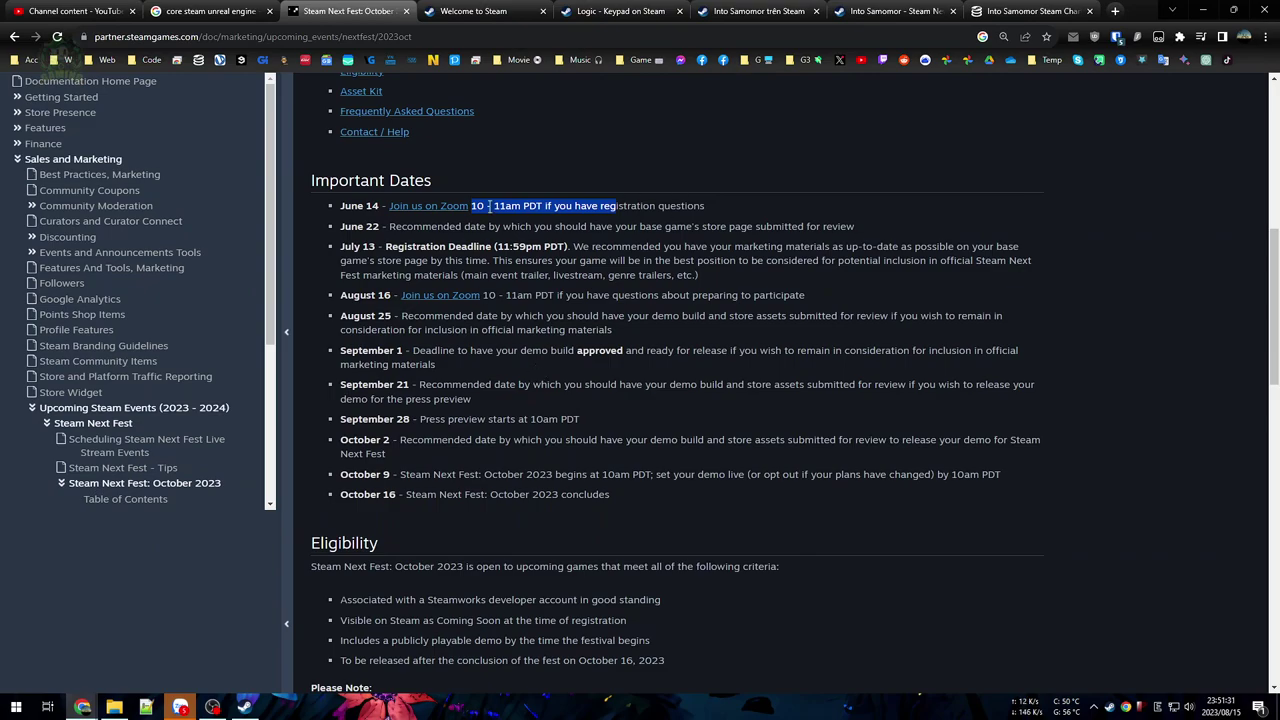
click(670, 224)
drag(741, 212, 337, 206)
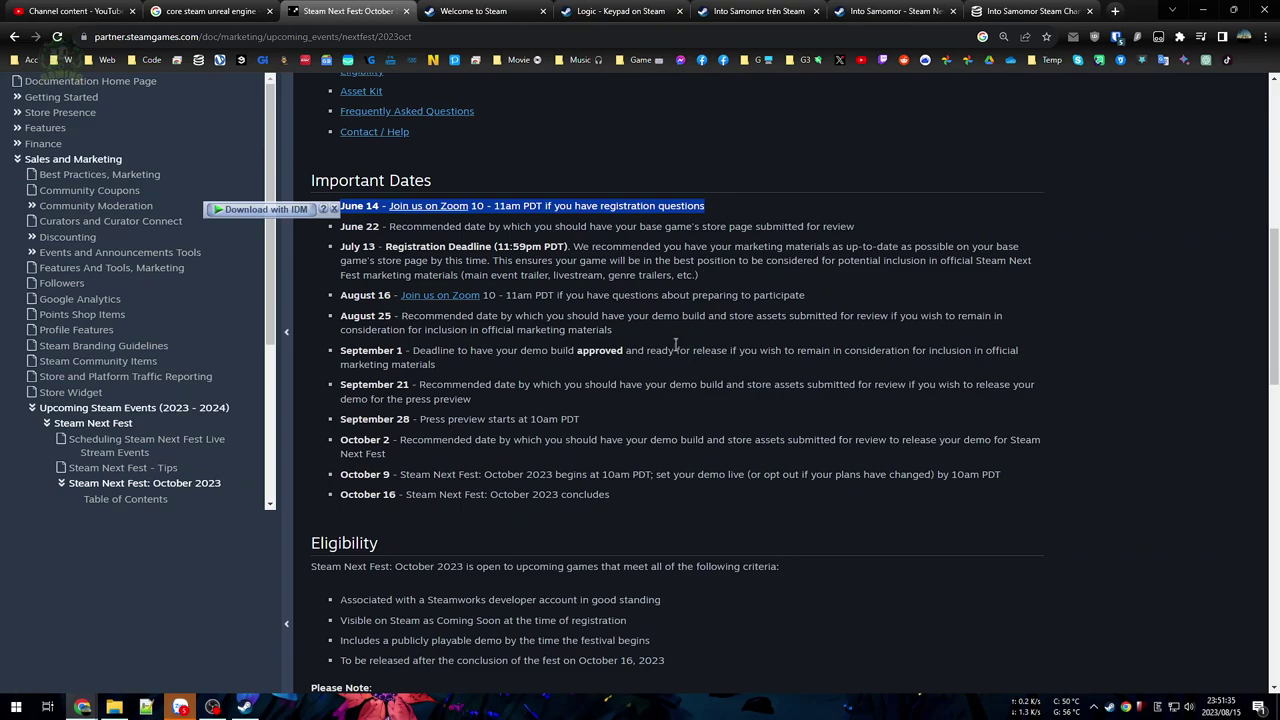
scroll(676, 347, down, 3)
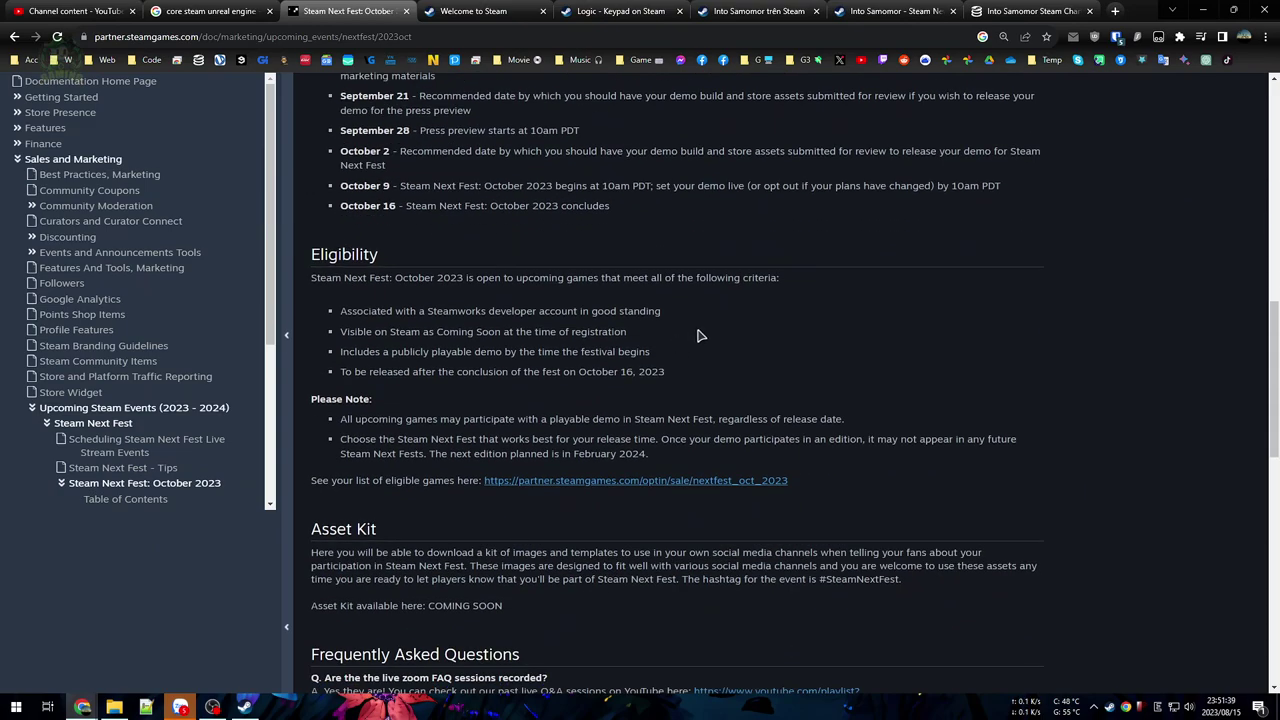
scroll(668, 372, up, 3)
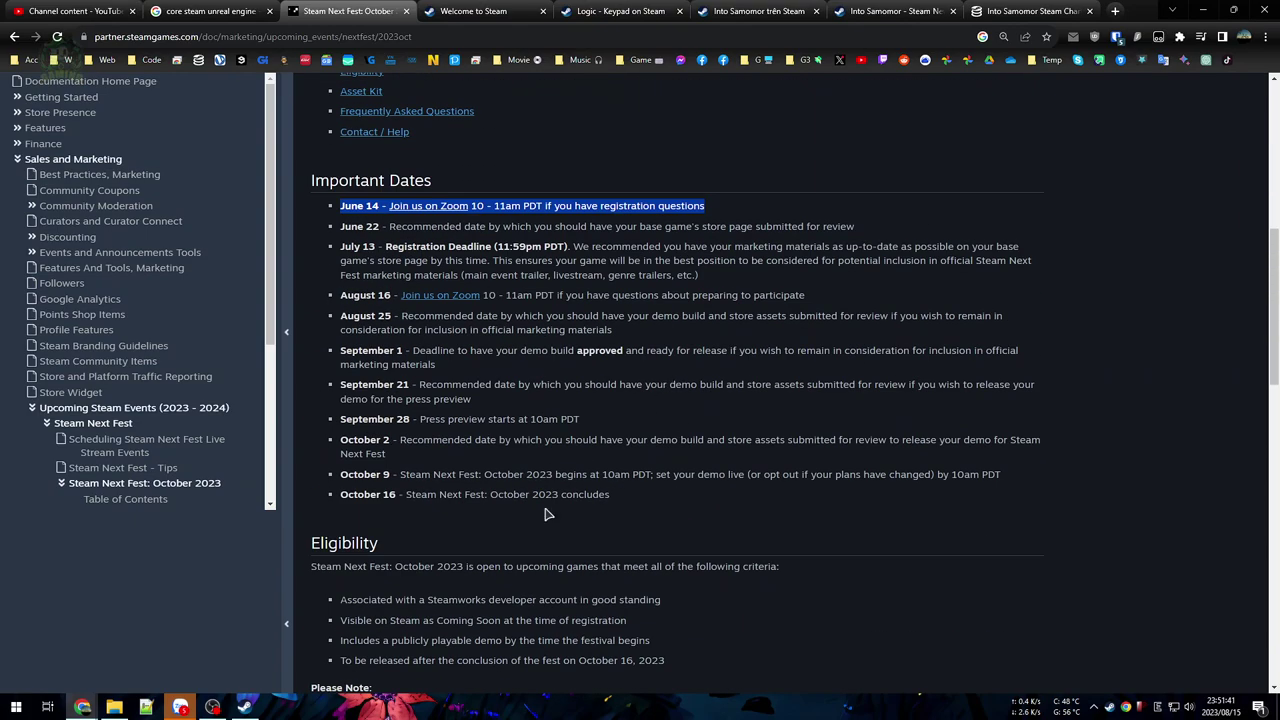
Step: Examine the October 16 and October 9 entries under Important Dates, highlighting the PDT time zone of the start time
triple_click(494, 494)
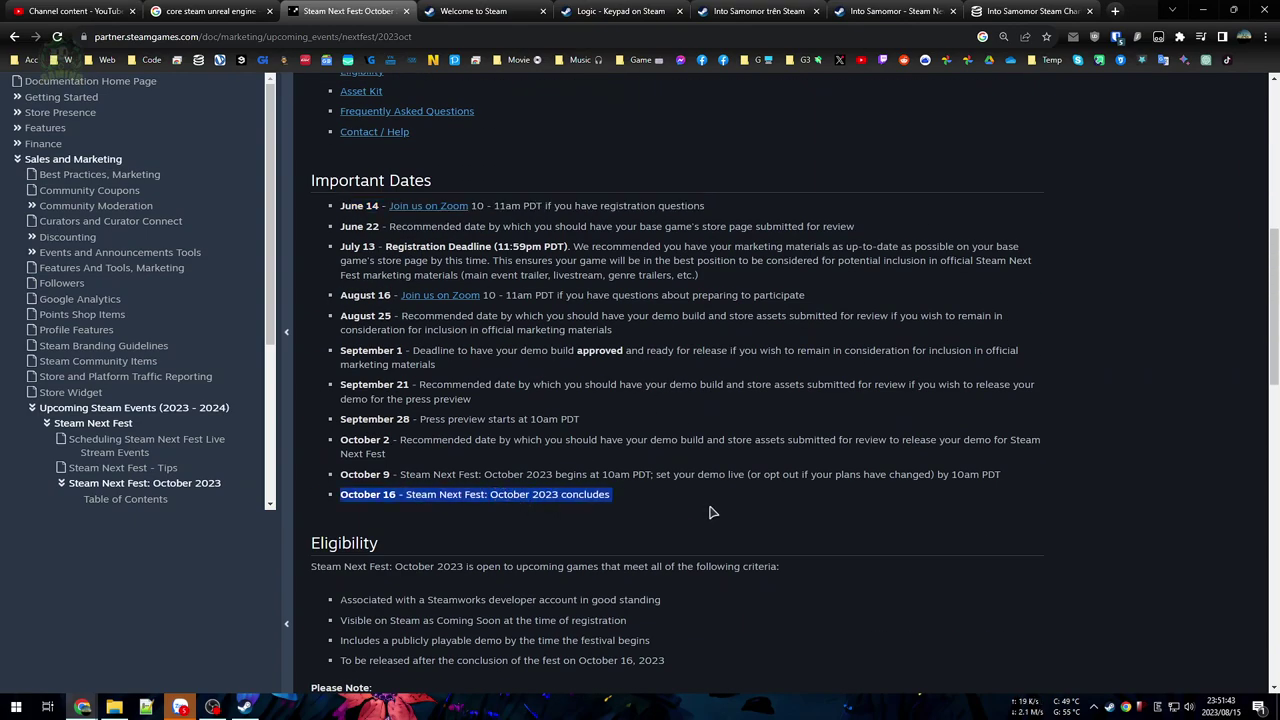
triple_click(617, 474)
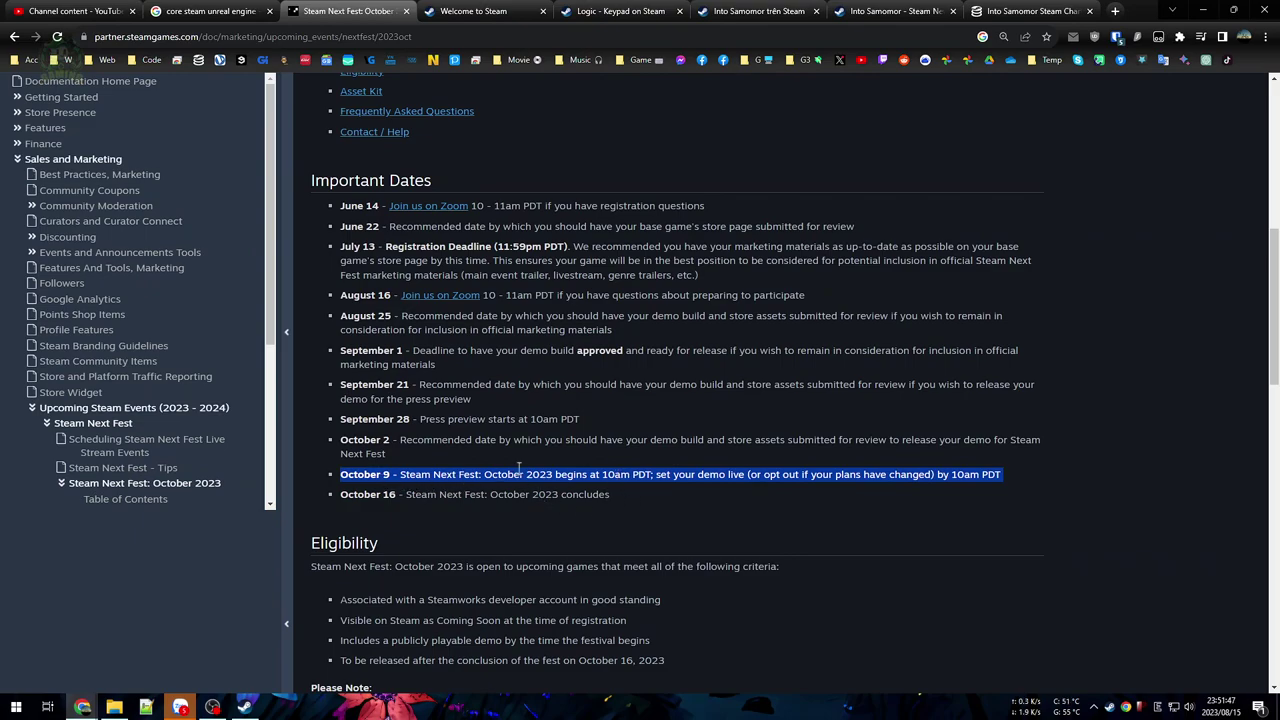
click(561, 471)
mouse_move(672, 477)
mouse_down()
mouse_move(532, 474)
mouse_move(650, 476)
mouse_up()
click(670, 474)
click(594, 479)
click(778, 477)
drag(632, 476, 647, 479)
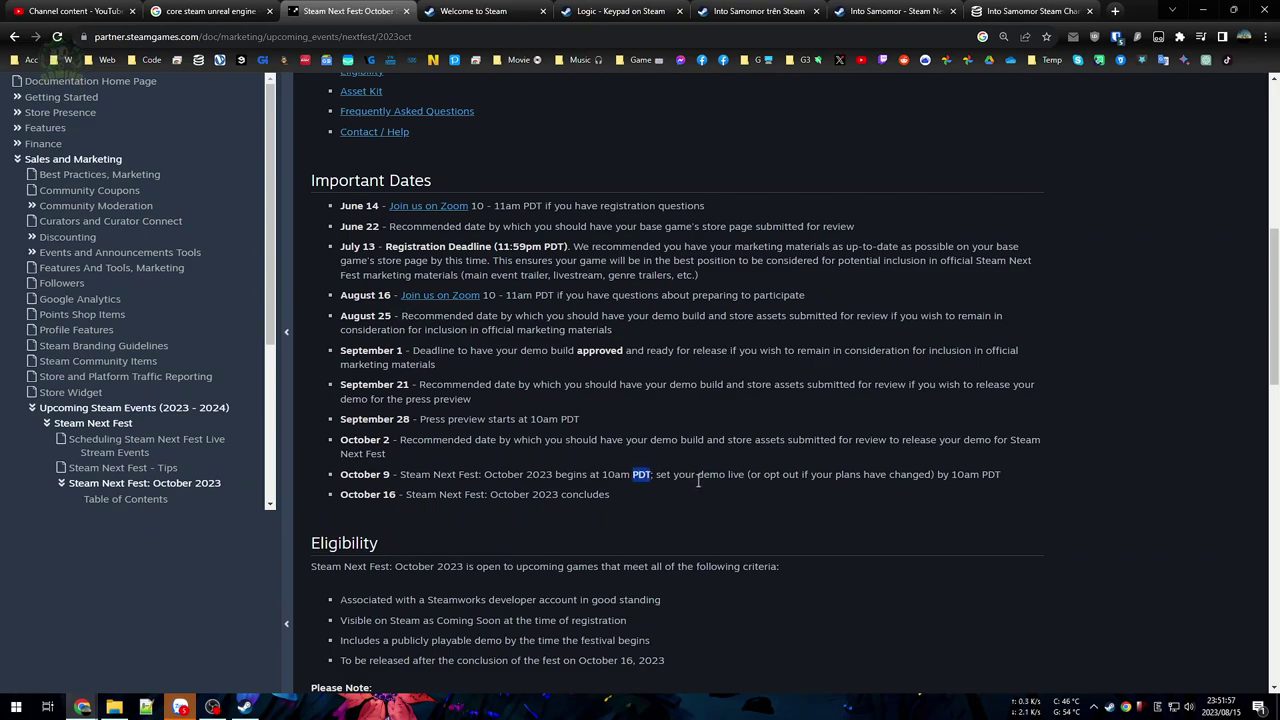
Step: Highlight the October 9 start date and look it up on the October 2023 page of the system calendar
scroll(690, 520, up, 2)
scroll(655, 580, down, 5)
scroll(687, 415, up, 1)
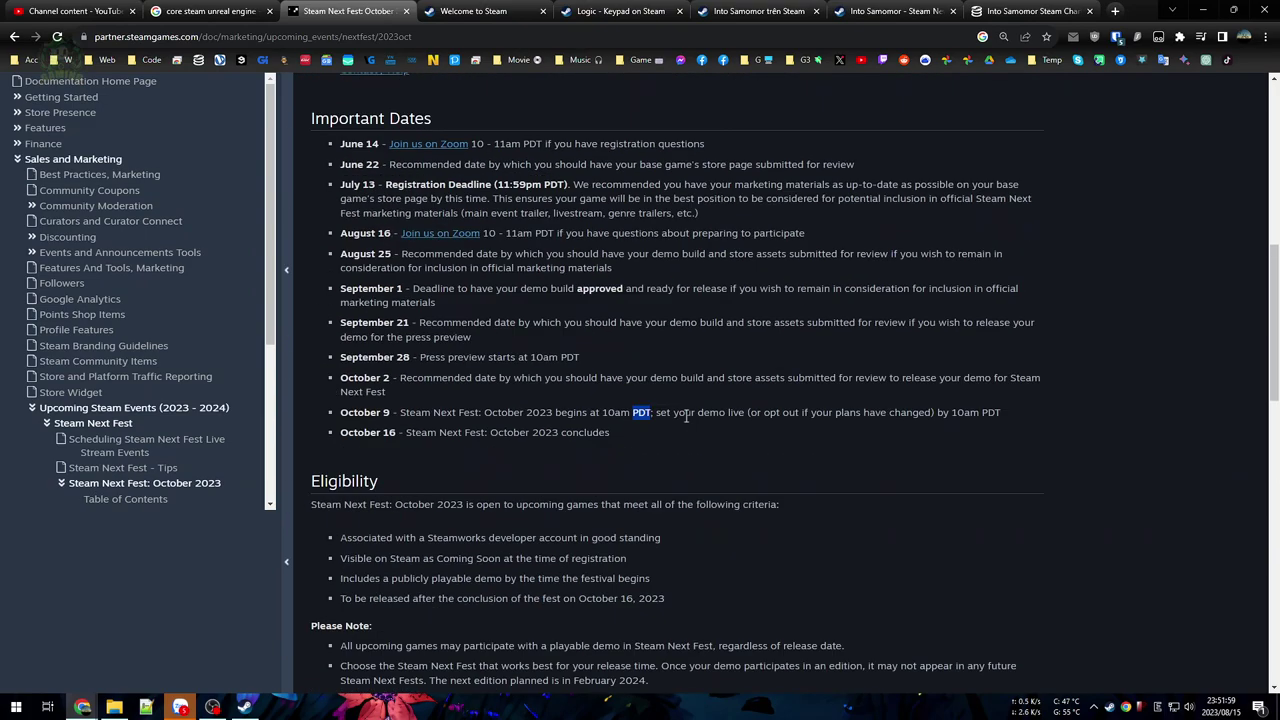
scroll(687, 415, up, 2)
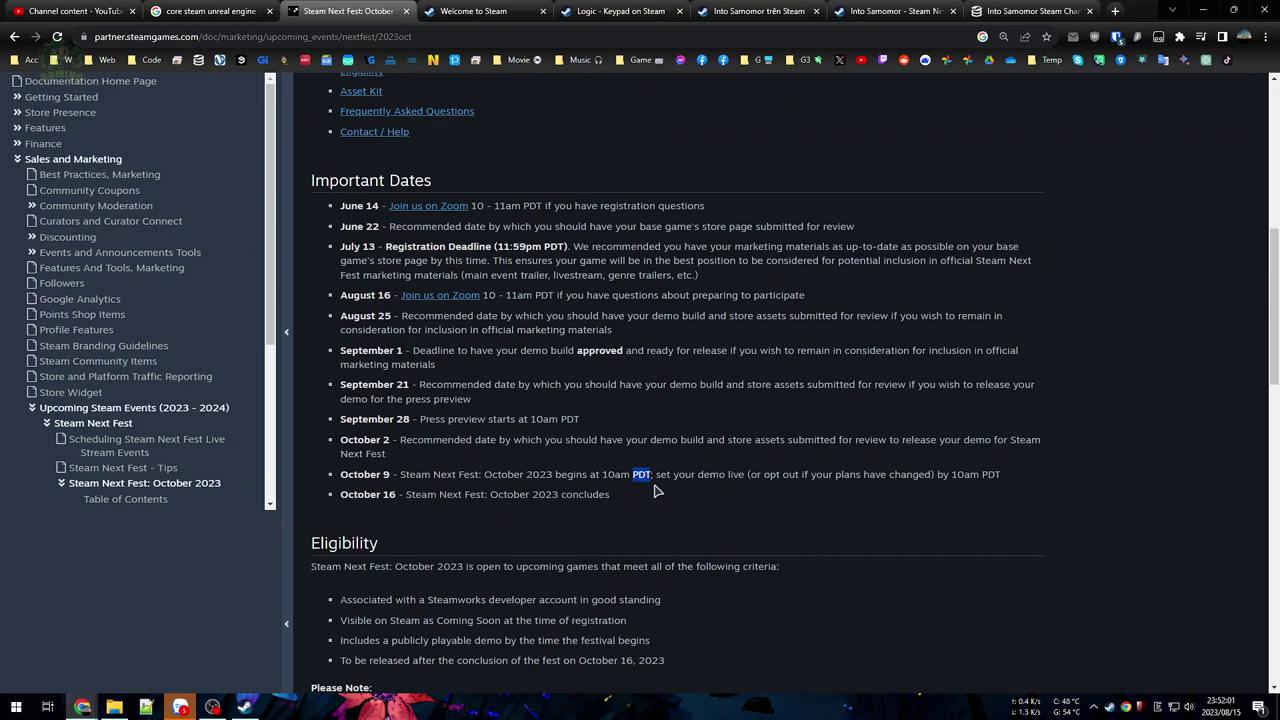
drag(602, 479, 628, 485)
drag(340, 474, 386, 474)
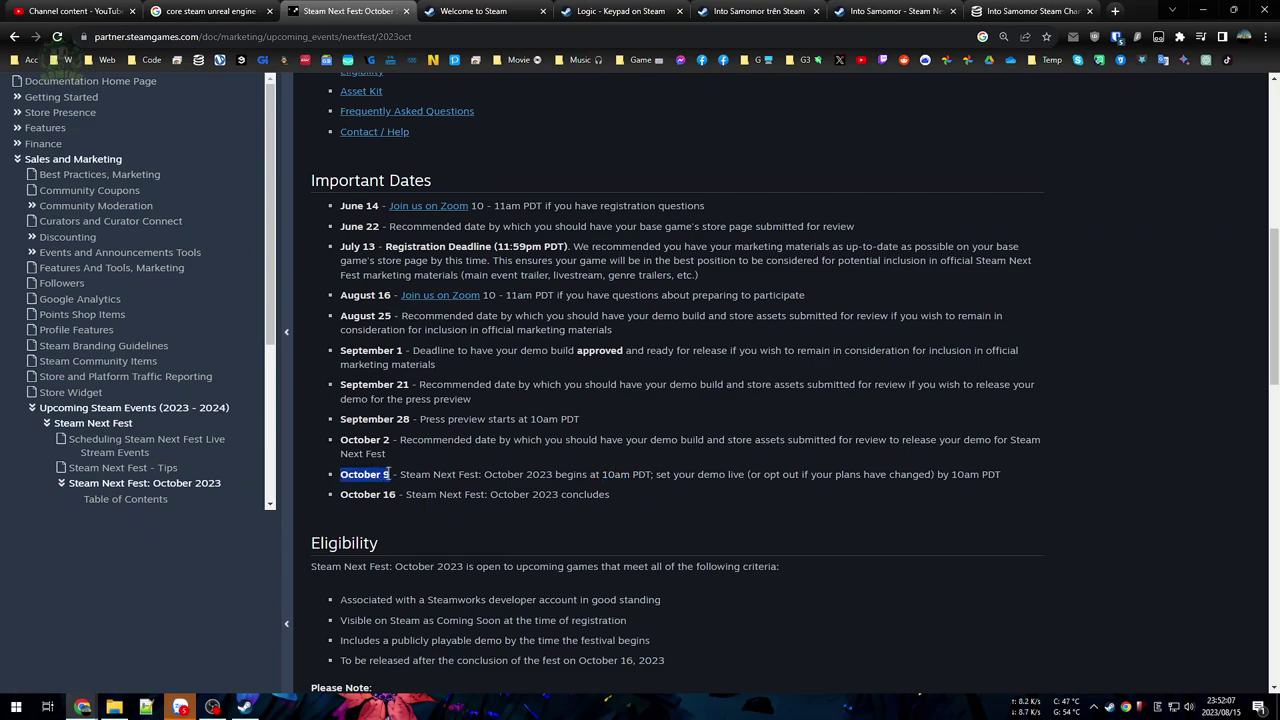
click(1236, 706)
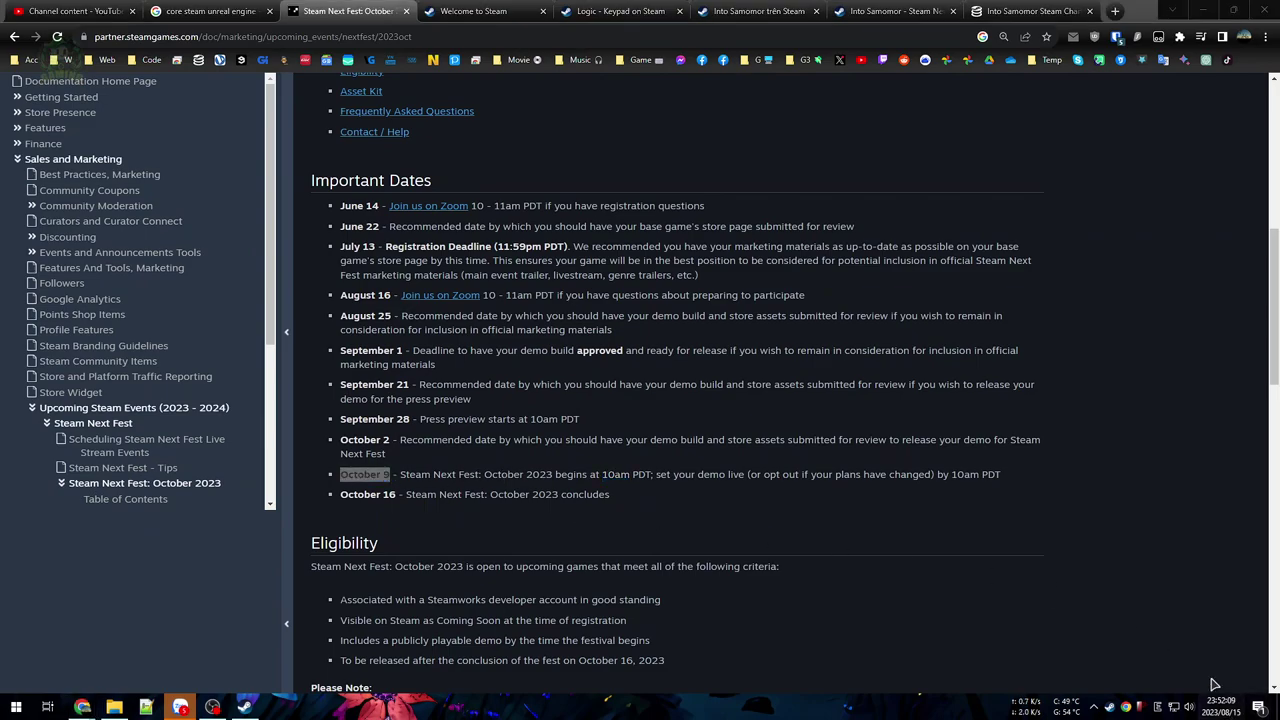
click(1255, 456)
click(1255, 456)
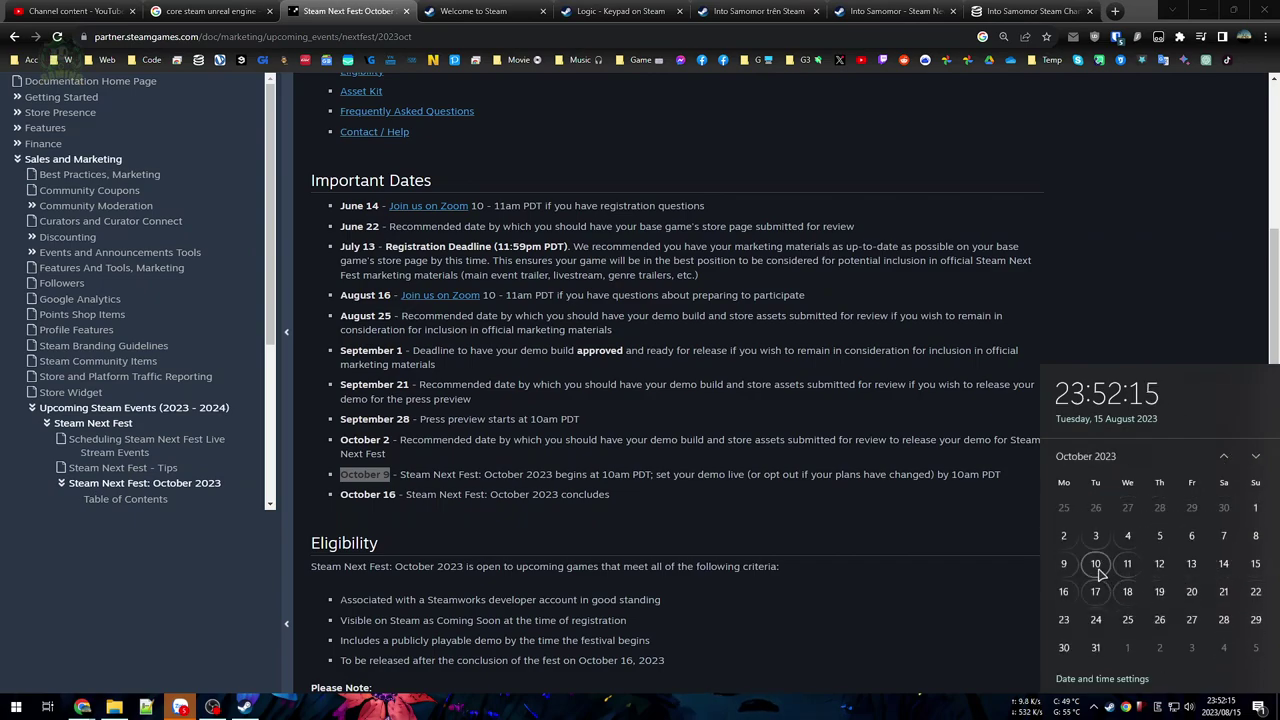
click(730, 484)
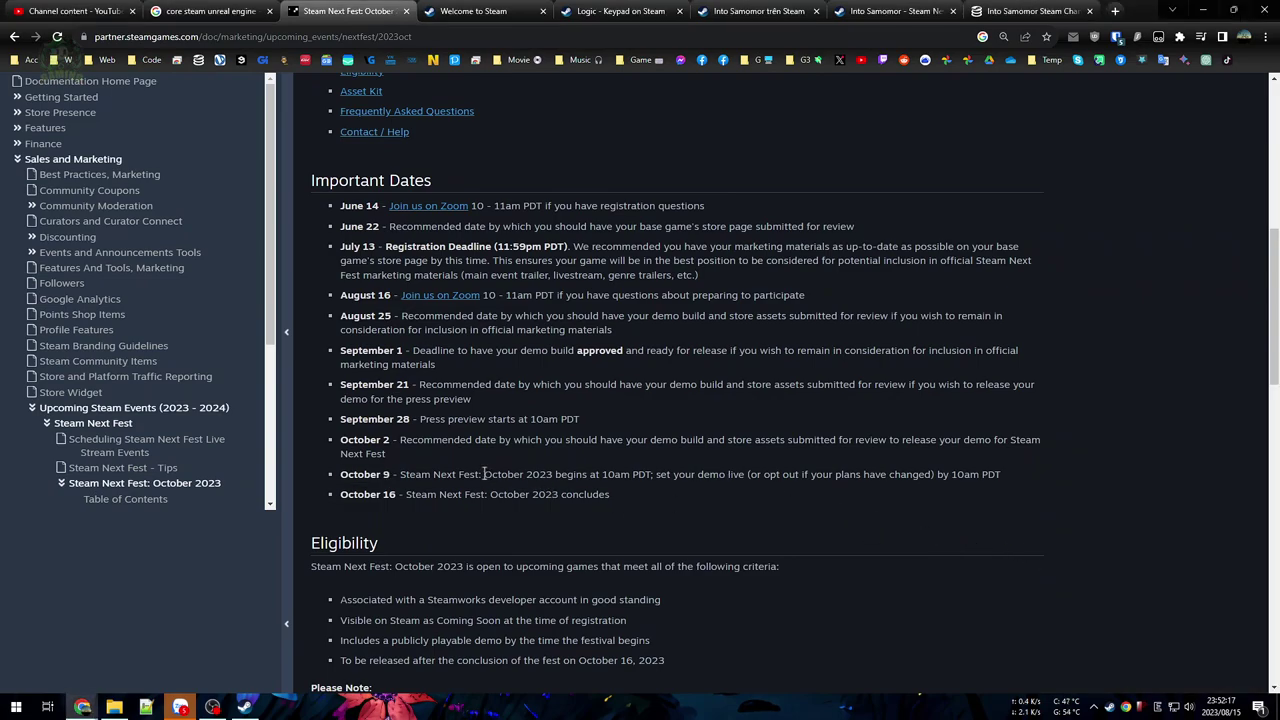
Step: Open the eligible games link from the Eligibility section in a new tab and review the games that have opted in
scroll(673, 501, down, 3)
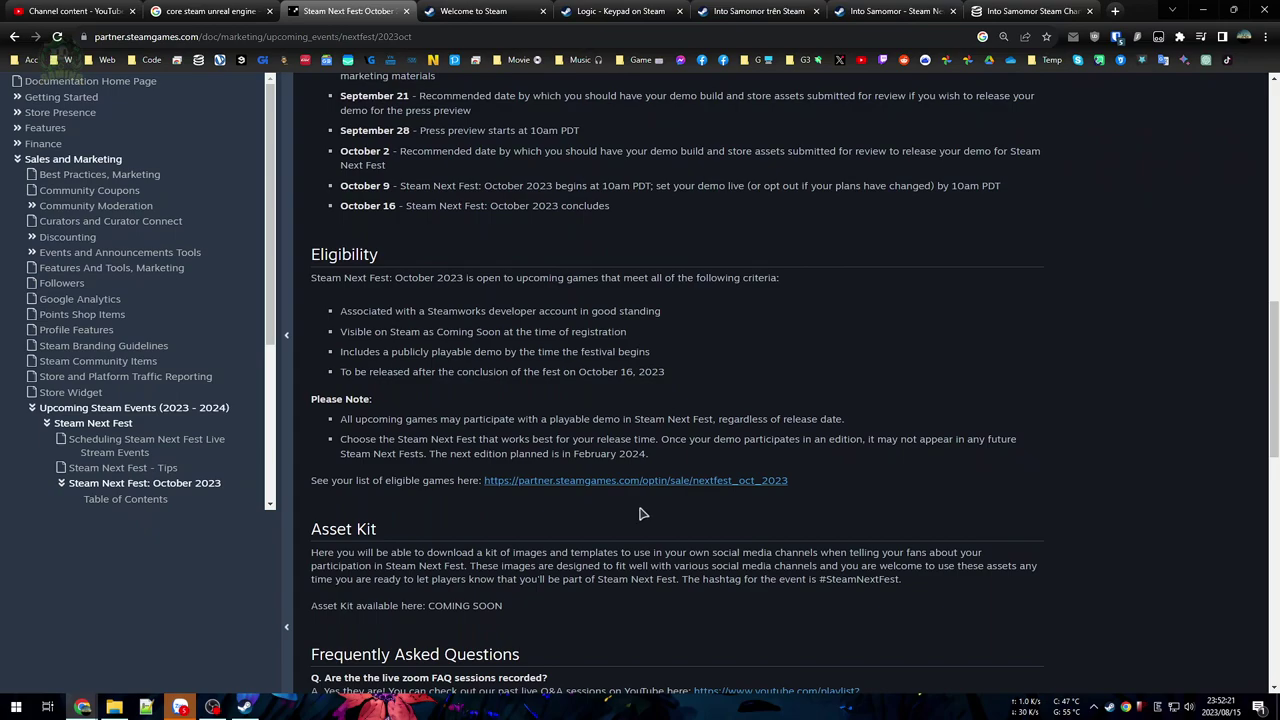
middle_click(625, 481)
click(432, 10)
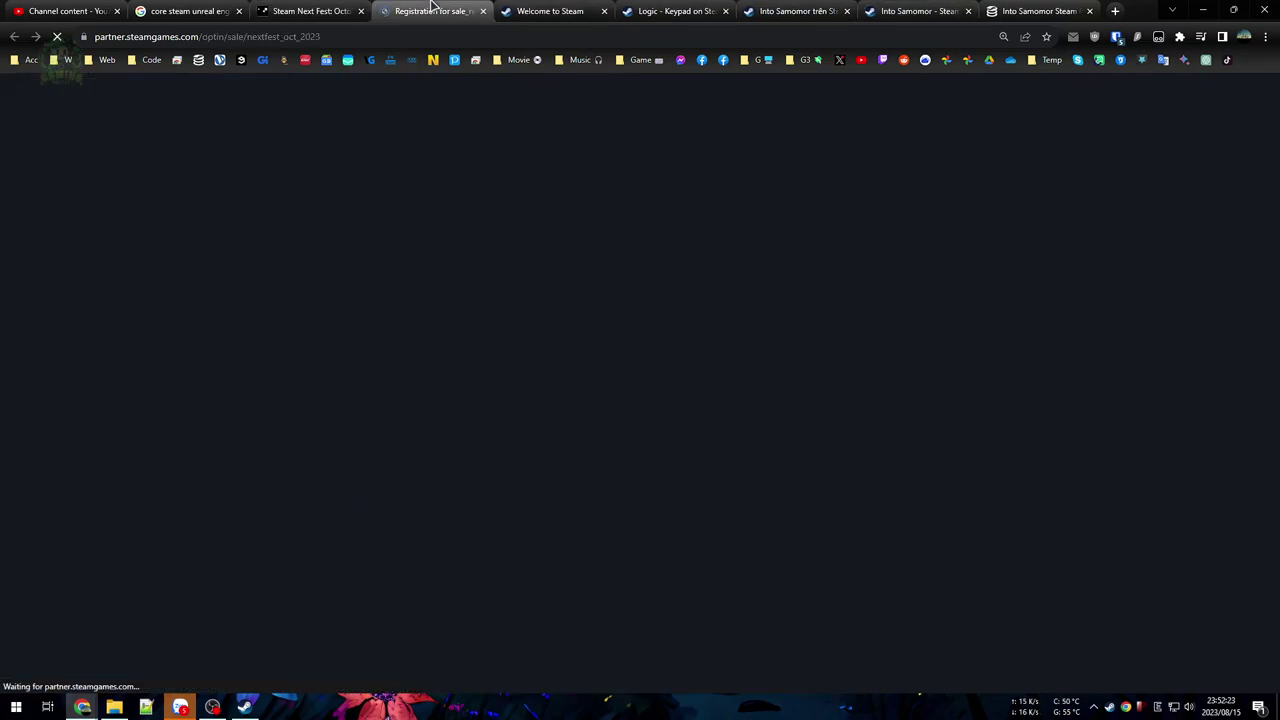
scroll(495, 317, down, 5)
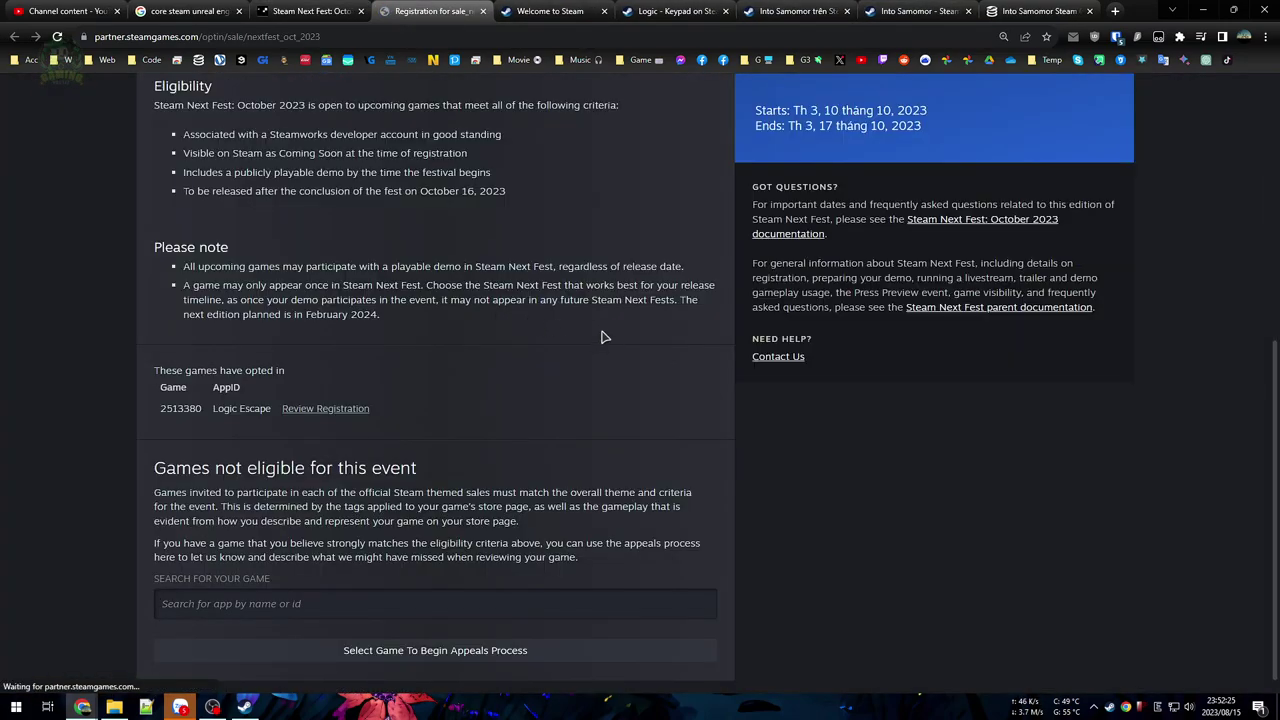
scroll(618, 340, down, 1)
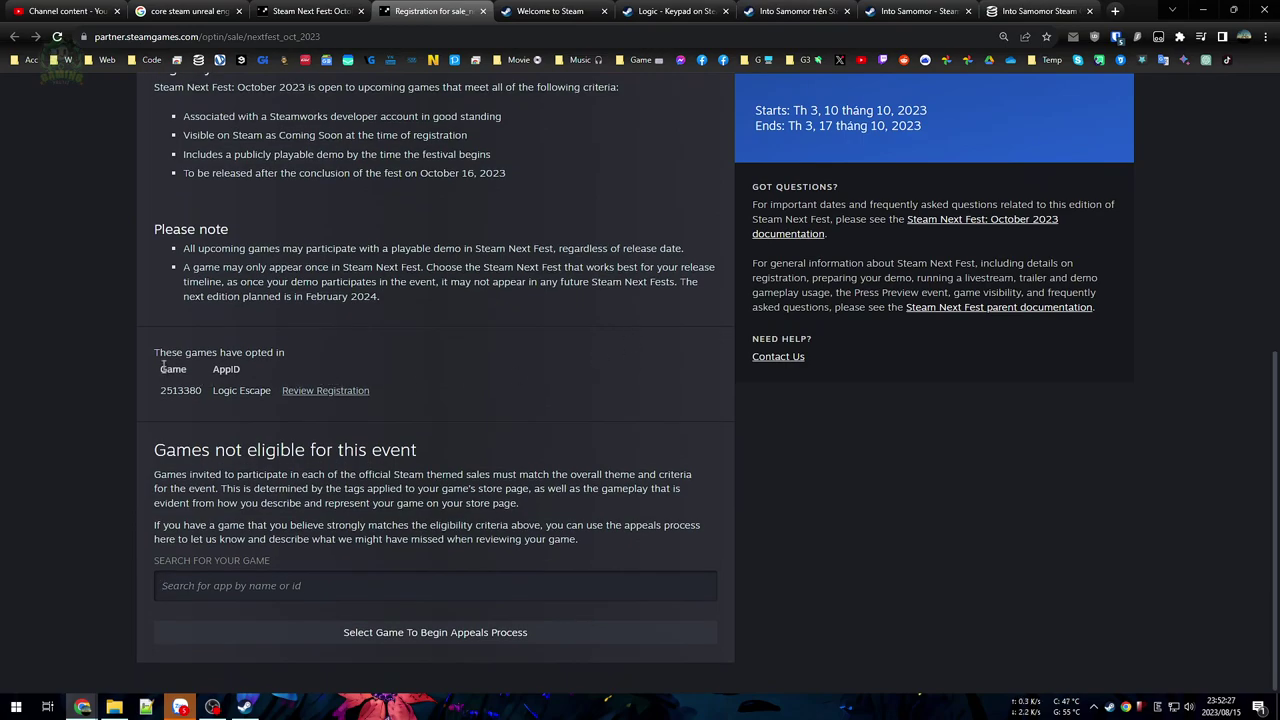
drag(154, 350, 400, 394)
click(550, 414)
scroll(551, 414, up, 3)
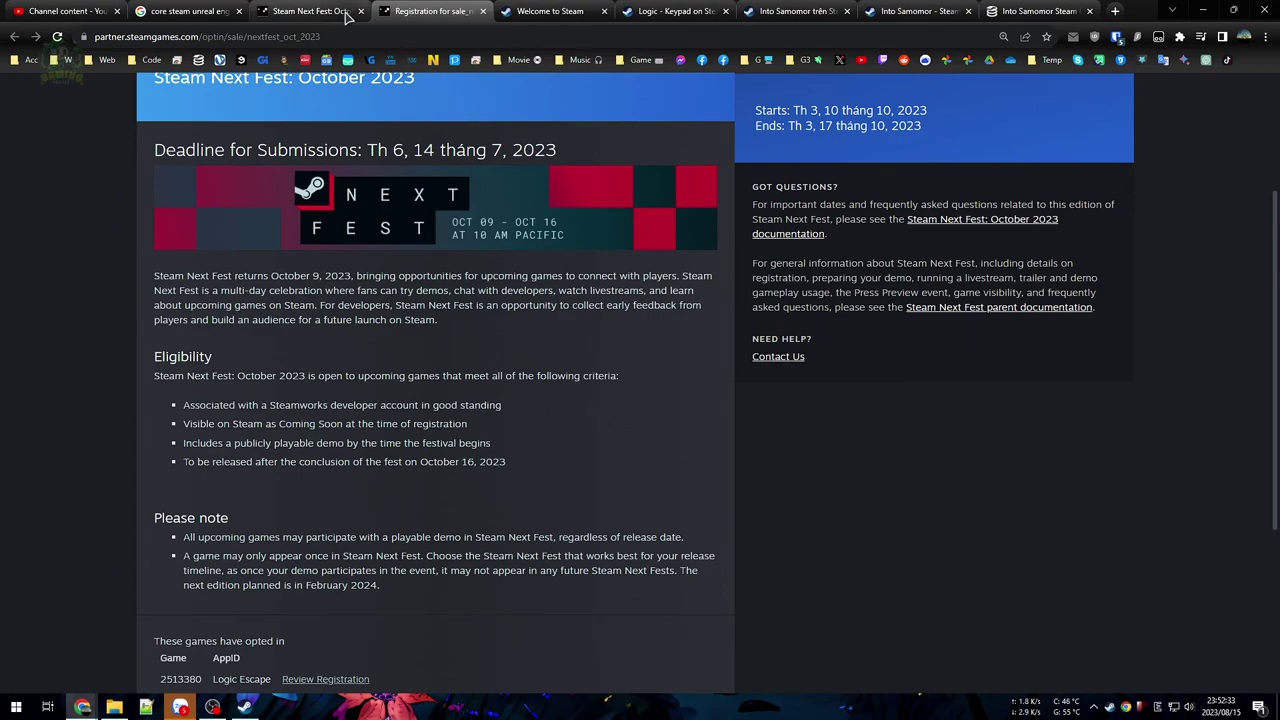
Step: Return to the Steam Next Fest: October 2023 documentation and read through the Asset Kit and Frequently Asked Questions sections
click(318, 11)
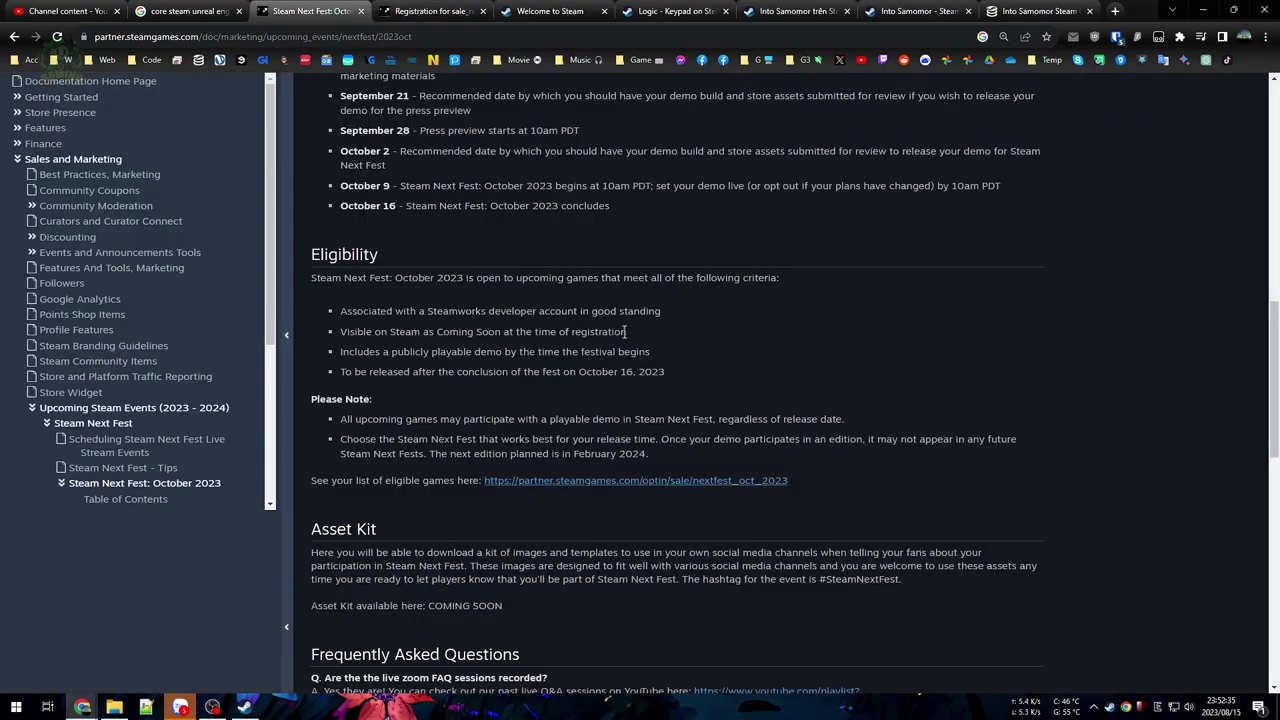
scroll(910, 400, down, 3)
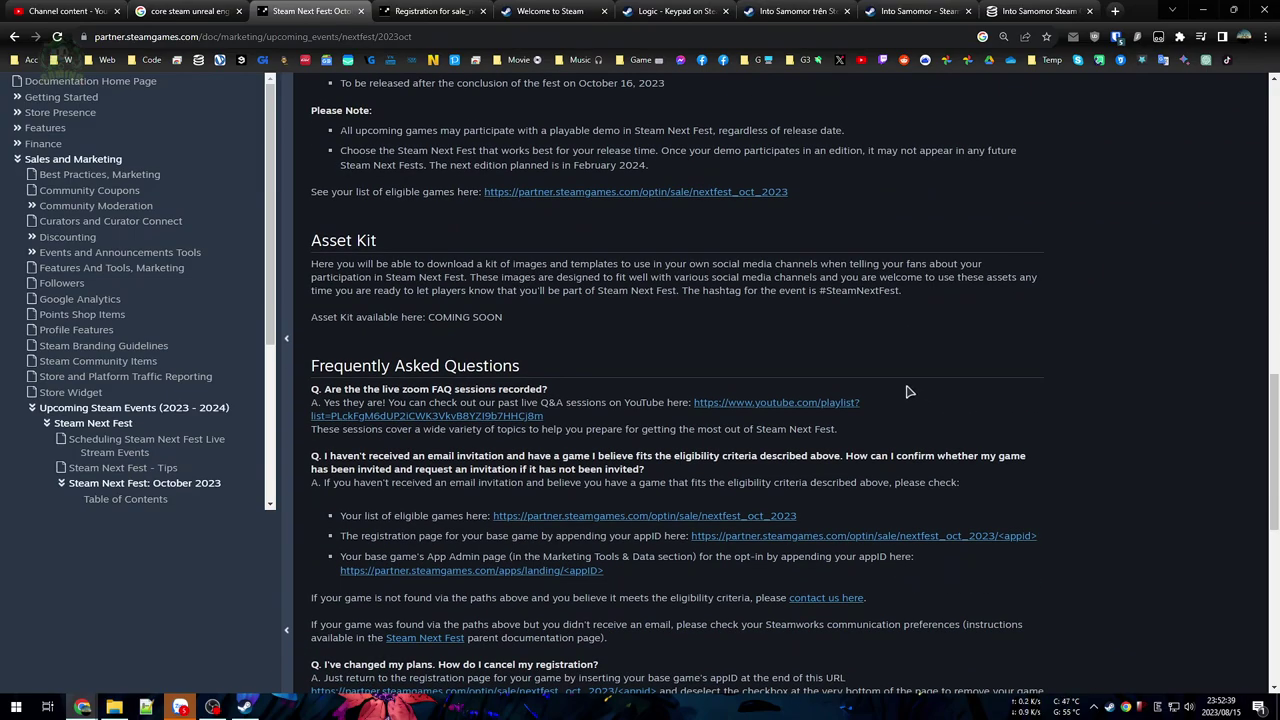
scroll(906, 392, down, 6)
scroll(906, 390, up, 4)
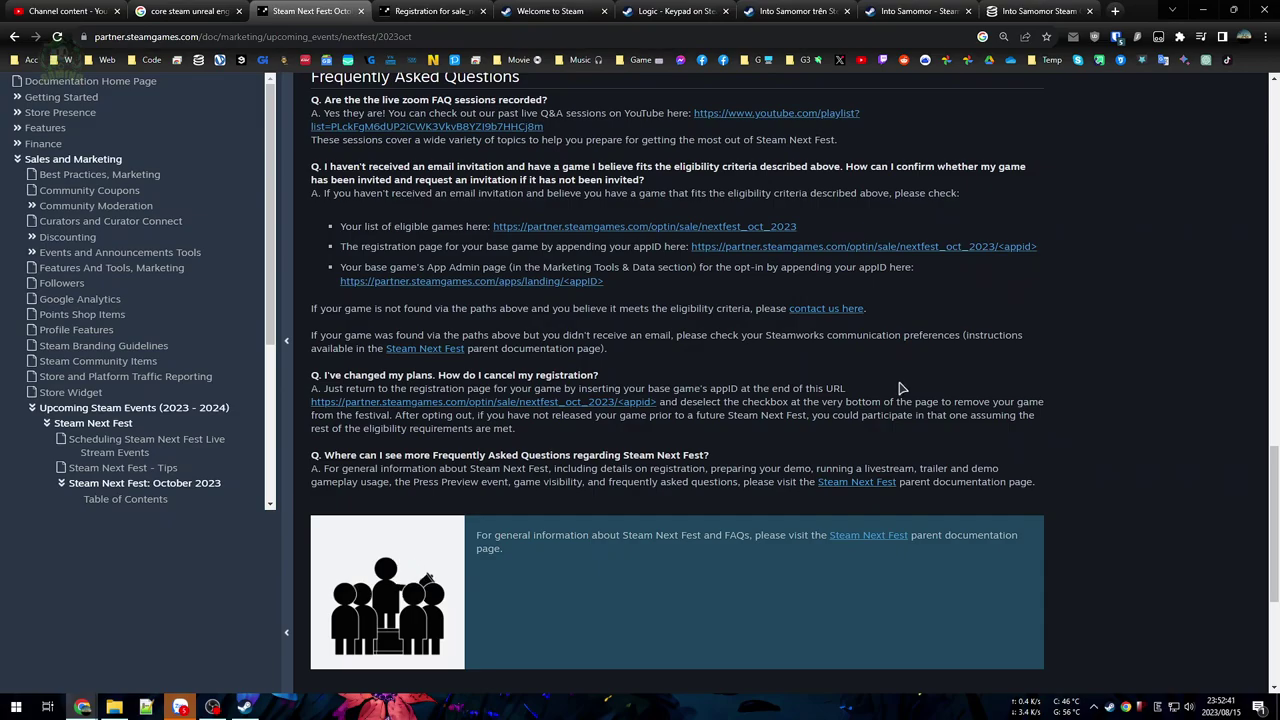
scroll(902, 388, up, 3)
scroll(899, 387, up, 6)
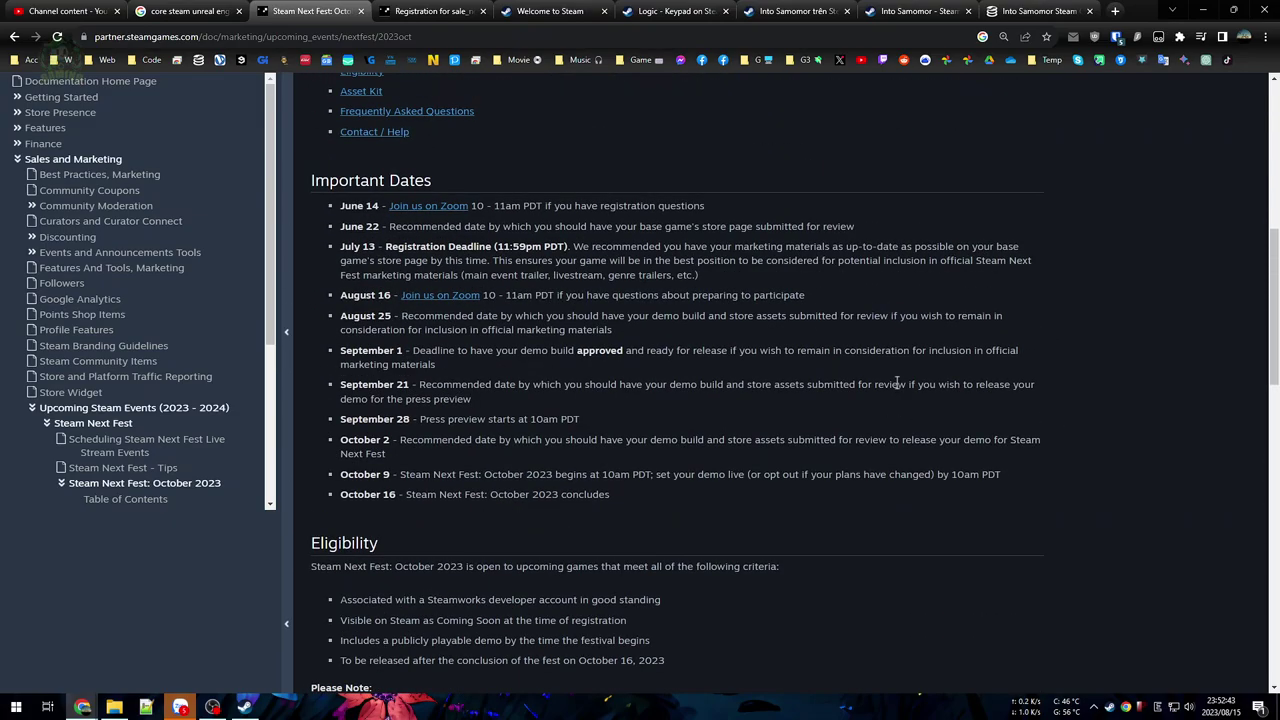
scroll(897, 383, up, 5)
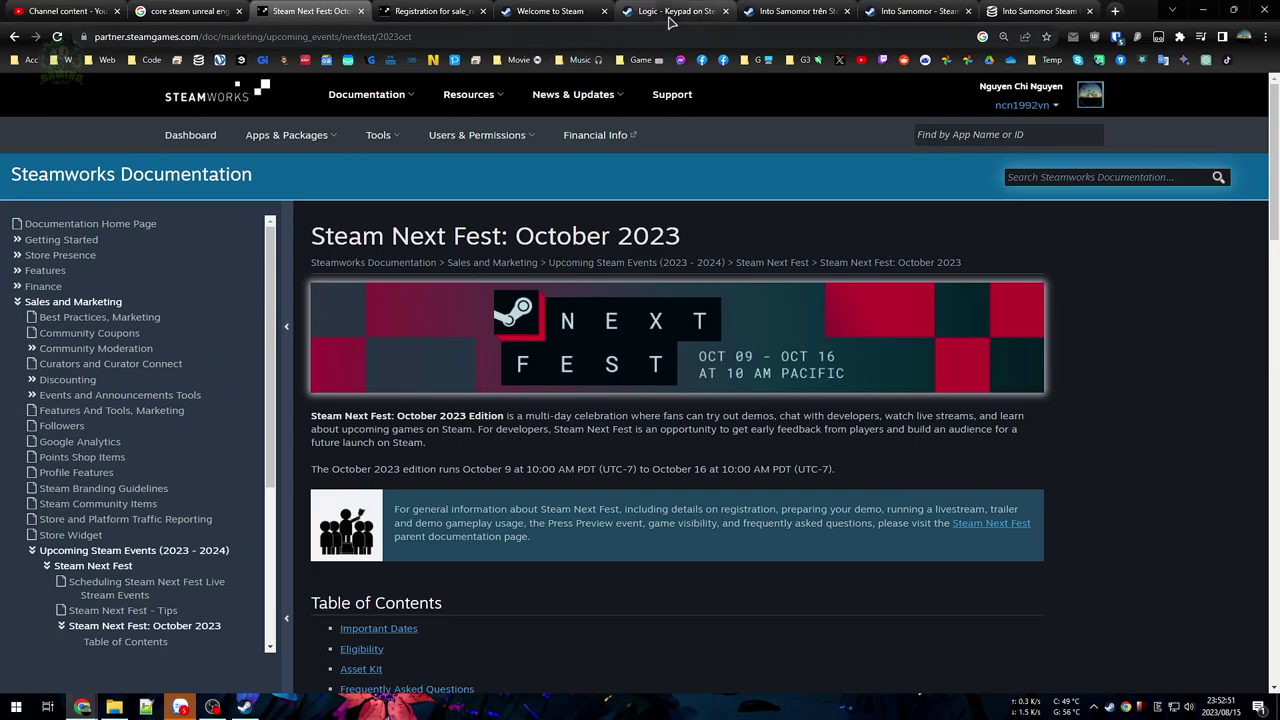
Step: Skim the documentation page again, rereading the Important Dates and Eligibility sections
scroll(1140, 400, down, 6)
scroll(1140, 403, up, 4)
scroll(1140, 406, down, 4)
scroll(1140, 406, down, 6)
scroll(1140, 406, up, 9)
scroll(1140, 406, down, 3)
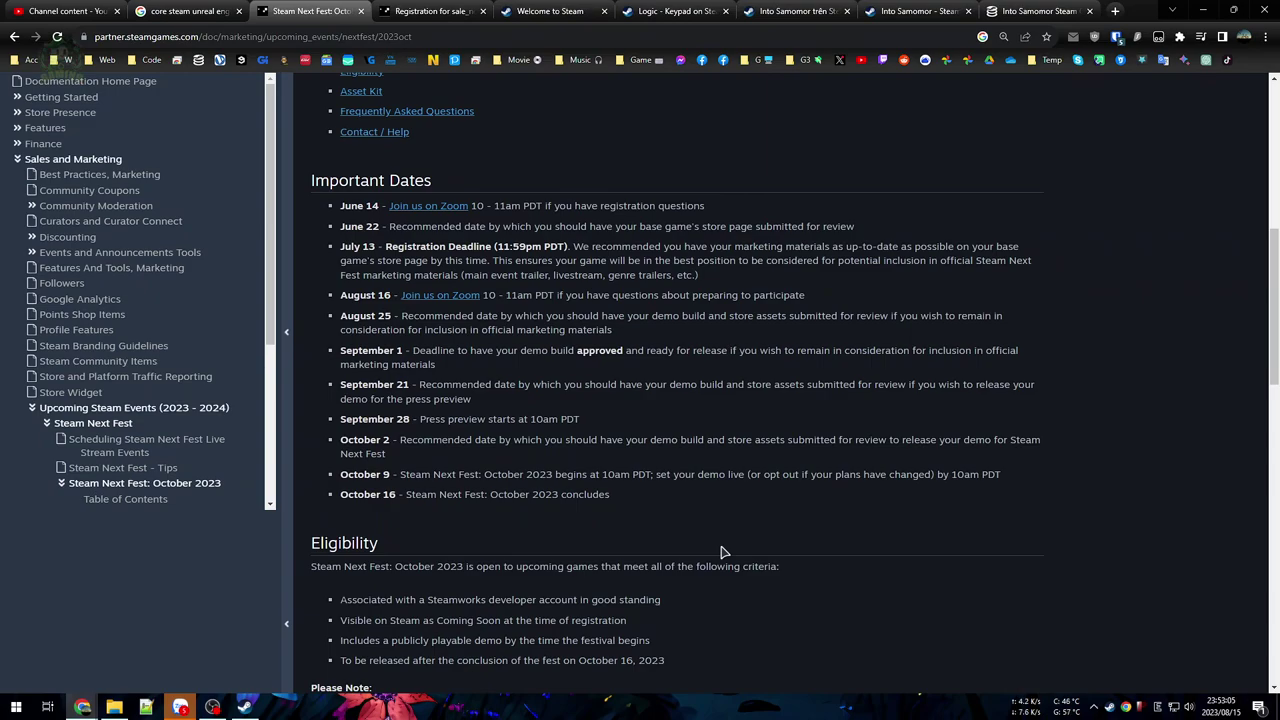
scroll(907, 561, up, 4)
scroll(906, 561, down, 8)
scroll(905, 558, up, 4)
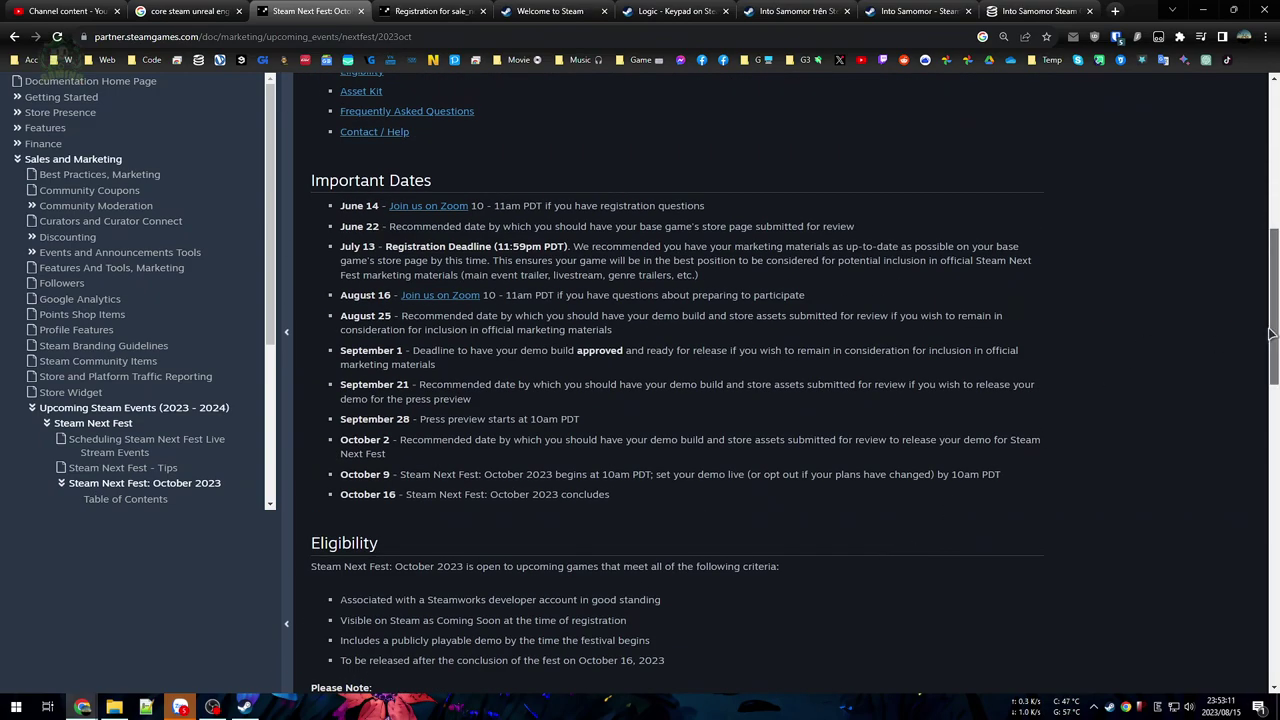
Step: Reread the Important Dates and Eligibility sections, highlighting the October 9 line about the start of Steam Next Fest
scroll(1240, 345, down, 2)
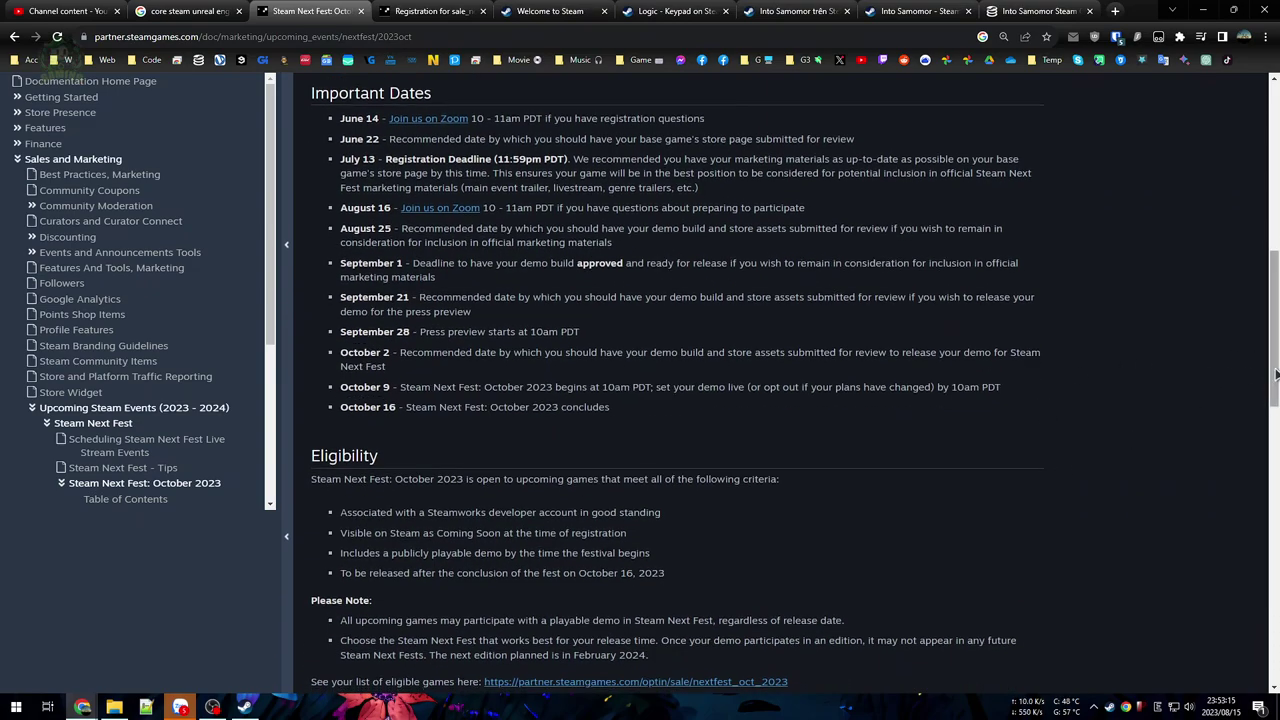
scroll(1273, 352, up, 1)
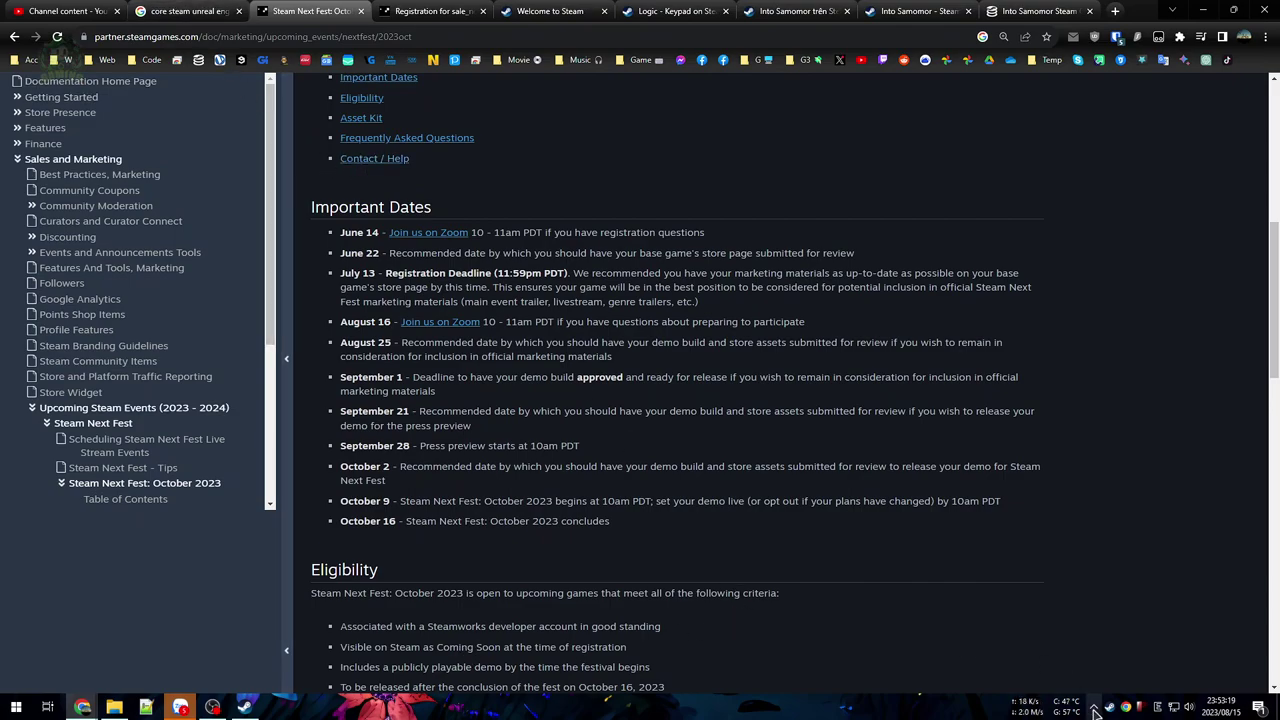
scroll(1063, 524, down, 2)
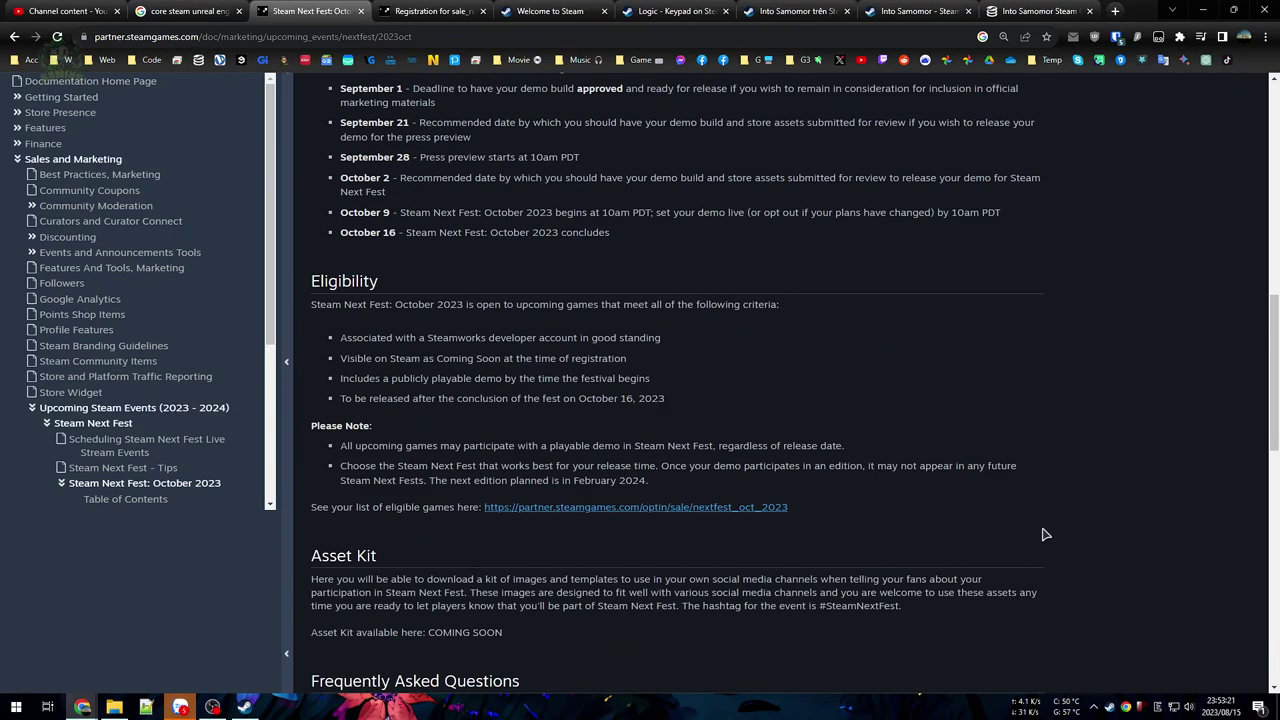
scroll(1043, 531, up, 5)
scroll(1035, 535, down, 3)
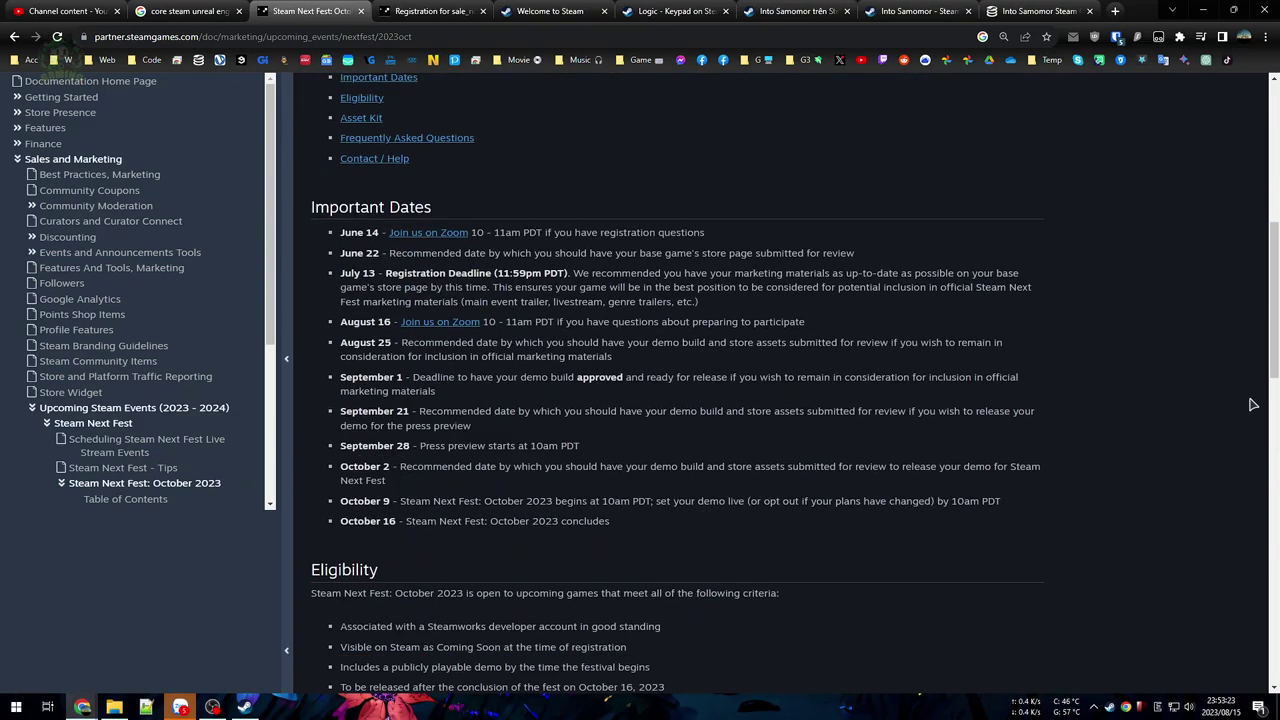
scroll(1274, 370, up, 1)
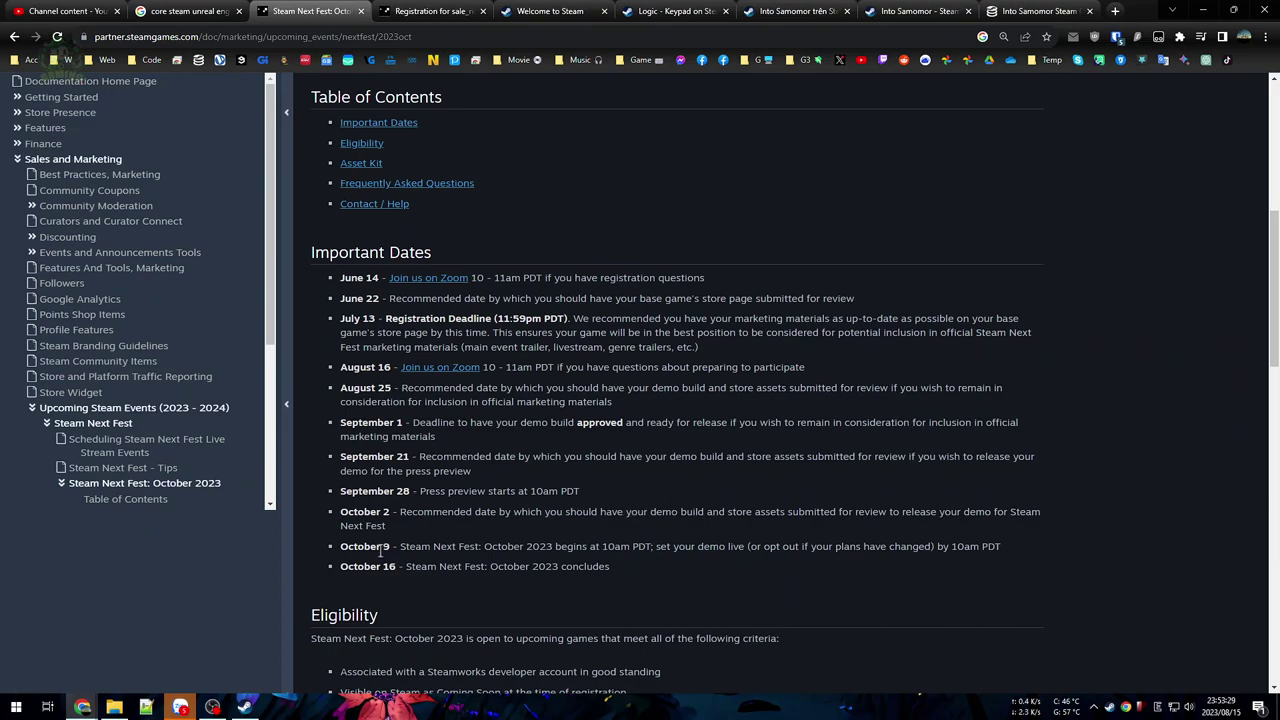
drag(341, 545, 657, 548)
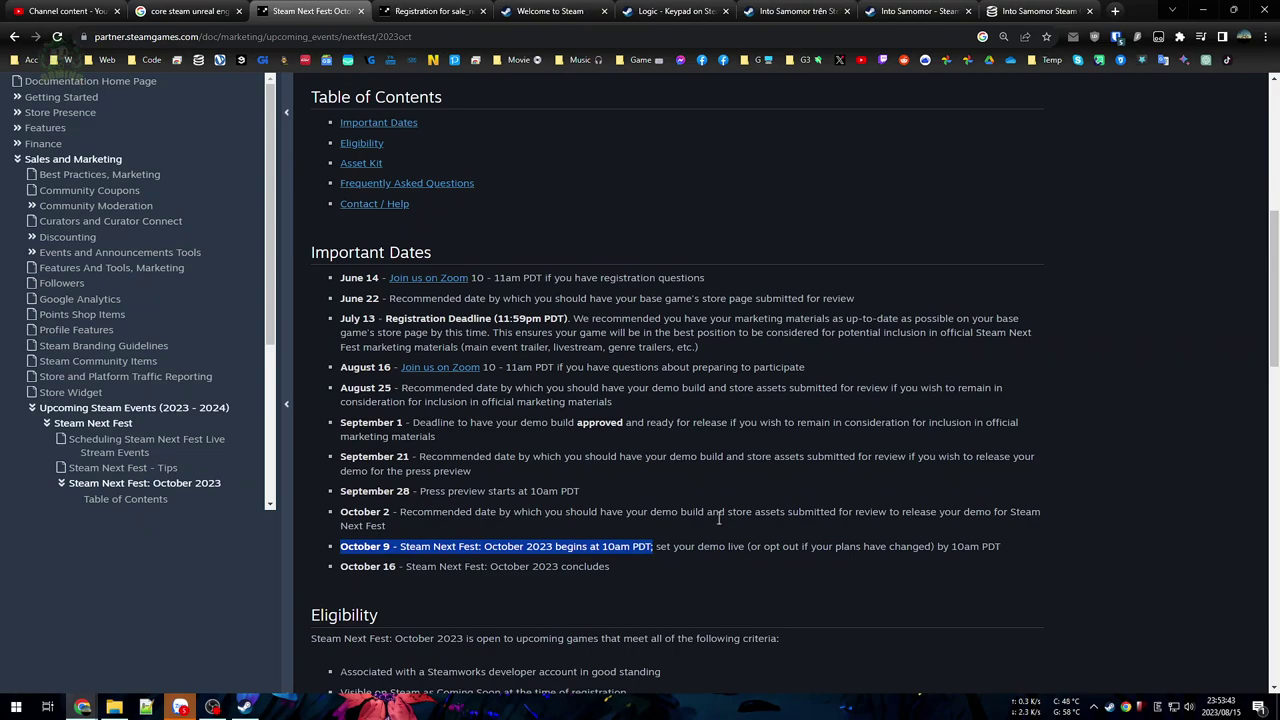
click(712, 535)
drag(342, 546, 652, 558)
click(705, 544)
drag(655, 546, 340, 548)
click(806, 562)
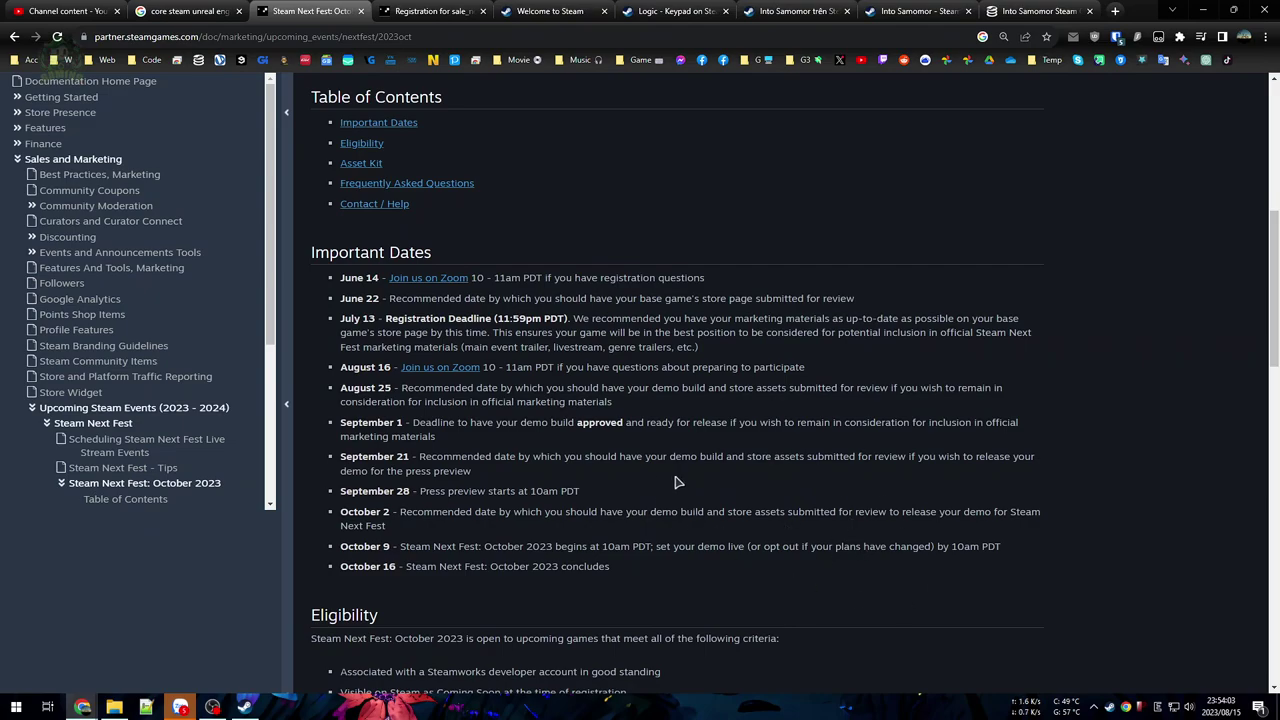
scroll(886, 563, up, 3)
scroll(886, 562, down, 3)
scroll(1010, 545, up, 1)
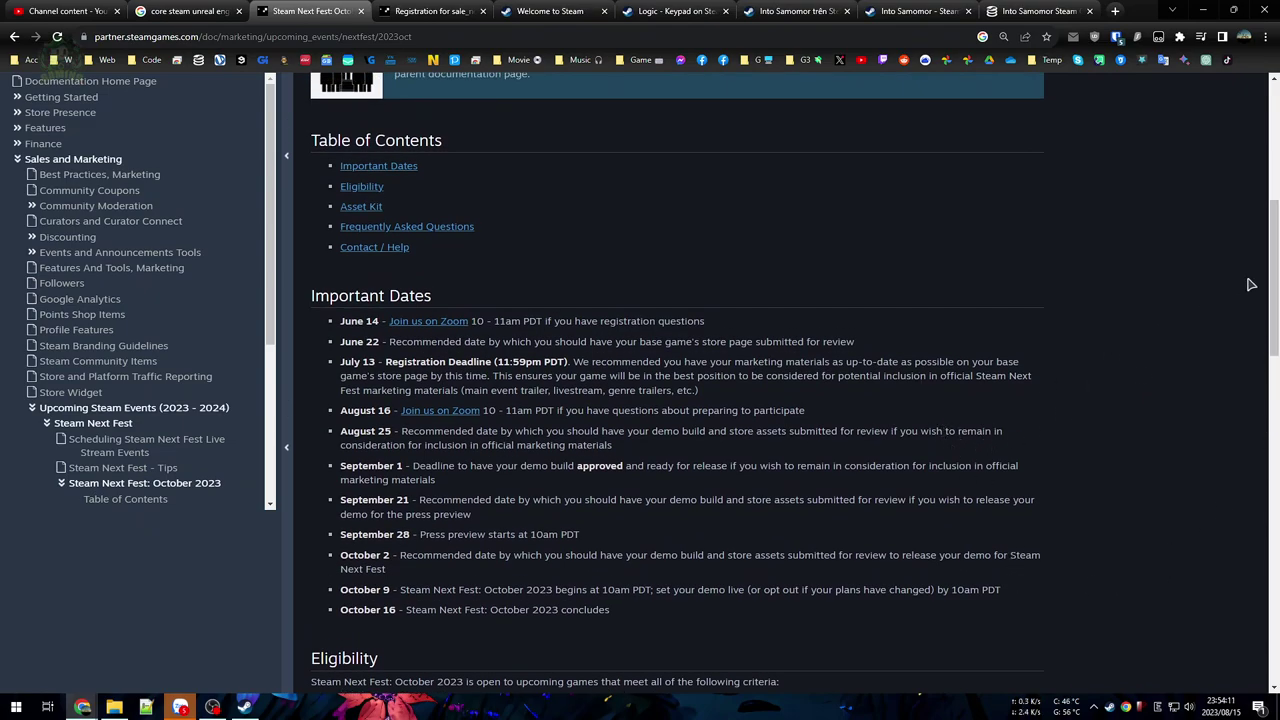
drag(1272, 269, 1271, 254)
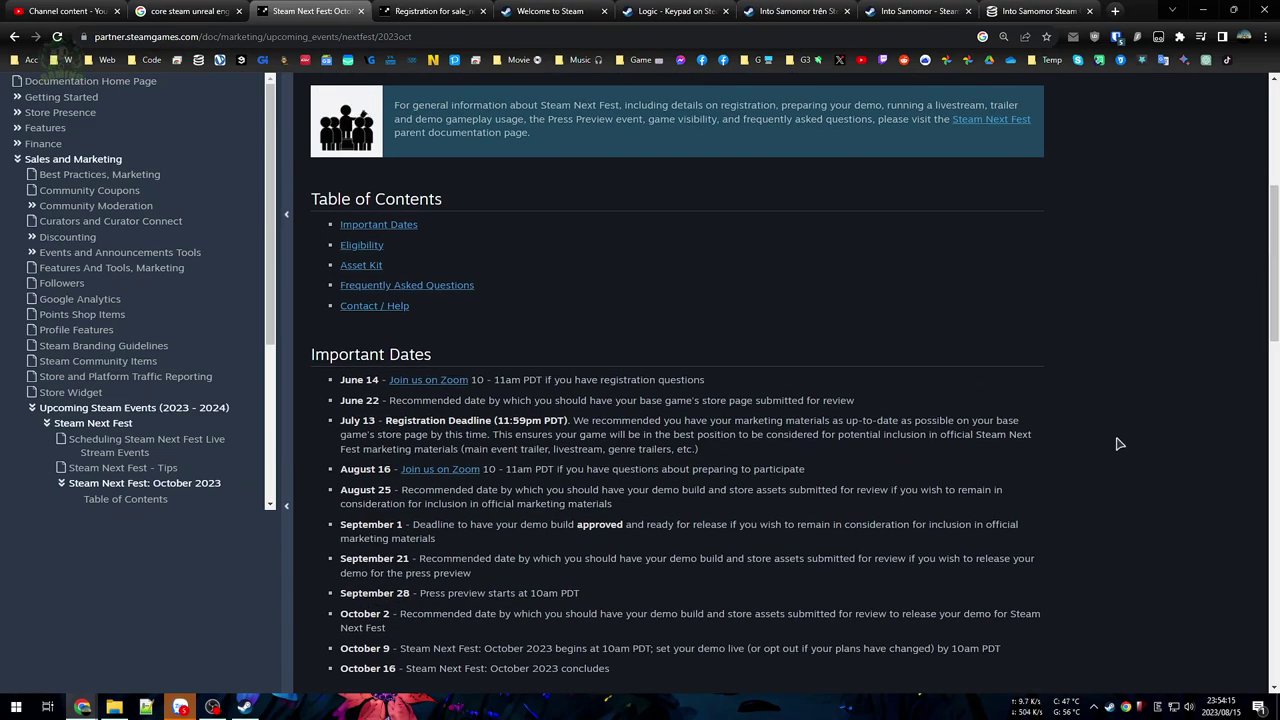
drag(1273, 321, 1273, 318)
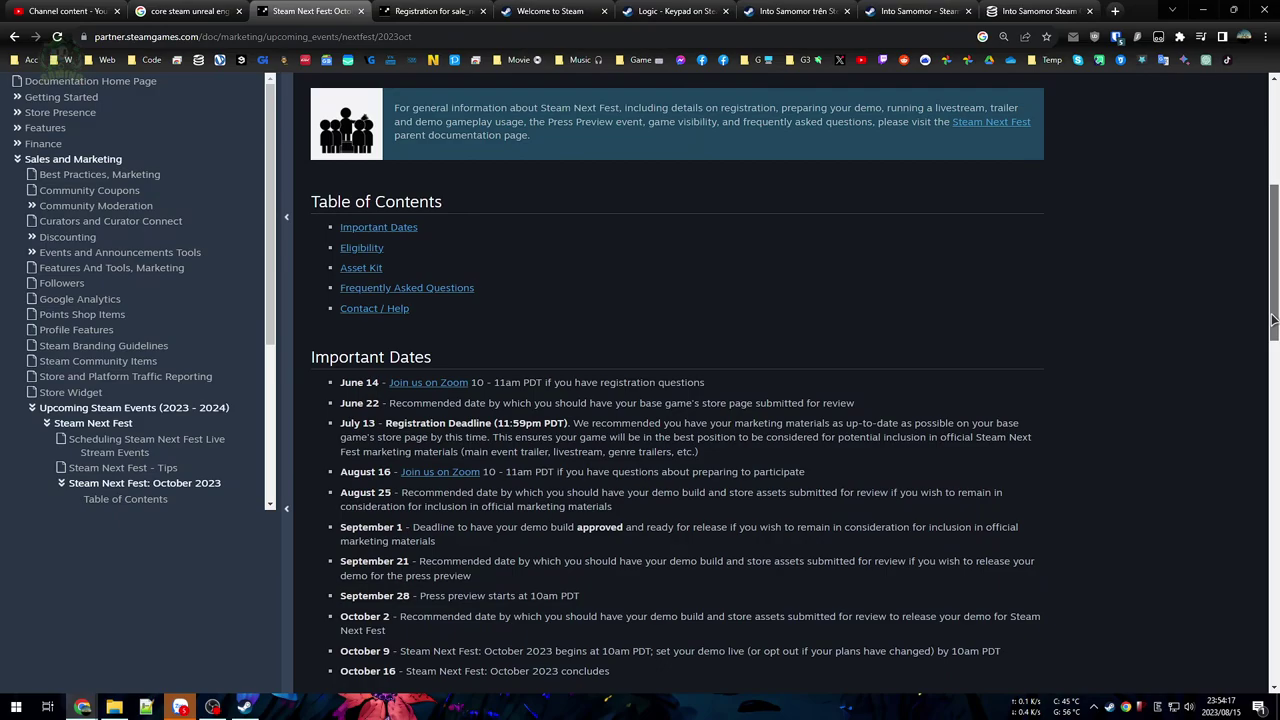
Step: Switch to Into Samomor's SteamDB update history and skim its August and July 2023 changes
click(1035, 12)
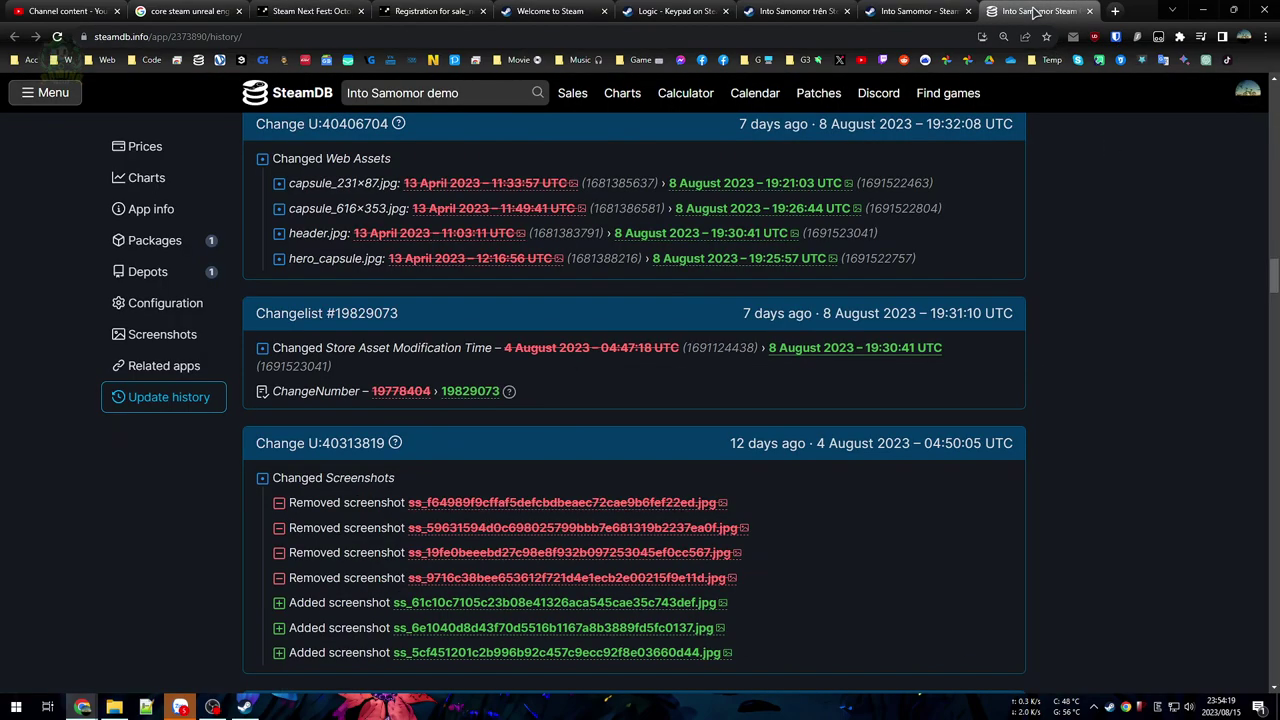
scroll(1104, 300, down, 10)
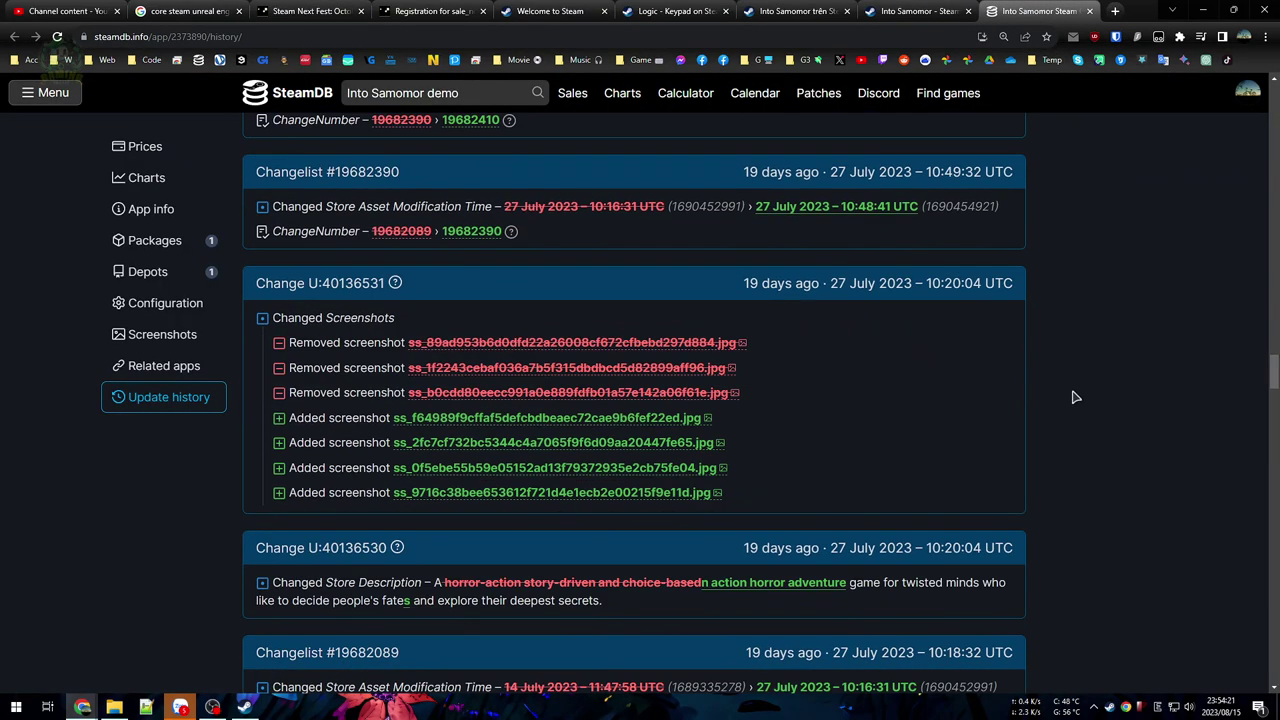
scroll(1075, 397, up, 15)
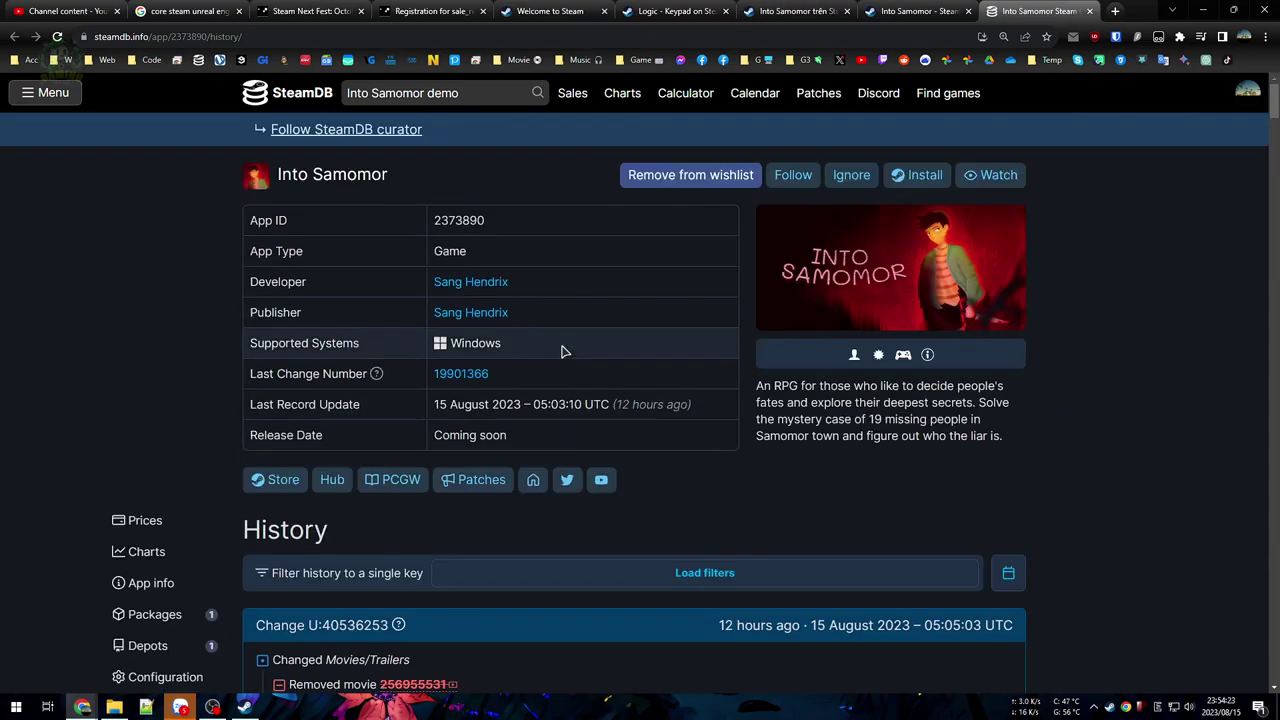
Step: Open Into Samomor's store page from its News Hub and examine the trailer area, demo download, tags and latest update
click(910, 12)
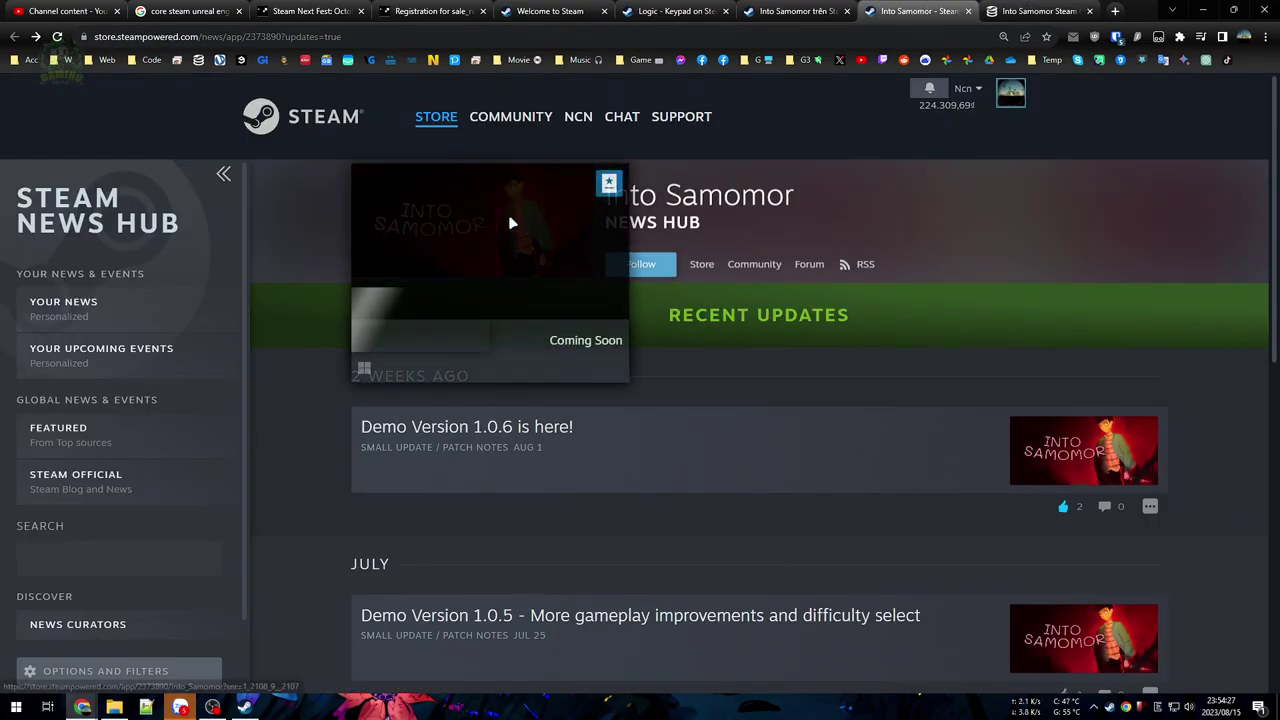
click(518, 224)
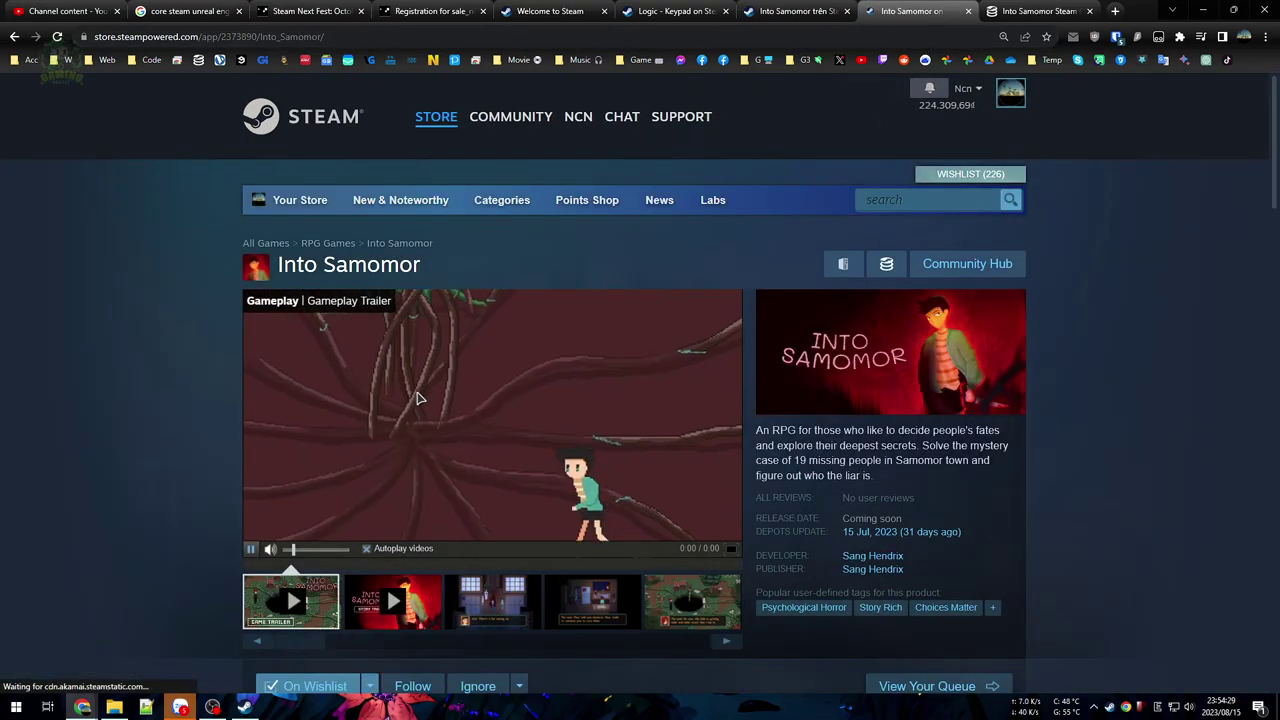
scroll(300, 420, down, 3)
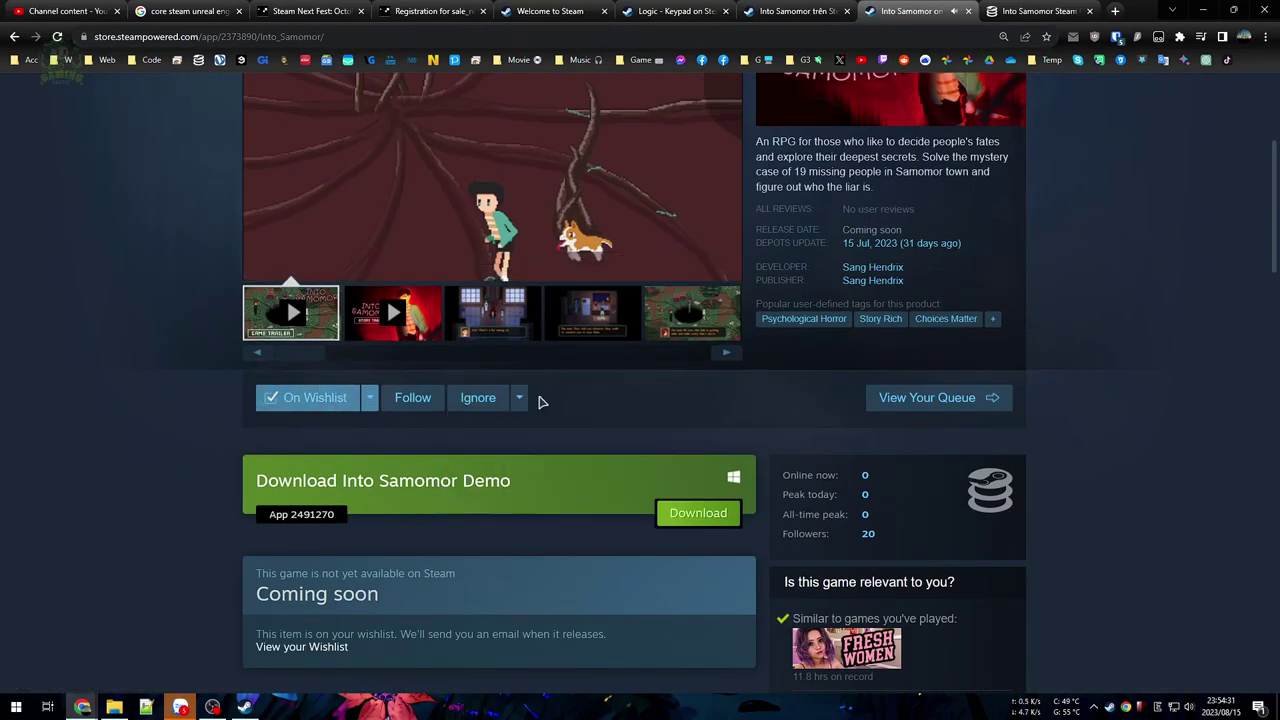
scroll(1024, 477, up, 3)
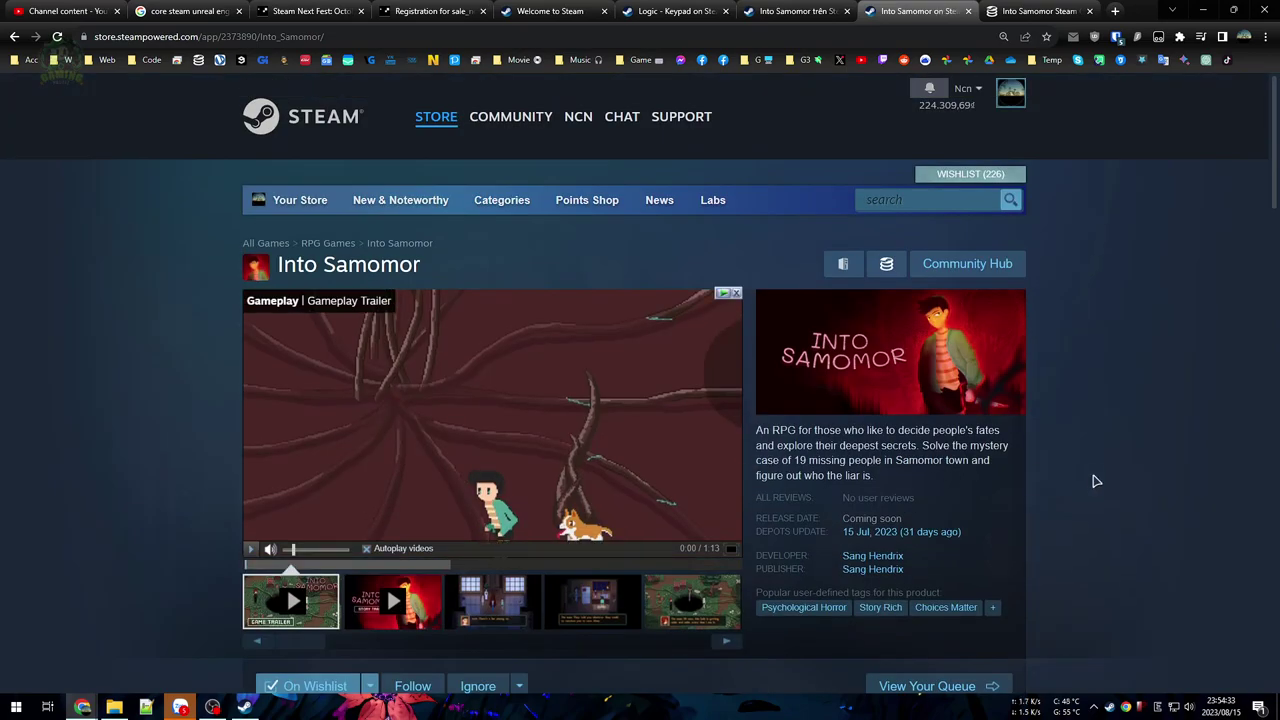
scroll(1060, 489, down, 3)
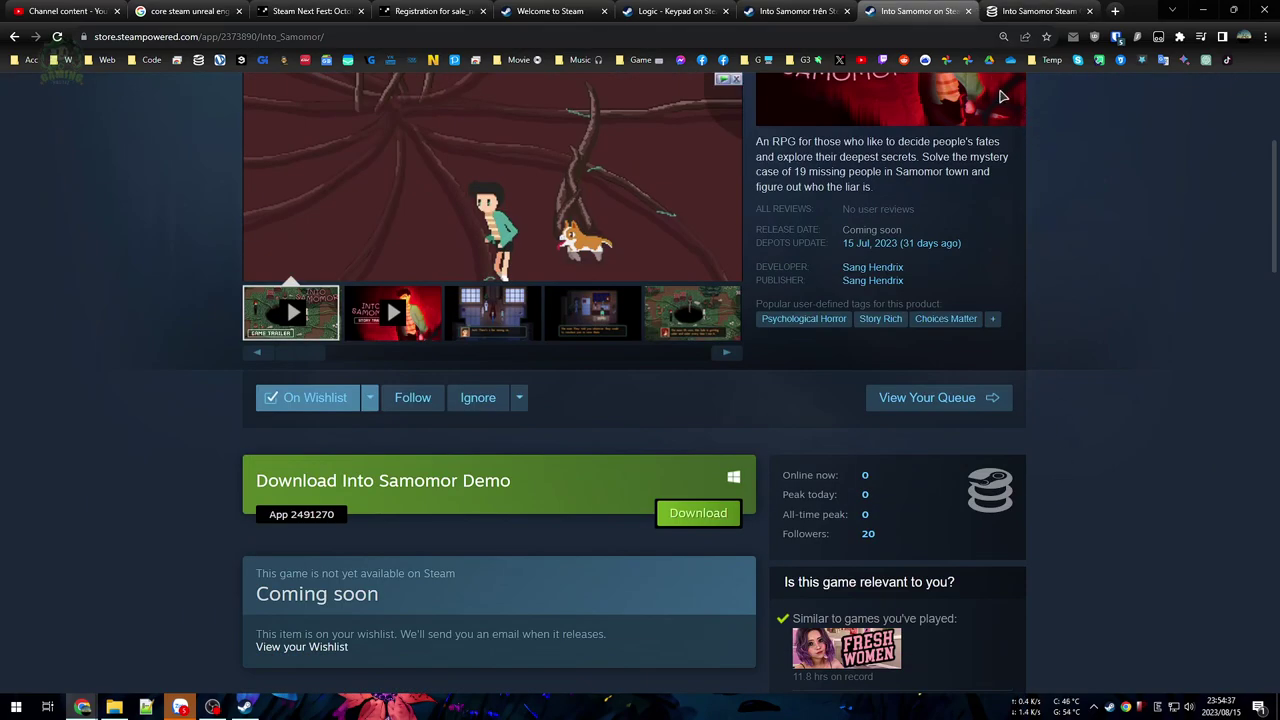
scroll(900, 260, down, 3)
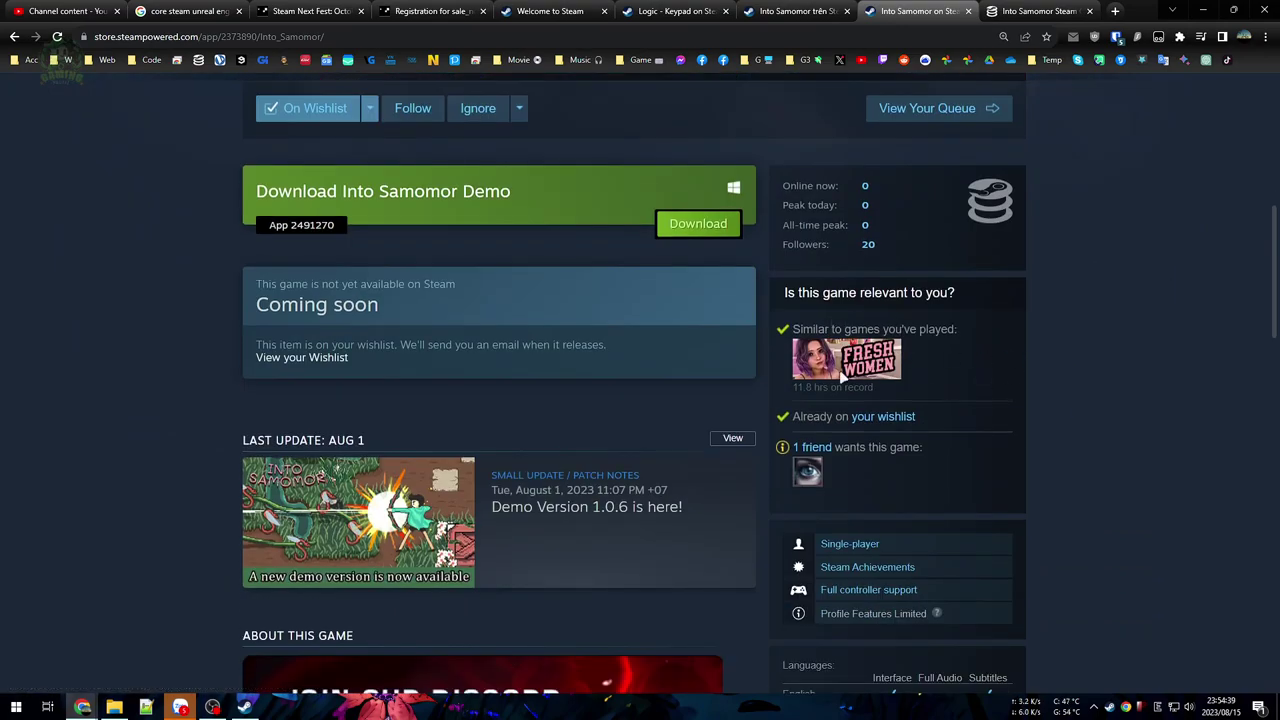
scroll(825, 360, up, 3)
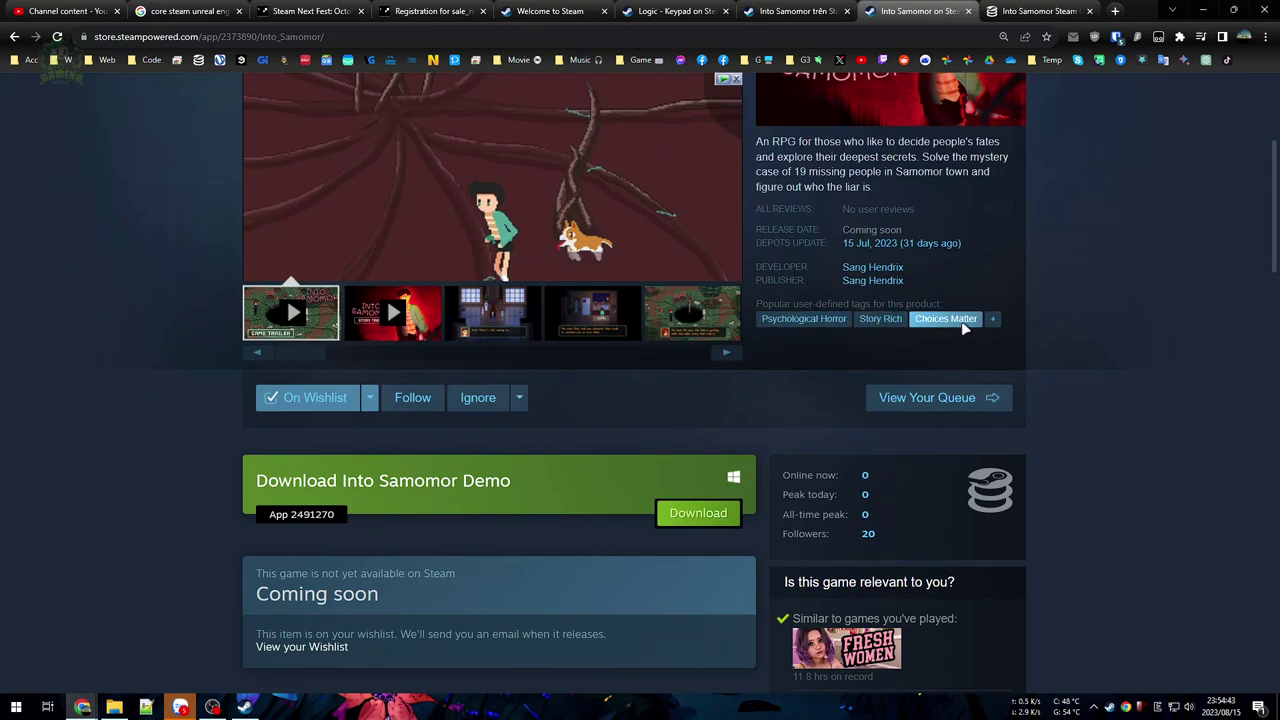
scroll(855, 390, down, 3)
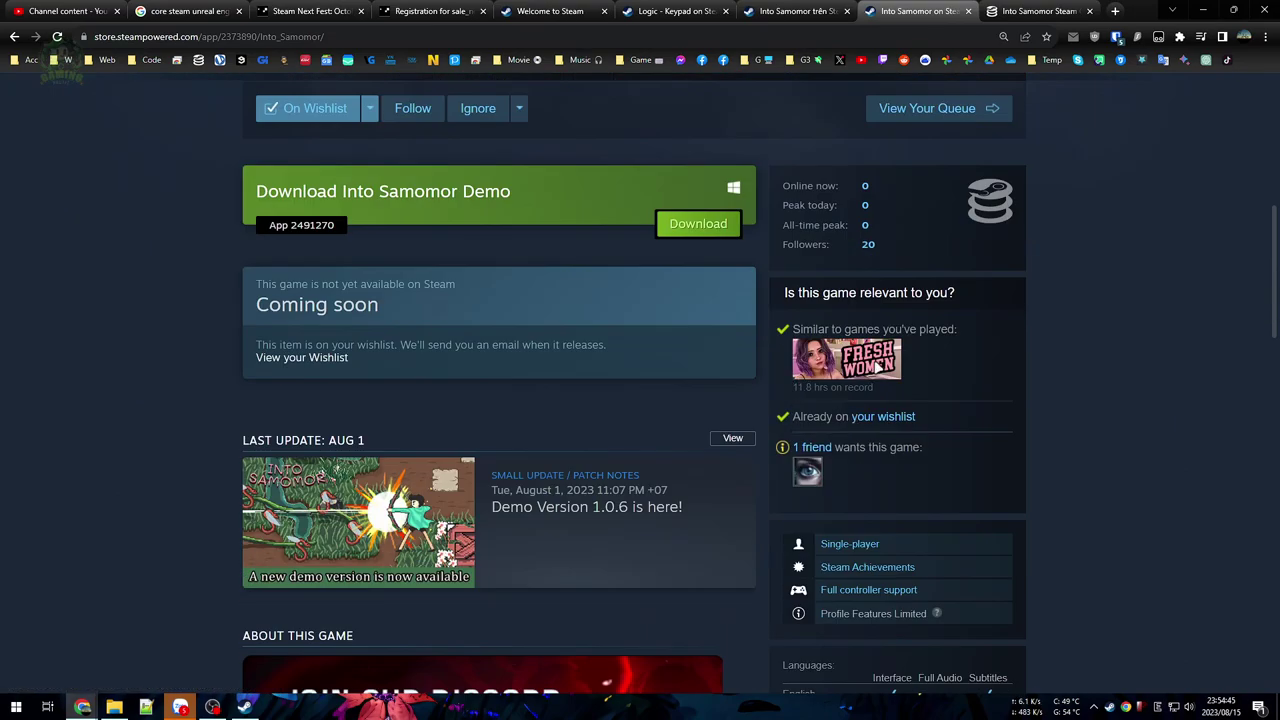
scroll(950, 405, up, 3)
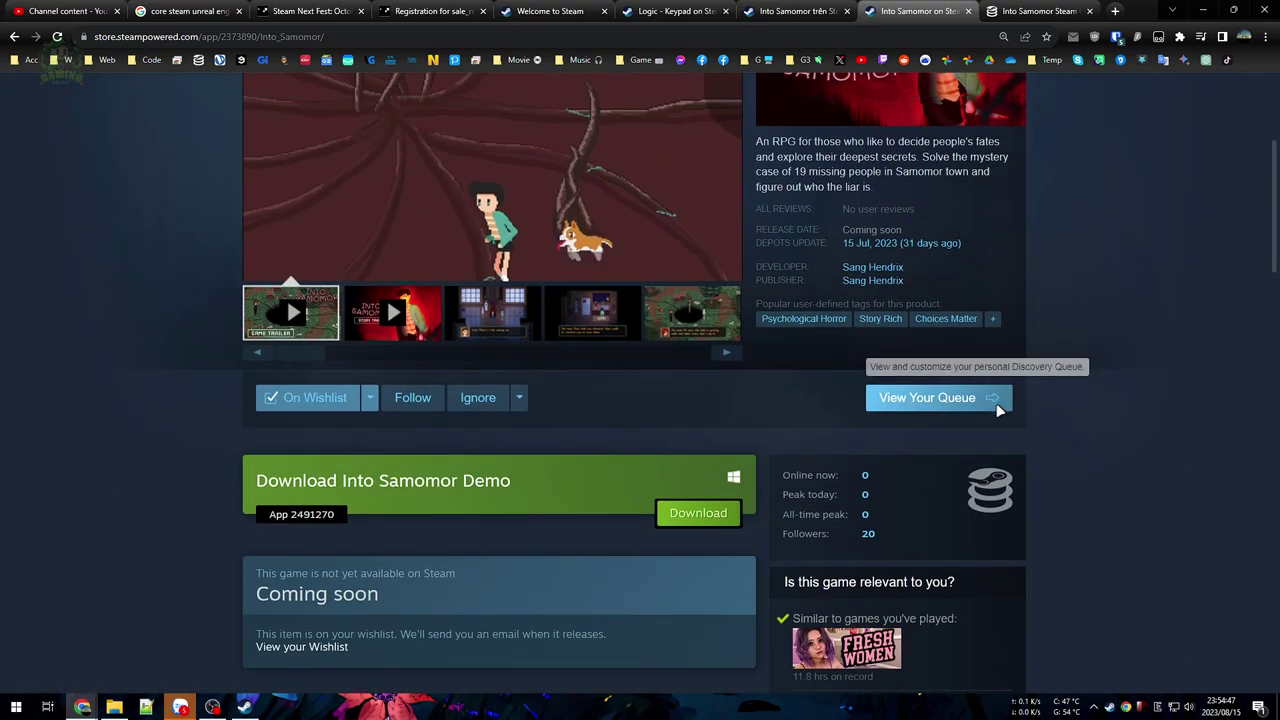
Step: Return to Into Samomor's SteamDB history, highlight the Last Record Update value and look through the newest changes
click(1040, 11)
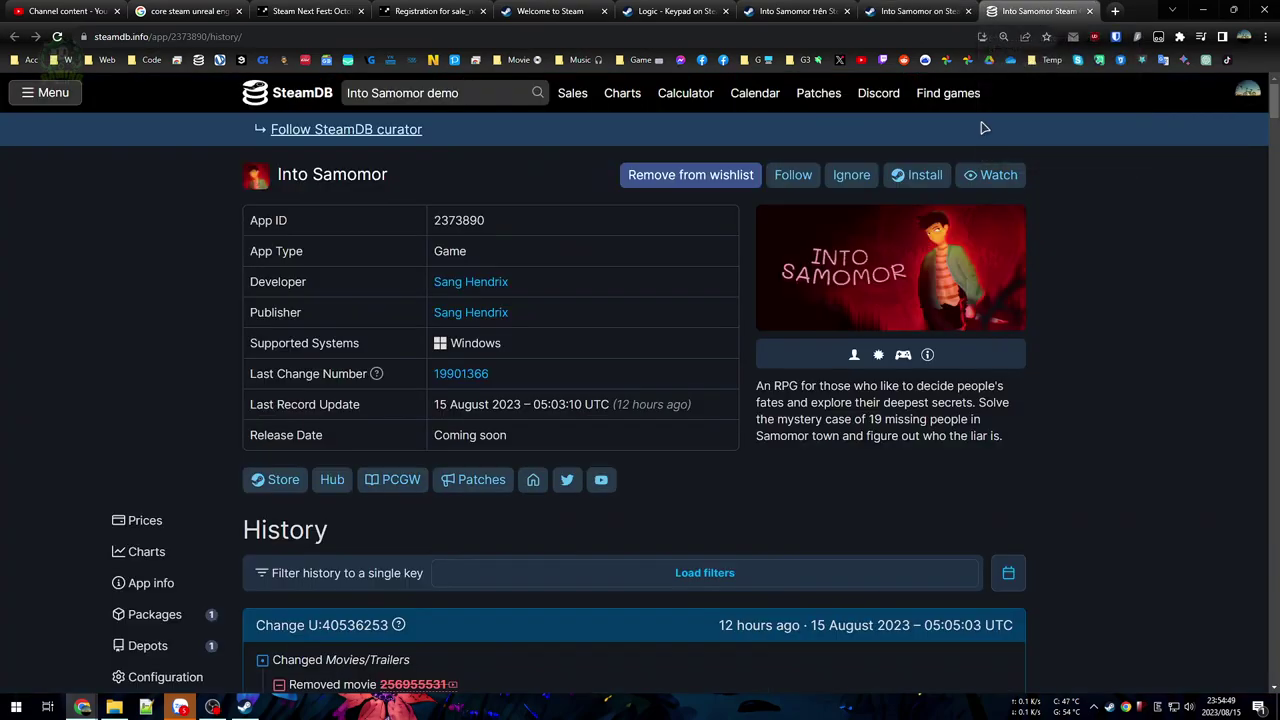
scroll(1052, 377, down, 3)
scroll(1062, 367, up, 3)
drag(710, 408, 431, 407)
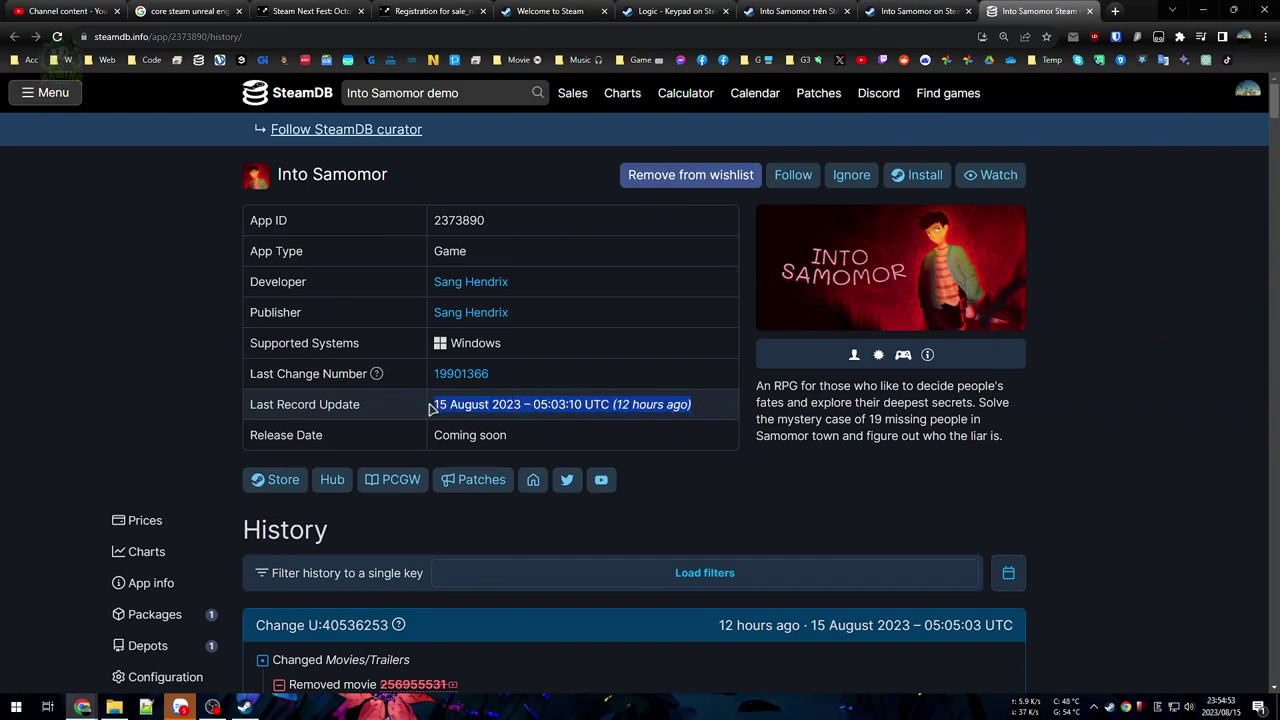
scroll(1094, 420, down, 6)
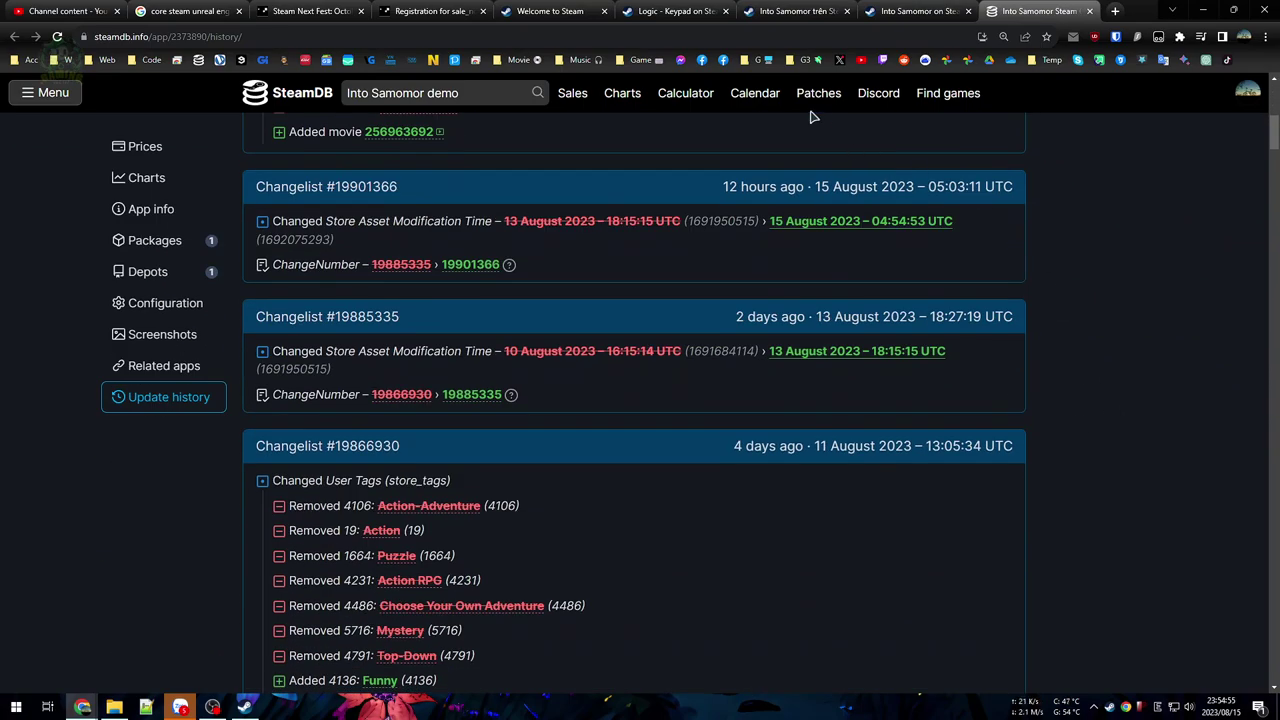
Step: Open the bookmarked Logic Escape page on SteamDB and bring up its update history
click(804, 60)
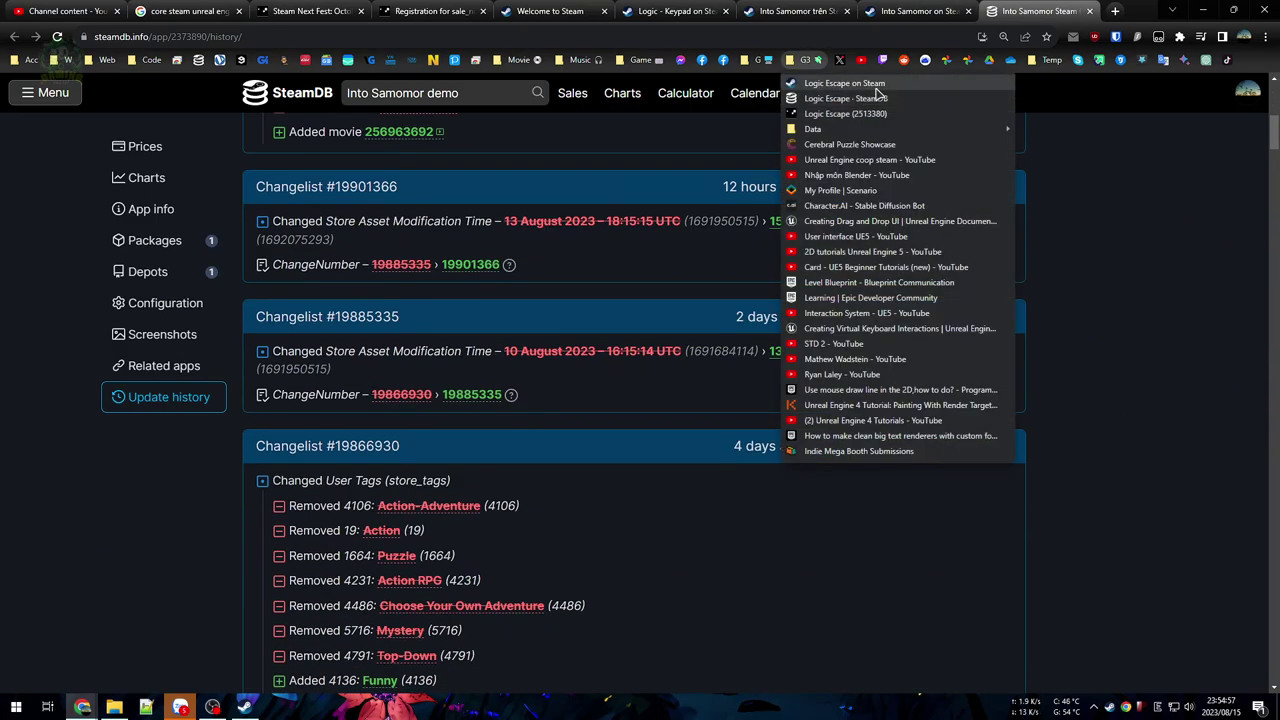
click(846, 98)
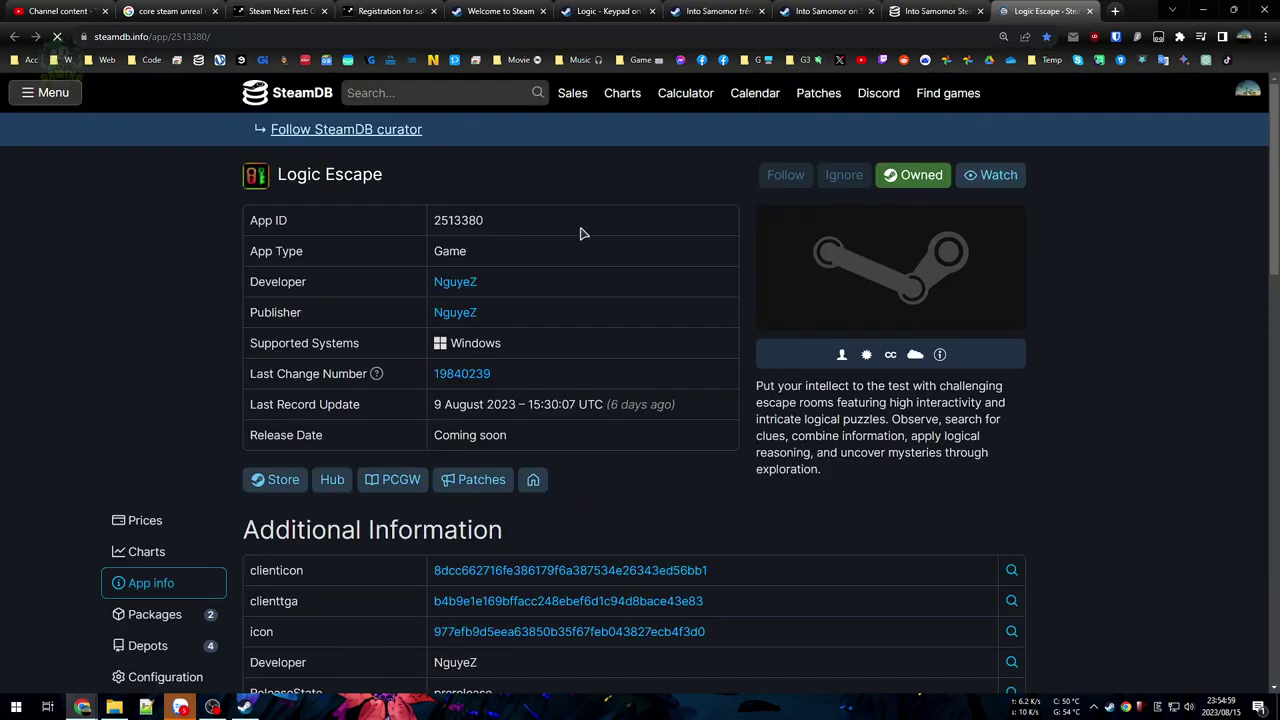
scroll(186, 592, down, 3)
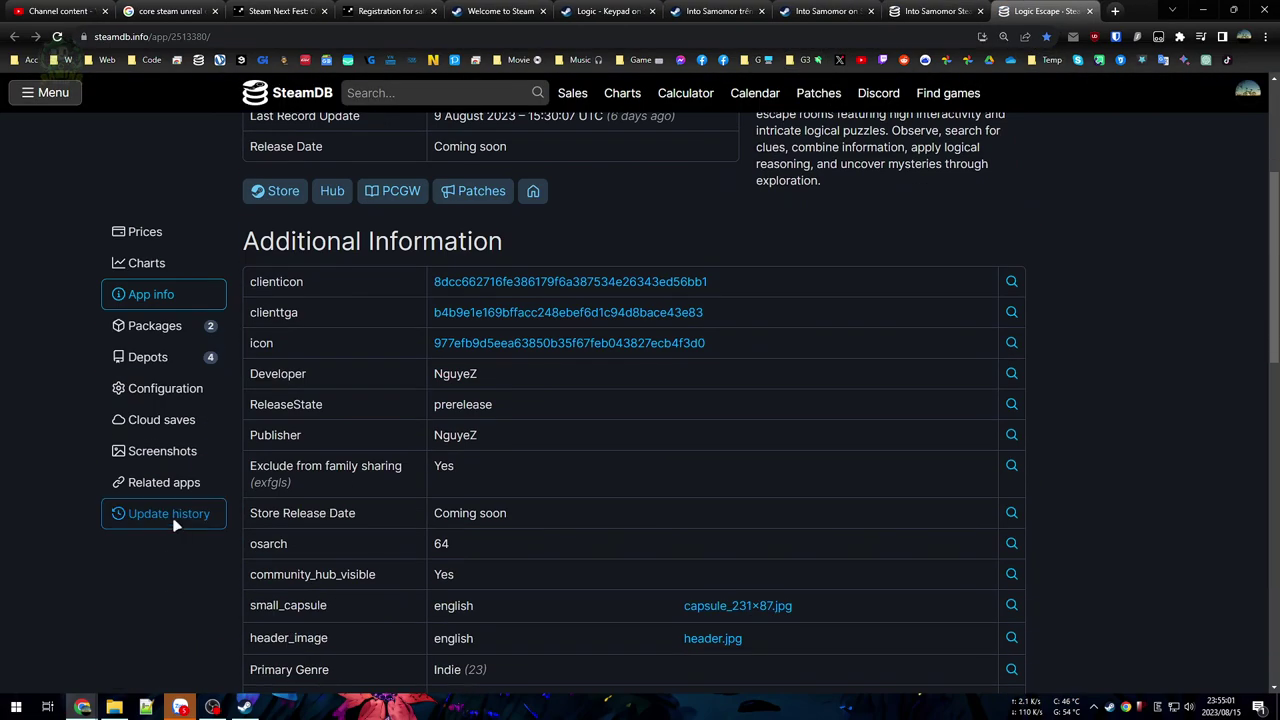
click(170, 515)
scroll(828, 371, down, 5)
scroll(740, 500, up, 5)
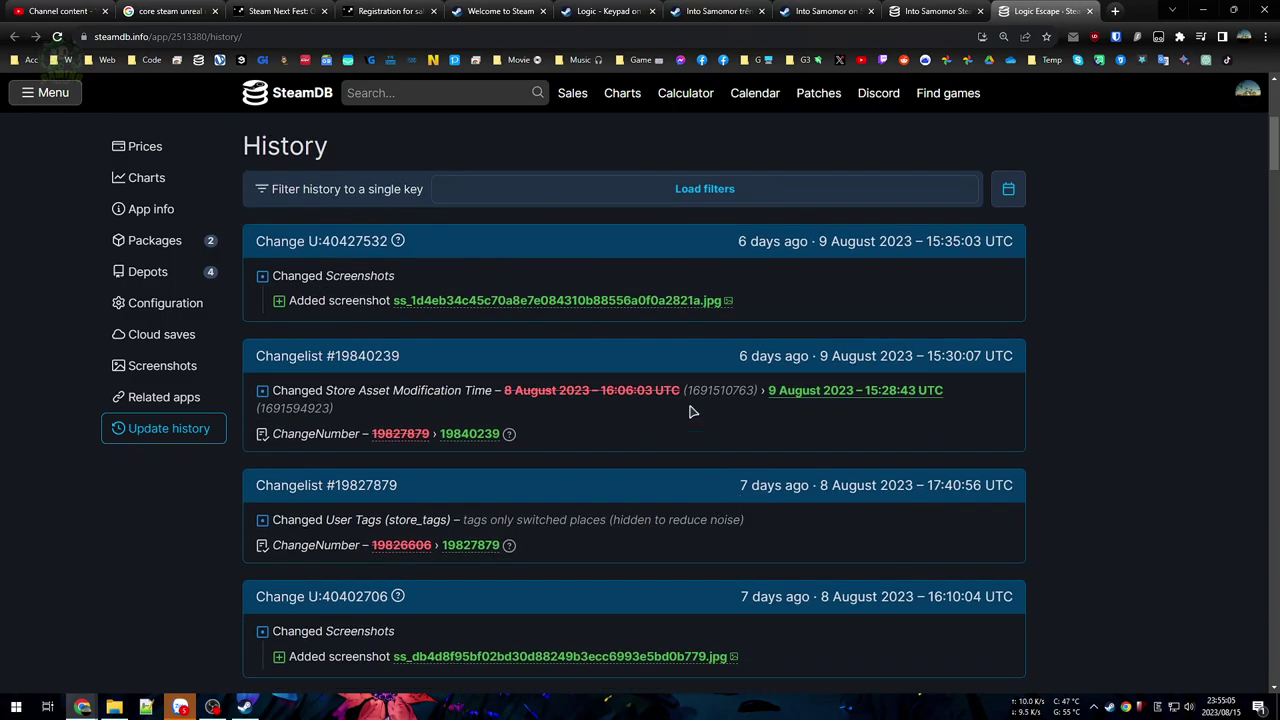
Step: View the screenshot added to Logic Escape on 9 August 2023 in a separate tab and close it
middle_click(688, 302)
key(ctrl+Tab)
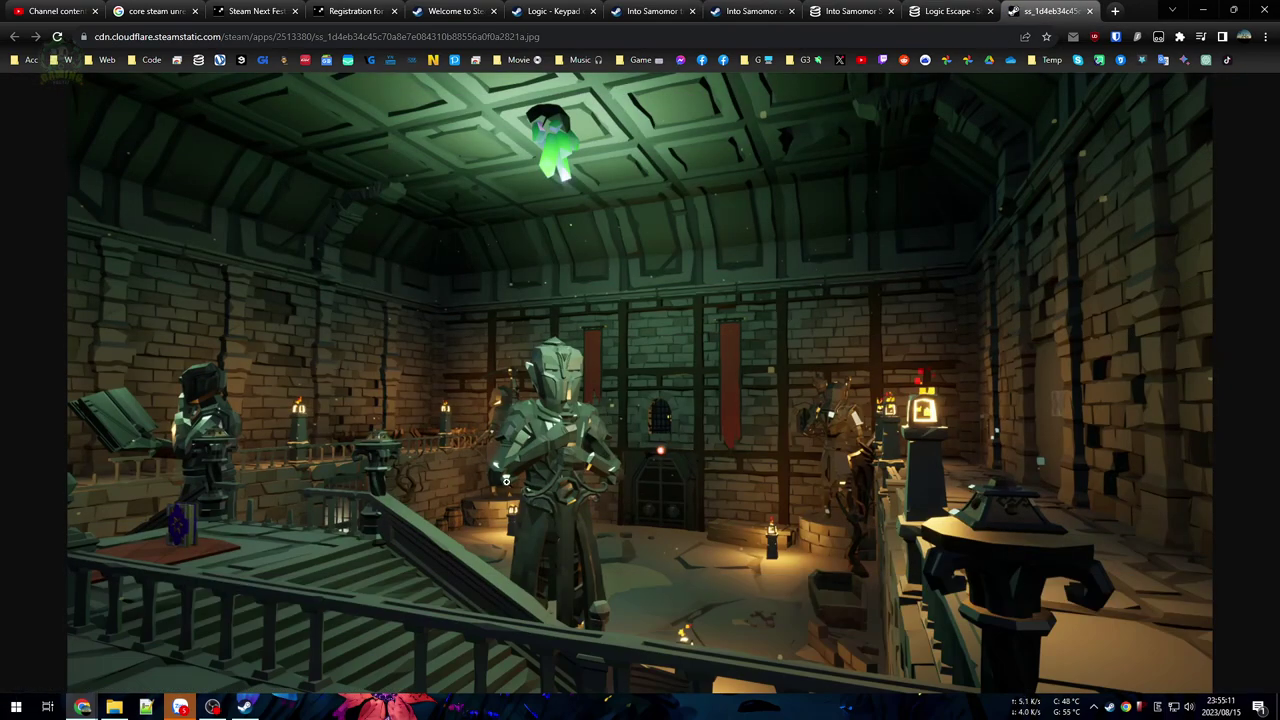
key(ctrl+w)
Step: View the screenshot added in the 8 August 2023 change and close its tab
scroll(862, 396, down, 4)
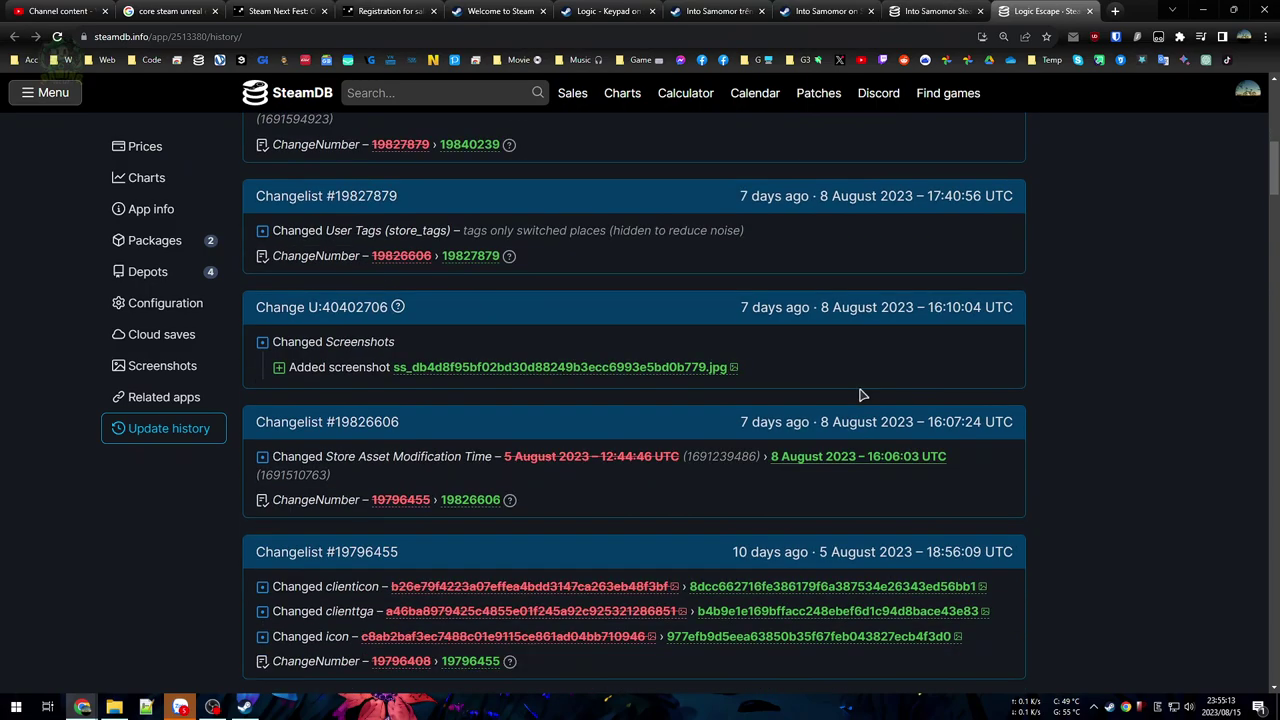
scroll(822, 400, down, 3)
scroll(729, 405, up, 3)
click(684, 366)
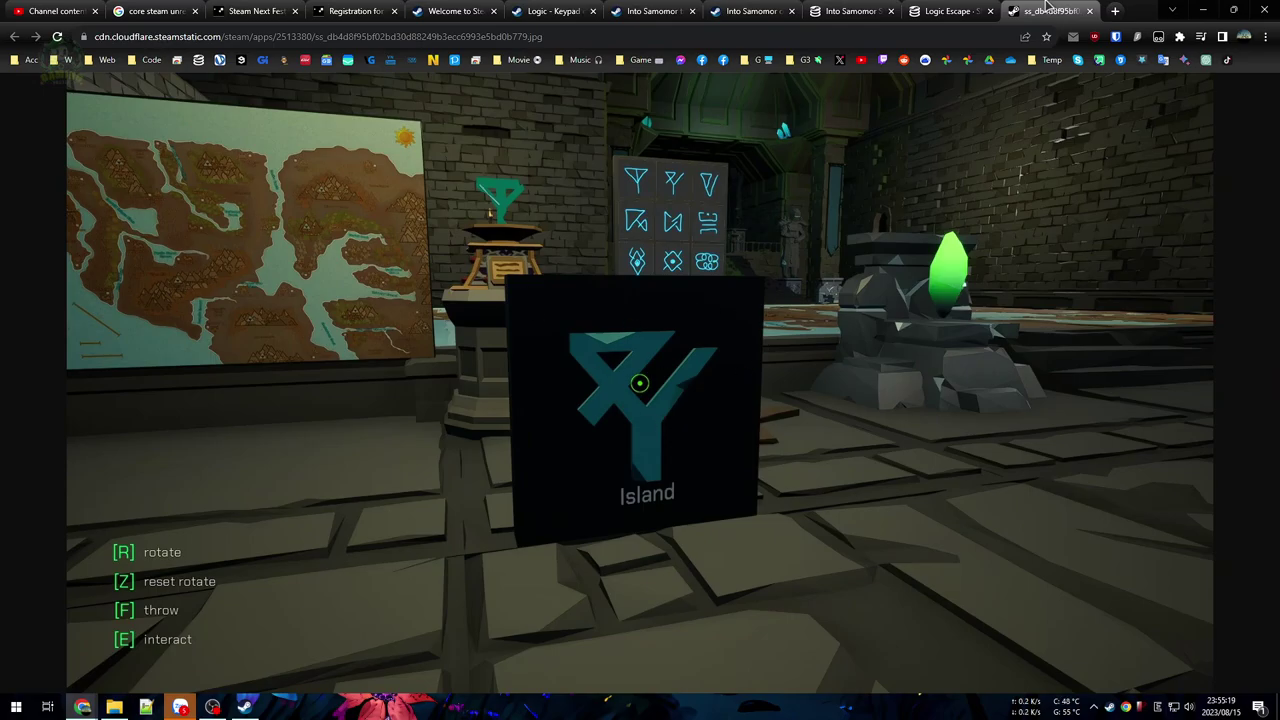
middle_click(1047, 8)
Step: Look through Logic Escape's older history entries, from early August back to mid-July 2023
scroll(798, 370, down, 3)
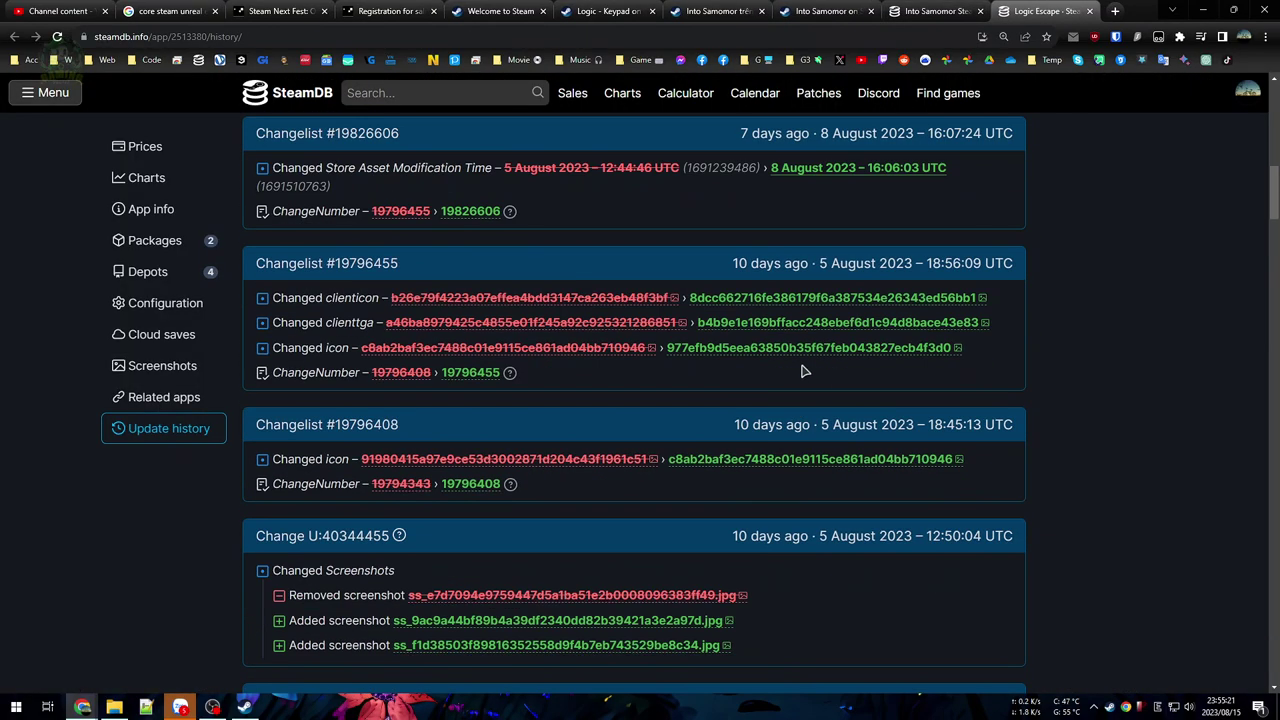
scroll(960, 415, down, 6)
scroll(955, 438, down, 6)
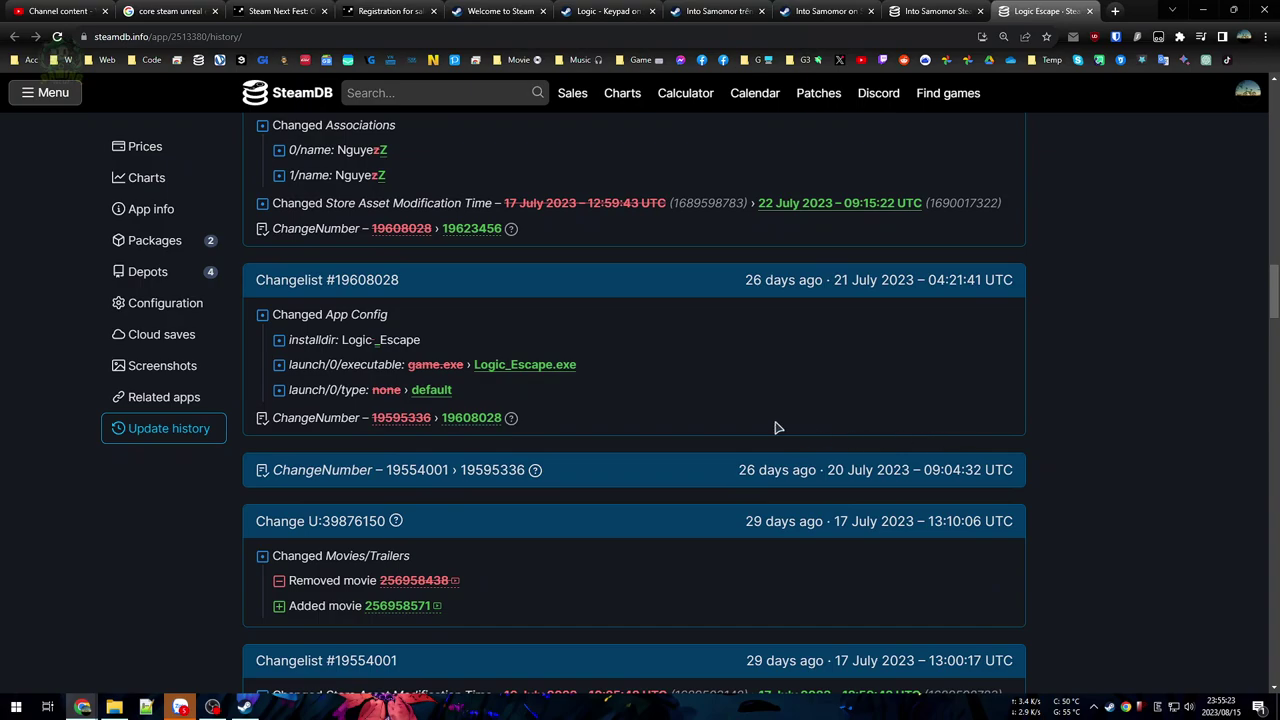
scroll(443, 430, up, 3)
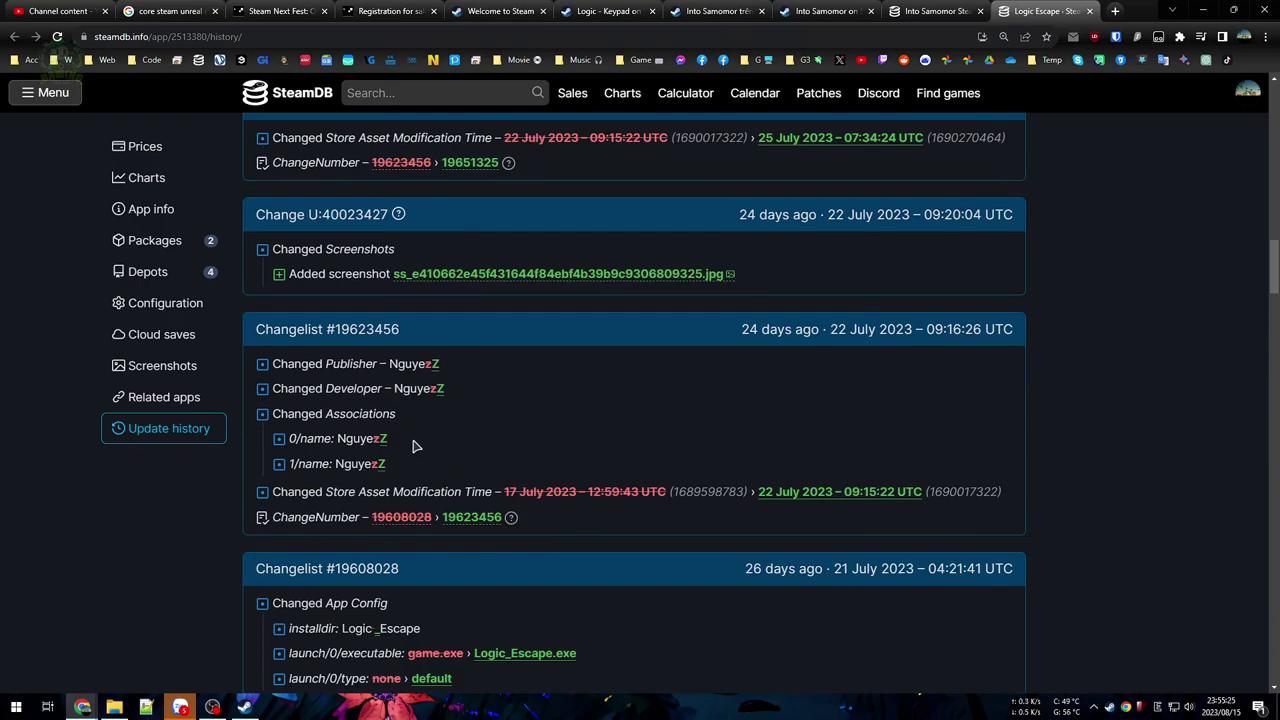
Step: Return to Logic Escape's app details, view its developer's game list in a separate tab and close that tab
click(328, 455)
scroll(1008, 423, up, 15)
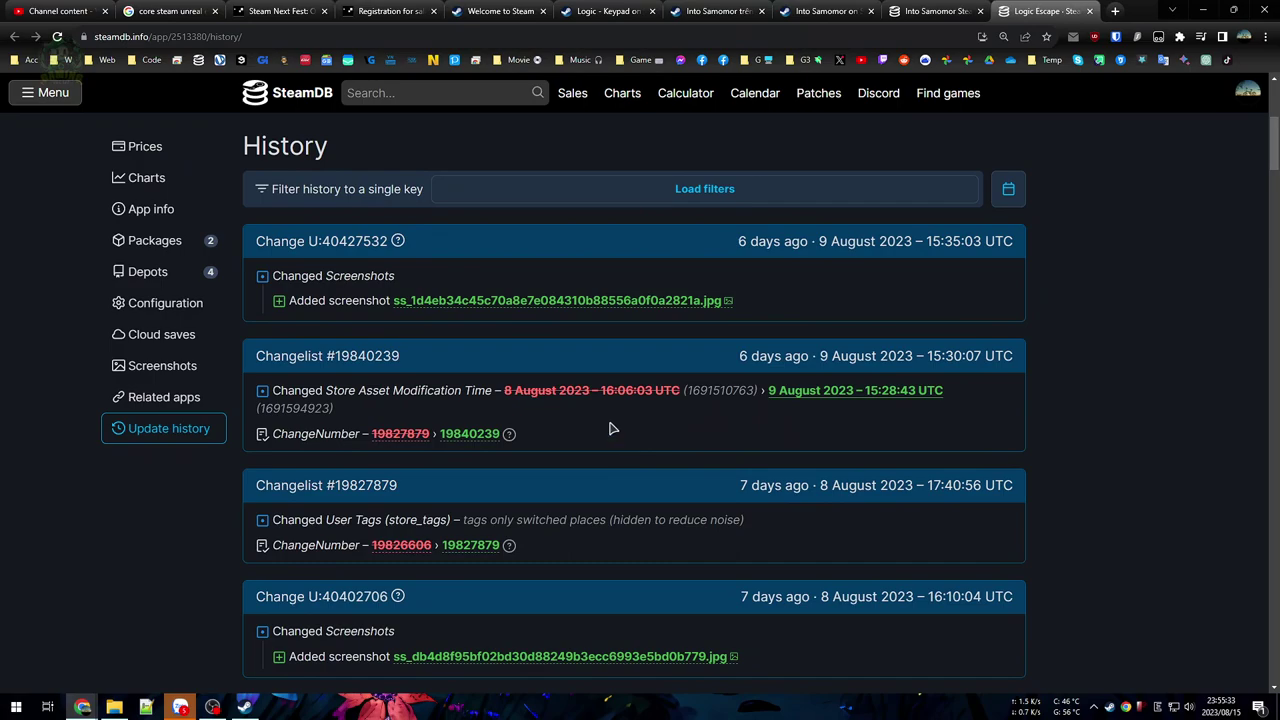
scroll(613, 428, up, 4)
middle_click(460, 284)
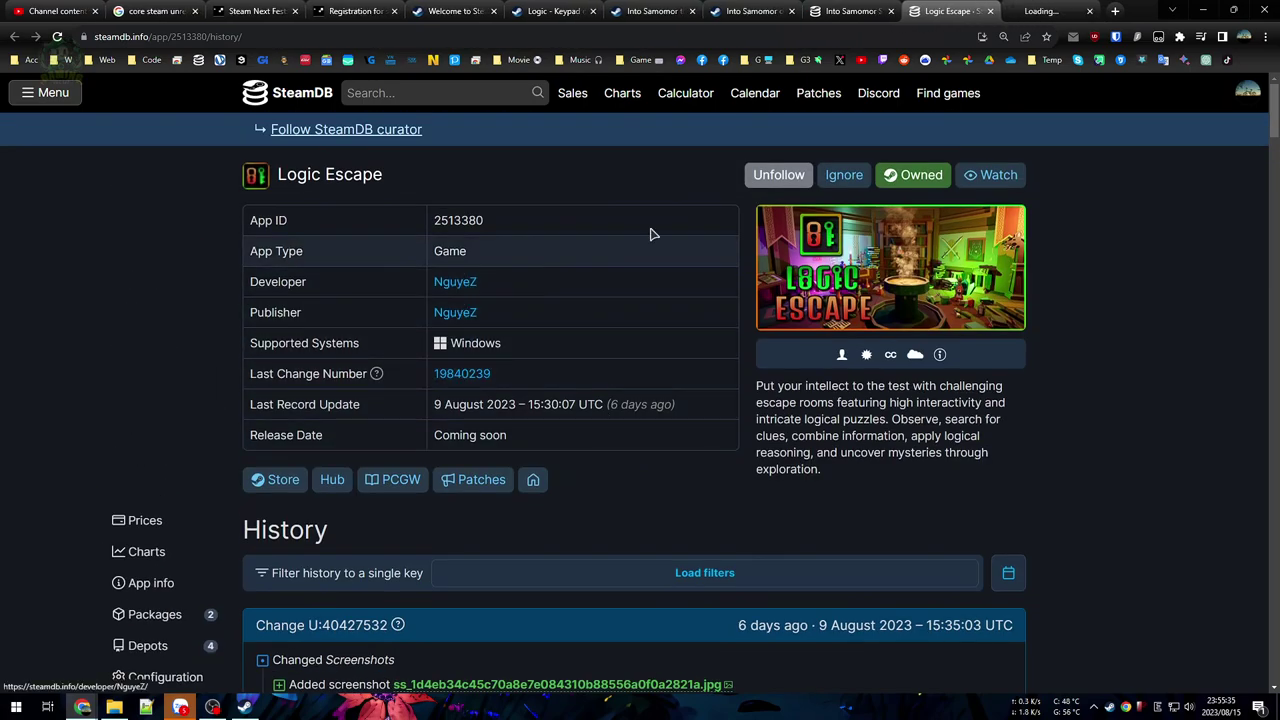
key(ctrl+Tab)
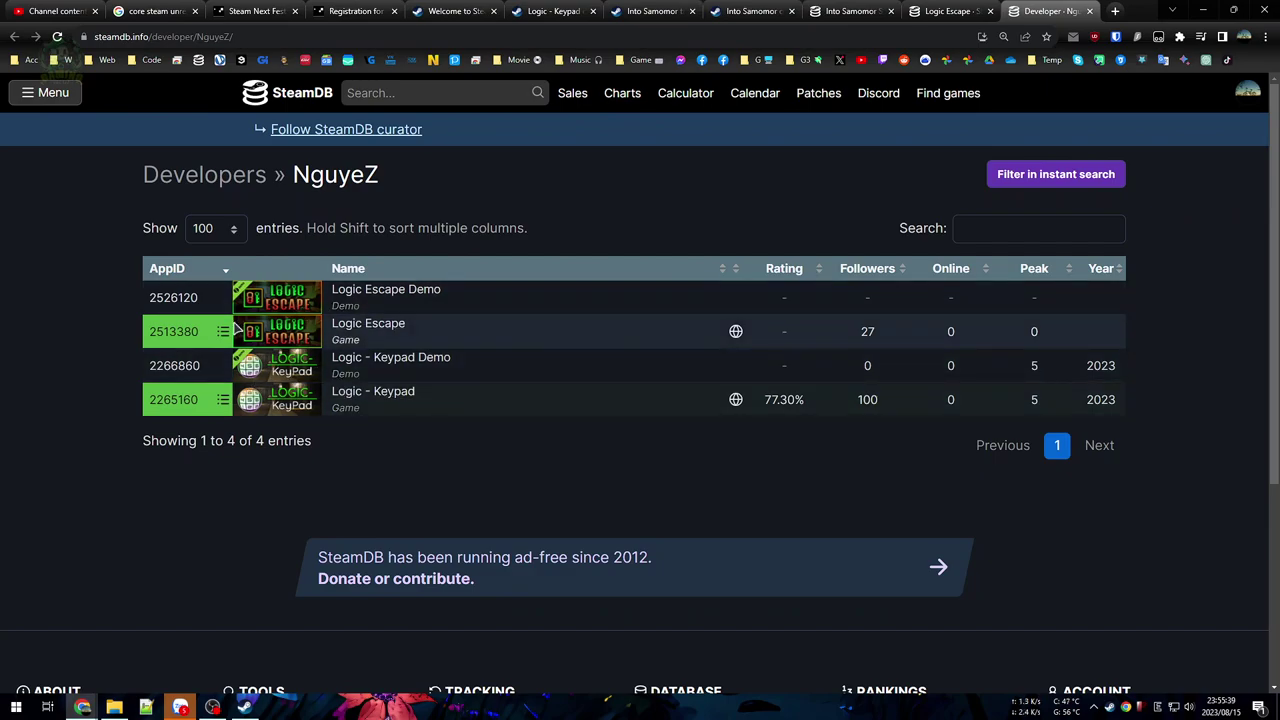
click(1089, 10)
Step: Open the bookmarked Logic - Keypad page on SteamDB from Logic Escape's update history
scroll(930, 490, down, 12)
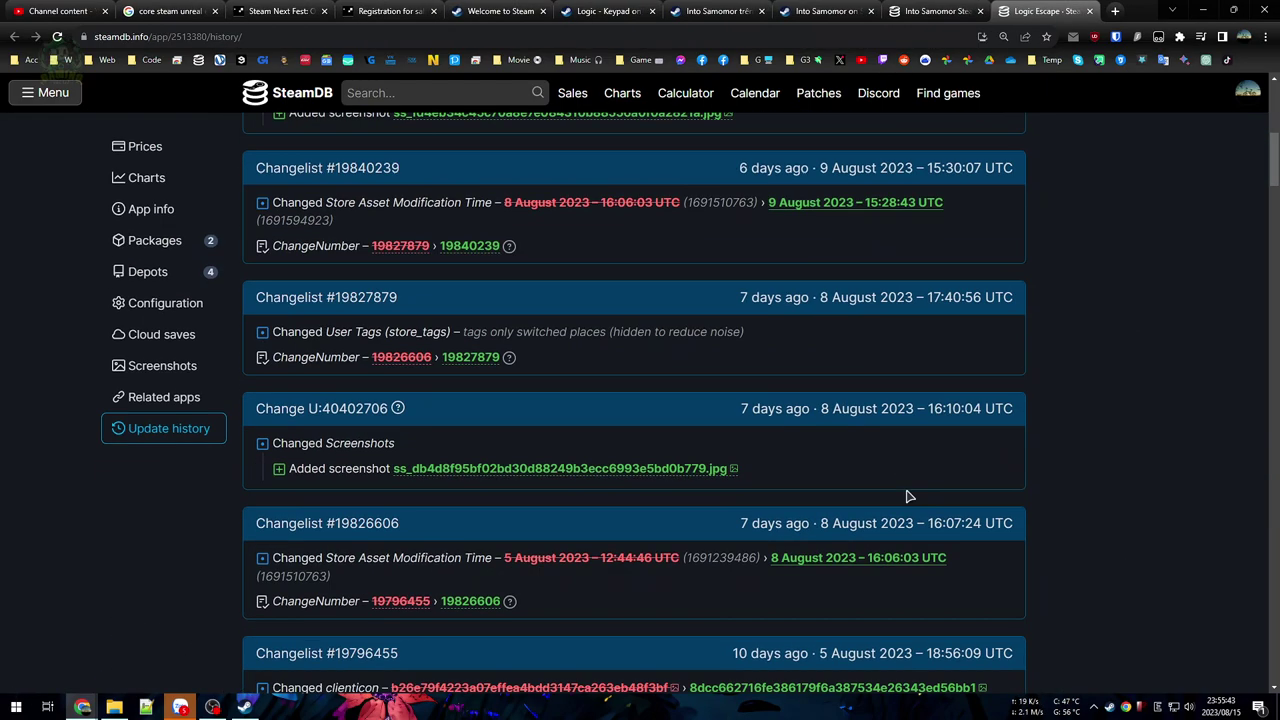
scroll(995, 441, up, 10)
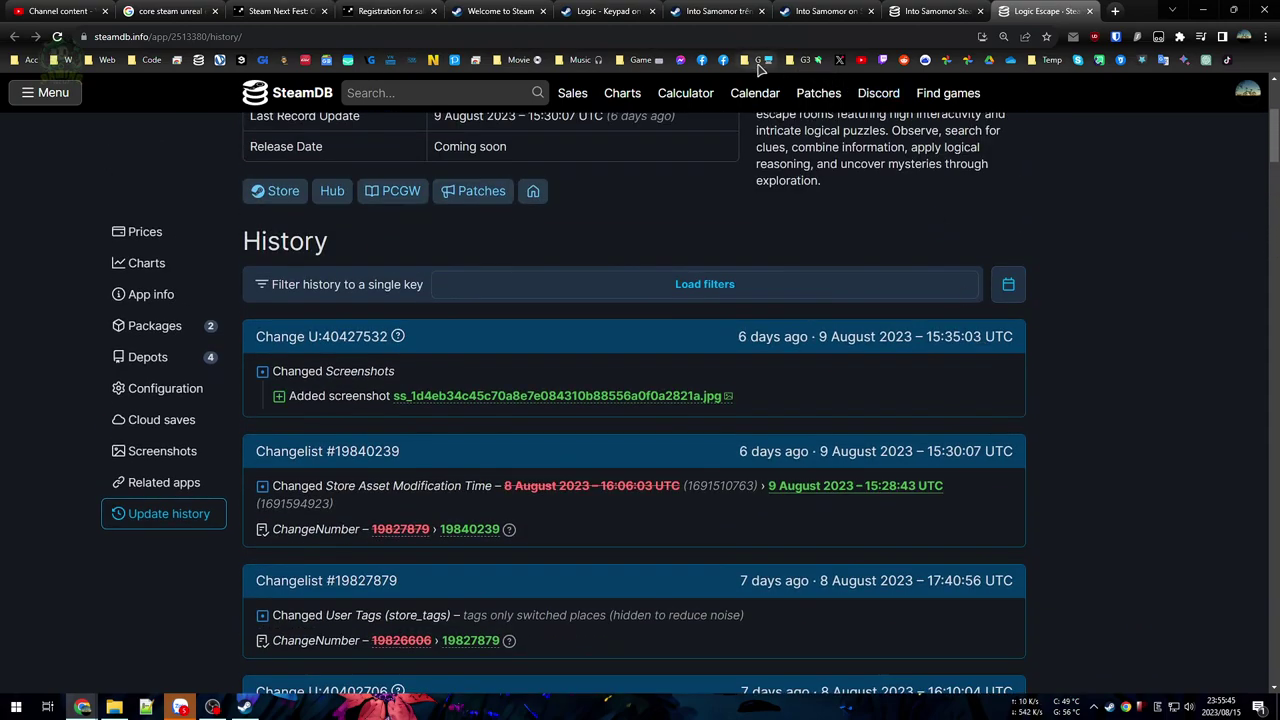
click(758, 62)
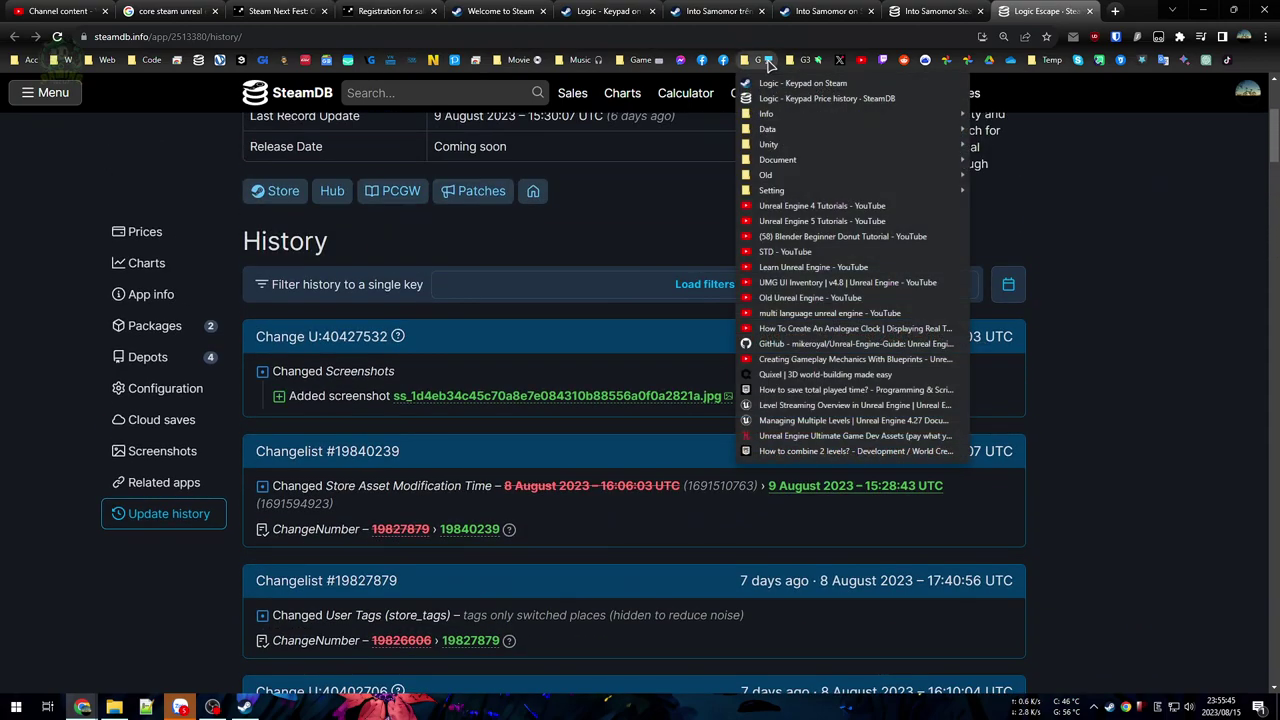
click(824, 98)
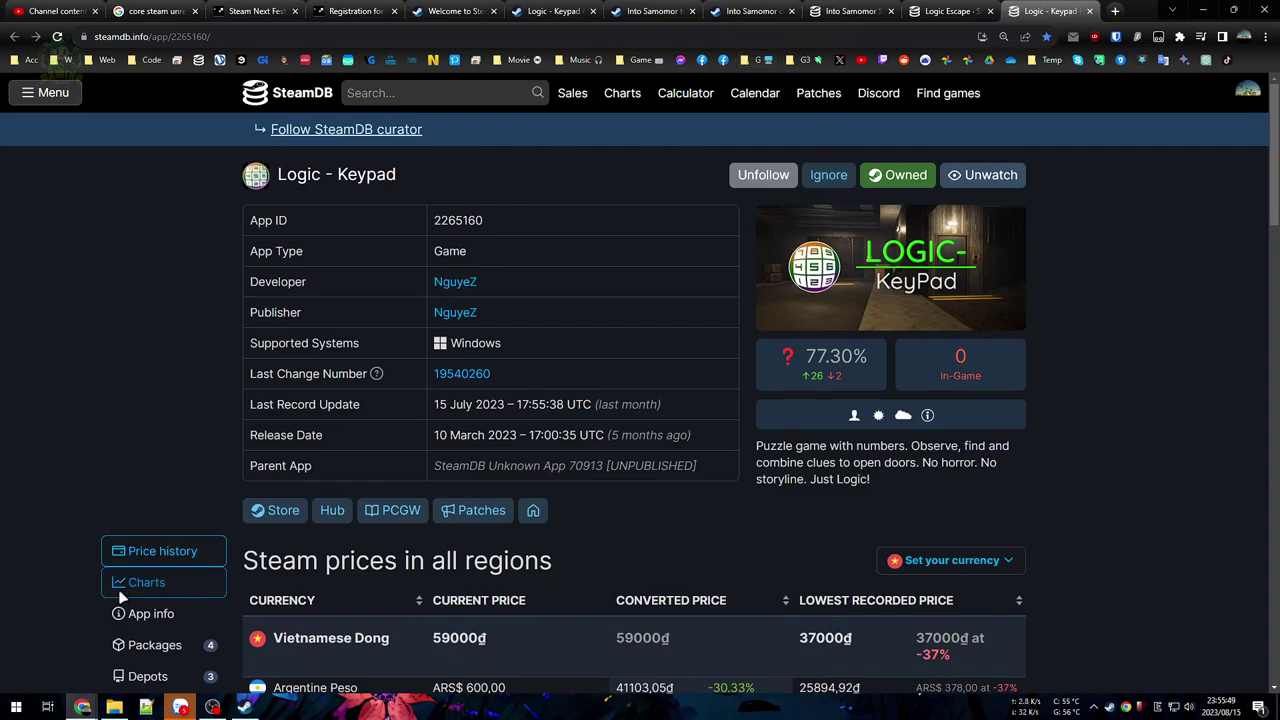
Step: Bring up Logic - Keypad's charts and examine its player chart, game hub followers chart and monthly players breakdown
click(140, 582)
scroll(846, 500, down, 12)
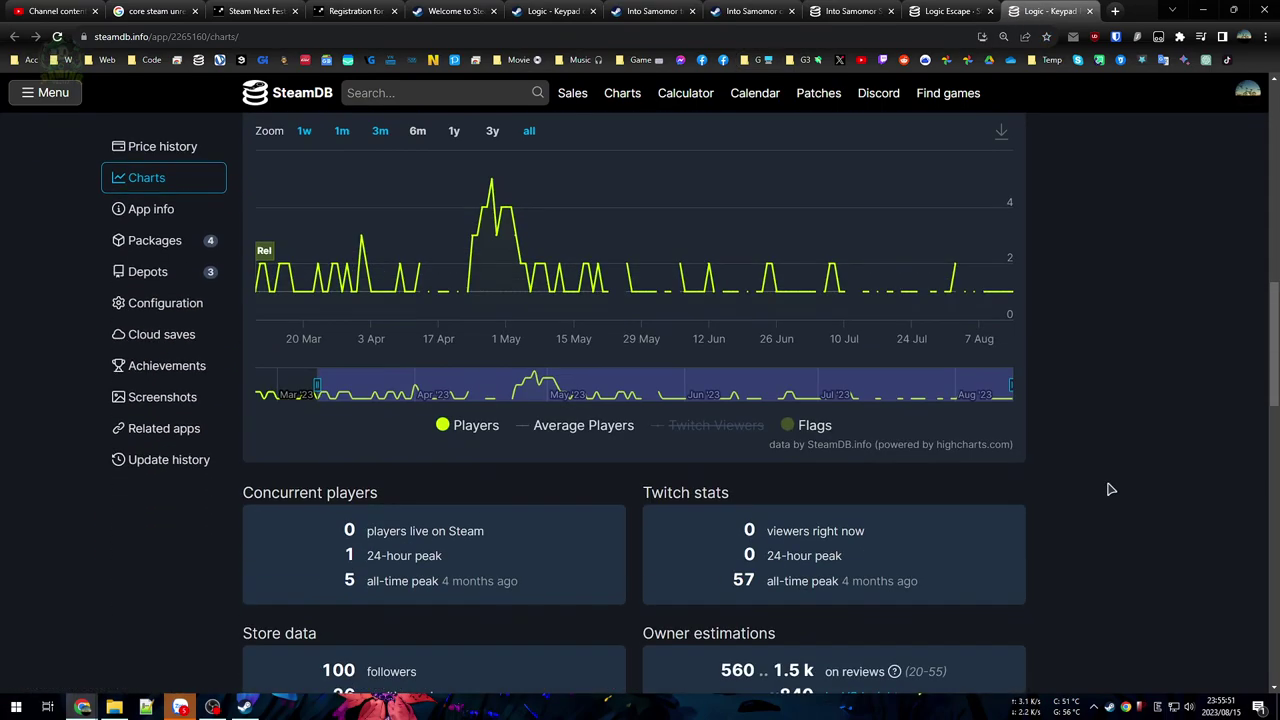
scroll(1108, 496, down, 3)
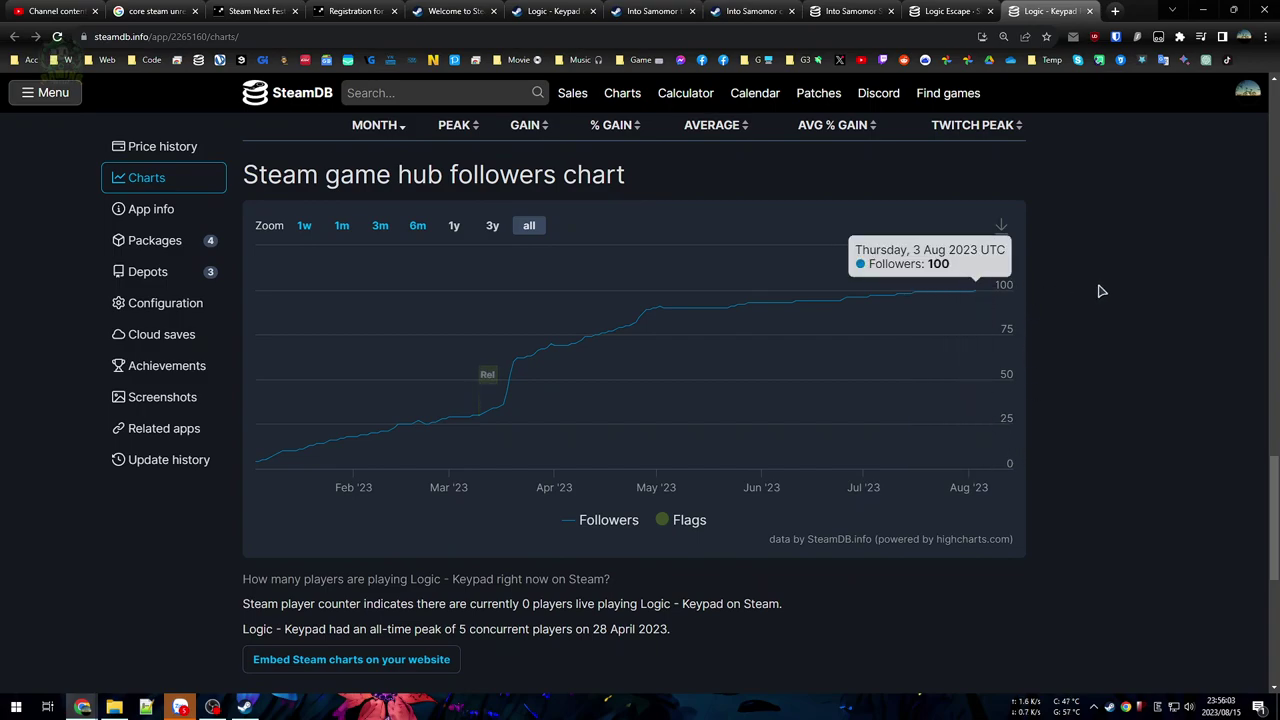
scroll(1101, 384, up, 2)
scroll(1090, 400, down, 5)
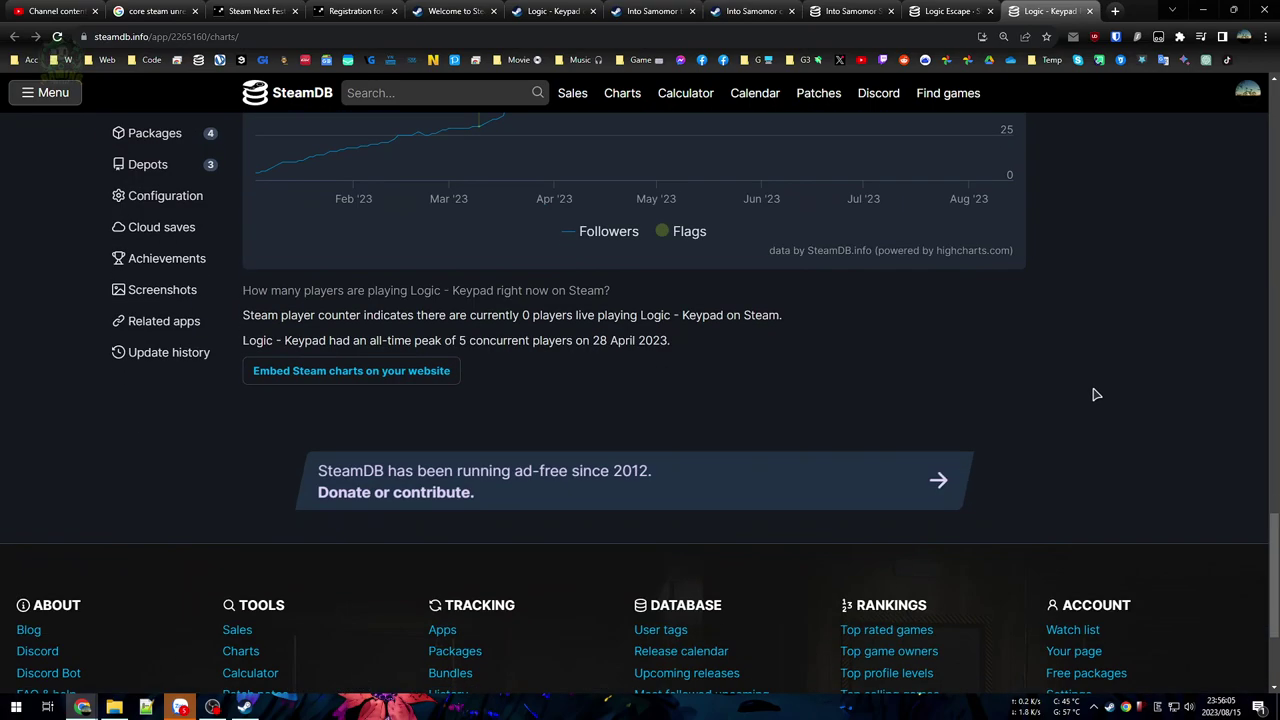
scroll(1077, 427, up, 3)
scroll(1060, 475, up, 3)
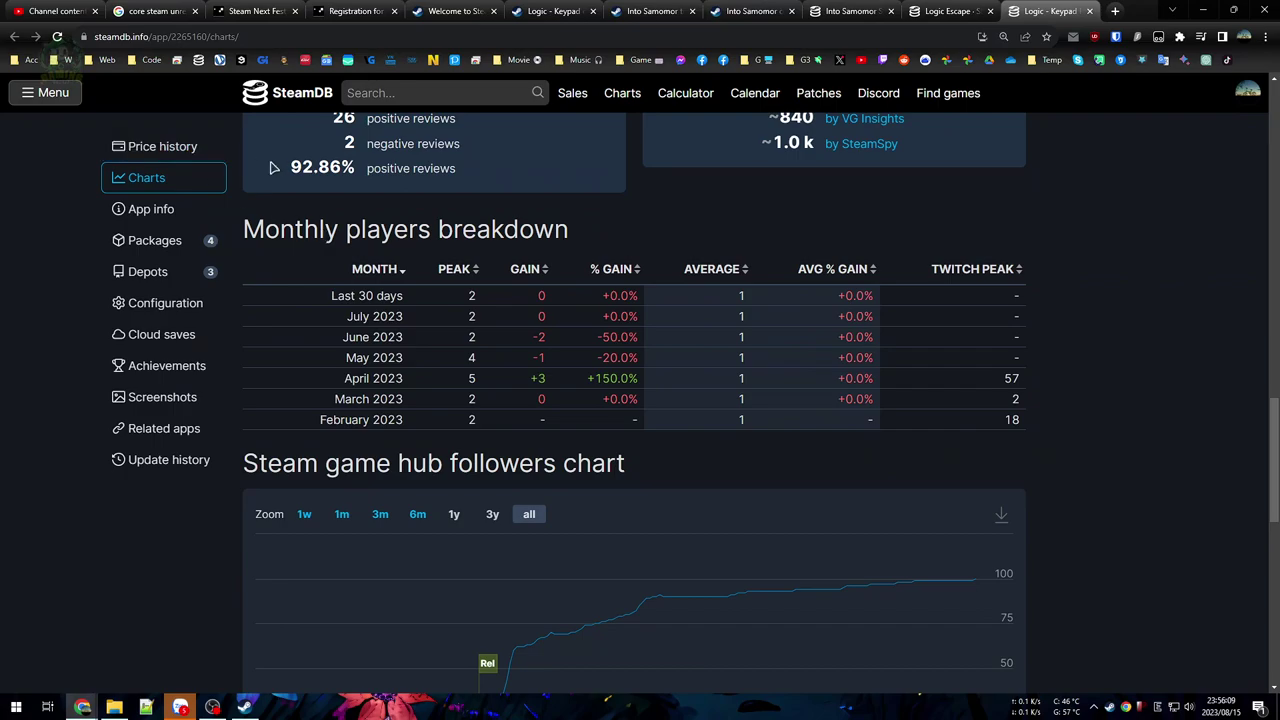
Step: Open SteamDB's upcoming Steam releases list and look through the 15 August 2023 releases, their follower counts and game previews
click(255, 93)
scroll(14, 483, down, 5)
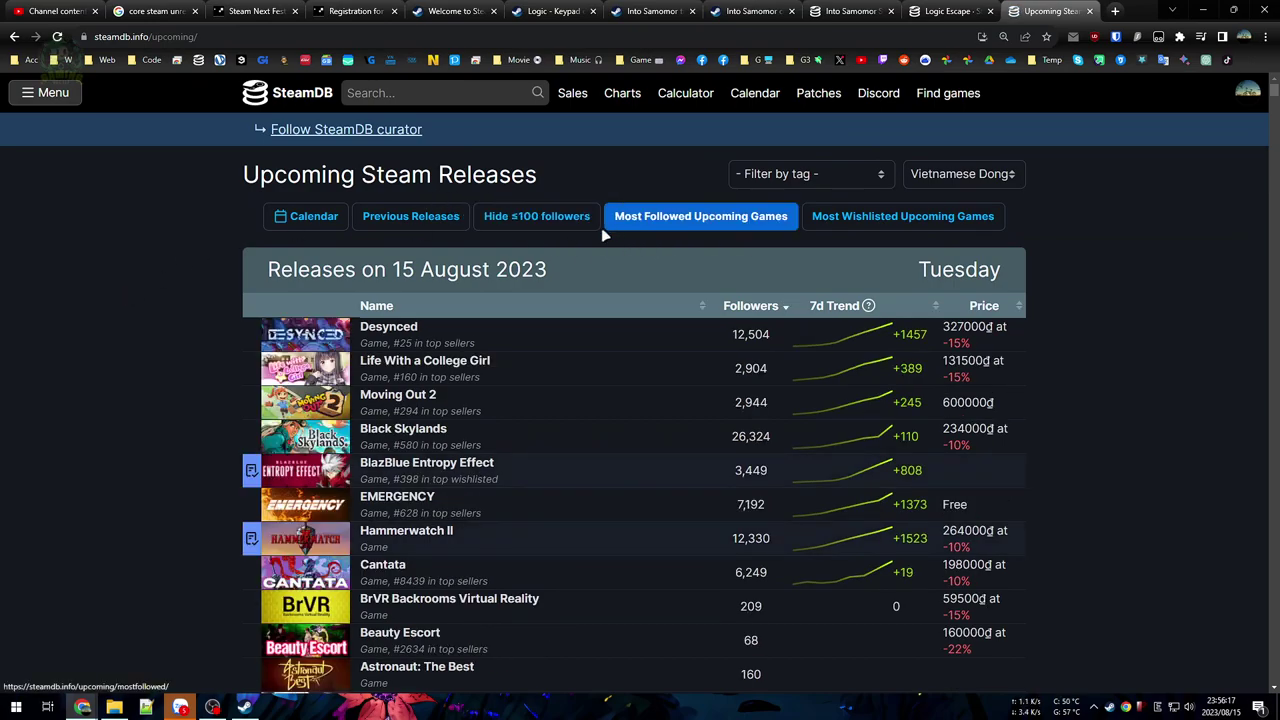
scroll(1120, 311, down, 10)
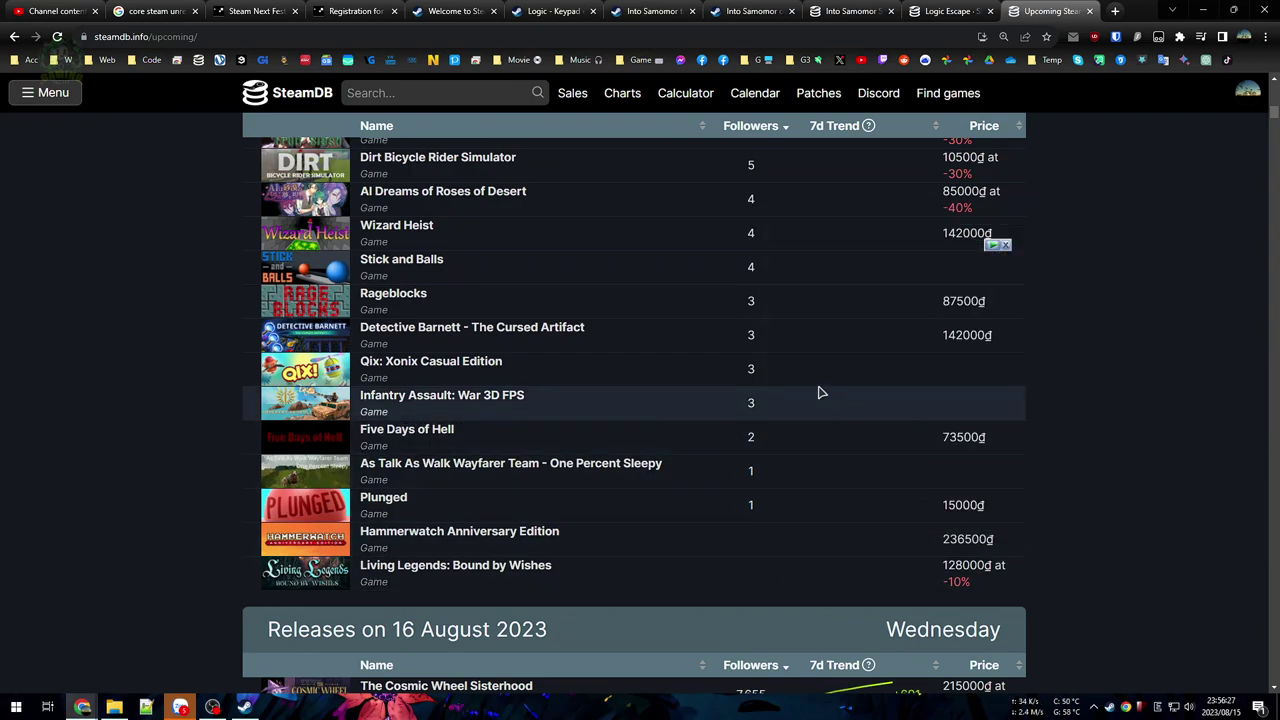
scroll(829, 400, up, 6)
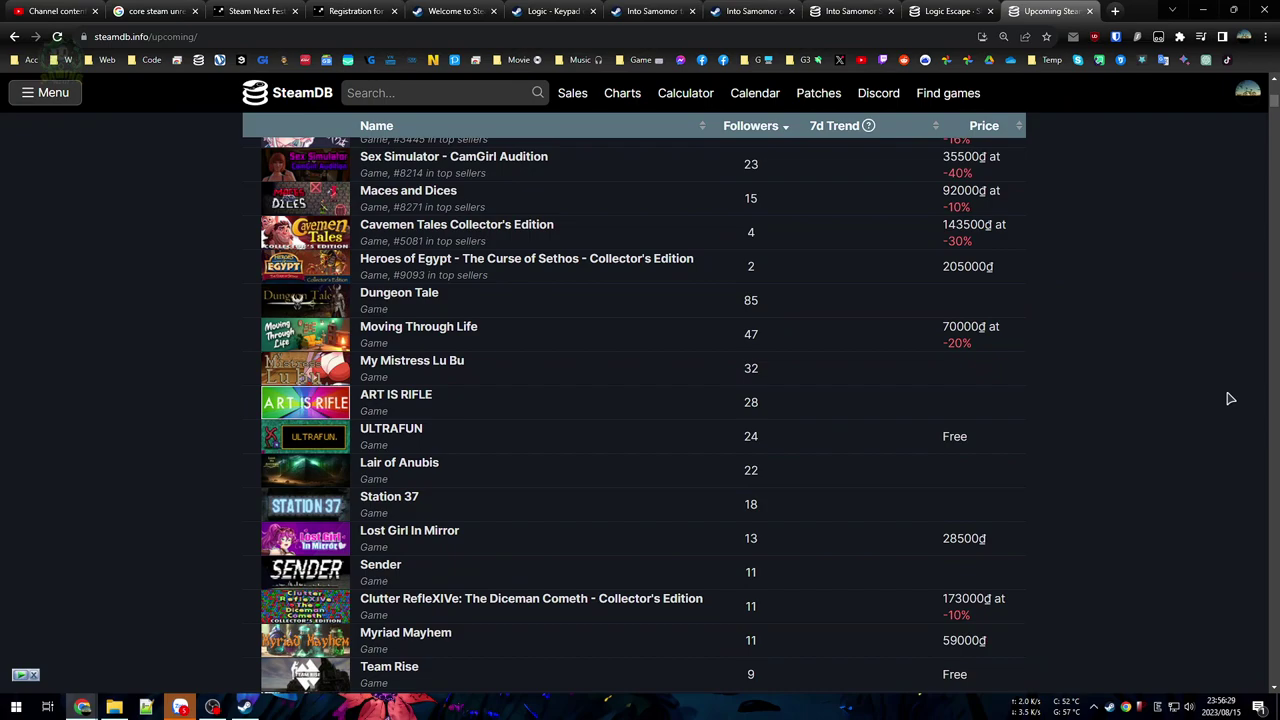
mouse_move(314, 345)
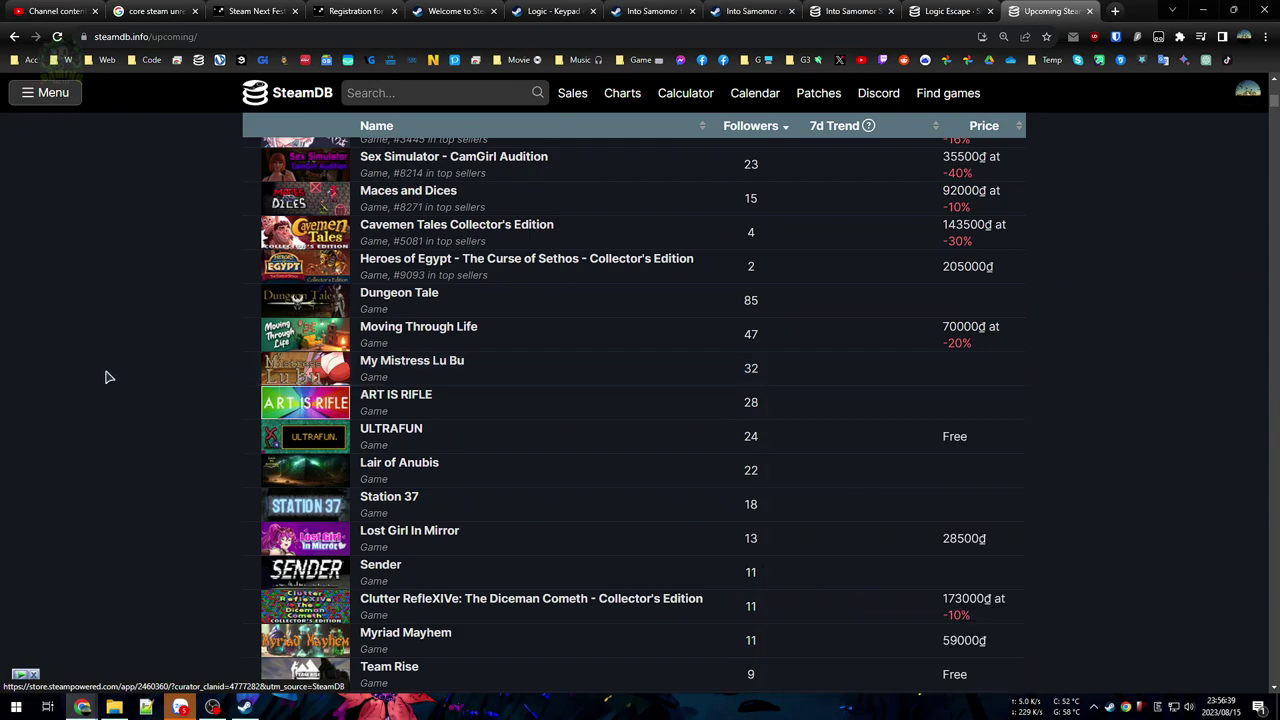
mouse_move(300, 410)
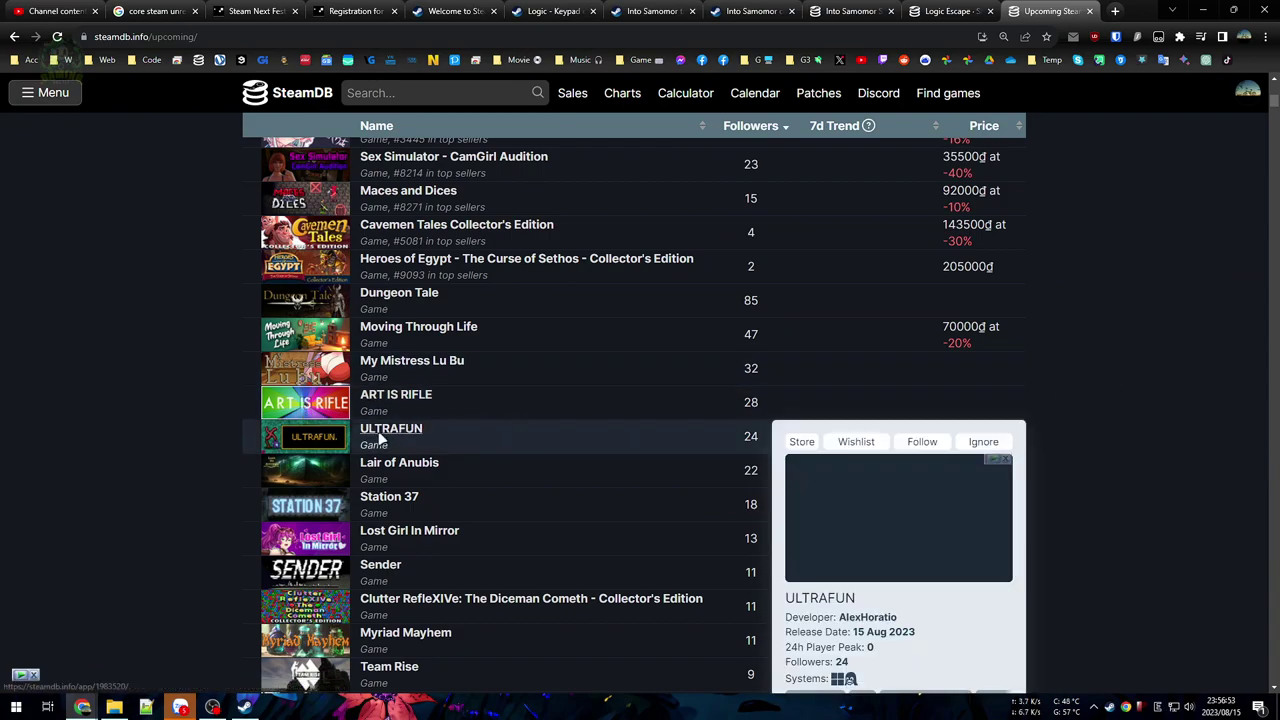
mouse_move(380, 440)
Step: Open Lair of Anubis from the upcoming releases in a separate tab and bring up its charts
mouse_move(452, 474)
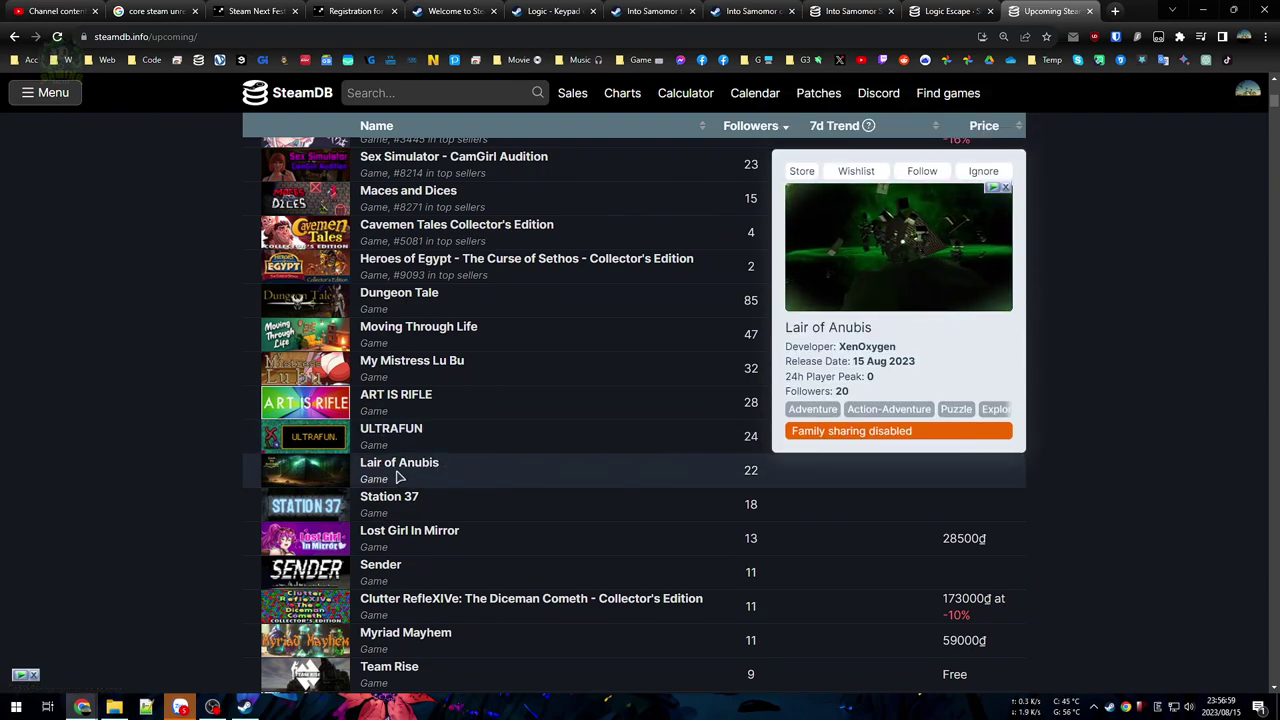
middle_click(408, 462)
key(ctrl+Tab)
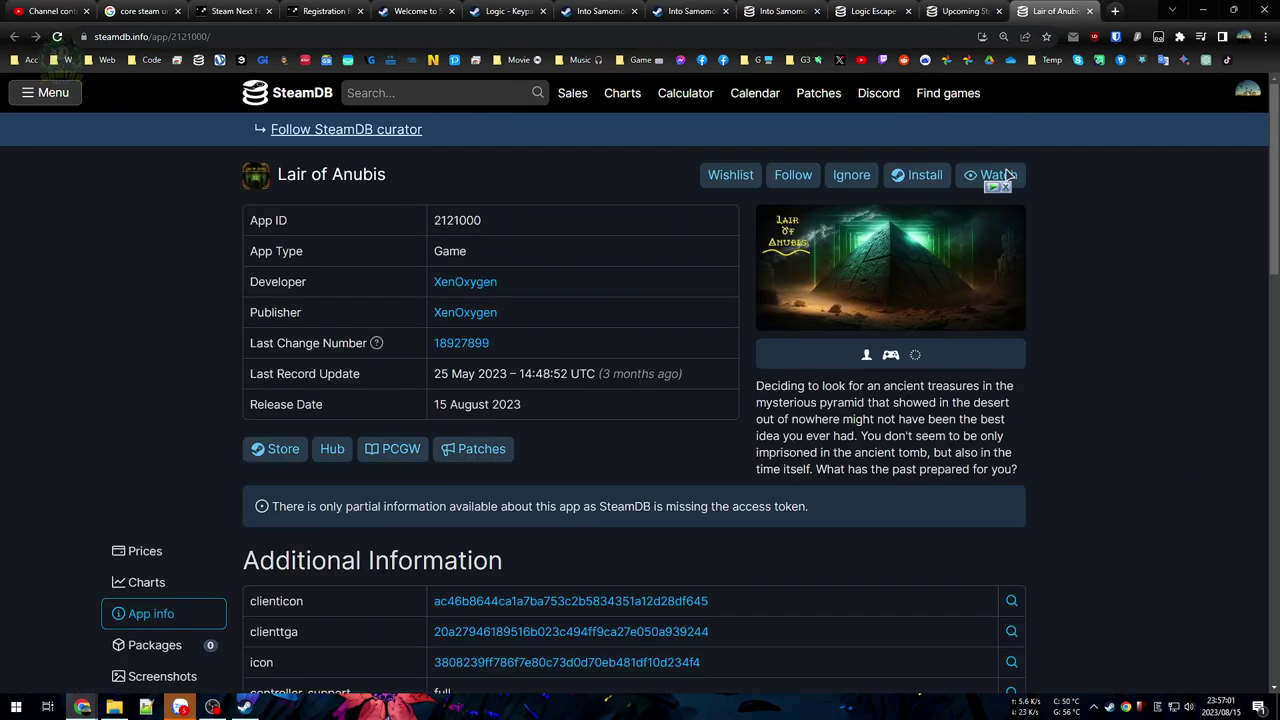
scroll(232, 497, down, 8)
click(148, 178)
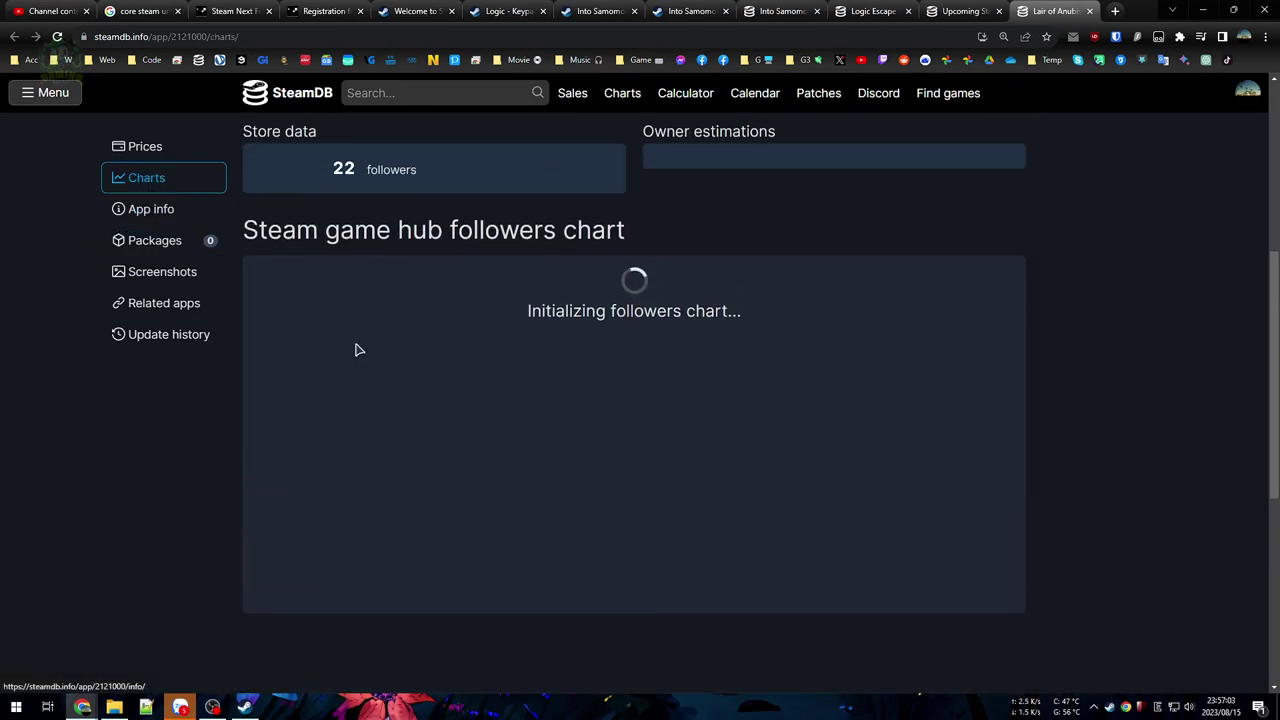